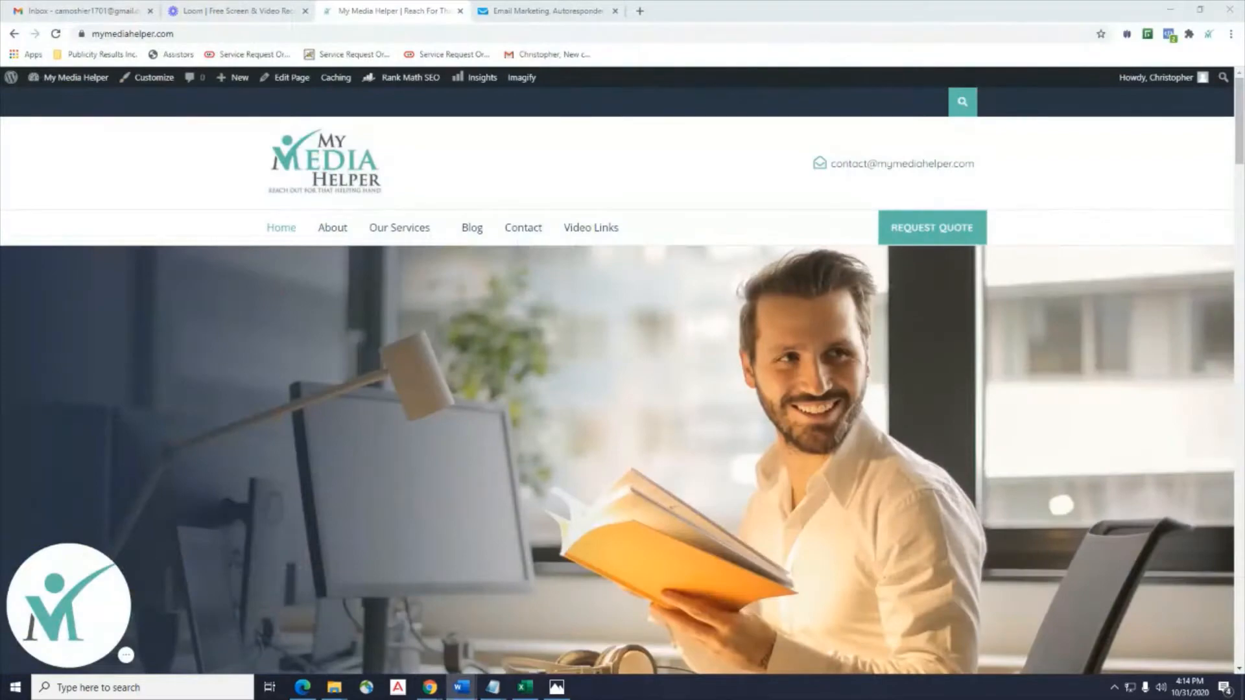
Maximize the Word lesson notes at the top, minimize them, and switch to the GetResponse tab.
left_click_drag(1244, 134, 658, 134)
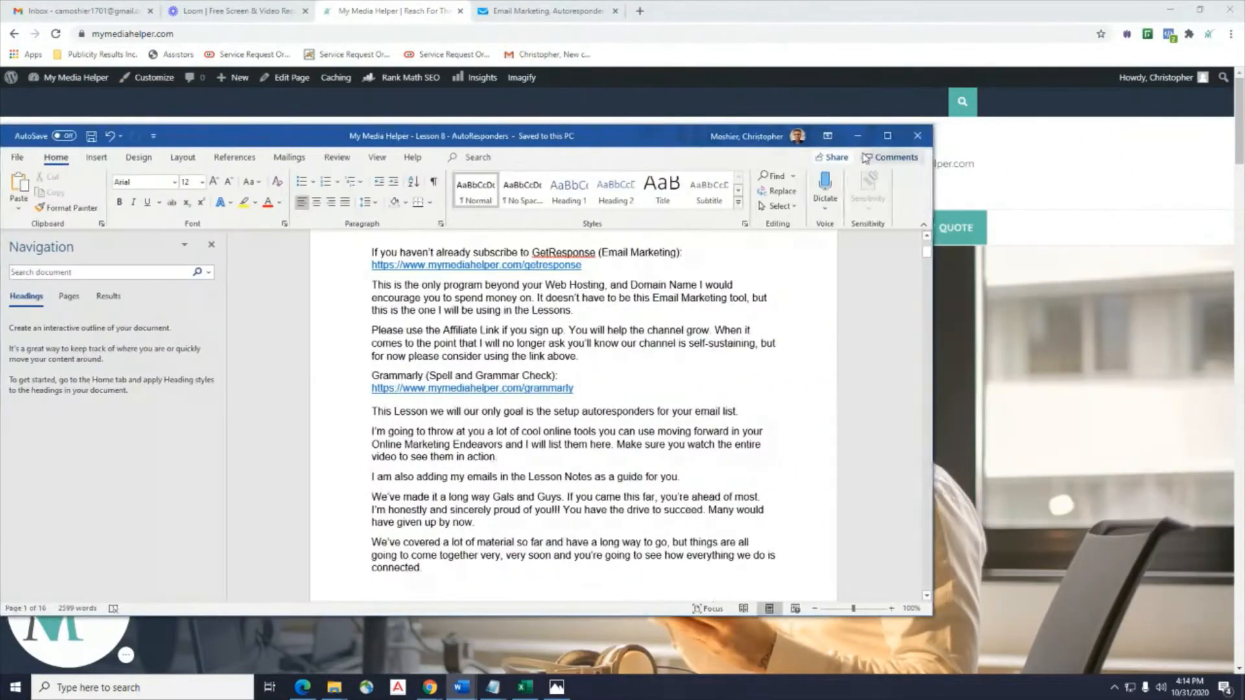
left_click(889, 136)
scroll(705, 298, "up", 3)
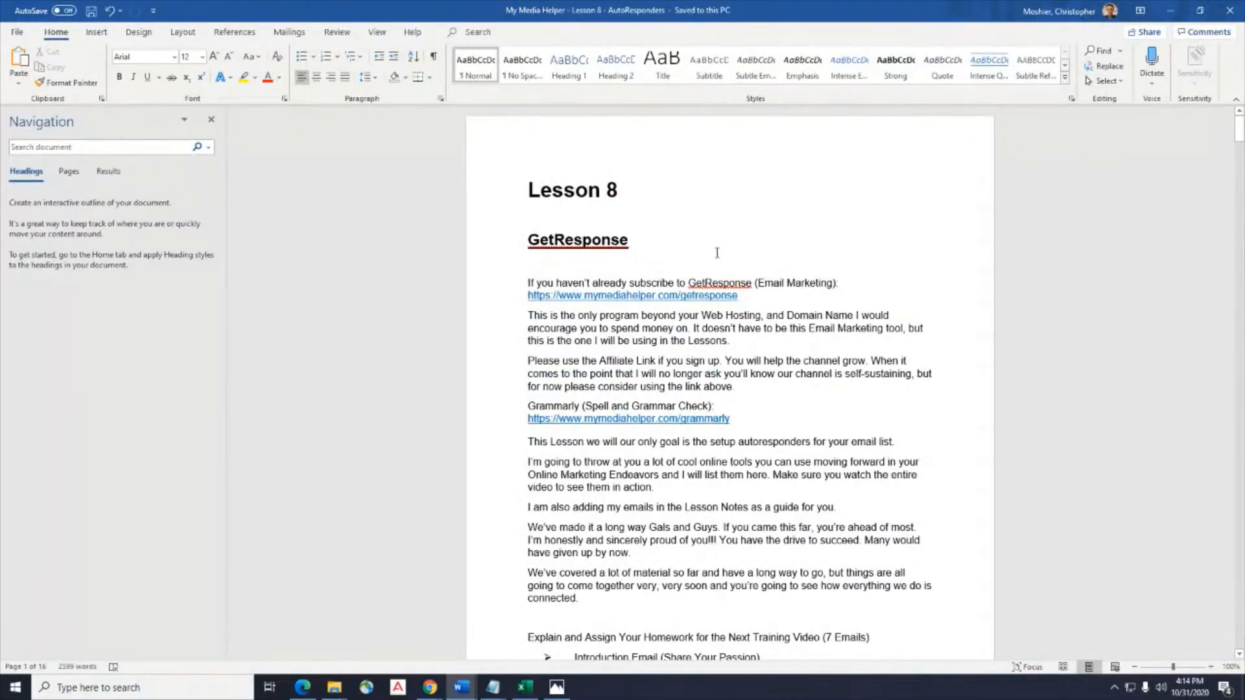
left_click(1170, 10)
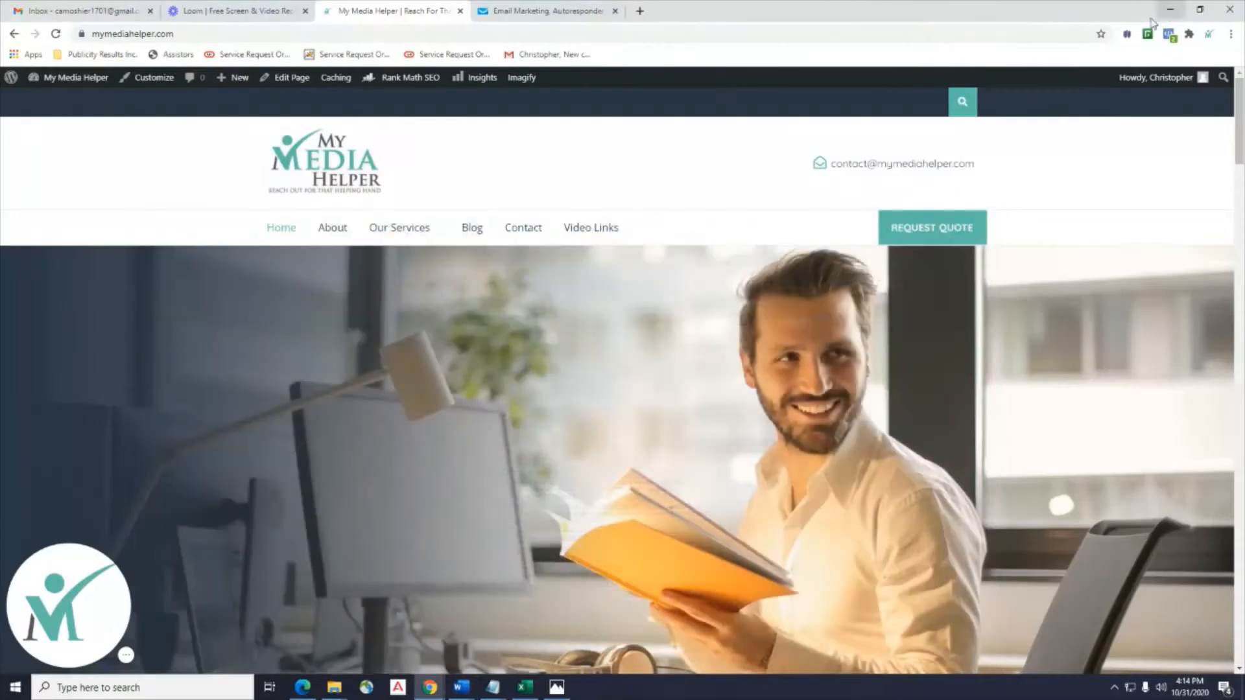
left_click(538, 11)
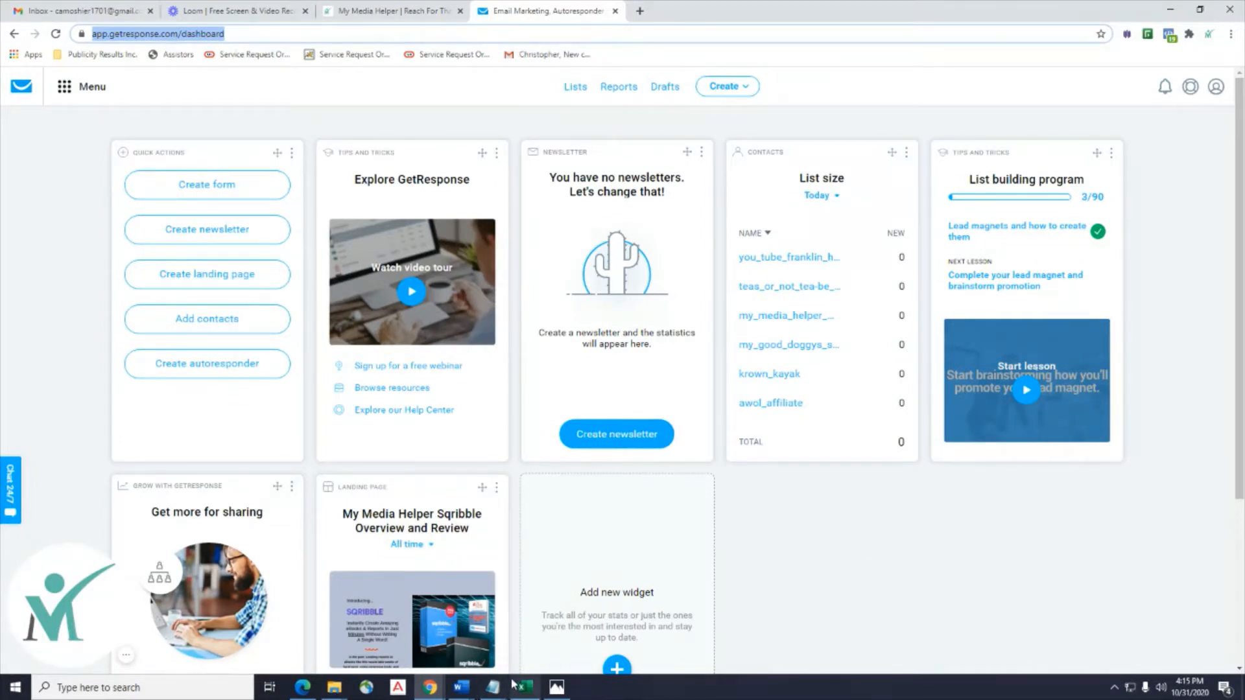
left_click(493, 687)
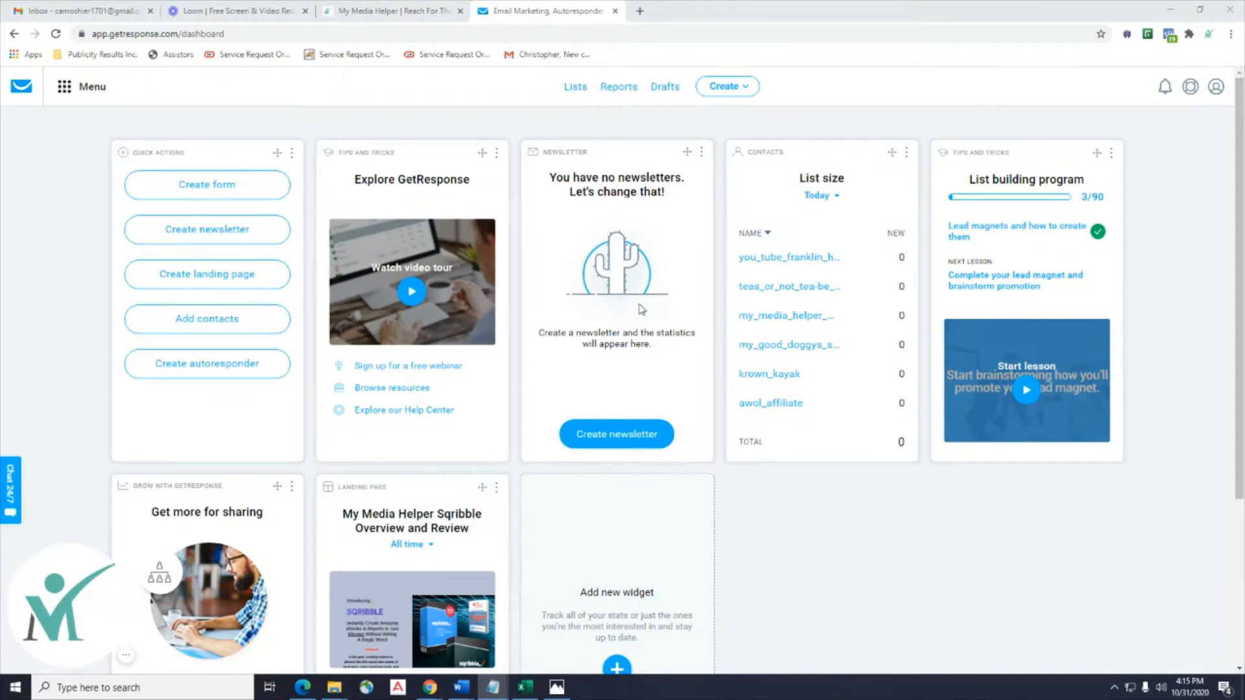
mouse_move(474, 694)
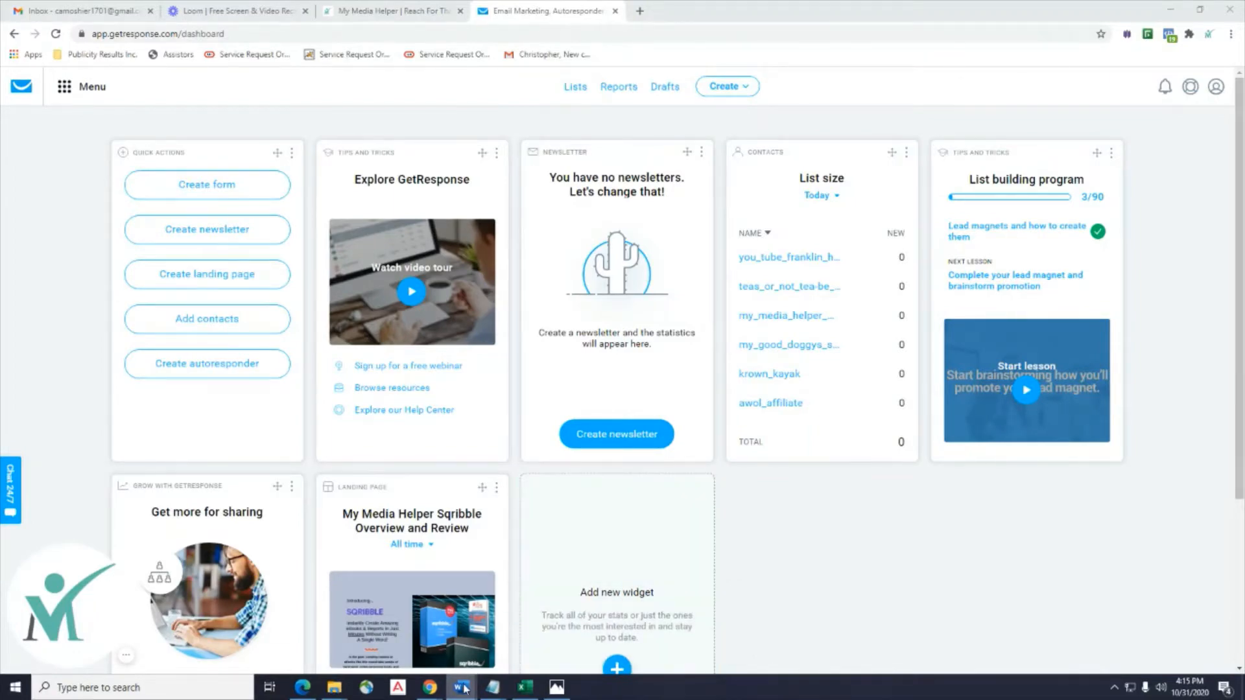
Bring up the Lesson 8 AutoResponders notes, read through the Krown Kayak emails, and restore the window down.
left_click(586, 656)
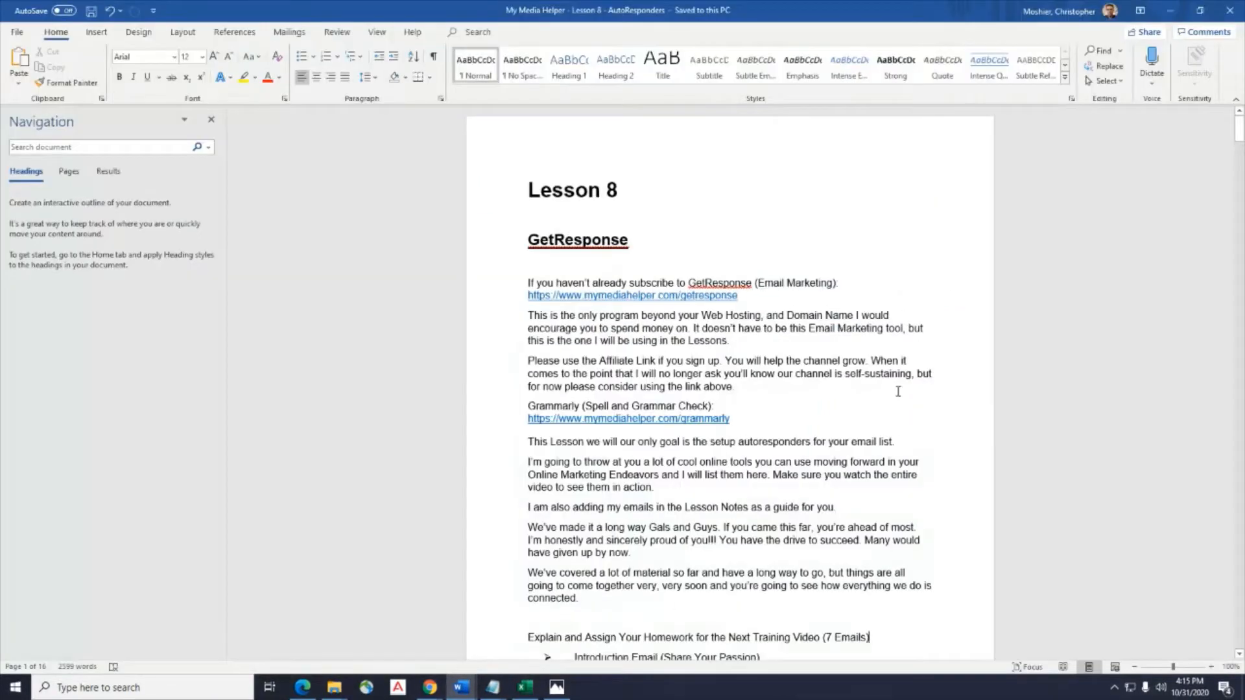
scroll(898, 391, "down", 5)
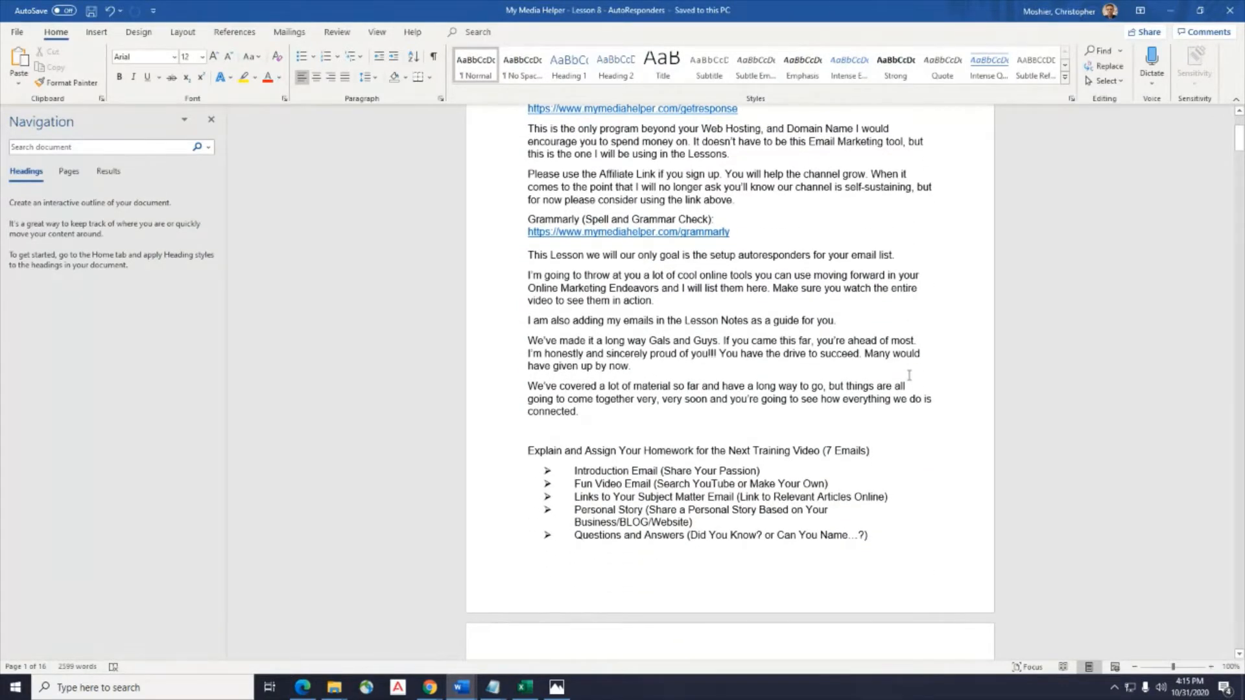
scroll(910, 375, "down", 8)
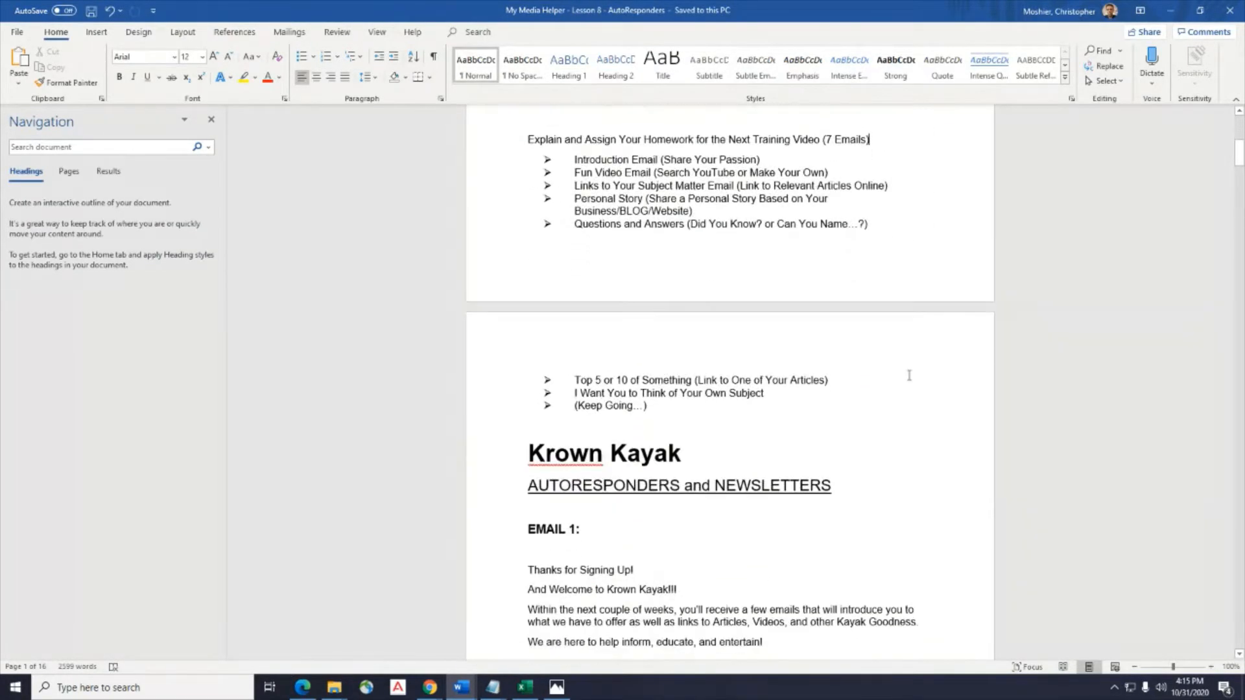
scroll(910, 376, "down", 5)
scroll(631, 264, "down", 20)
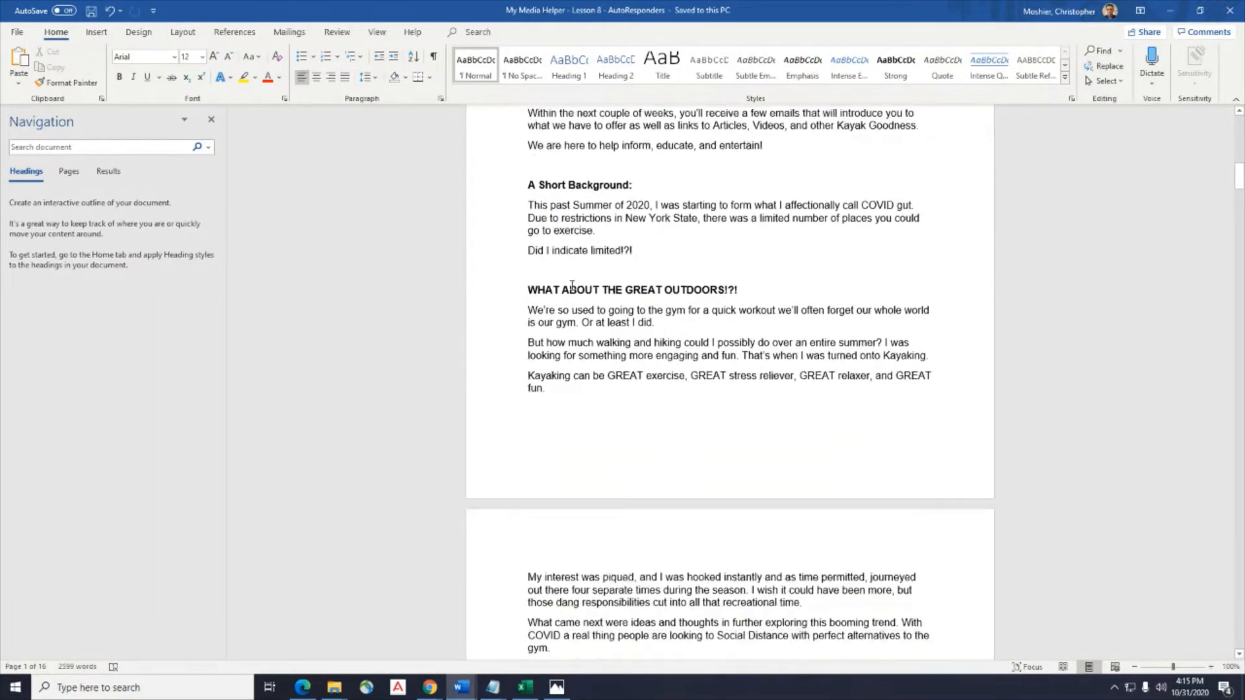
scroll(572, 285, "down", 20)
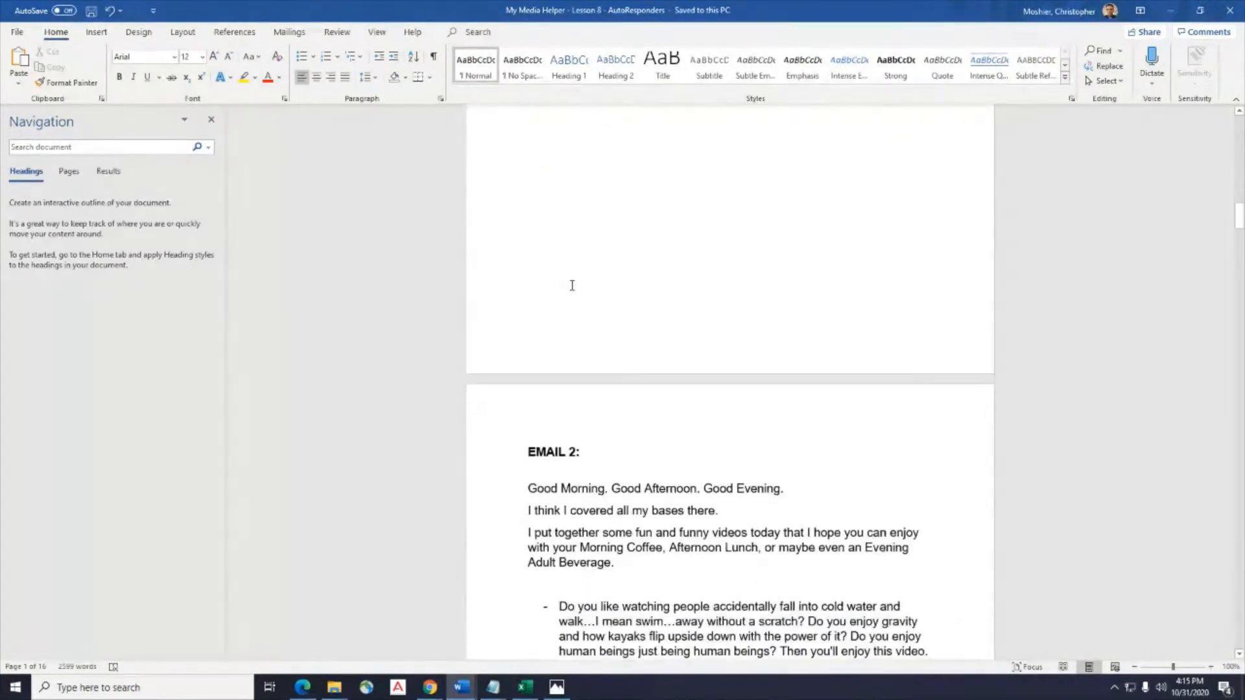
scroll(572, 285, "up", 20)
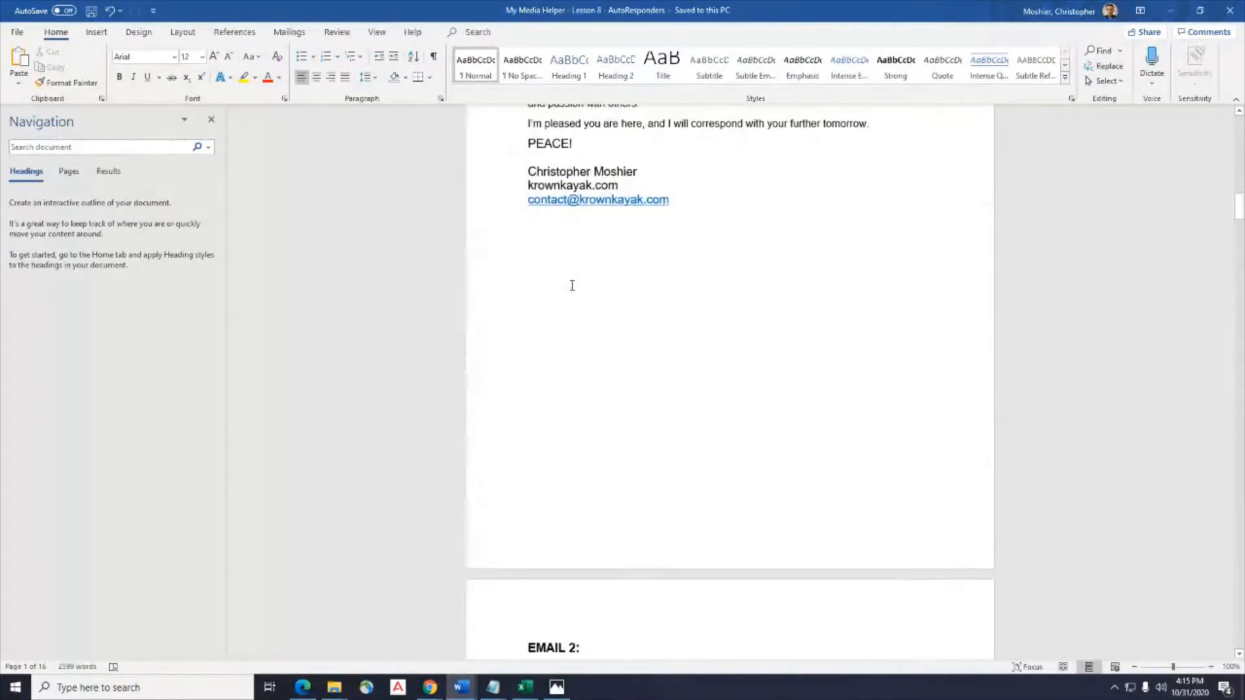
scroll(572, 286, "up", 20)
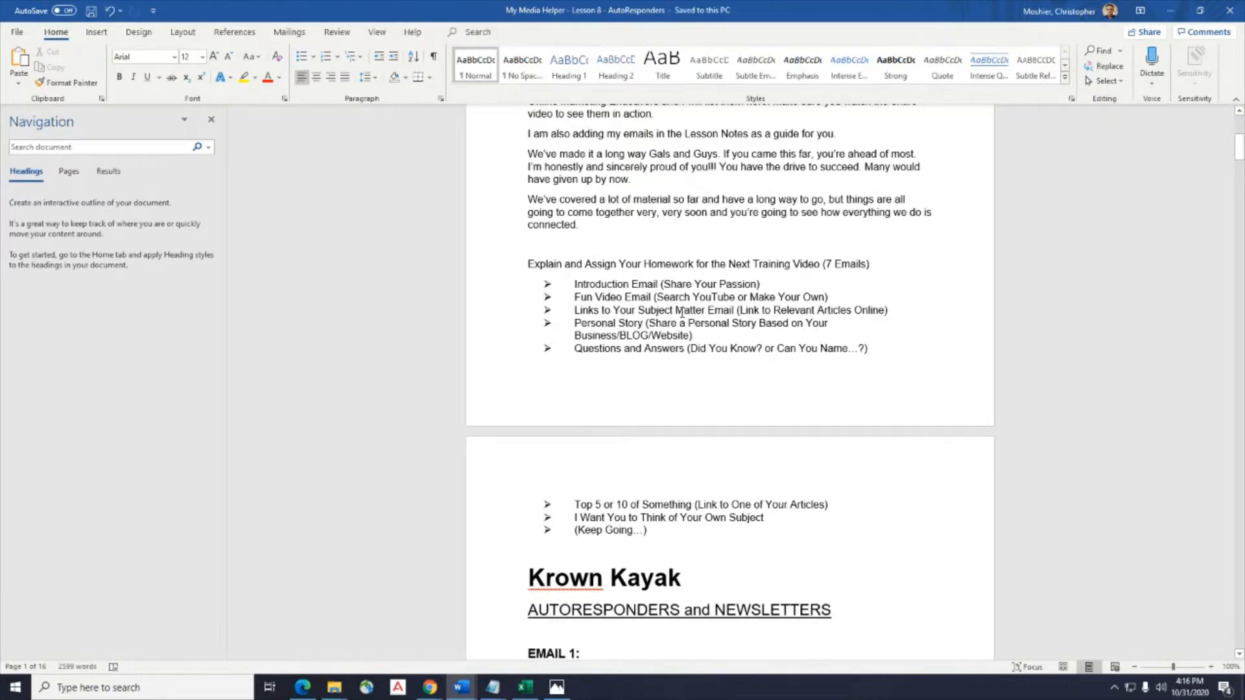
scroll(682, 313, "down", 8)
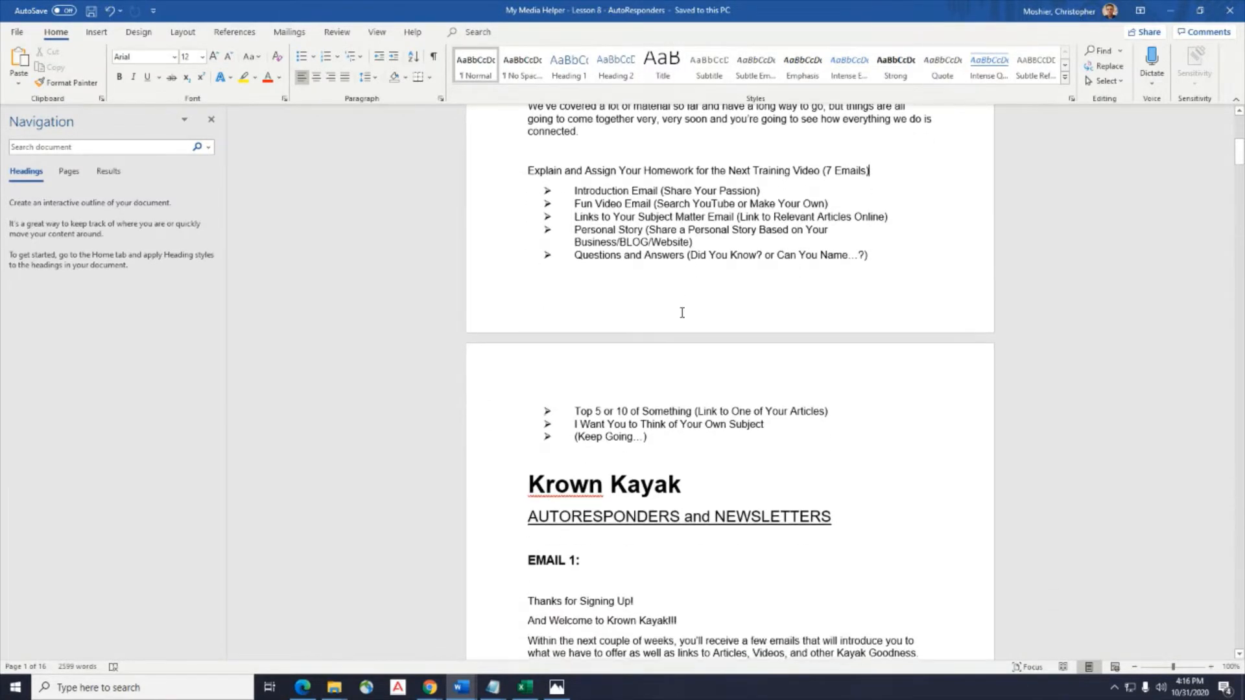
scroll(682, 314, "up", 2)
scroll(682, 313, "up", 5)
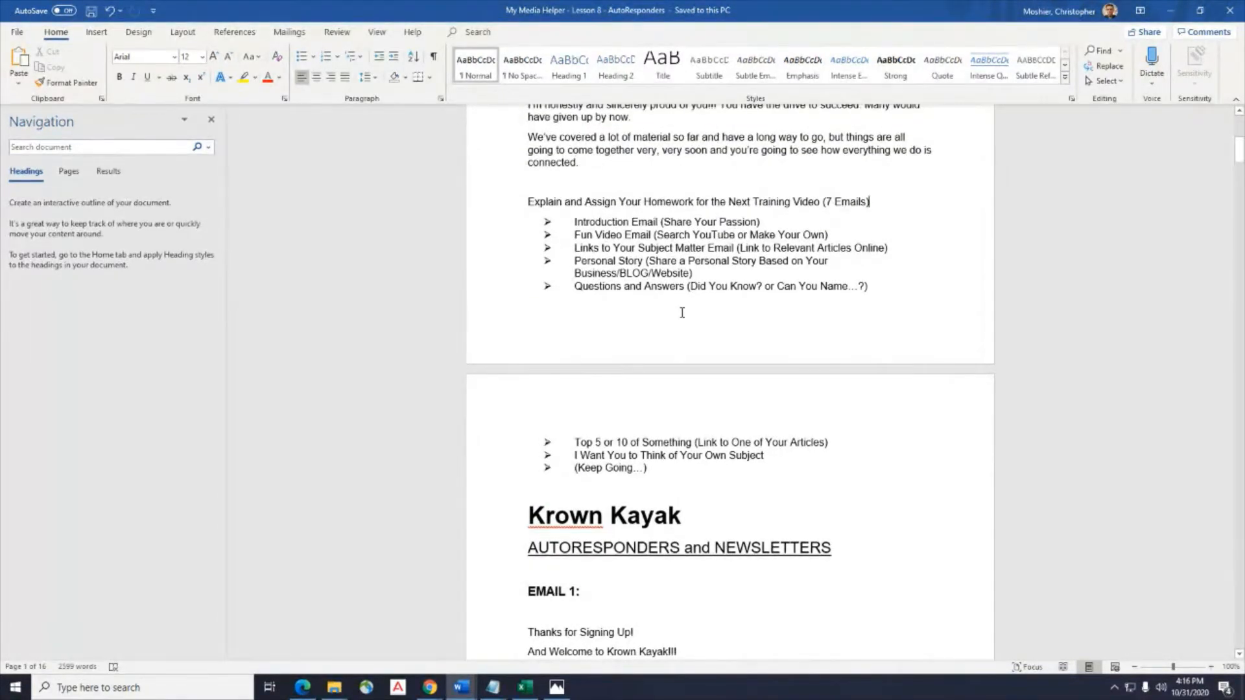
scroll(682, 313, "down", 15)
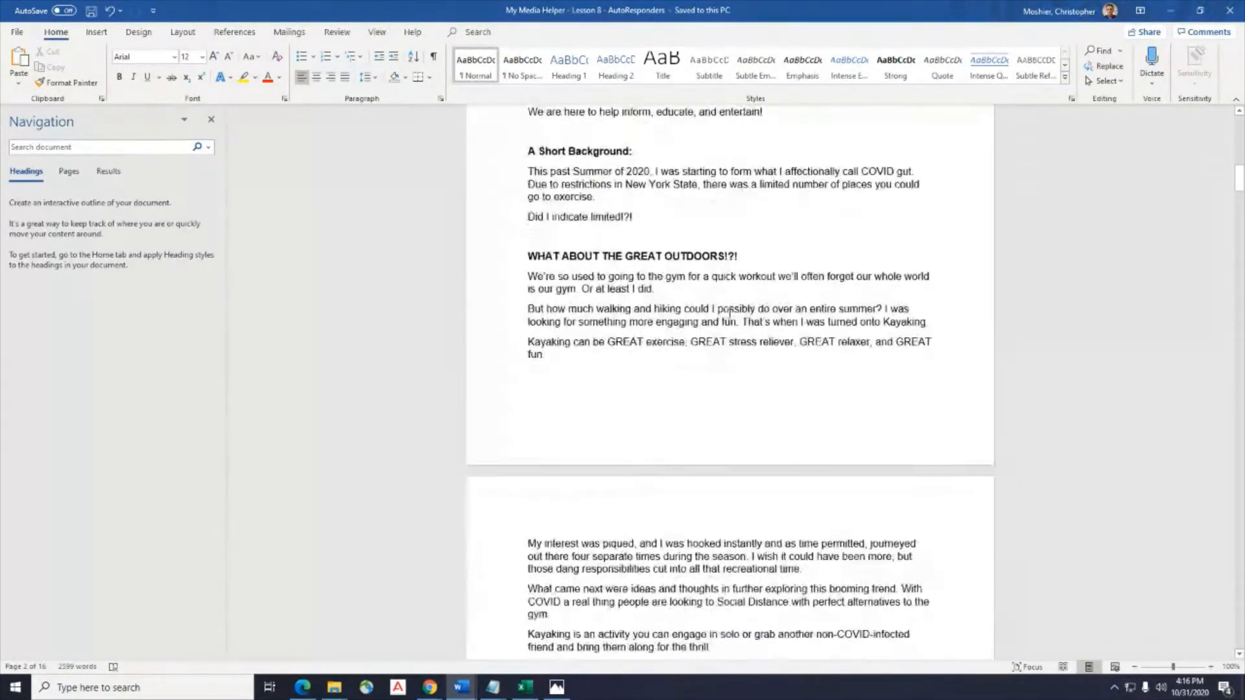
scroll(729, 314, "down", 20)
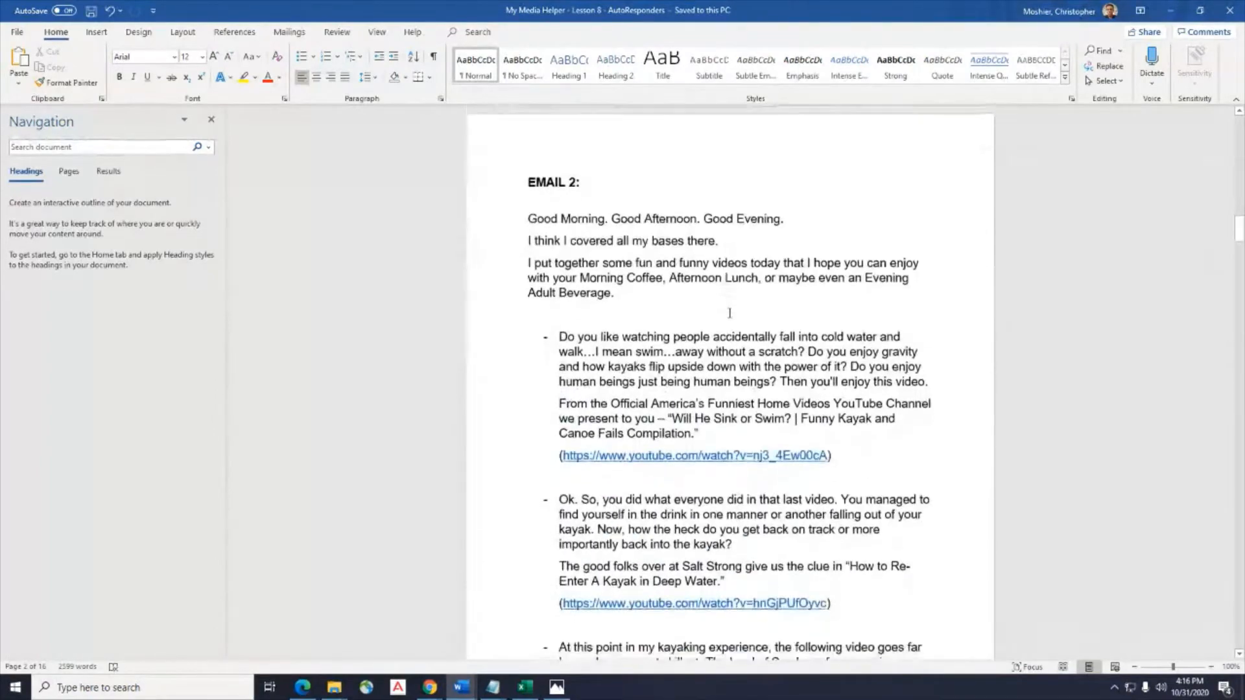
scroll(730, 313, "down", 20)
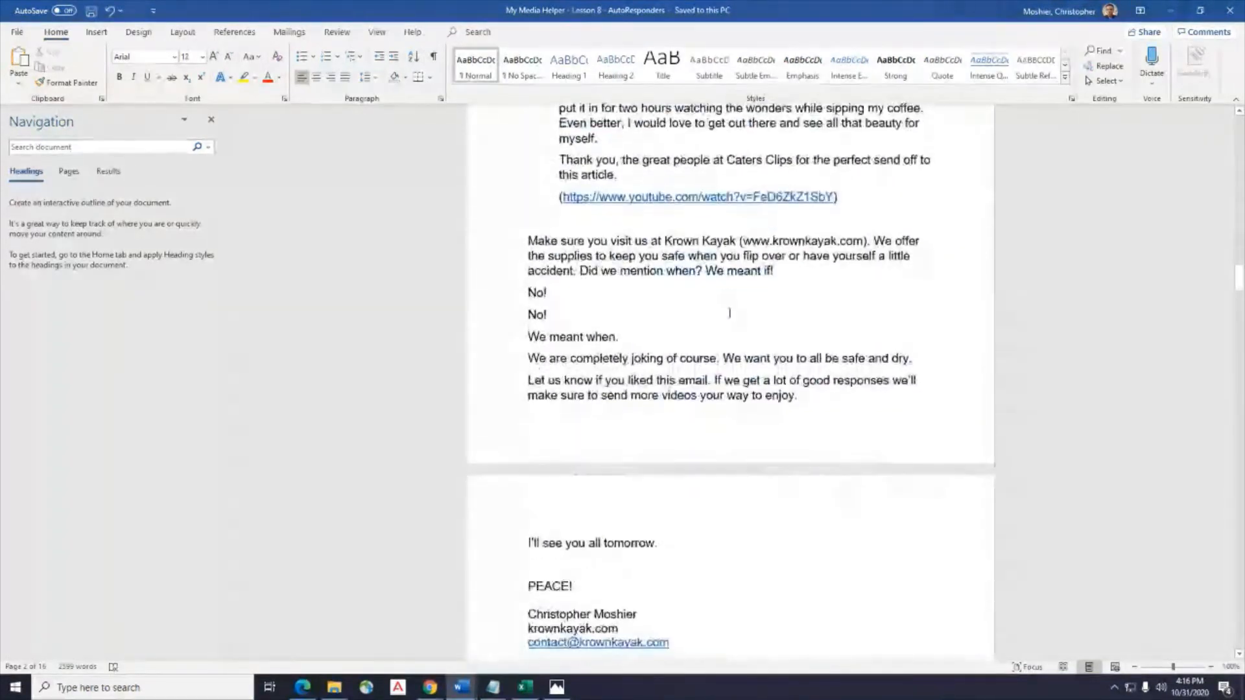
scroll(729, 313, "down", 20)
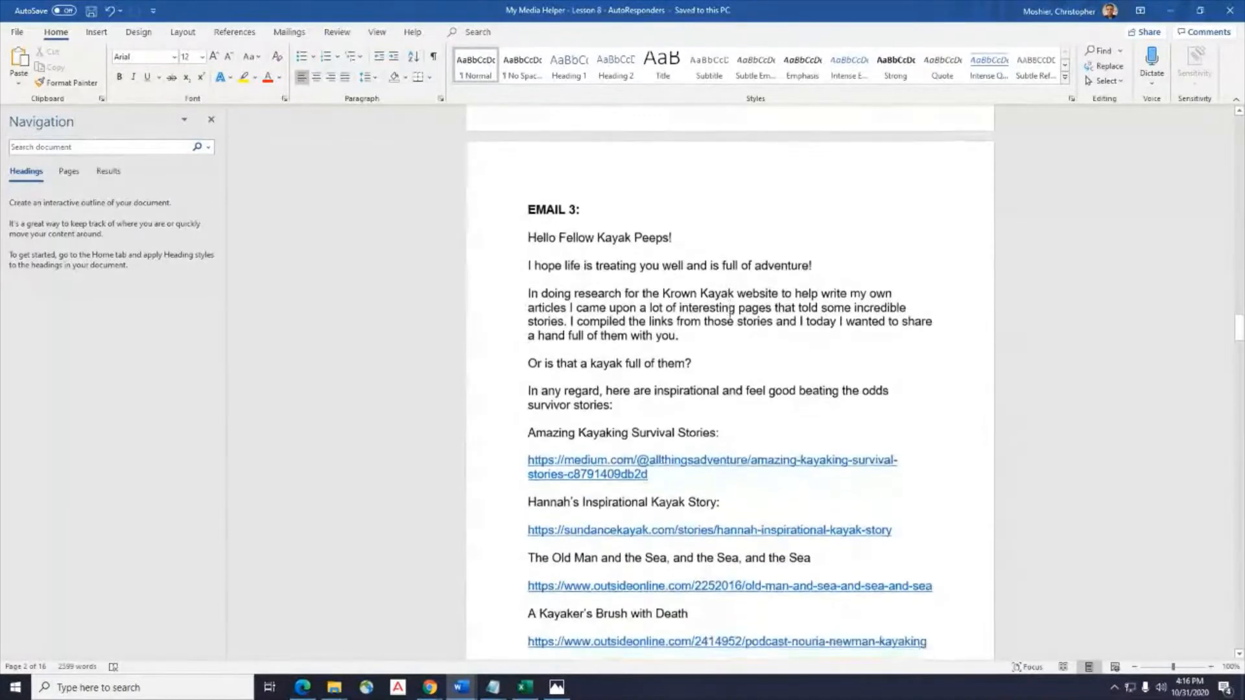
scroll(731, 314, "down", 4)
left_click(1200, 10)
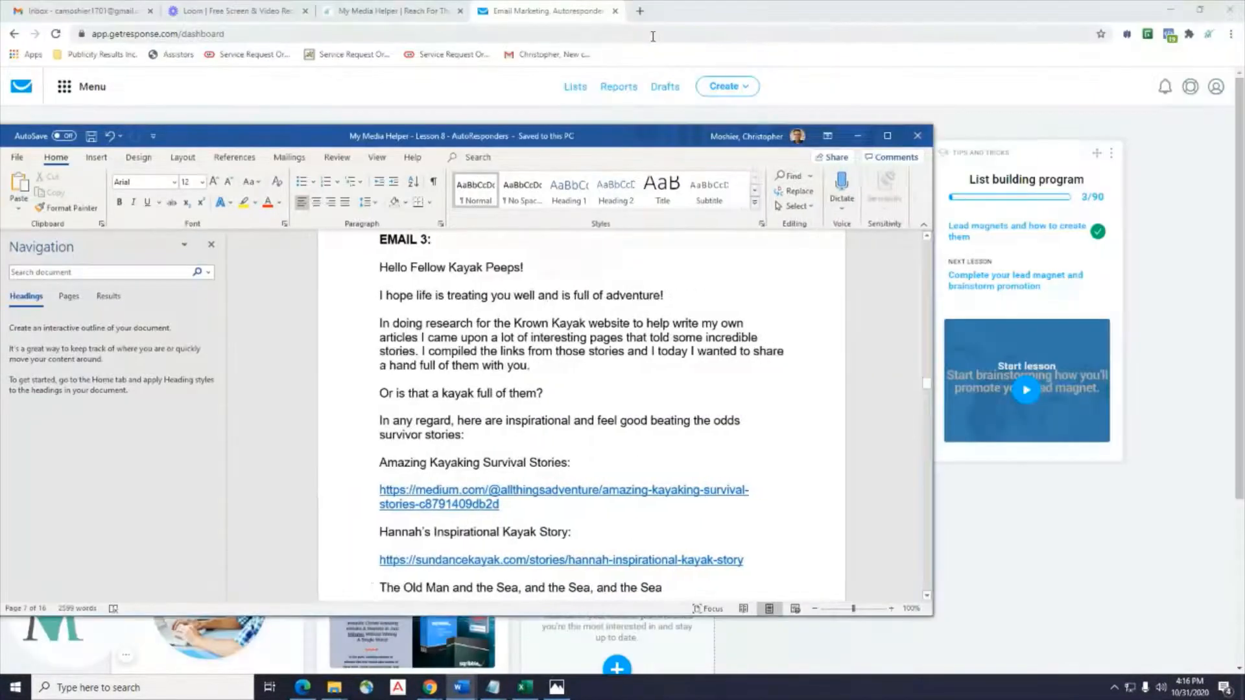
Move the notes aside and open the Manage autoresponders page from the main navigation.
left_click_drag(615, 139, 1244, 182)
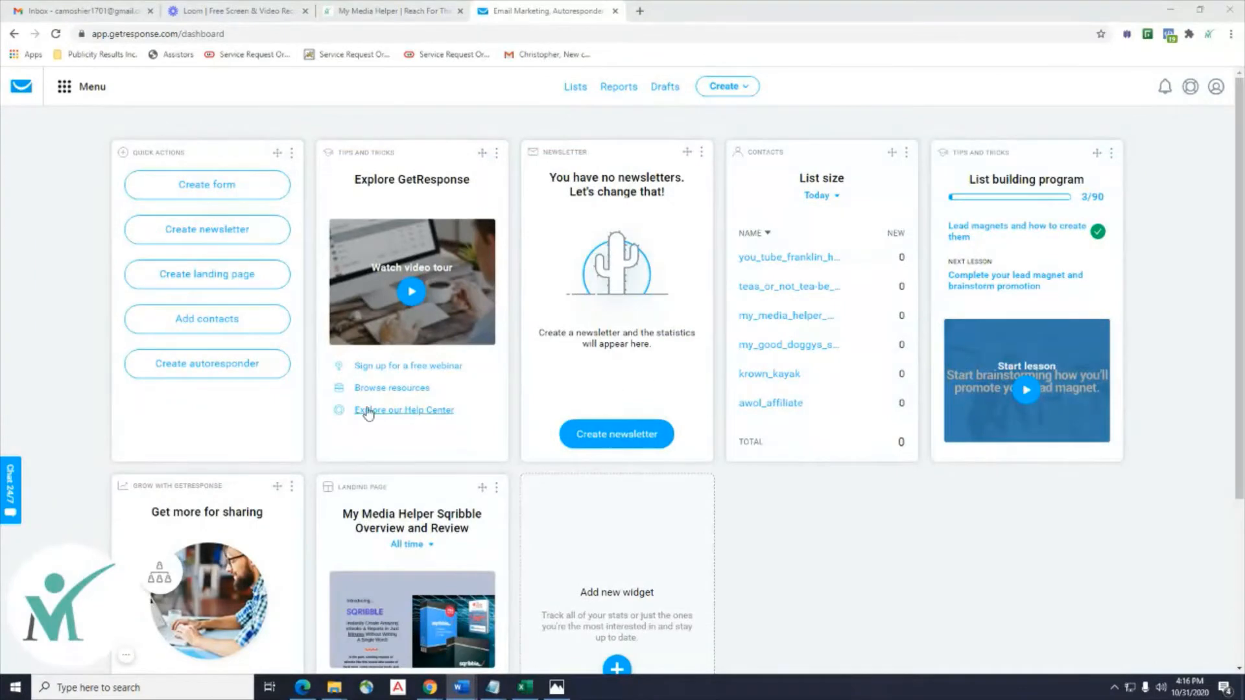
left_click(68, 90)
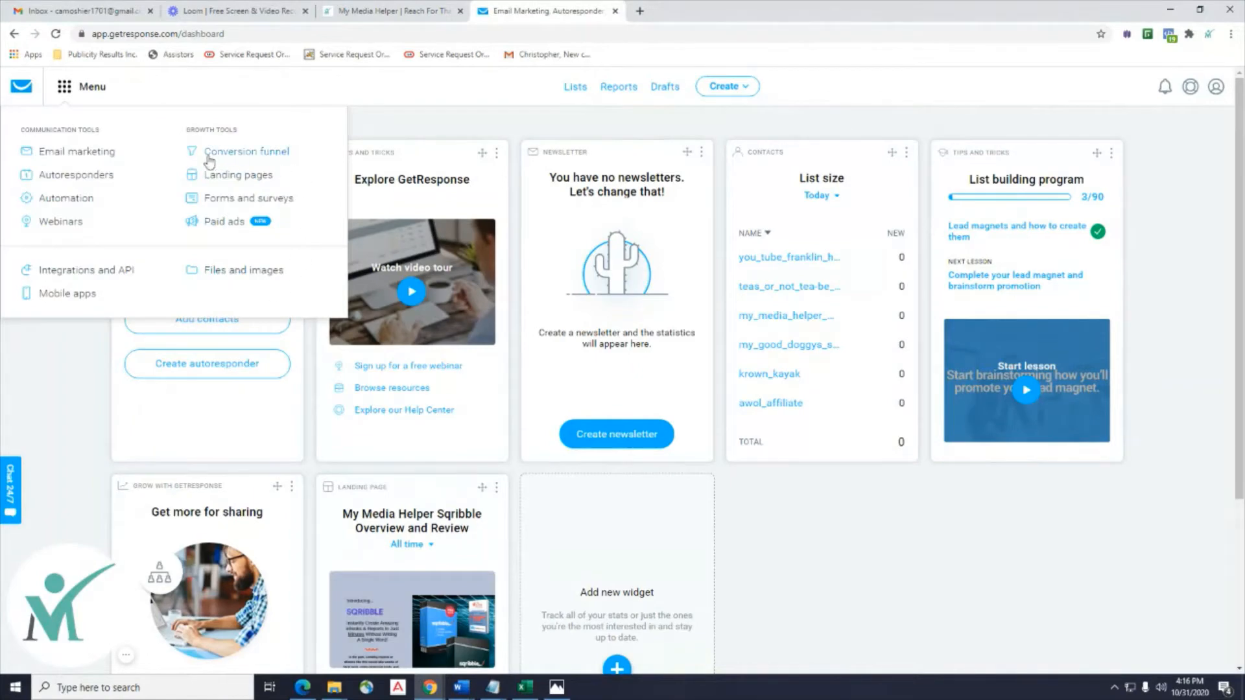
left_click(76, 175)
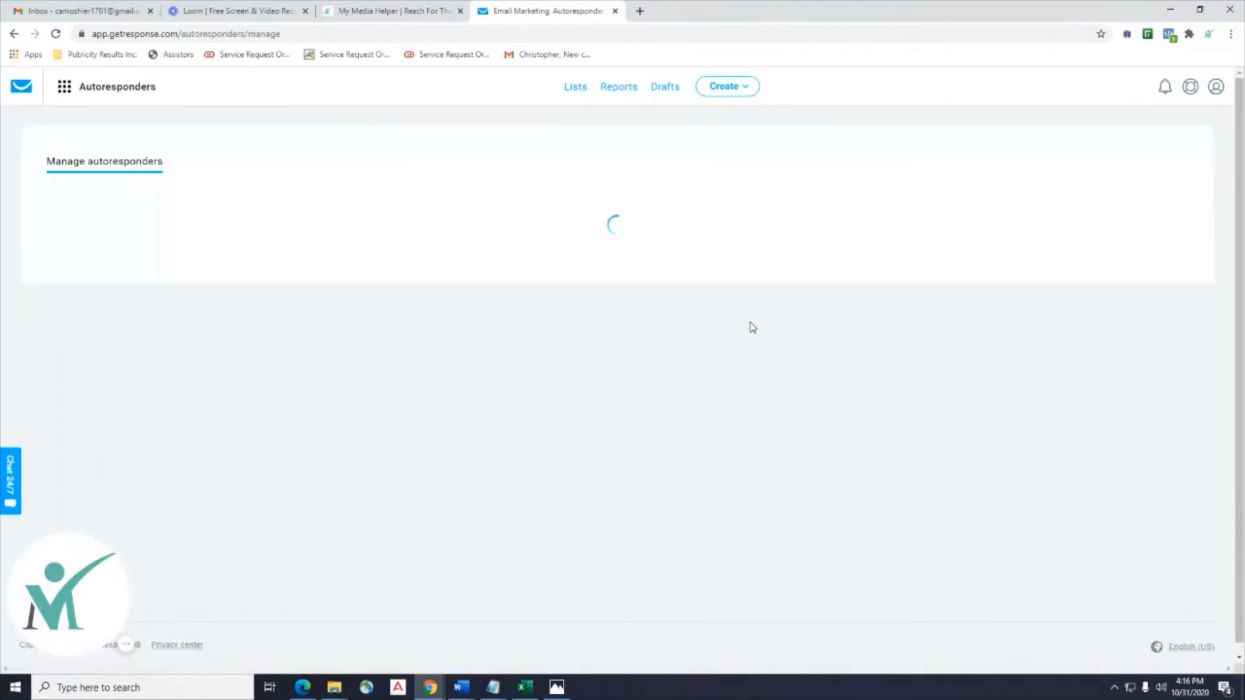
scroll(740, 324, "down", 7)
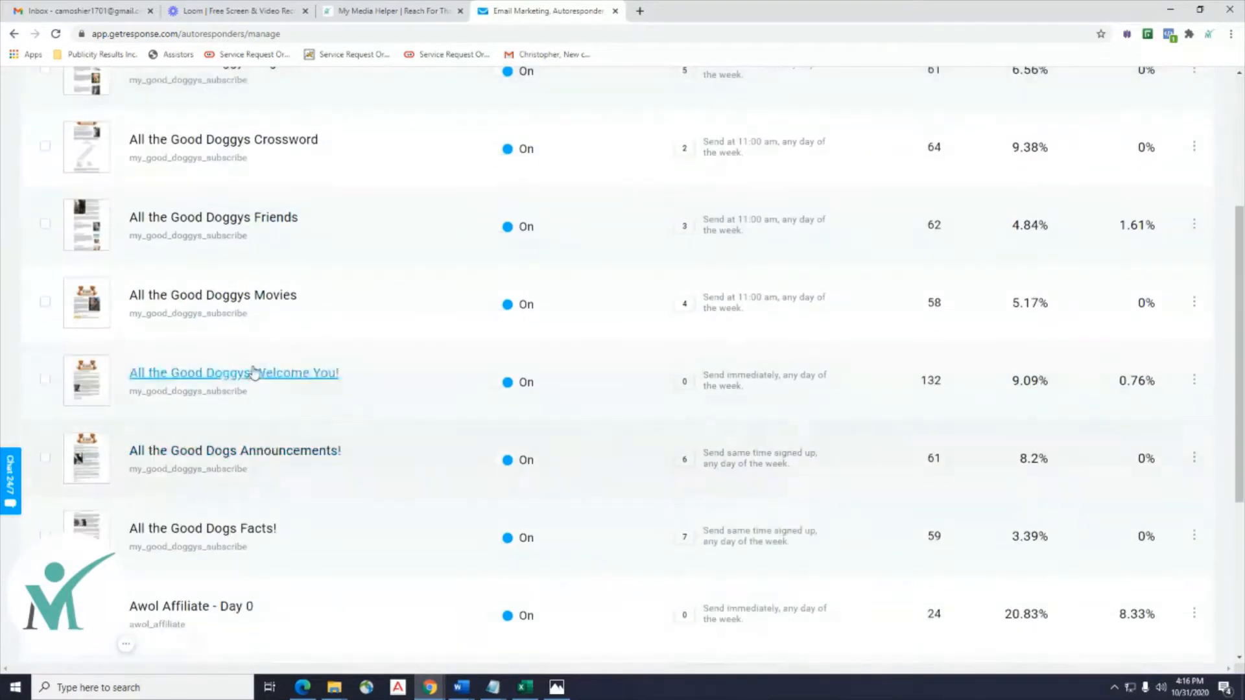
scroll(498, 439, "up", 7)
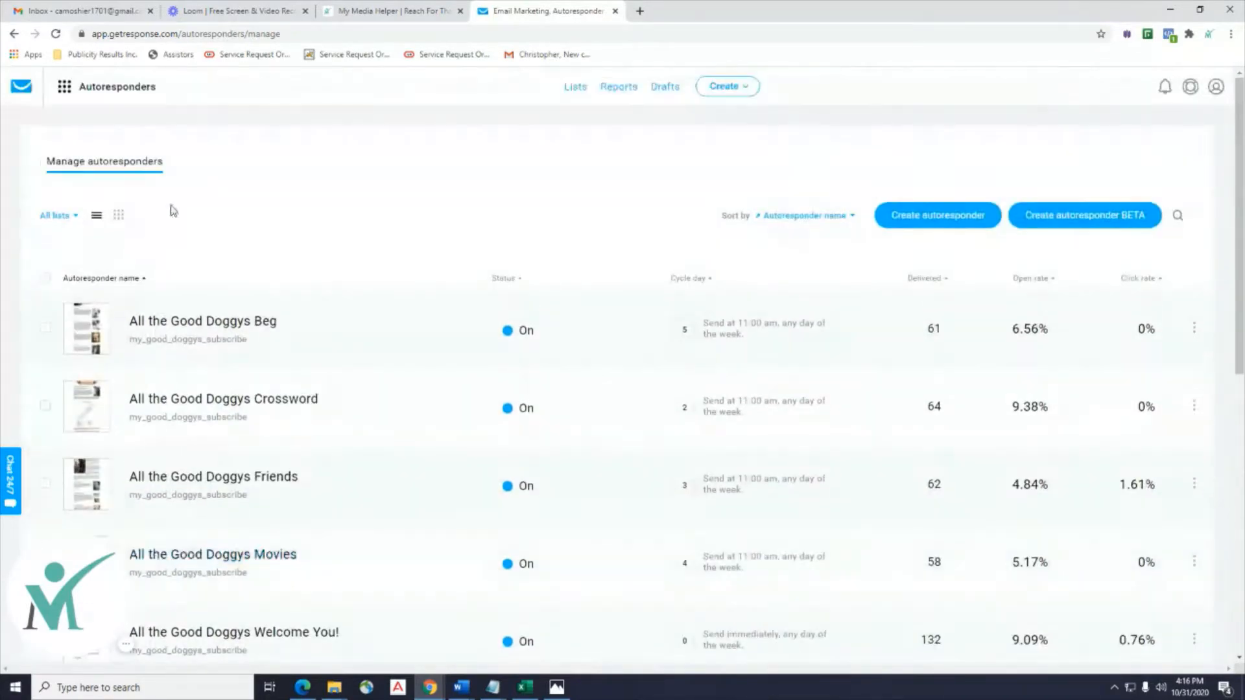
scroll(20, 393, "down", 3)
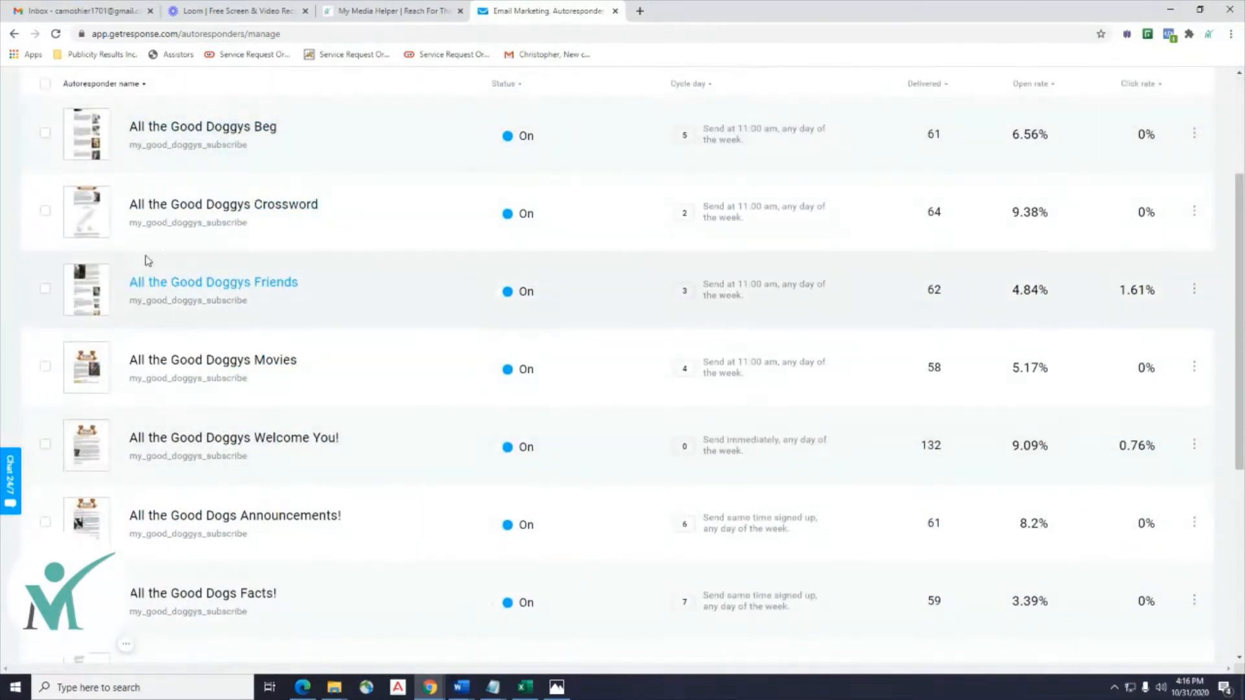
scroll(166, 217, "down", 6)
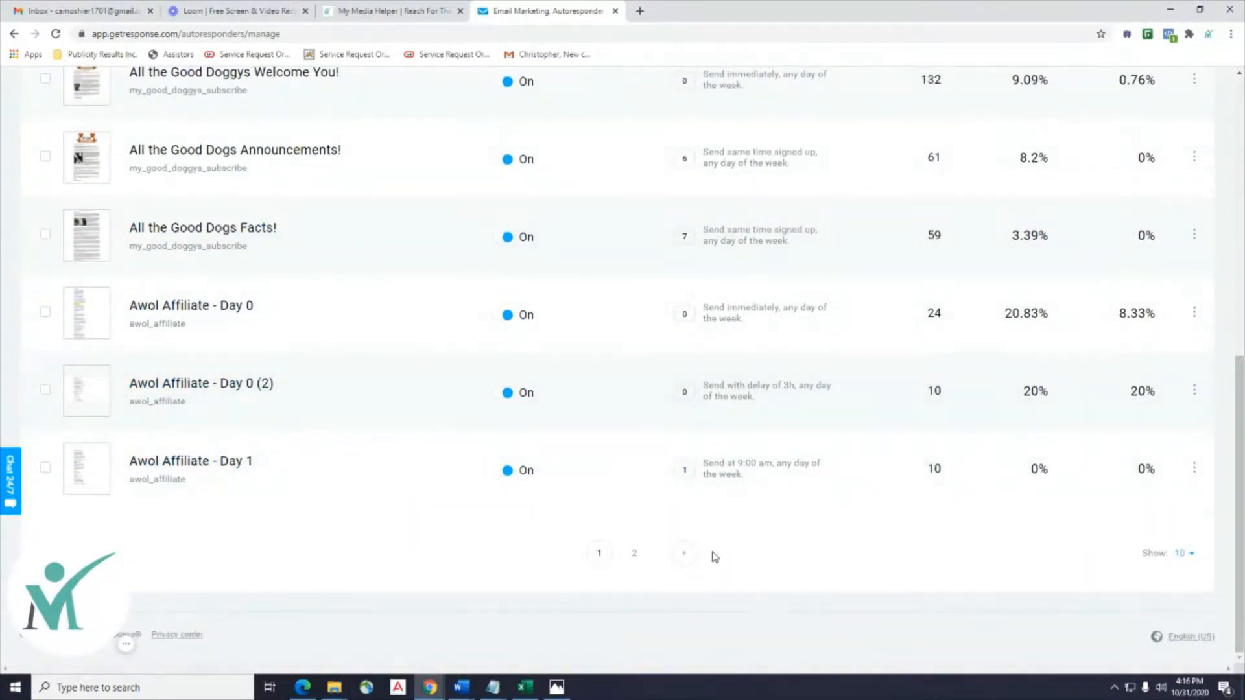
Go to the second page of autoresponders and find the Untitled autoresponder at the bottom.
left_click(685, 553)
scroll(544, 486, "up", 6)
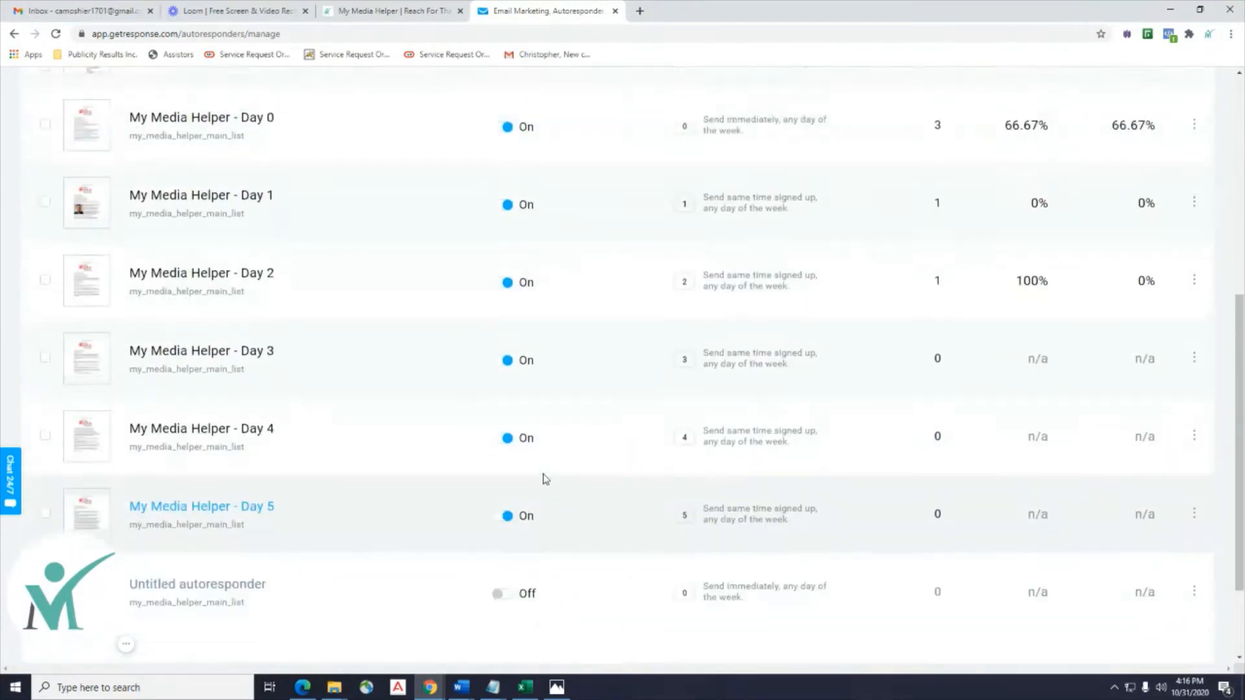
scroll(545, 478, "down", 5)
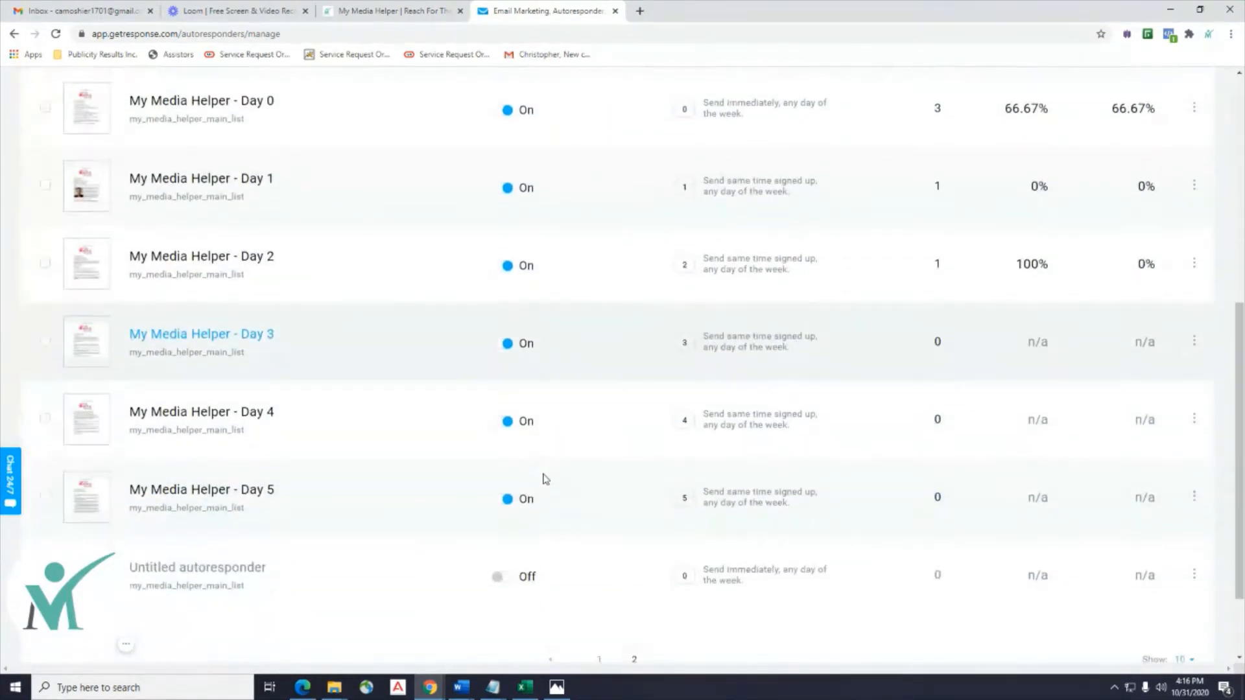
scroll(545, 479, "up", 6)
scroll(545, 478, "down", 6)
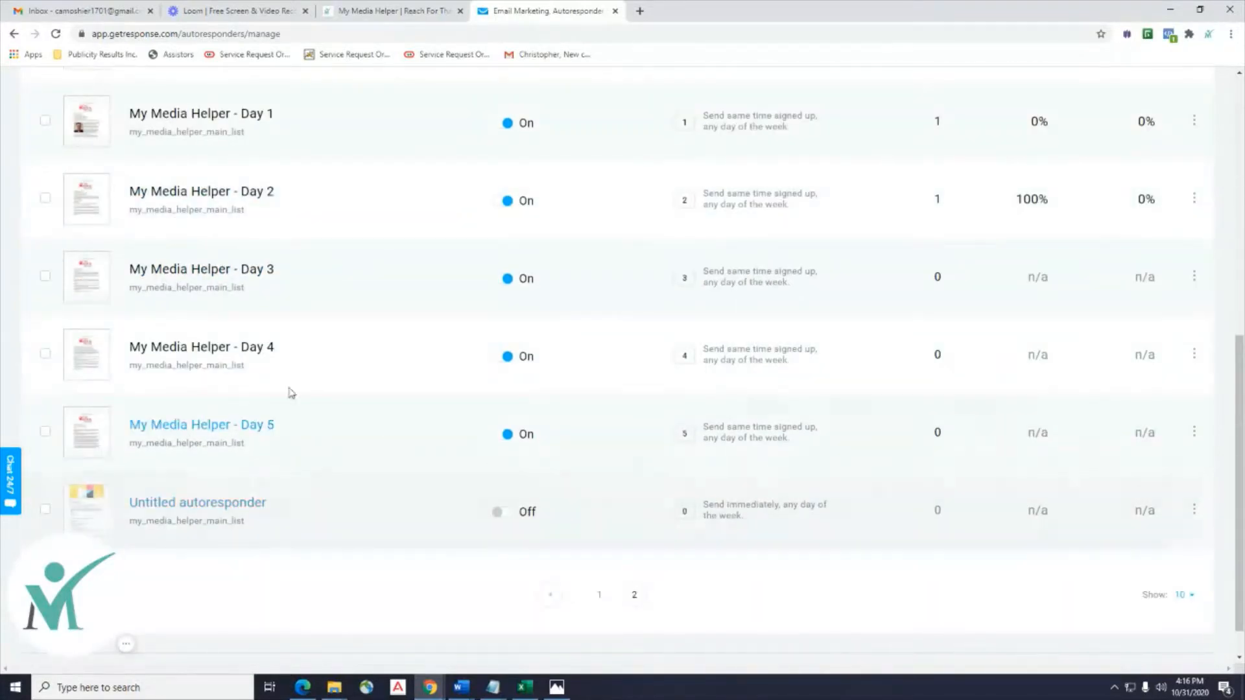
scroll(222, 339, "up", 3)
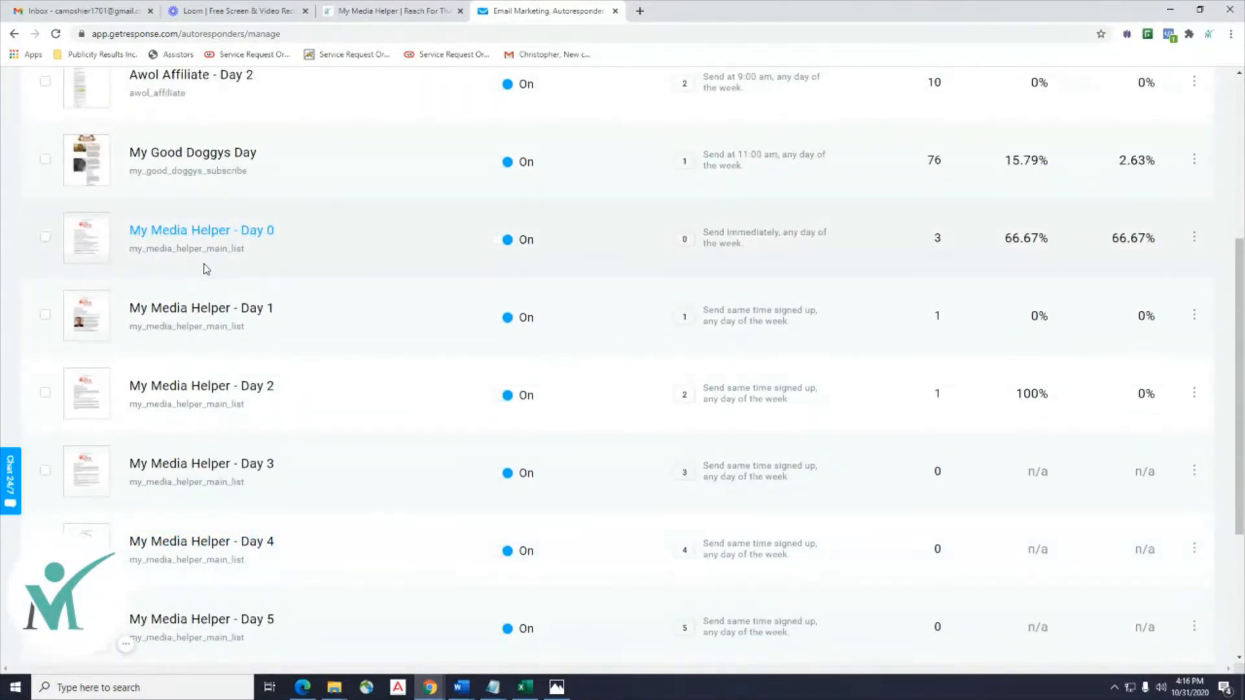
scroll(185, 400, "down", 2)
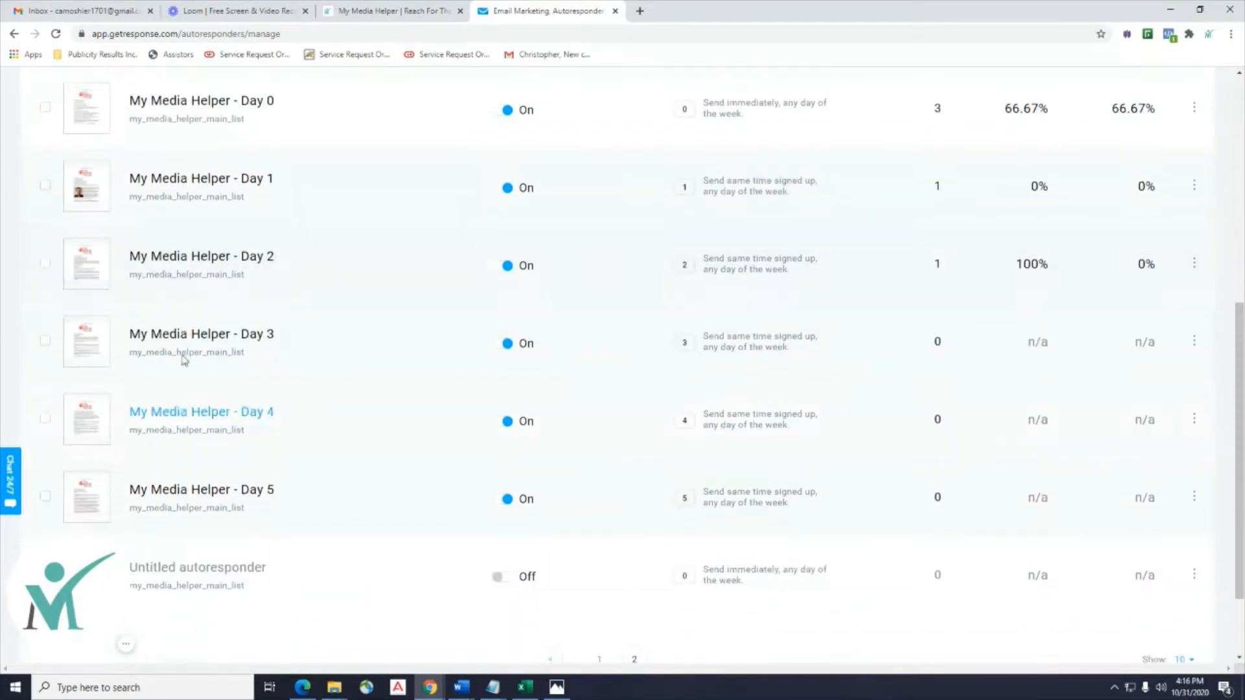
scroll(209, 350, "down", 2)
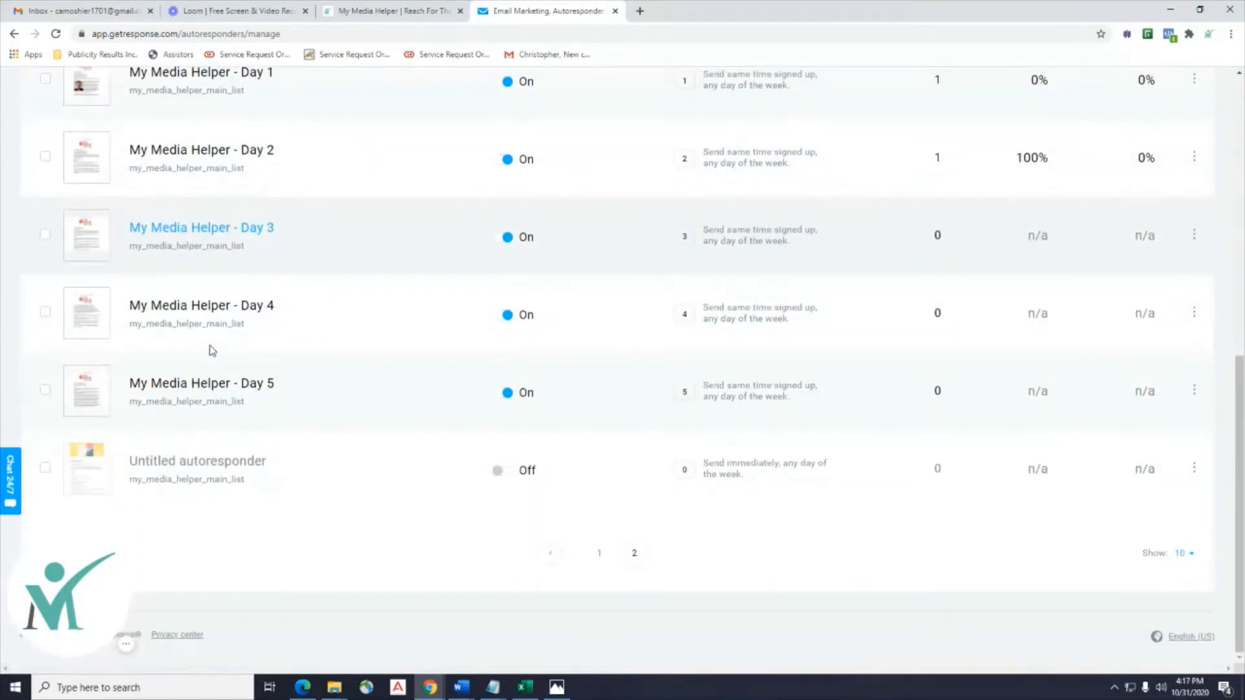
scroll(208, 342, "up", 4)
scroll(223, 318, "down", 4)
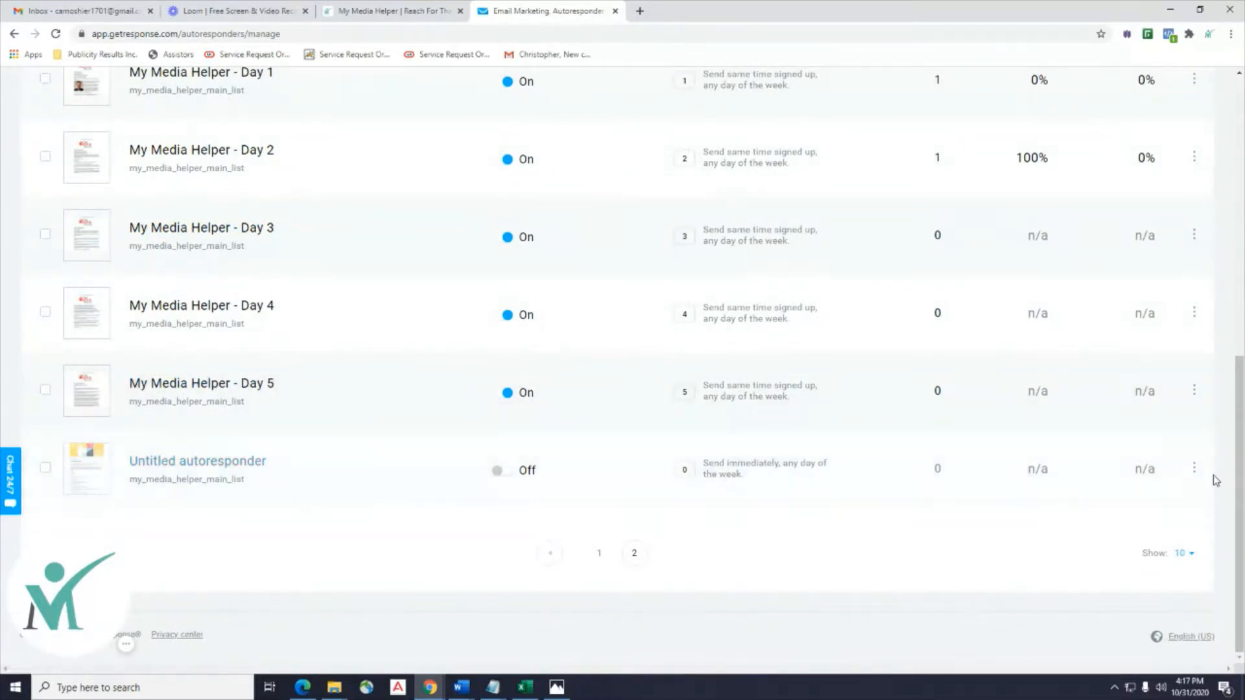
Delete the Untitled autoresponder, confirm the deletion, and start creating a new autoresponder.
left_click(1196, 473)
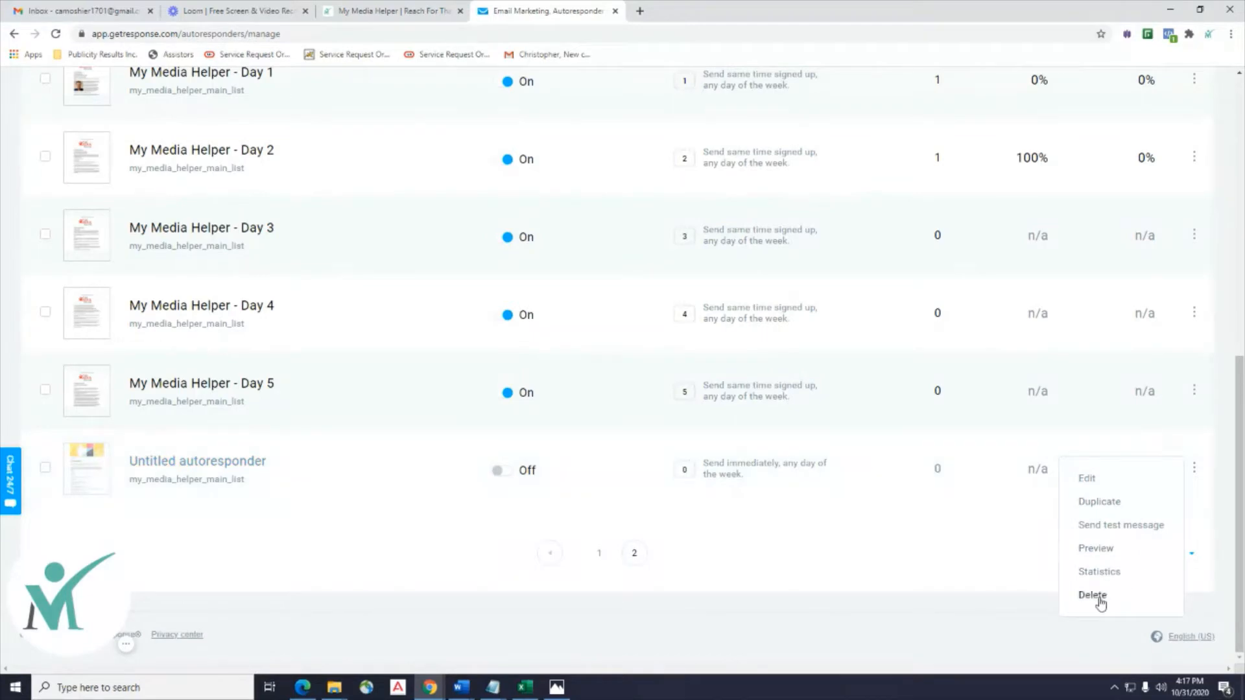
left_click(1095, 595)
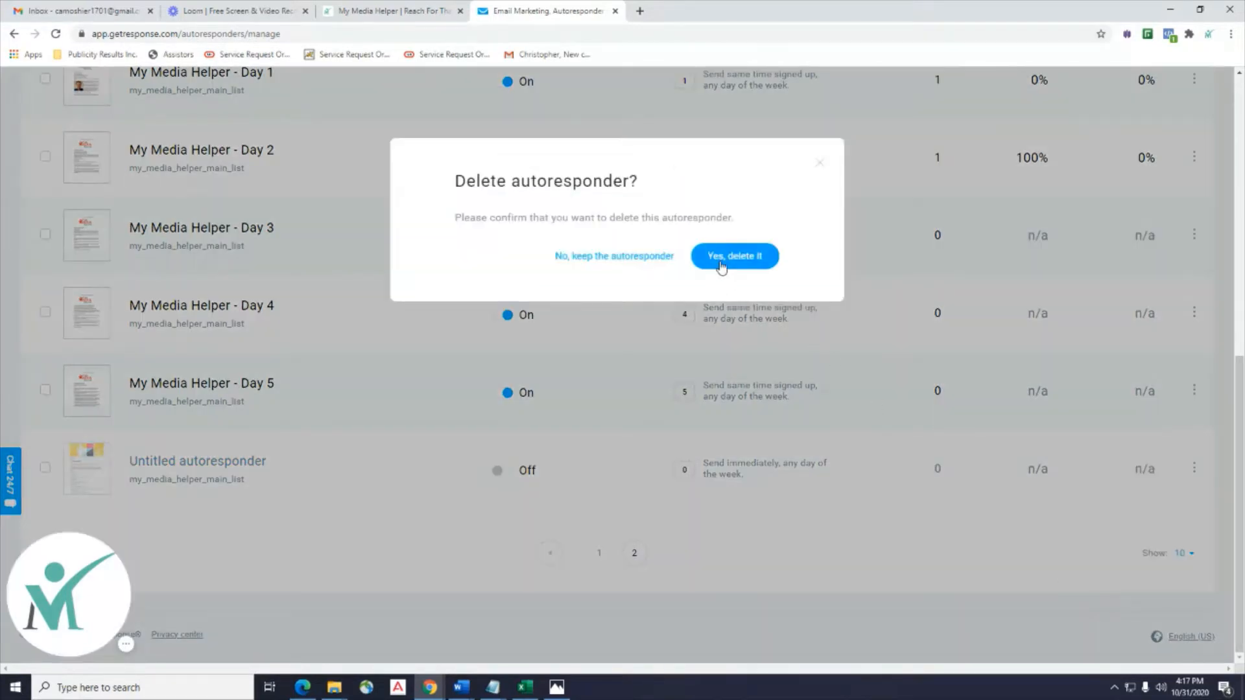
left_click(722, 257)
scroll(703, 473, "up", 8)
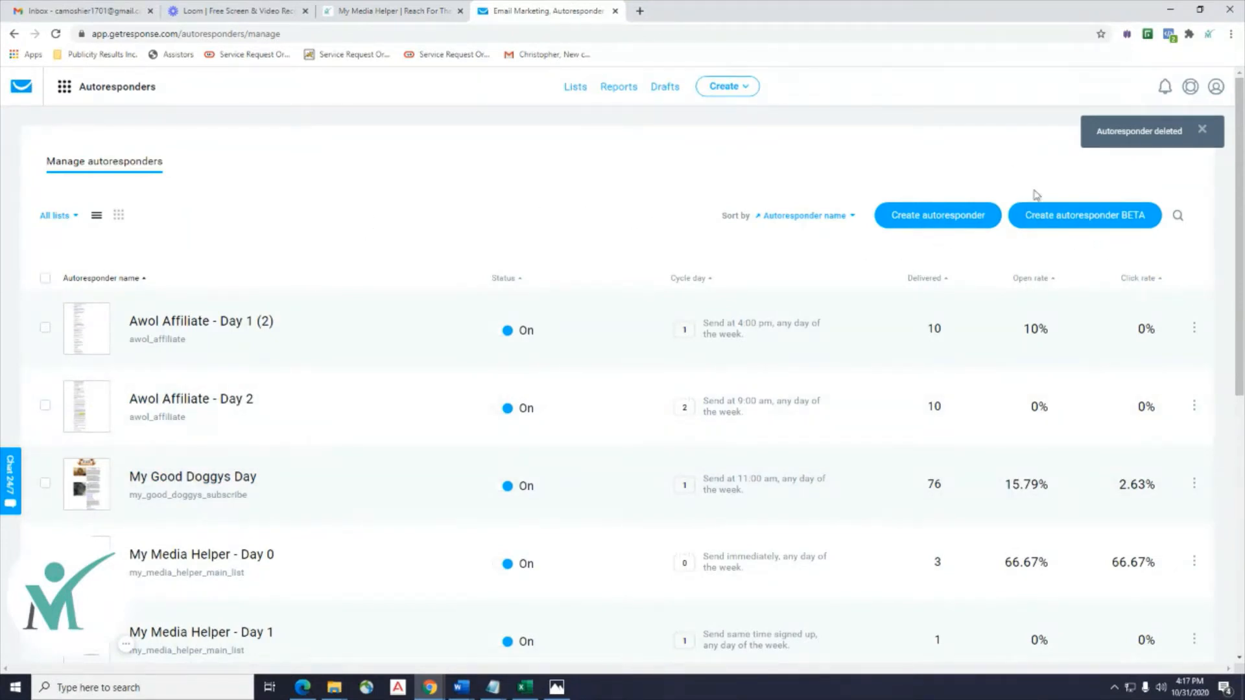
left_click(950, 216)
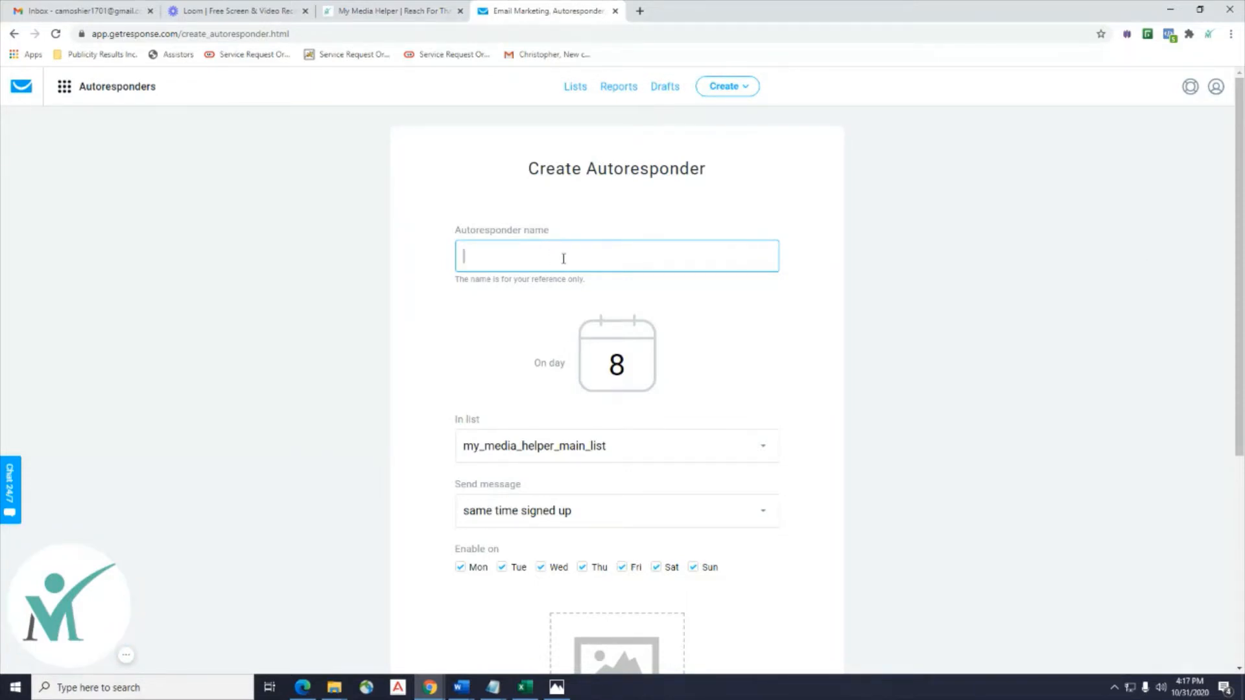
Name the autoresponder 'Krown Kayak Autoresponder 1' and change its day from 8 to 0.
type("Krown Kayak Auto")
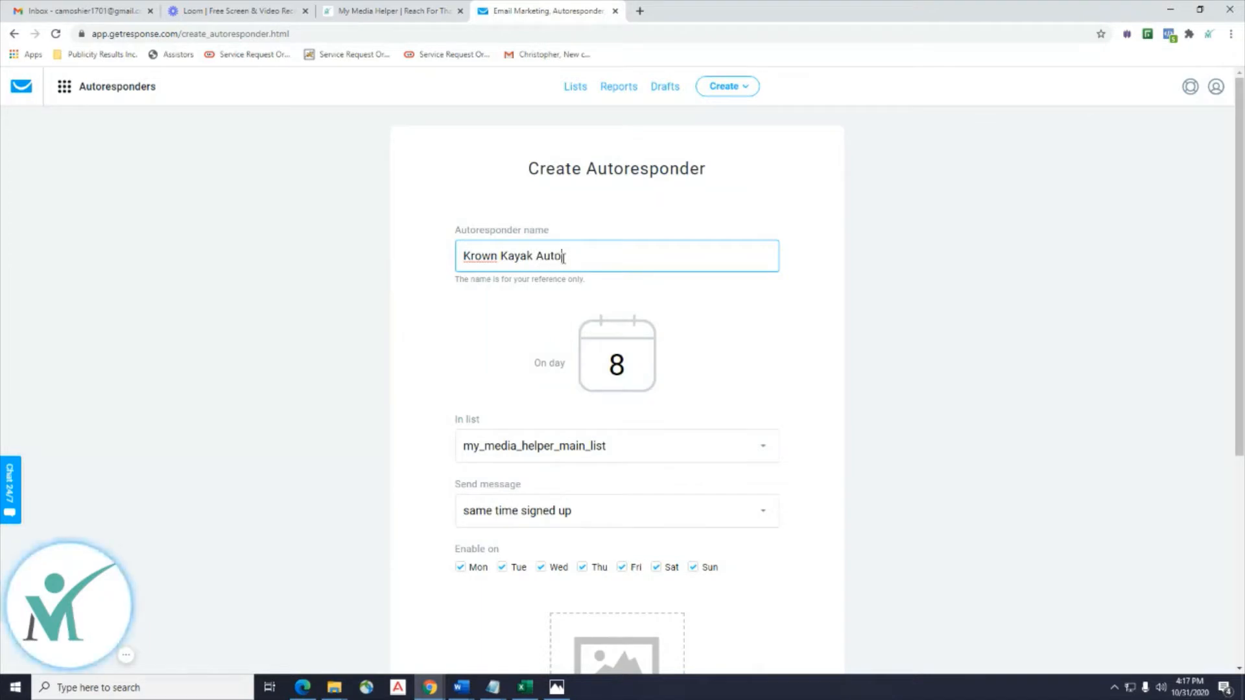
type("resp")
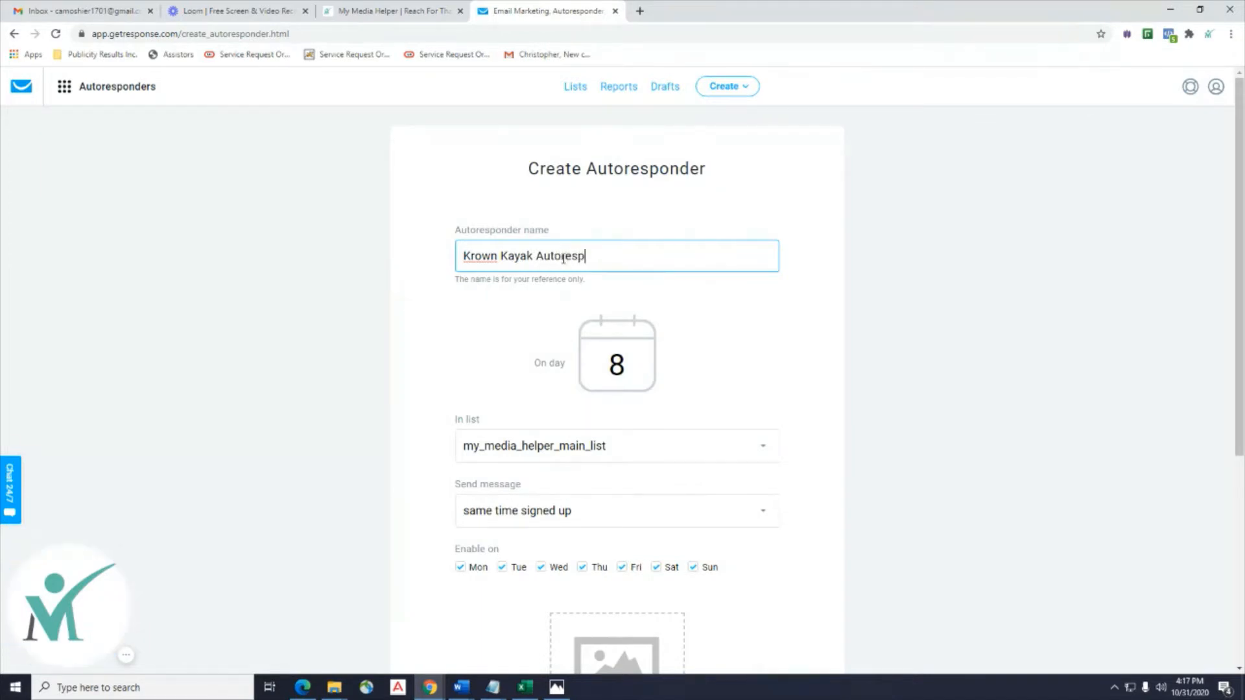
type("onder 1")
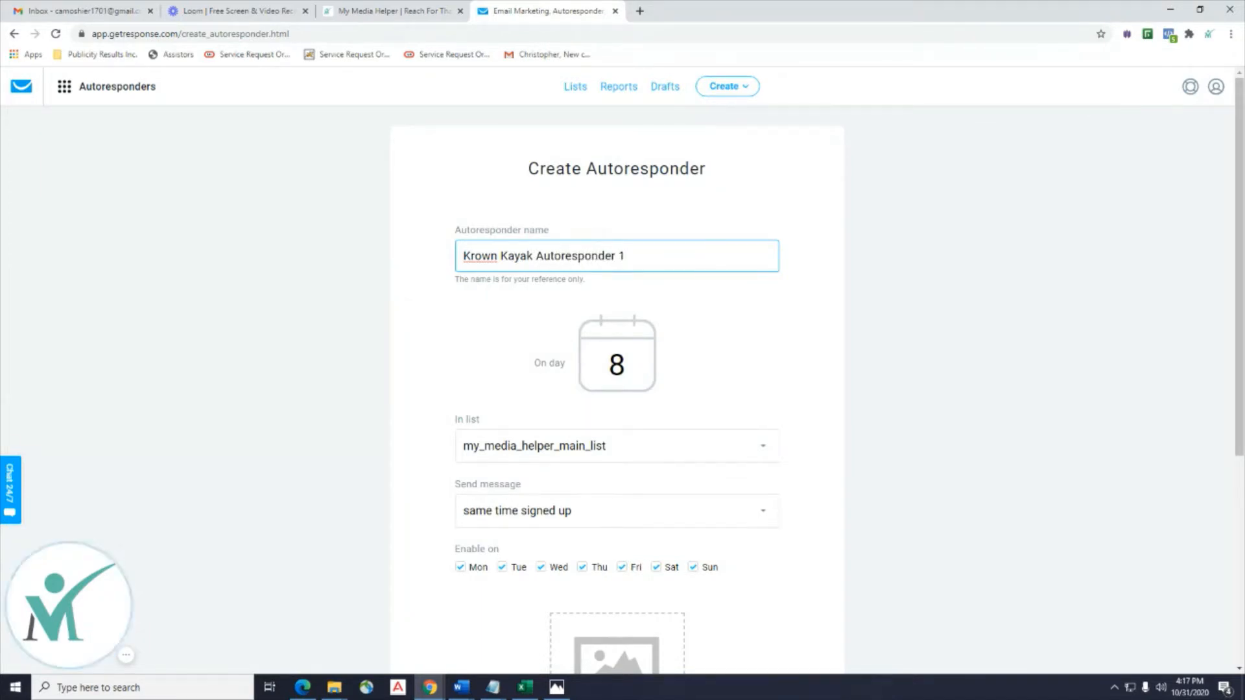
left_click(635, 365)
left_click_drag(635, 365, 587, 366)
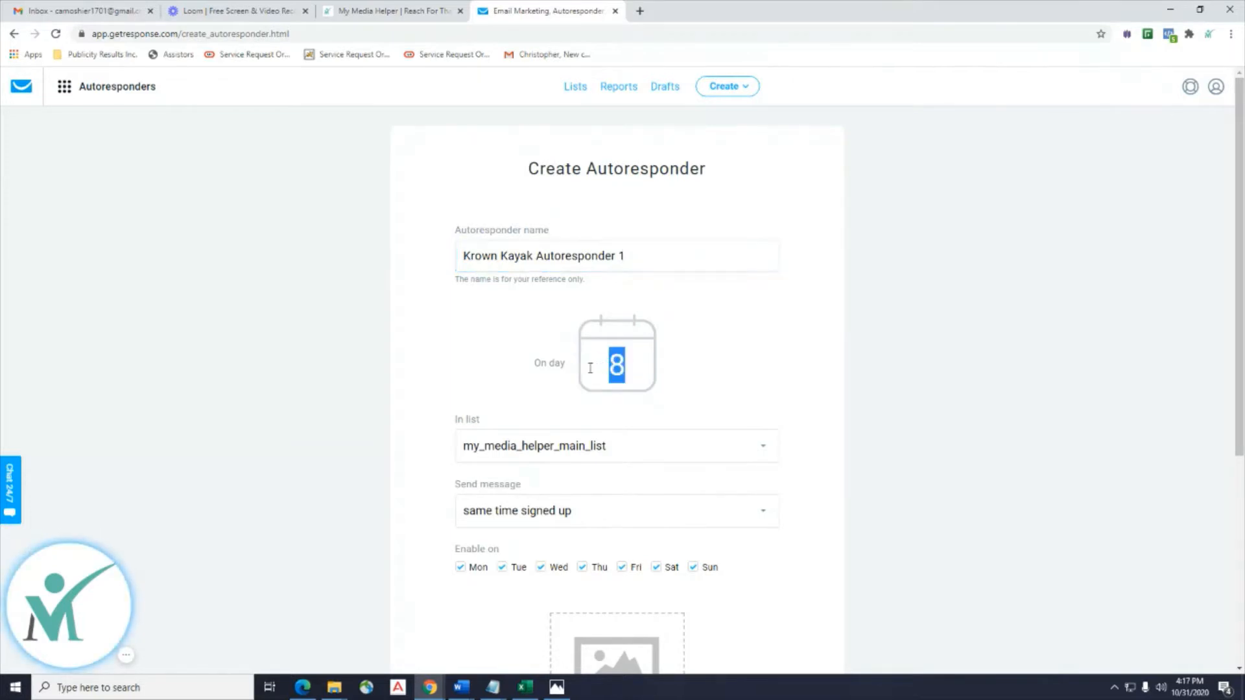
type("0")
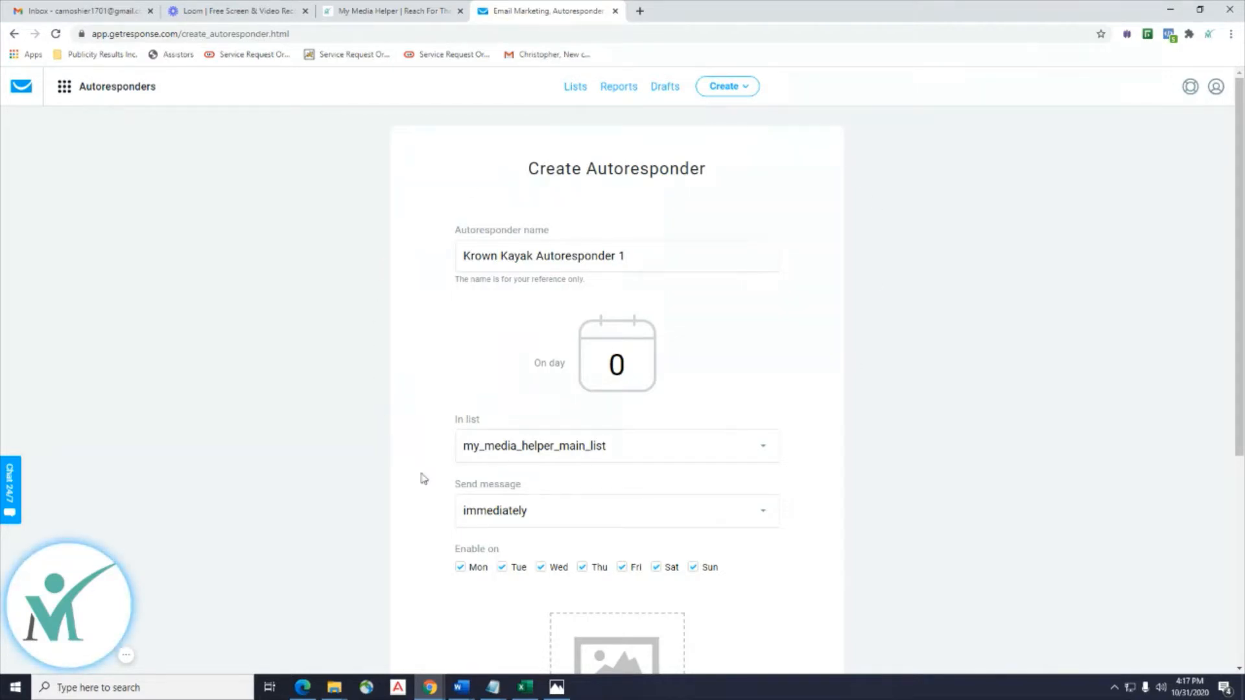
Assign the autoresponder to the krown_kayak list and start a new email for it.
scroll(762, 302, "down", 3)
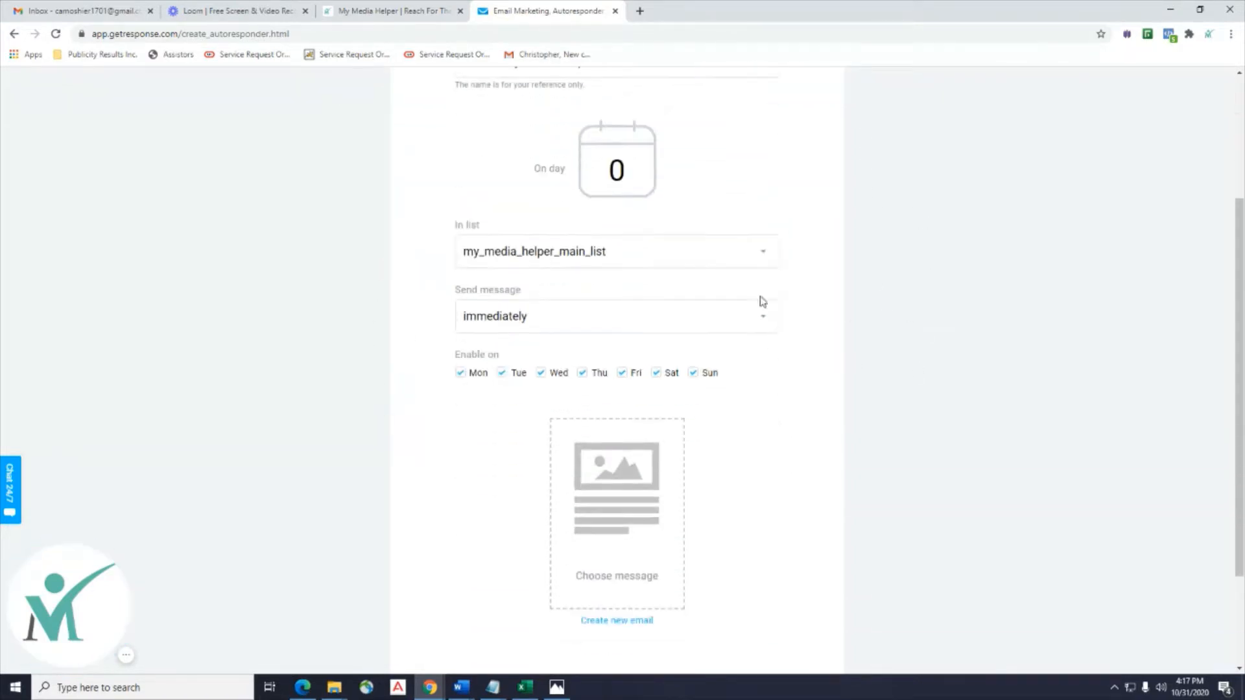
left_click(652, 263)
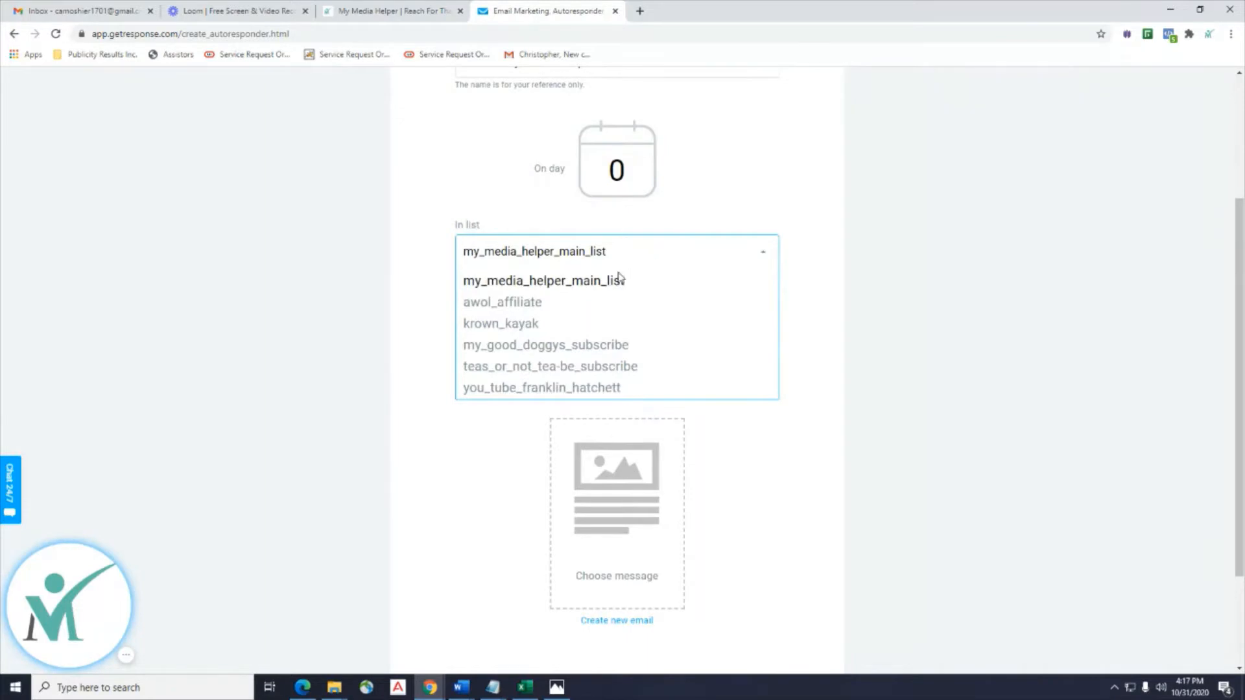
left_click(531, 323)
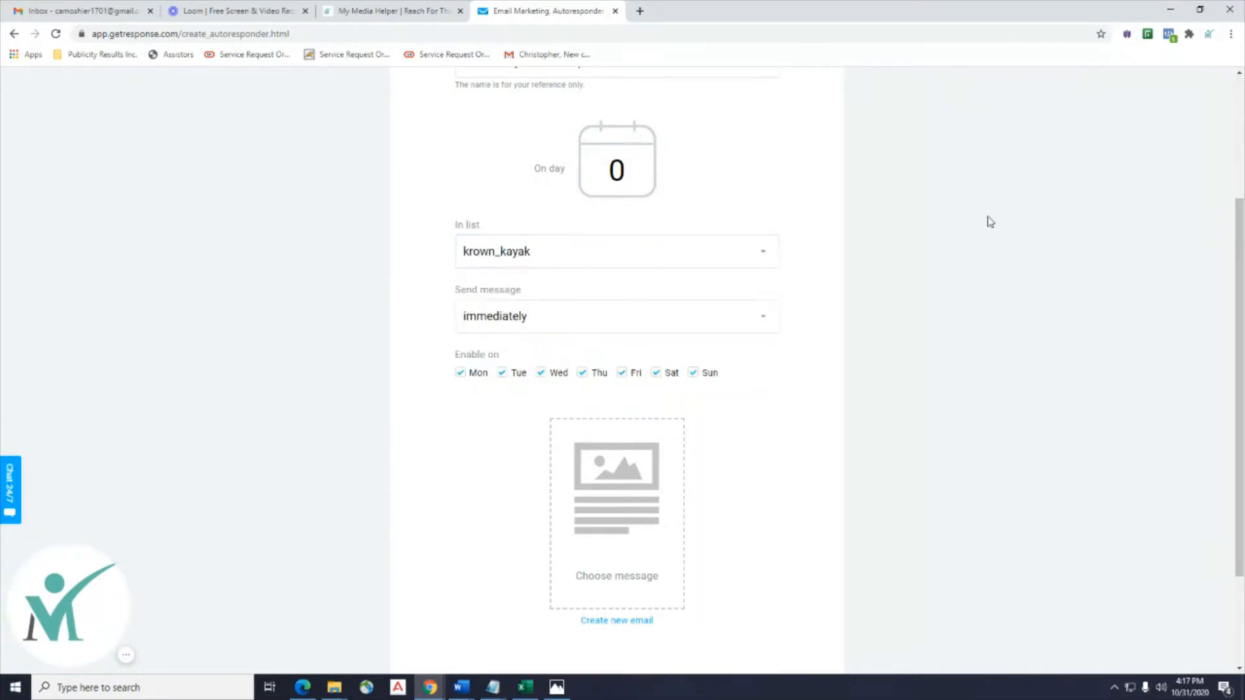
scroll(1021, 213, "up", 2)
scroll(1020, 213, "down", 3)
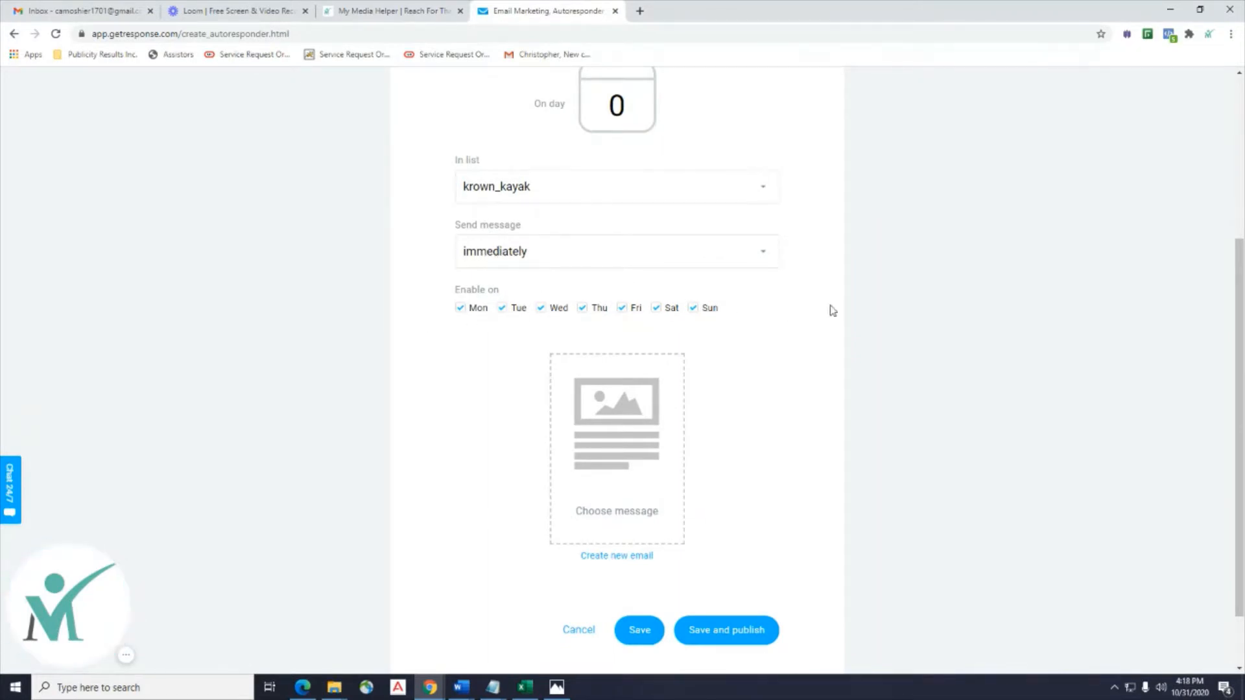
scroll(954, 321, "down", 2)
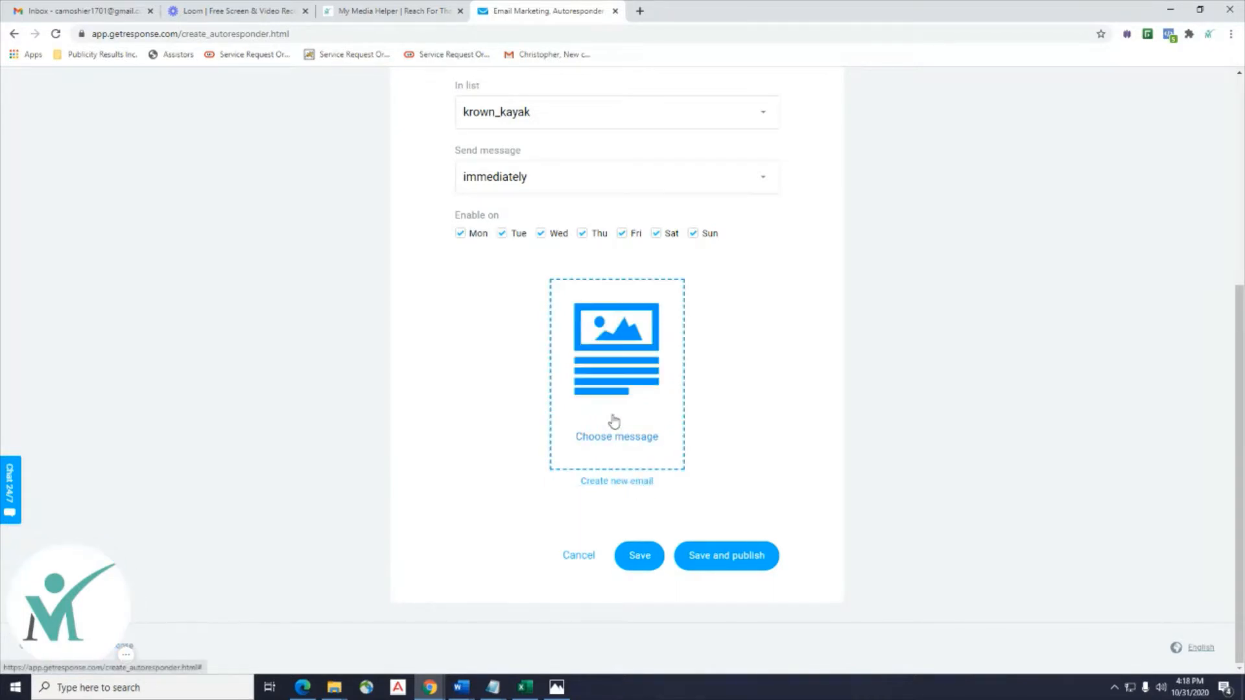
left_click(621, 489)
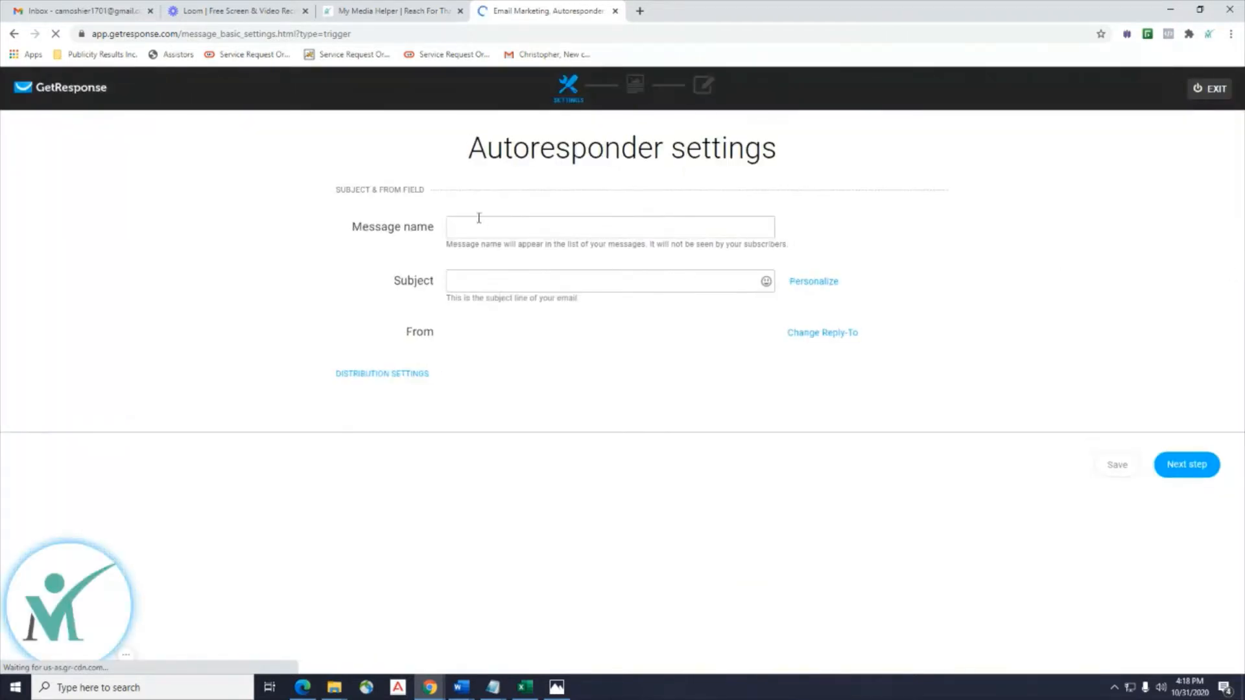
Name the message 'Krown Kayak Message 1' and bring the Word notes back to the centre.
left_click(496, 227)
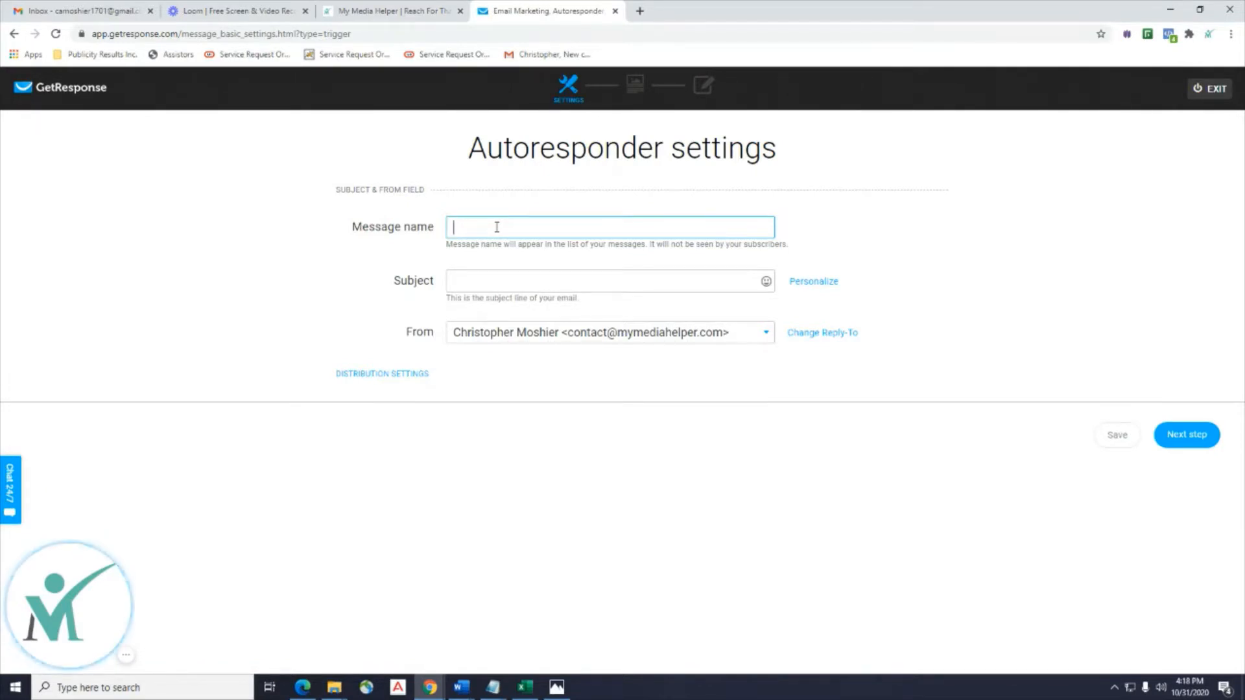
type("Krown Ka")
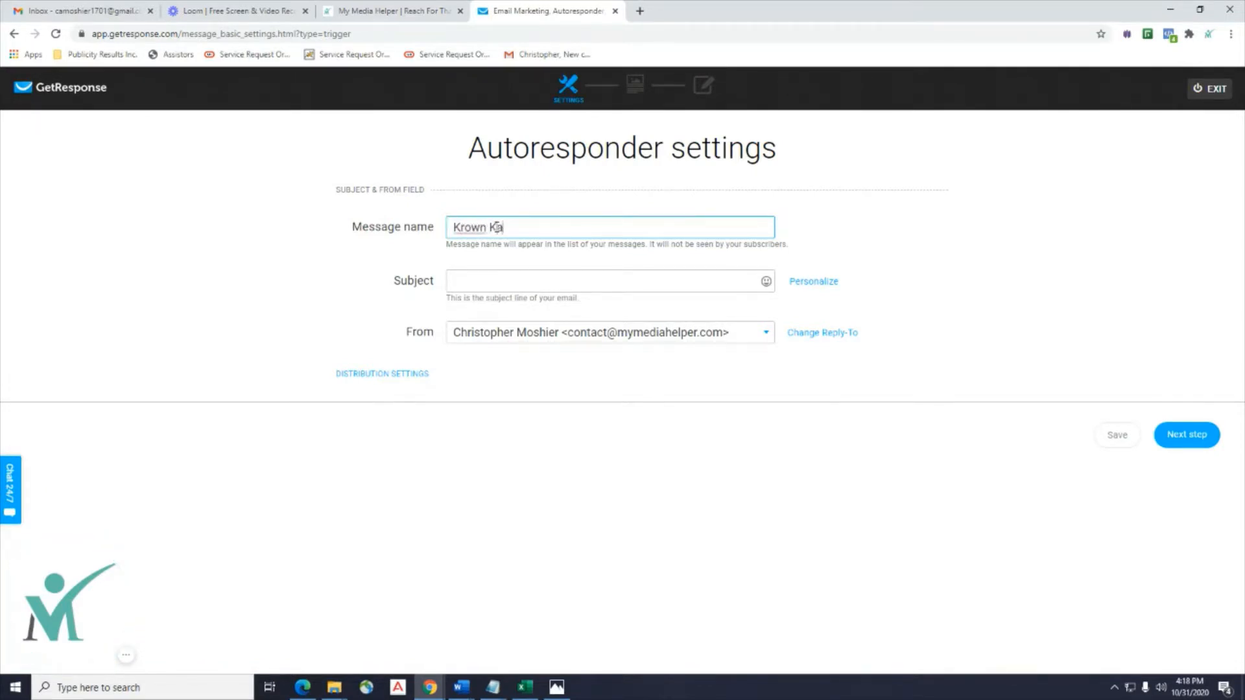
type("yak Message 1")
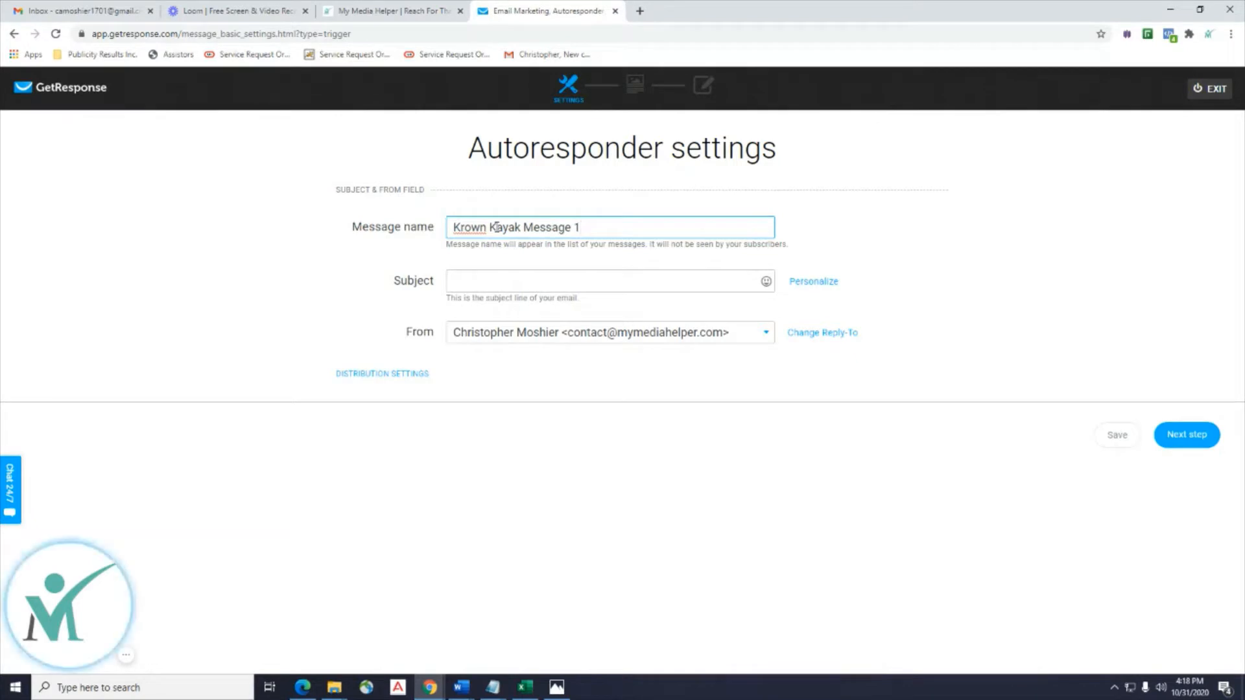
left_click(526, 282)
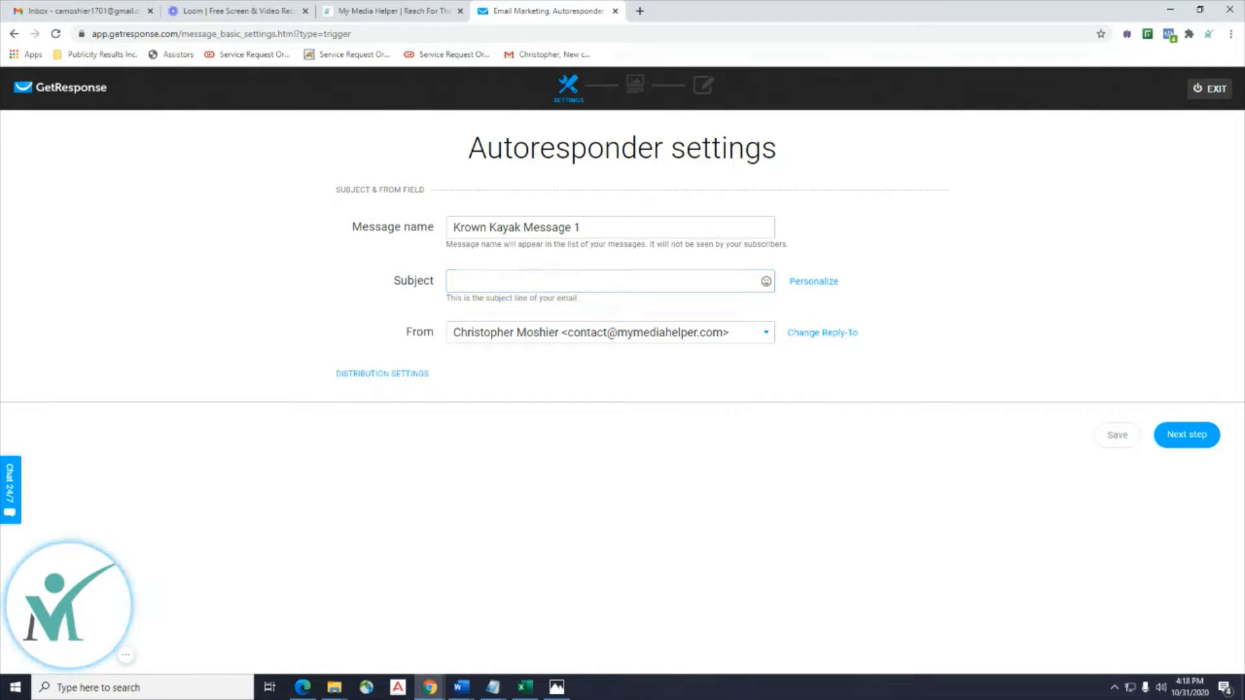
left_click_drag(1244, 186, 746, 101)
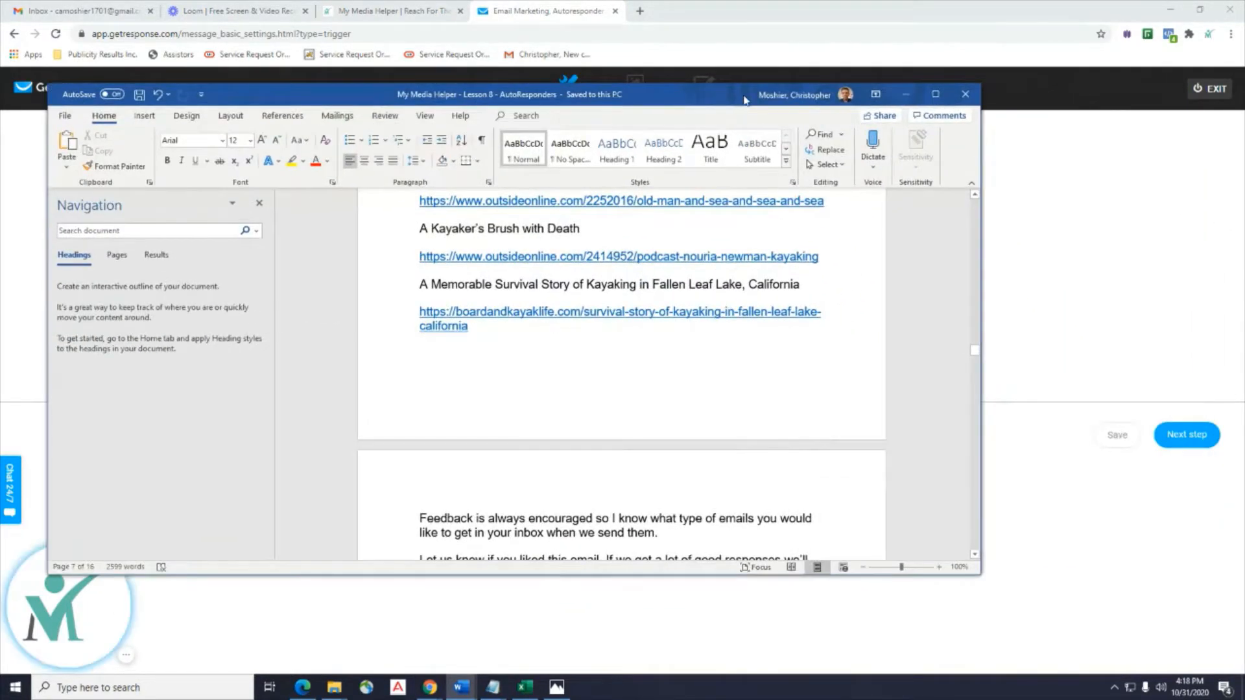
Scroll the Word notes to the Engaging Headlines list, then restore and minimize Word.
left_click(936, 94)
scroll(947, 248, "down", 10)
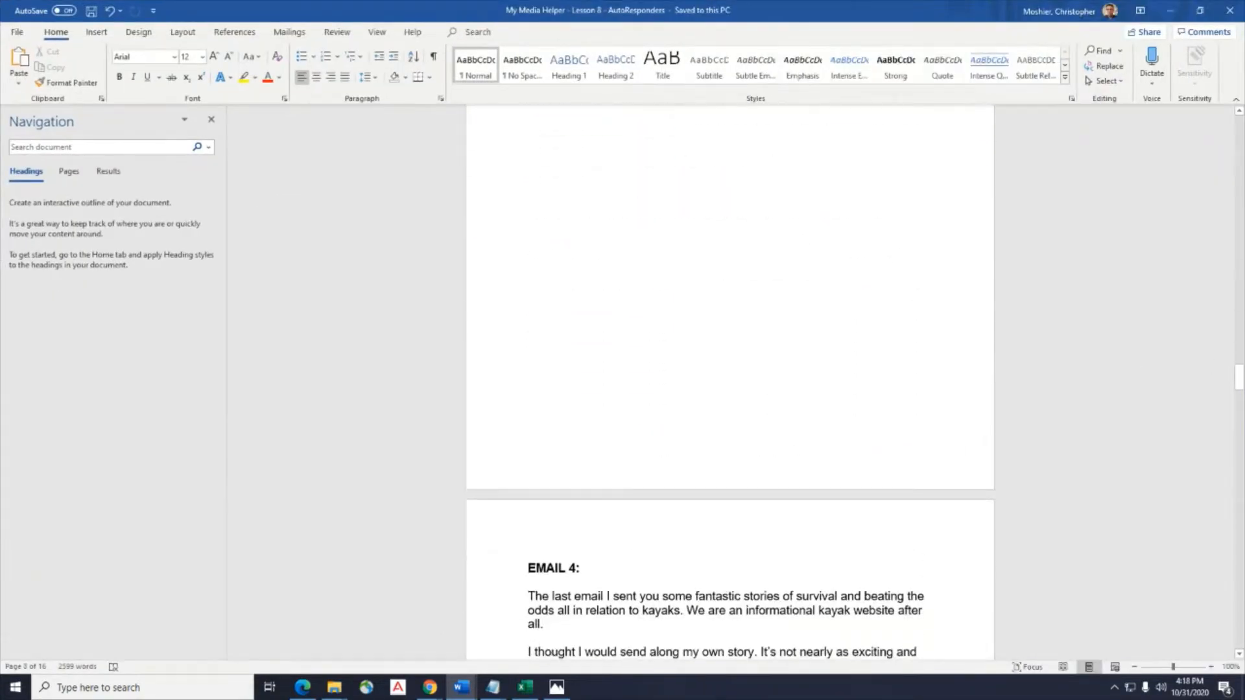
left_click_drag(1239, 379, 1240, 606)
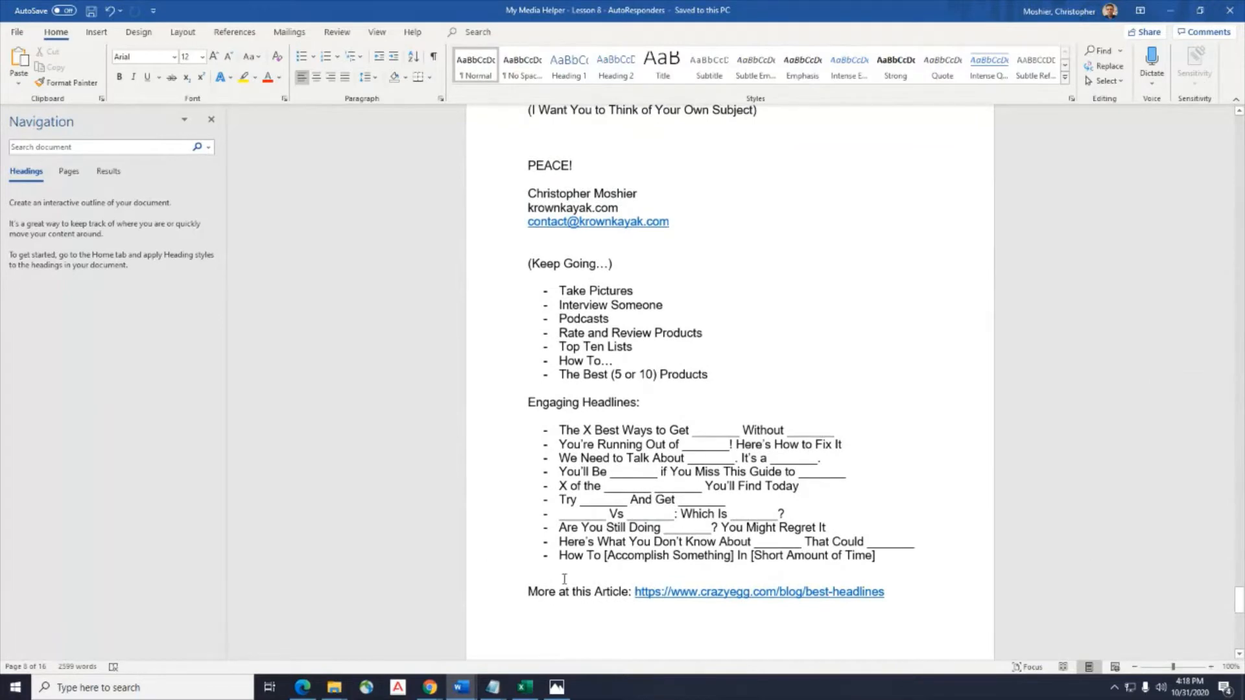
scroll(514, 550, "down", 3)
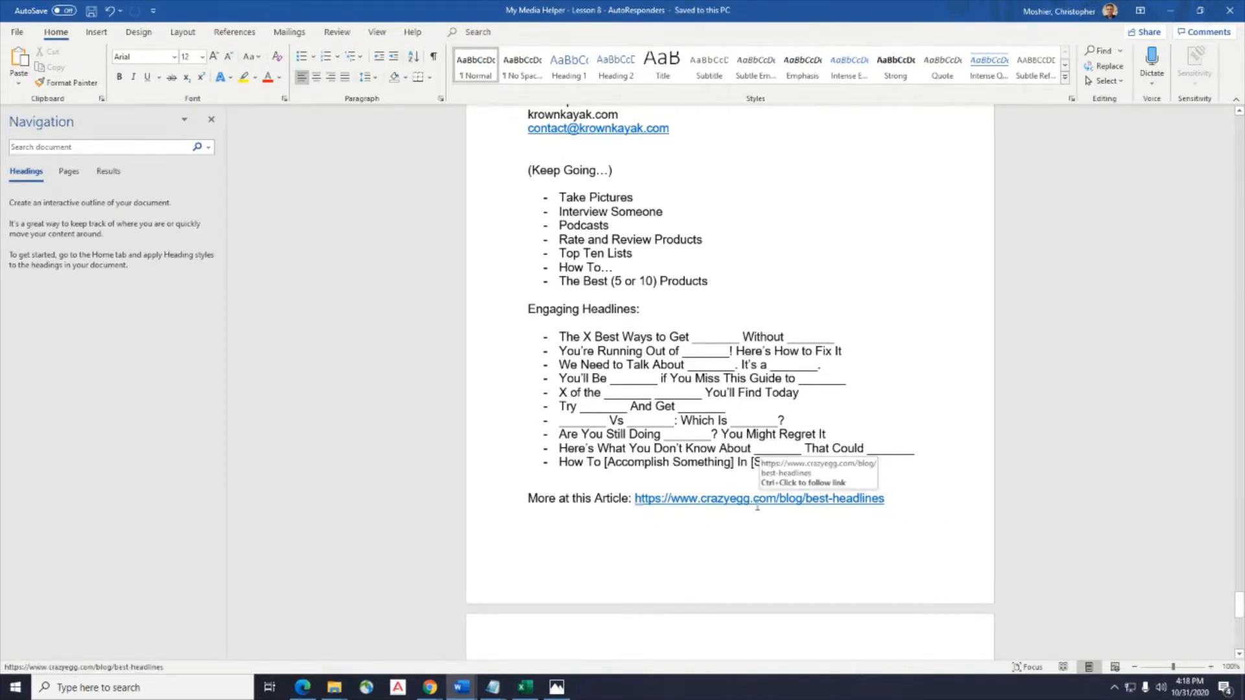
left_click(1202, 13)
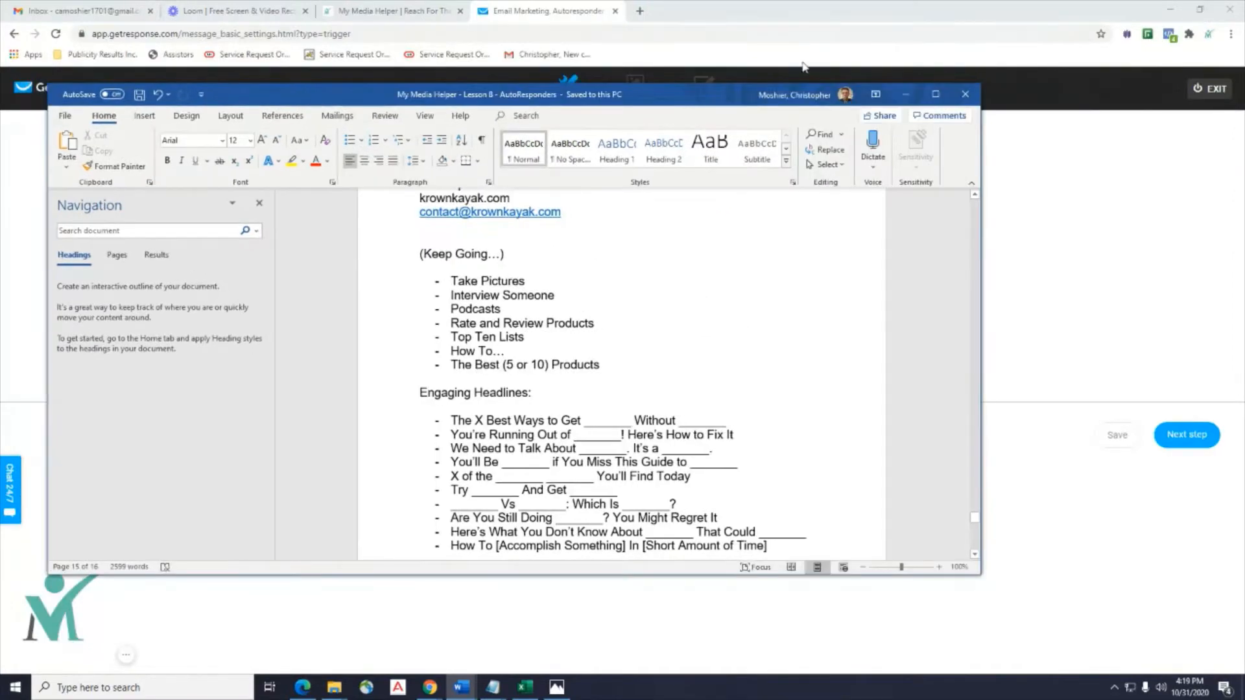
left_click_drag(404, 80, 915, 81)
scroll(935, 353, "down", 2)
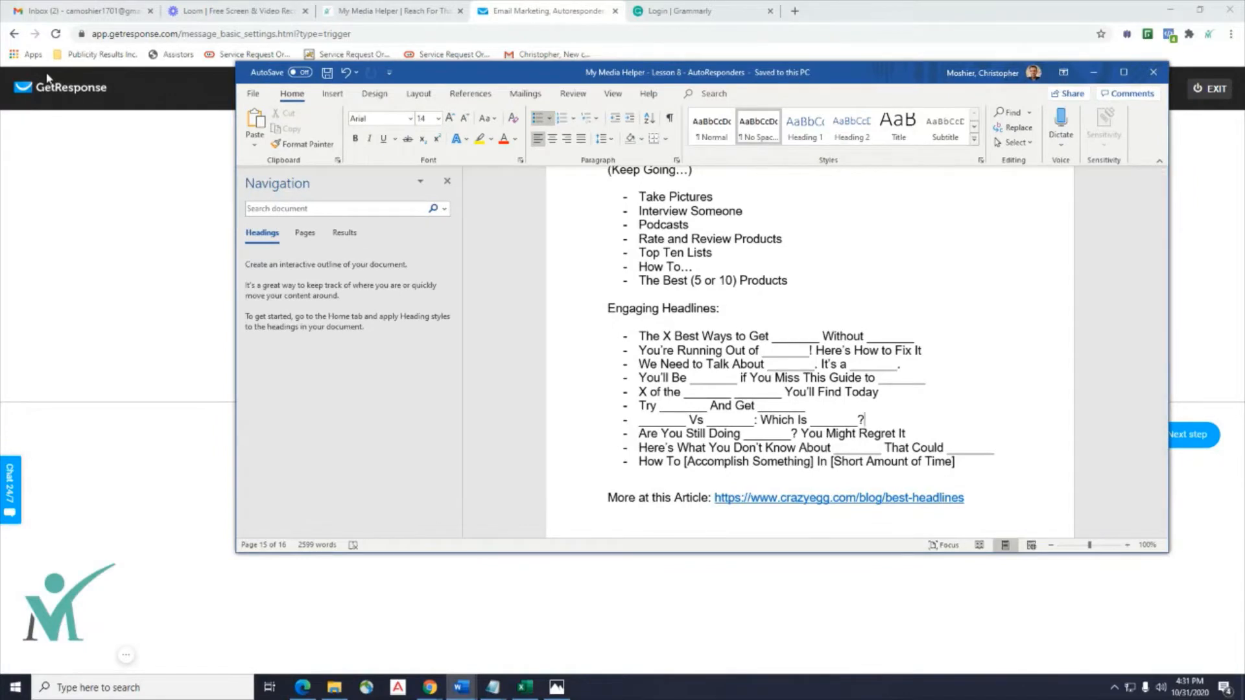
left_click(1094, 72)
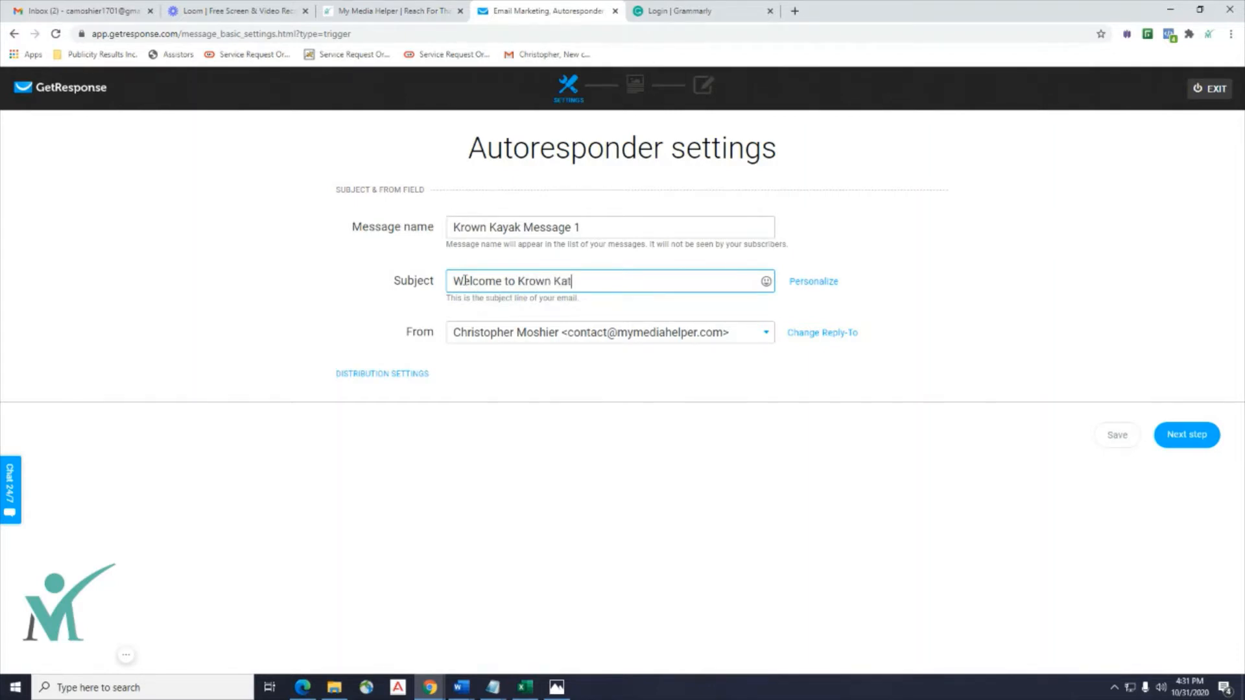
Enter the subject 'Welcome to Krown Kayak Where We Have Both Oars in the Water'.
type("yak Where We JHave ")
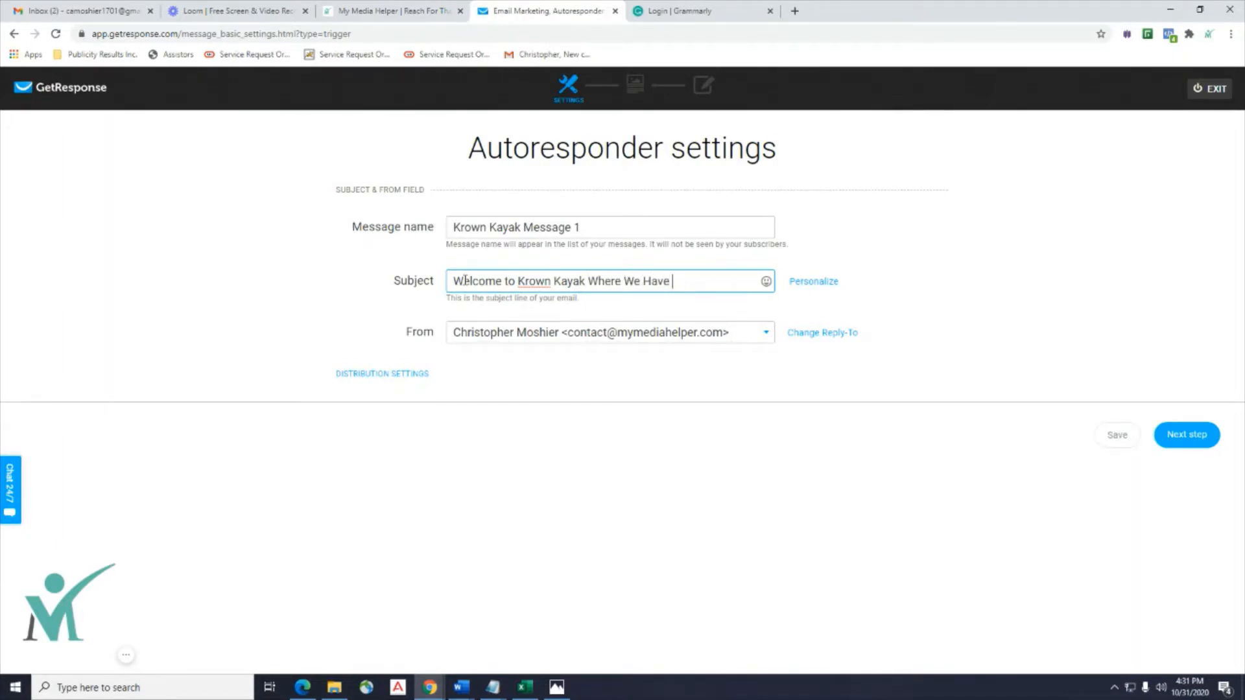
type("Both Oars In the")
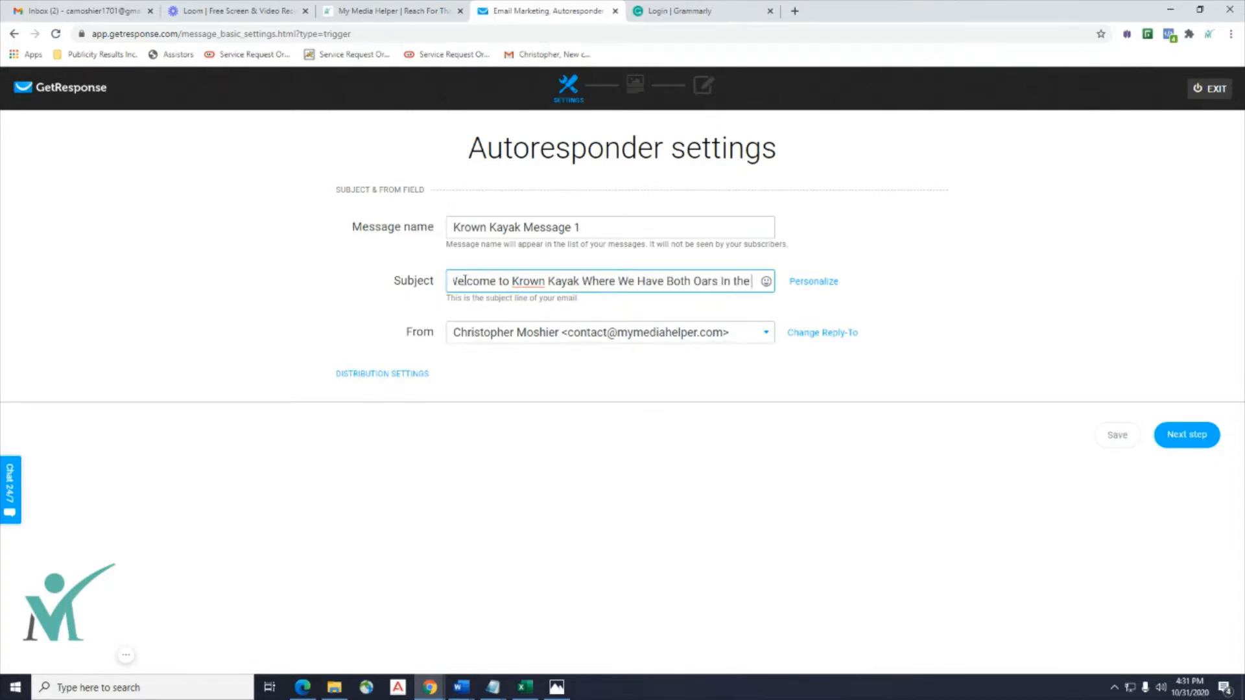
type(" Water")
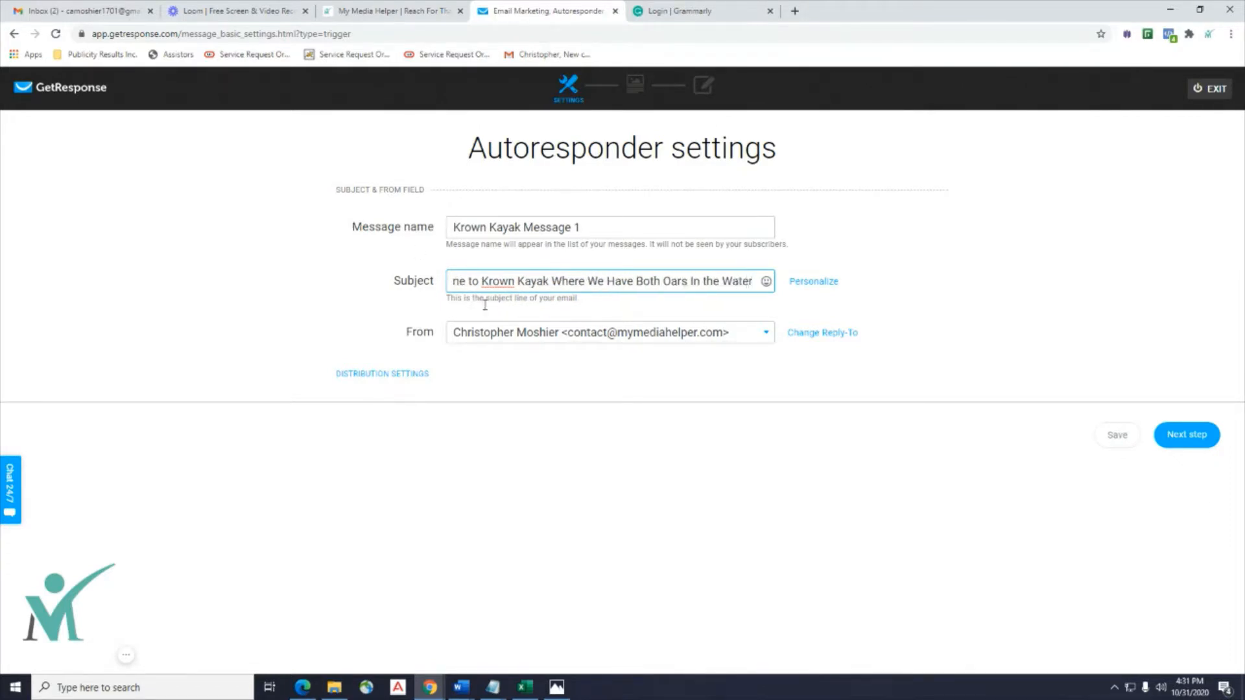
key("BackSpace")
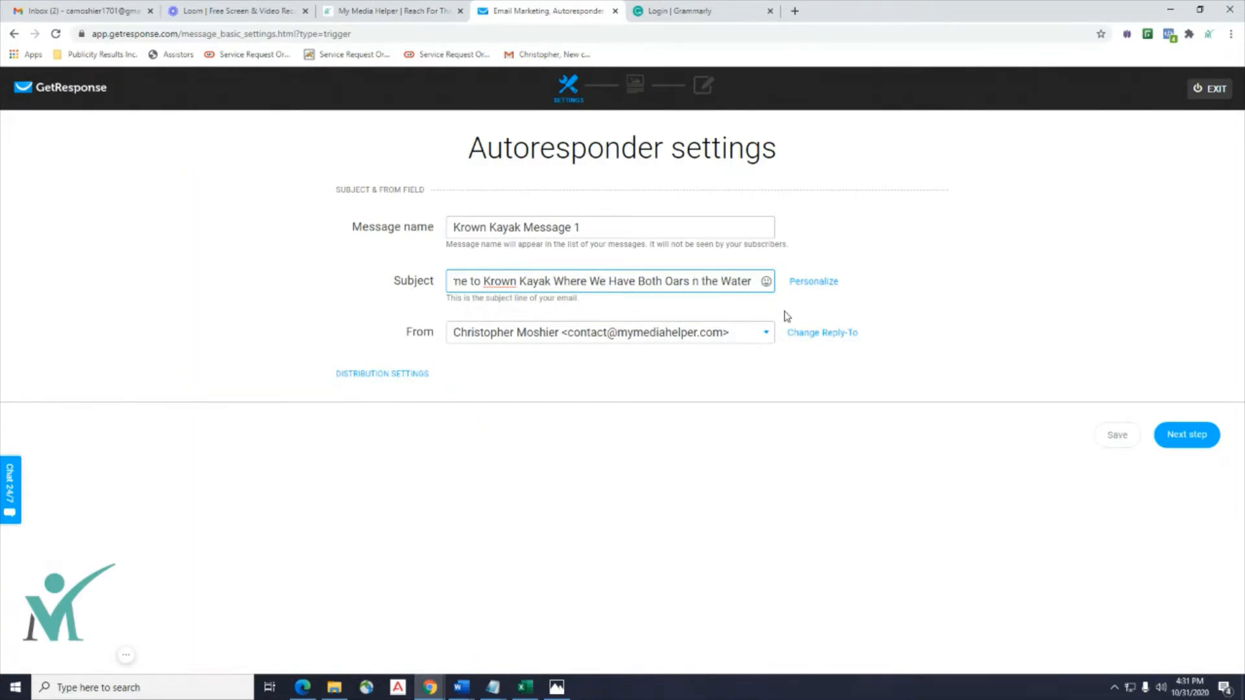
type("i")
left_click(1025, 272)
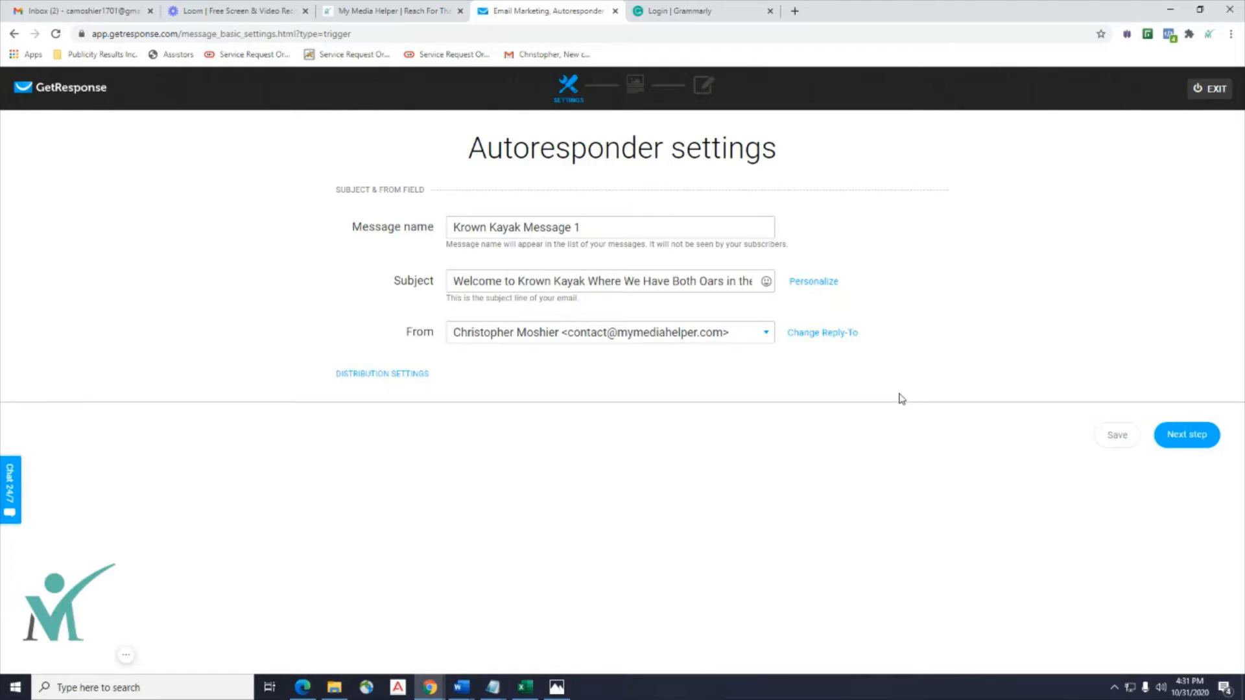
Push the Word notes to the screen edge and continue to template selection.
left_click(461, 687)
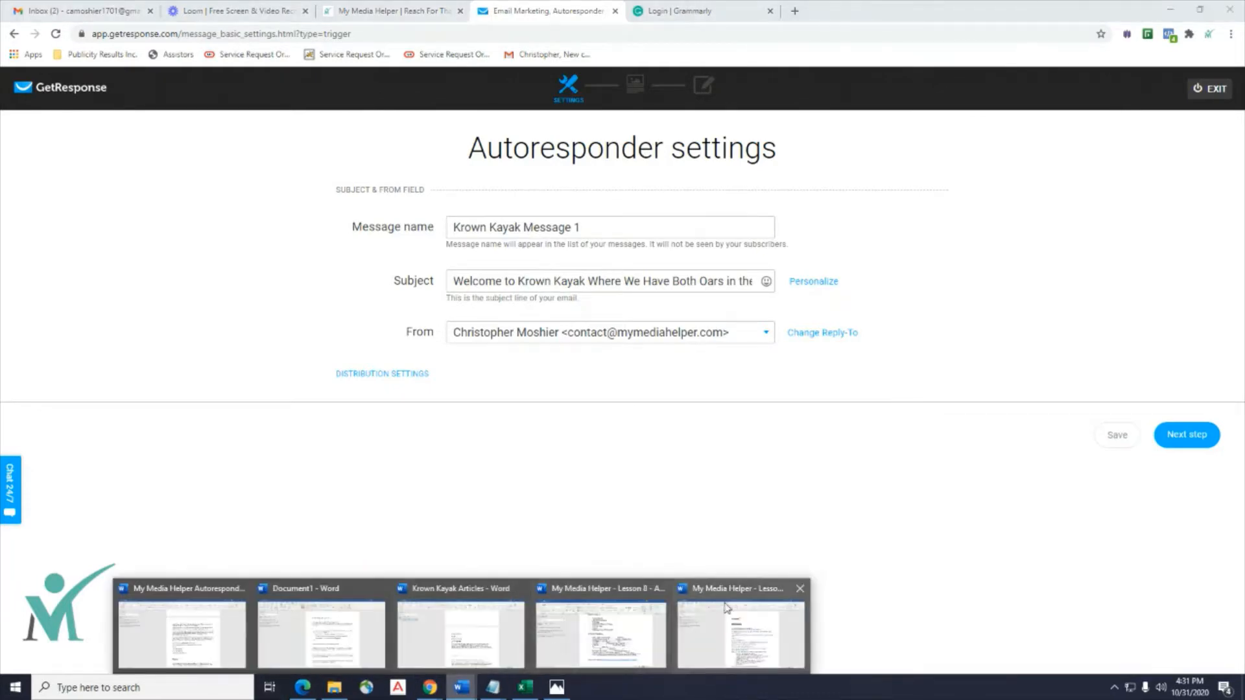
left_click(597, 636)
left_click_drag(858, 76, 1244, 131)
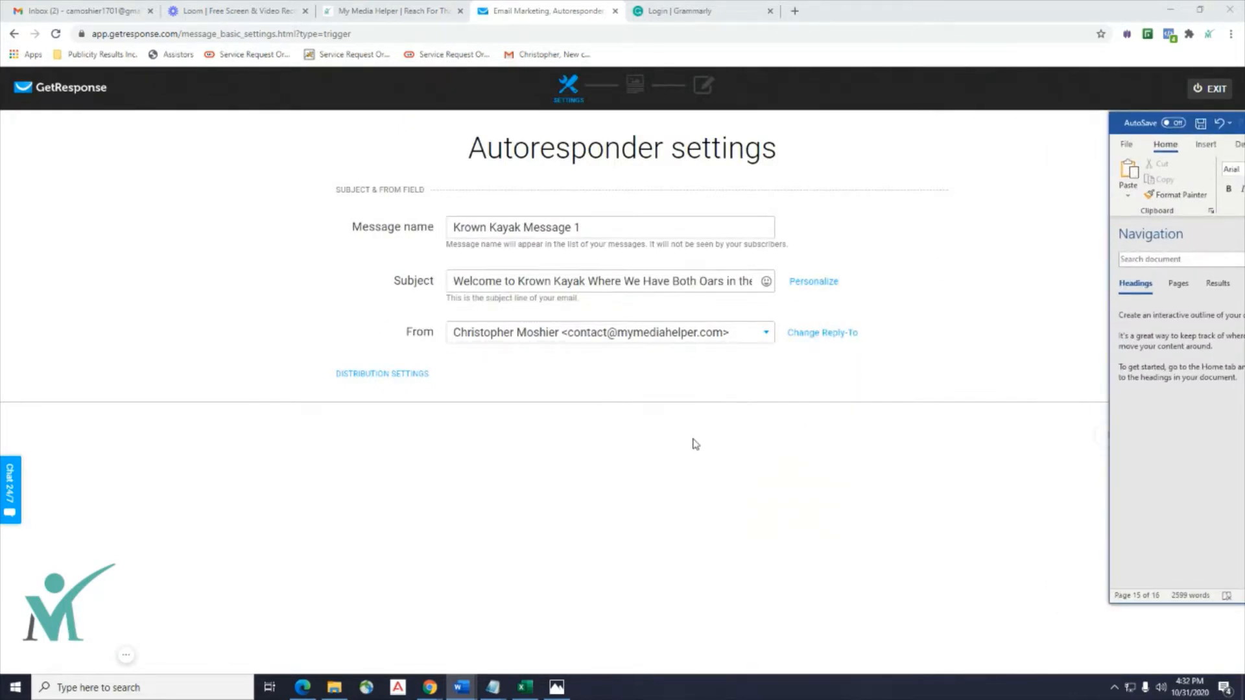
left_click_drag(1128, 123, 1244, 131)
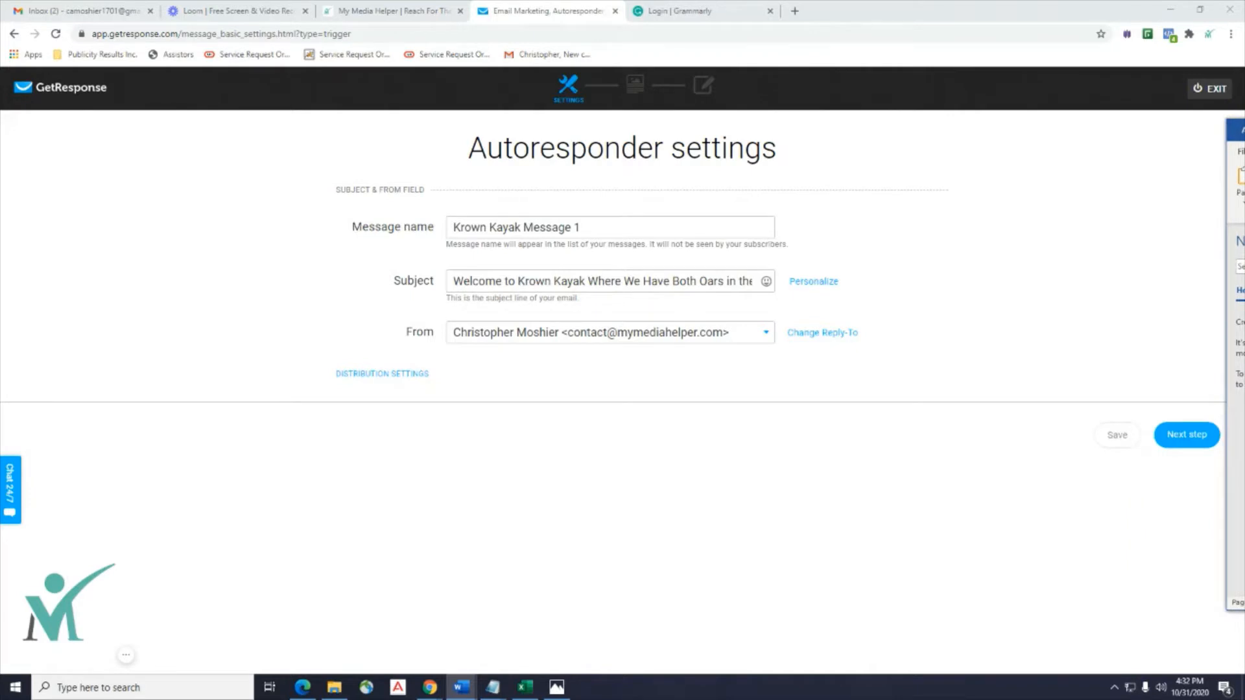
left_click(1167, 440)
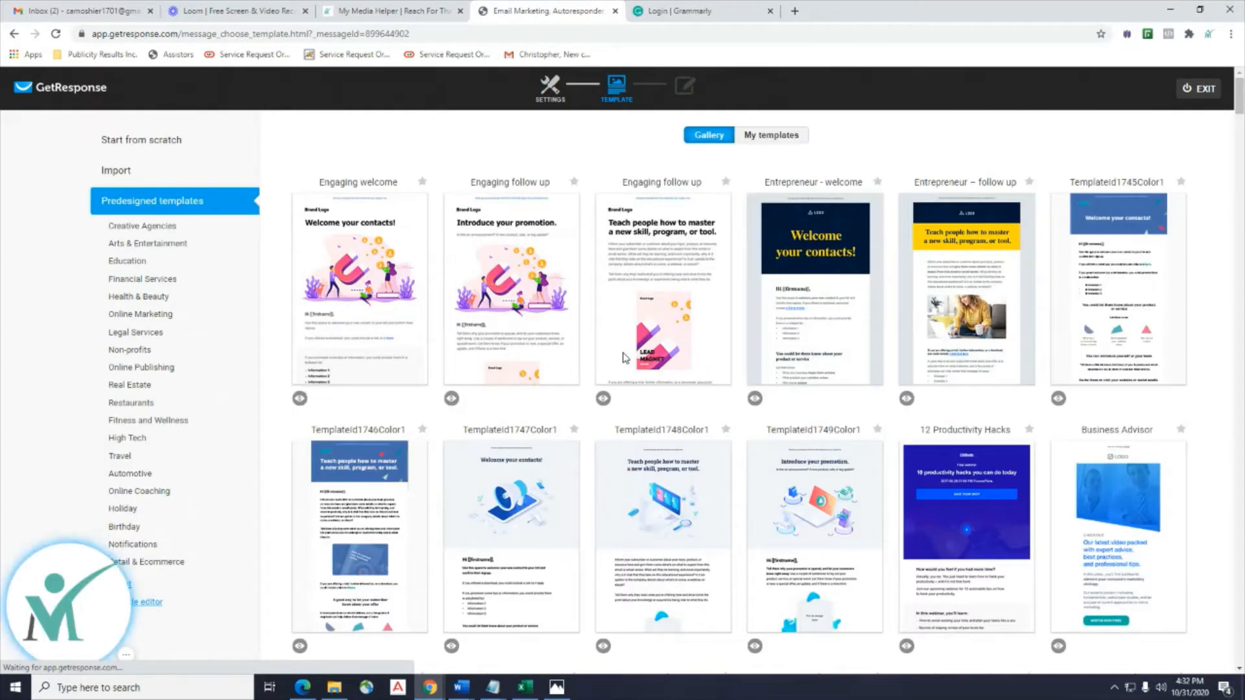
Start the message from the Blank template under Start from scratch.
scroll(72, 398, "down", 4)
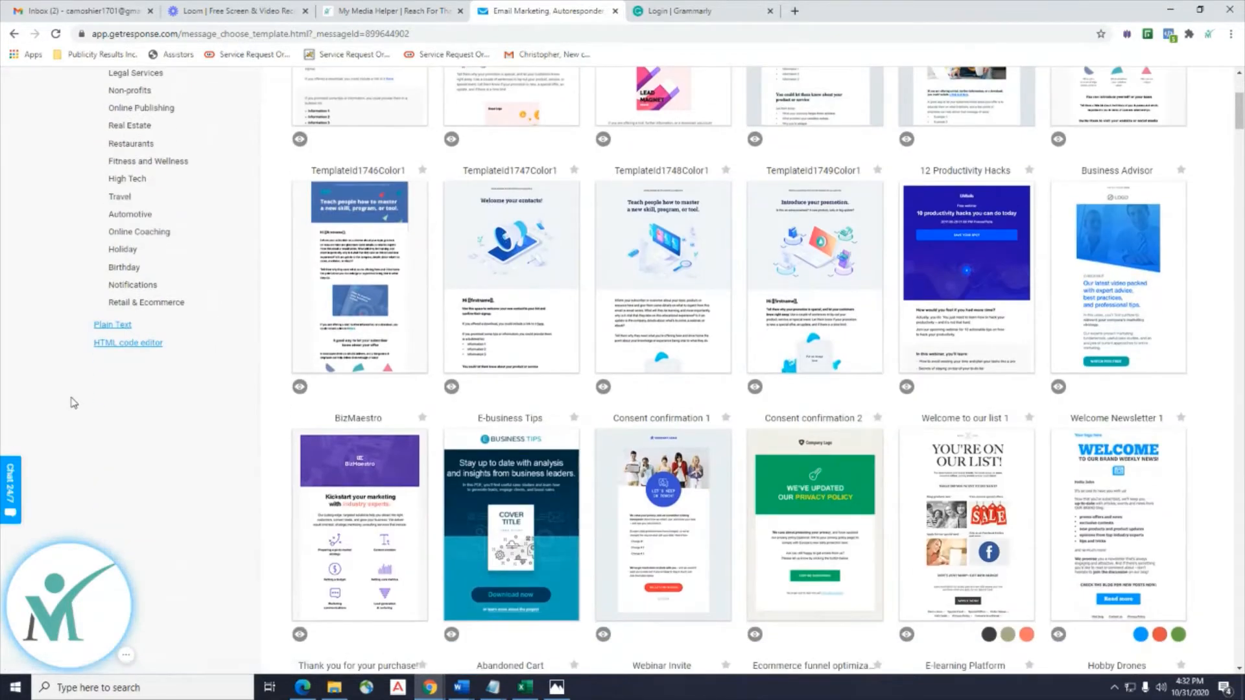
scroll(72, 403, "up", 4)
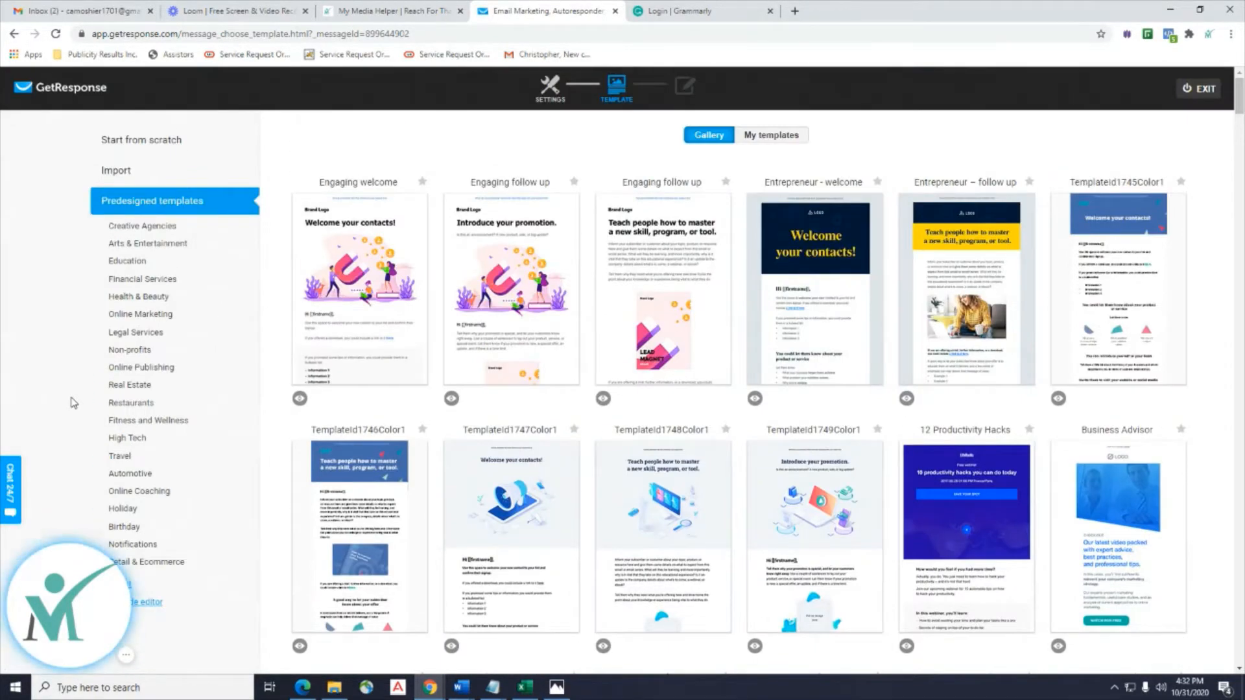
left_click(165, 142)
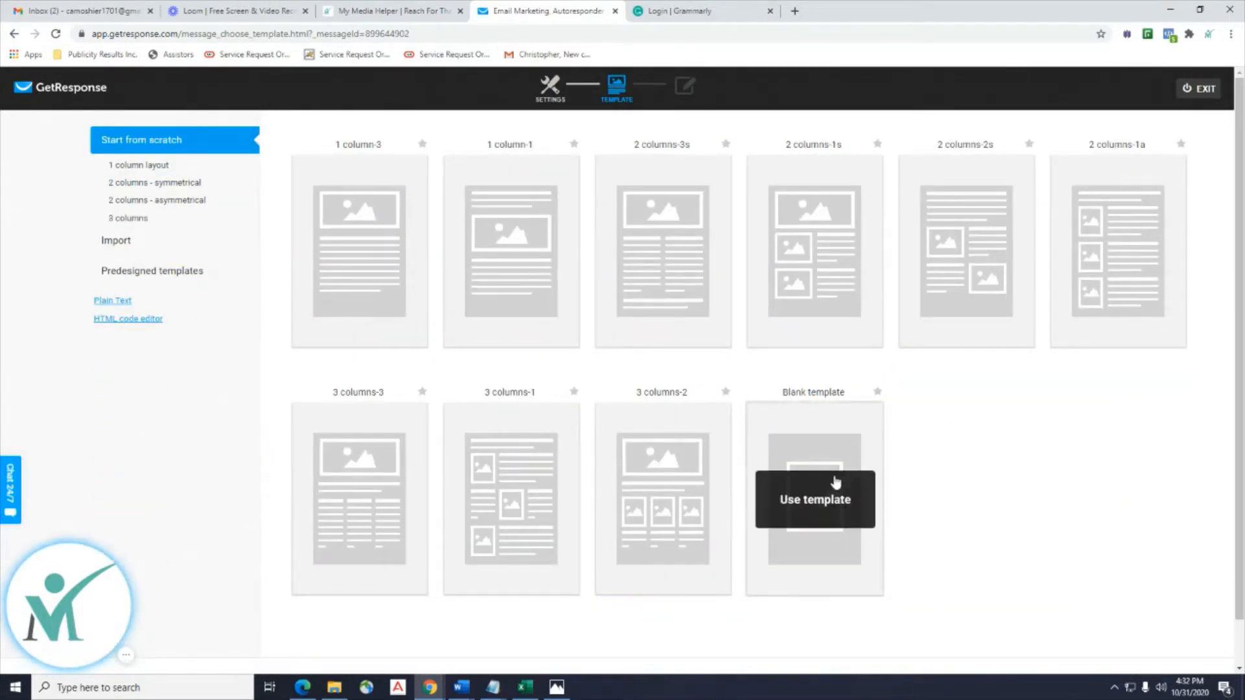
mouse_move(754, 533)
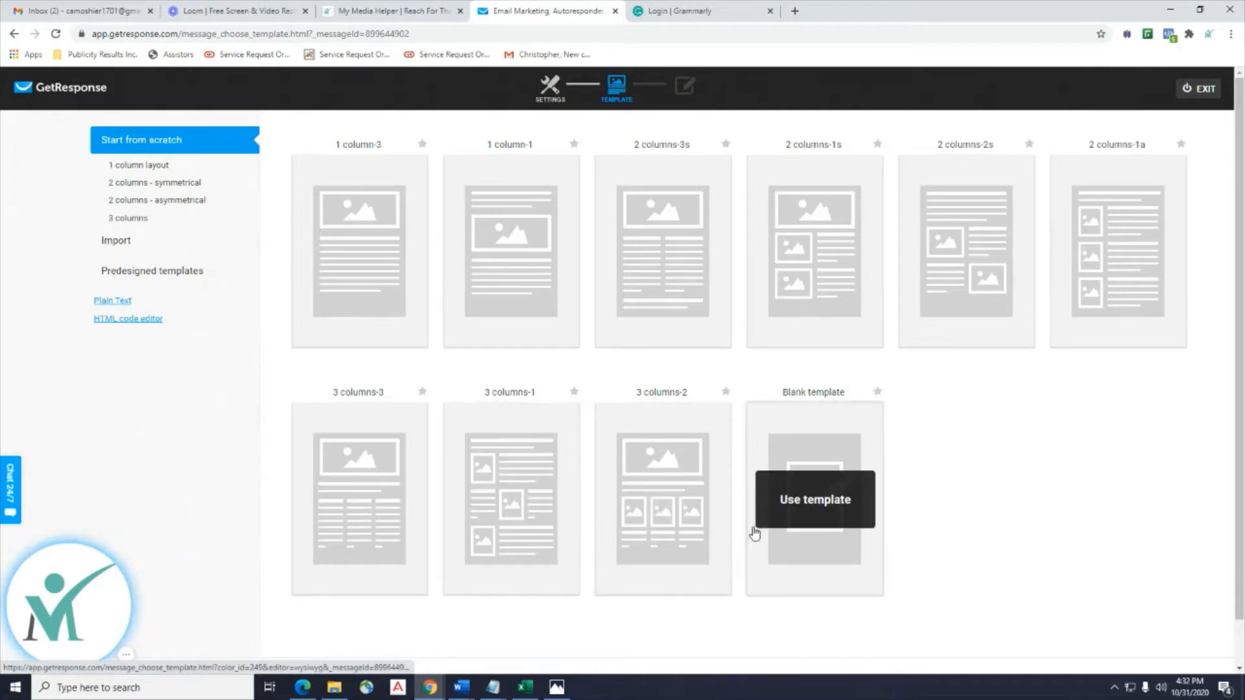
left_click(804, 512)
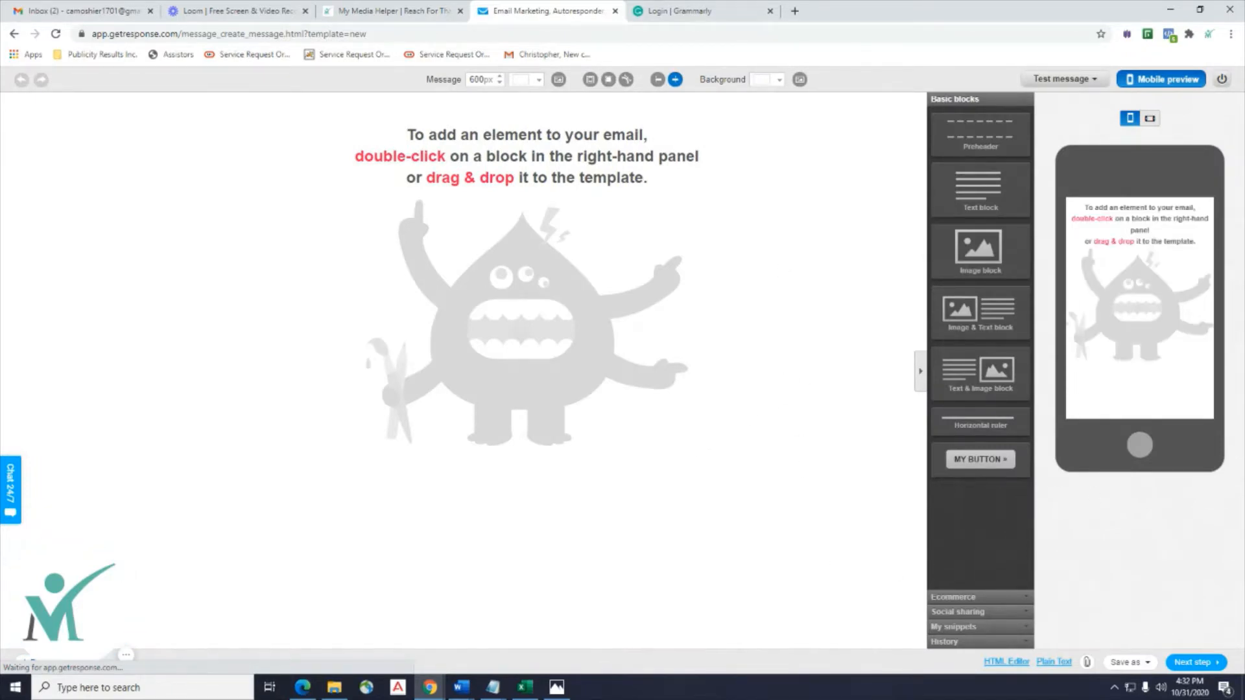
In the Word notes, select the EMAIL 1 text from 'Thanks for Signing Up!' through the sign-off.
left_click_drag(1244, 140, 613, 106)
scroll(654, 220, "down", 9)
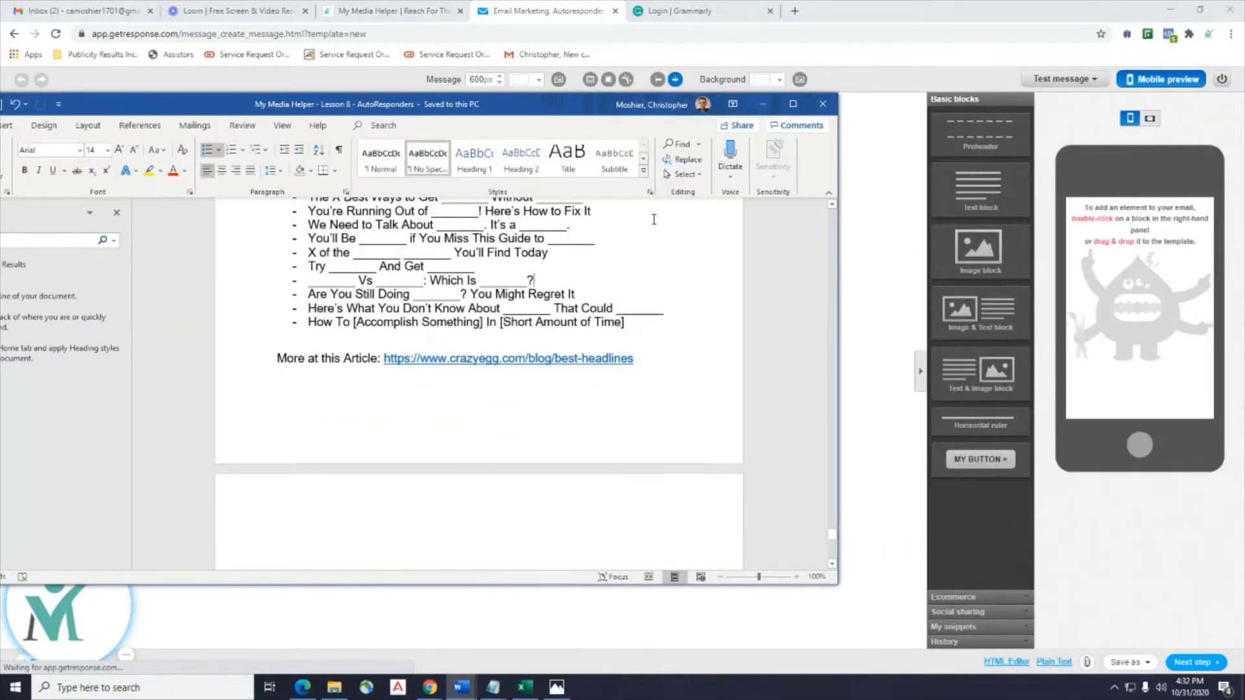
scroll(638, 238, "up", 7)
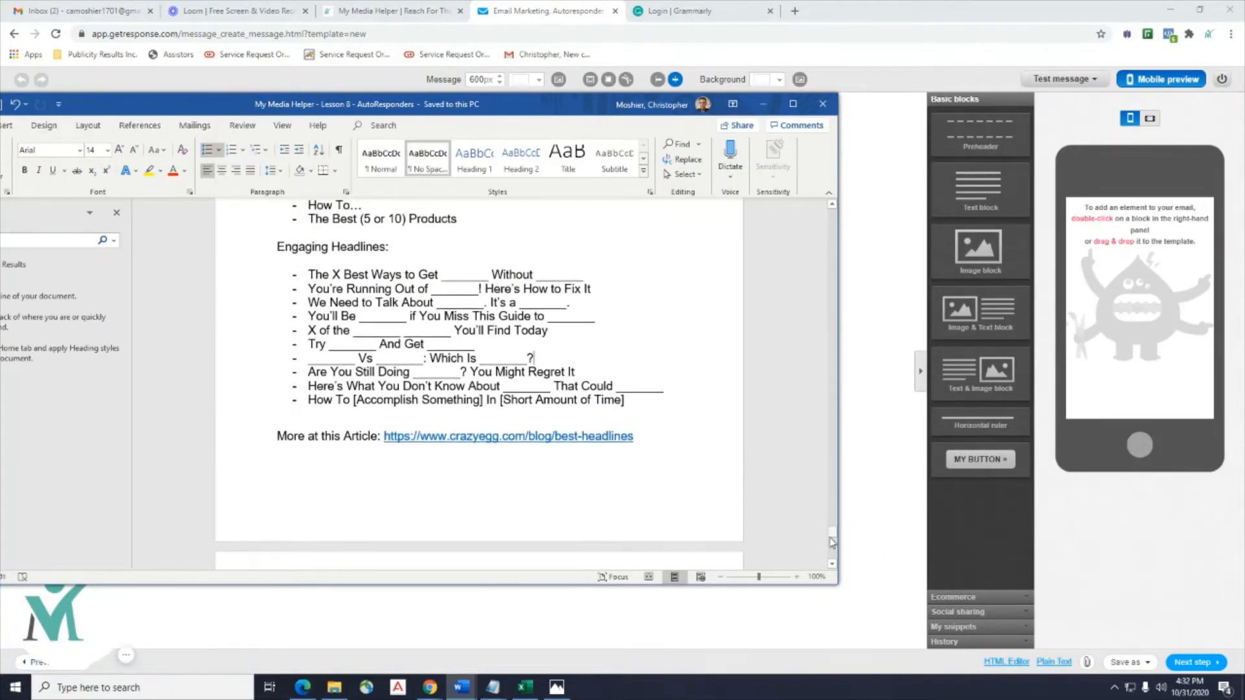
left_click_drag(832, 543, 833, 216)
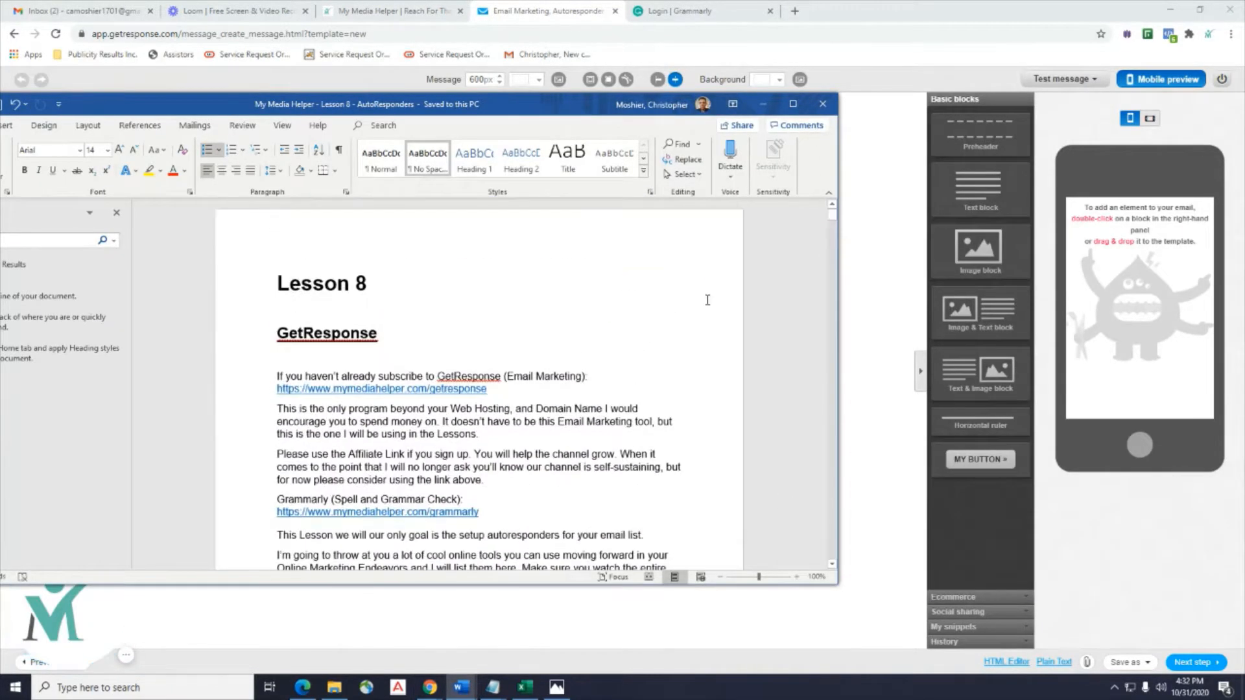
scroll(707, 300, "down", 20)
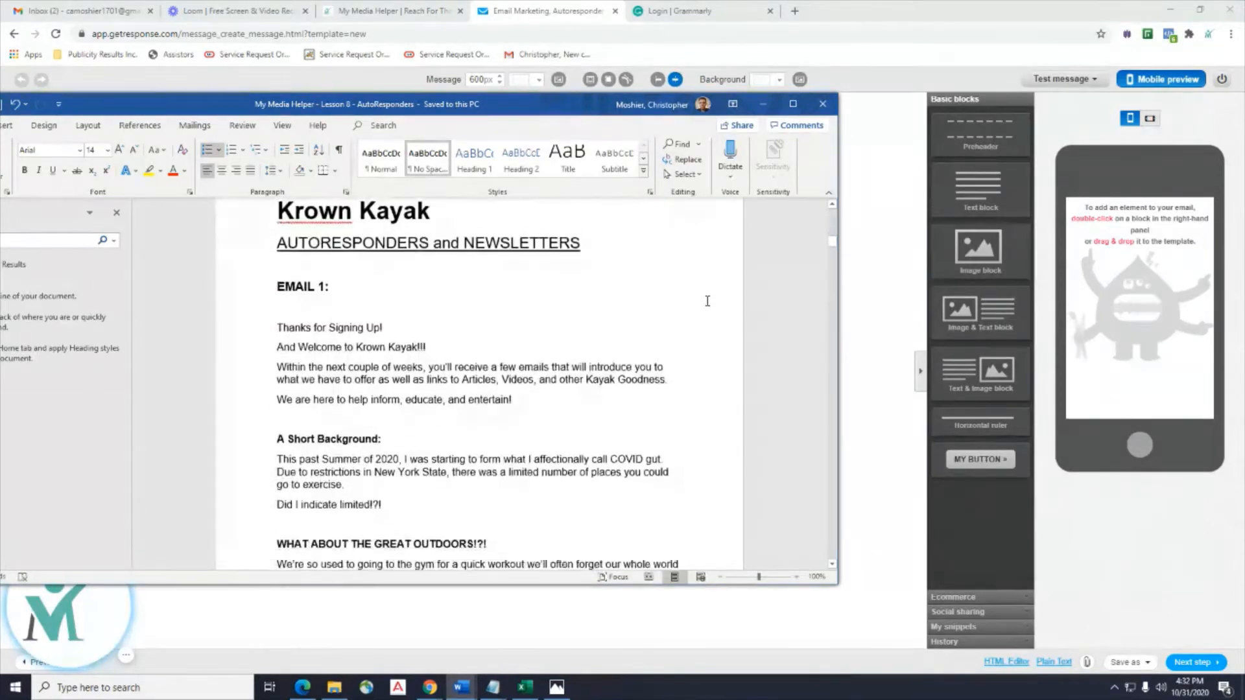
scroll(707, 301, "up", 2)
scroll(707, 300, "down", 3)
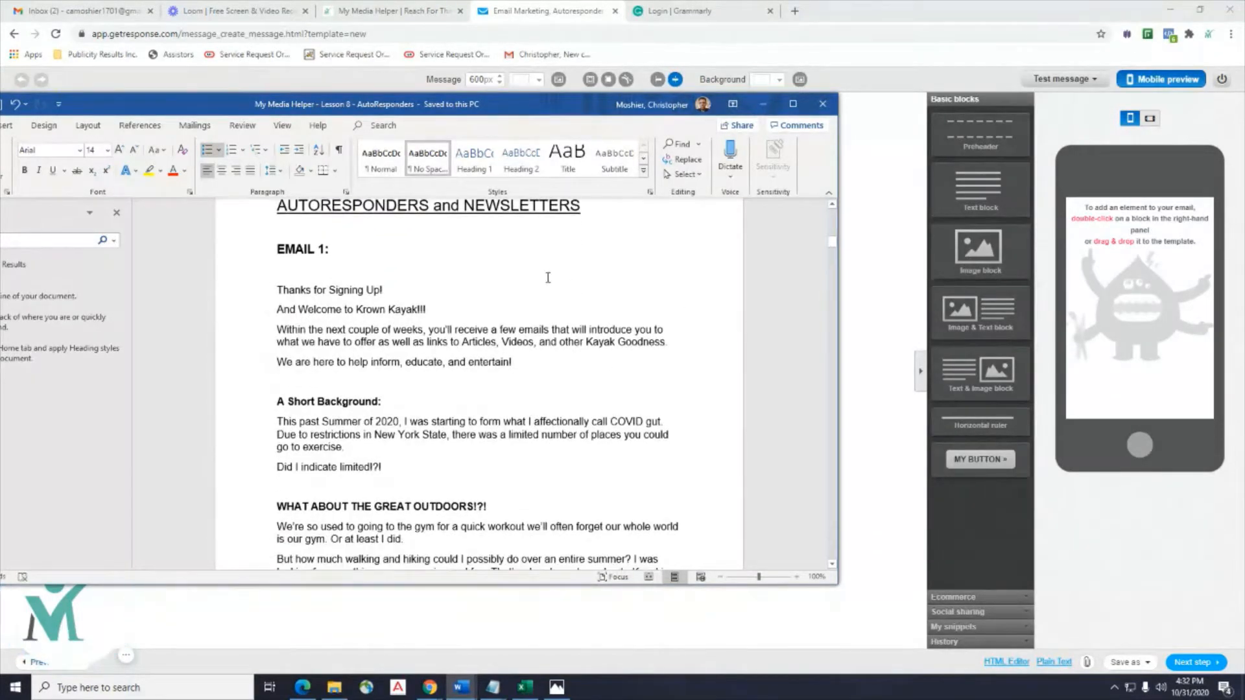
left_click_drag(551, 101, 628, 103)
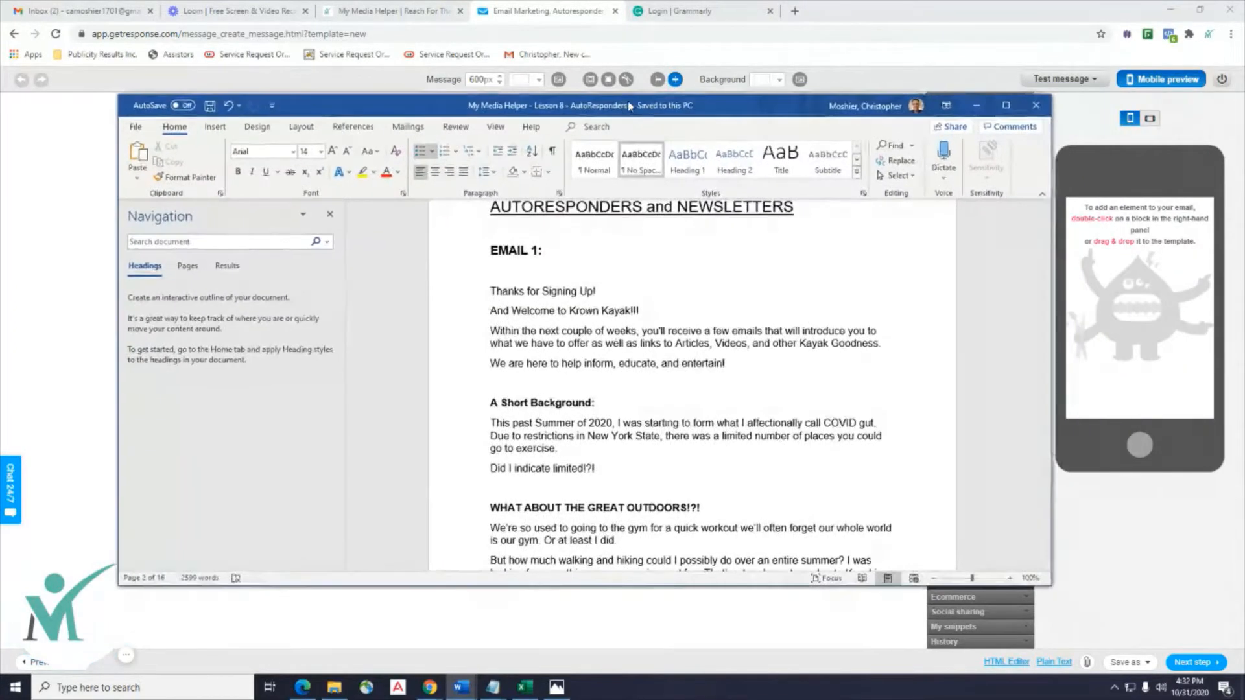
double_click(508, 292)
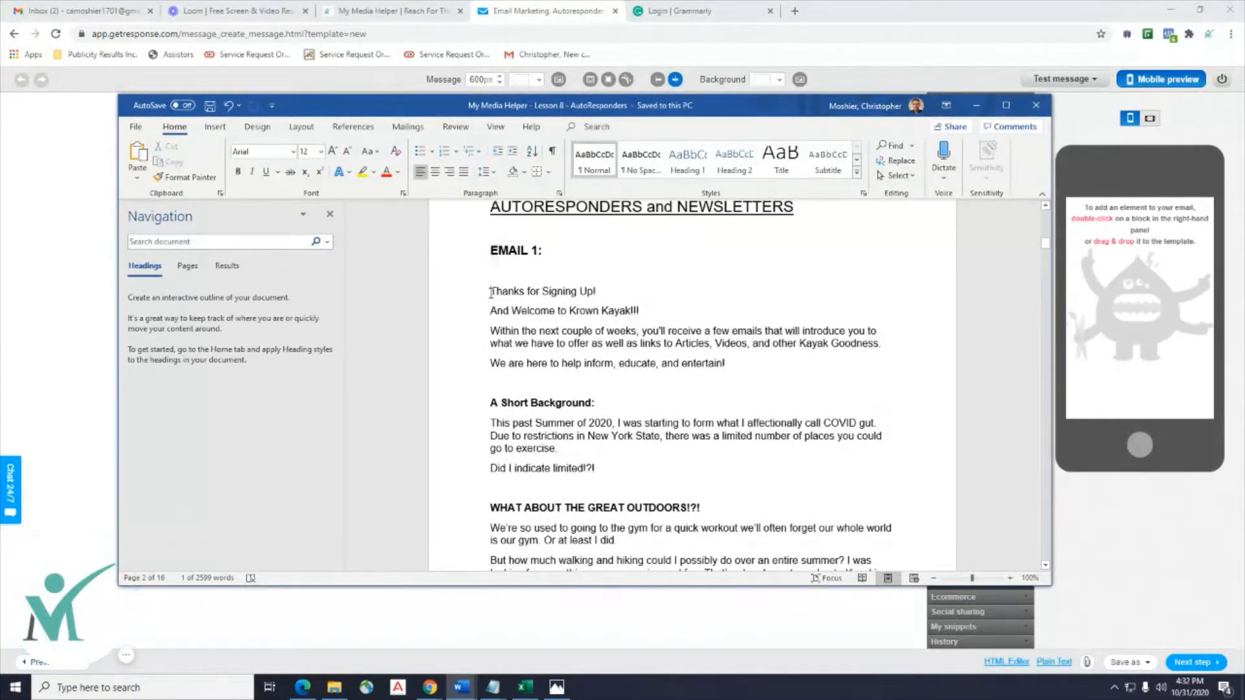
mouse_move(537, 316)
left_mouse_down()
mouse_move(584, 470)
mouse_move(649, 571)
mouse_move(679, 574)
mouse_move(688, 480)
mouse_move(719, 421)
left_mouse_up()
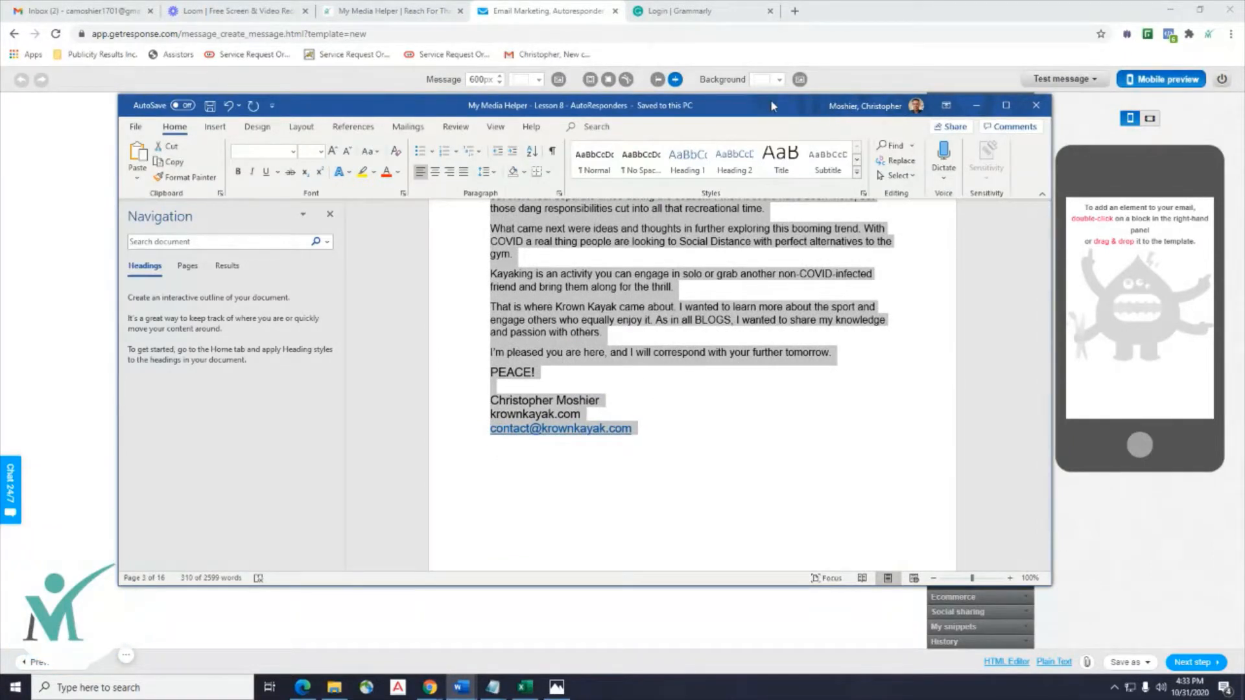
Move Word aside and drag a Text block into the empty GetResponse template.
left_click_drag(771, 105, 1244, 130)
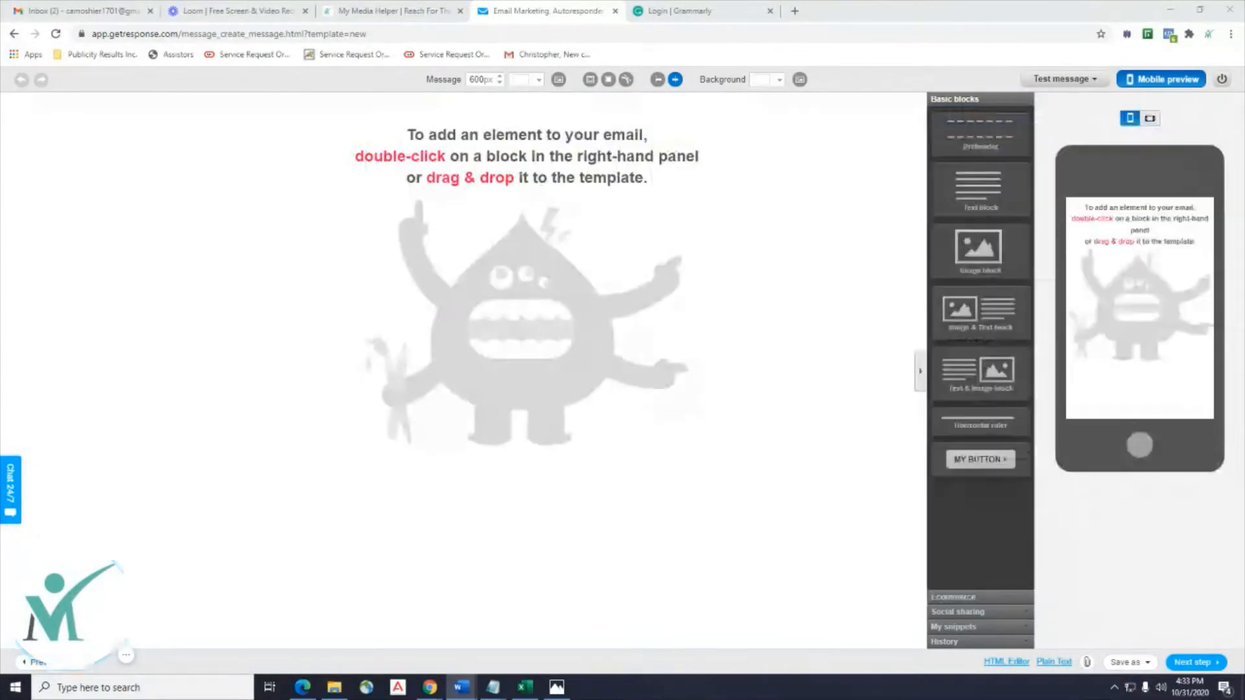
left_click(980, 186)
left_click_drag(980, 186, 533, 198)
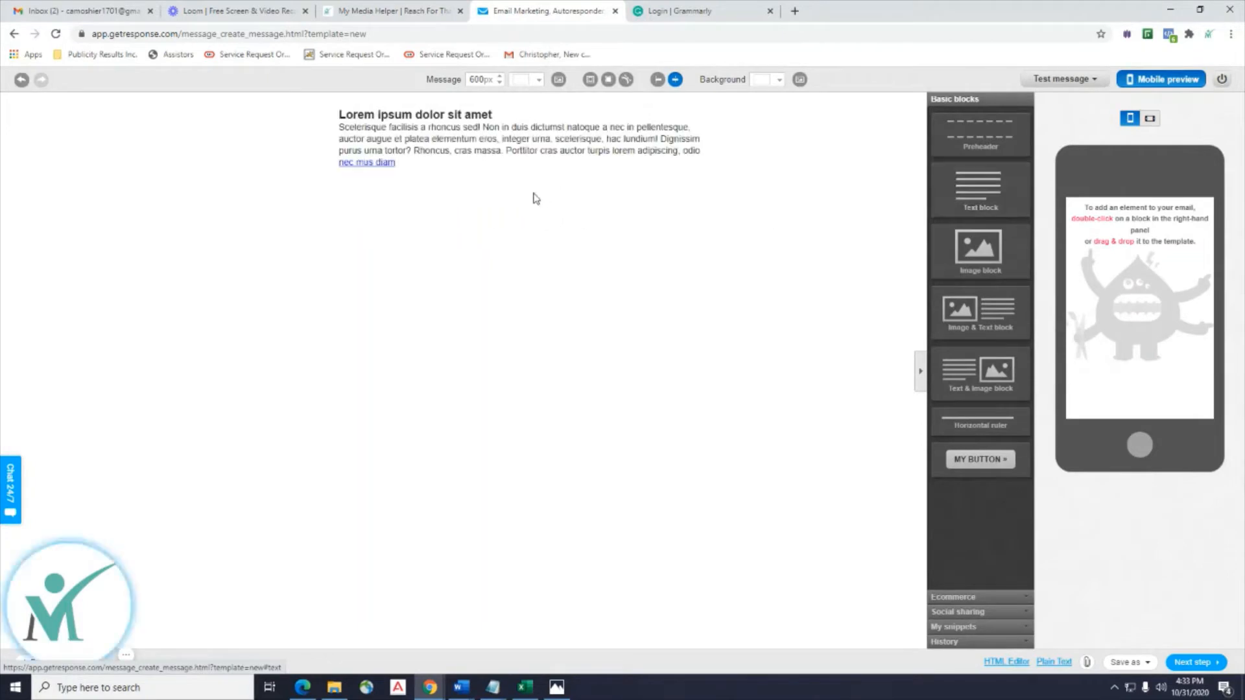
Replace the text block's placeholder text with the pasted Krown Kayak welcome email.
left_click(426, 162)
left_click_drag(426, 161, 341, 113)
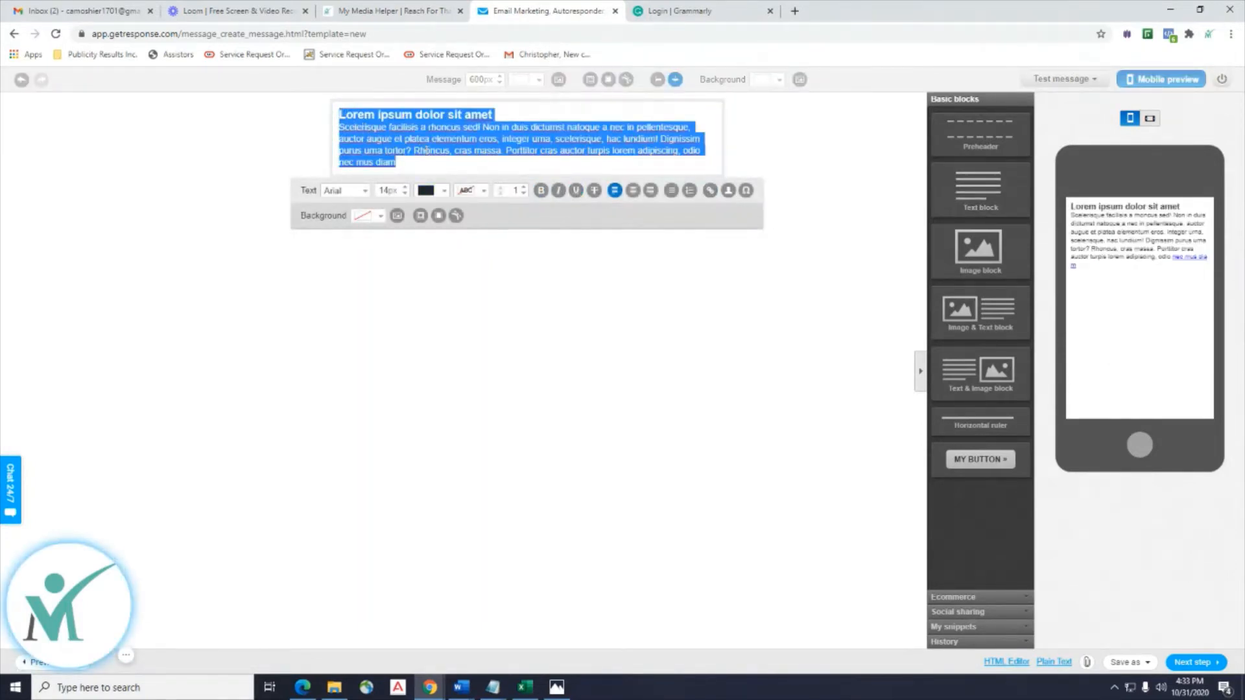
left_click(442, 162)
left_click_drag(424, 162, 339, 115)
key("ctrl+v")
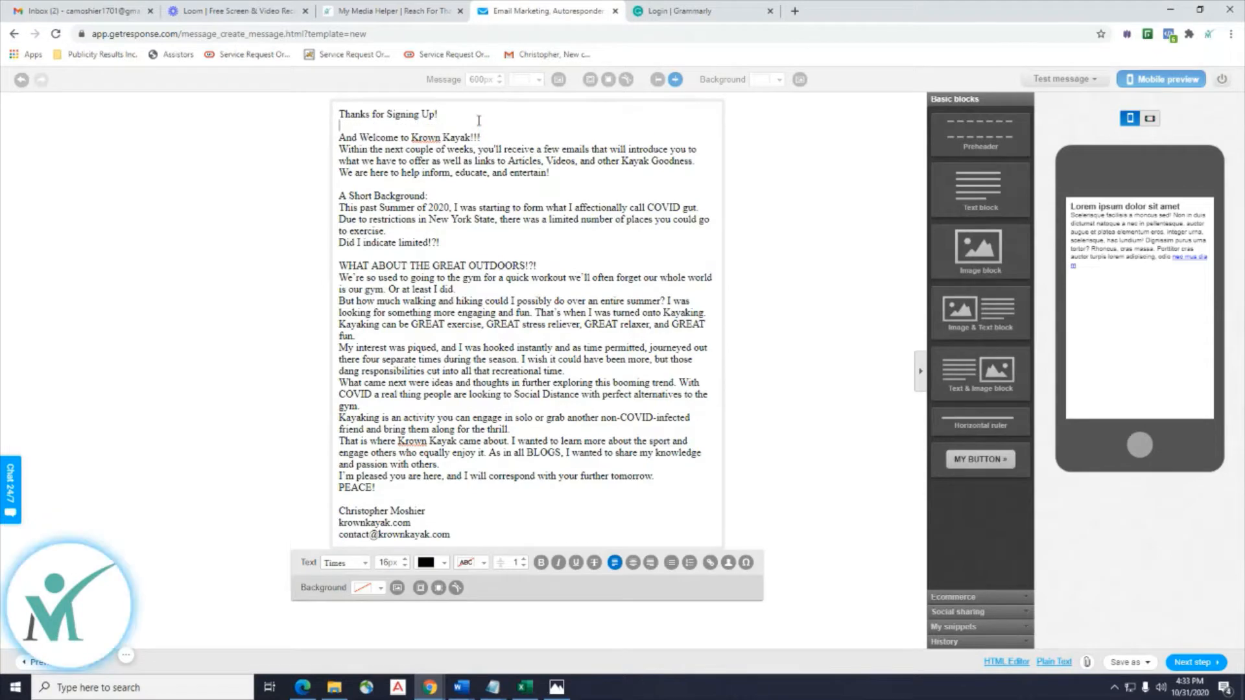
Add blank lines after 'Thanks for Signing Up!', the welcome line, 'A Short Background:', 'to exercise.' and the OUTDOORS heading.
key("Return")
left_click(499, 138)
key("Return")
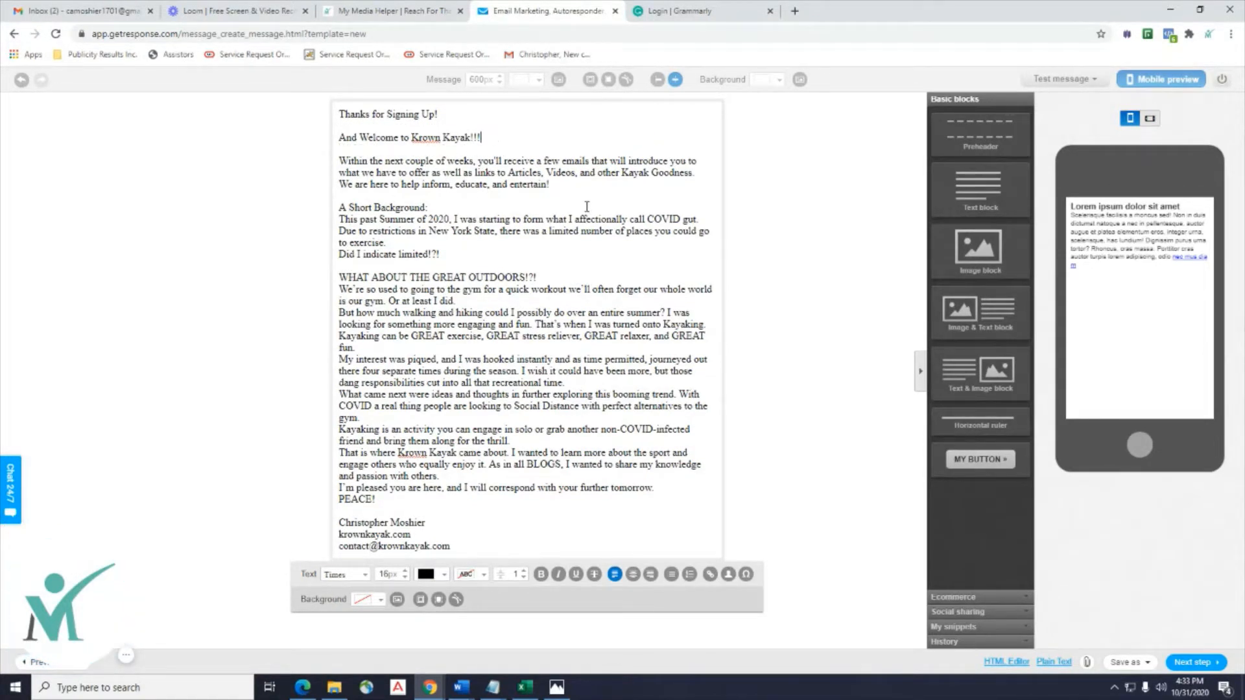
left_click(446, 206)
key("Return")
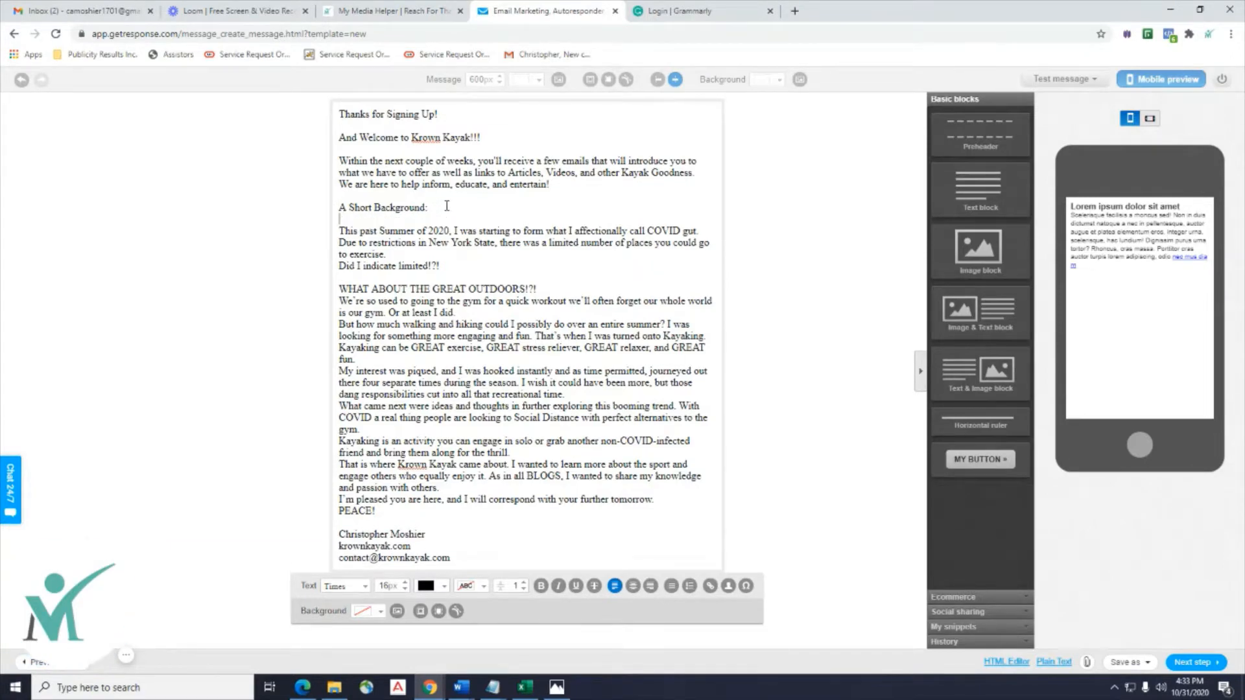
left_click(410, 255)
key("Return")
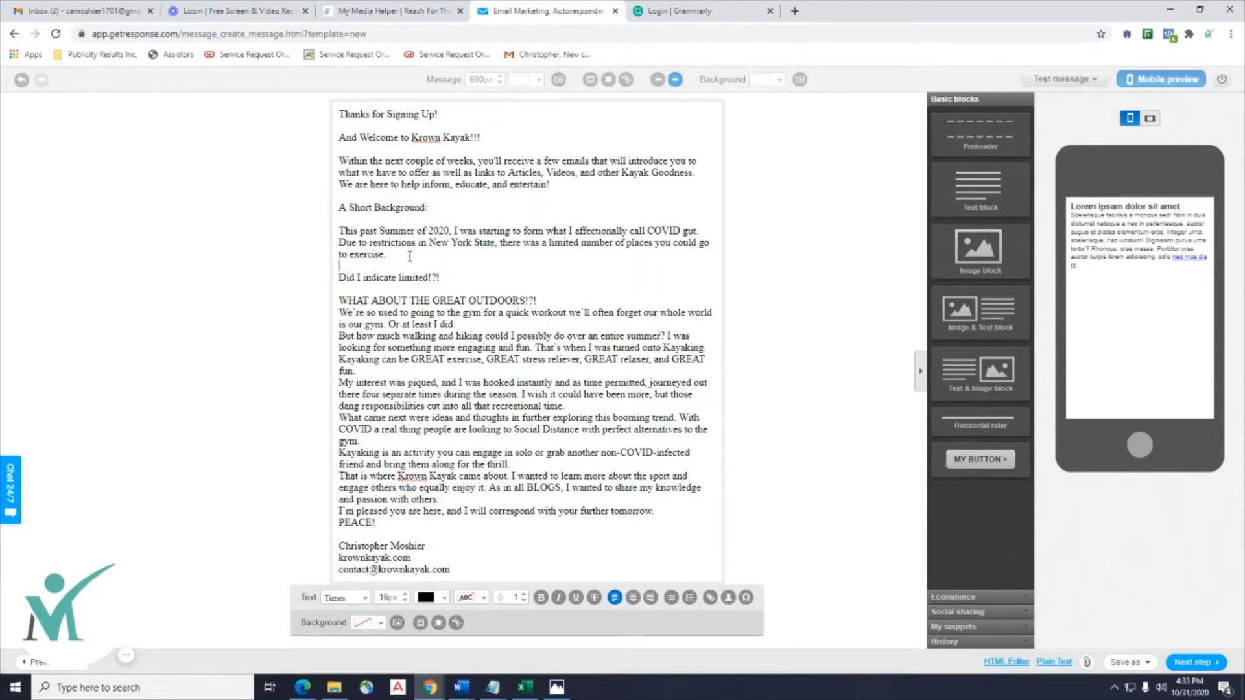
left_click(545, 302)
key("Return")
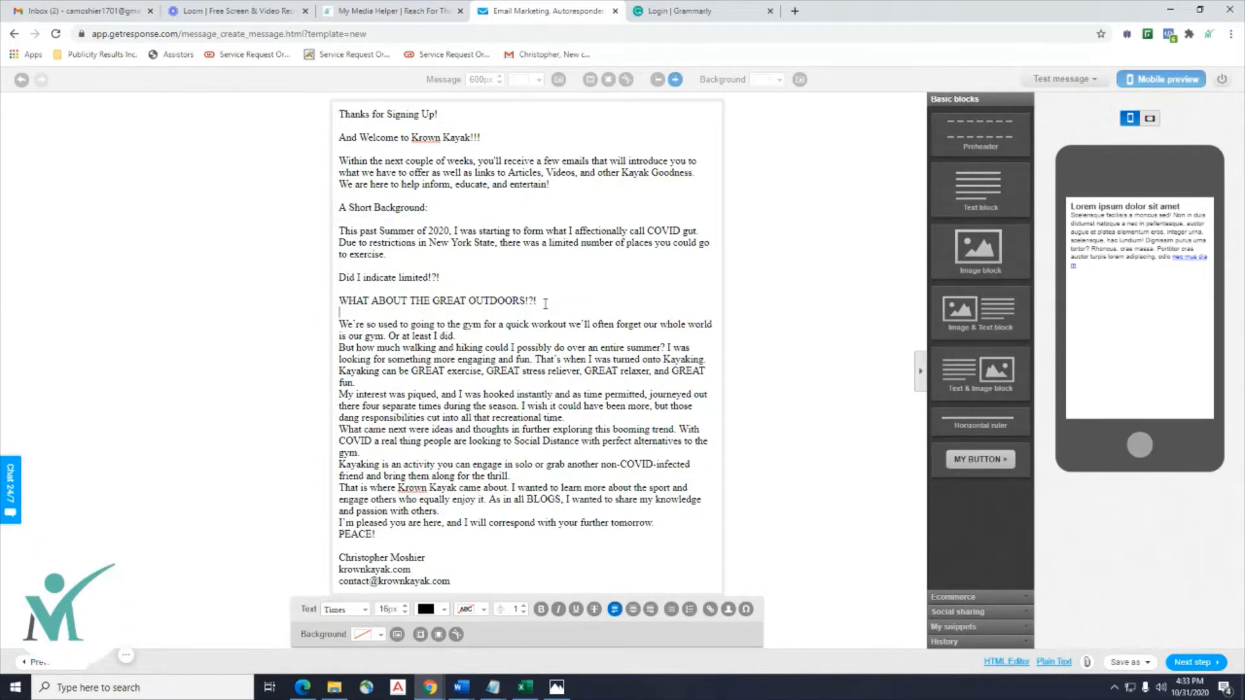
Add blank lines after 'Or at least I did.', 'GREAT fun.', 'recreational time.', and the gym, thrill and passion paragraphs.
left_click(489, 342)
key("Return")
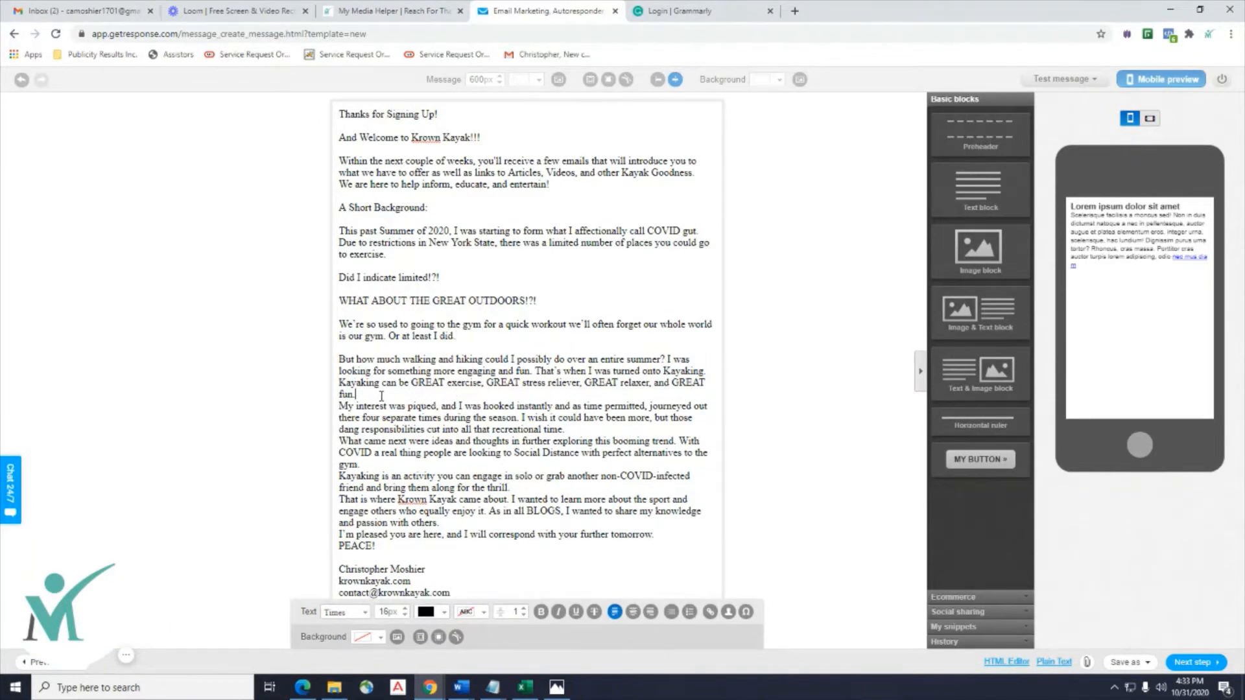
key("Return")
left_click(576, 443)
key("Return")
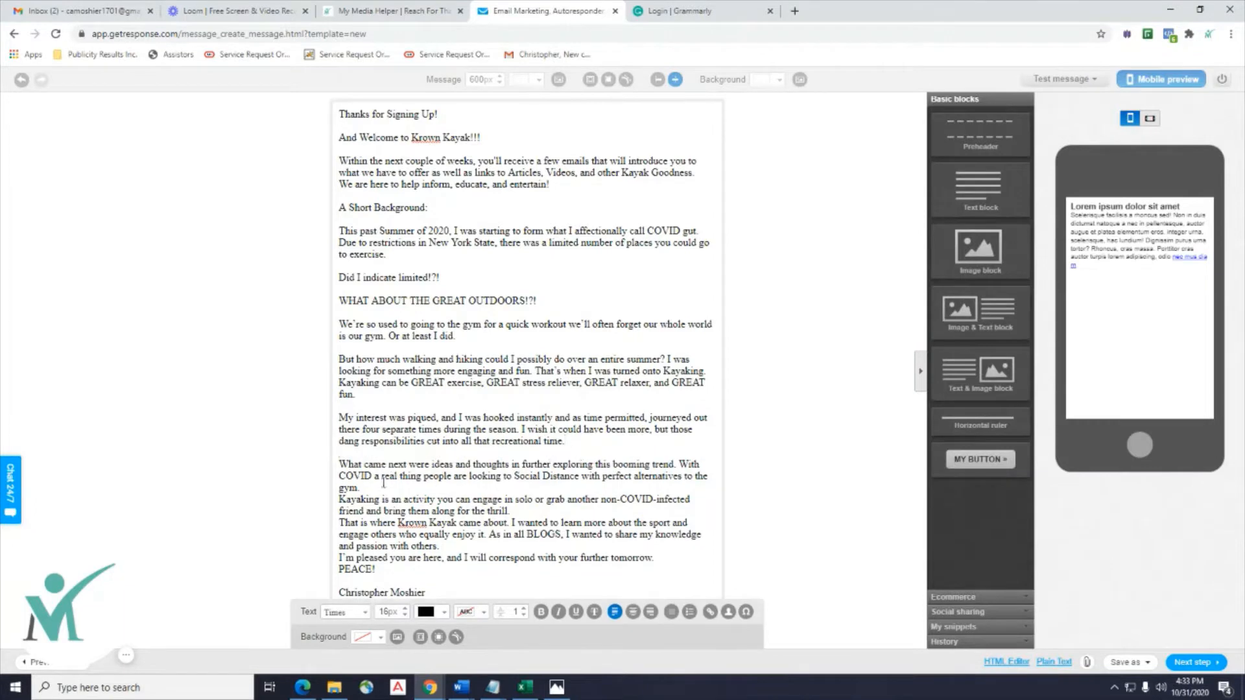
key("Return")
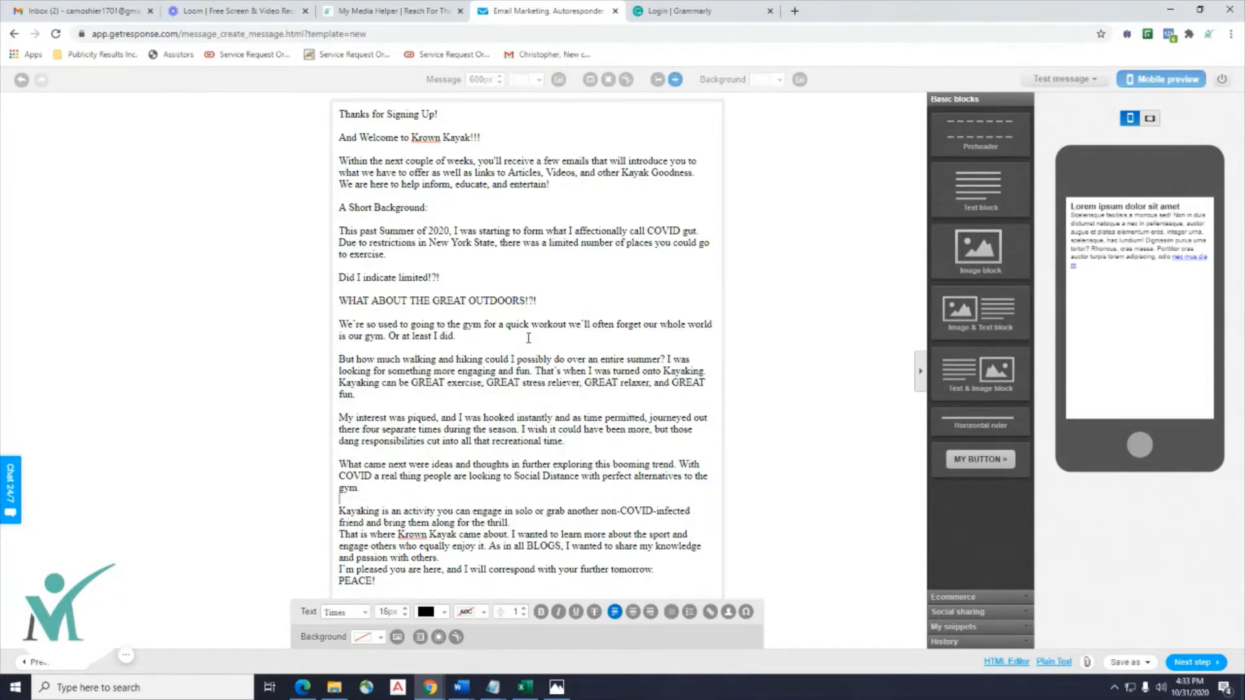
left_click(521, 523)
key("Return")
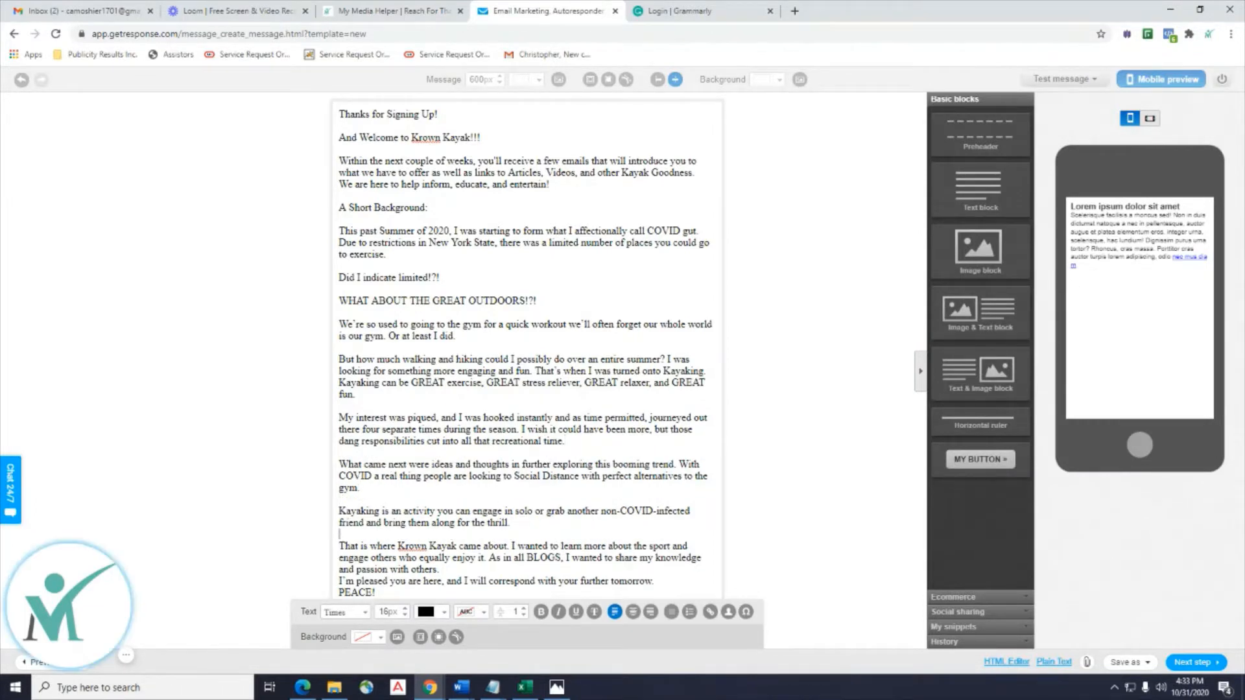
double_click(511, 278)
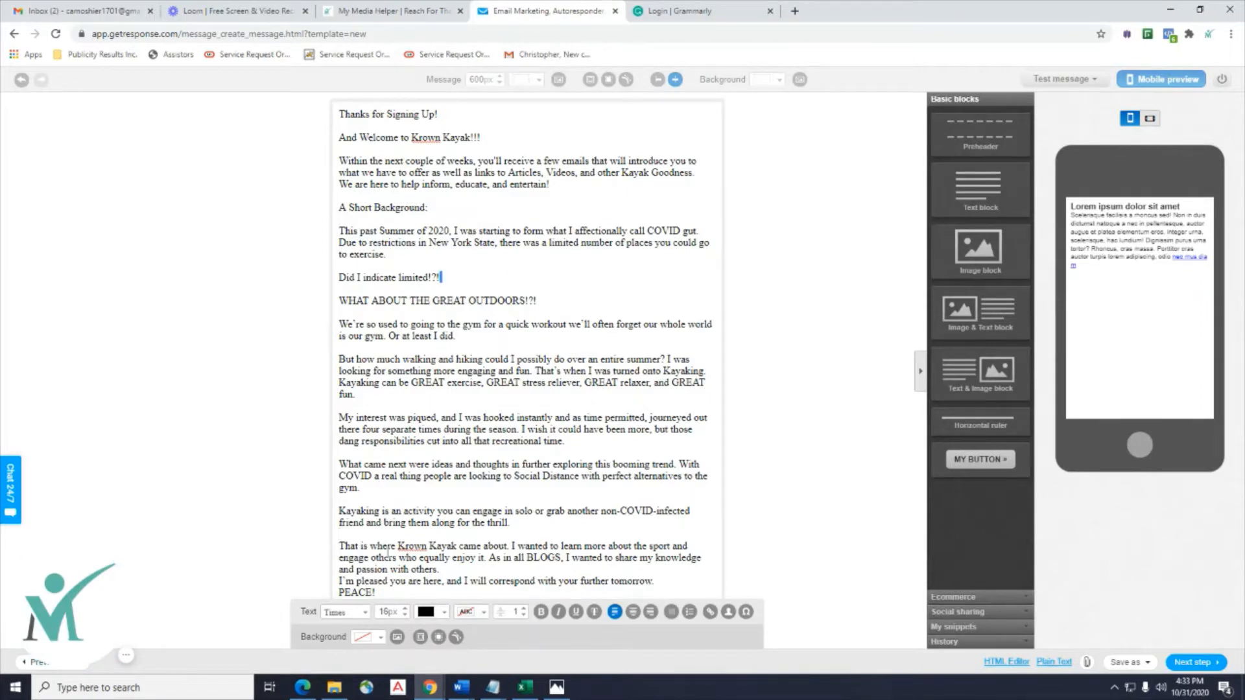
left_click(456, 571)
key("Return")
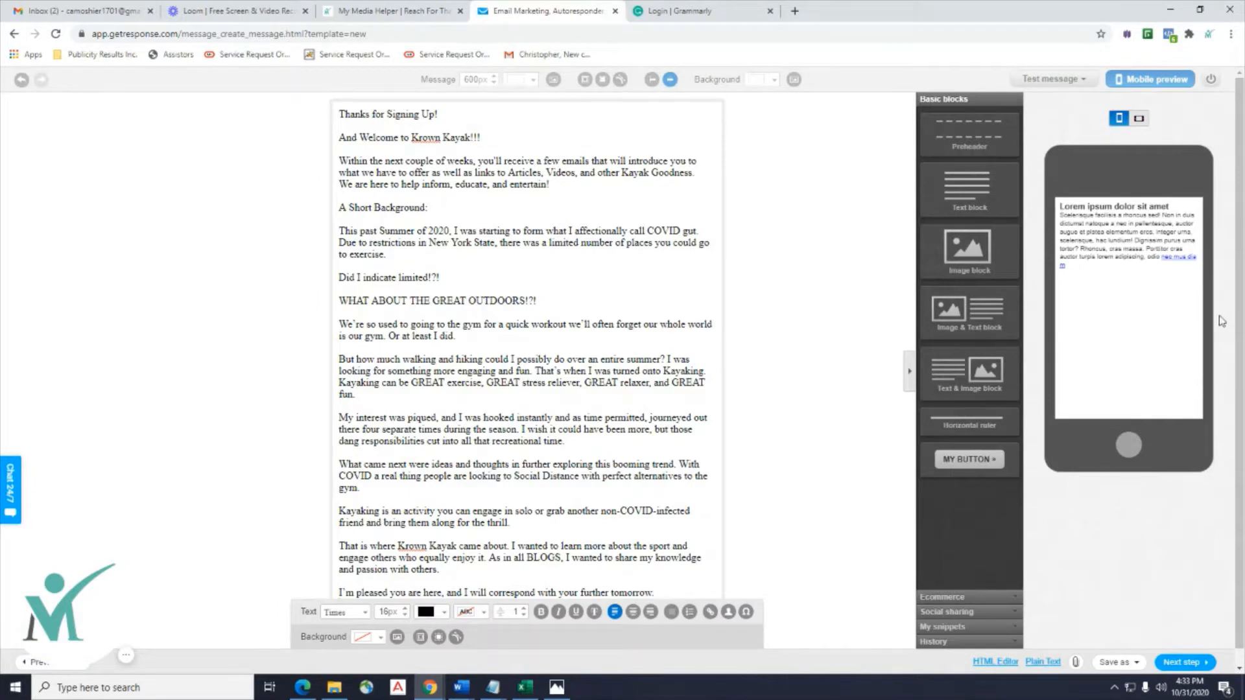
Copy the krownkayak.com address from the email signature.
scroll(1240, 319, "down", 1)
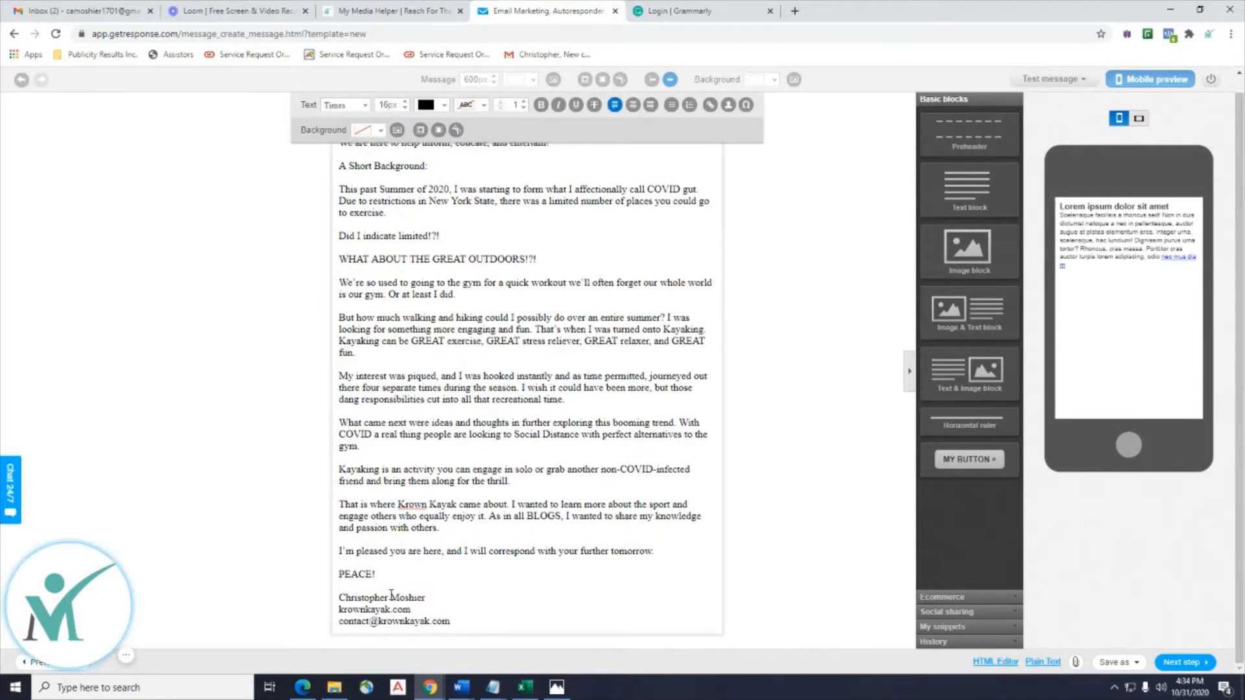
left_click_drag(412, 611, 347, 613)
left_click(337, 615)
double_click(337, 615)
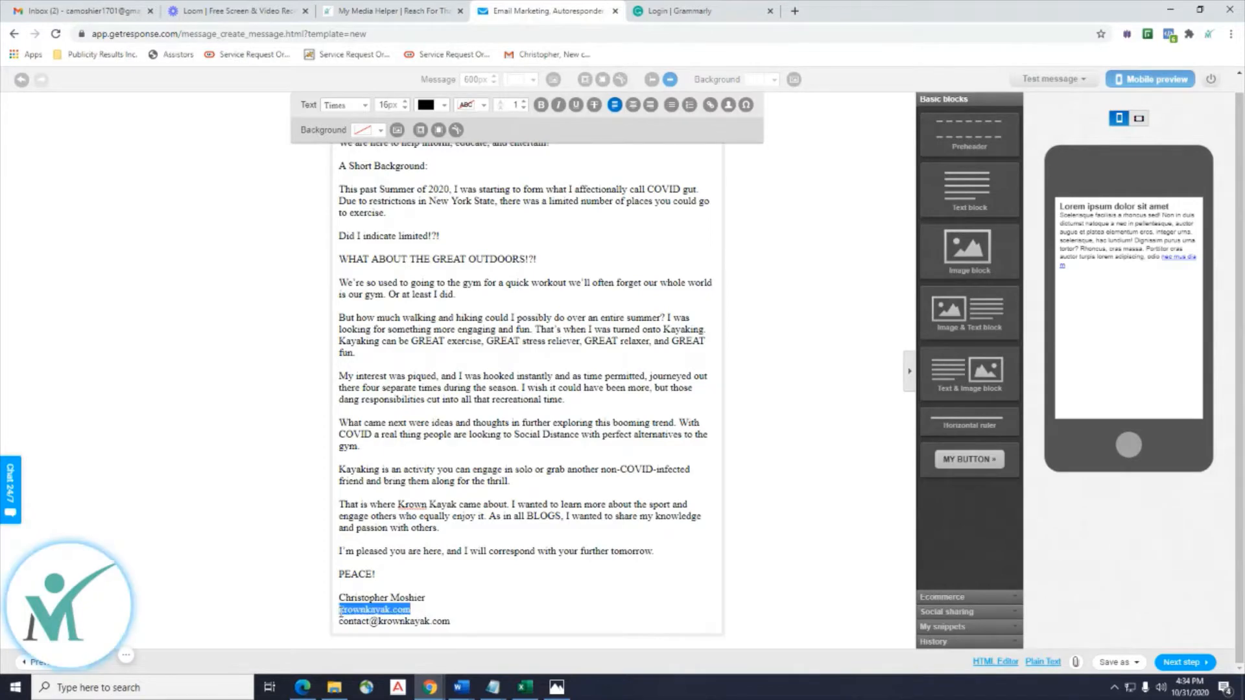
right_click(345, 616)
left_click(380, 456)
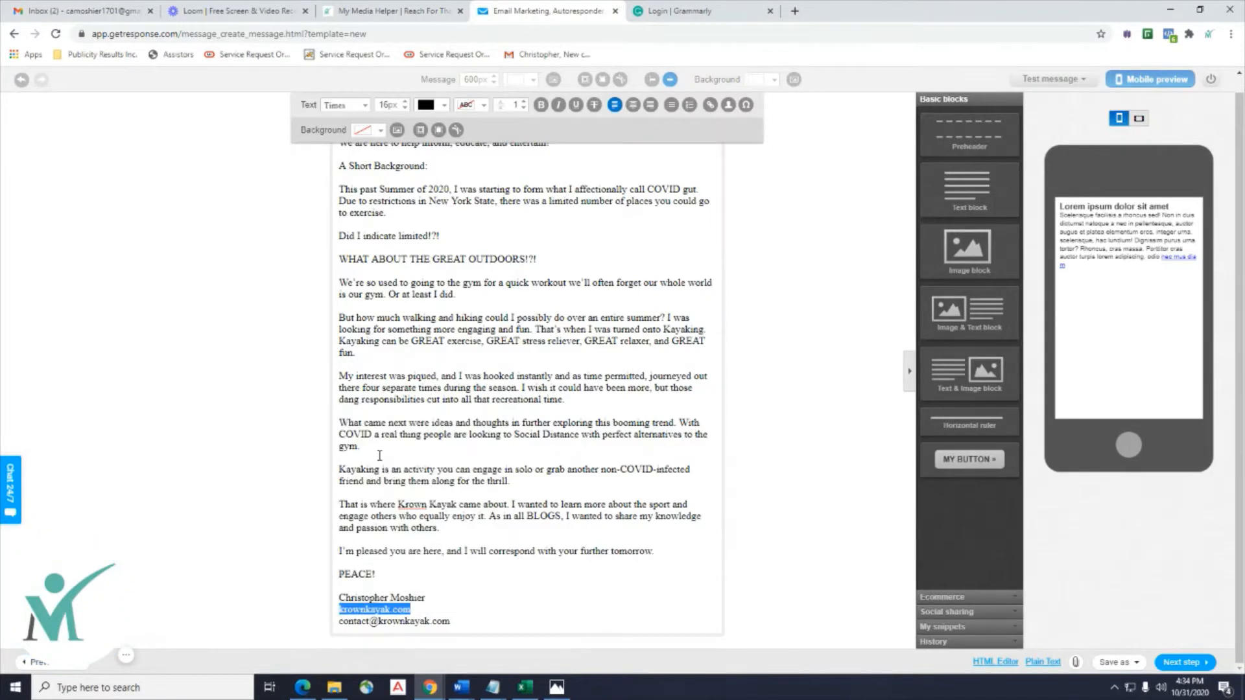
Link krownkayak.com to its own URL, titled 'Krown Kayak Website'.
left_click(710, 104)
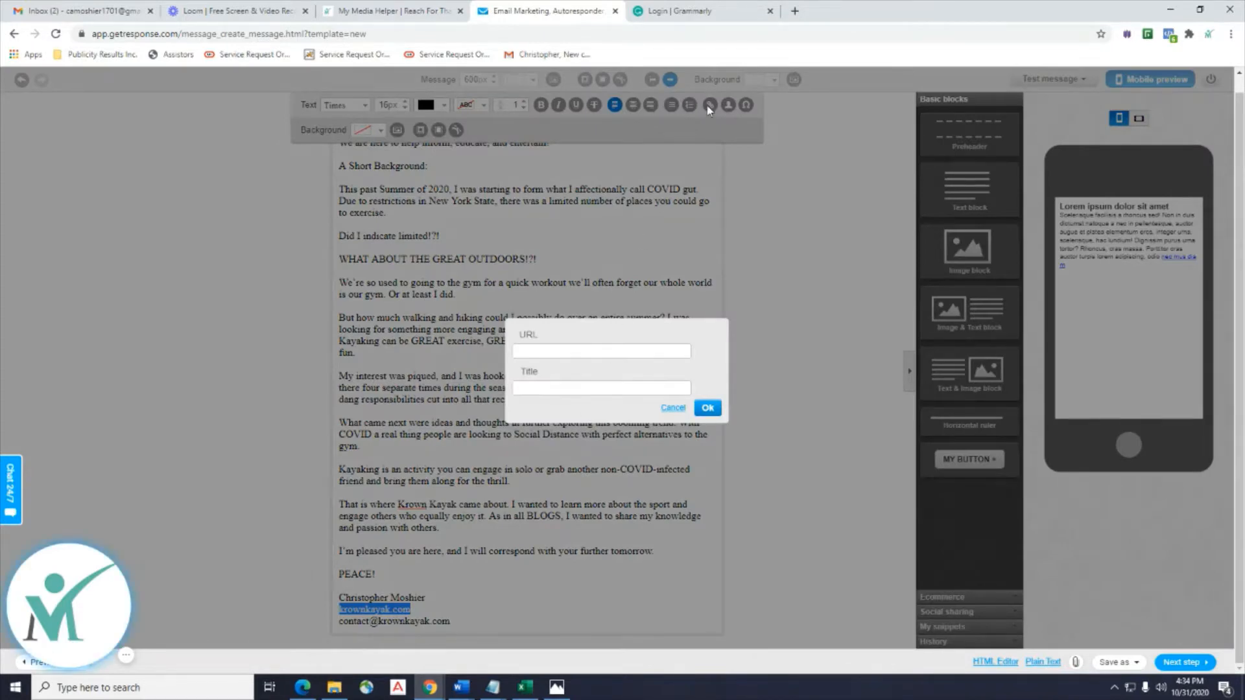
left_click(551, 350)
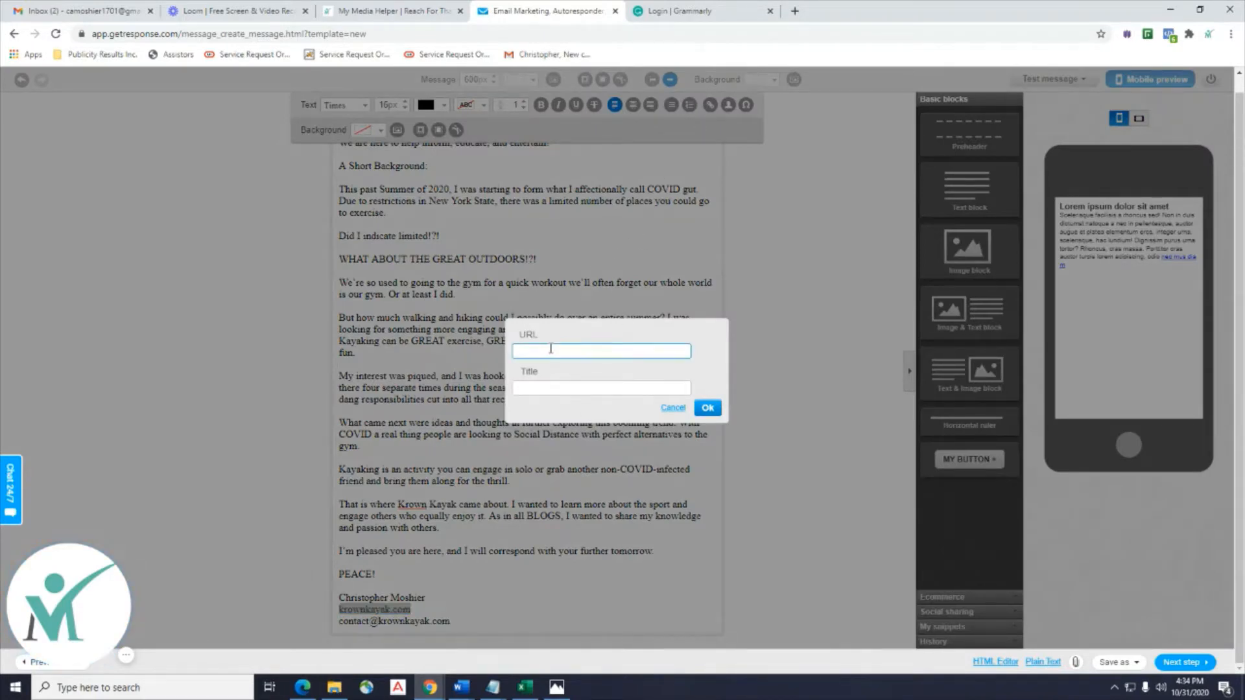
key("ctrl+v")
left_click(562, 388)
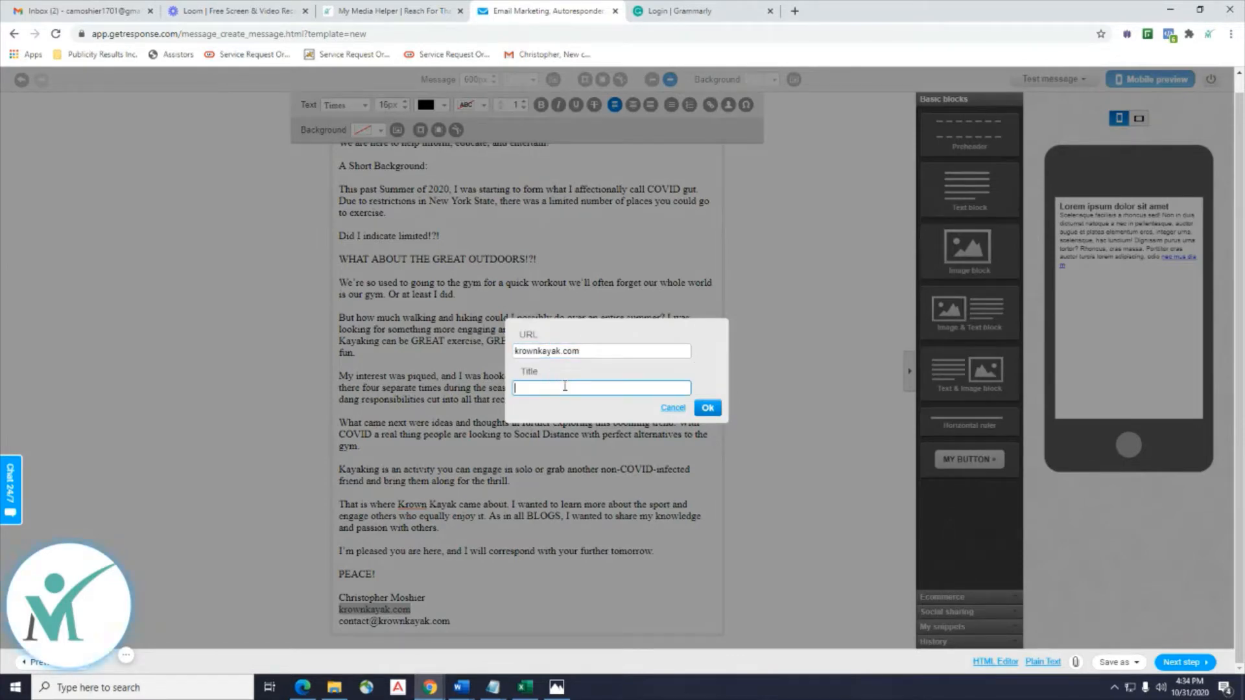
type("Kero")
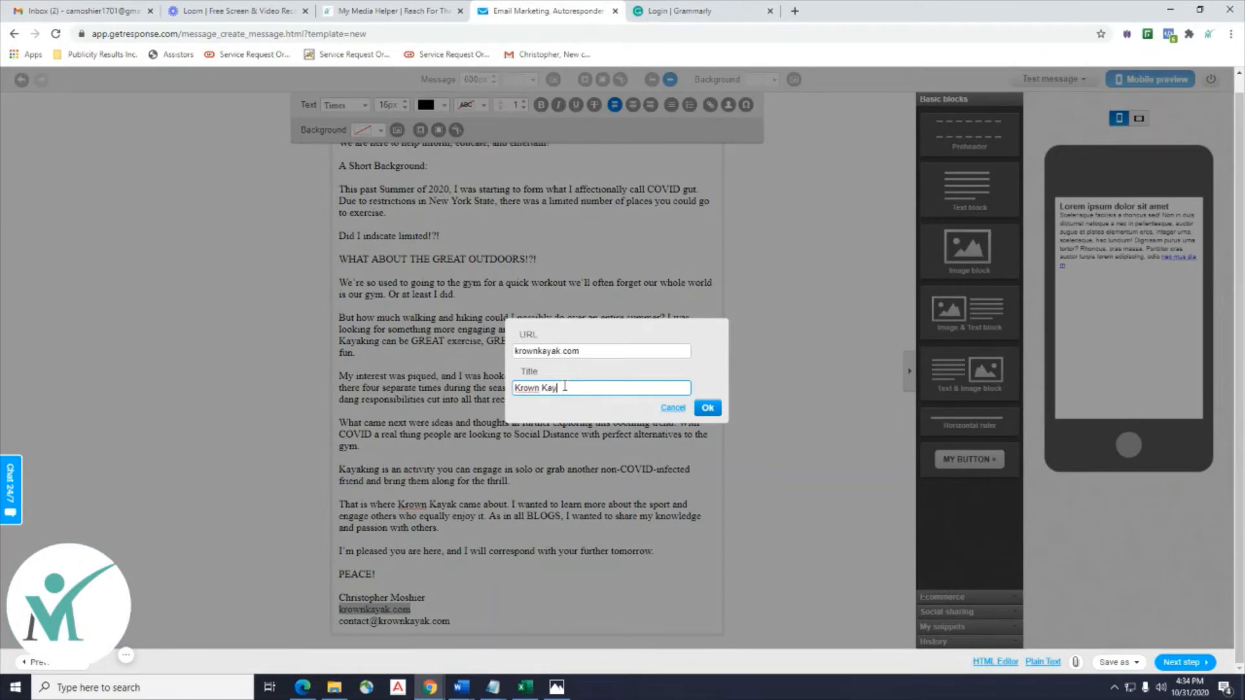
type("n Kayak Website")
left_click(707, 408)
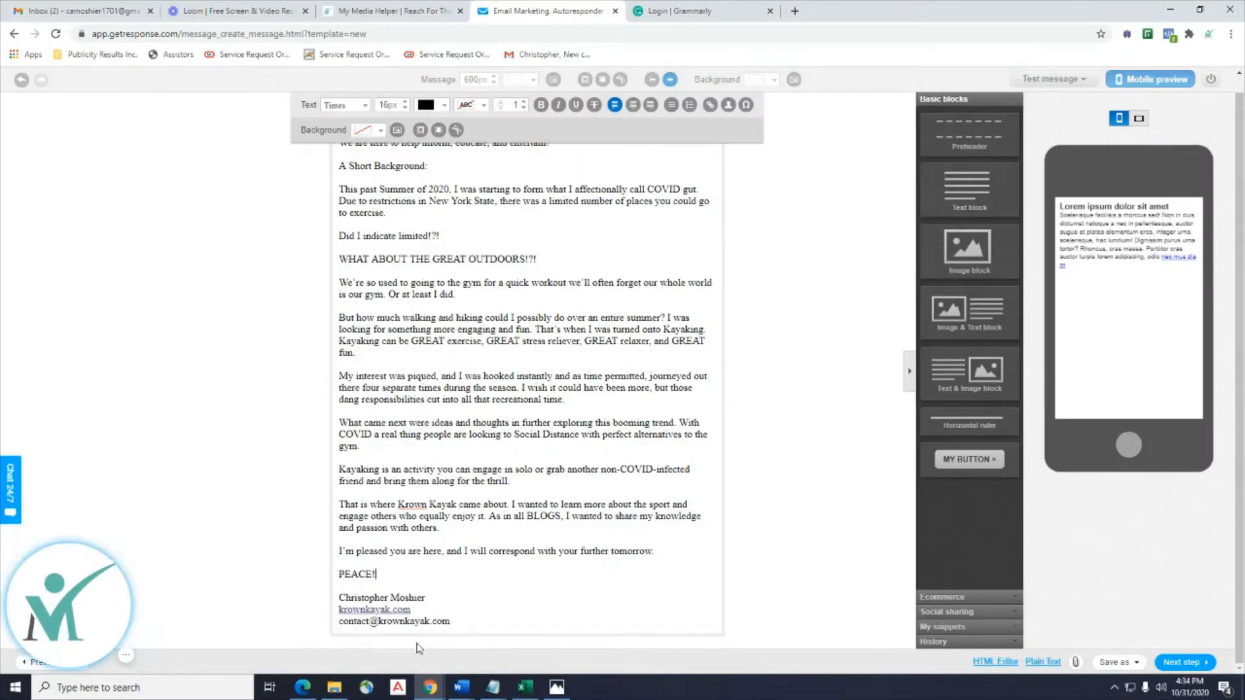
left_click_drag(452, 623, 336, 624)
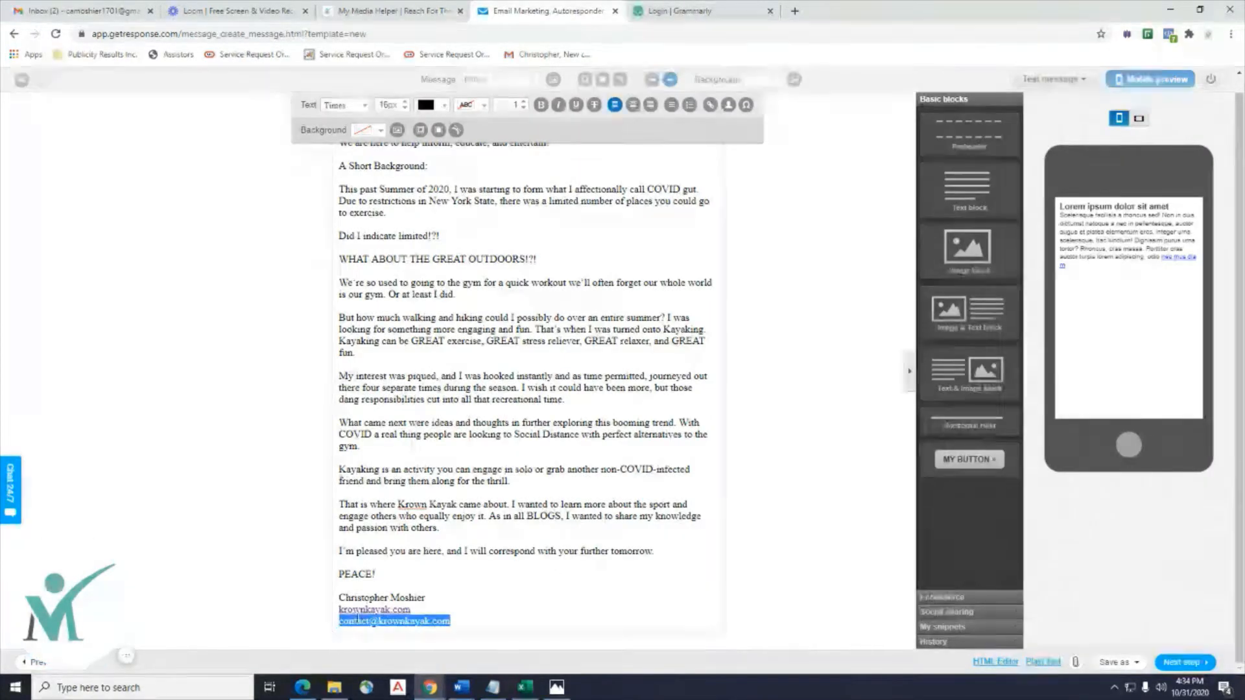
left_click(781, 536)
scroll(782, 536, "up", 2)
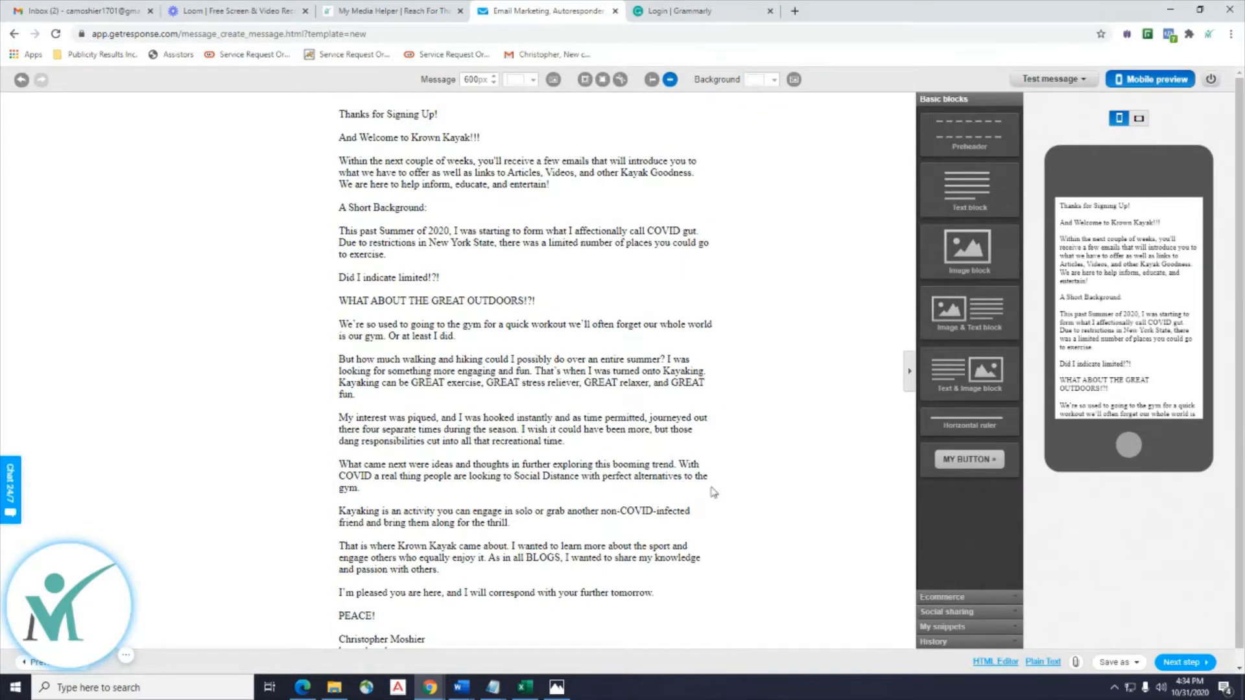
Change the whole email body text to the Arial font.
left_click(489, 196)
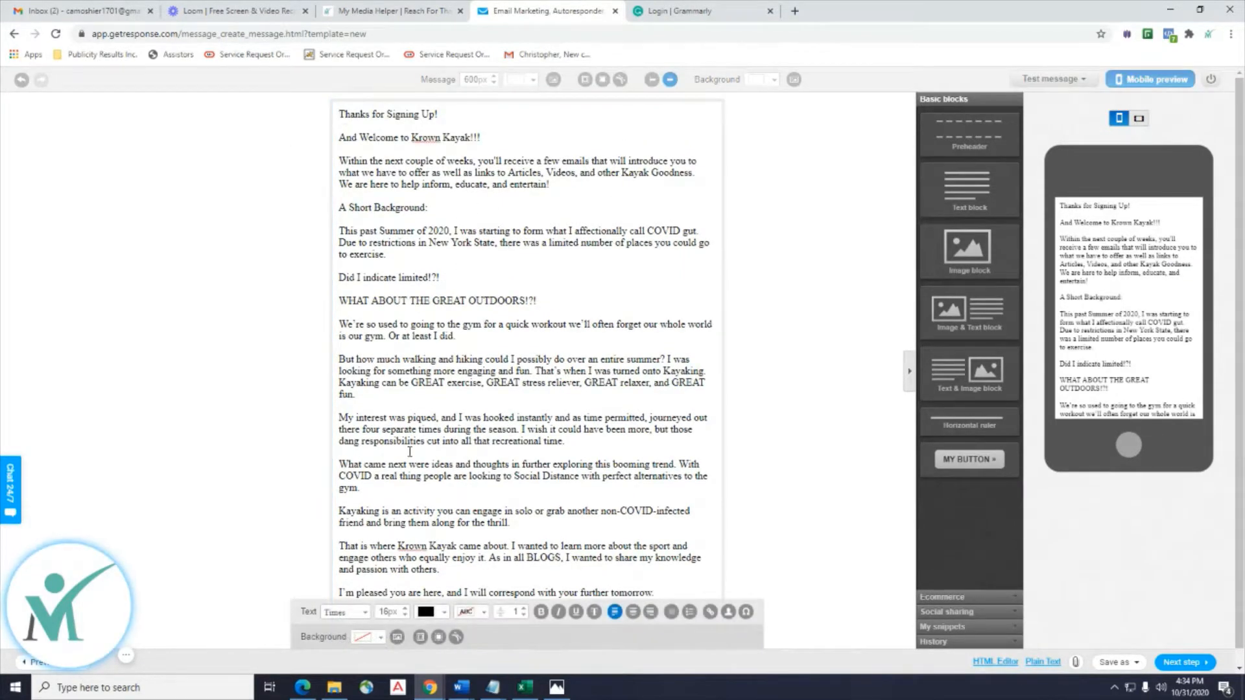
scroll(412, 454, "down", 1)
left_click_drag(451, 621, 271, 62)
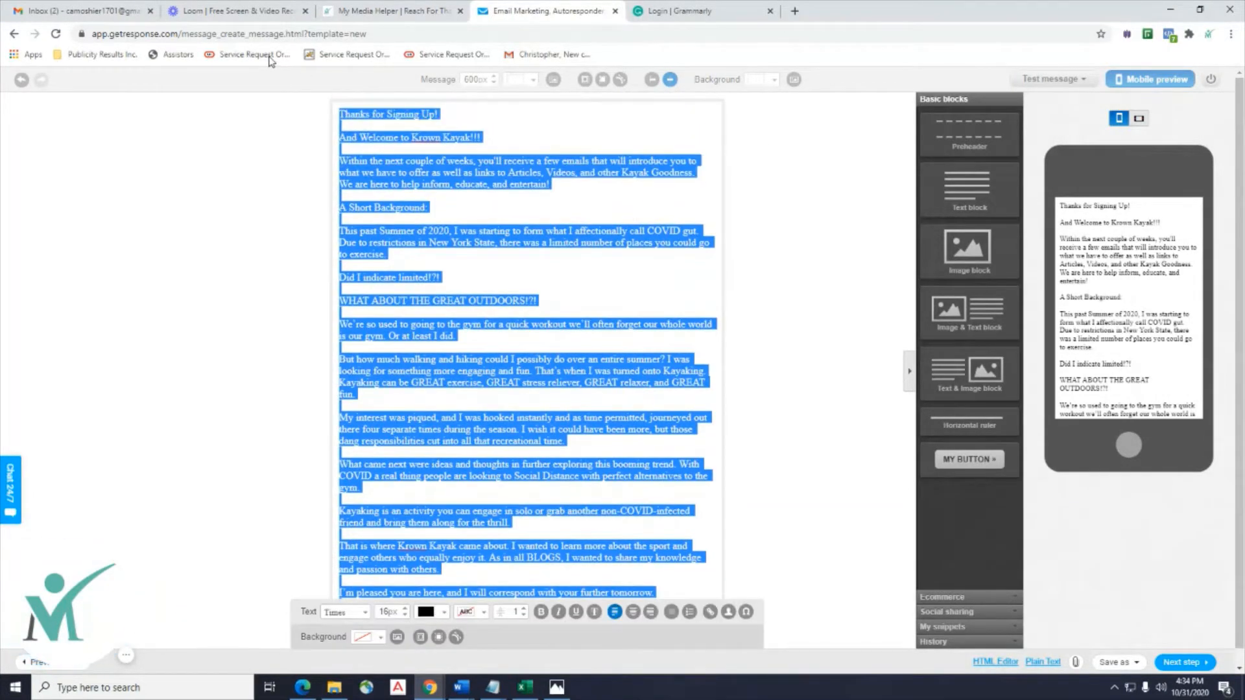
left_click(363, 613)
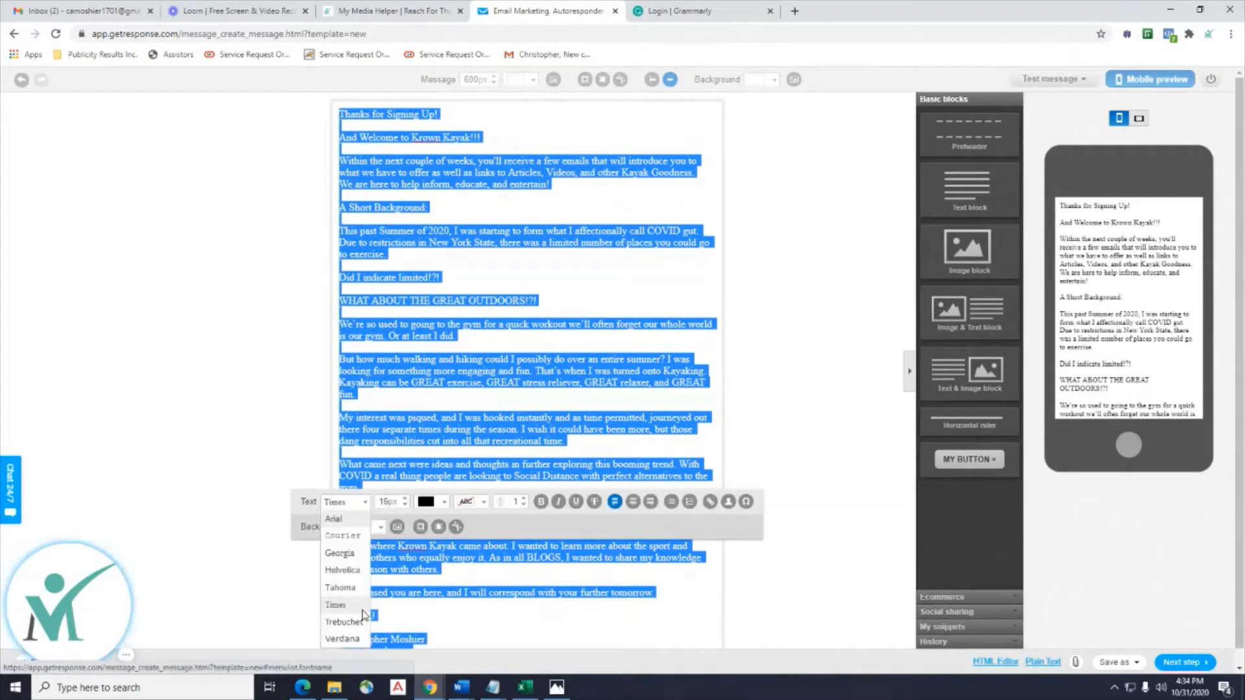
left_click(333, 521)
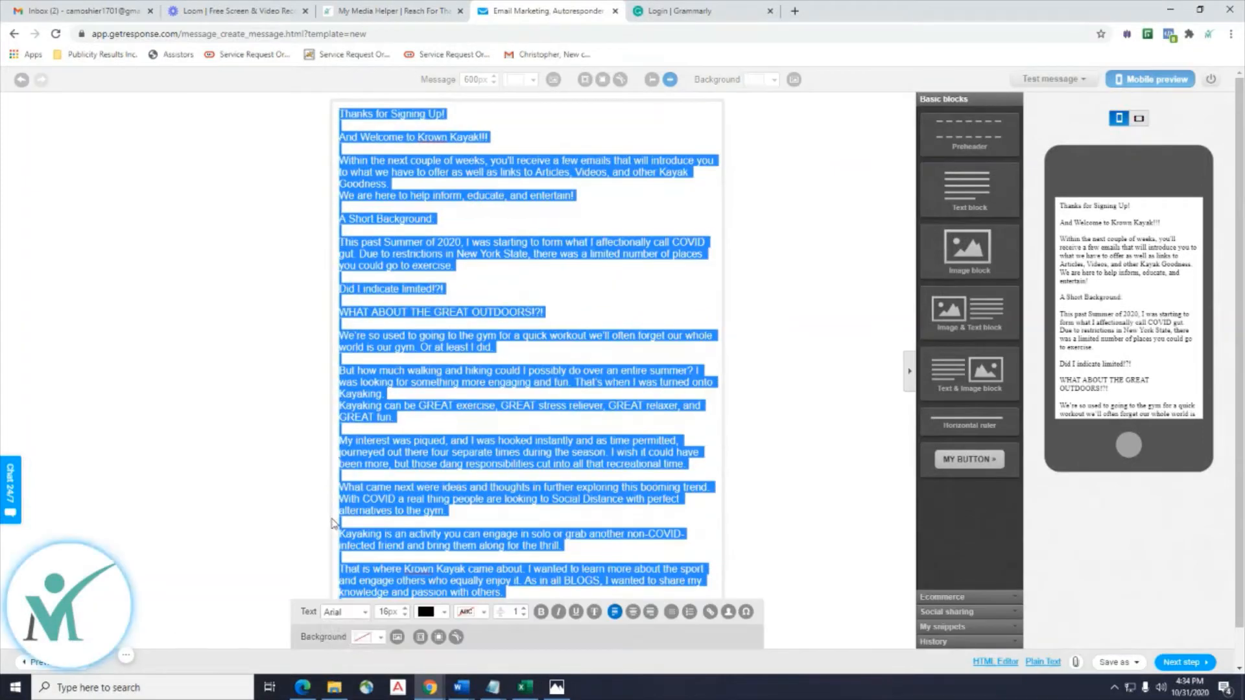
left_click(514, 371)
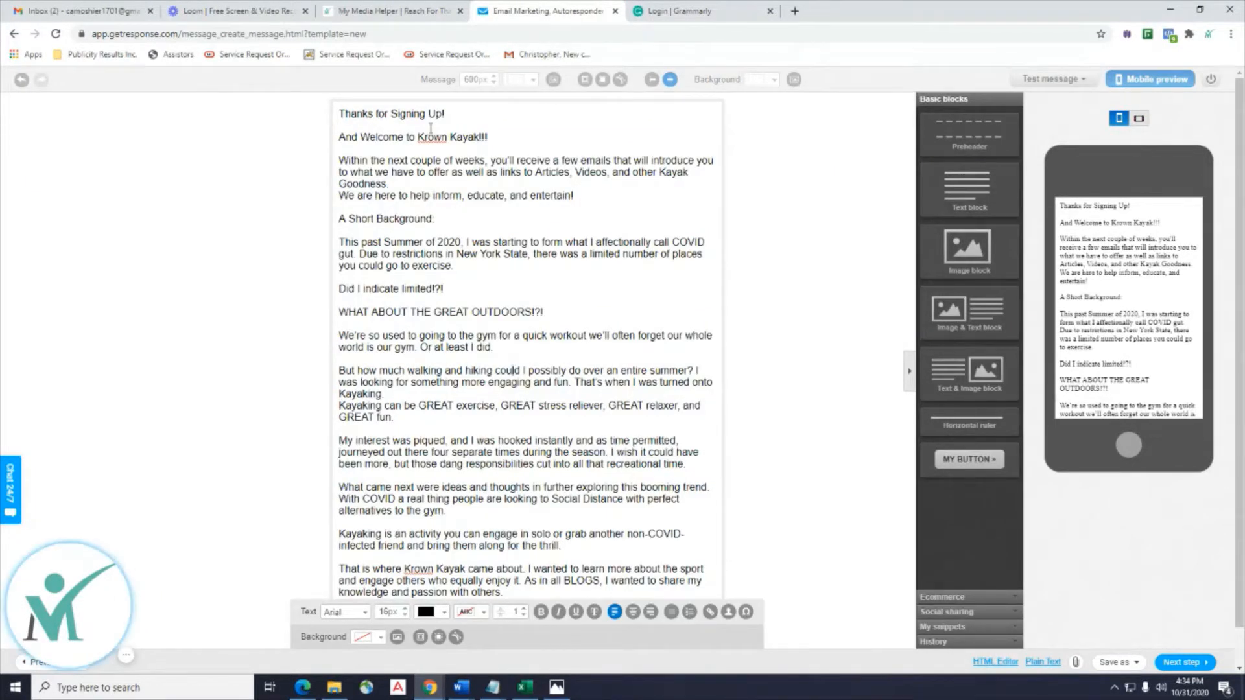
Bold 'Thanks for Signing Up!' and dock the Word draft on the right half for reference.
triple_click(331, 122)
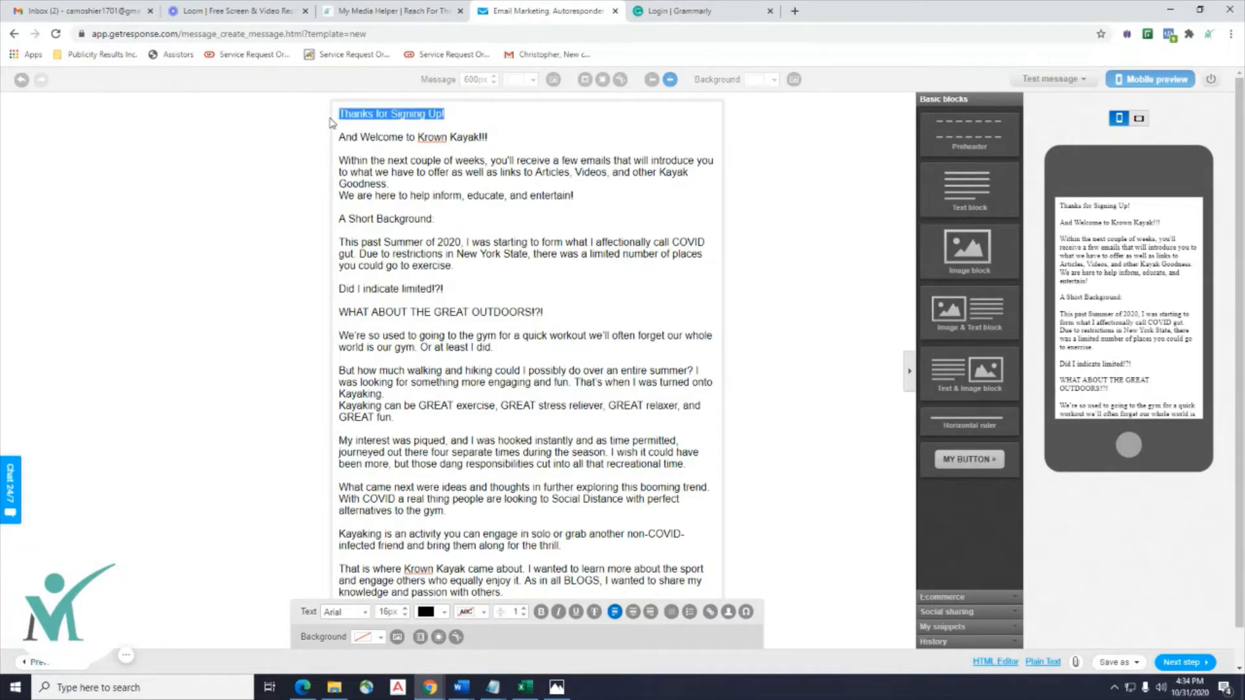
left_click(542, 613)
left_click(548, 348)
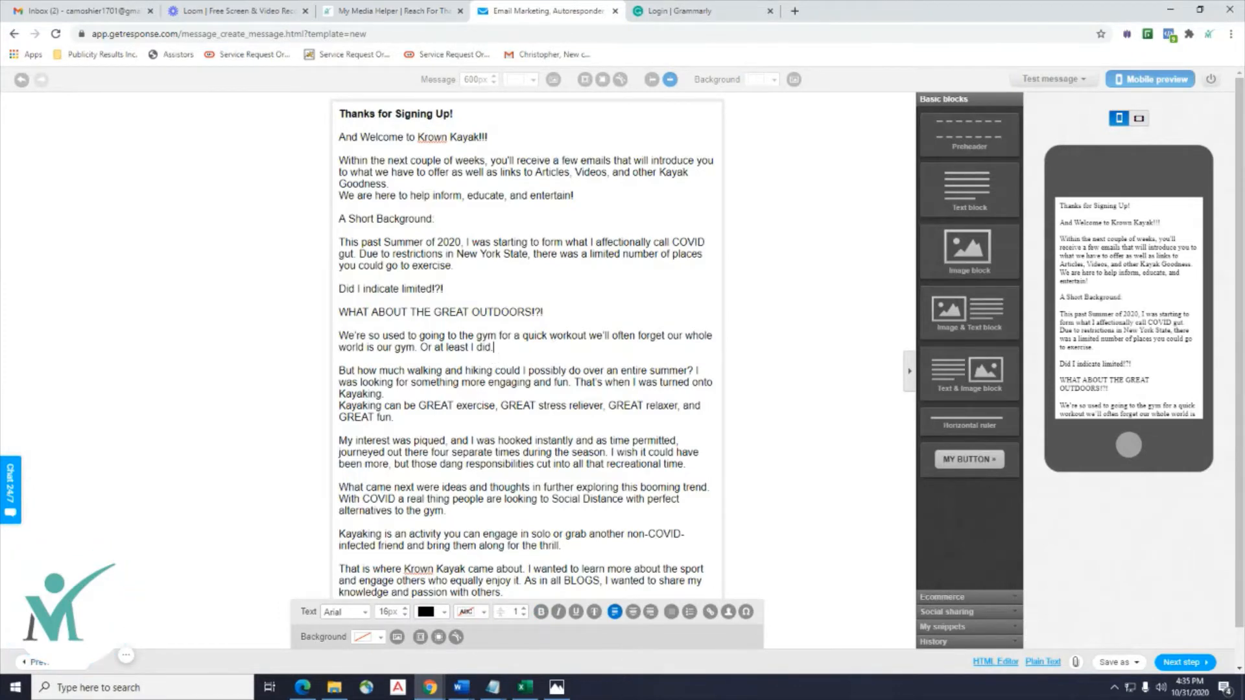
left_click_drag(1244, 117, 1125, 141)
scroll(1048, 352, "up", 10)
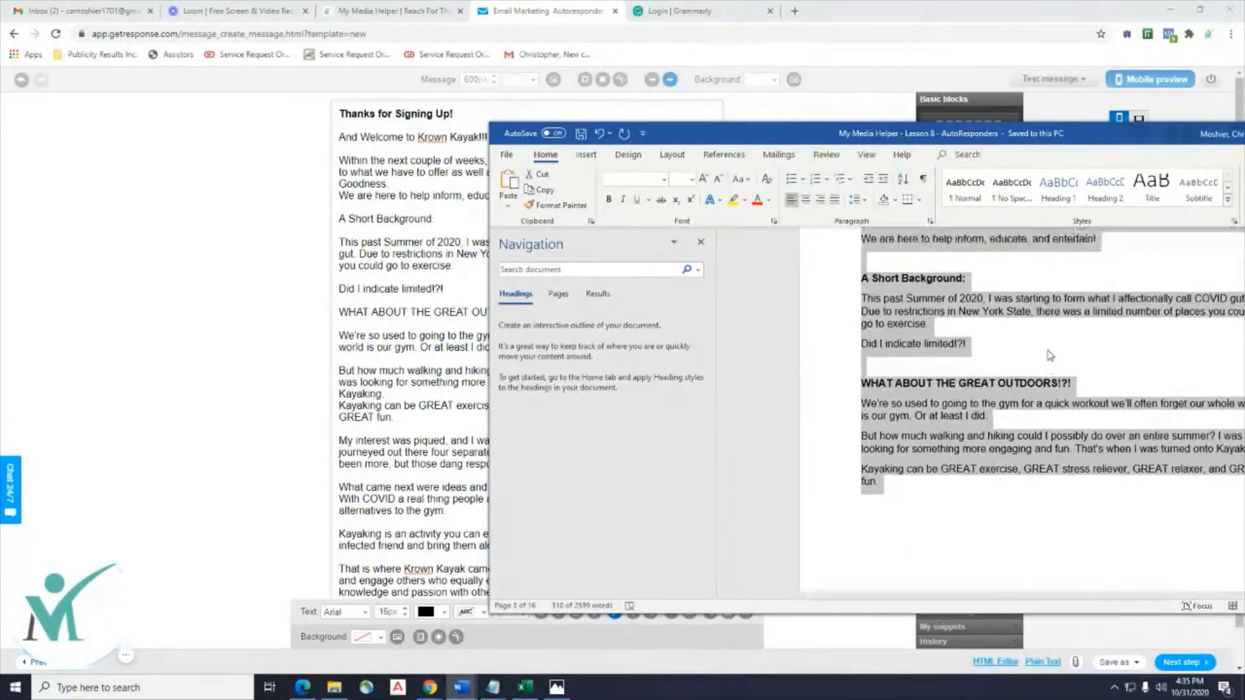
scroll(1051, 355, "up", 7)
scroll(1052, 343, "down", 4)
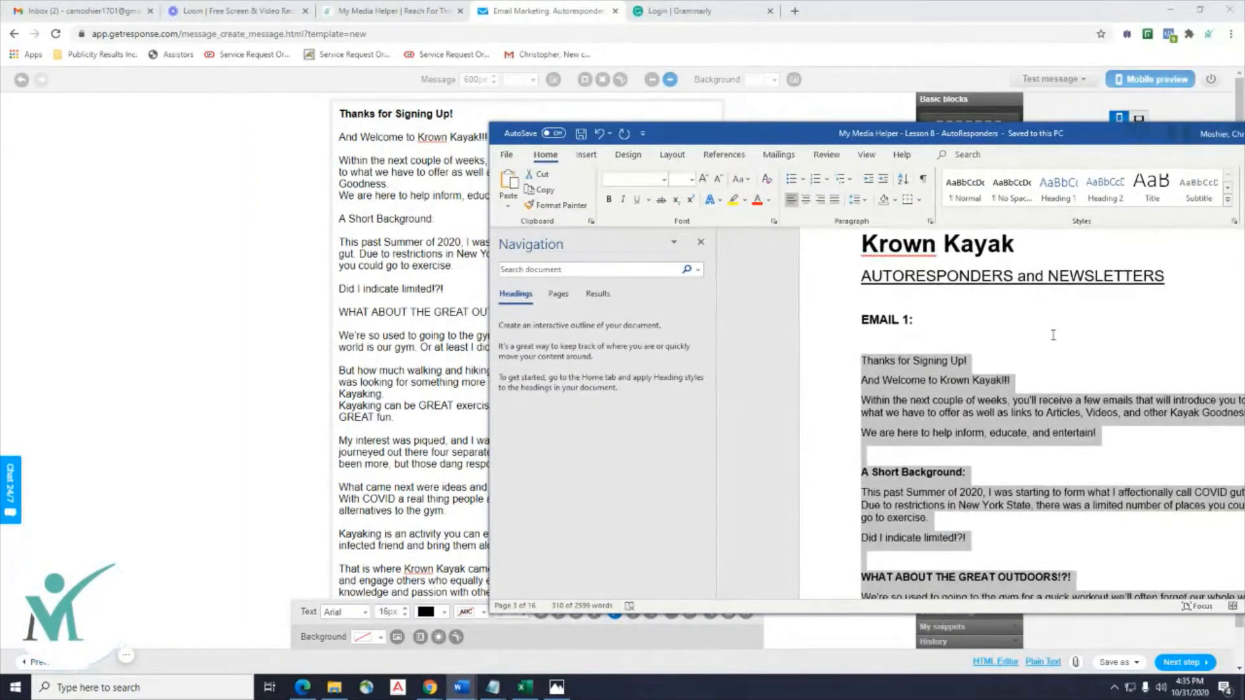
left_click(1053, 334)
left_click_drag(1078, 133, 1228, 118)
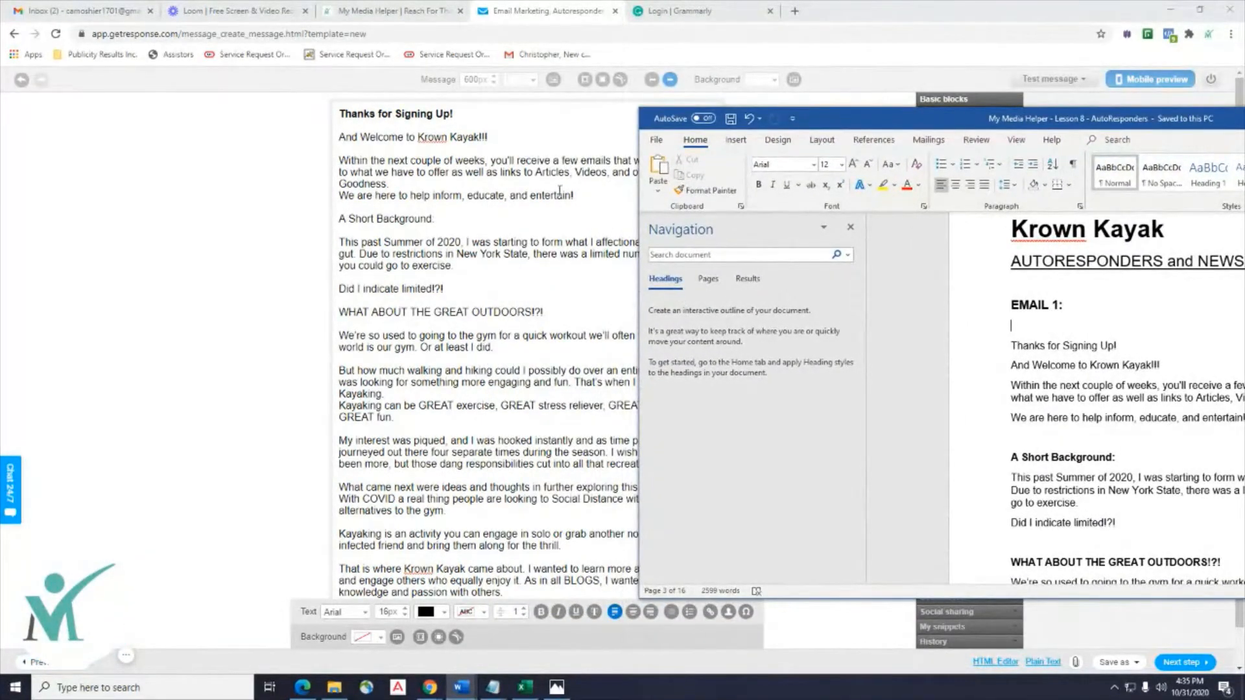
Bold the 'And Welcome to Krown Kayak!!!' line and the 'A Short Background:' heading.
left_click(498, 134)
left_click_drag(498, 135, 347, 136)
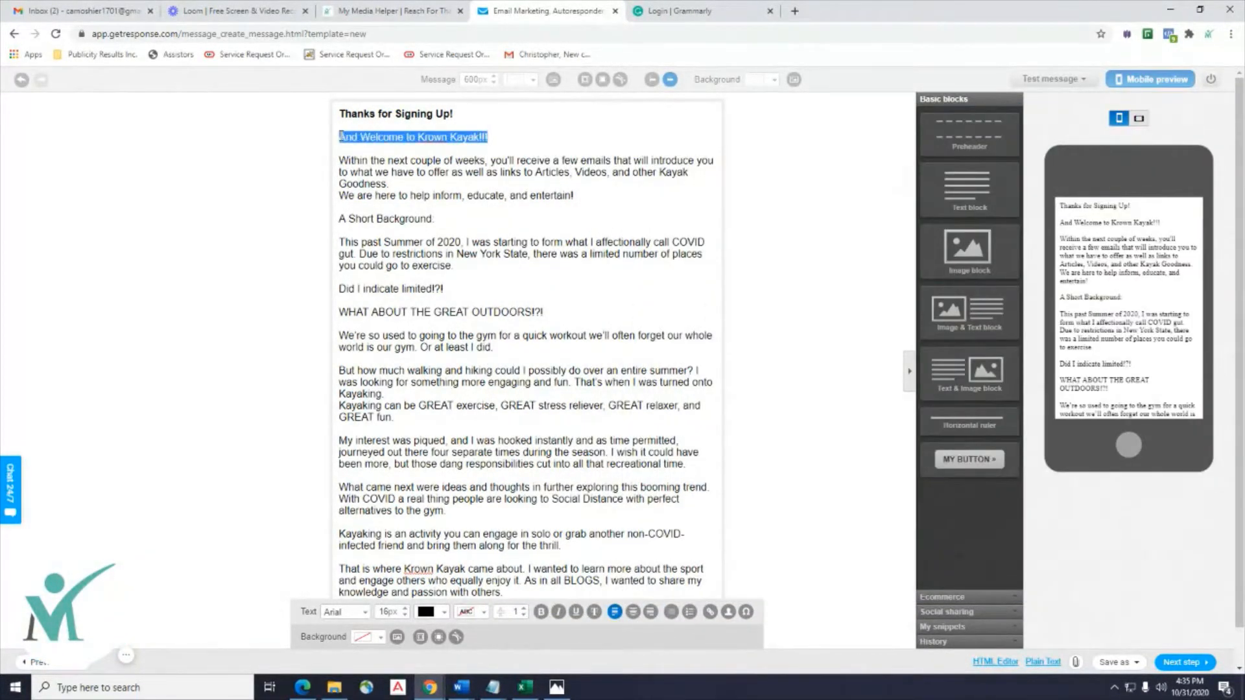
left_click(540, 613)
key("alt+Tab")
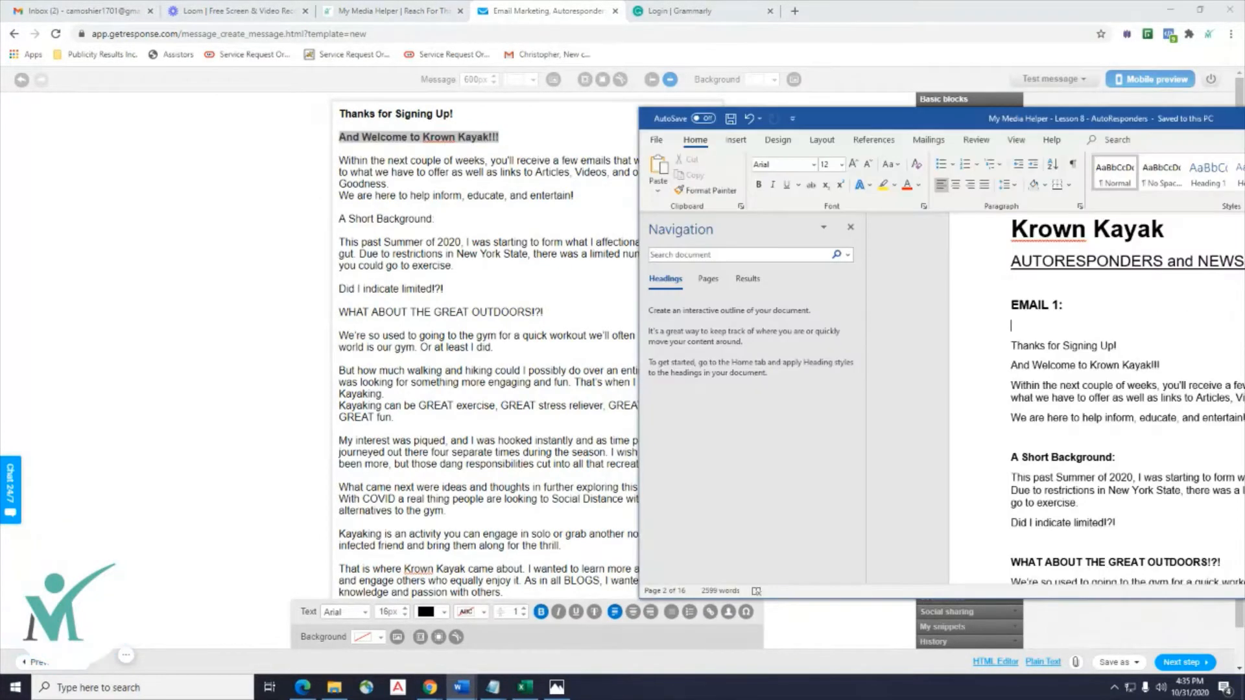
scroll(1104, 399, "down", 2)
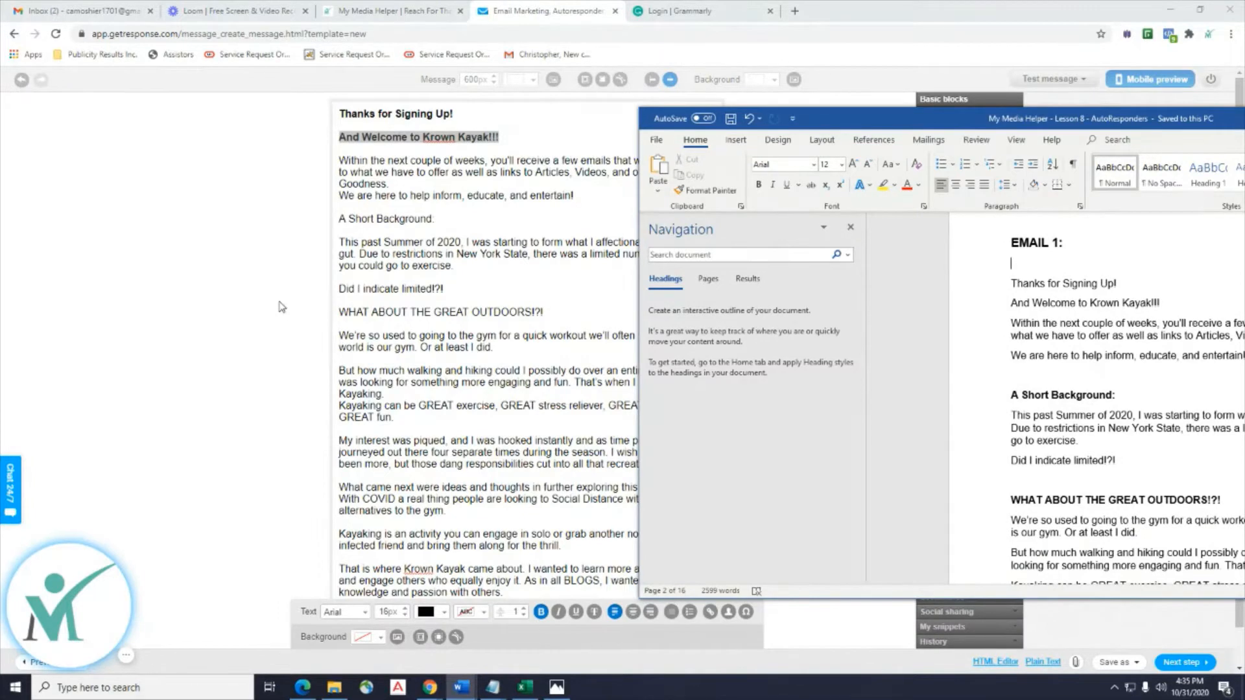
left_click_drag(442, 216, 340, 217)
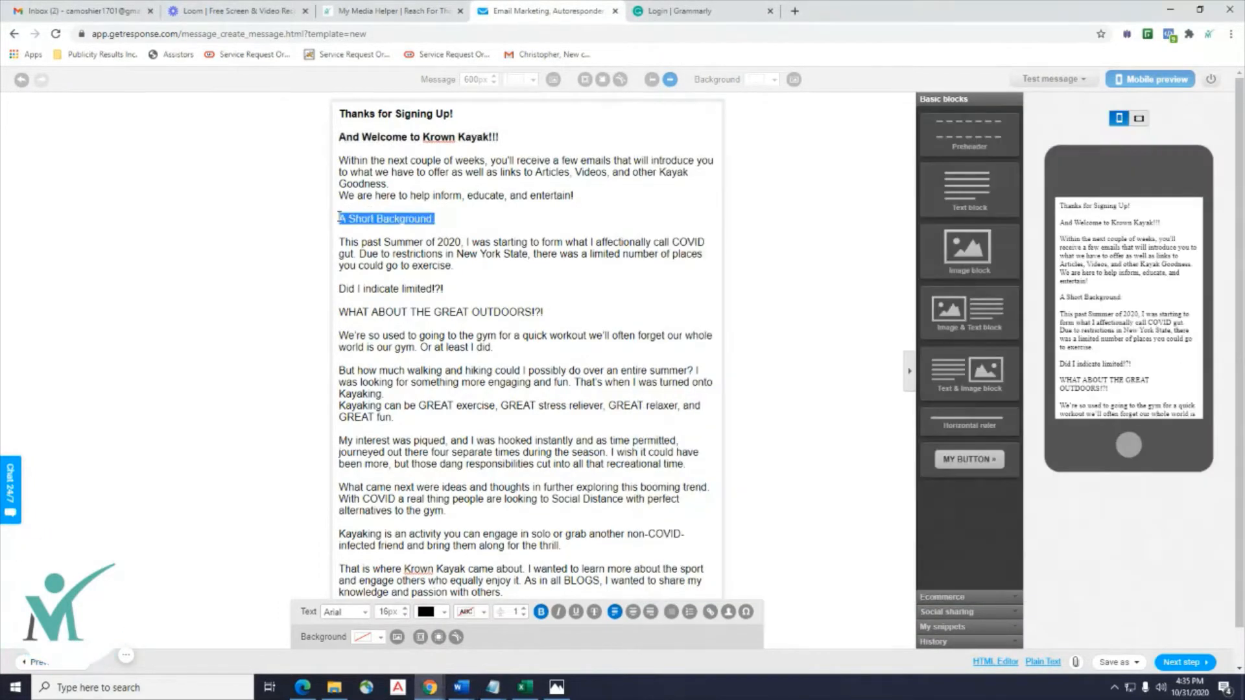
left_click(541, 612)
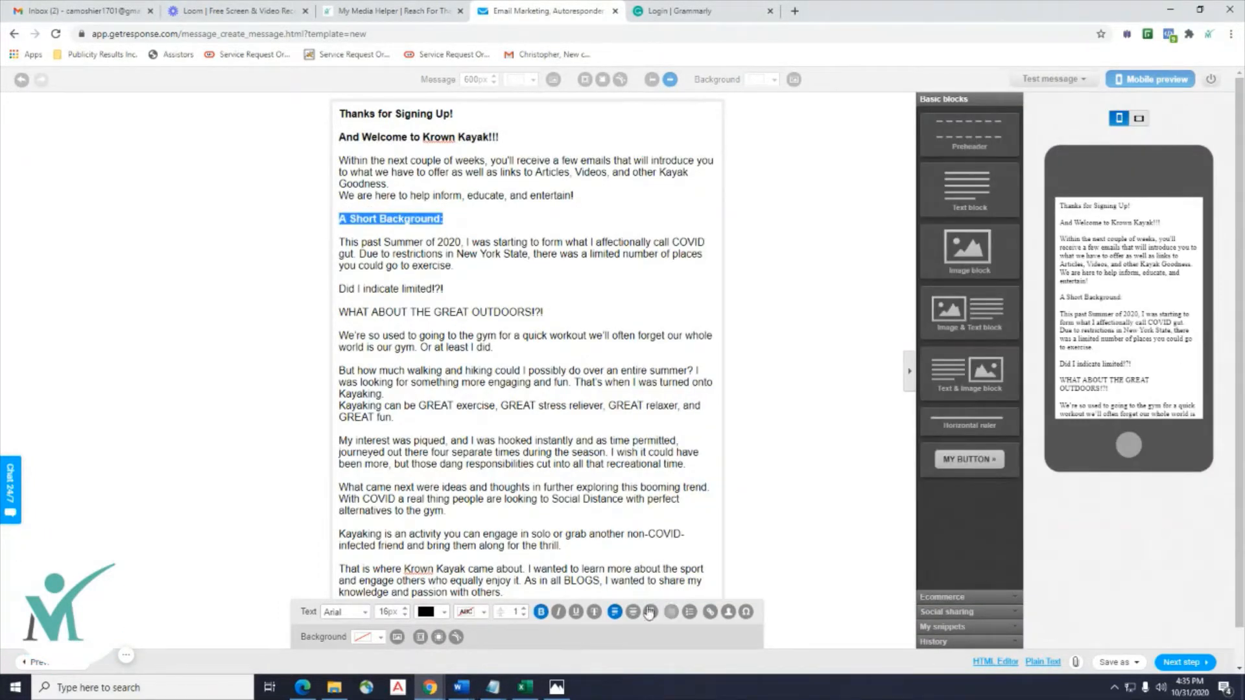
Check the Word draft, then select the 'WHAT ABOUT THE GREAT OUTDOORS!?!' heading.
mouse_move(461, 686)
left_click(766, 628)
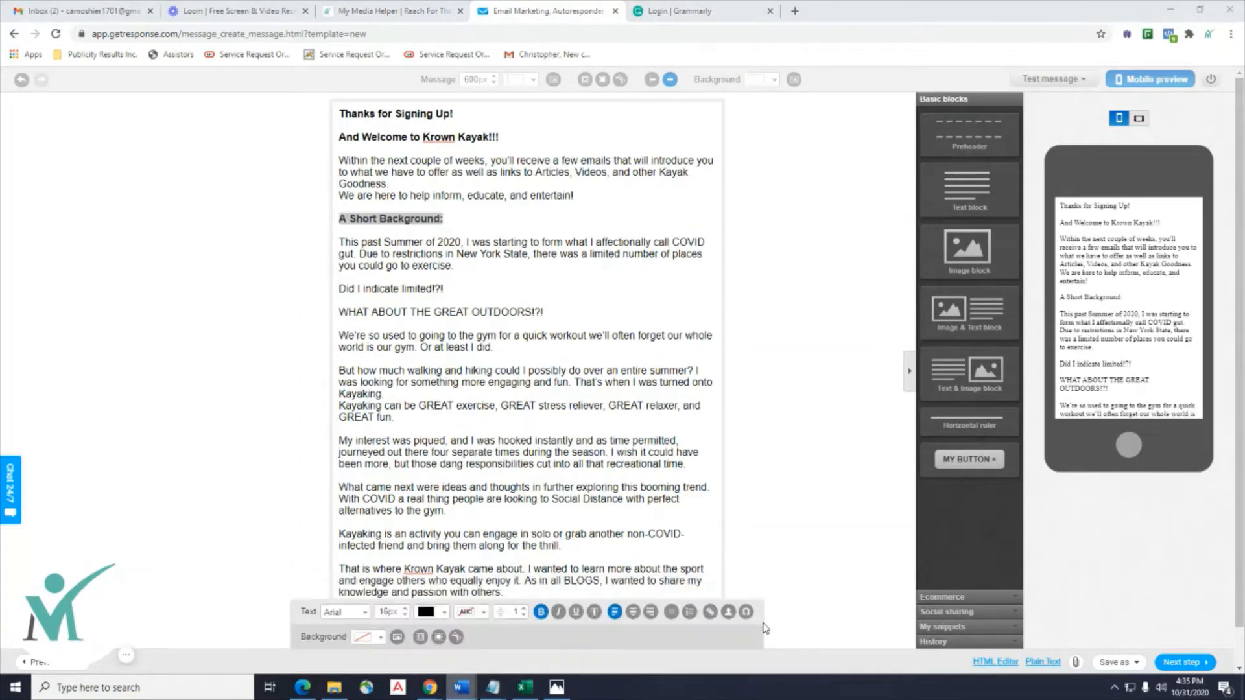
left_click(655, 623)
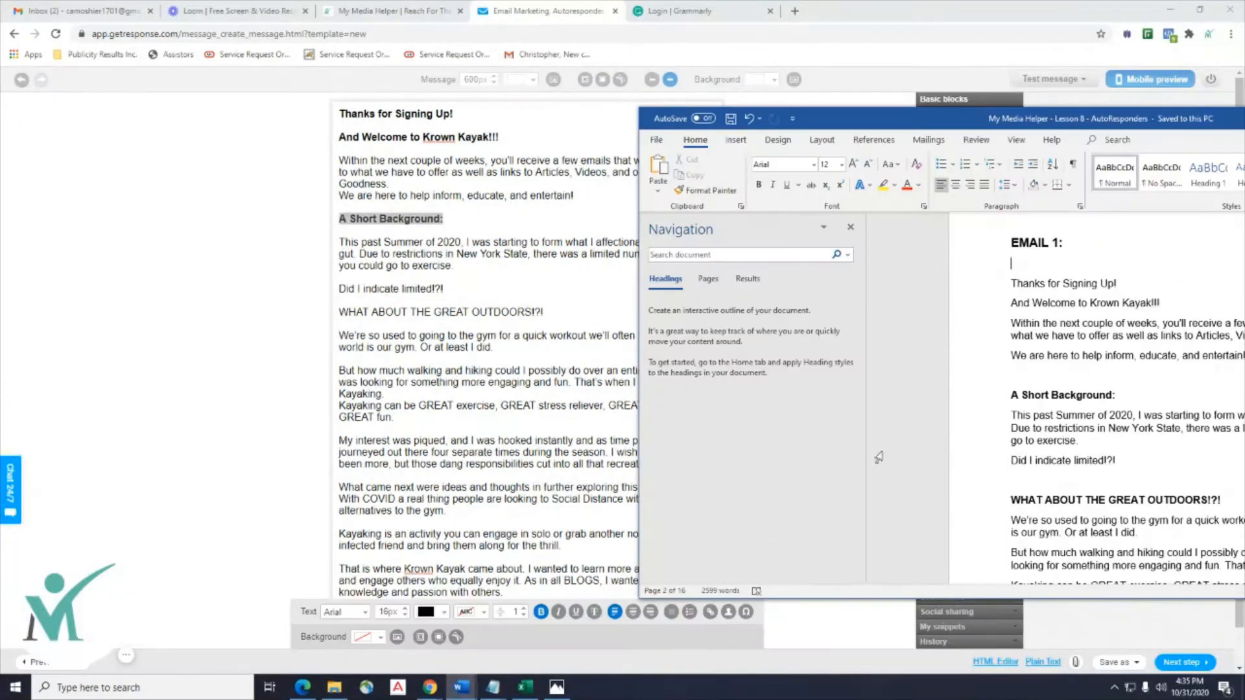
scroll(879, 458, "down", 3)
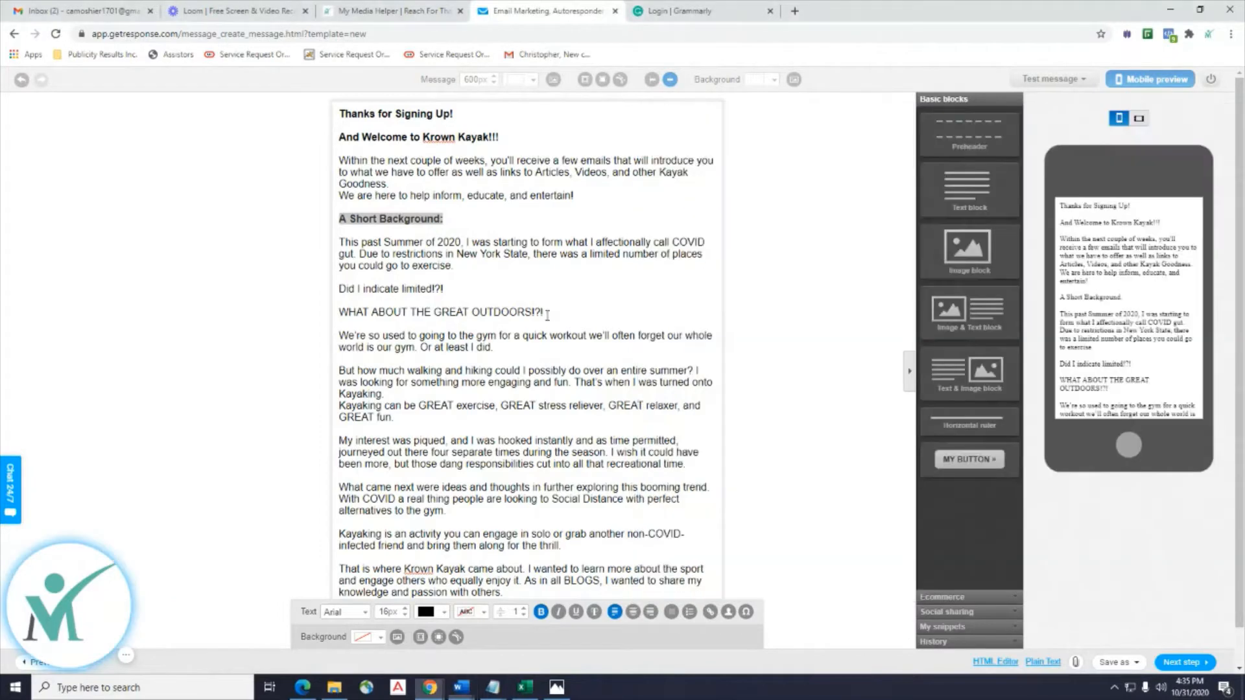
left_click(550, 311)
left_click_drag(544, 312, 340, 314)
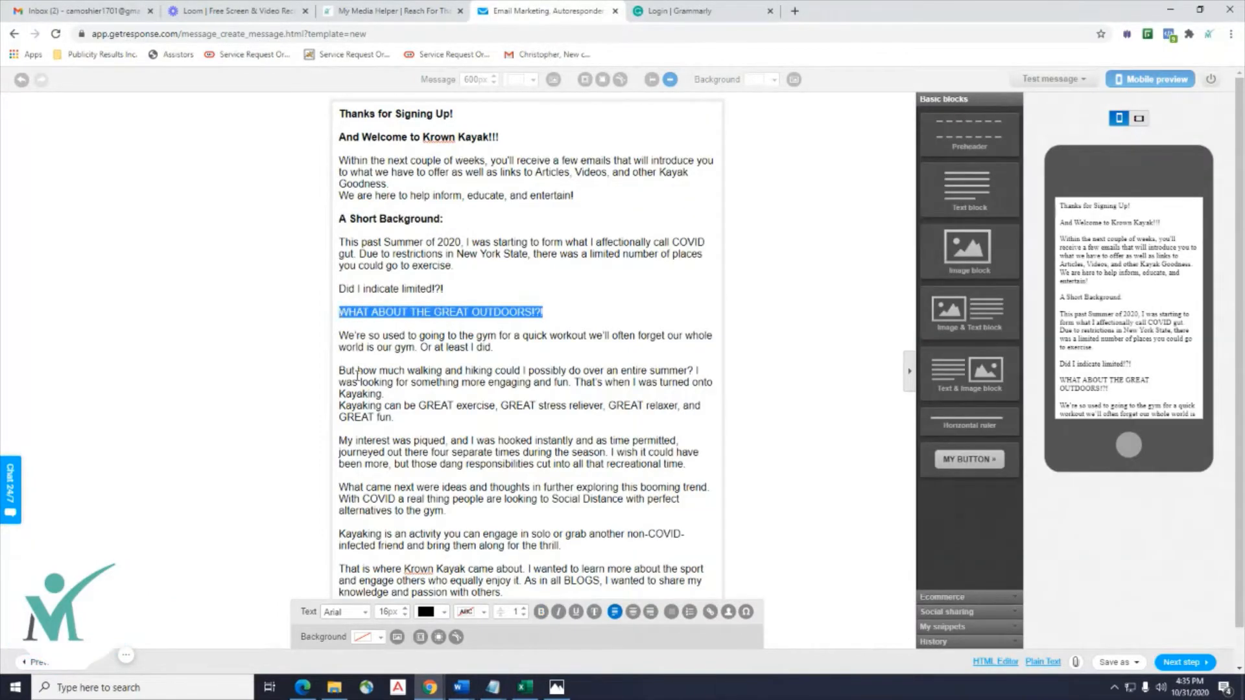
Bold the outdoors heading and add a blank line before 'Kayaking can be GREAT exercise'.
left_click(541, 612)
left_click_drag(388, 394, 578, 400)
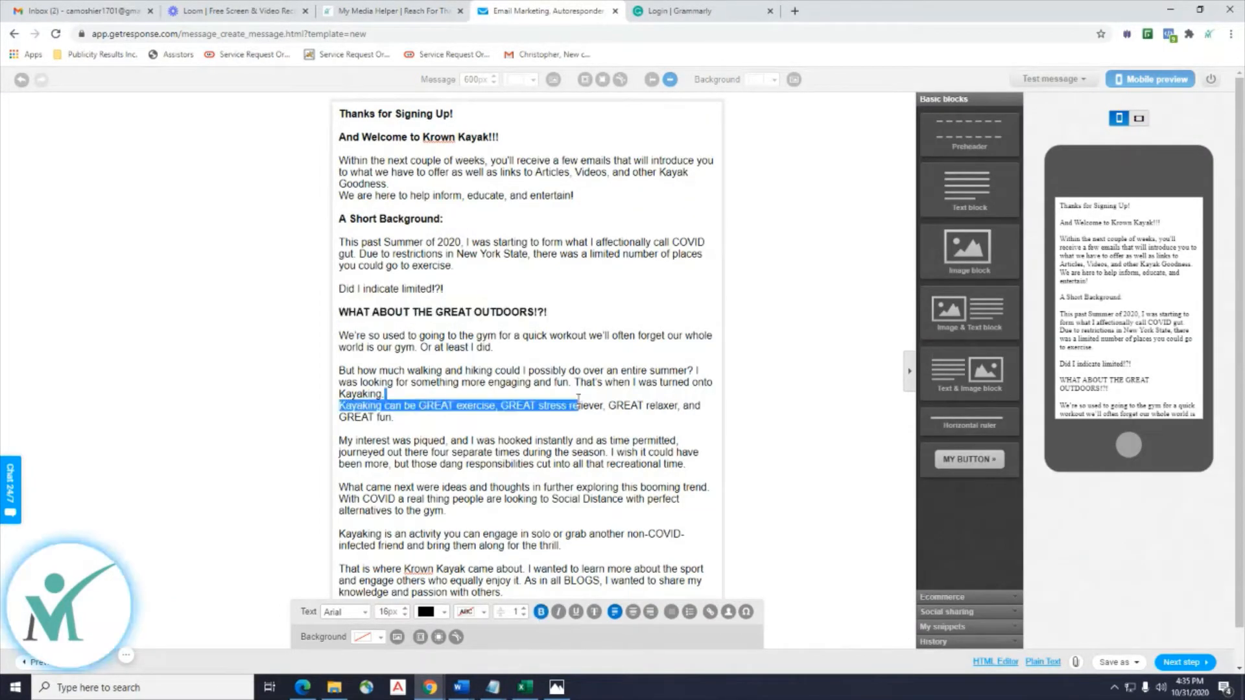
scroll(579, 400, "down", 1)
left_click(380, 327)
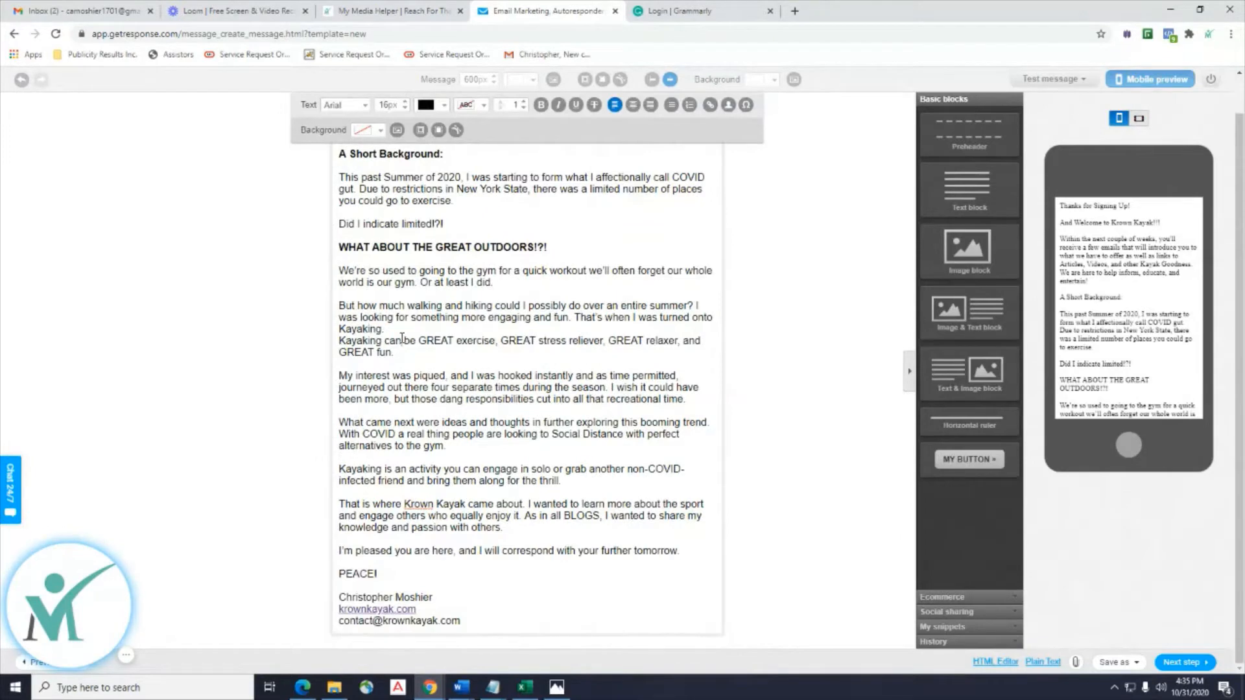
key("Return")
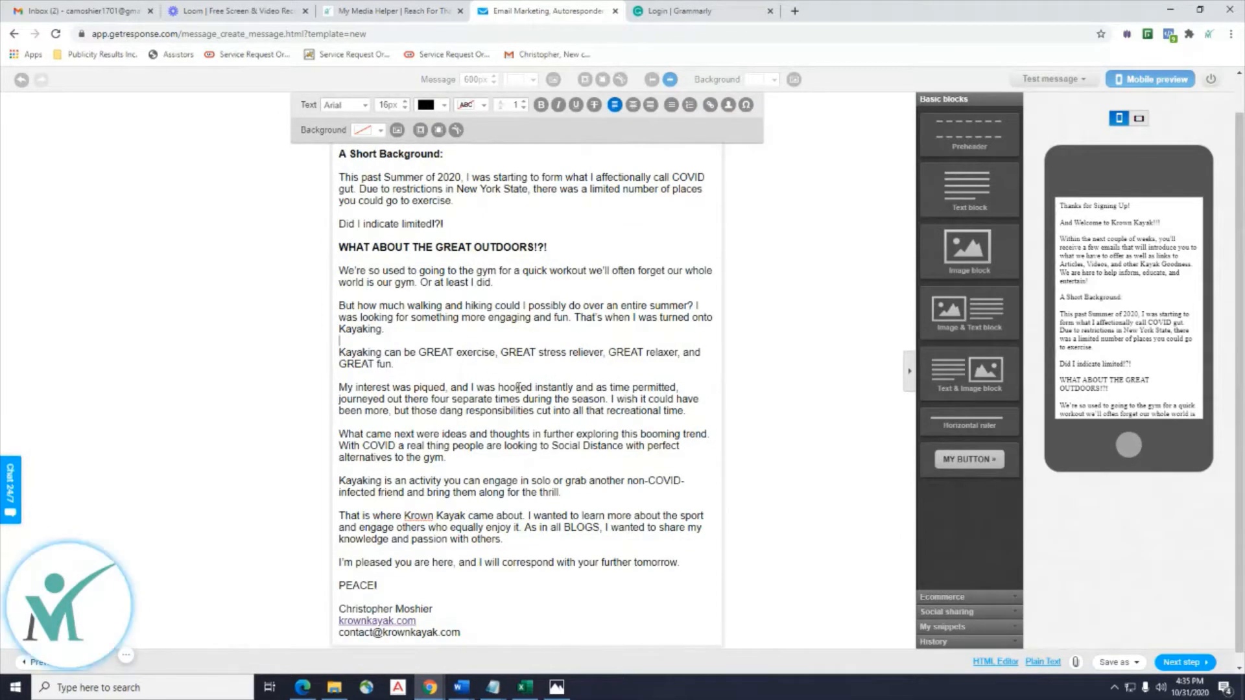
scroll(519, 388, "up", 1)
scroll(527, 356, "down", 1)
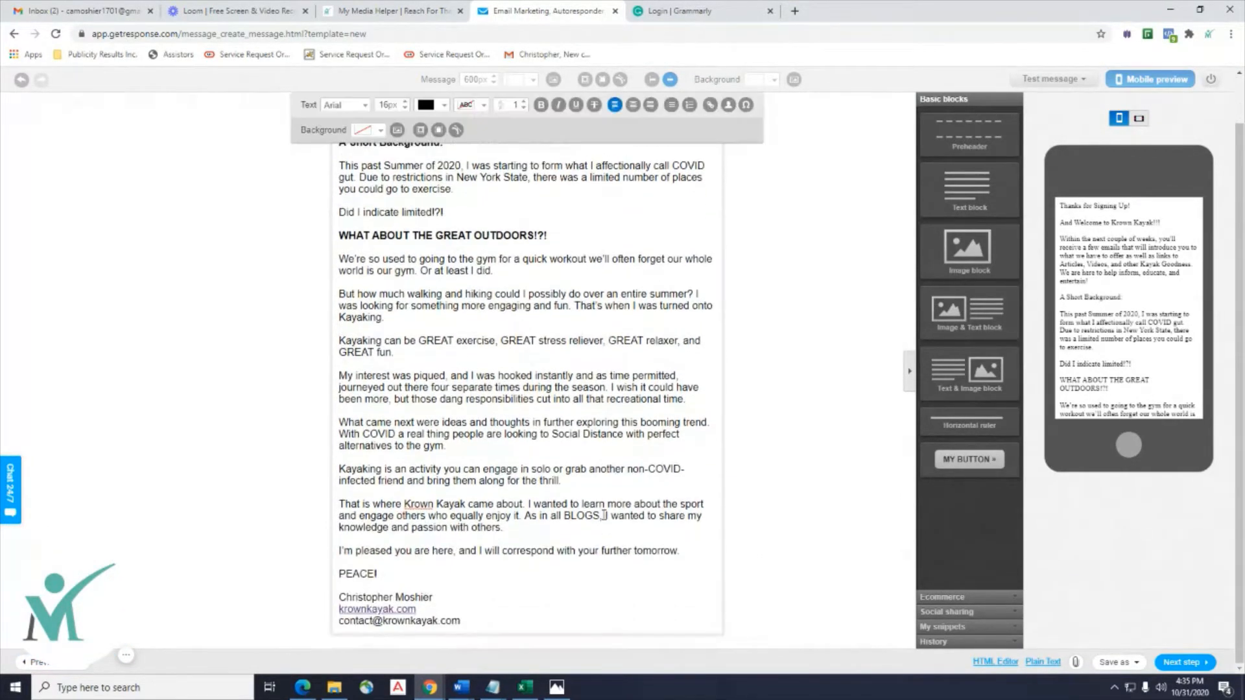
Following the Lesson 8 Word draft, bold the signature lines but leave PEACE! unbolded.
mouse_move(461, 688)
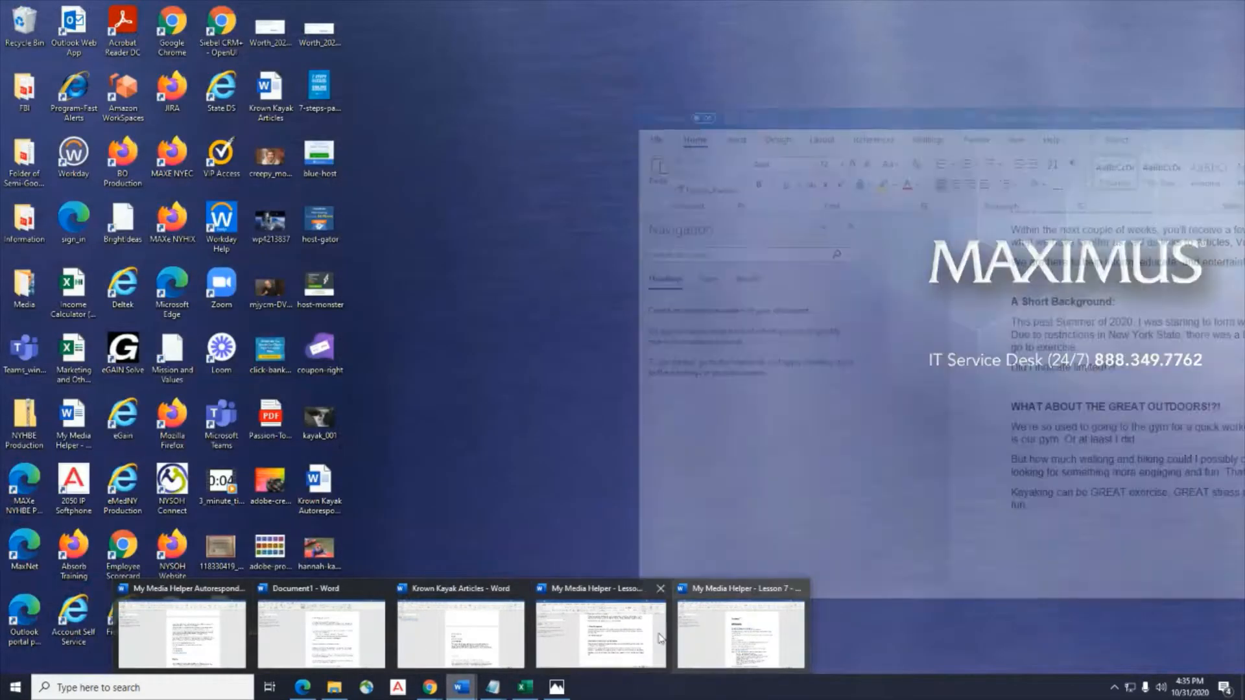
left_click(695, 627)
scroll(925, 504, "up", 1)
scroll(924, 505, "down", 10)
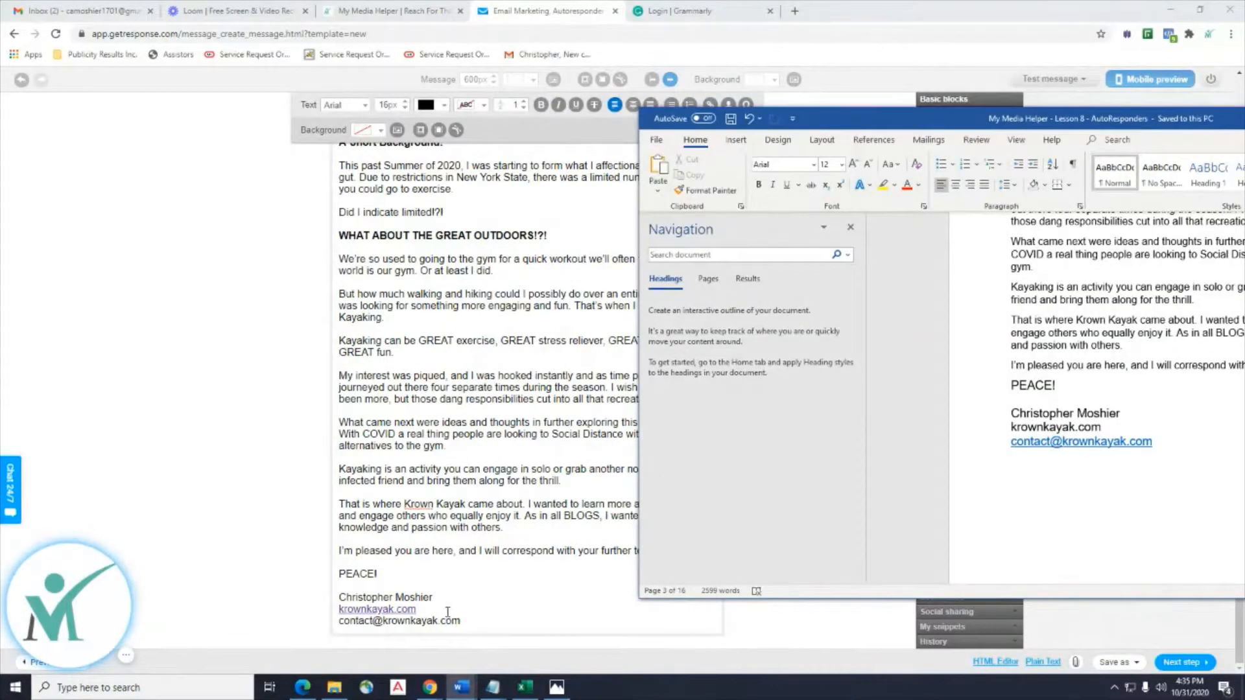
mouse_move(461, 621)
left_mouse_down()
mouse_move(342, 598)
mouse_move(339, 574)
left_mouse_up()
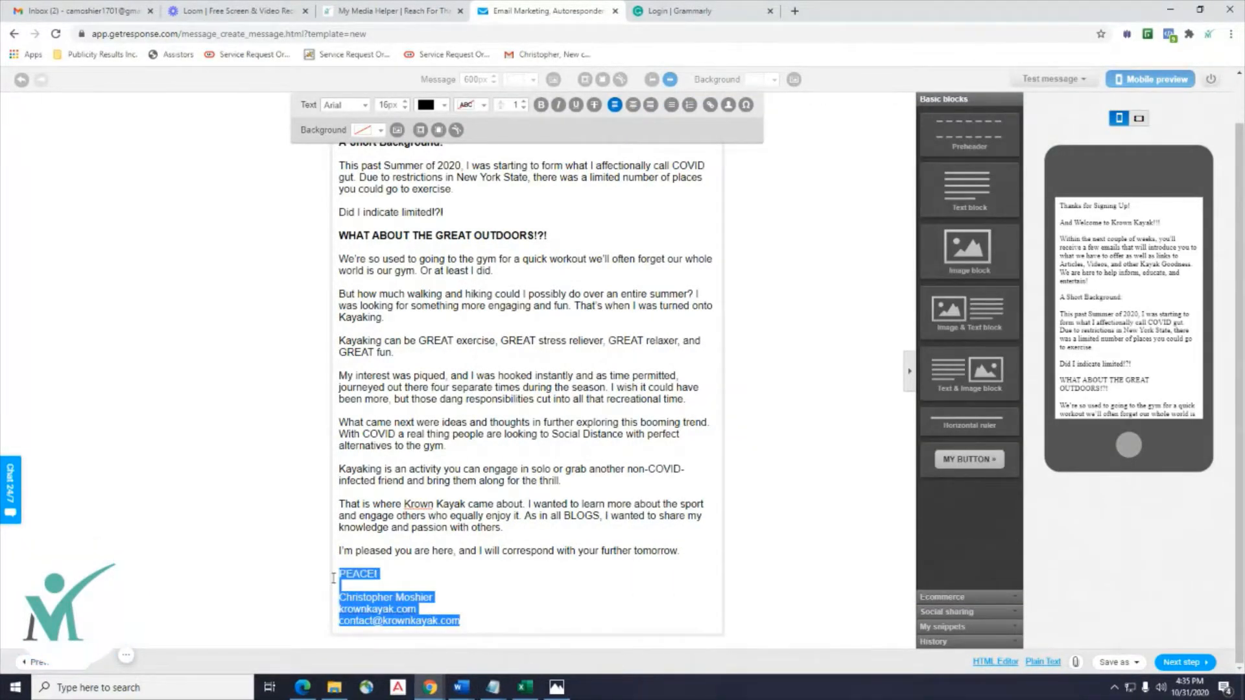
left_click(541, 105)
left_click(584, 572)
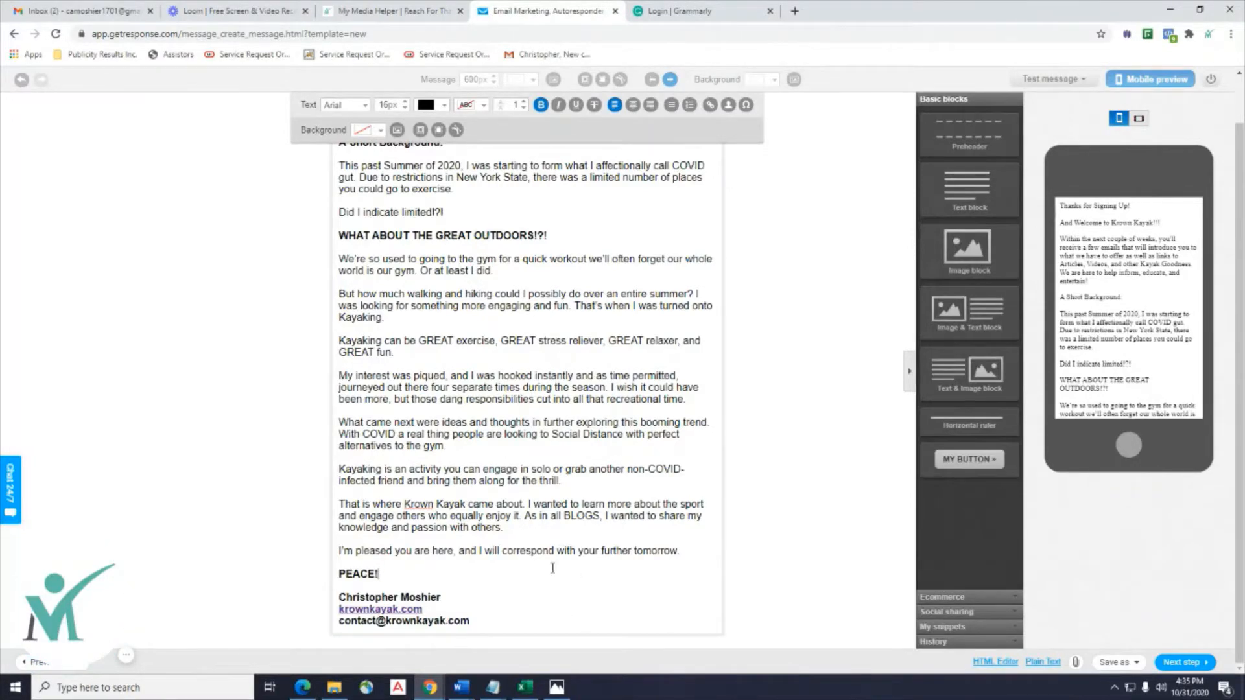
left_click_drag(380, 574, 338, 575)
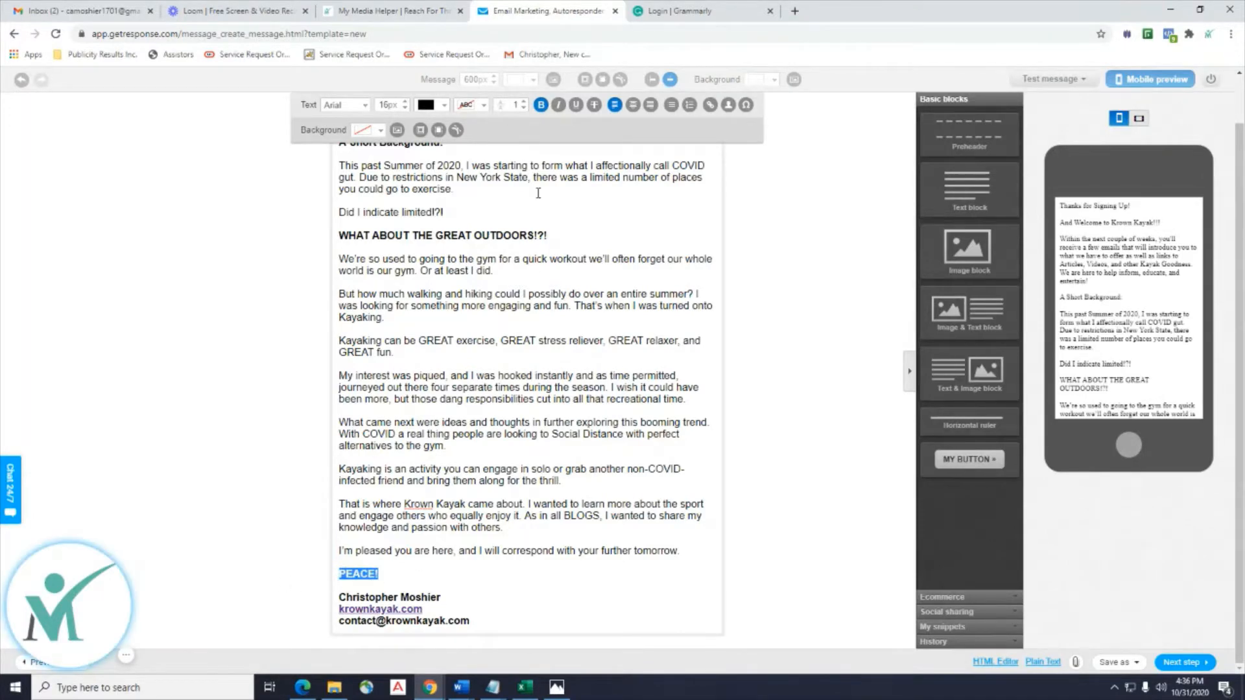
left_click(541, 105)
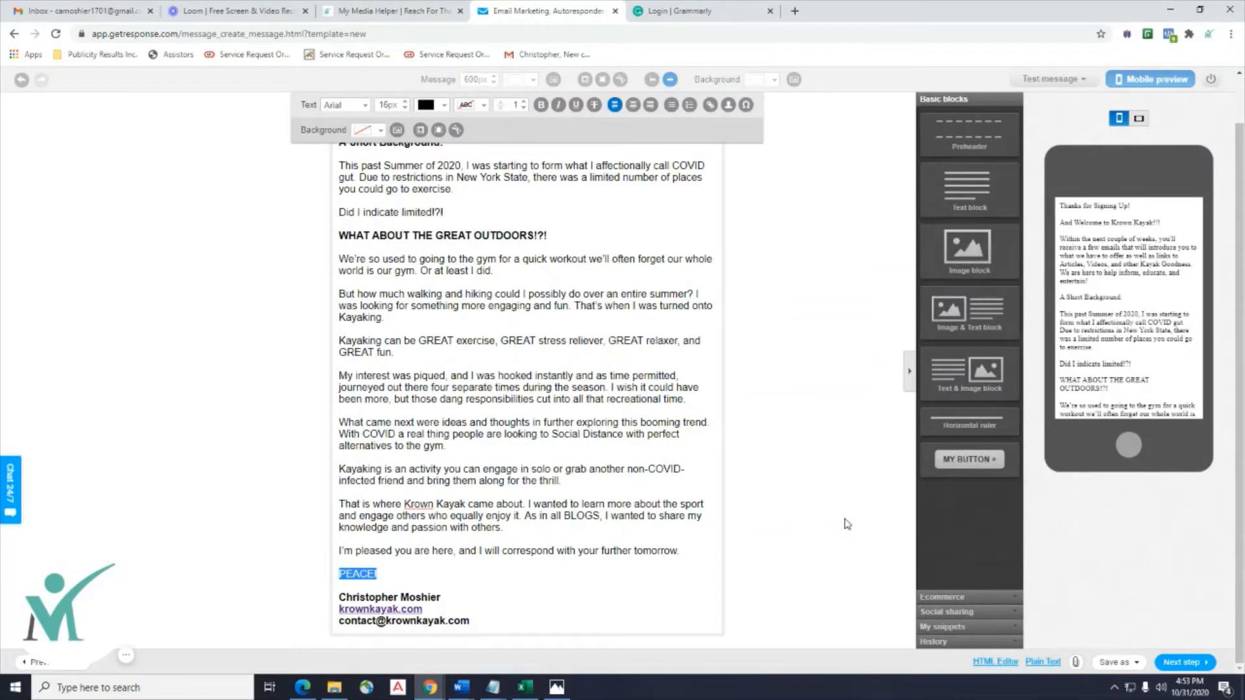
Review the finished welcome email, then switch to the Grammarly Member Login page.
left_click(584, 566)
mouse_move(405, 573)
left_mouse_down()
mouse_move(344, 574)
mouse_move(401, 572)
left_mouse_up()
scroll(471, 413, "up", 1)
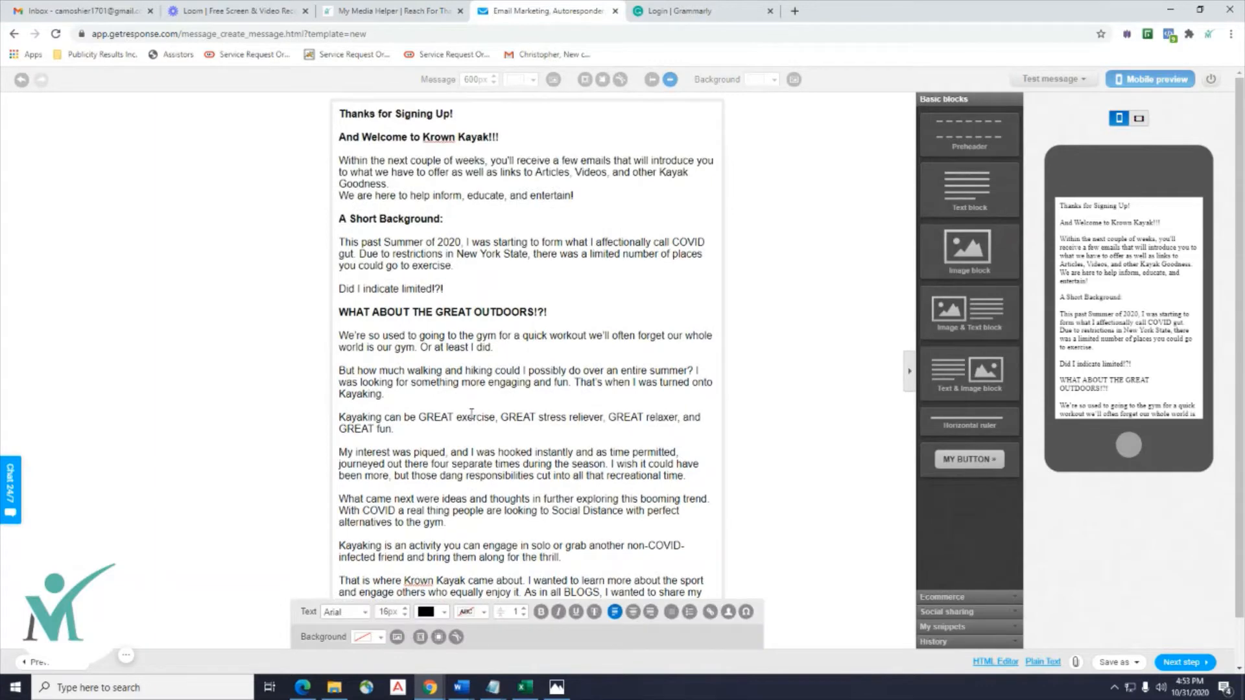
scroll(472, 413, "down", 1)
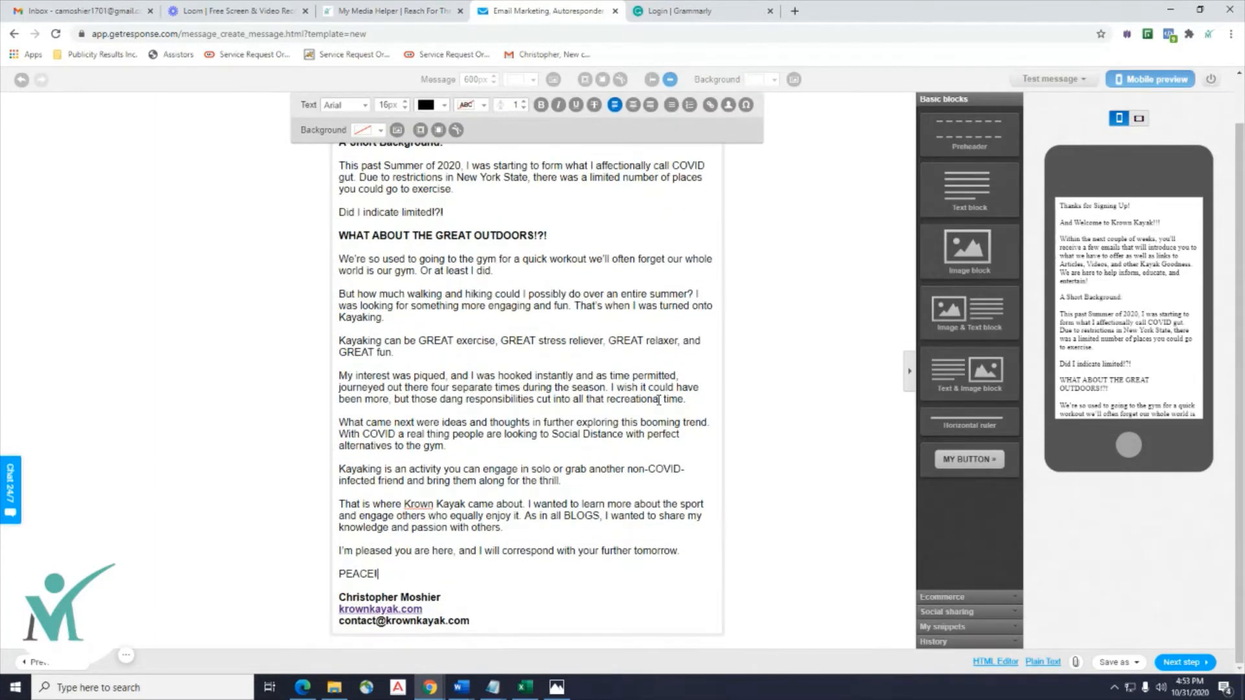
scroll(659, 400, "up", 1)
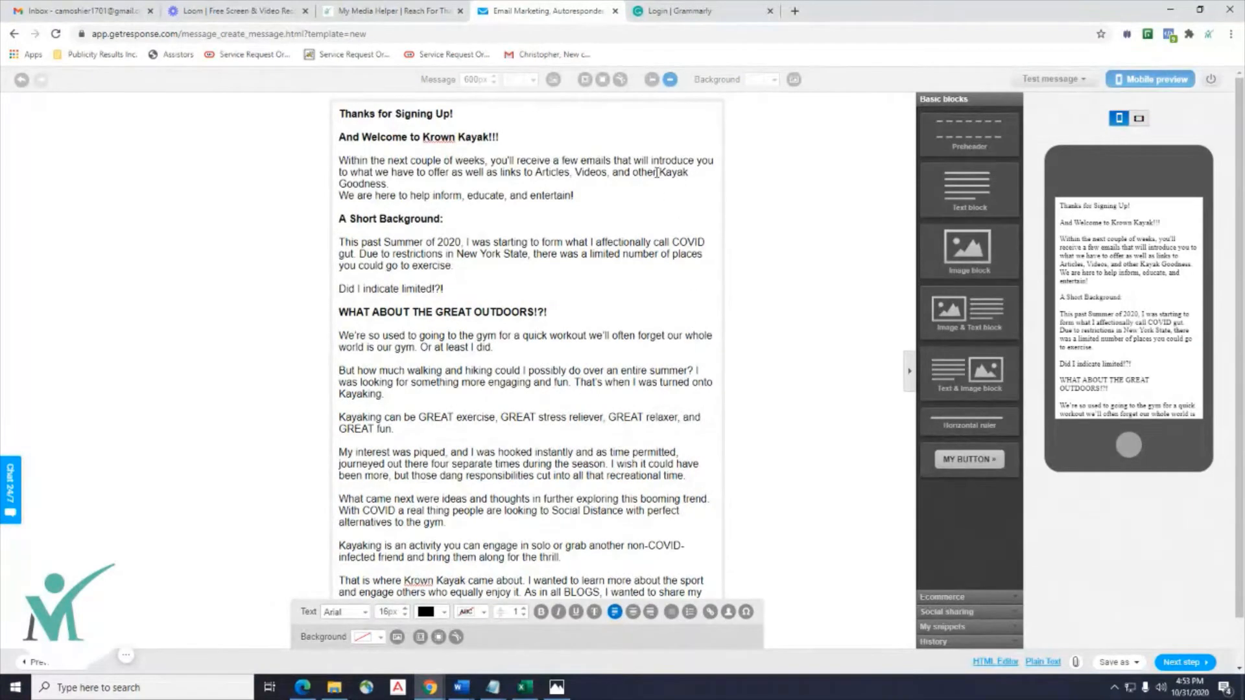
left_click(678, 13)
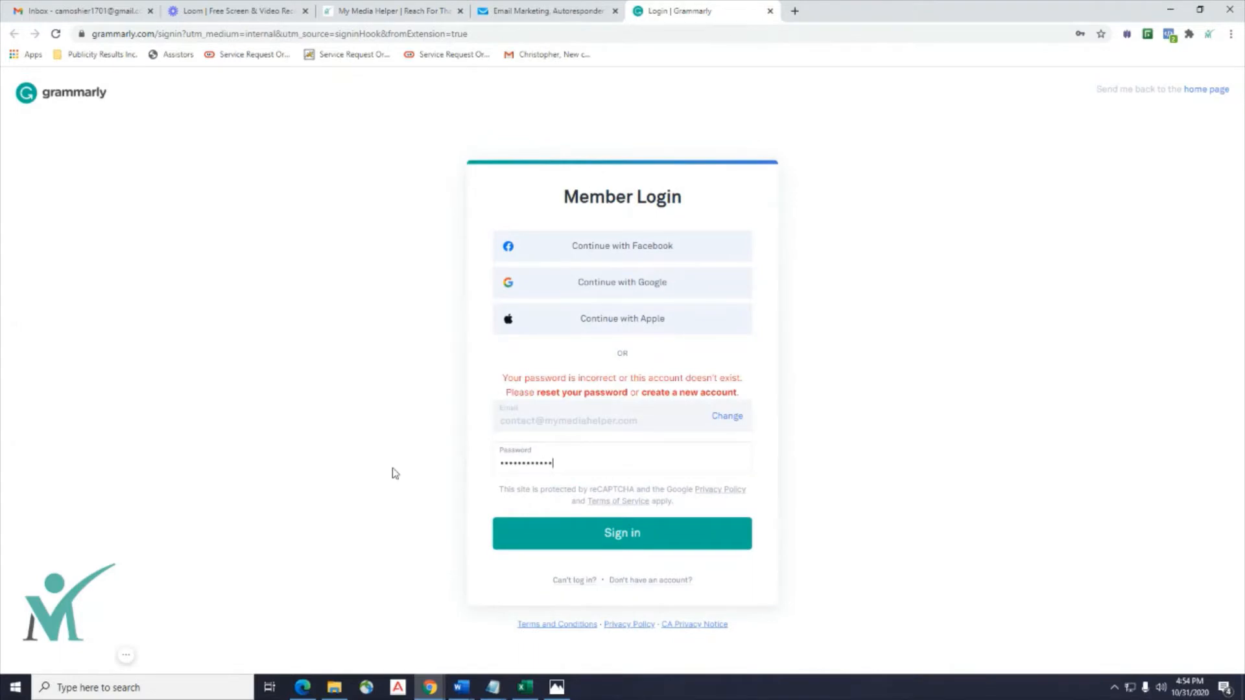
Sign in to Grammarly with the business Google account and save the password.
left_click(574, 529)
left_click(630, 289)
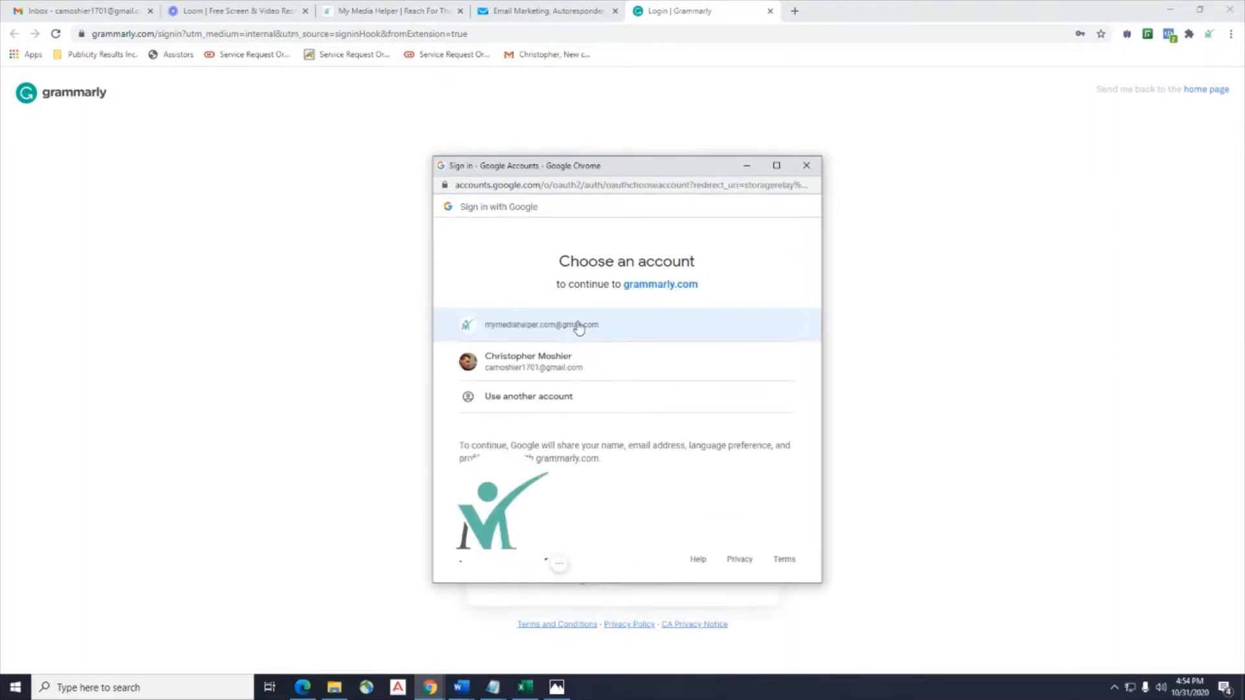
left_click(578, 326)
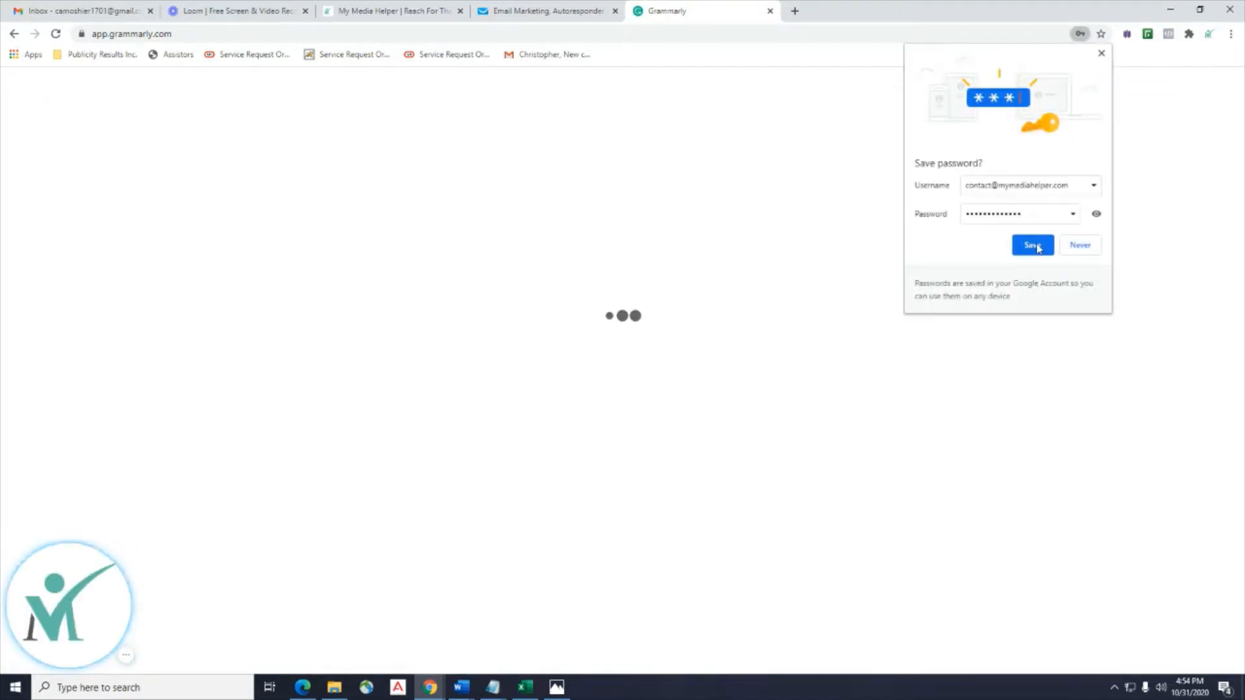
left_click(1028, 244)
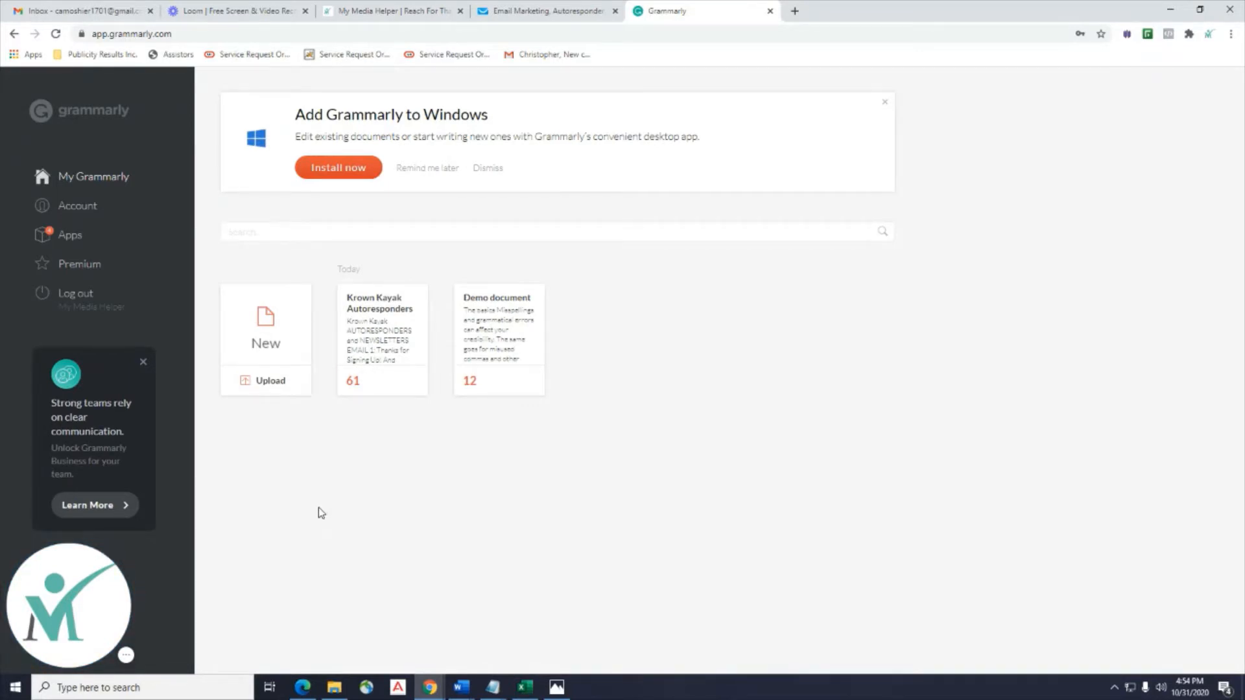
Upload 'My Media Helper - Lesson 8 - AutoResponders' from Desktop > Media into Grammarly.
left_click(267, 356)
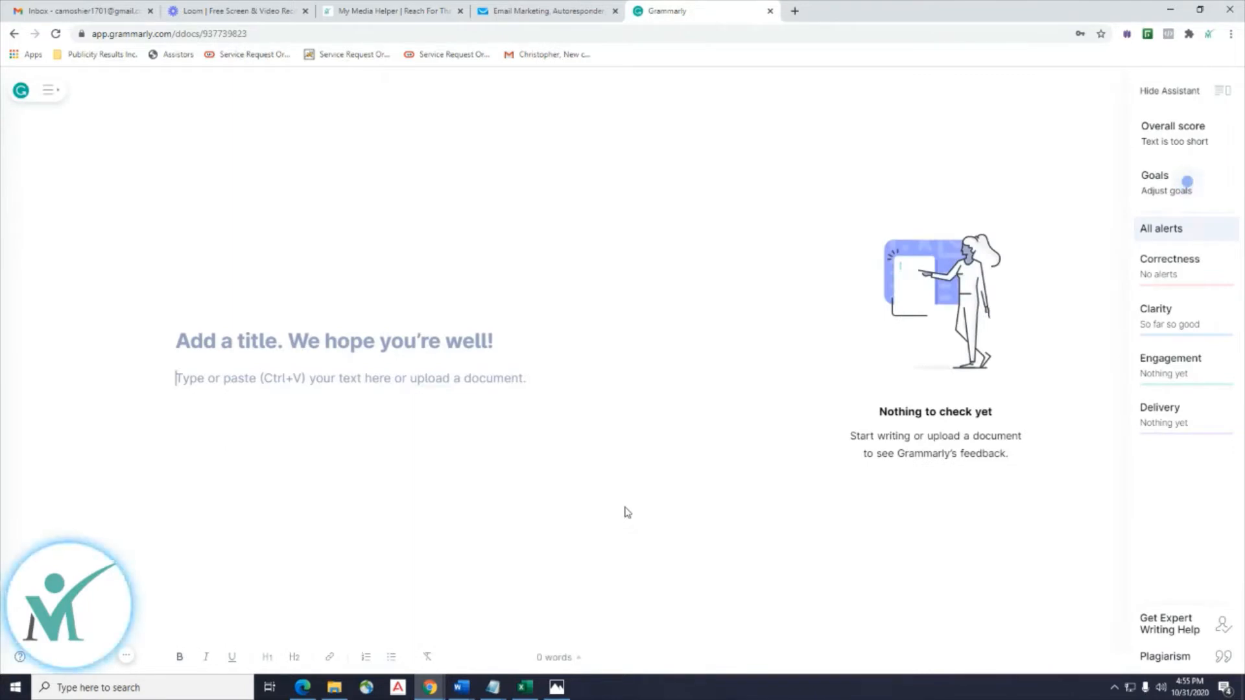
left_click(52, 99)
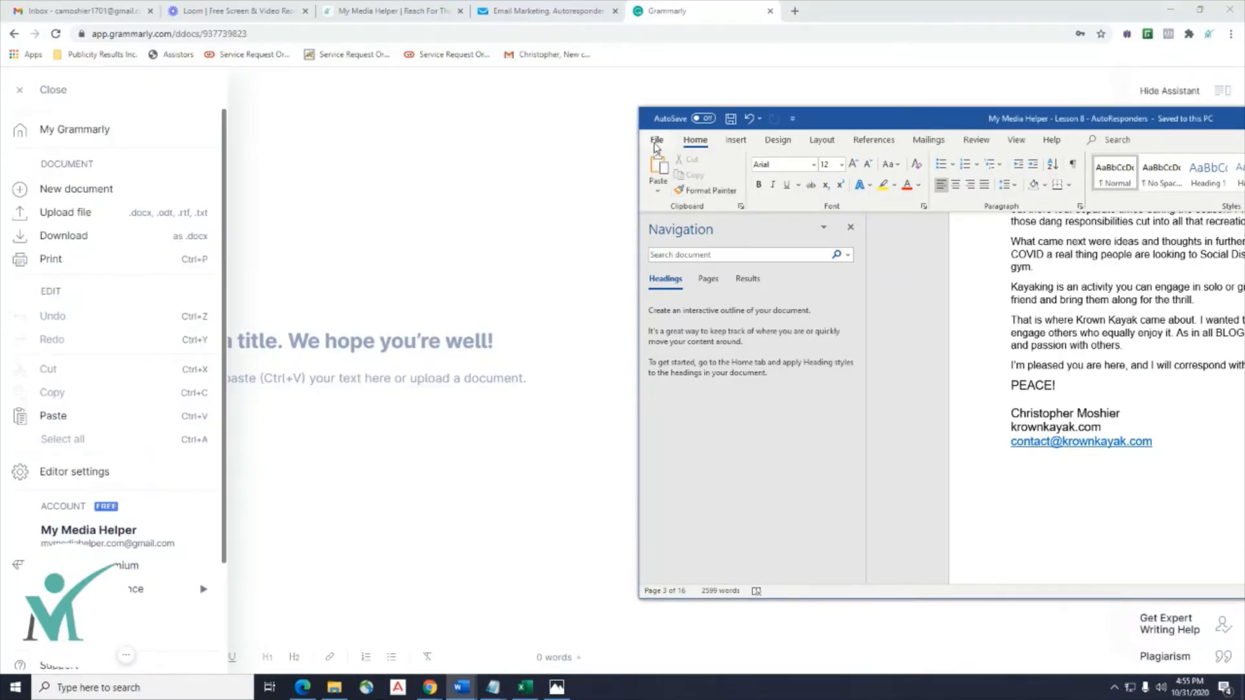
left_click(657, 144)
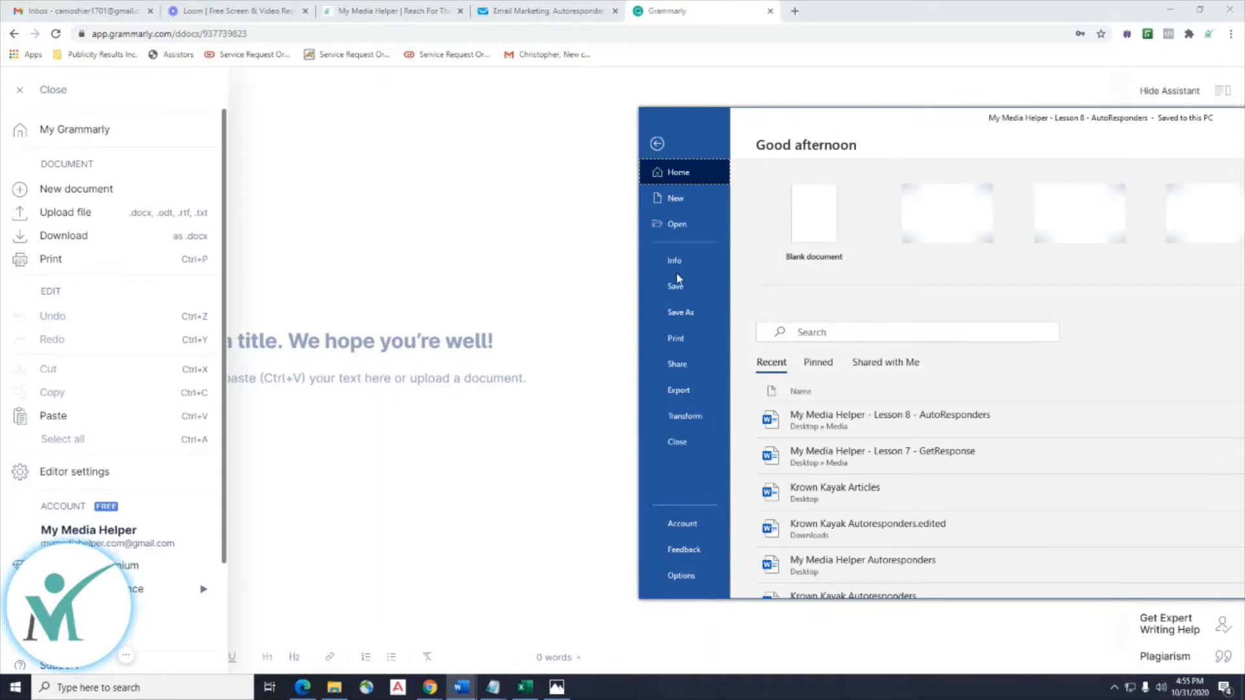
left_click(675, 287)
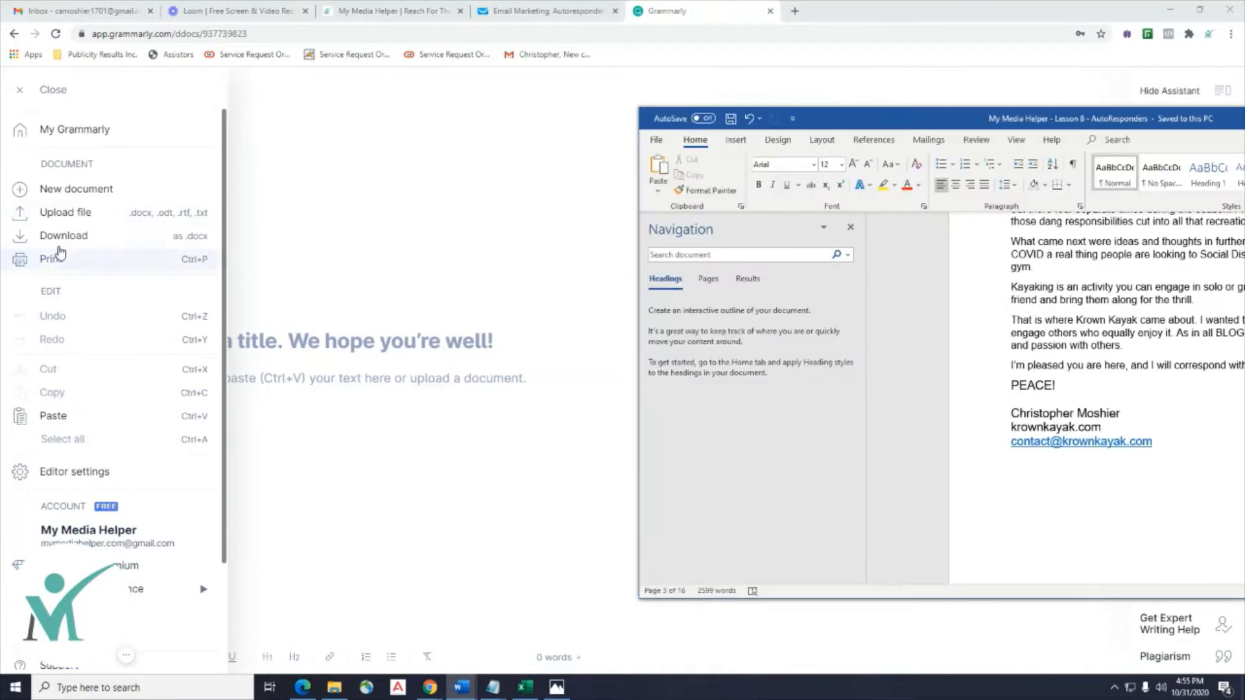
left_click(65, 220)
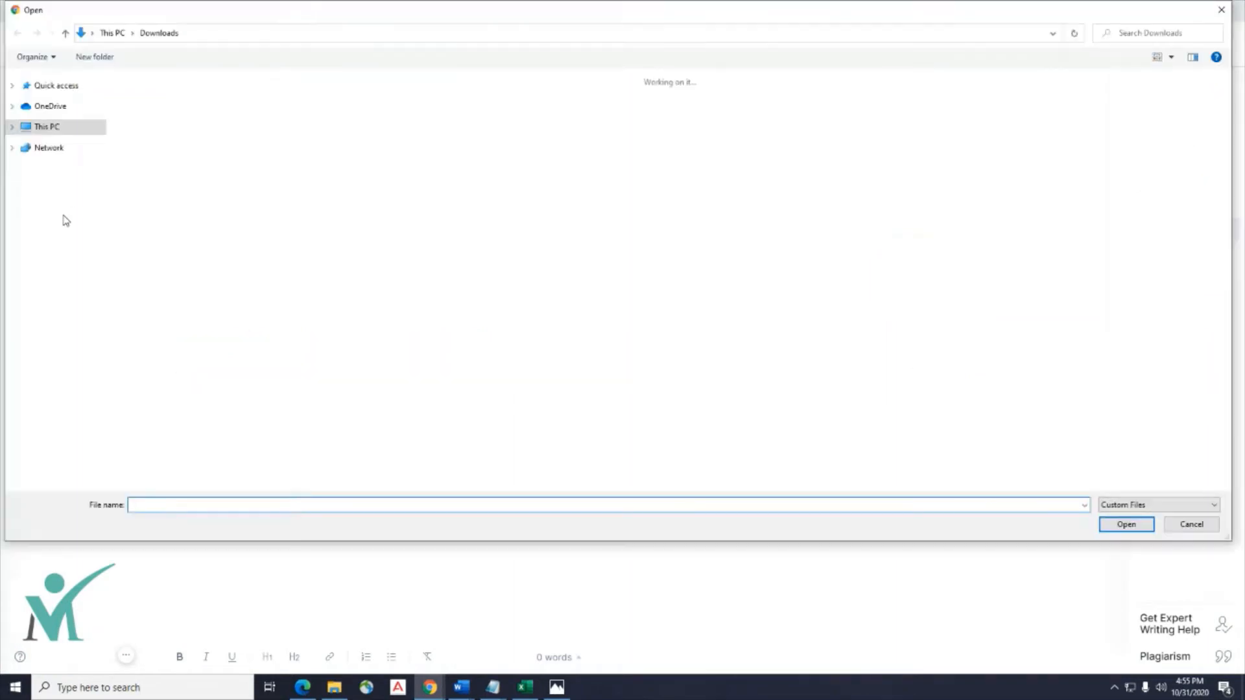
left_click(53, 161)
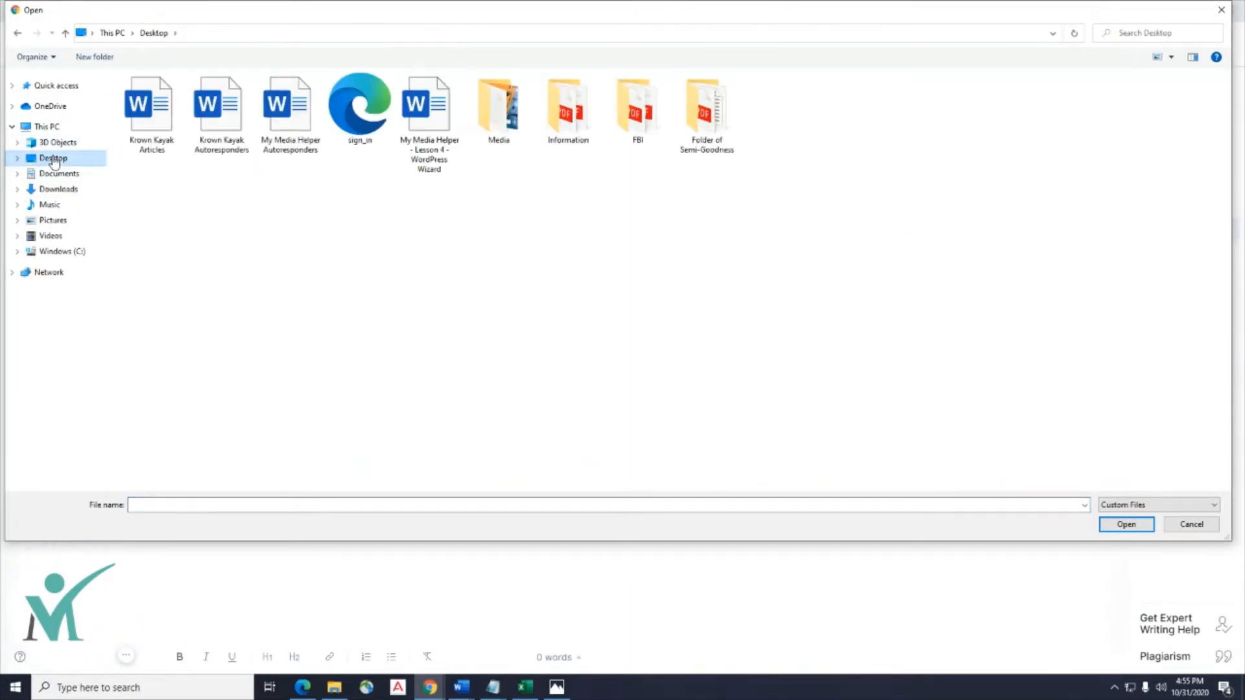
double_click(528, 131)
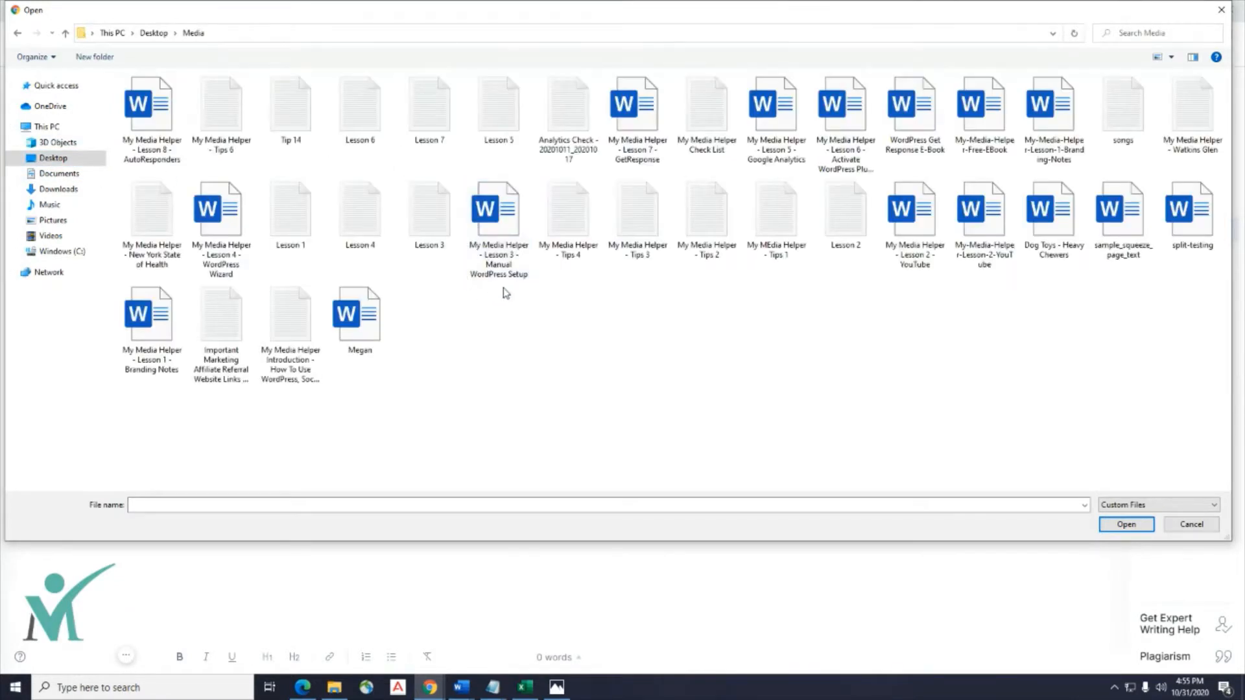
left_click(151, 122)
double_click(150, 122)
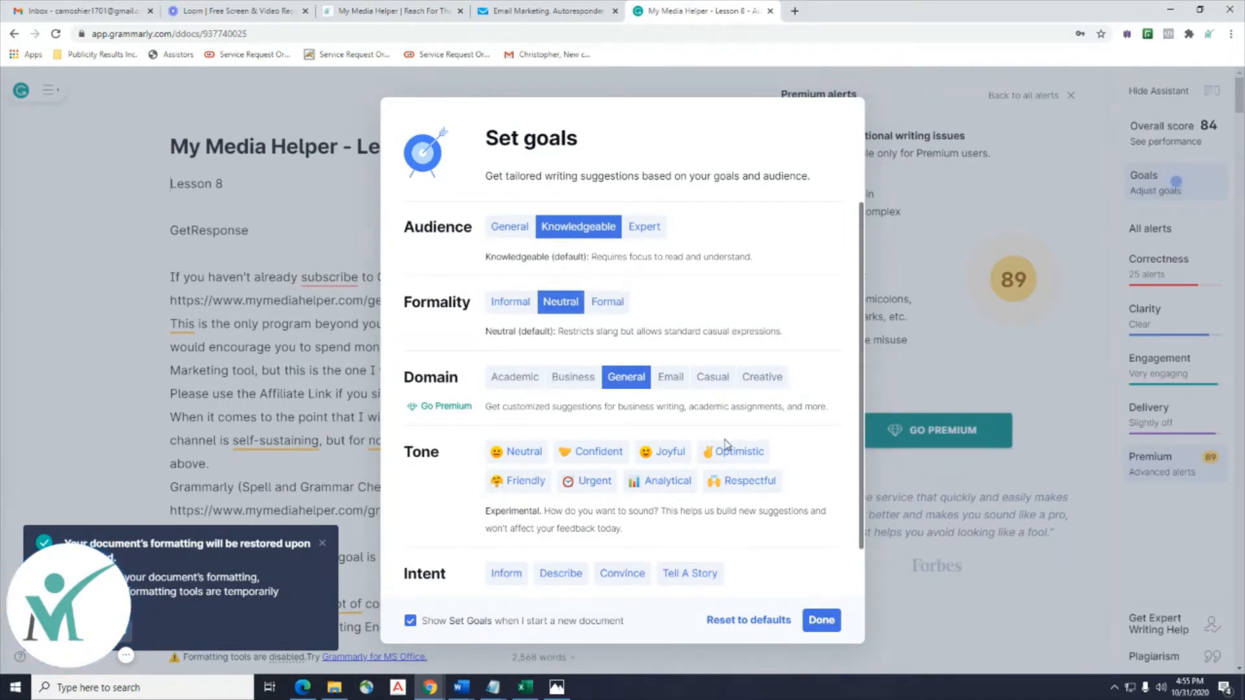
Set goals to Confident, Joyful and Optimistic tones with Inform and Tell A Story intents.
left_click(589, 457)
left_click(663, 456)
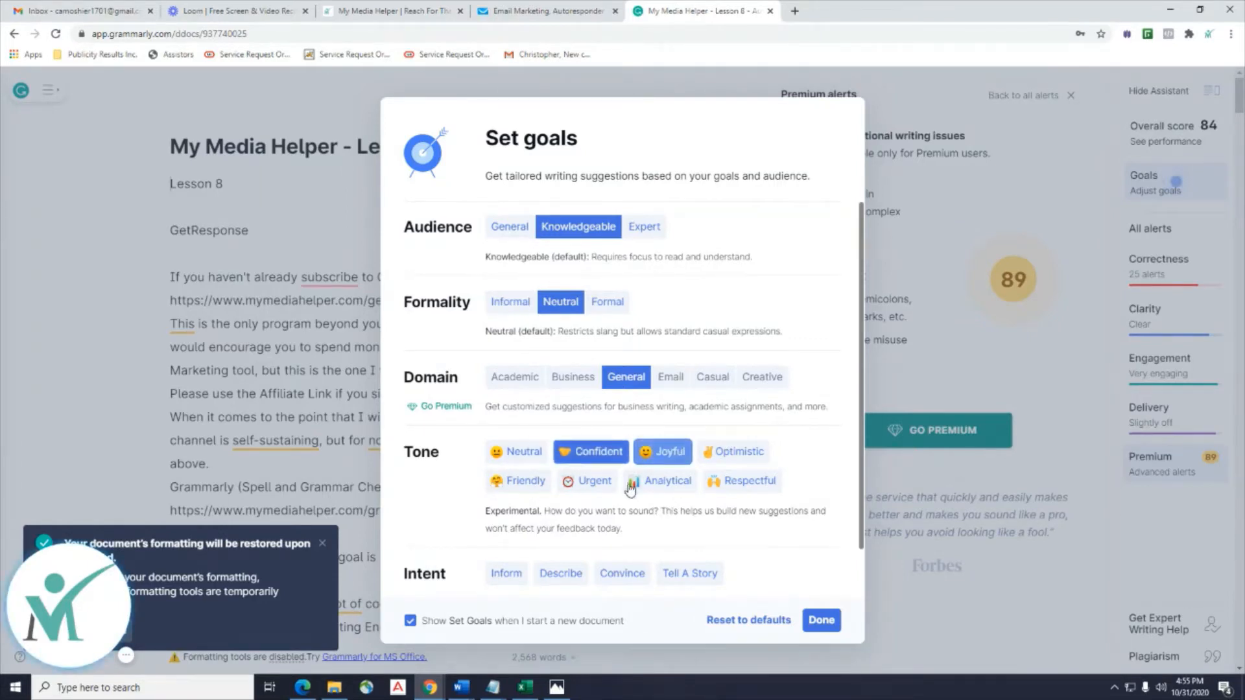
left_click(733, 457)
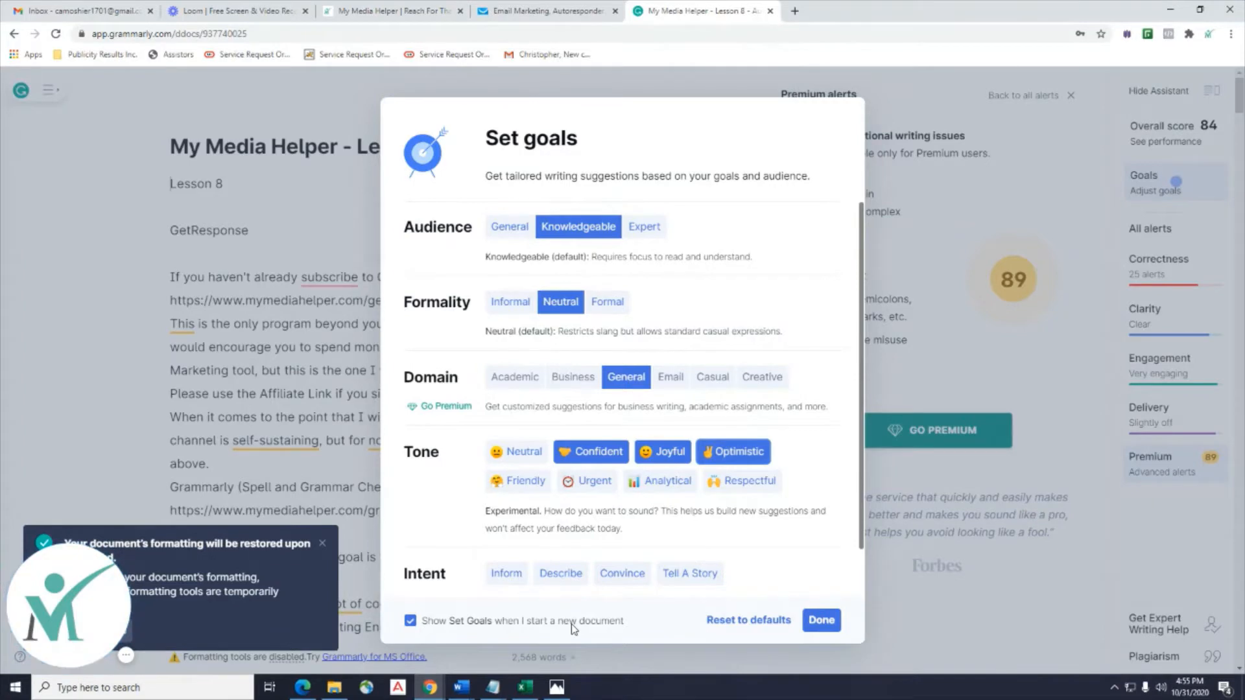
left_click(508, 577)
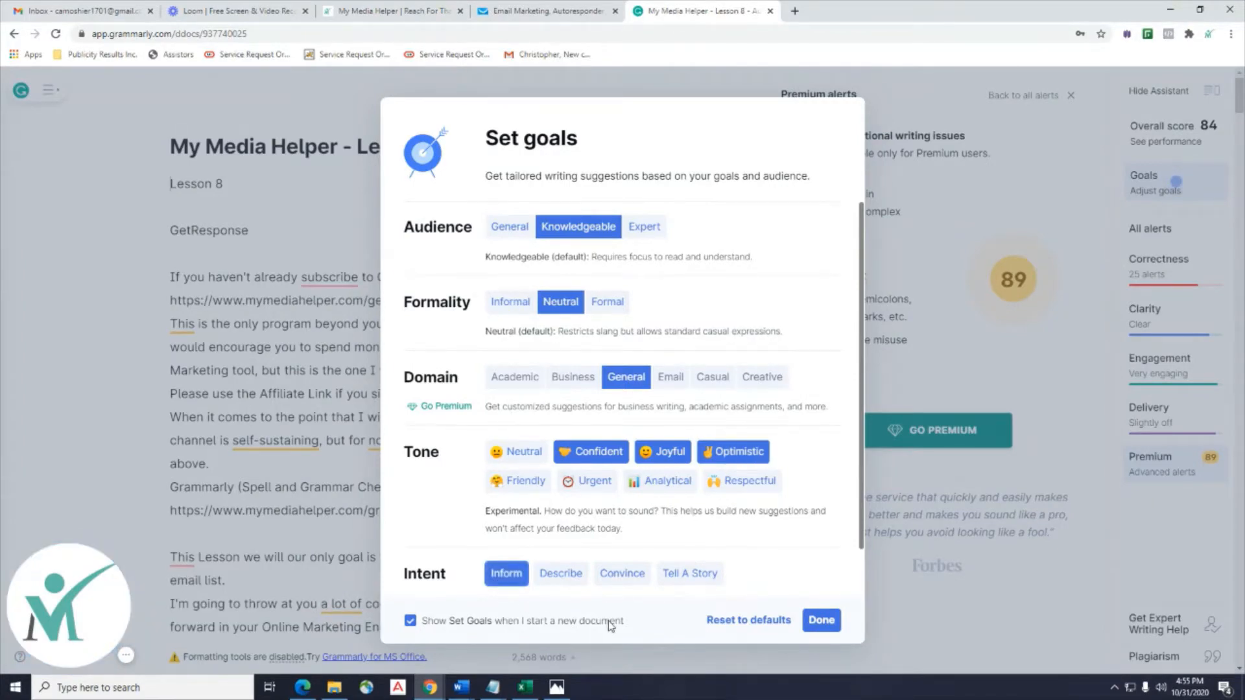
left_click(691, 576)
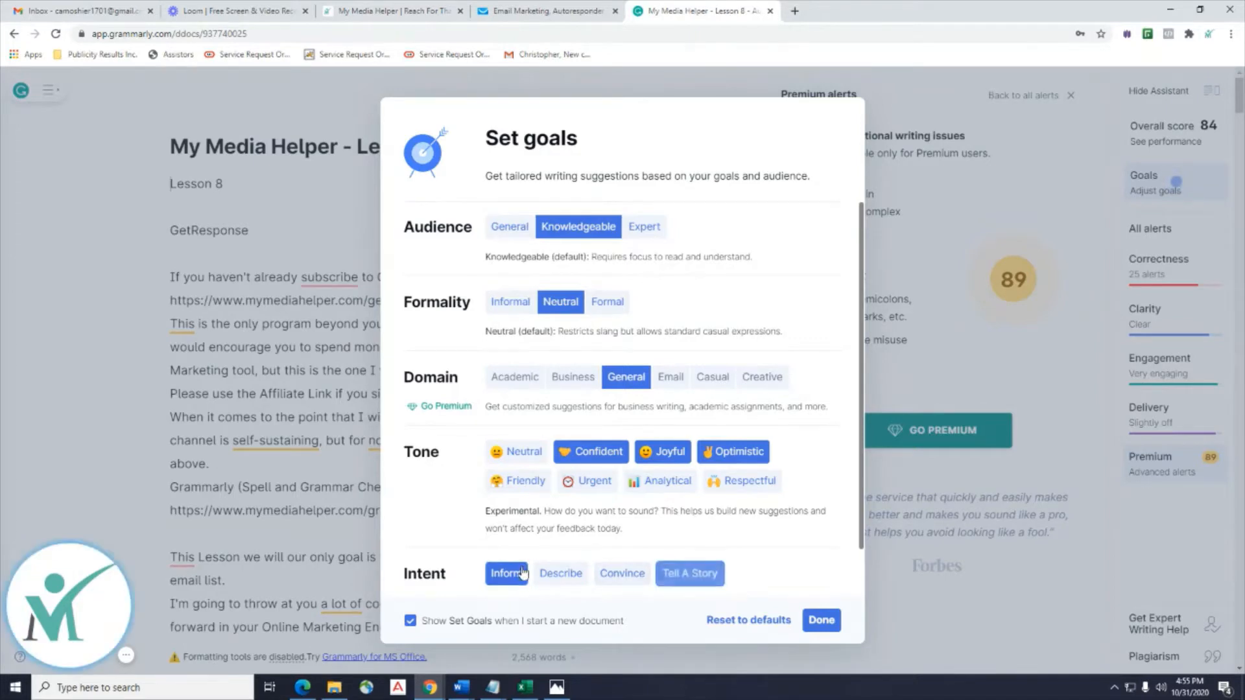
left_click(823, 621)
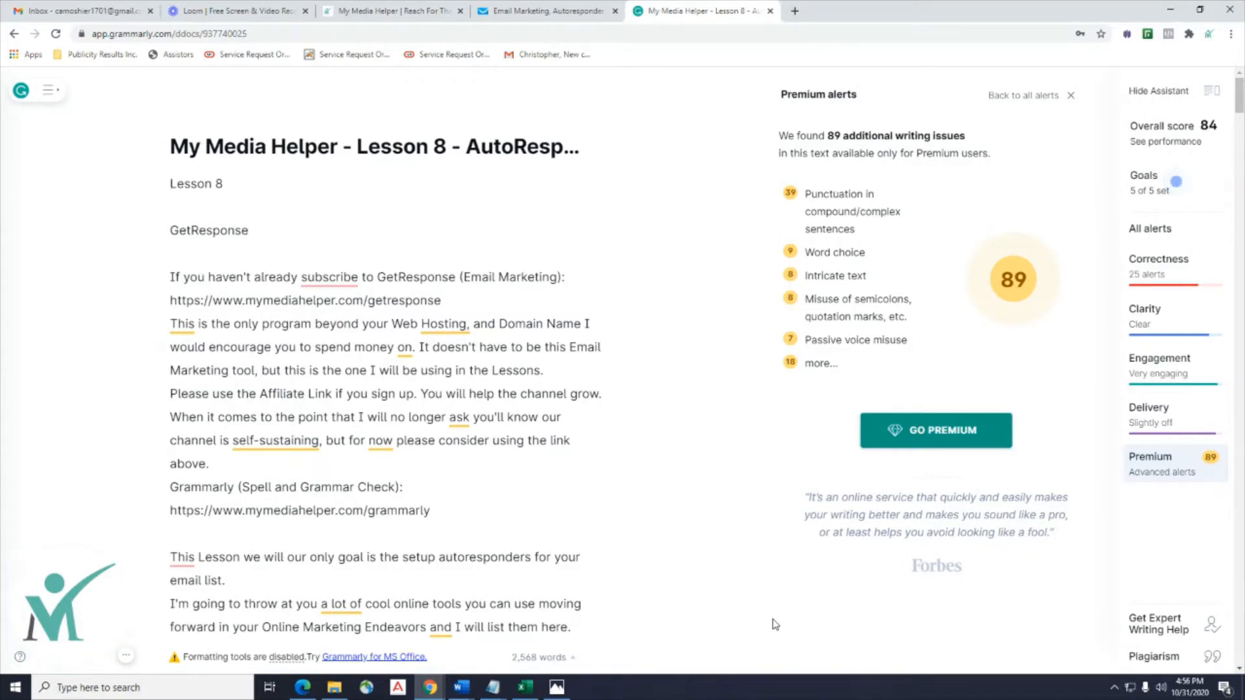
Accept corrections changing 'subscribe' to 'subscribed', 'This' to 'In this', and adding a comma after 'Lesson'.
left_click(323, 279)
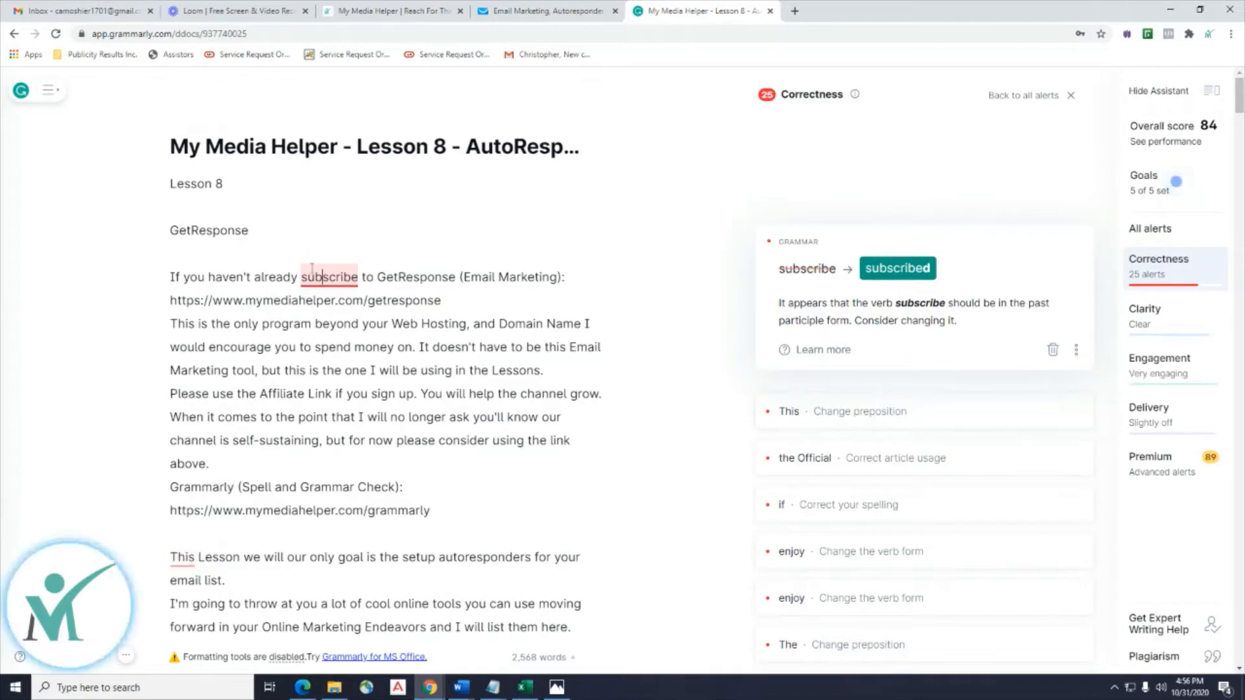
left_click(902, 276)
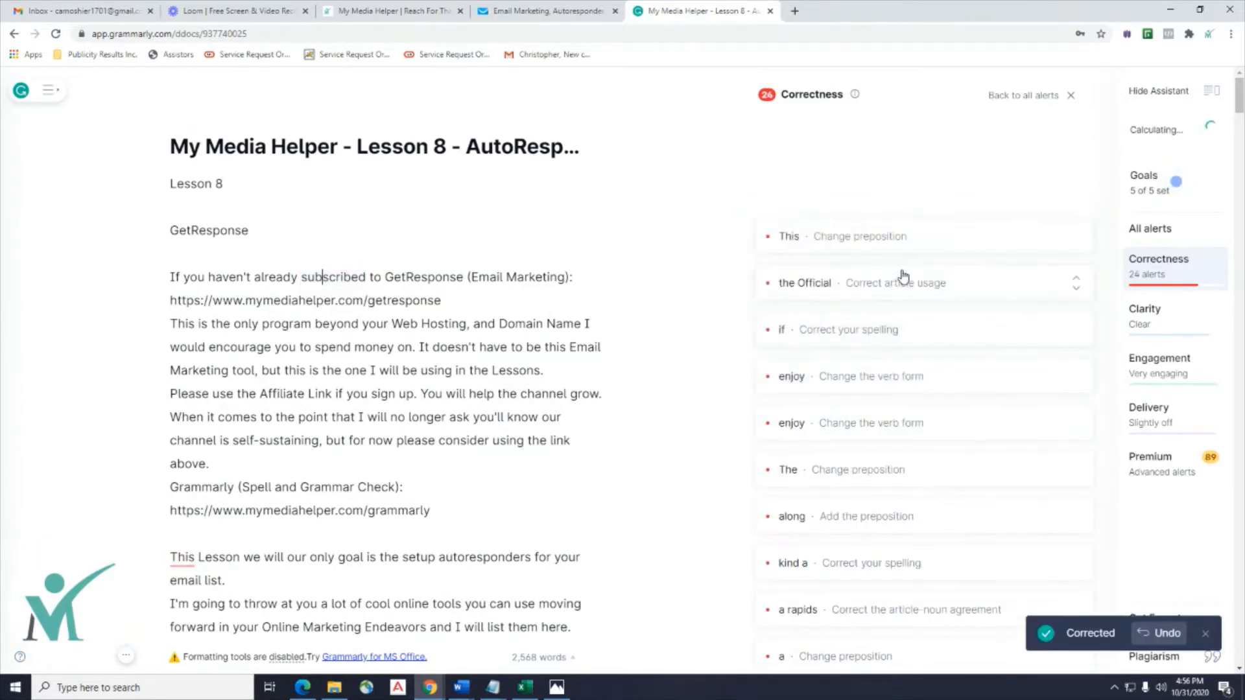
left_click(871, 249)
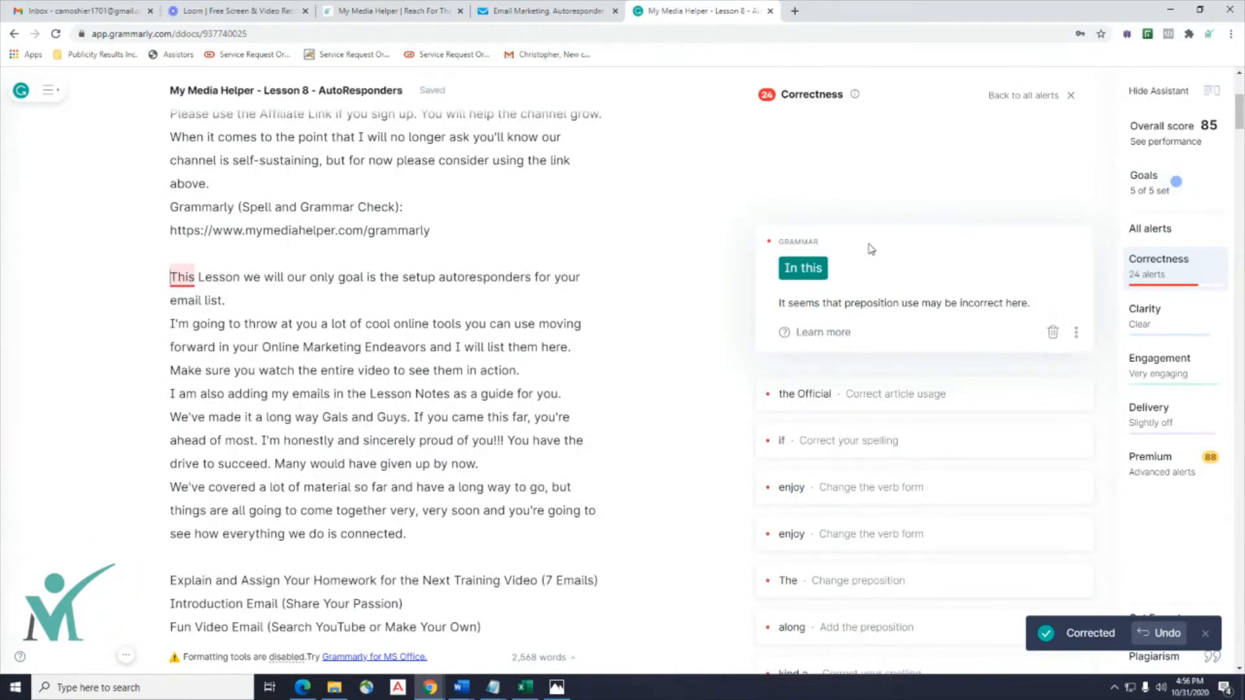
scroll(264, 283, "down", 4)
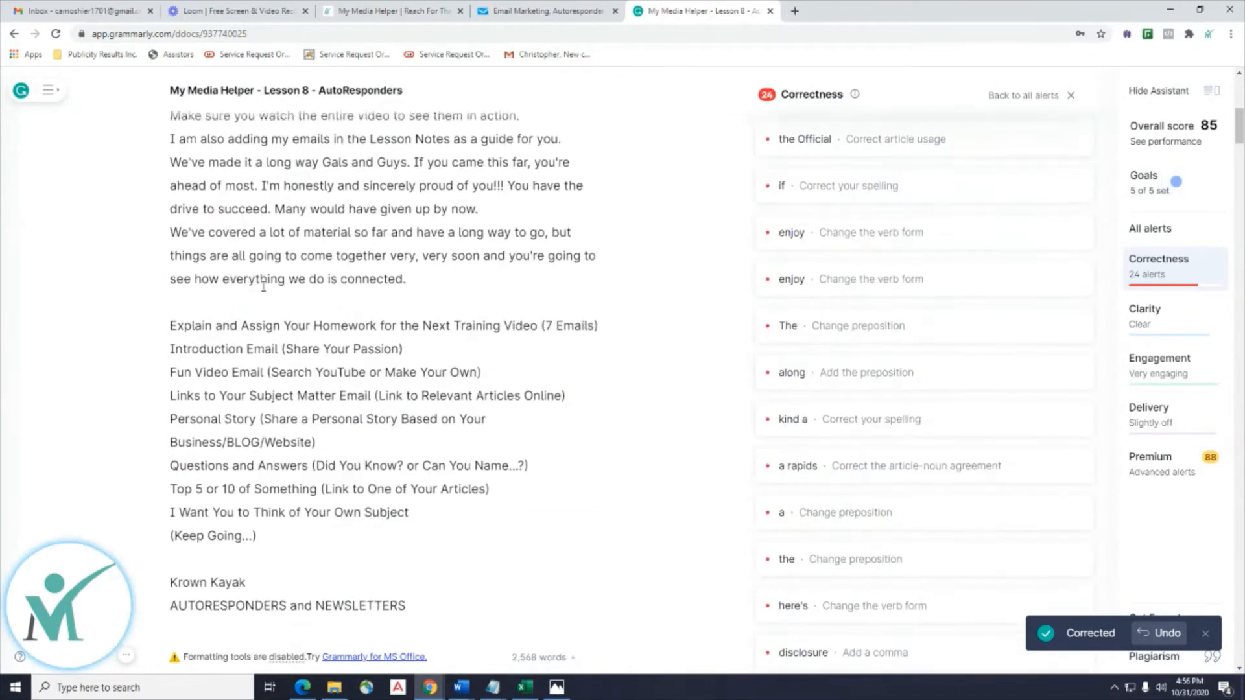
scroll(260, 284, "up", 4)
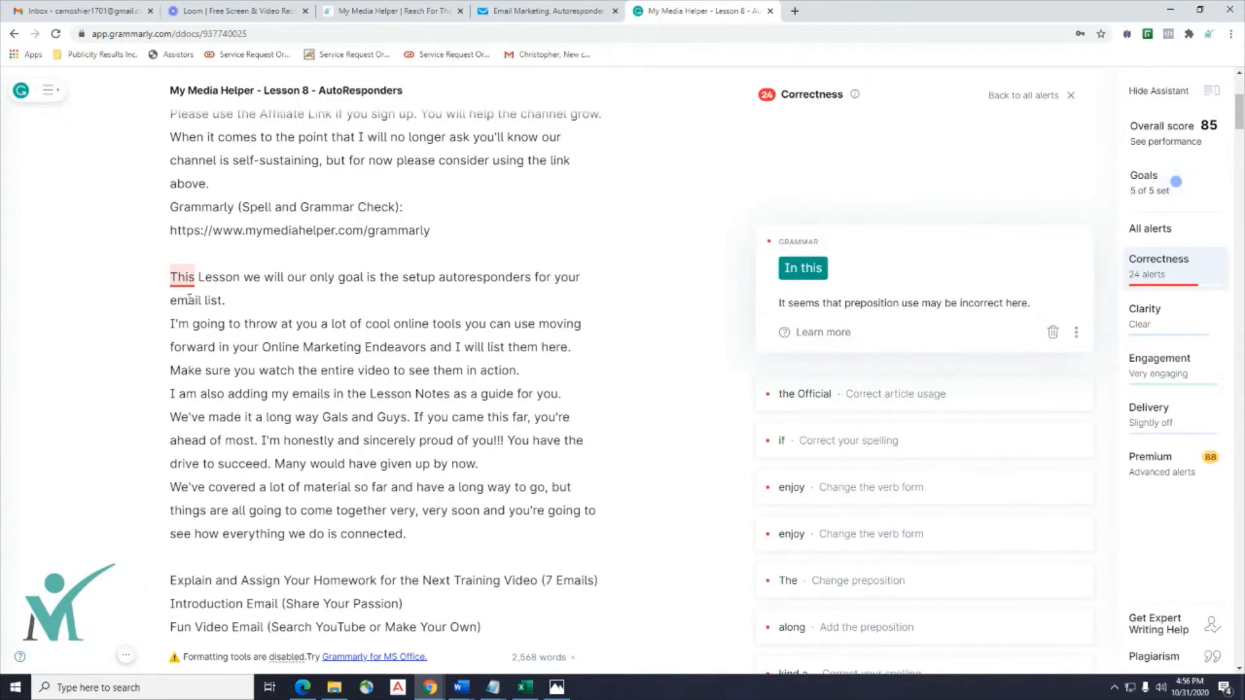
left_click(799, 273)
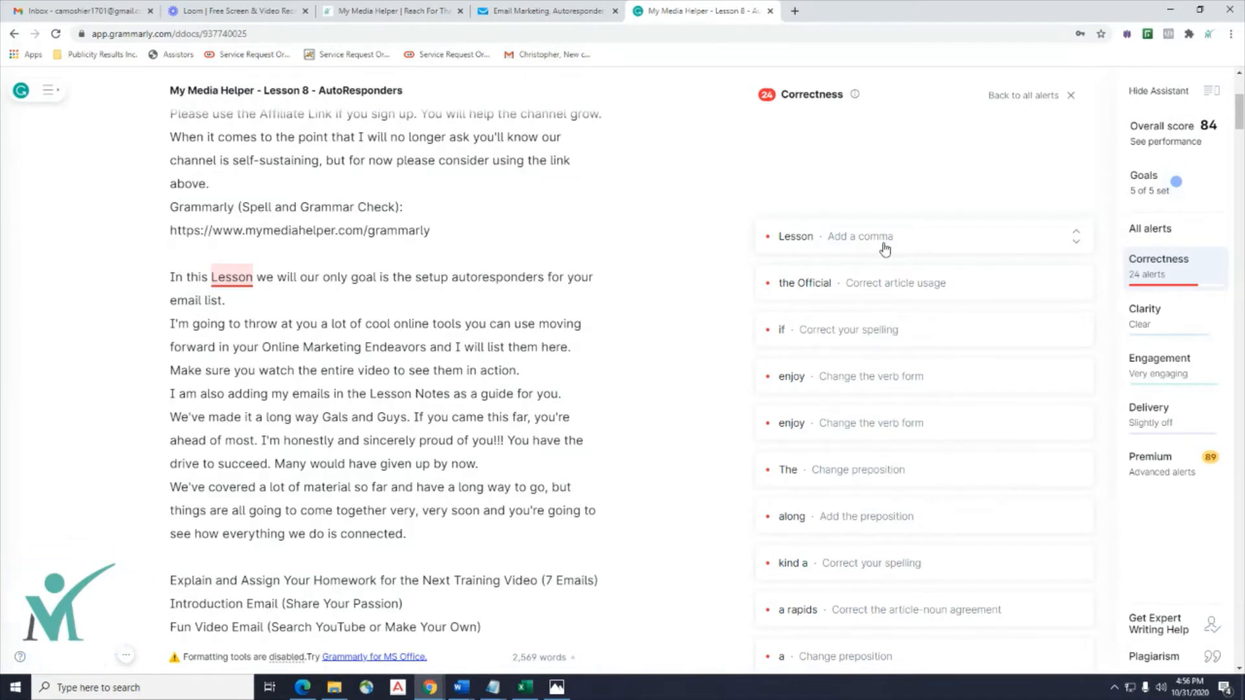
left_click(886, 249)
left_click(806, 266)
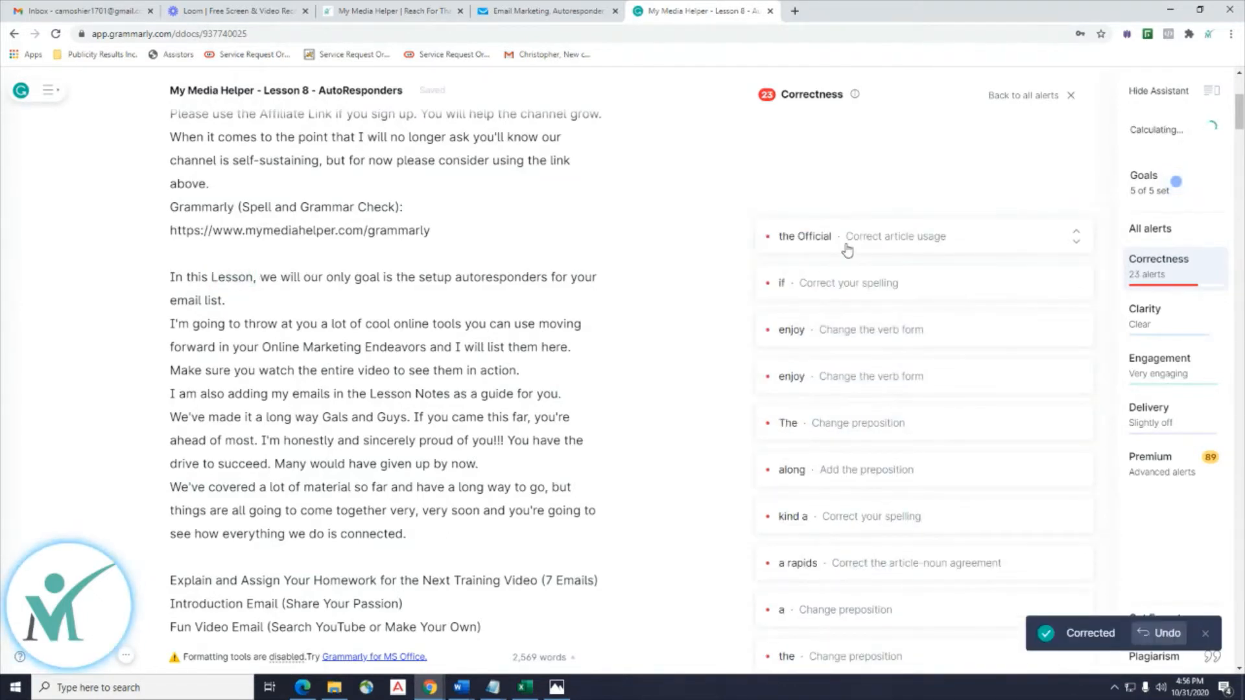
Report the article suggestion on 'the Official' as incorrect.
left_click(848, 251)
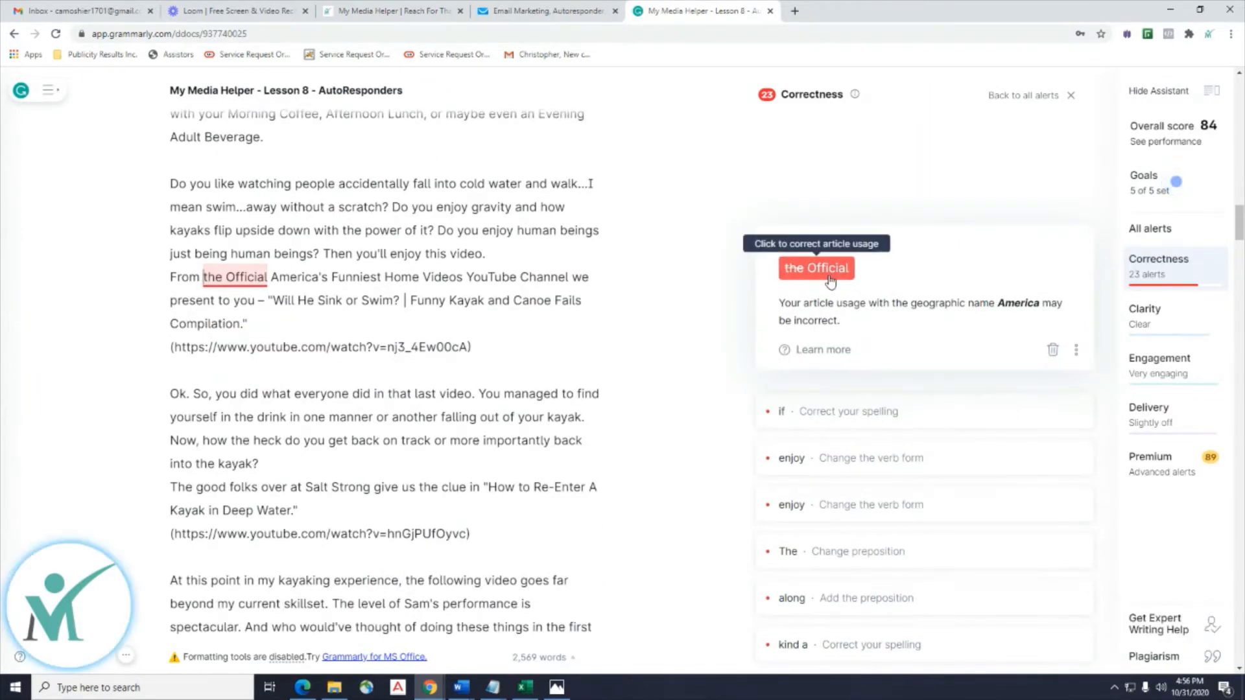
left_click(1076, 351)
left_click(1021, 386)
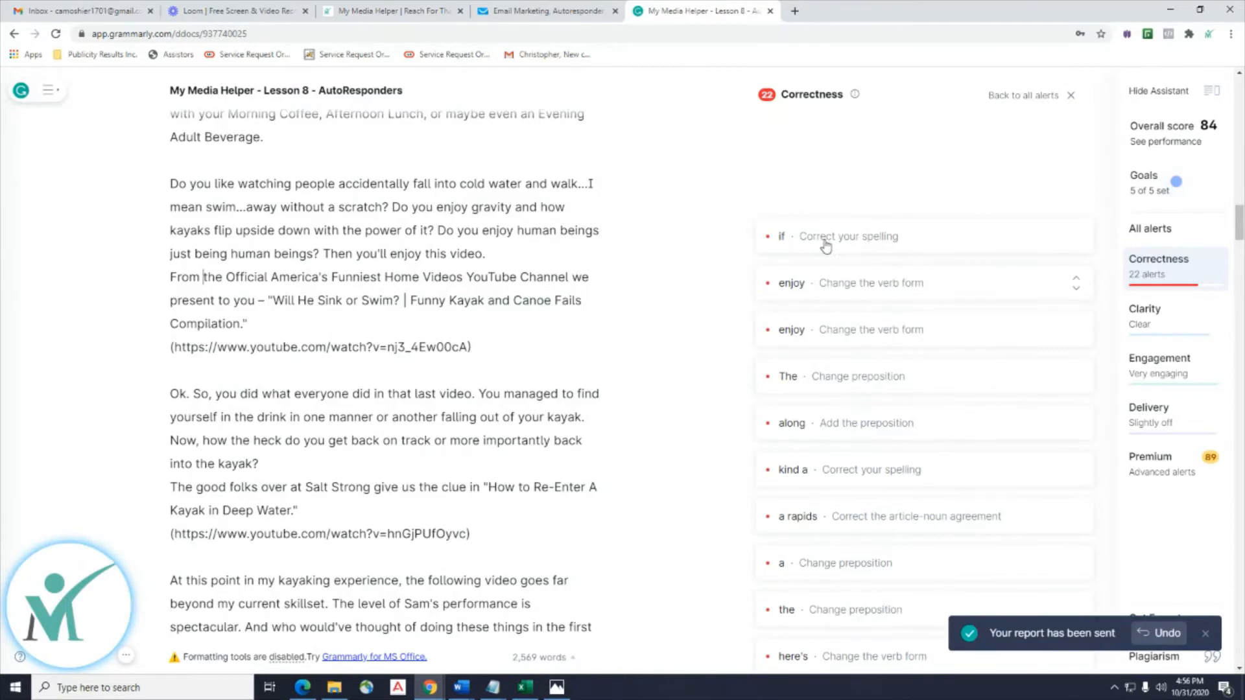
Review the remaining alerts and download the Lesson 8 document as a .docx file.
scroll(381, 464, "down", 12)
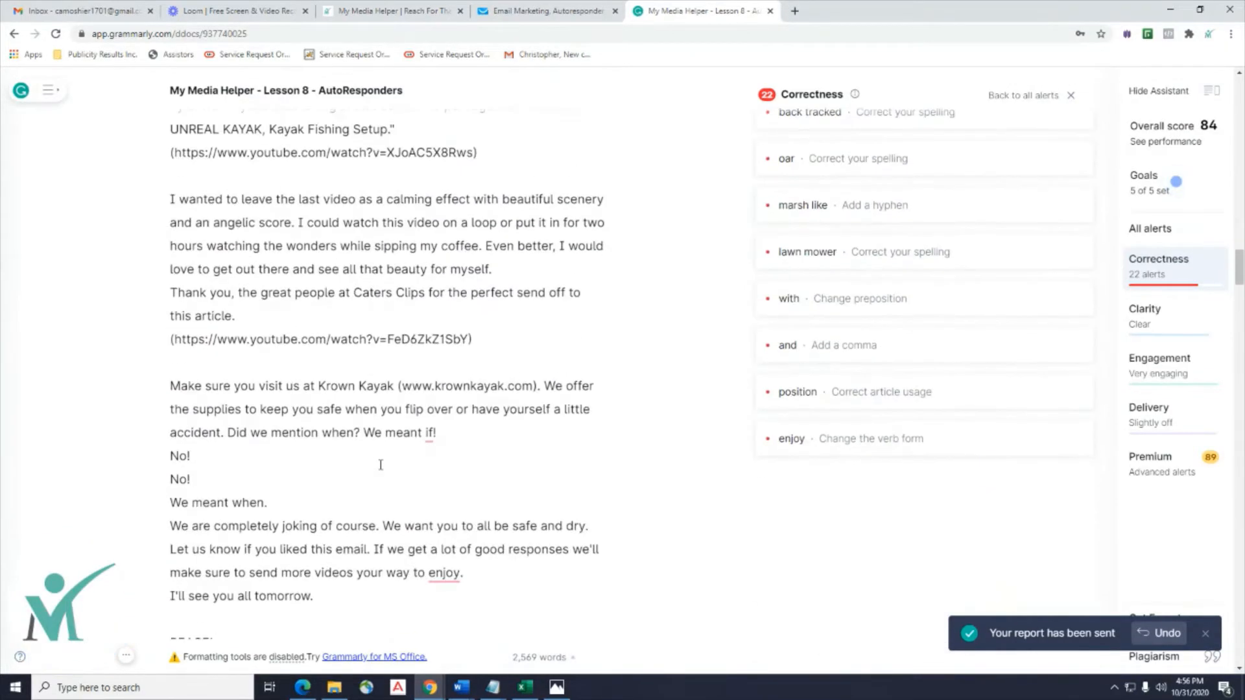
scroll(380, 464, "down", 8)
scroll(384, 454, "up", 3)
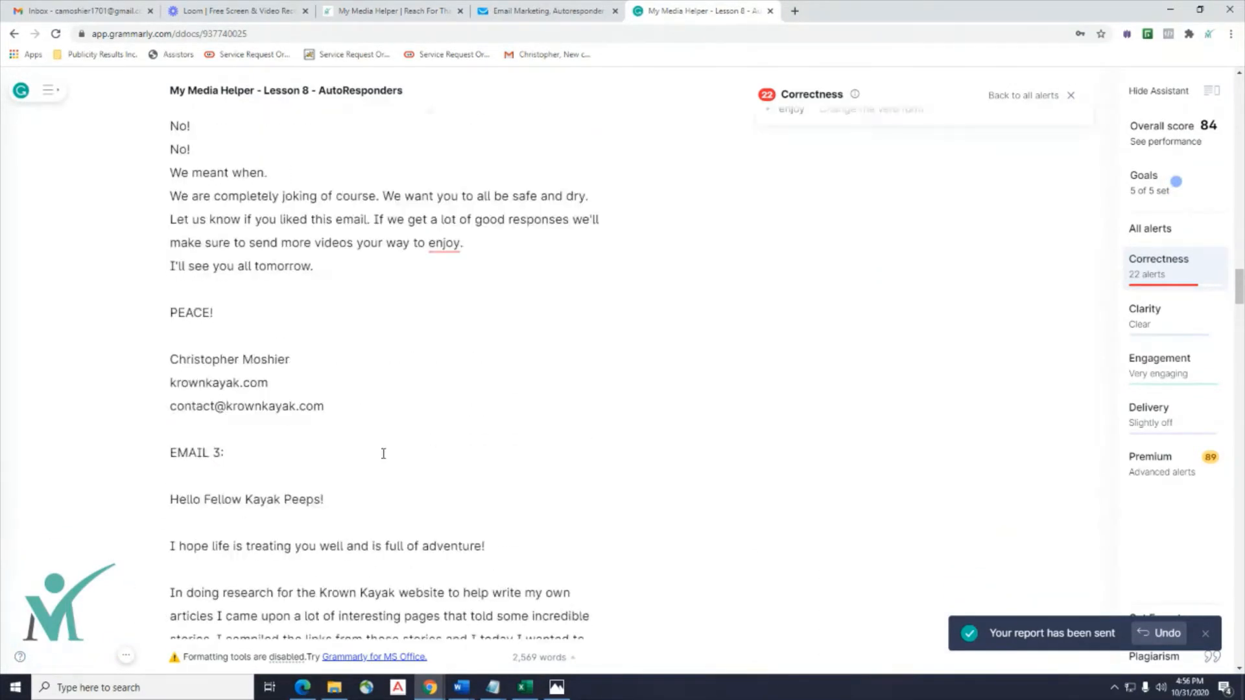
scroll(383, 453, "up", 20)
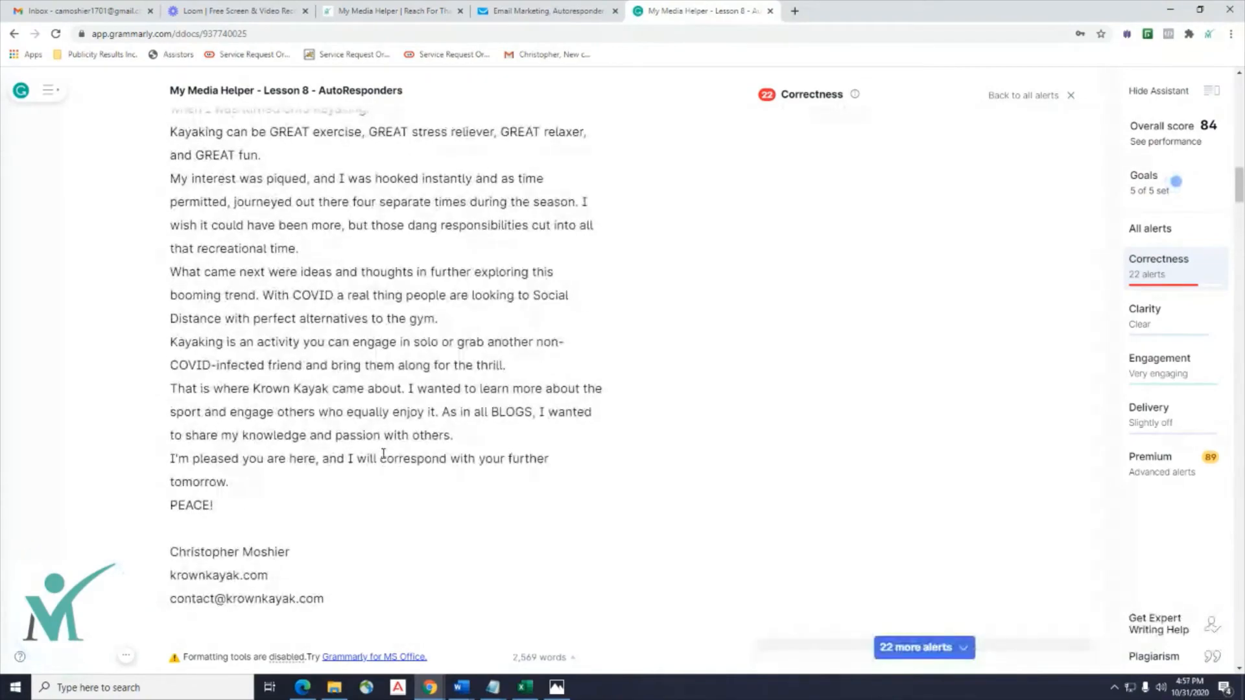
scroll(383, 453, "up", 20)
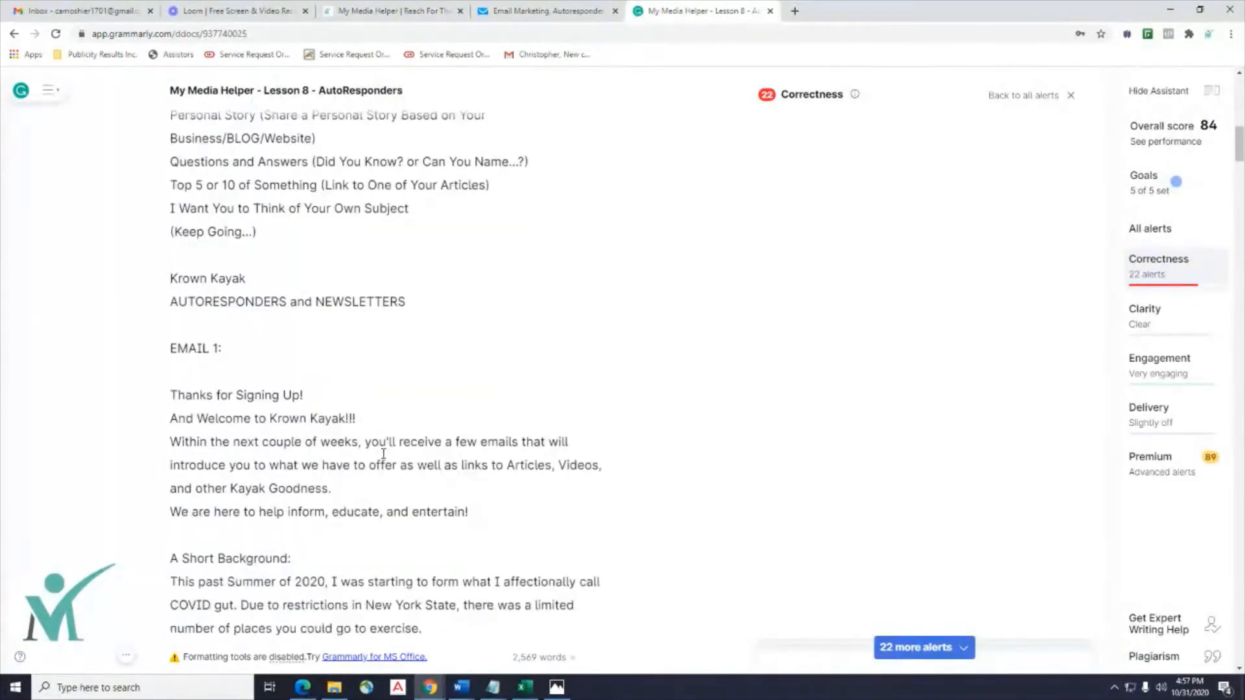
scroll(384, 453, "down", 2)
scroll(383, 454, "up", 12)
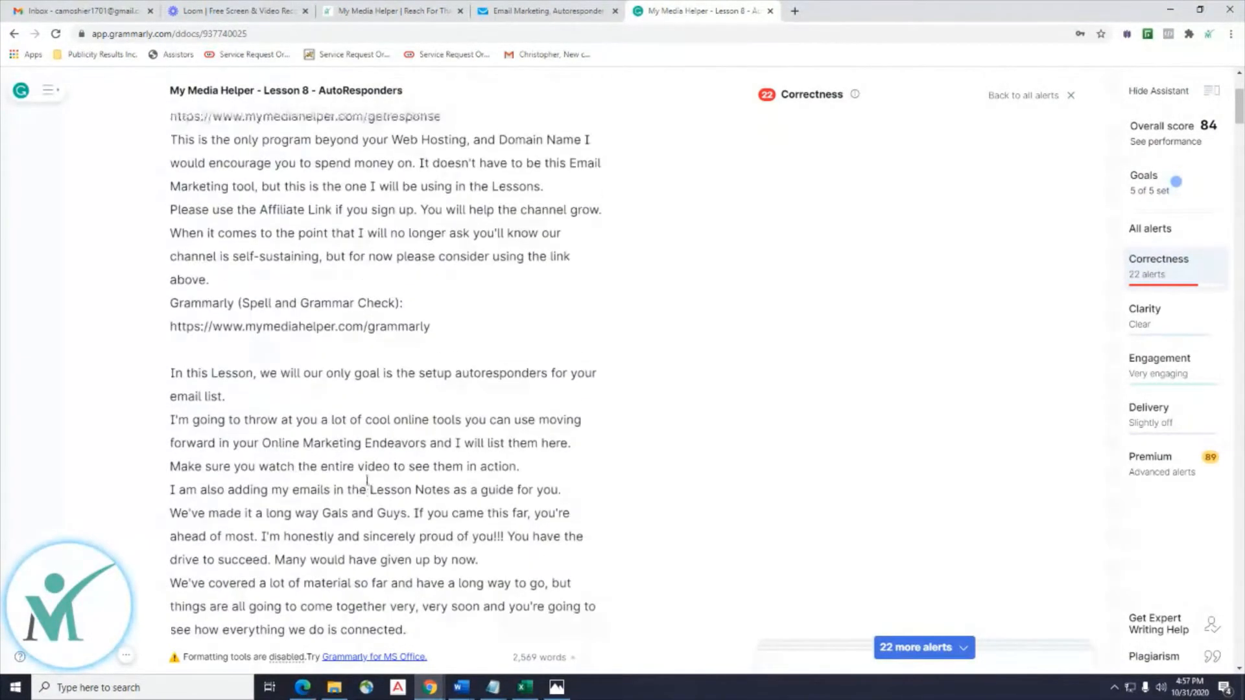
scroll(367, 480, "up", 3)
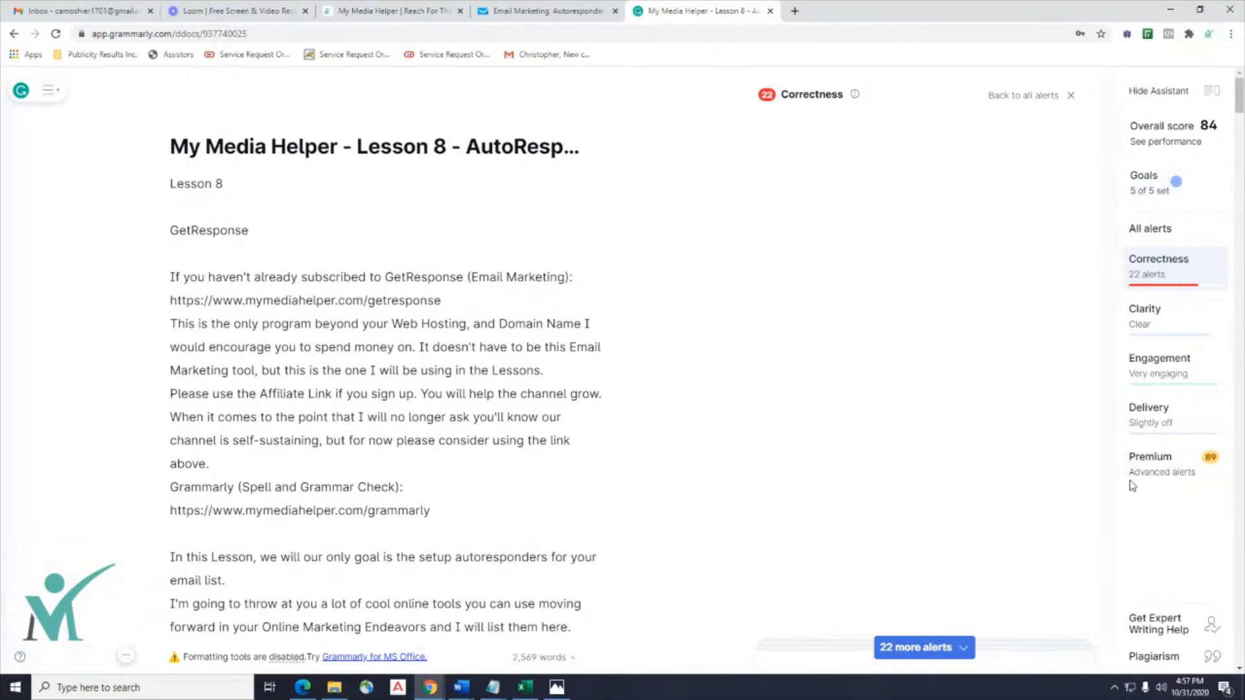
scroll(383, 305, "down", 8)
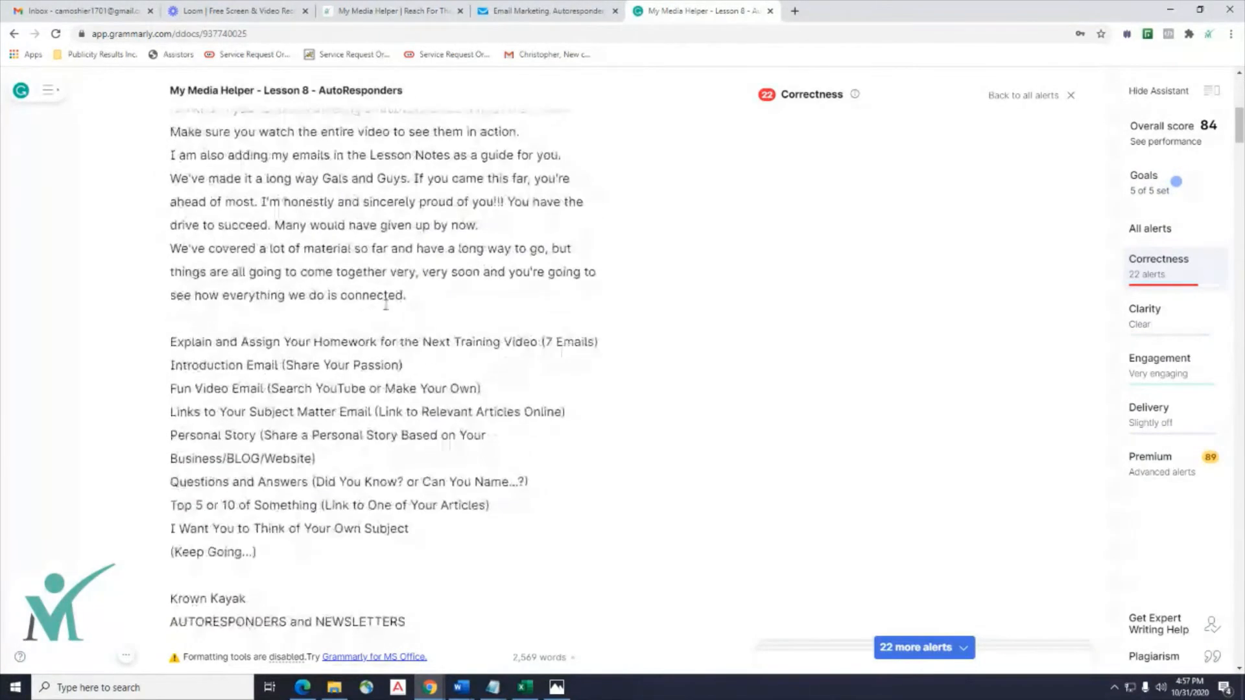
left_click(51, 94)
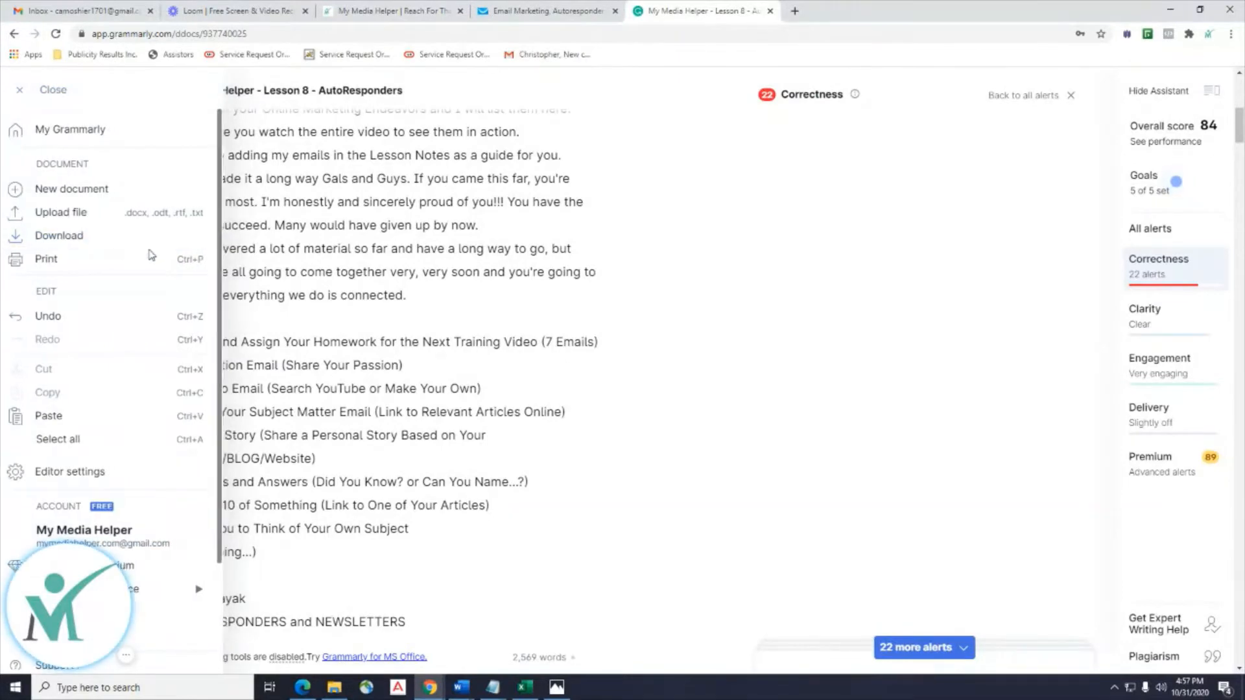
scroll(497, 293, "down", 10)
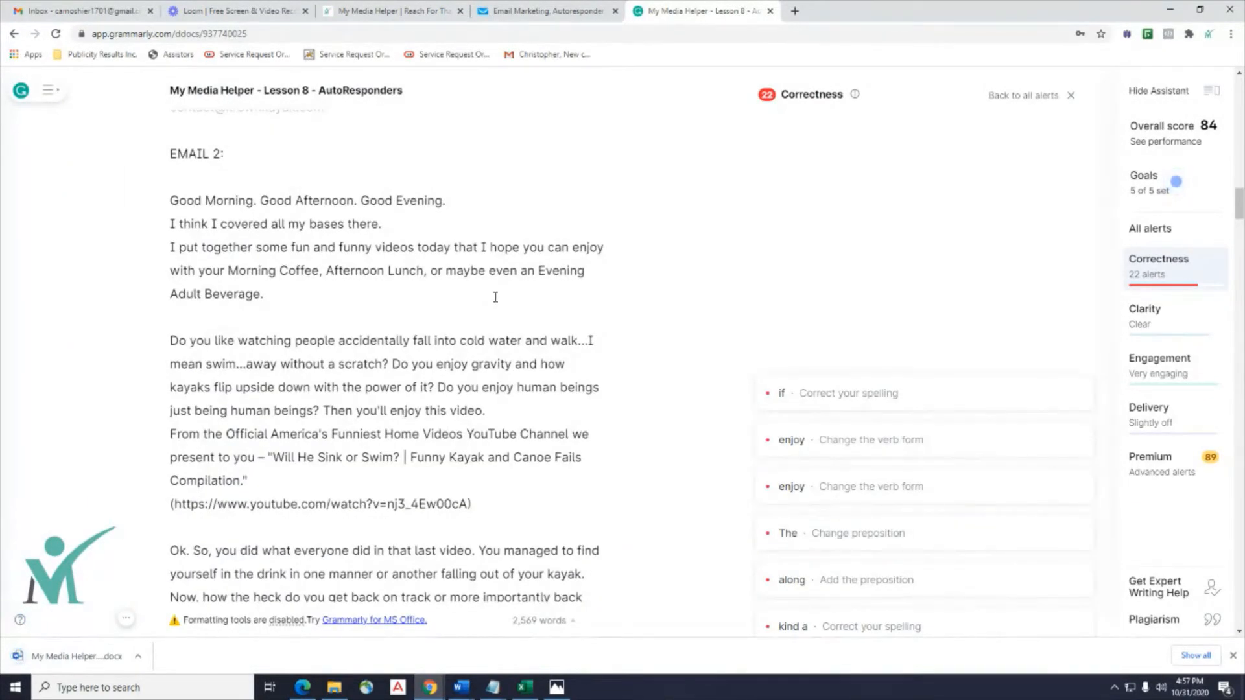
Insert a blank line after 'Kayak Goodness.' before 'We are here to help inform, educate, and entertain!'.
left_click(500, 9)
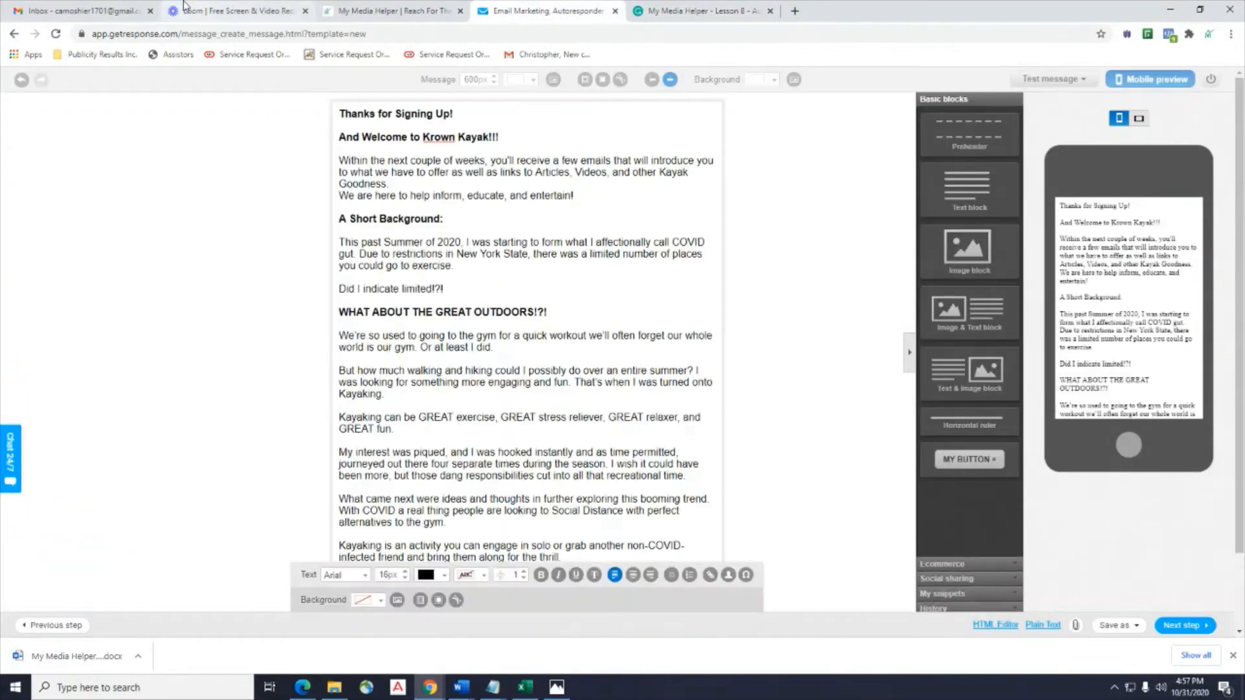
scroll(290, 348, "down", 3)
scroll(290, 349, "up", 3)
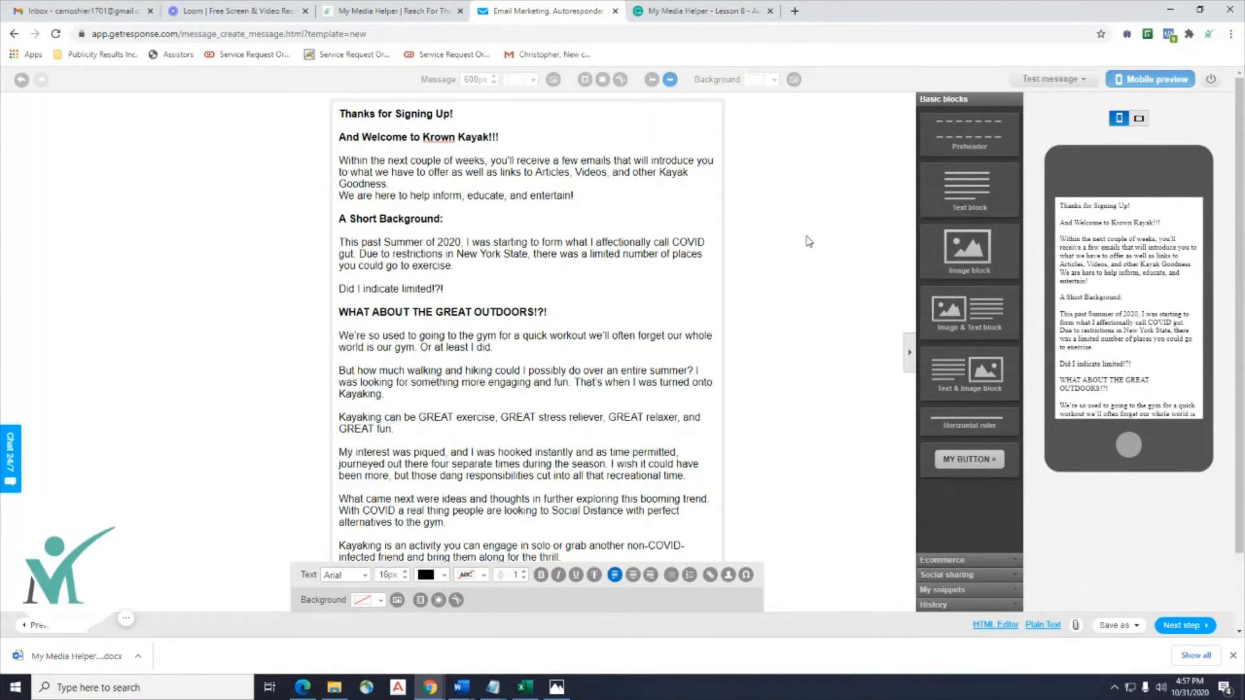
scroll(809, 241, "down", 5)
scroll(810, 240, "up", 5)
key("Return")
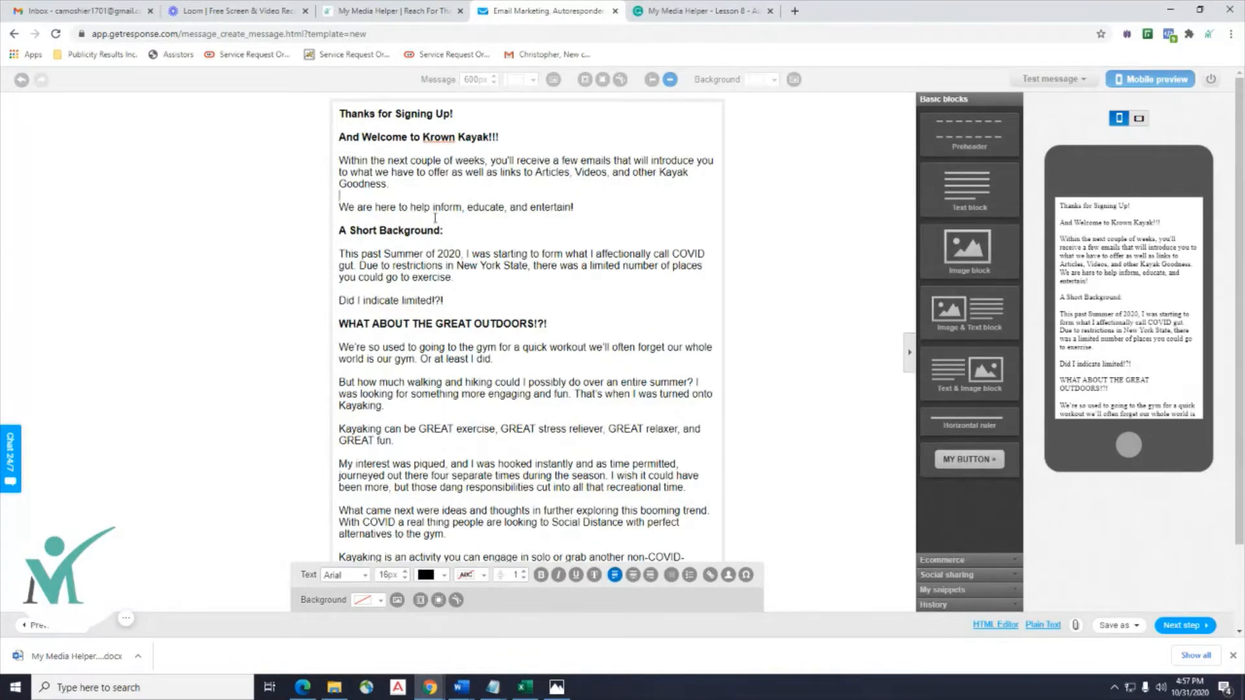
scroll(731, 316, "down", 2)
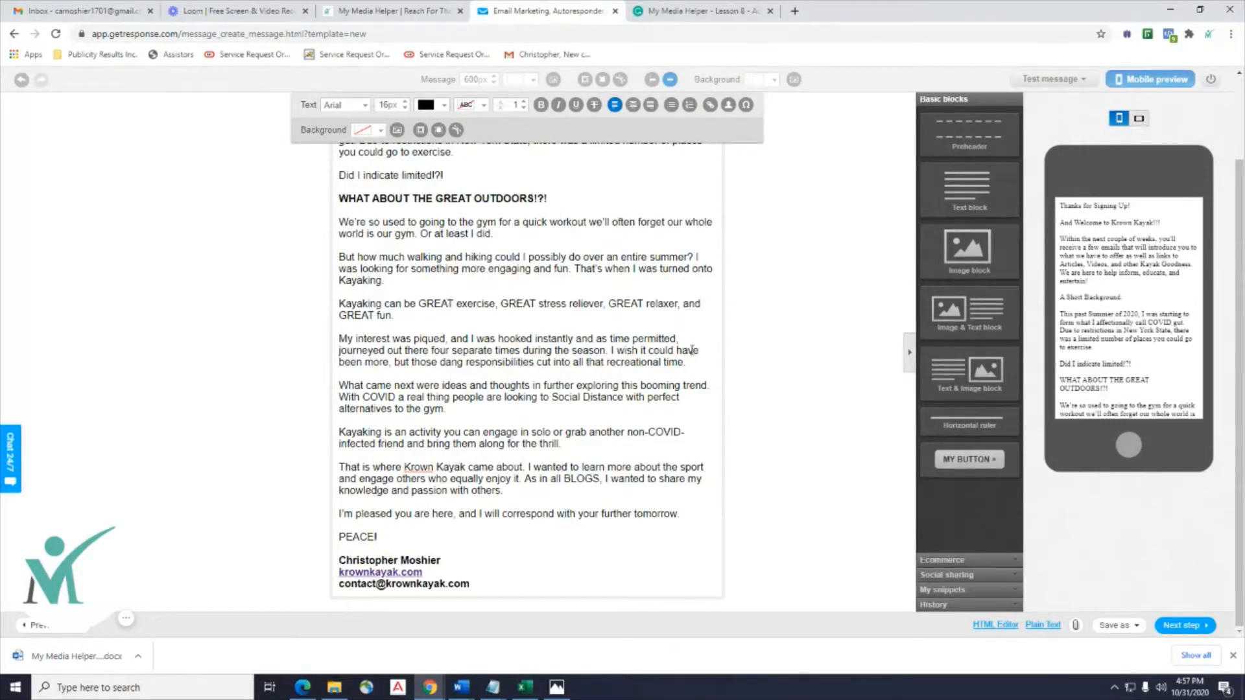
scroll(692, 350, "up", 2)
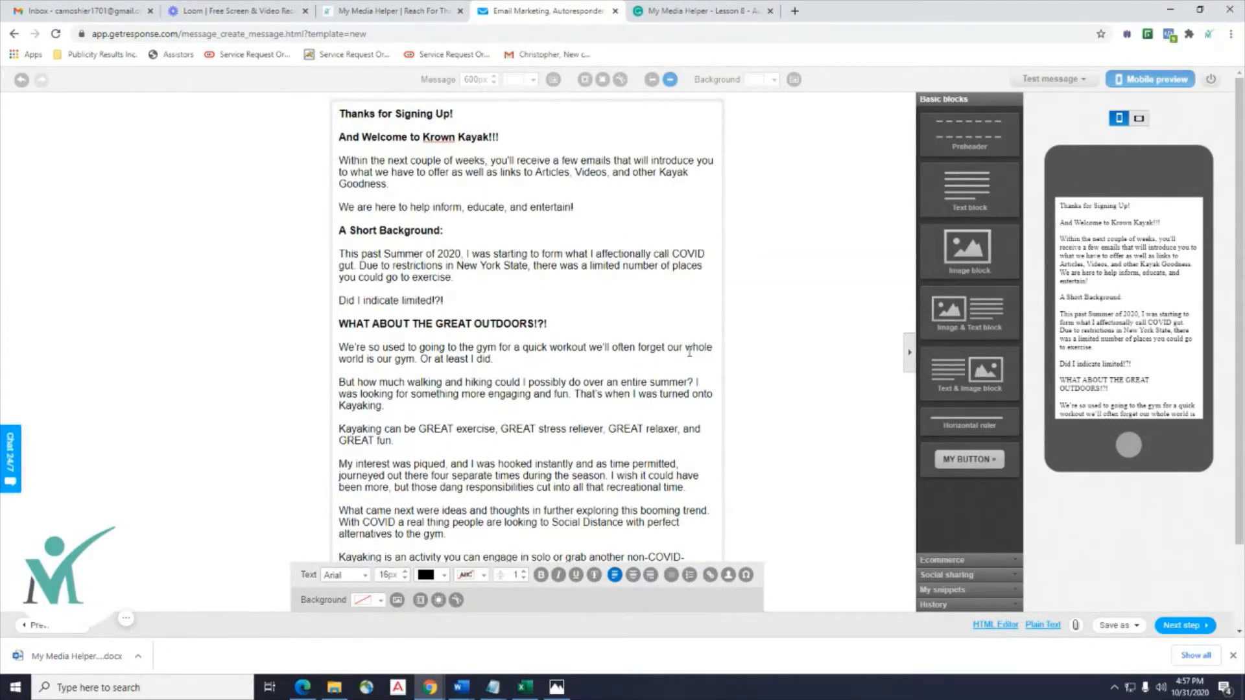
scroll(689, 352, "down", 2)
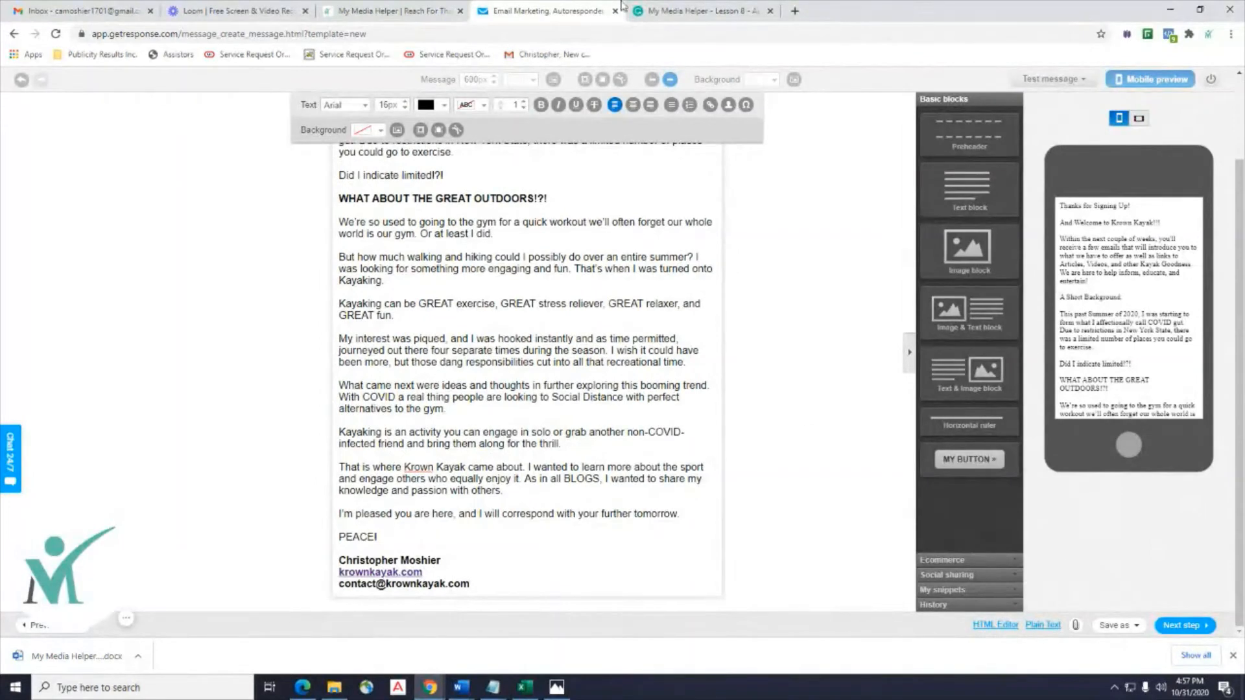
scroll(759, 311, "up", 2)
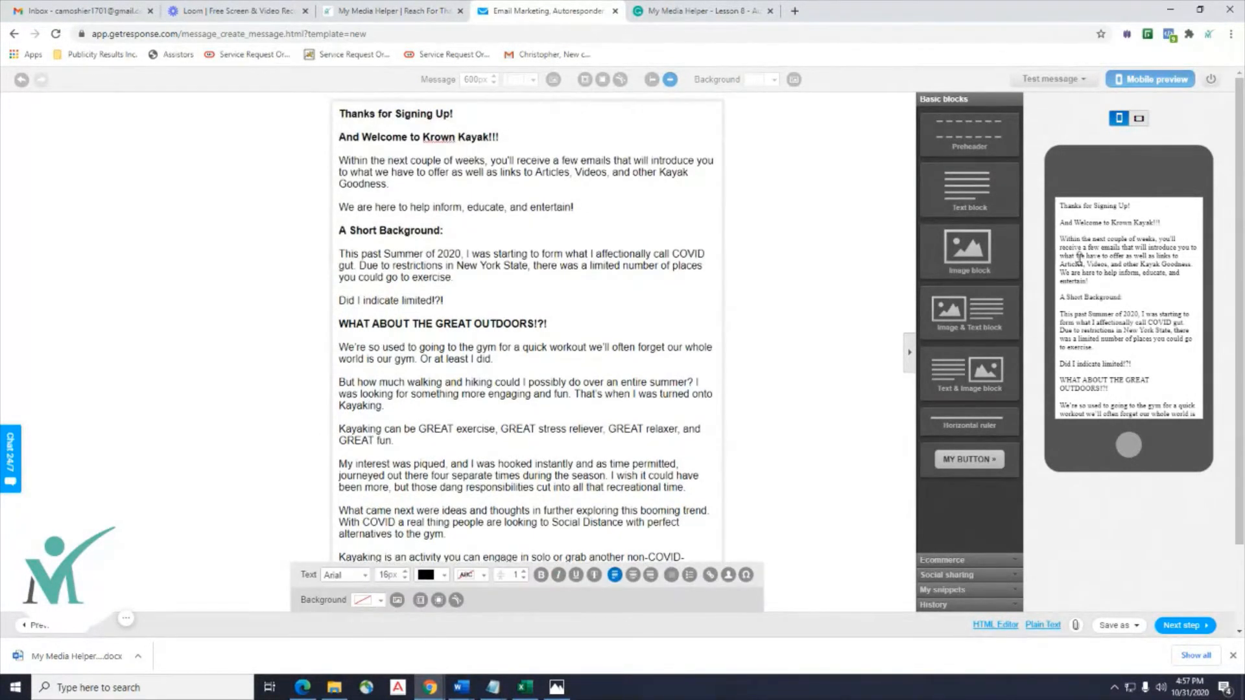
scroll(1080, 256, "down", 5)
scroll(1080, 259, "up", 4)
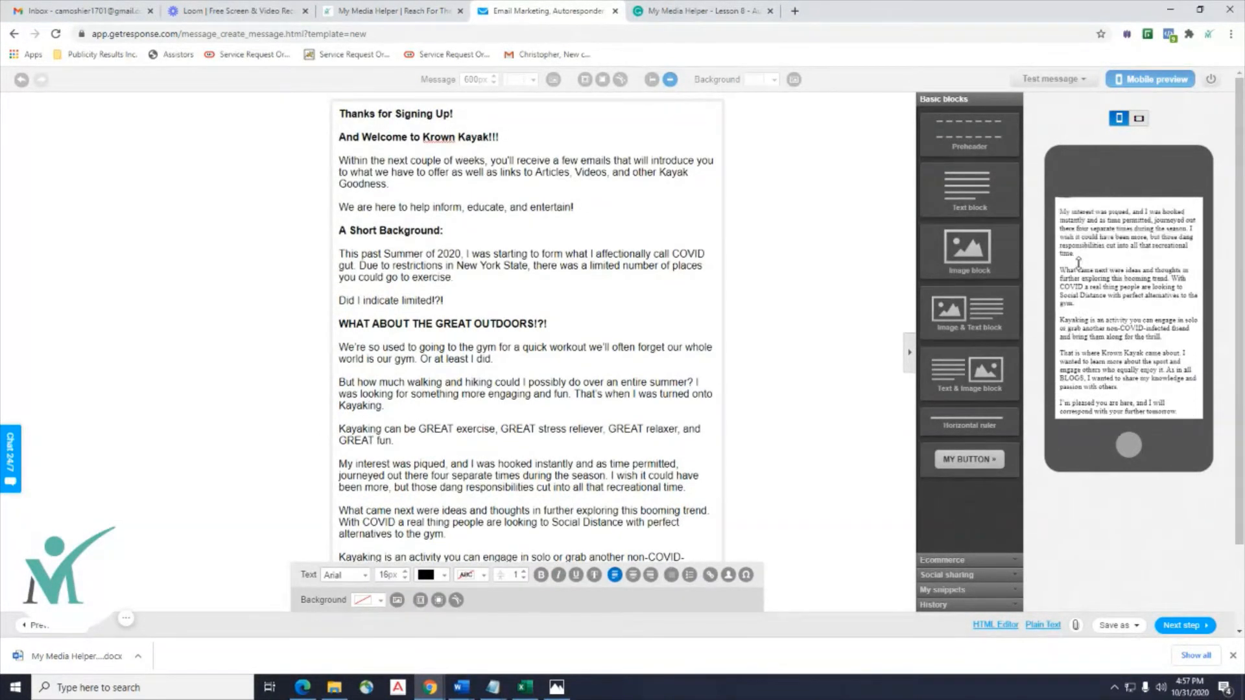
scroll(1084, 255, "down", 5)
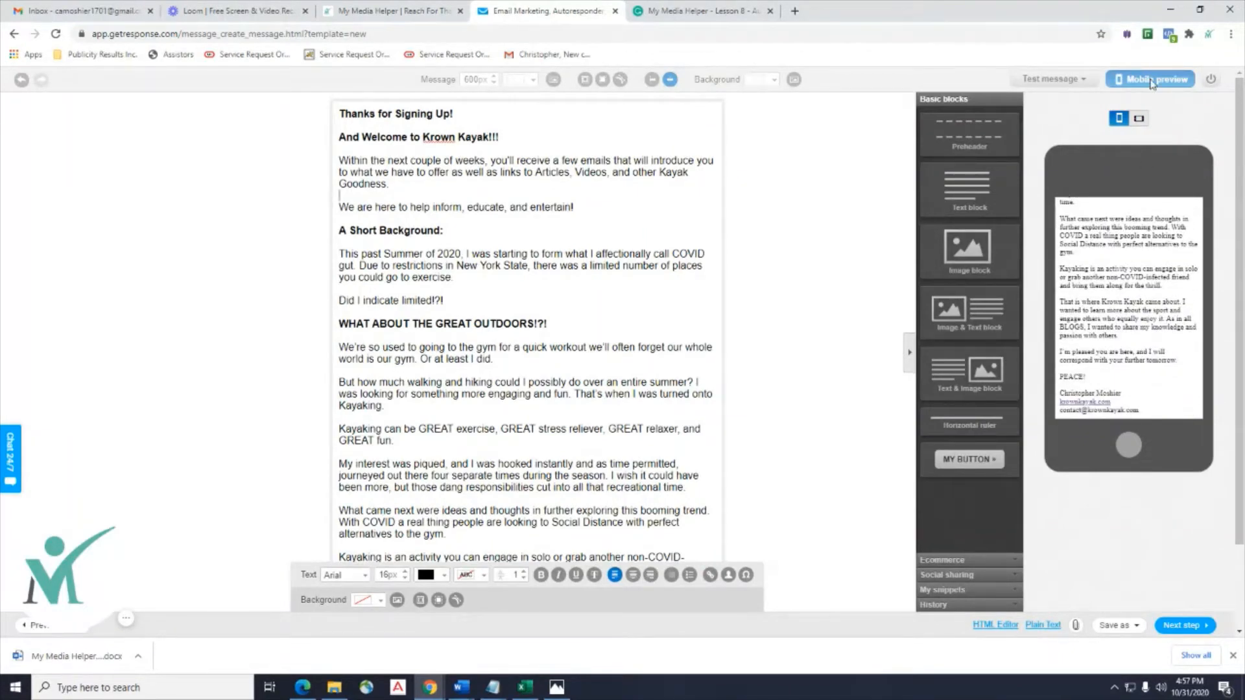
Name the autoresponder 'Krown Kayak Day 0' in its settings.
left_click(1182, 626)
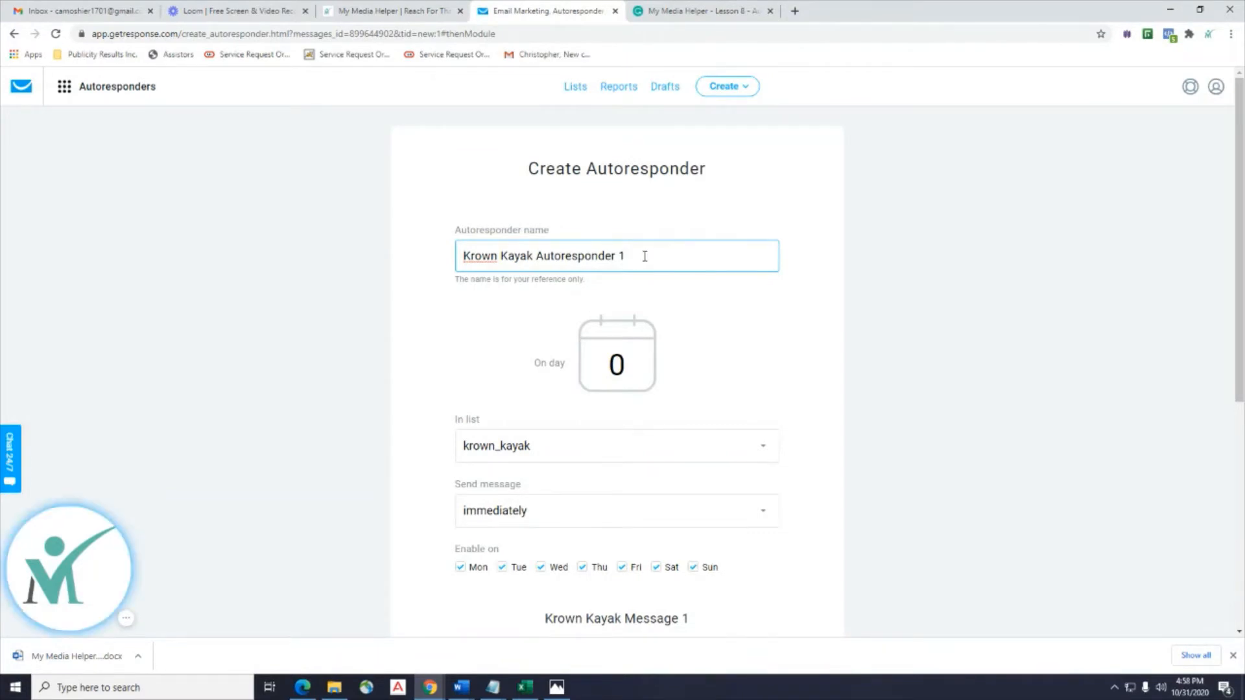
left_click_drag(653, 255, 544, 256)
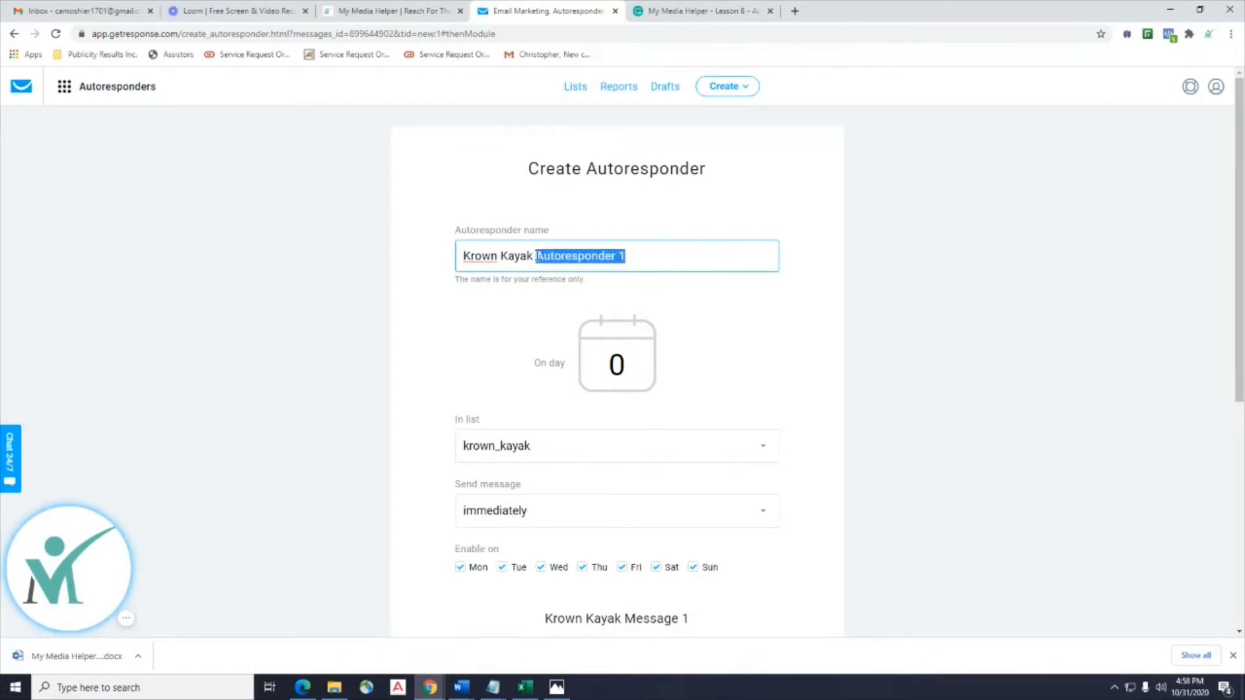
type("Day ")
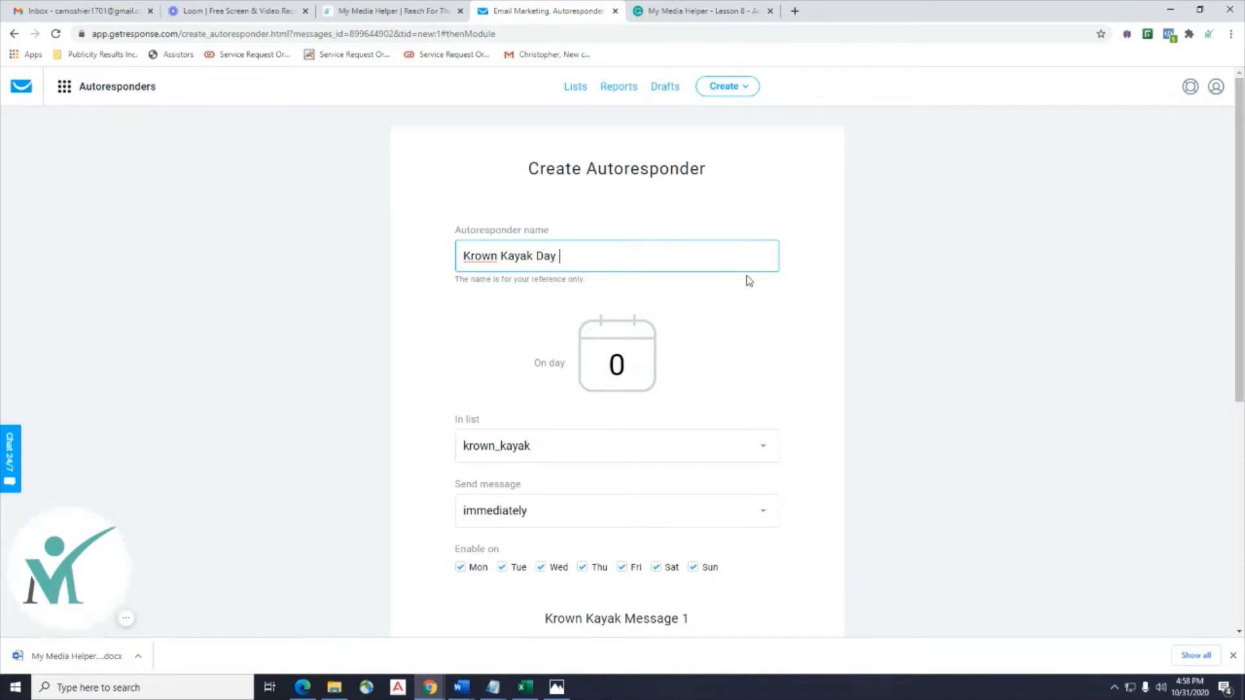
type("0")
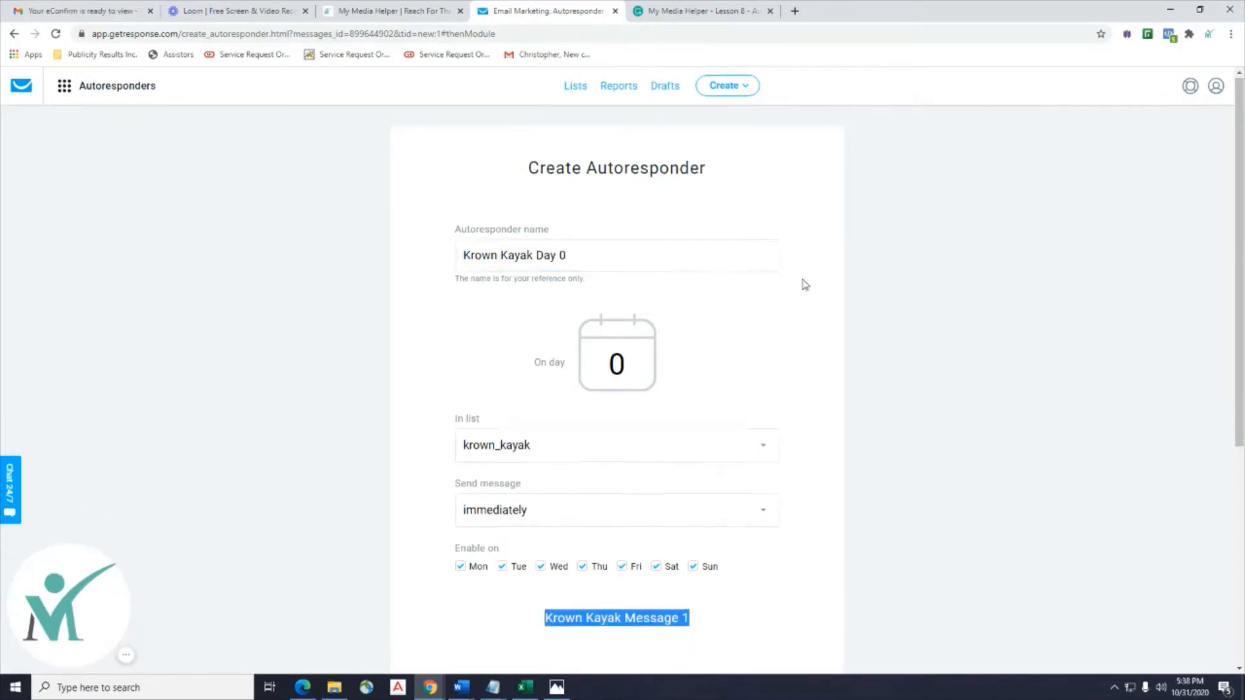
Keep krown_kayak as the list, save and publish, and don't send to existing subscribers.
scroll(804, 284, "down", 2)
left_click(690, 333)
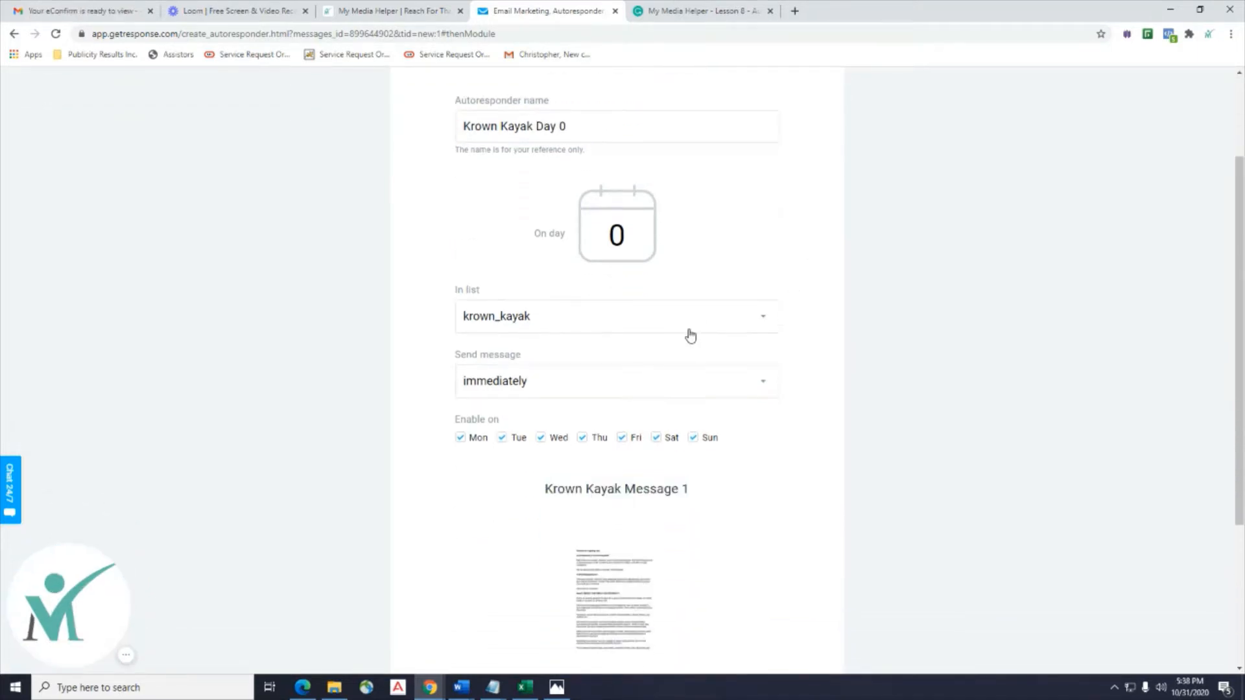
left_click(990, 261)
scroll(971, 272, "down", 2)
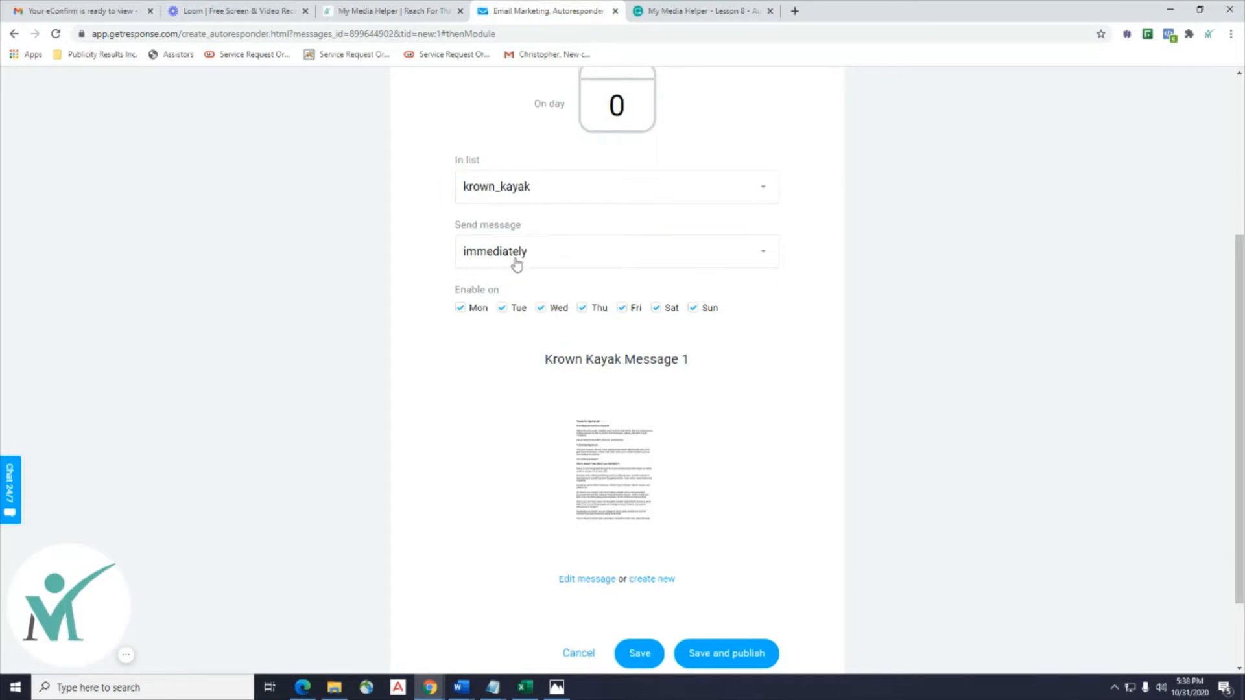
scroll(635, 365, "down", 1)
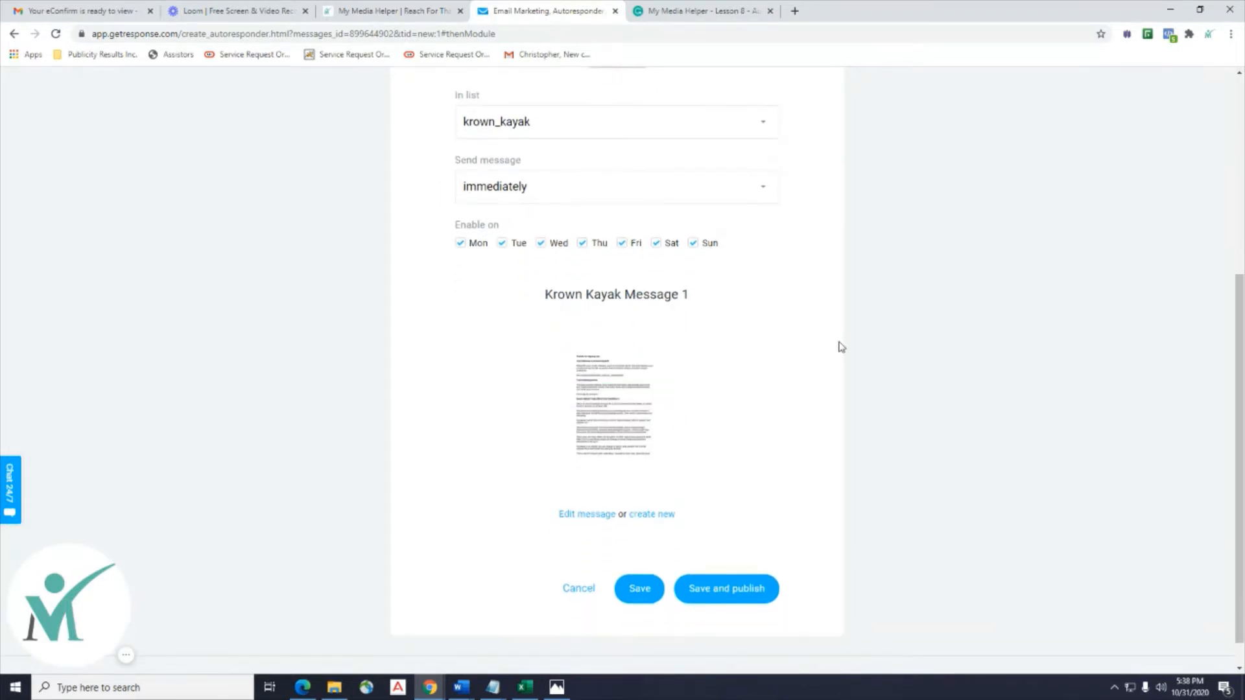
scroll(786, 295, "down", 1)
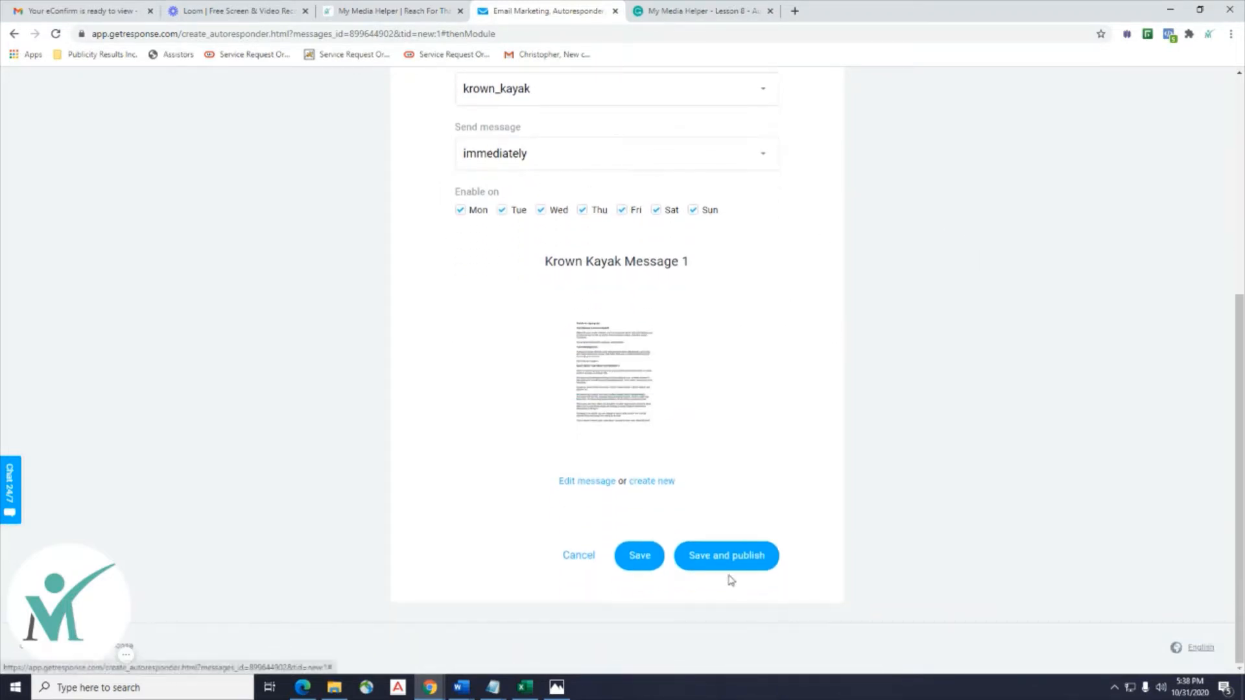
left_click(731, 567)
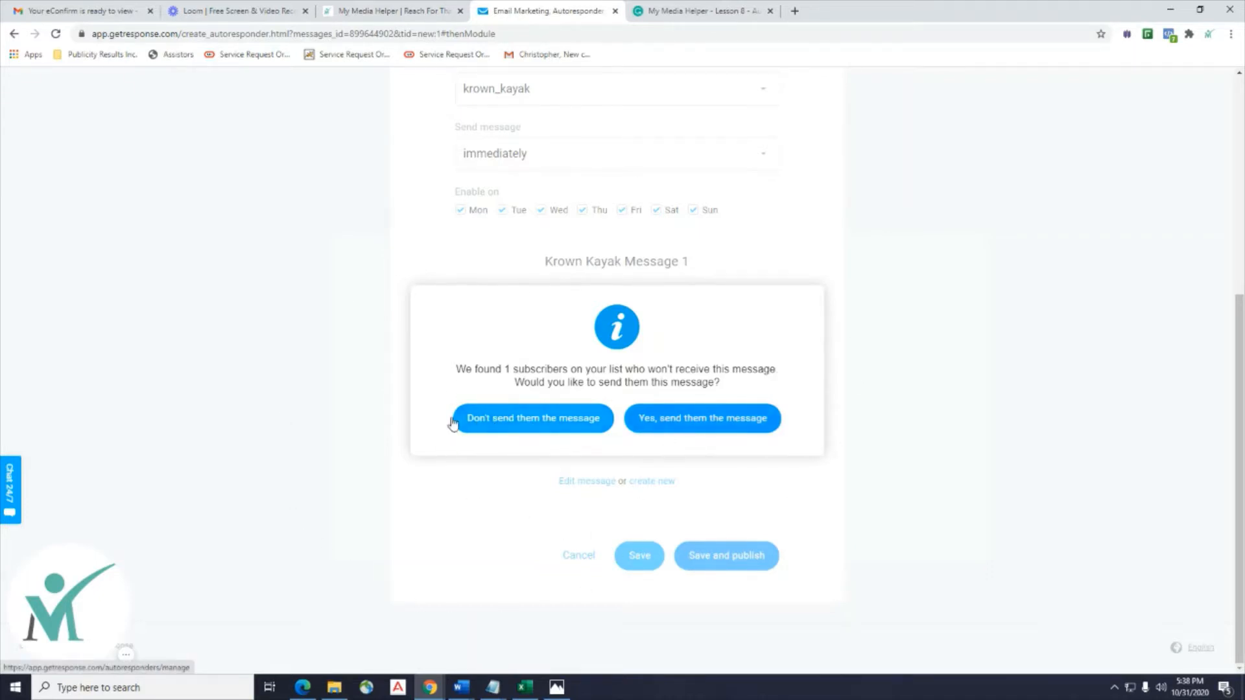
left_click(502, 423)
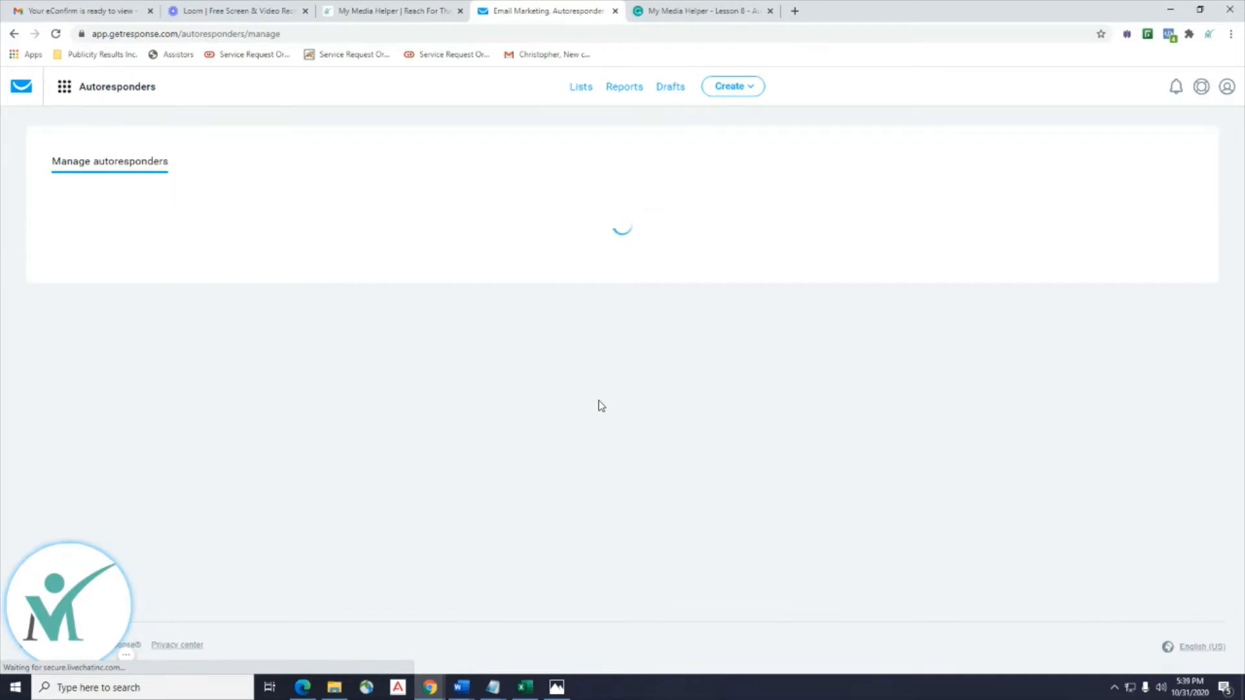
Locate Krown Kayak Day 0, switched on, on the second page of autoresponders.
scroll(598, 407, "down", 8)
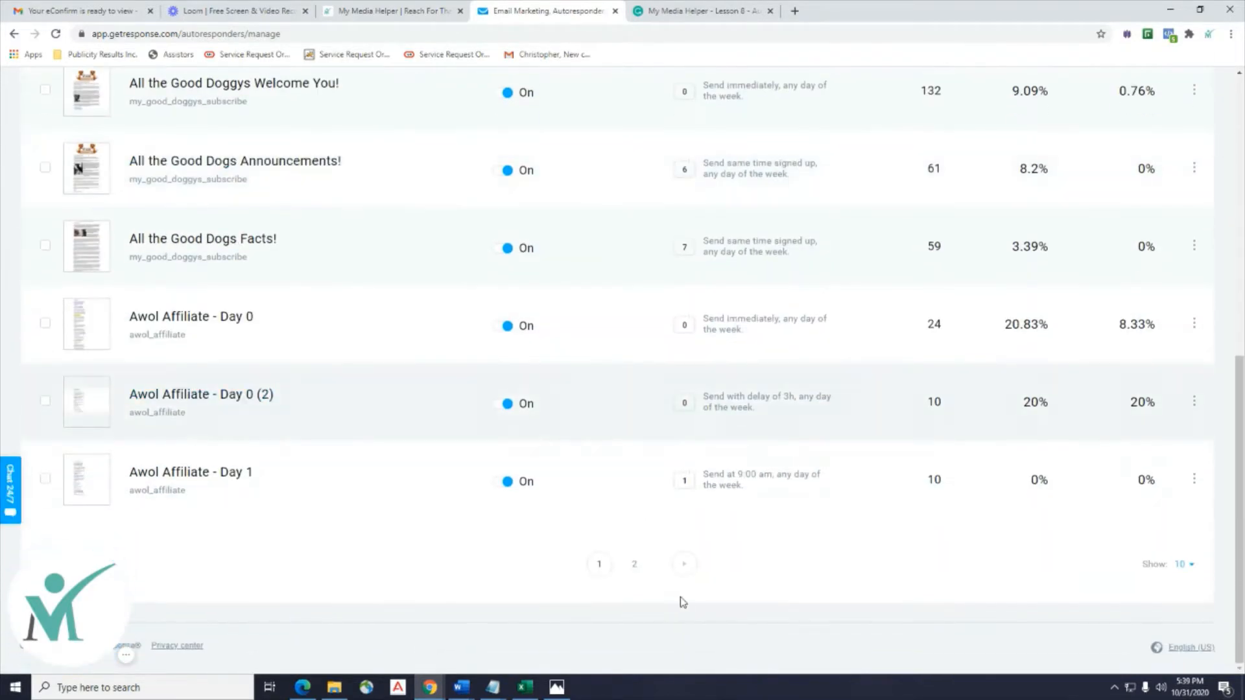
left_click(684, 564)
scroll(678, 563, "up", 8)
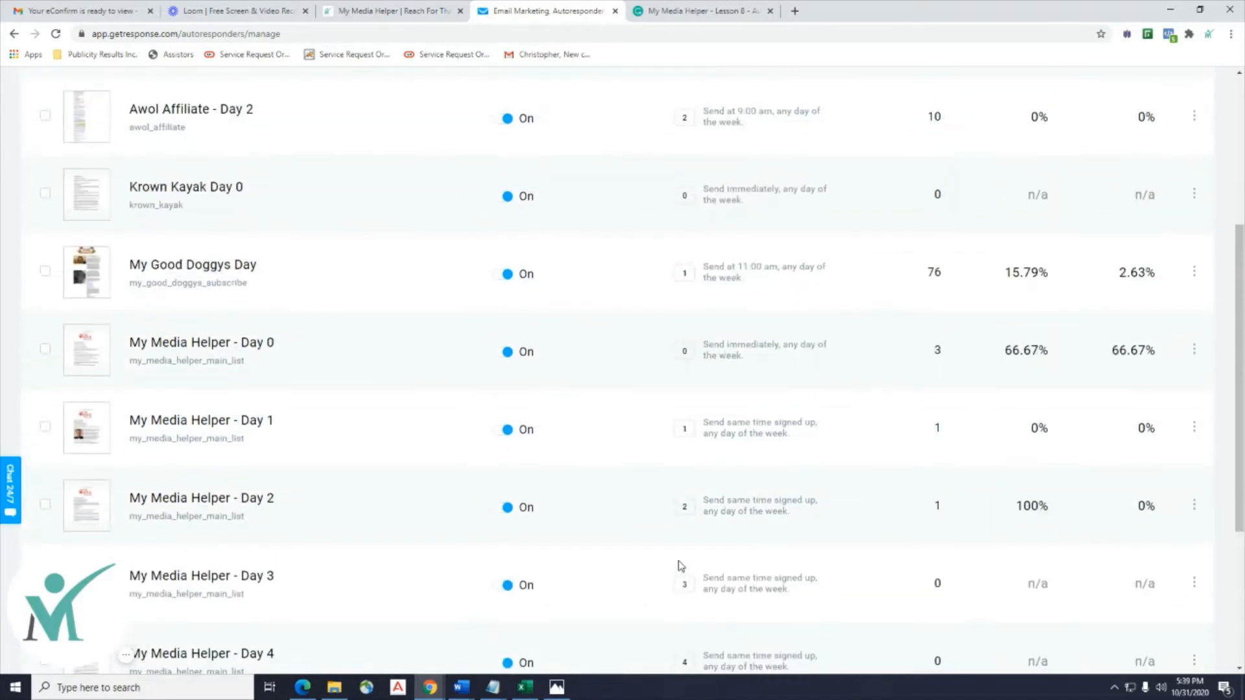
scroll(296, 302, "down", 3)
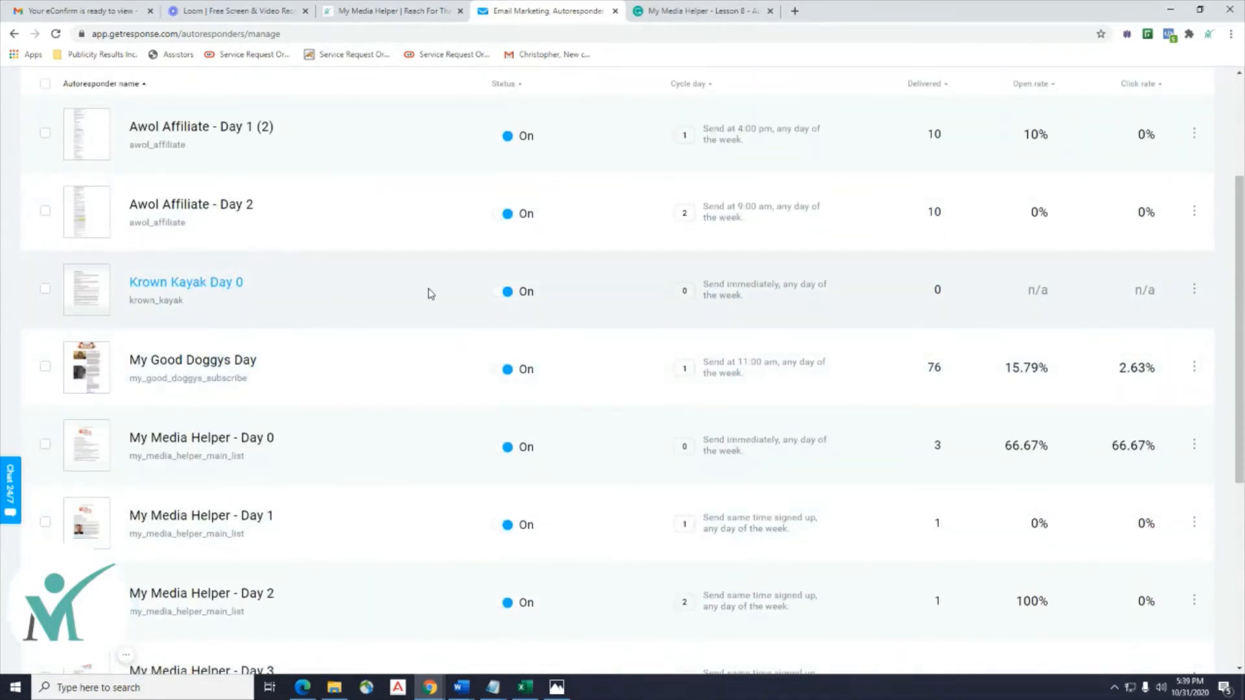
left_click(795, 10)
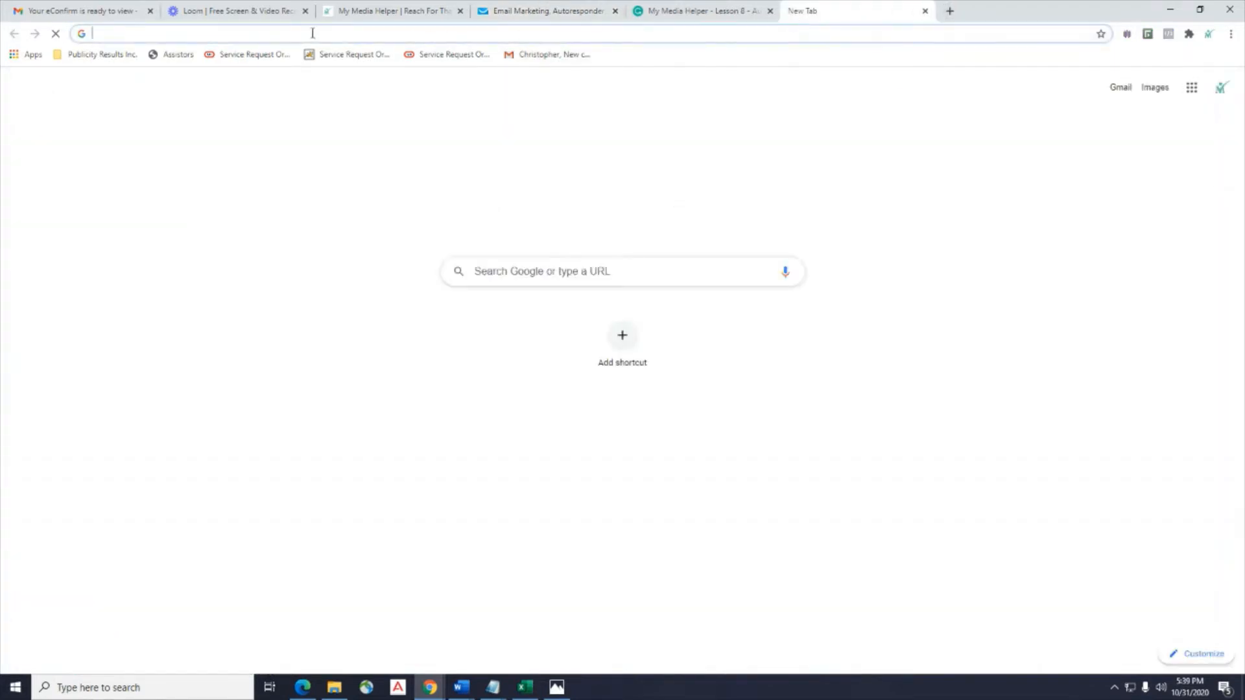
Log in to the Krown Kayak WordPress admin at krownkayak.com/wp-admin.
type("www.krownkayak.com/wp-admin")
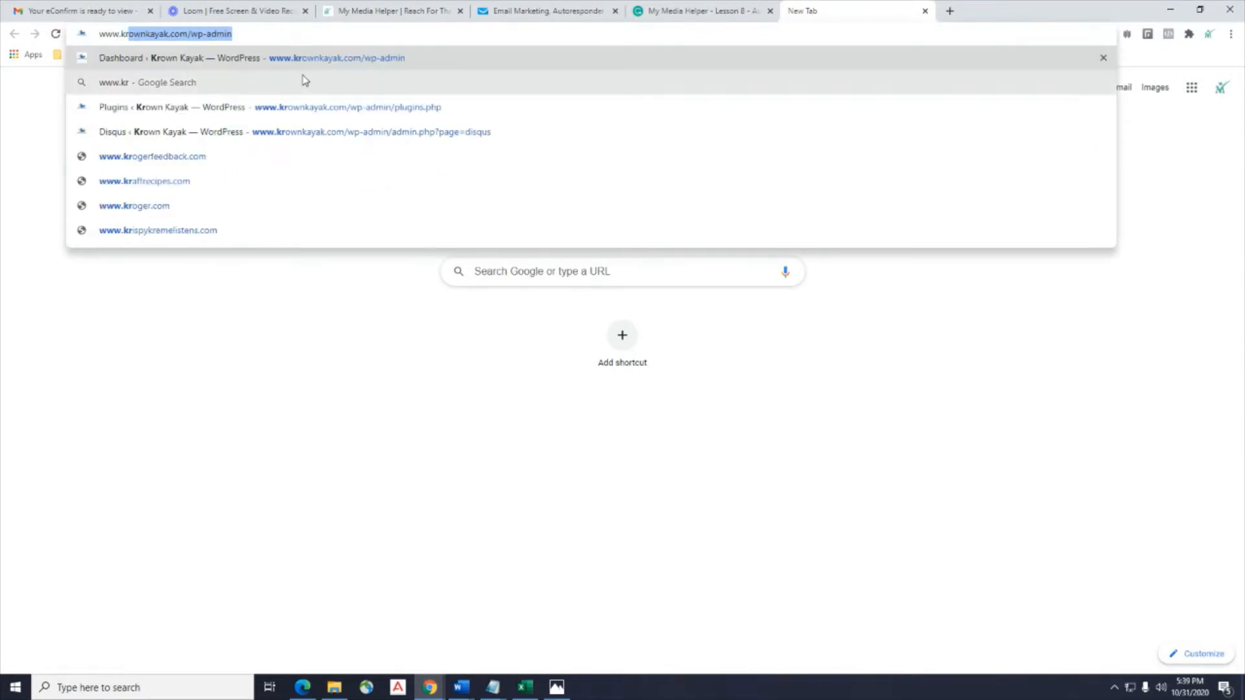
left_click(306, 61)
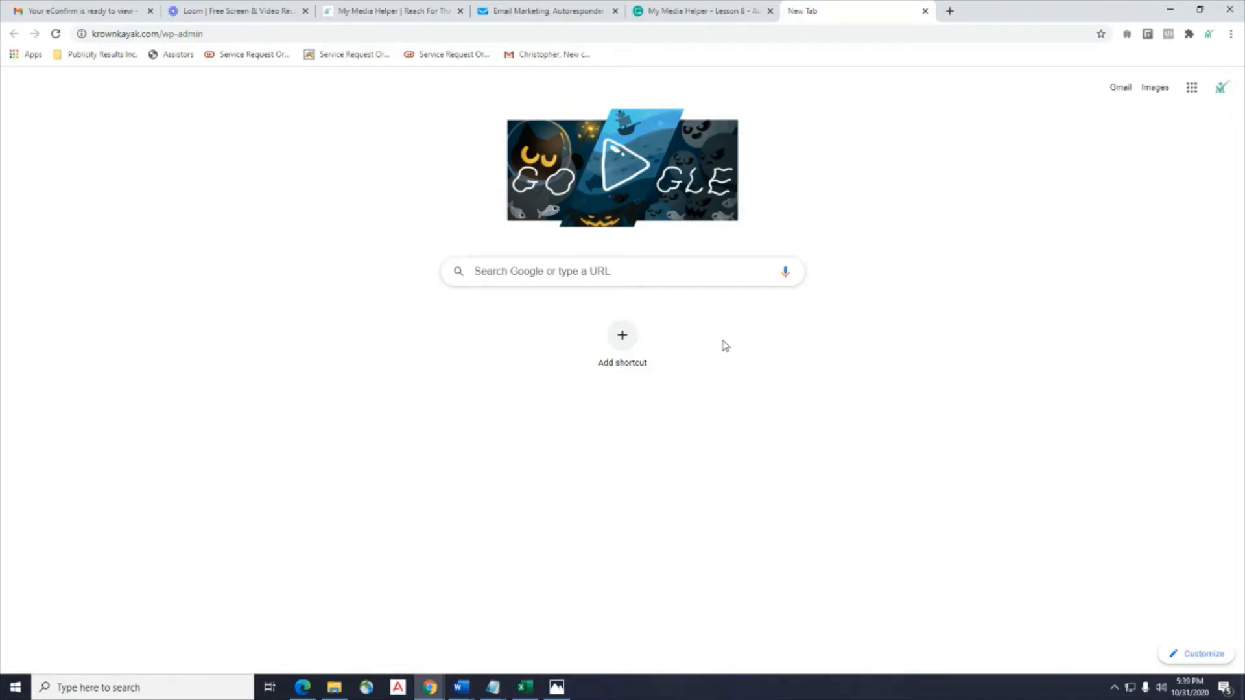
left_click(293, 32)
left_click(298, 32)
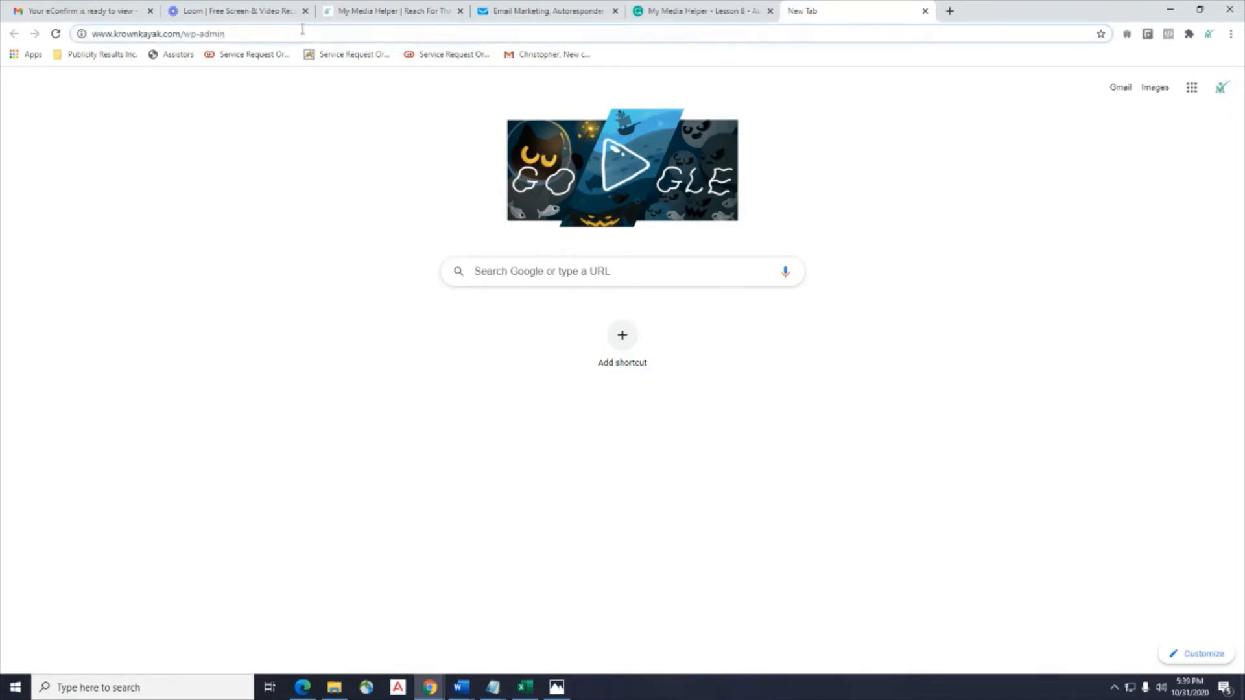
key("Return")
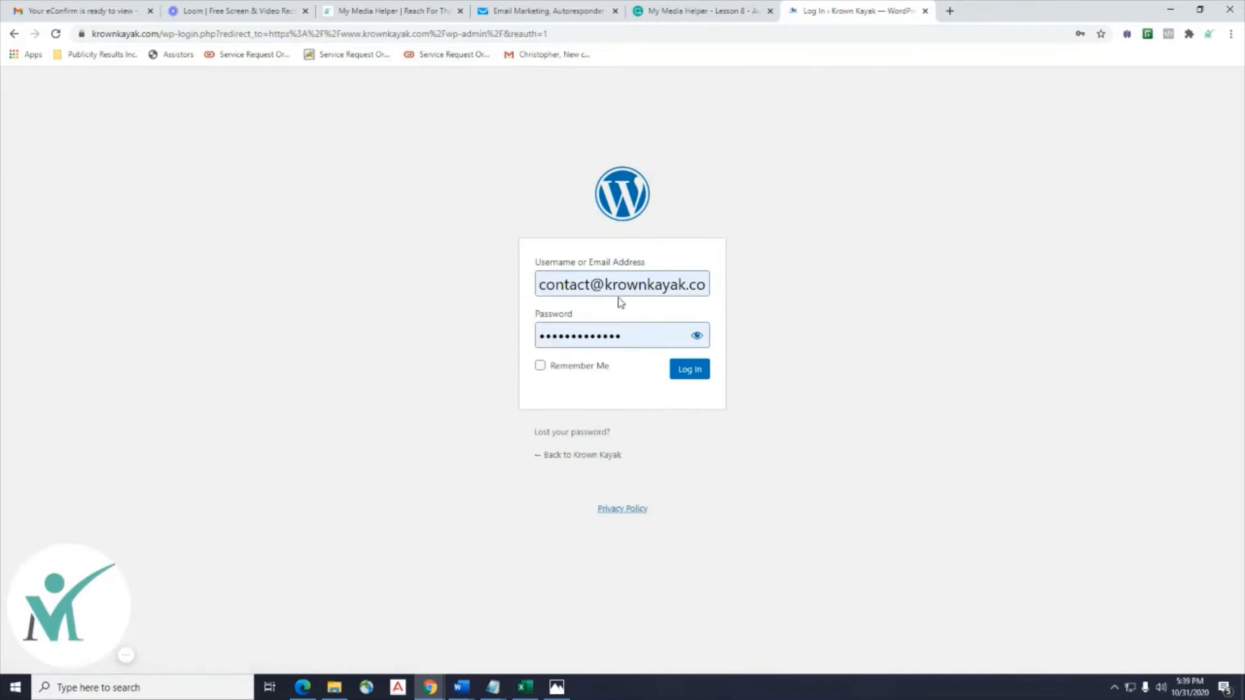
left_click(694, 376)
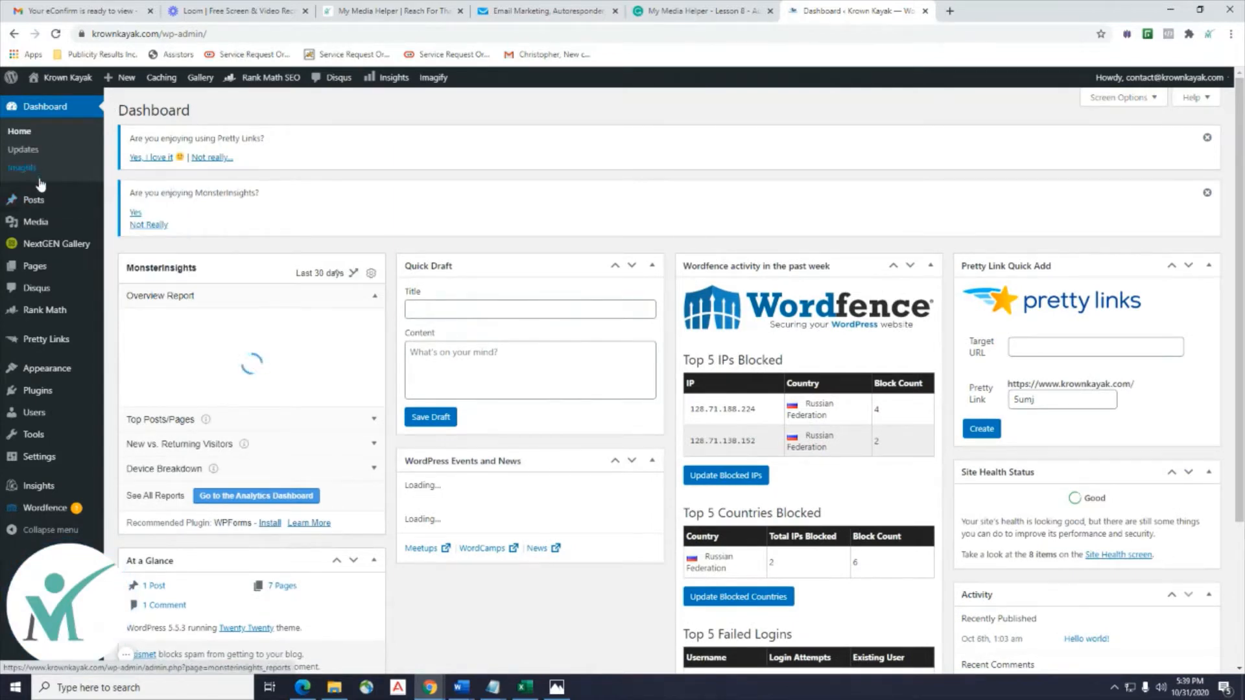
Open the 'Hello world!' post from All Posts on the live site in a new tab.
mouse_move(44, 207)
left_click(128, 202)
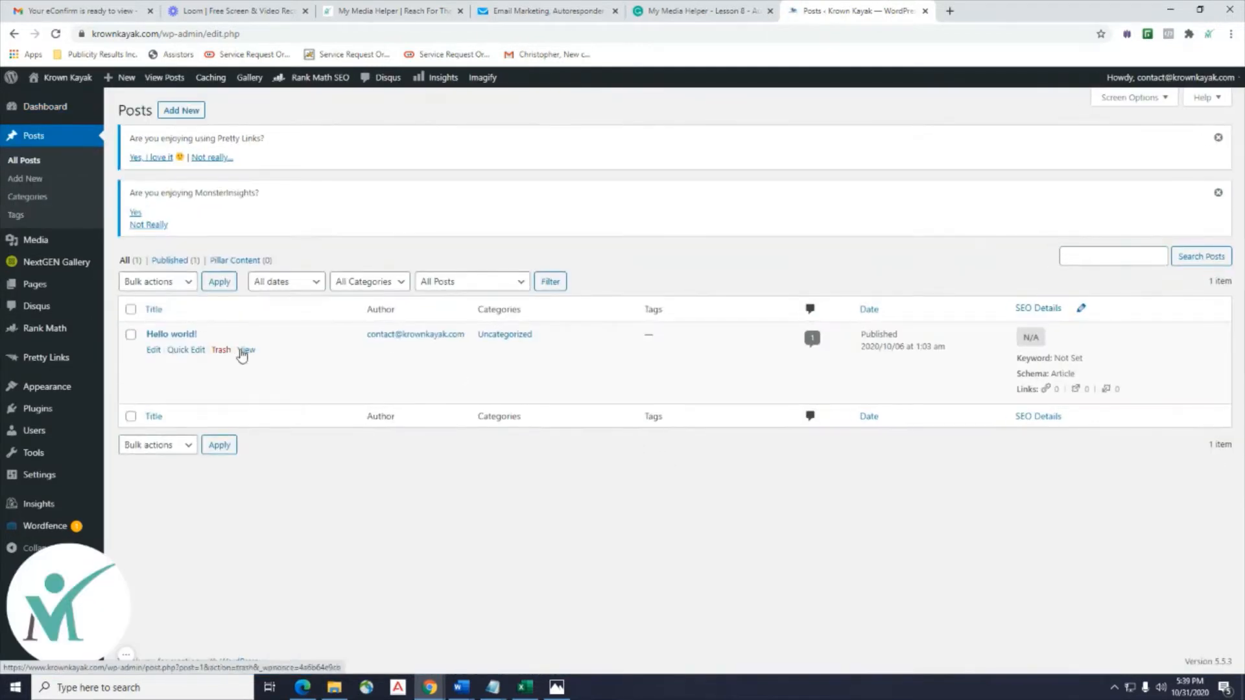
right_click(243, 356)
left_click(260, 365)
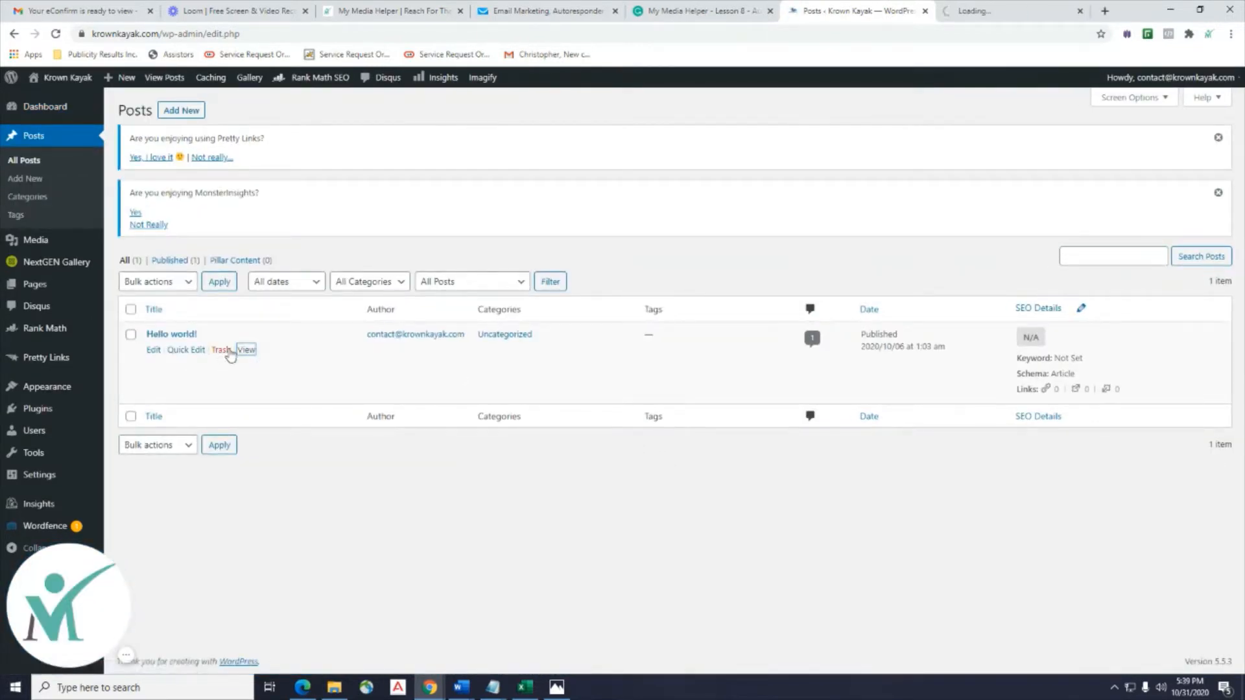
left_click(989, 11)
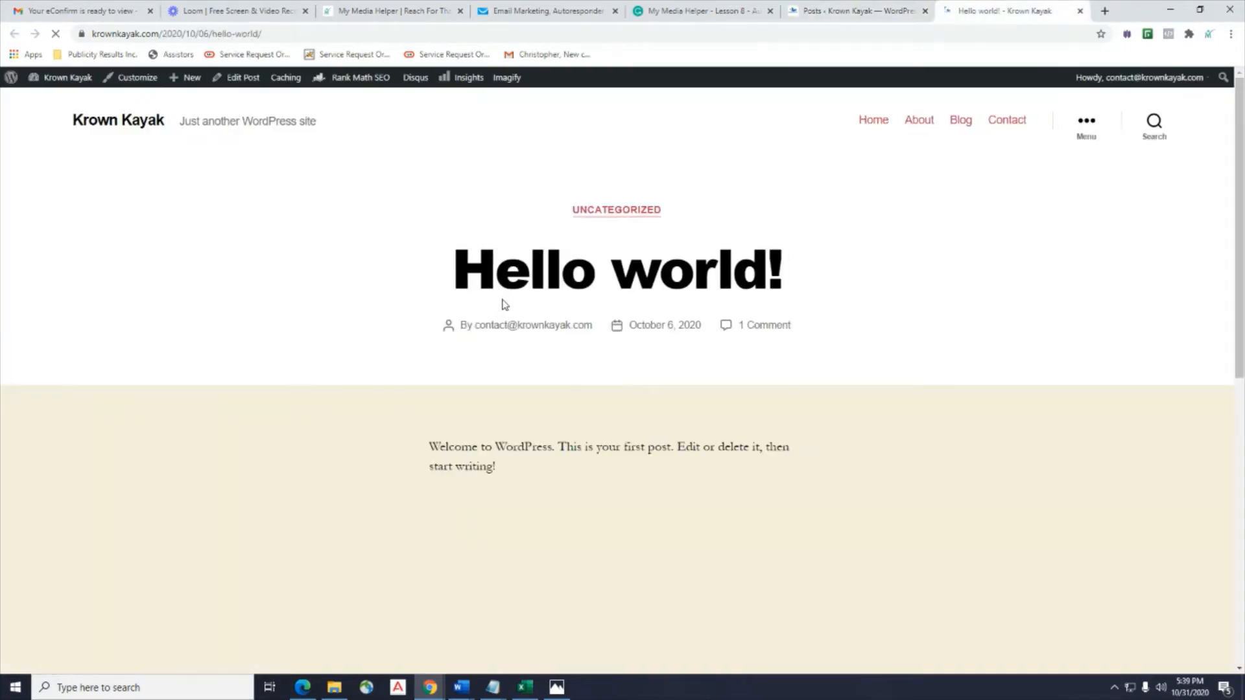
Submit a test signup with an e-mail address and first name via the post's subscribe form.
scroll(505, 305, "down", 5)
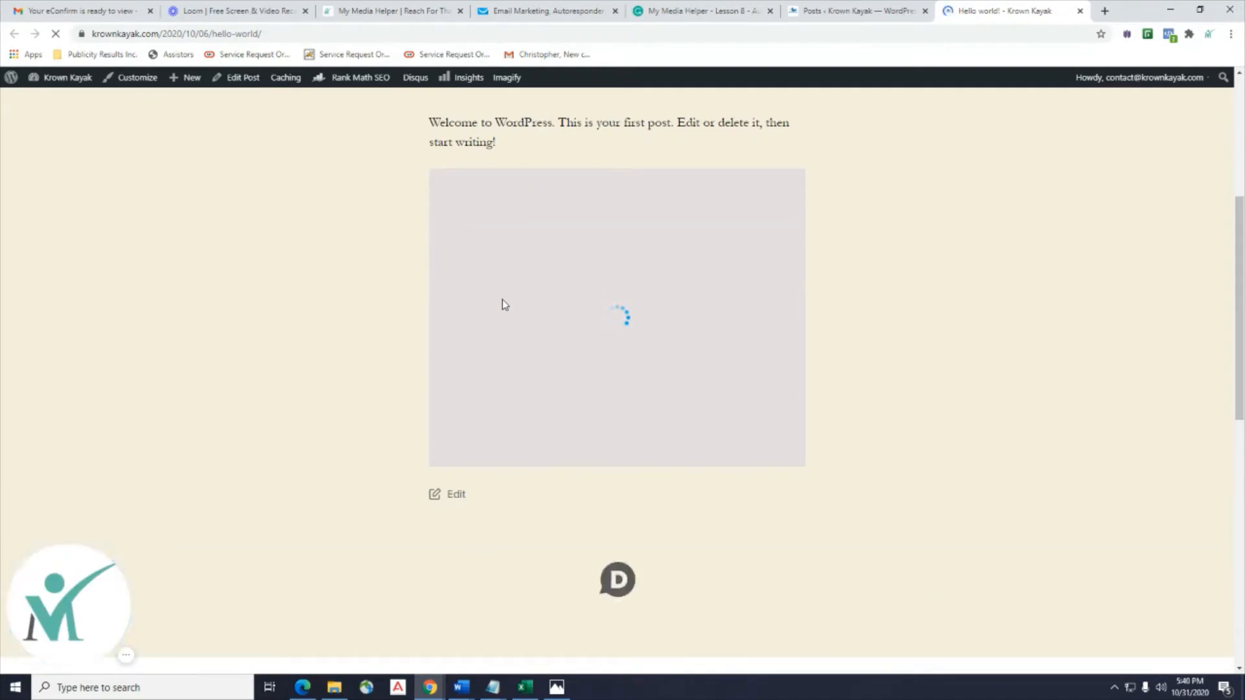
left_click(577, 333)
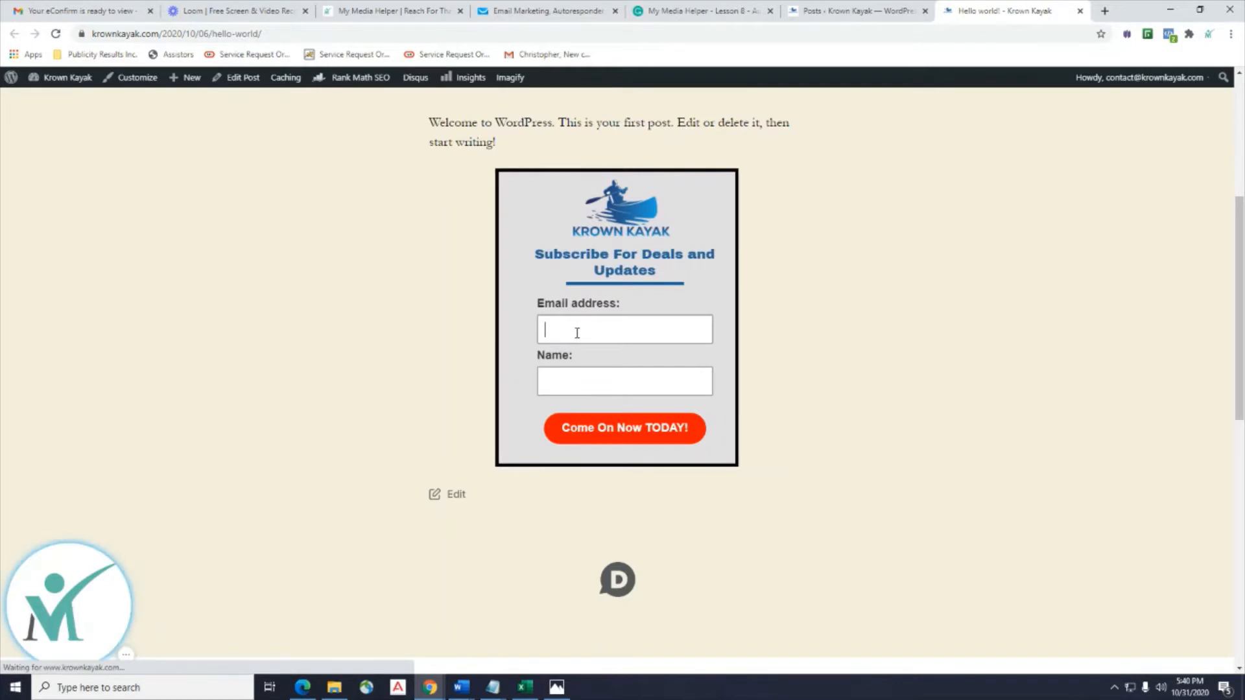
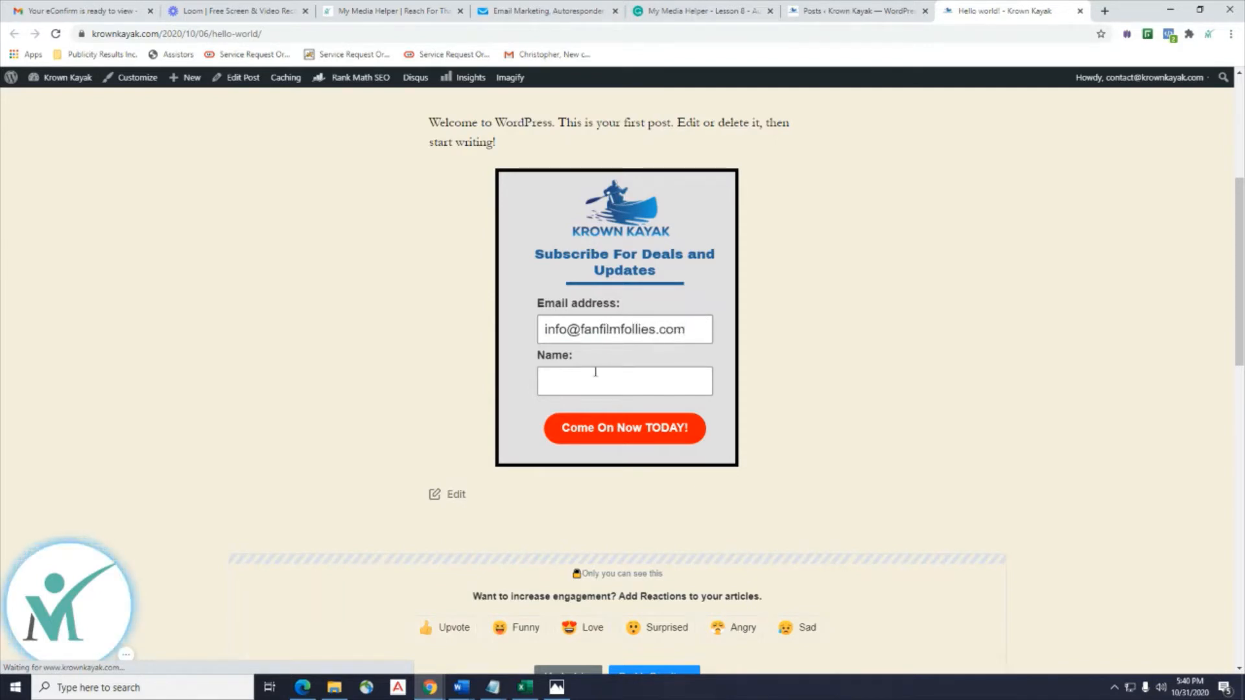
left_click(595, 373)
type("Christopher")
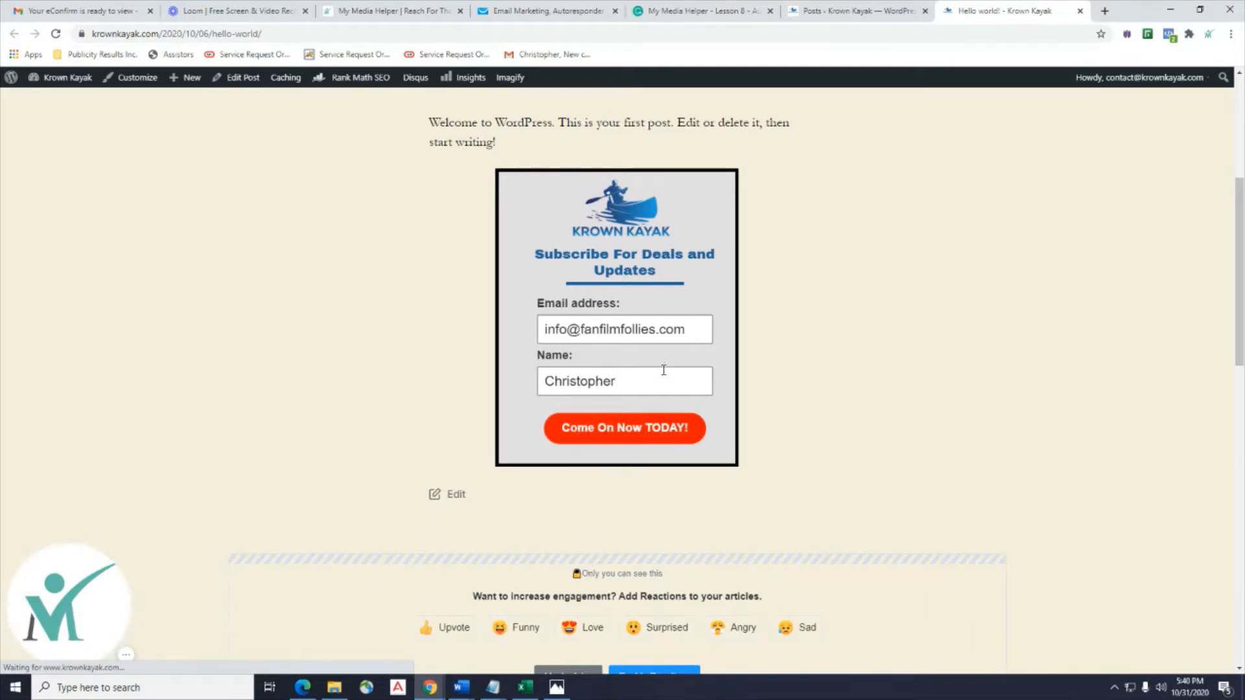
left_click(646, 436)
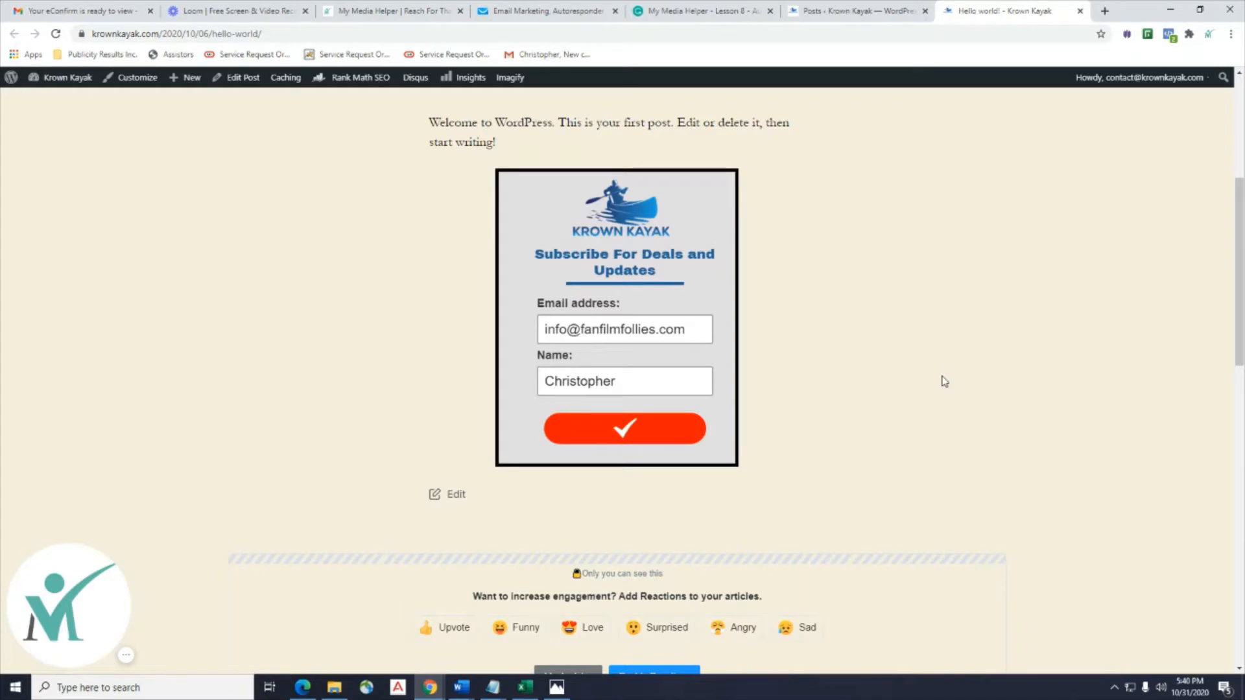
left_click(37, 10)
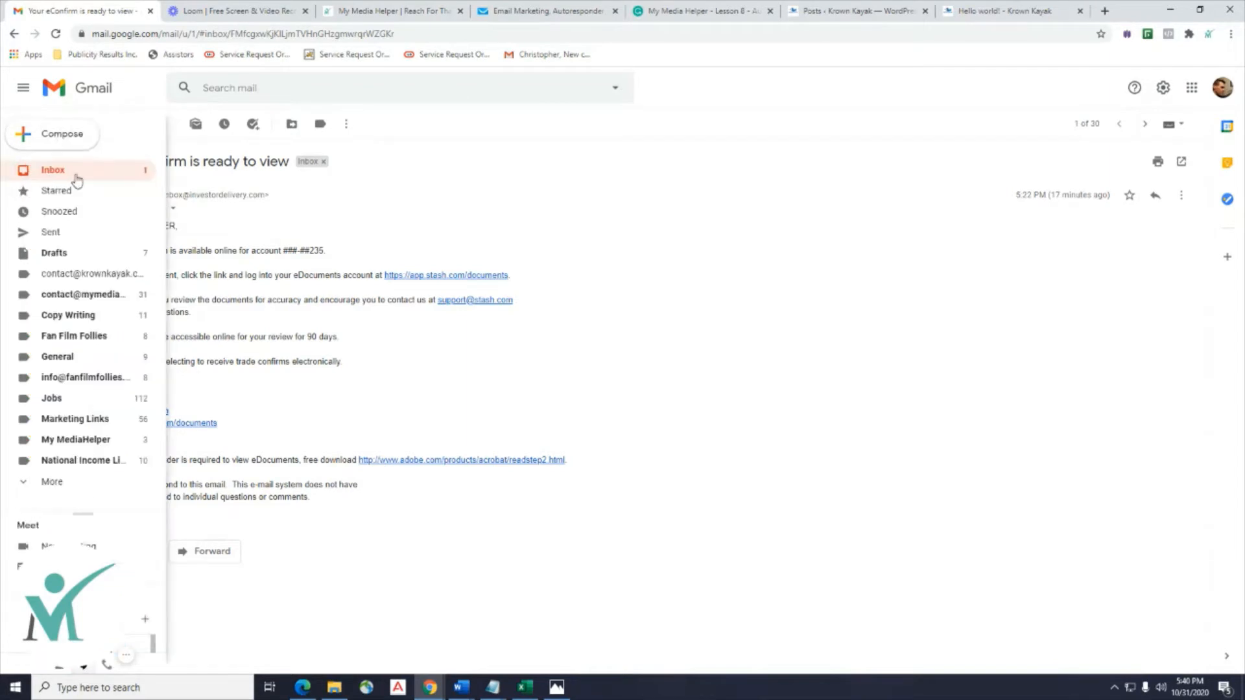
Refresh the Gmail inbox, then return to GetResponse's autoresponders with Day 0 at 0 delivered.
left_click(71, 178)
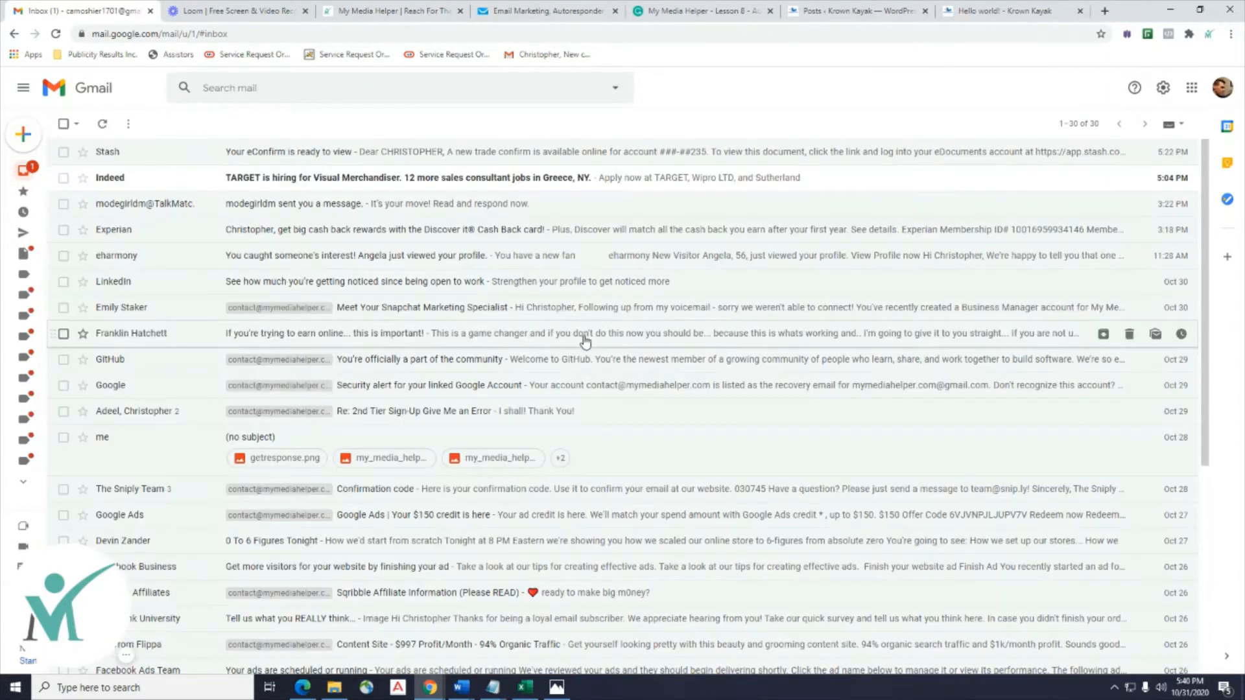
left_click(97, 130)
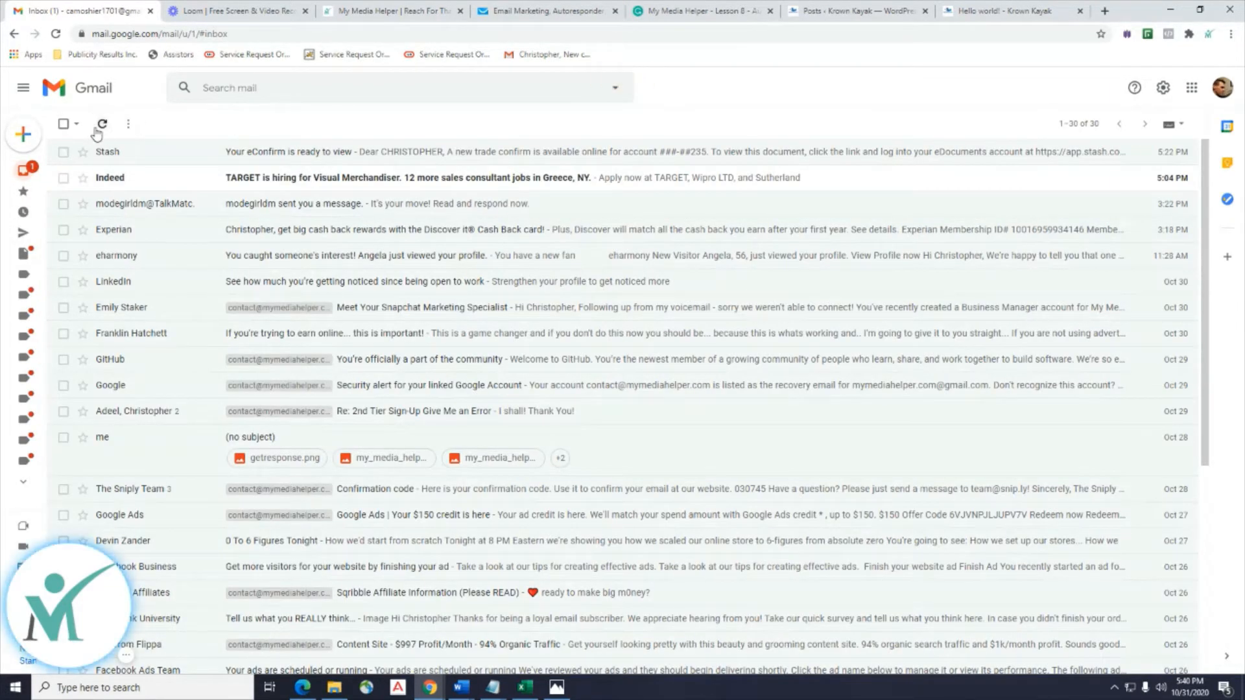
left_click(512, 11)
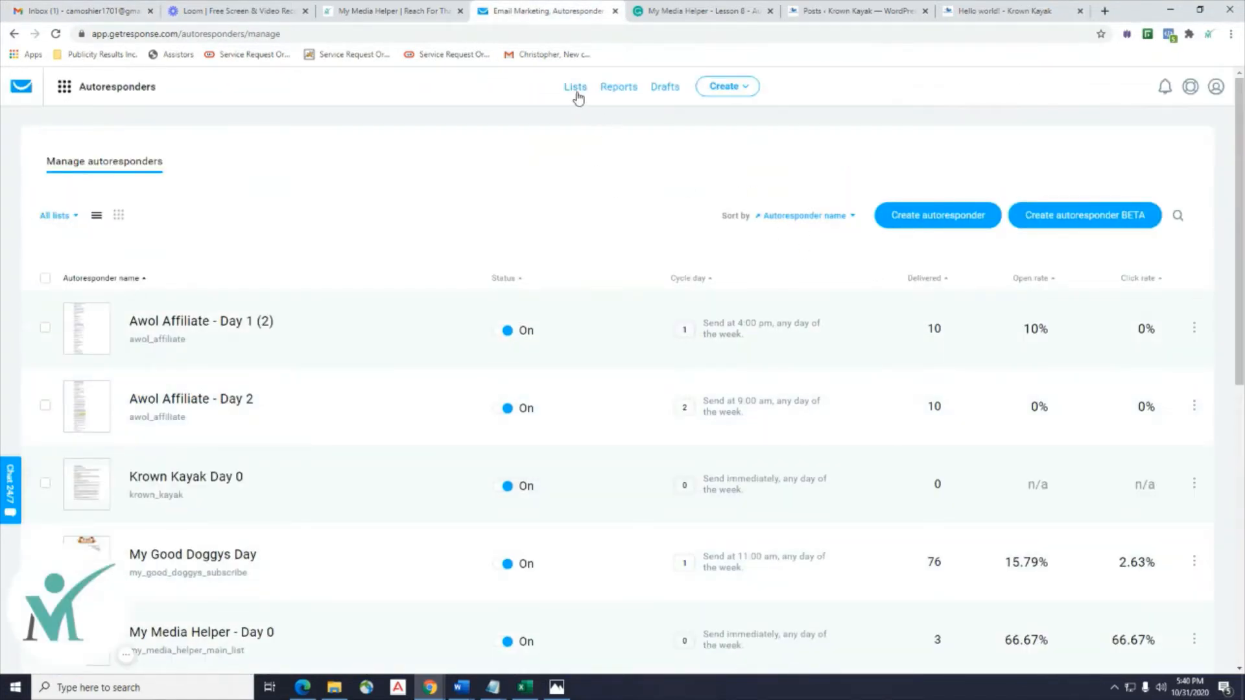
left_click(575, 97)
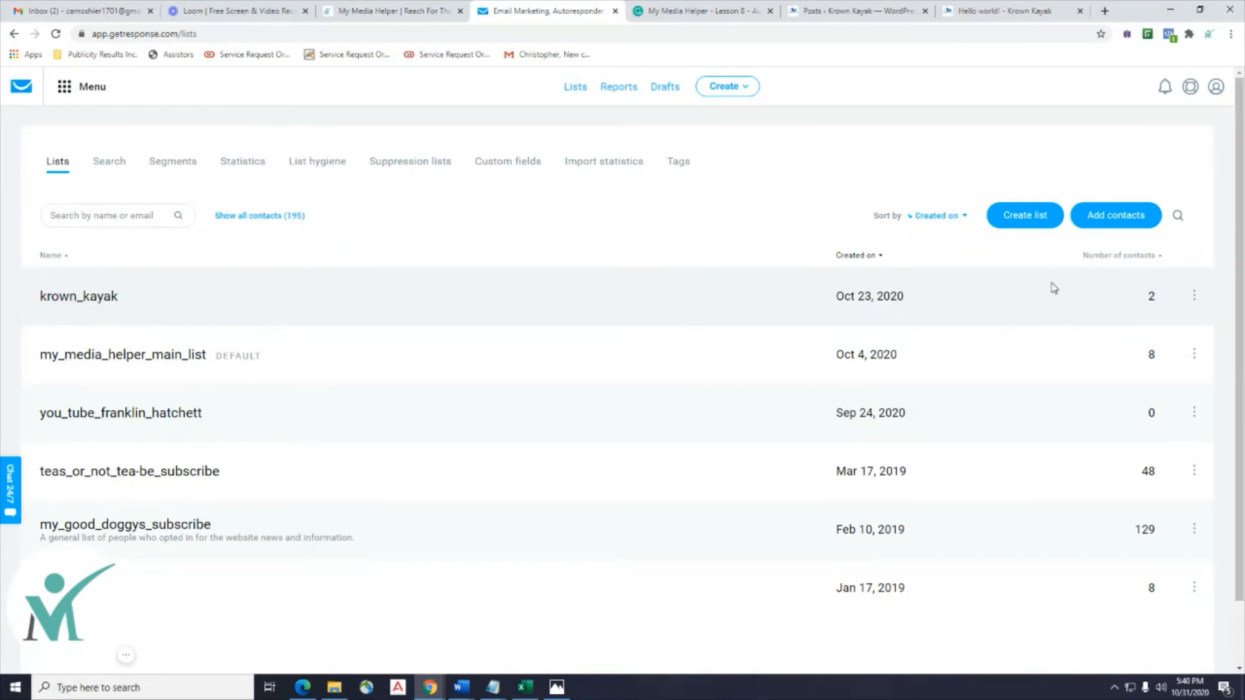
left_click(98, 296)
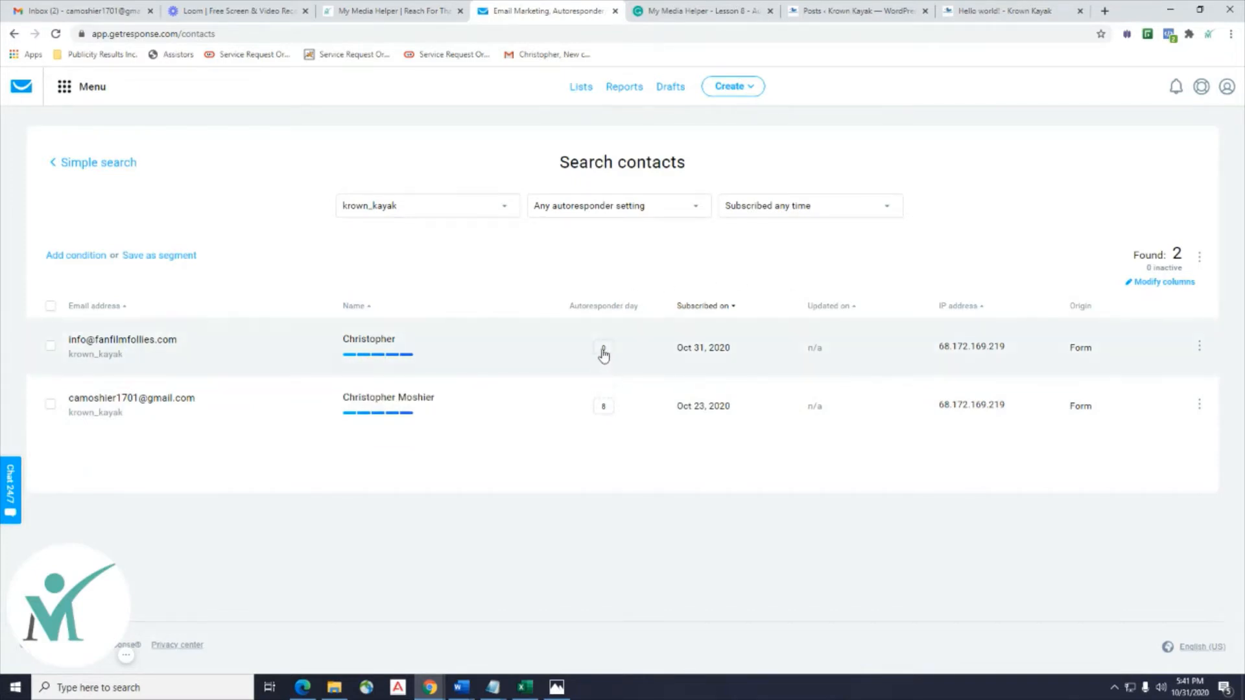
left_click(45, 11)
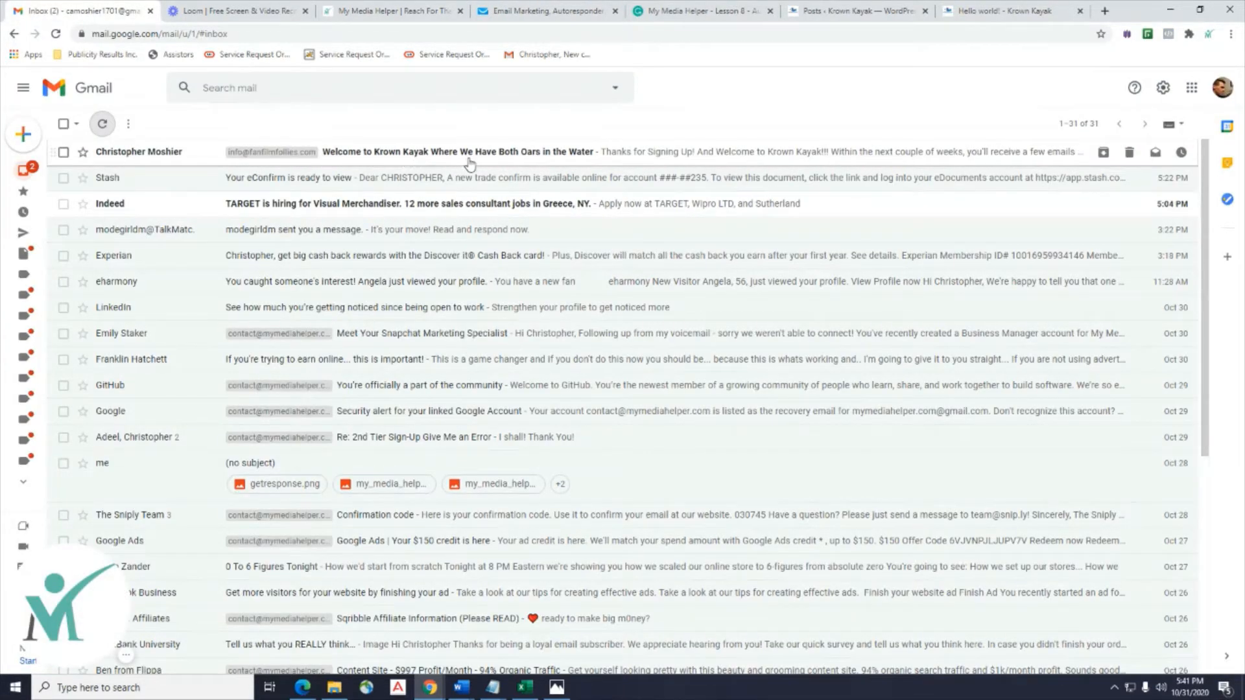
Read the 'Welcome to Krown Kayak' email with images shown, then return to GetResponse contacts.
left_click(422, 154)
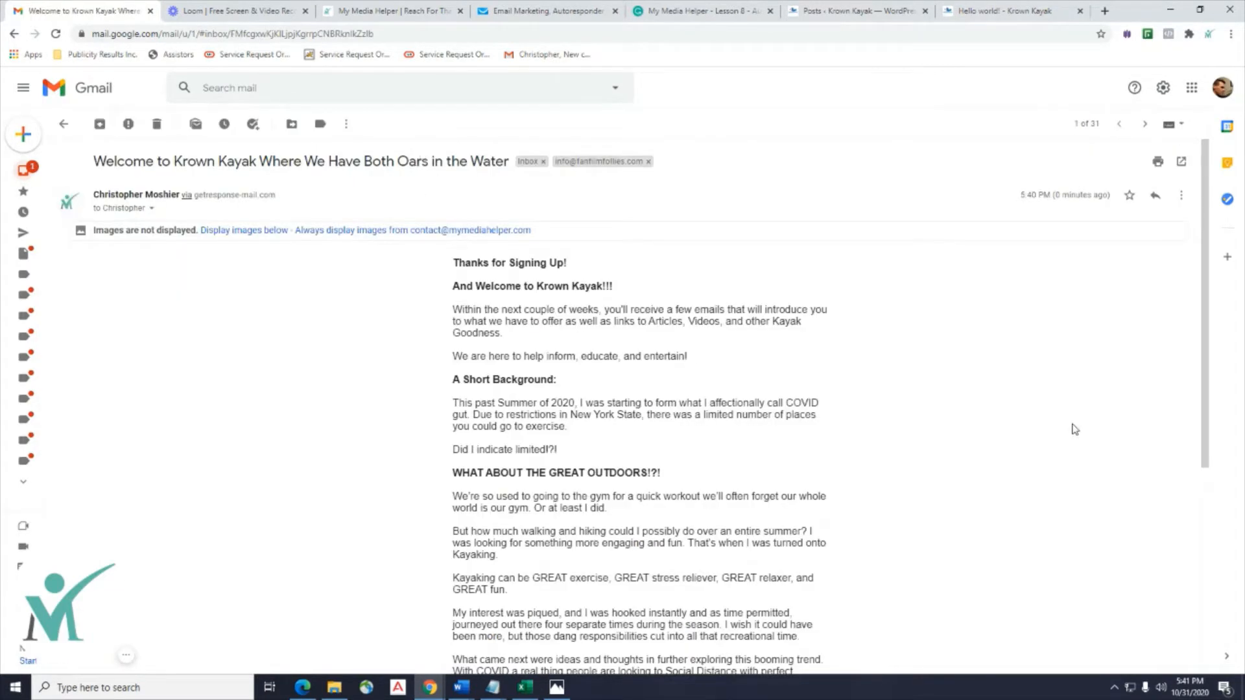
left_click(222, 231)
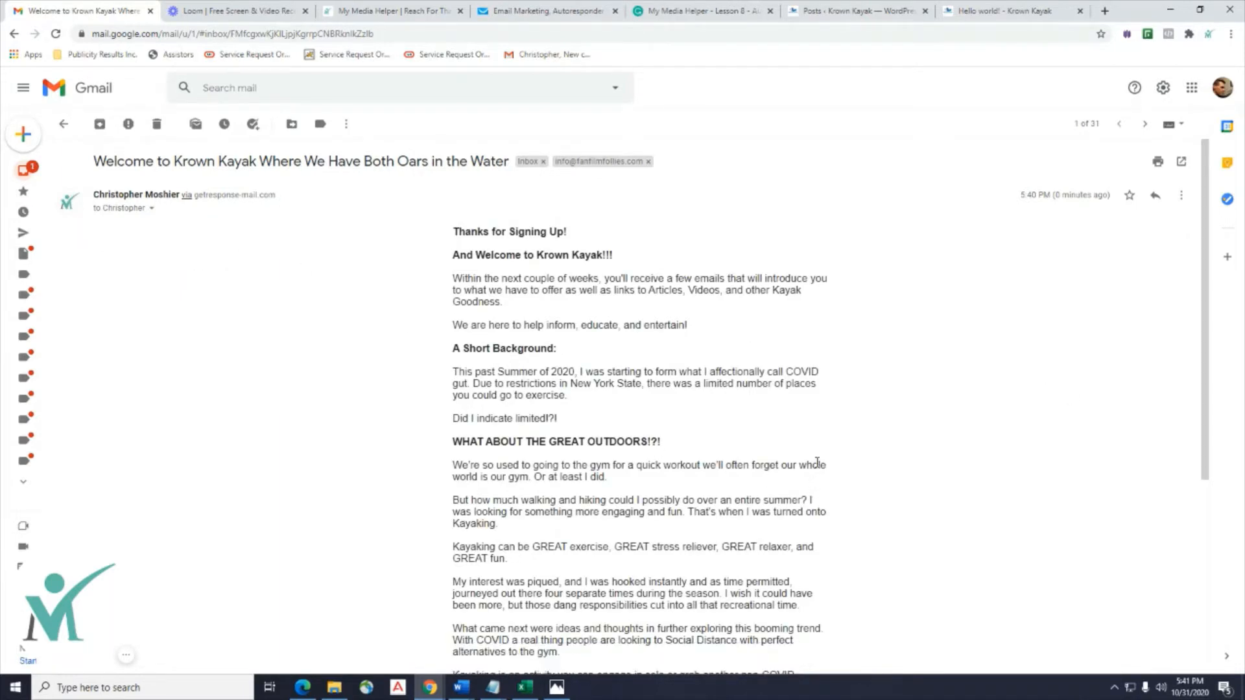
scroll(817, 462, "down", 5)
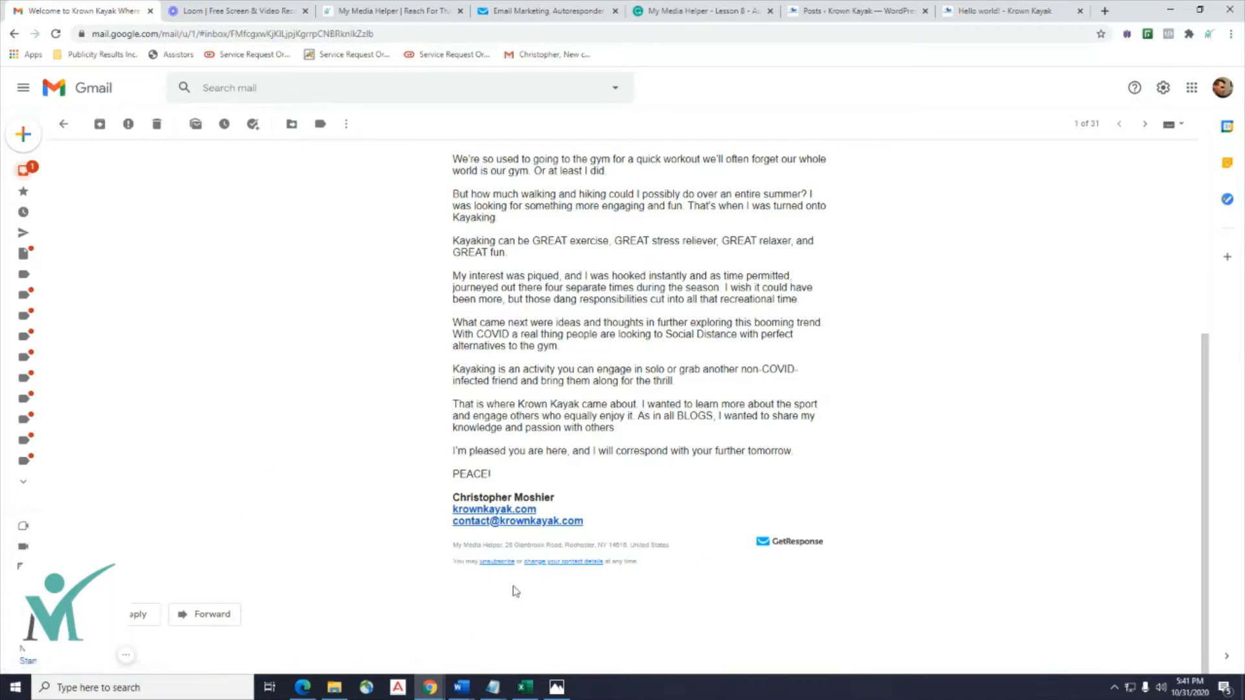
scroll(618, 626, "up", 1)
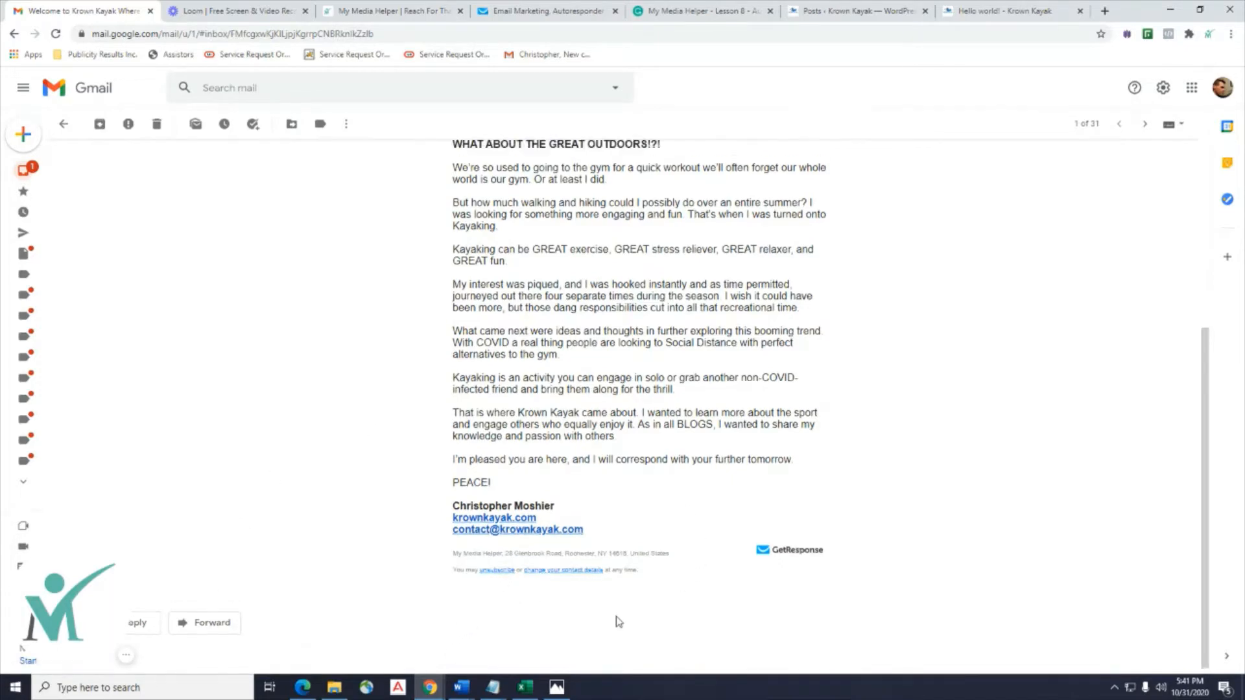
scroll(587, 606, "down", 1)
scroll(497, 564, "up", 5)
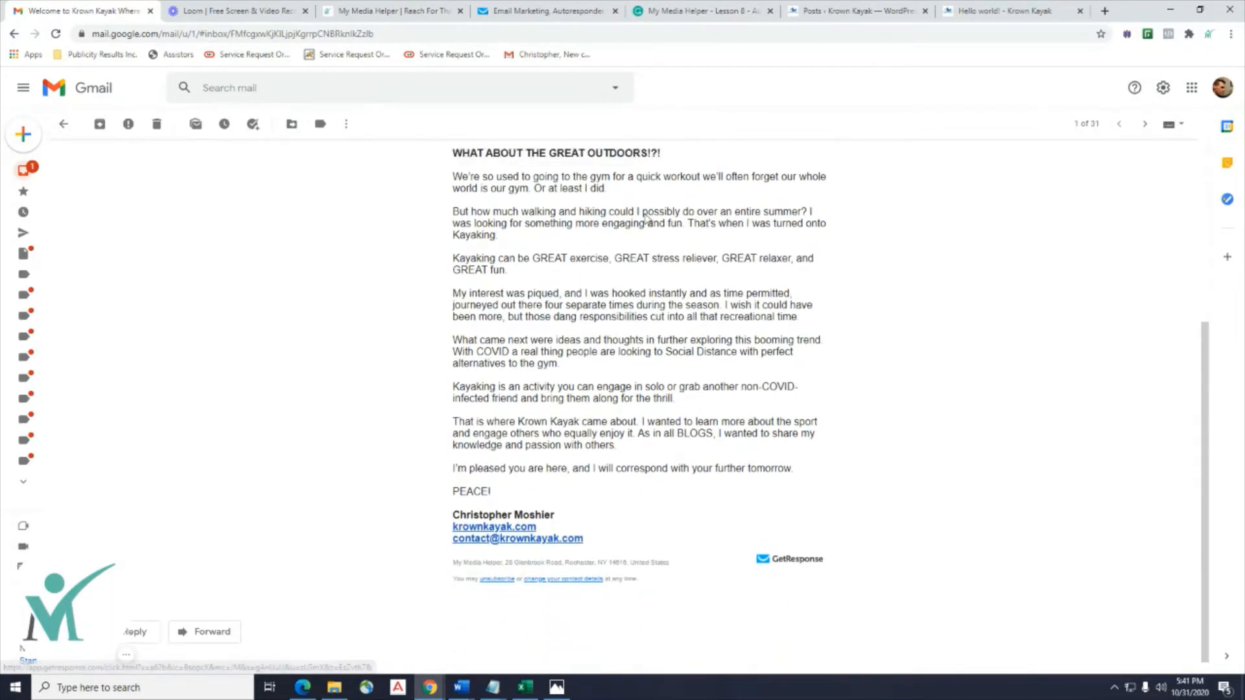
scroll(803, 332, "down", 2)
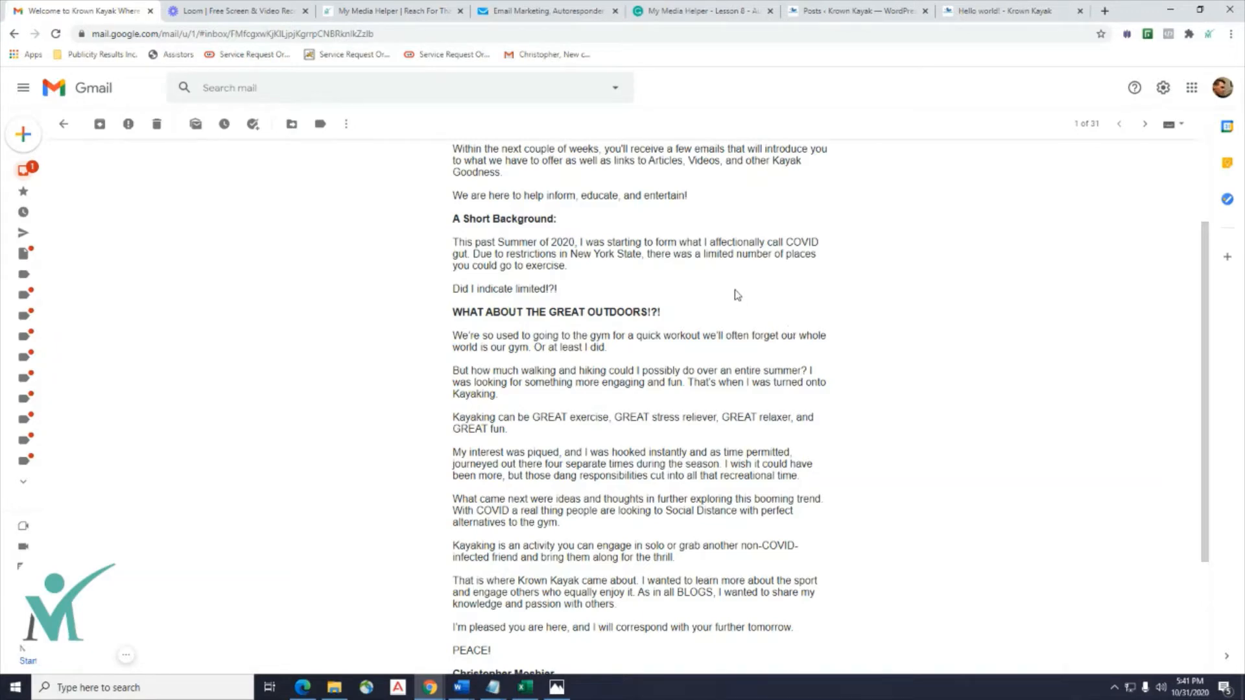
scroll(509, 293, "up", 2)
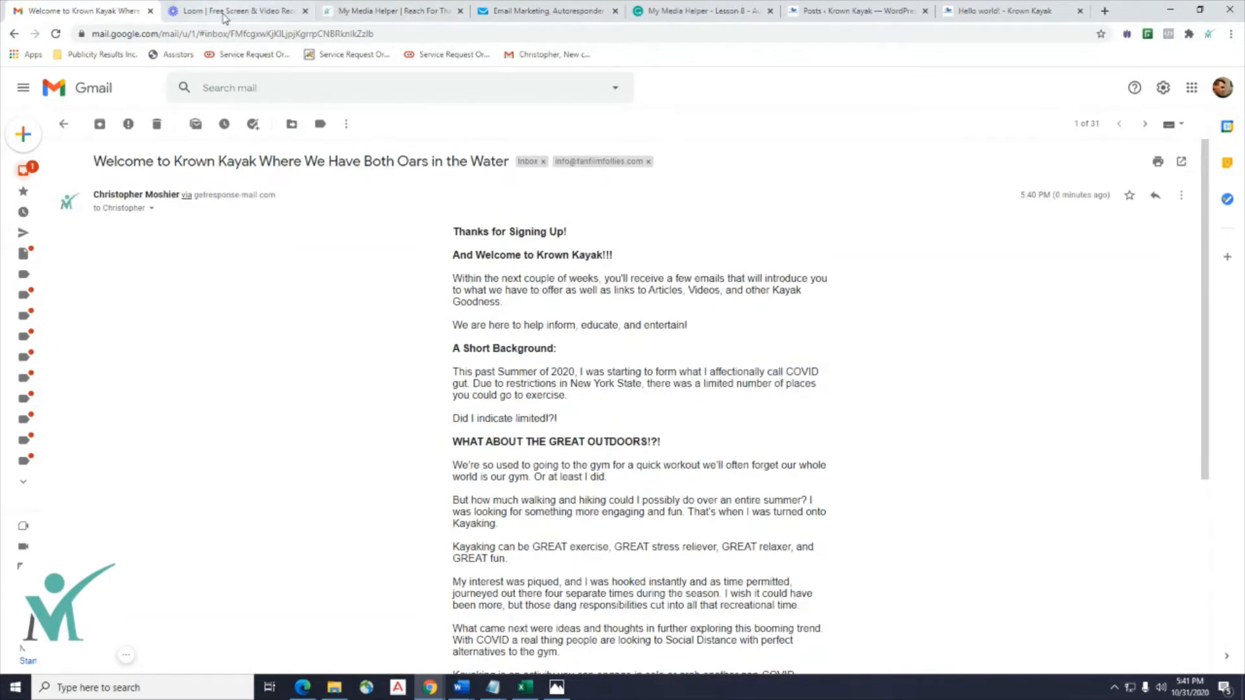
left_click(259, 11)
left_click(409, 12)
left_click(522, 12)
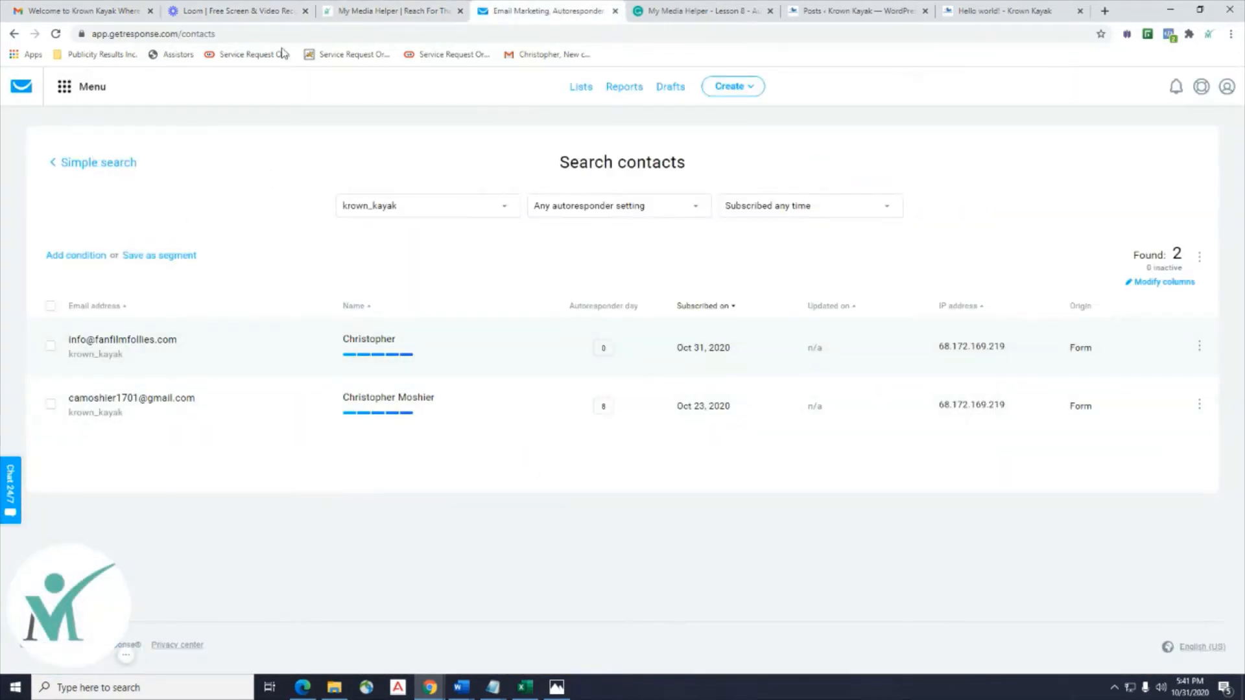
Duplicate Krown Kayak Day 0 from page two of the Autoresponders list.
left_click(62, 91)
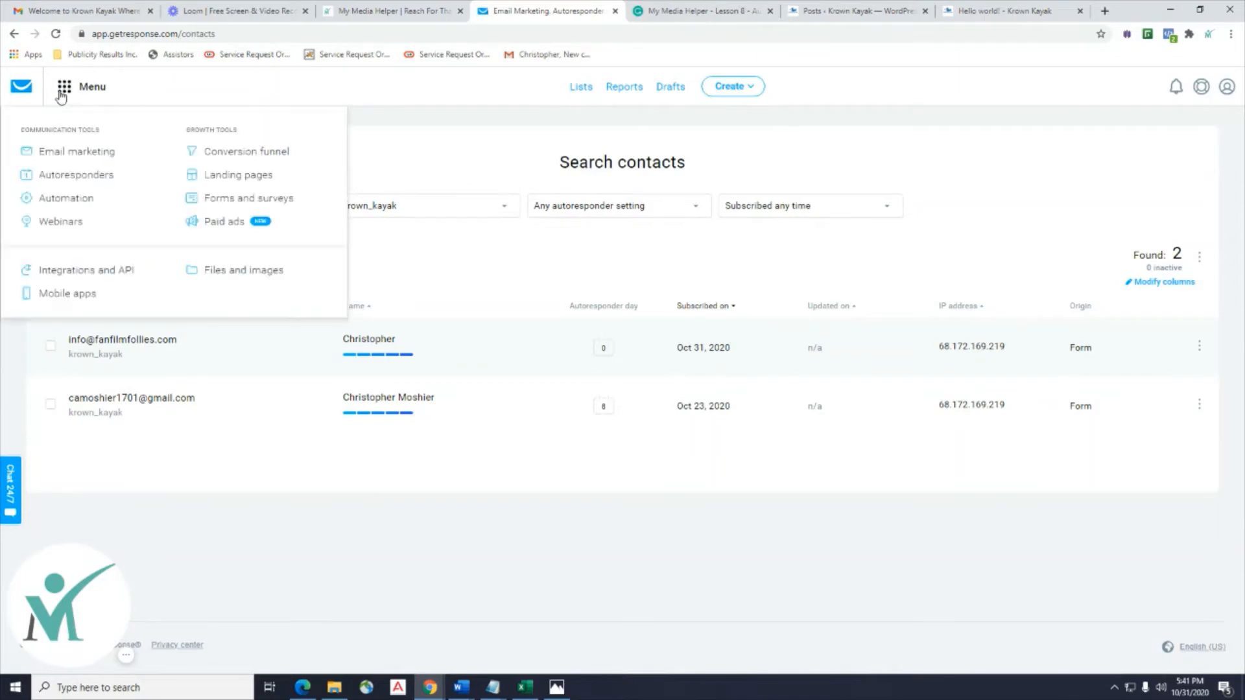
left_click(68, 175)
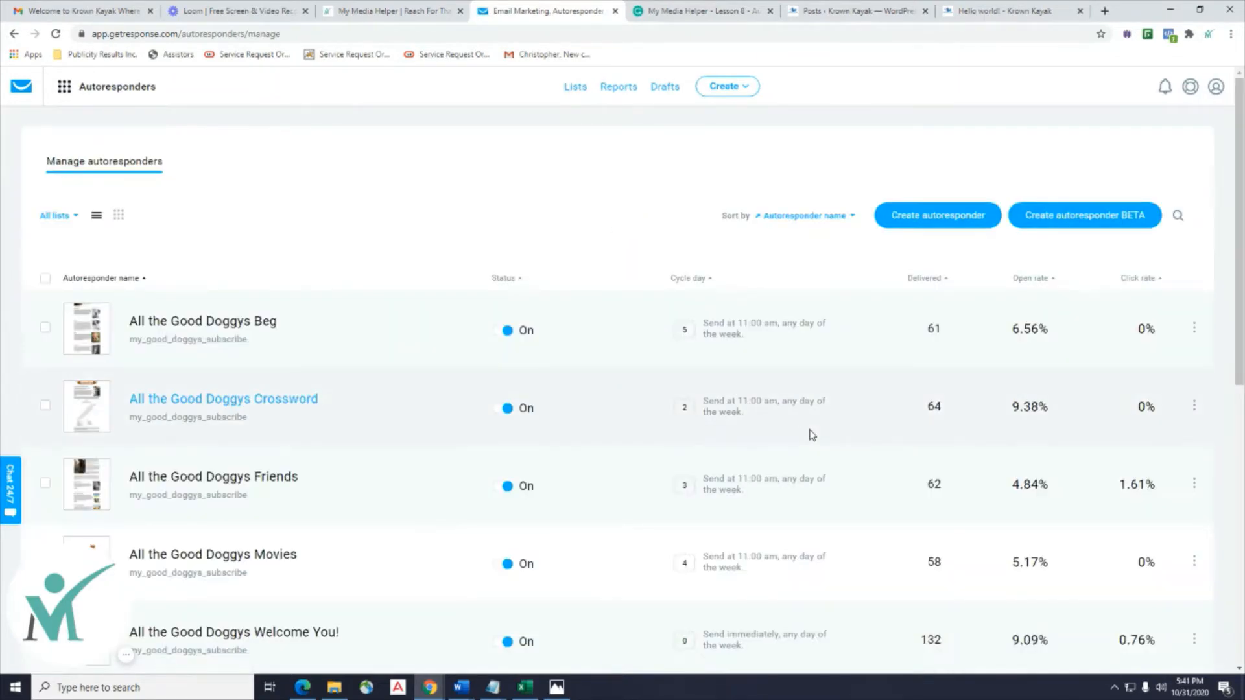
scroll(812, 434, "down", 8)
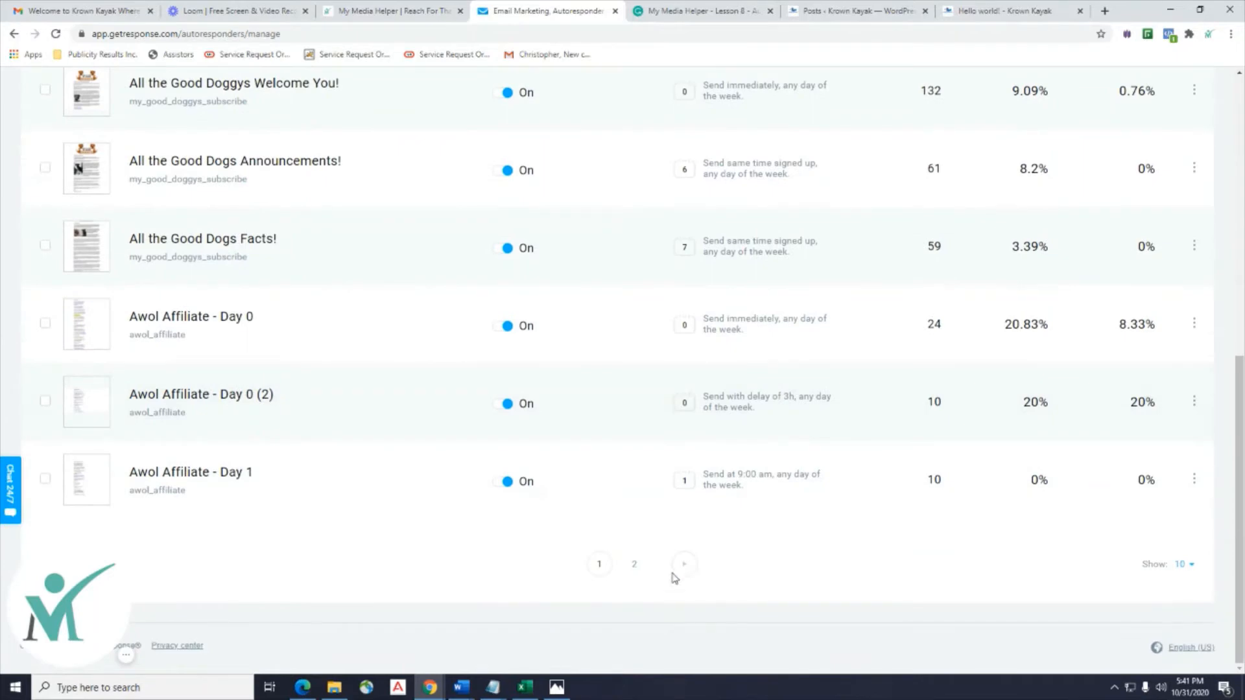
left_click(681, 571)
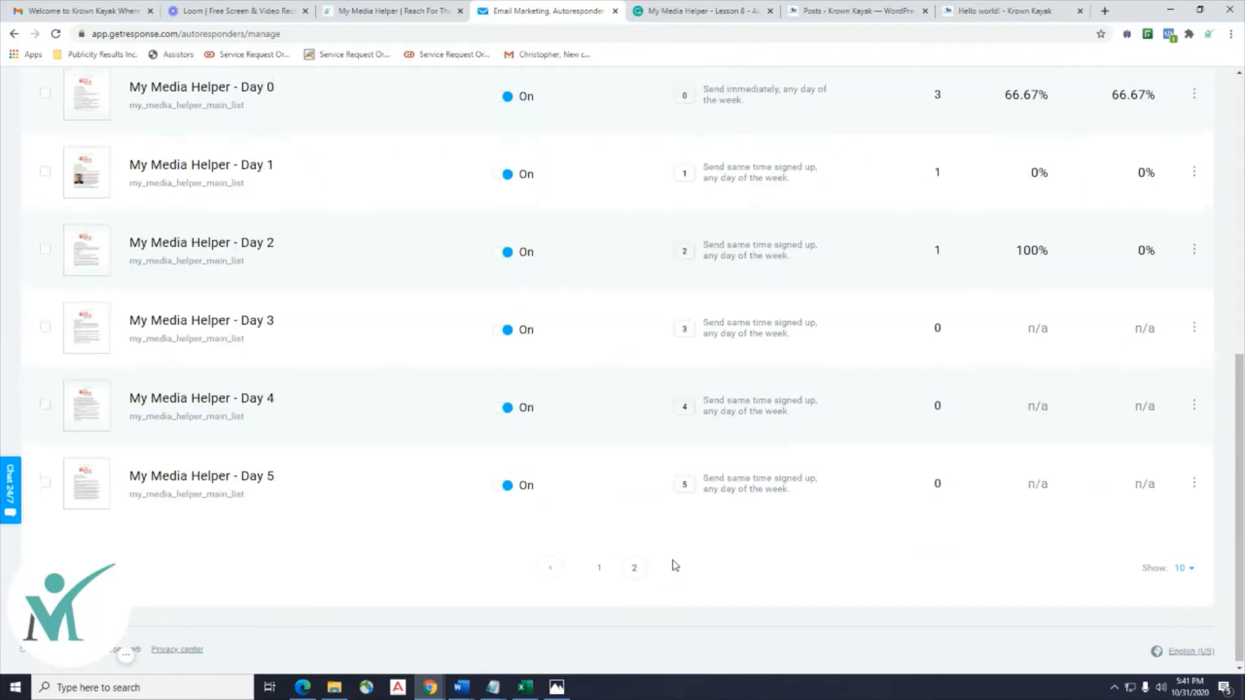
scroll(668, 551, "up", 4)
scroll(145, 270, "up", 3)
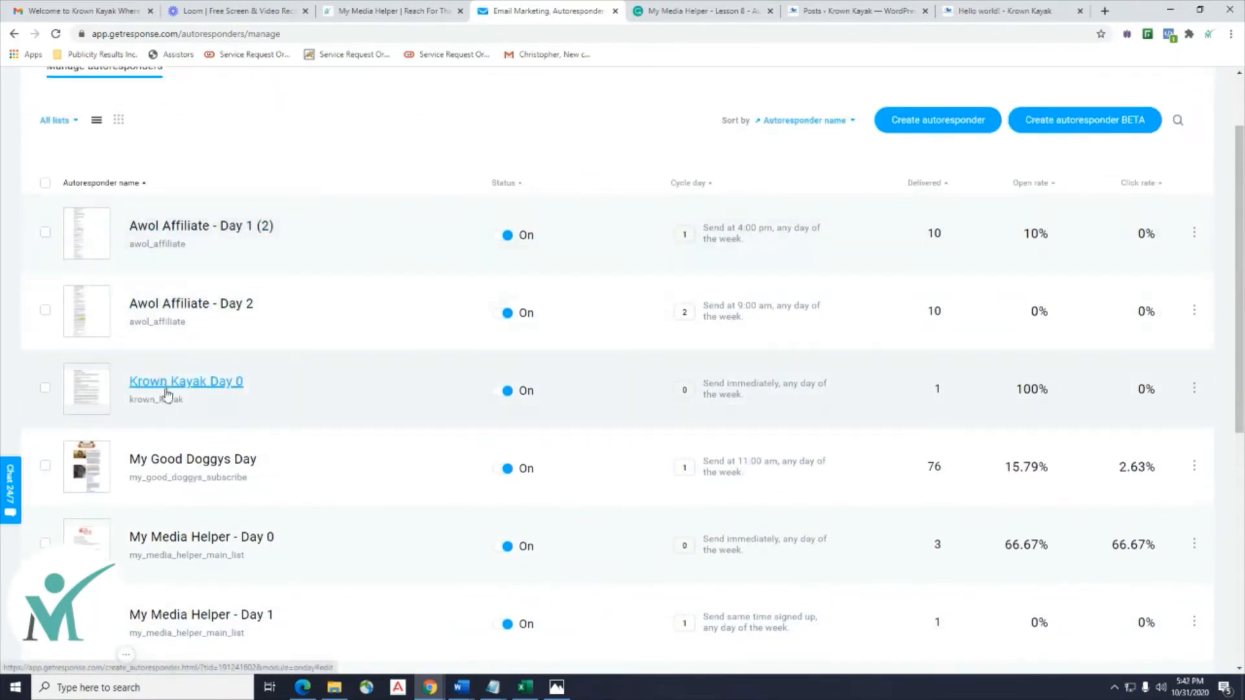
left_click(1192, 391)
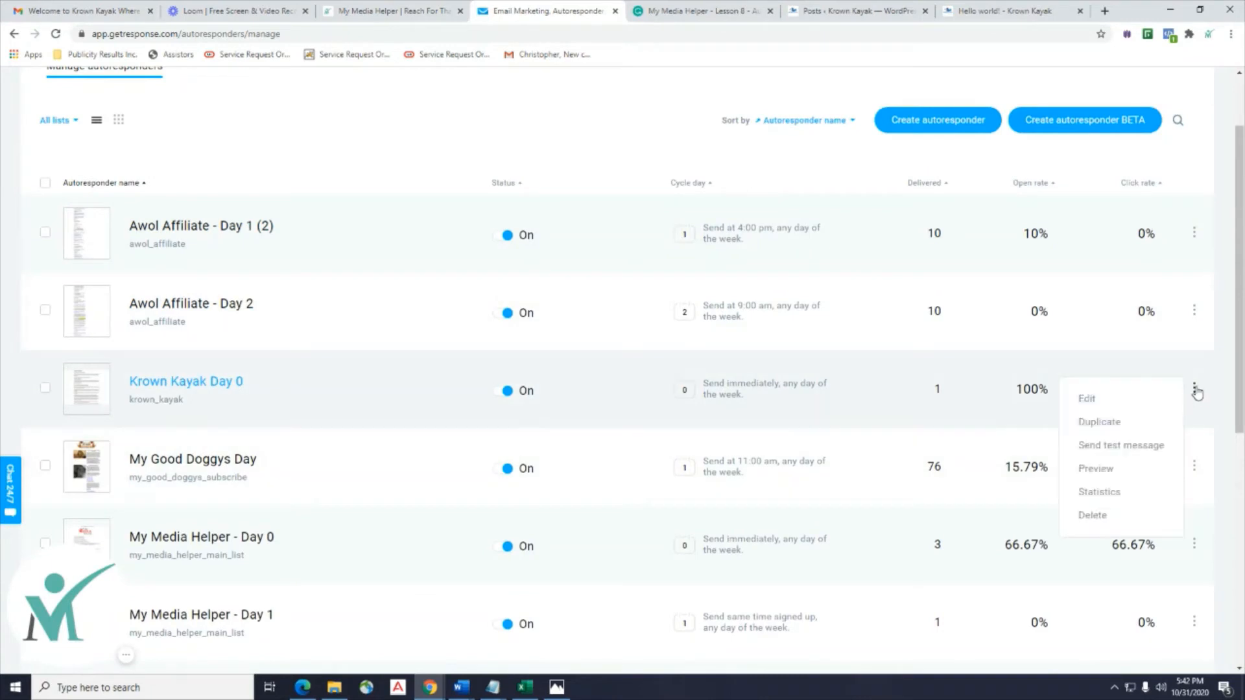
left_click(1108, 428)
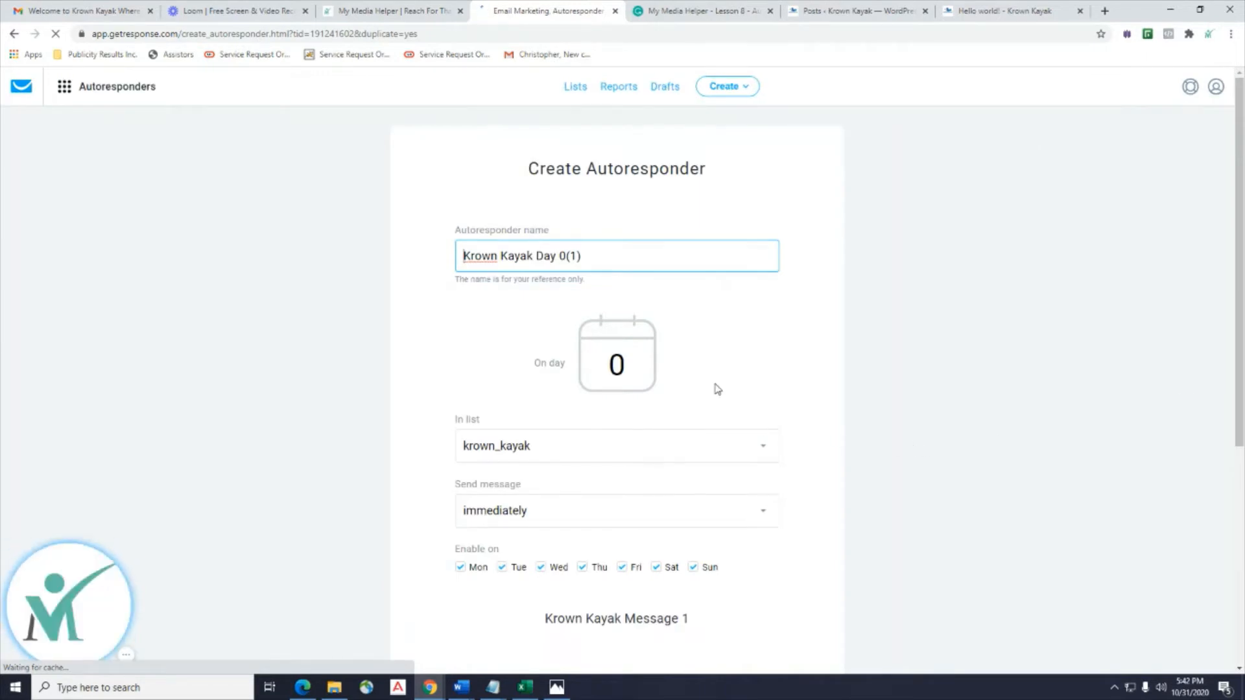
Rename the copy to 'Krown Kayak Day 1' and set it to send on day 1.
left_click(609, 255)
key("BackSpace")
key("BackSpace")
key("BackSpace")
key("BackSpace")
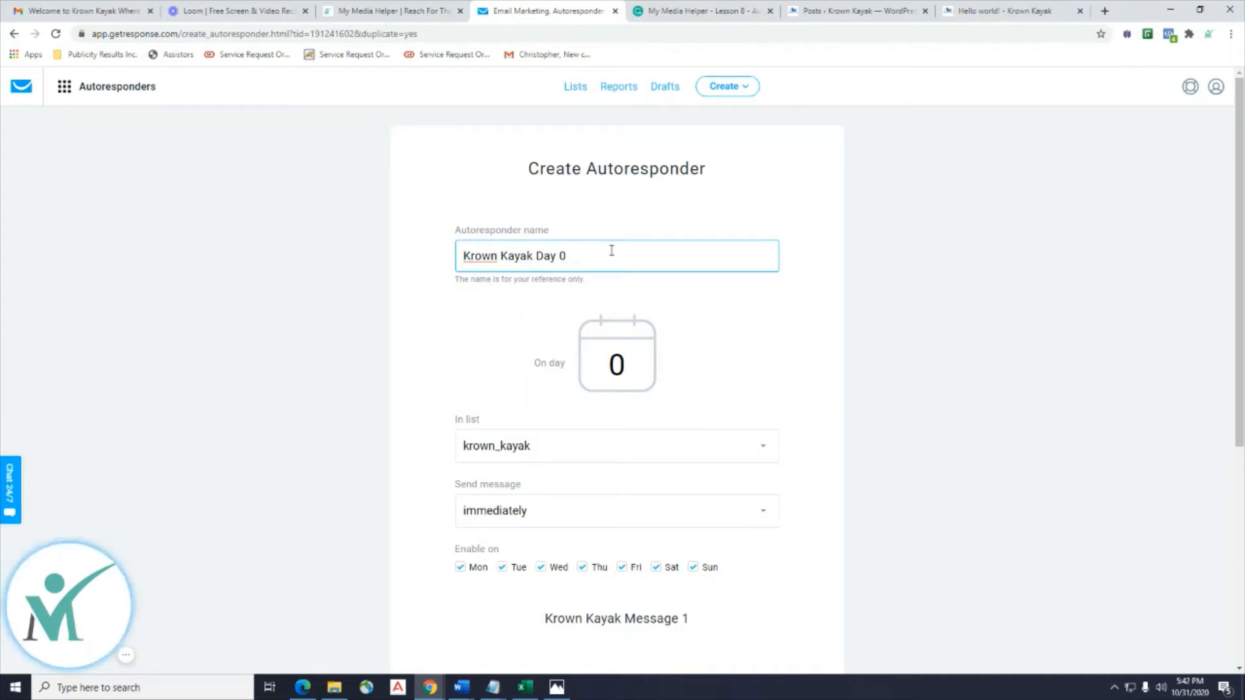
left_click(637, 367)
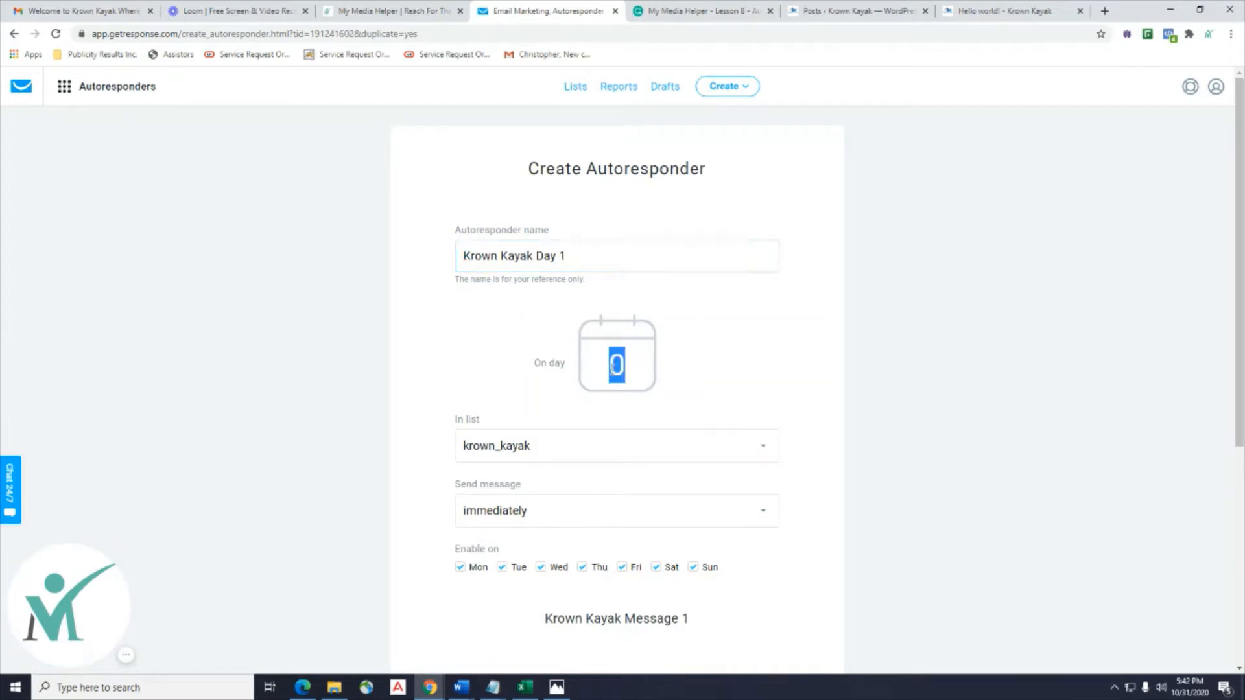
type("1")
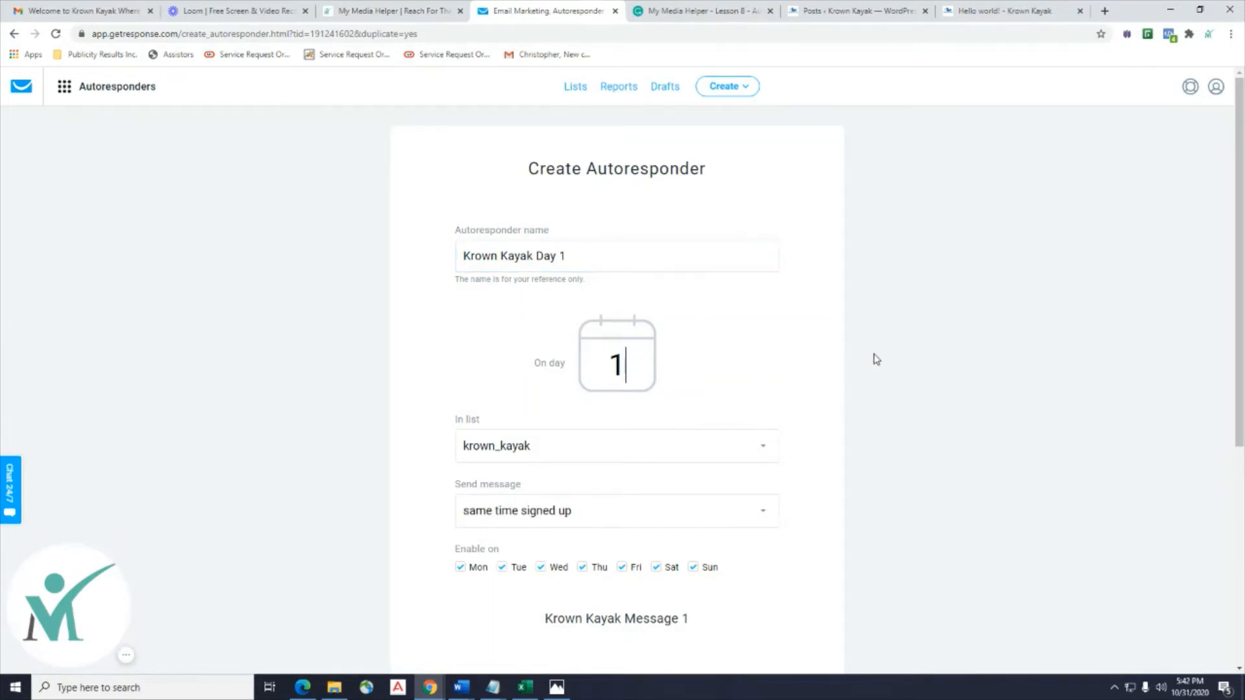
Send the message exactly at 7:00 am in each recipient's local time (Time Travel).
scroll(875, 358, "down", 4)
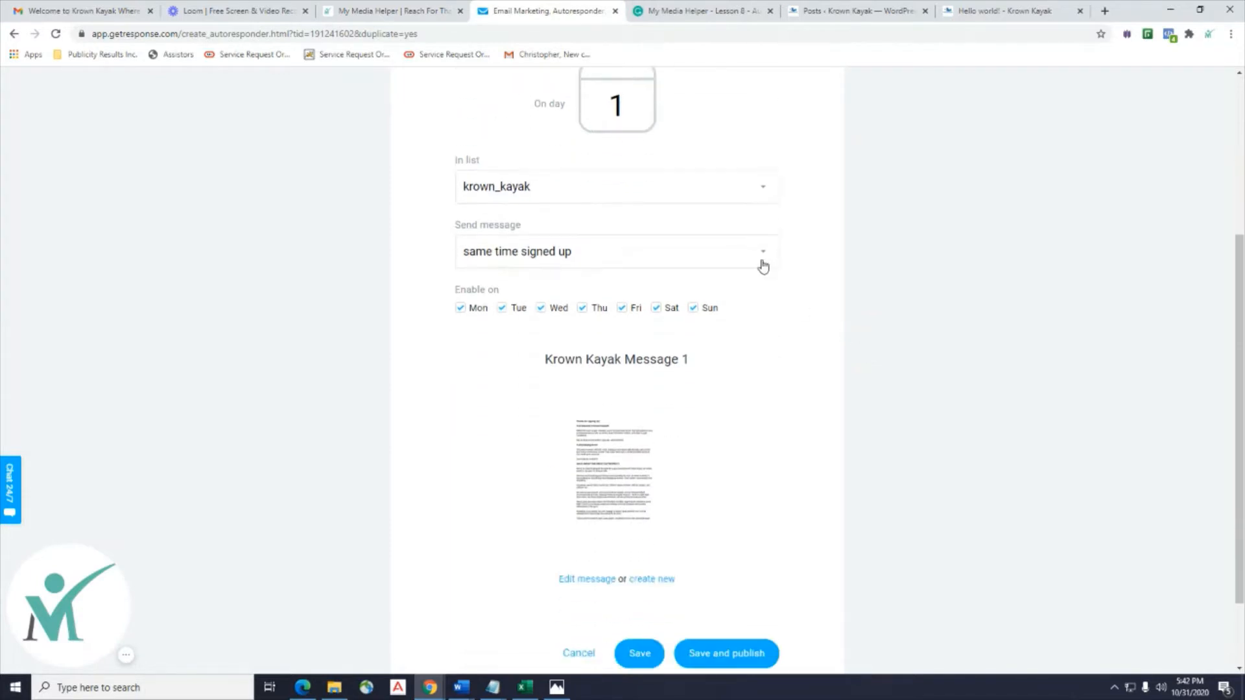
left_click(763, 267)
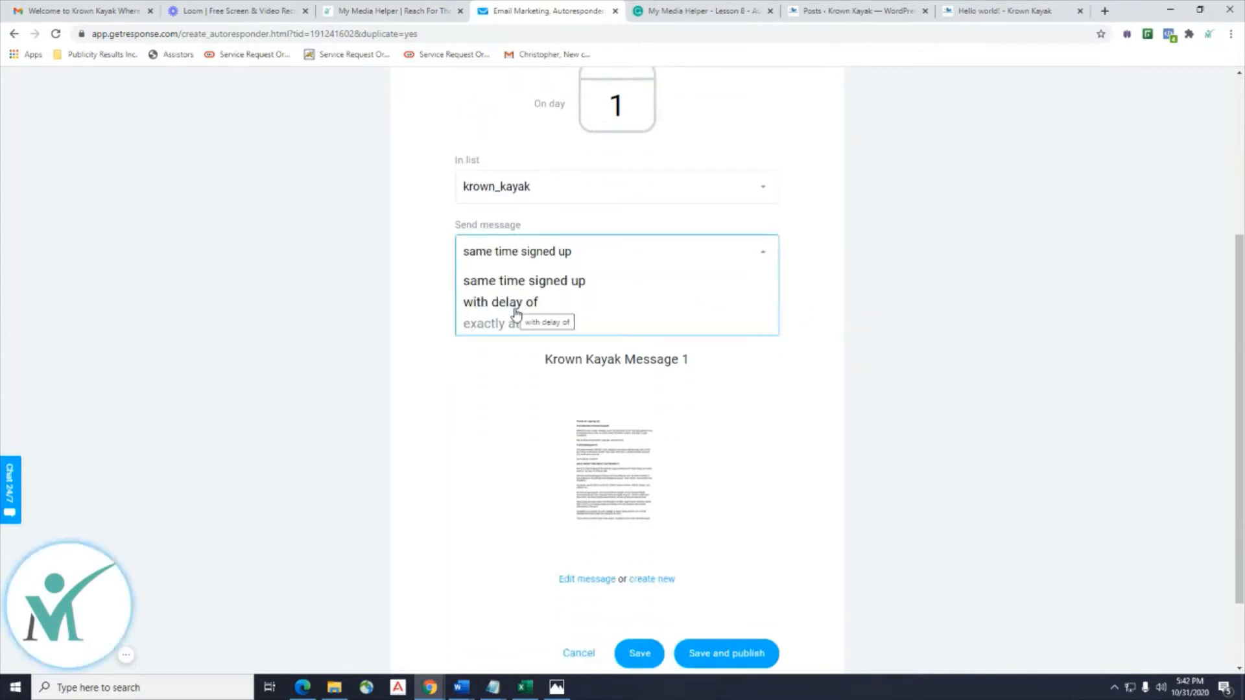
left_click(519, 331)
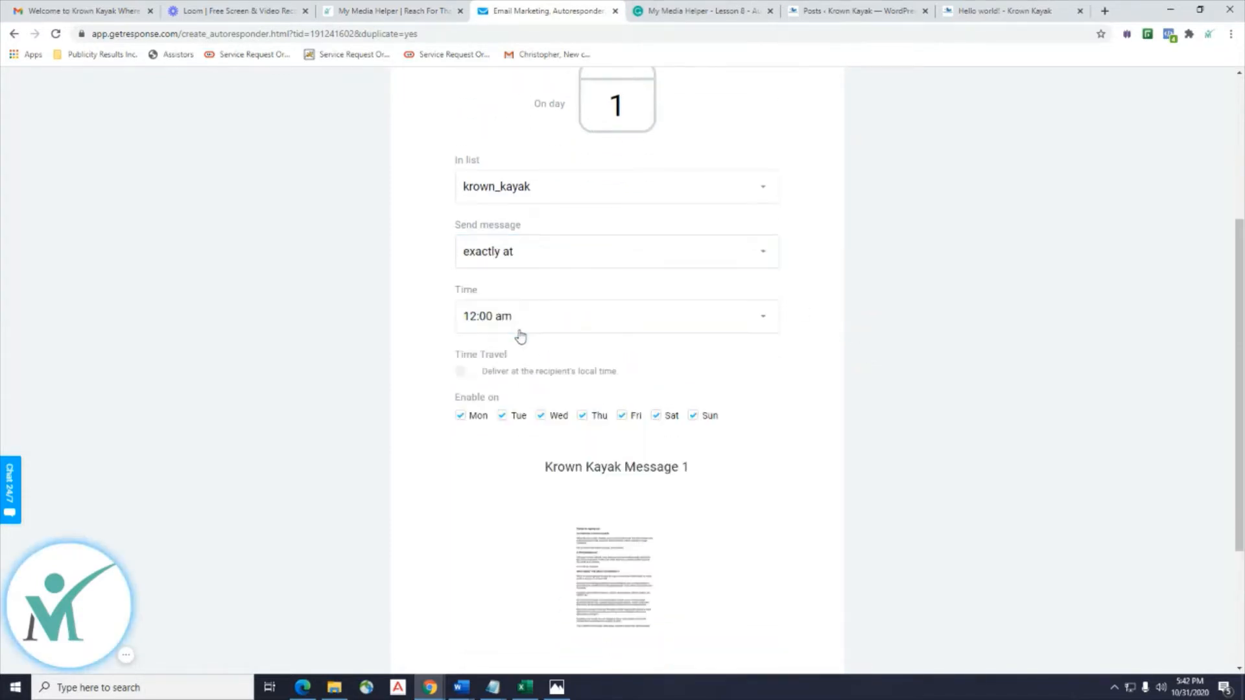
left_click(766, 326)
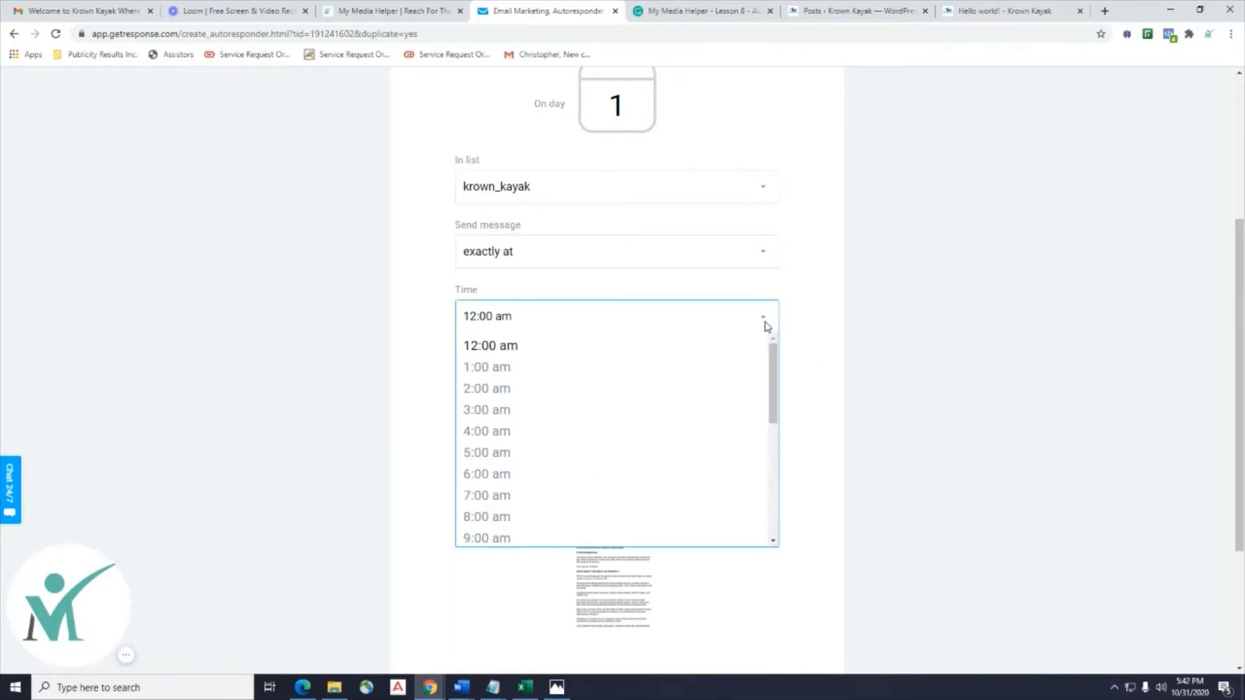
scroll(746, 395, "down", 2)
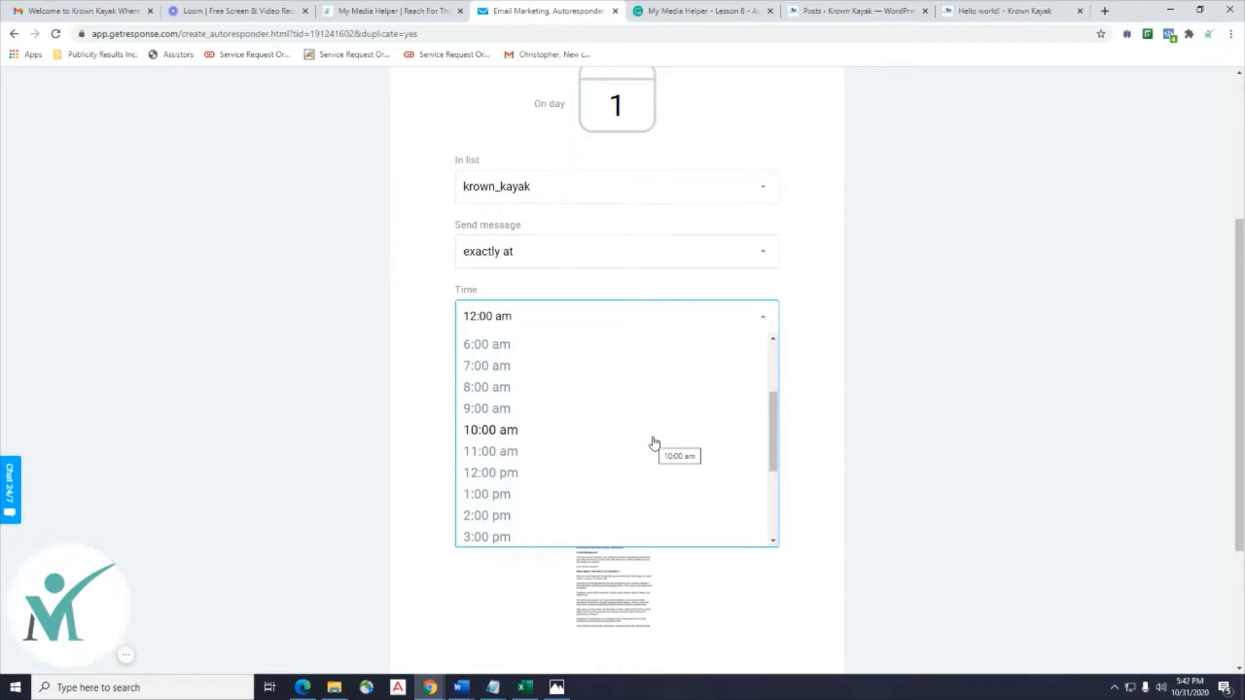
left_click(655, 368)
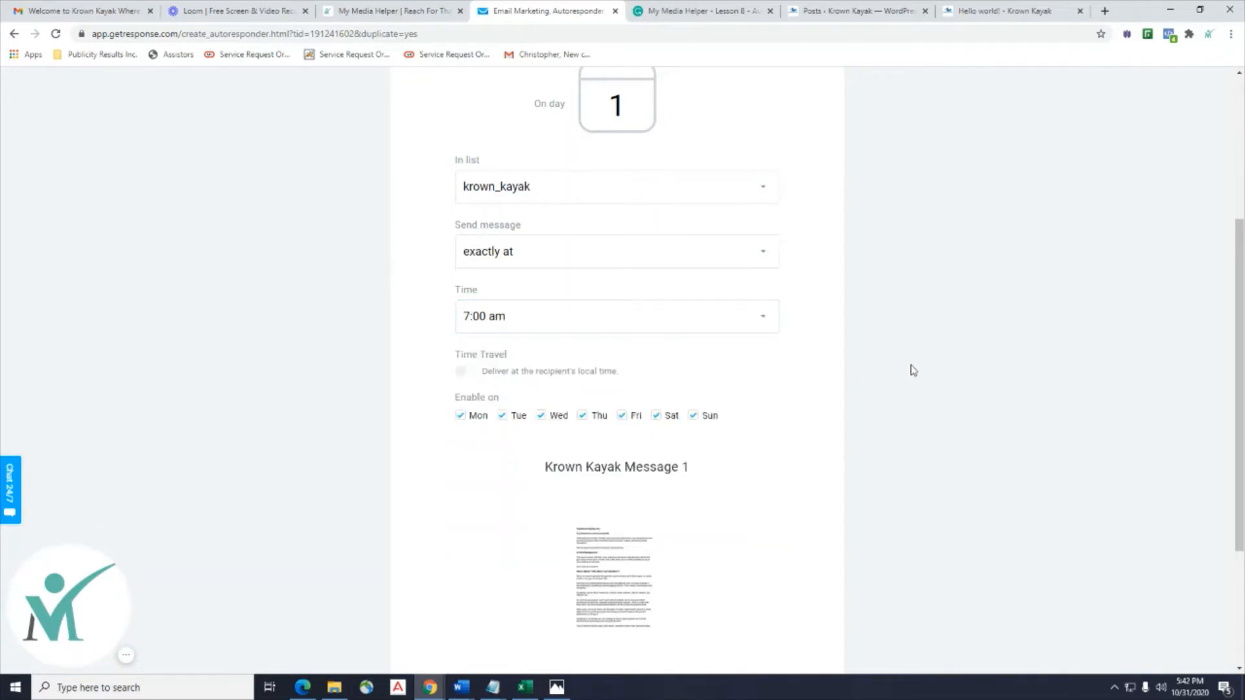
scroll(911, 370, "down", 2)
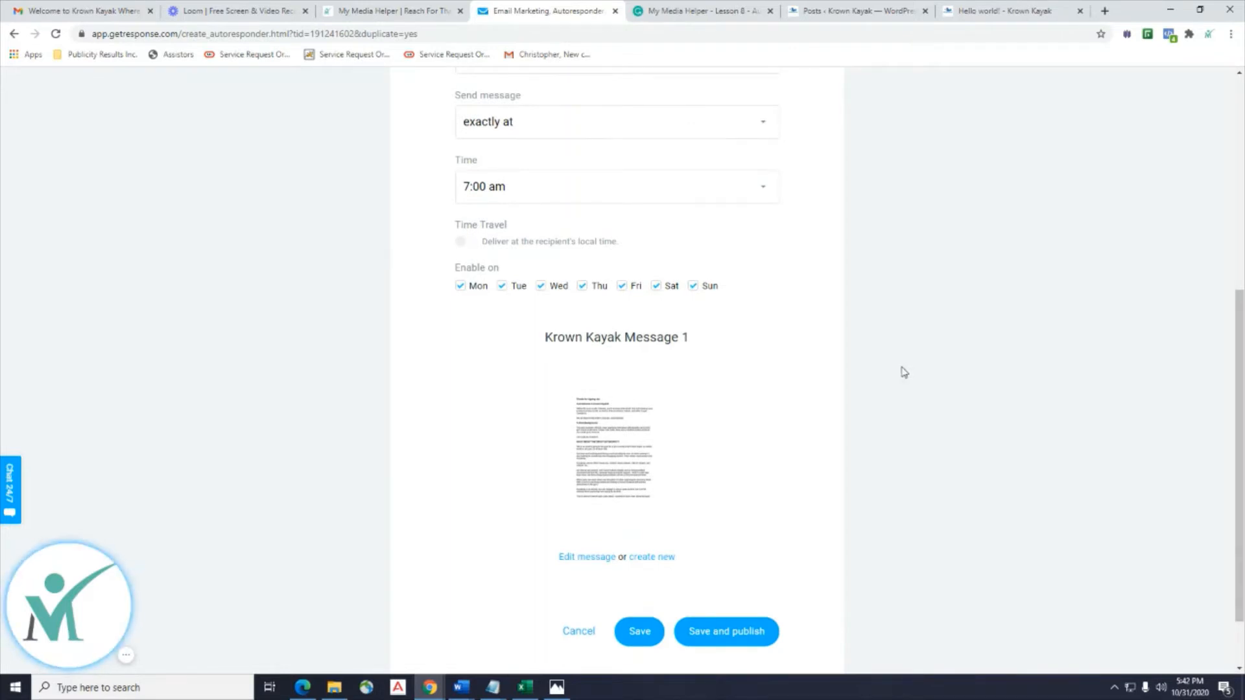
left_click(460, 249)
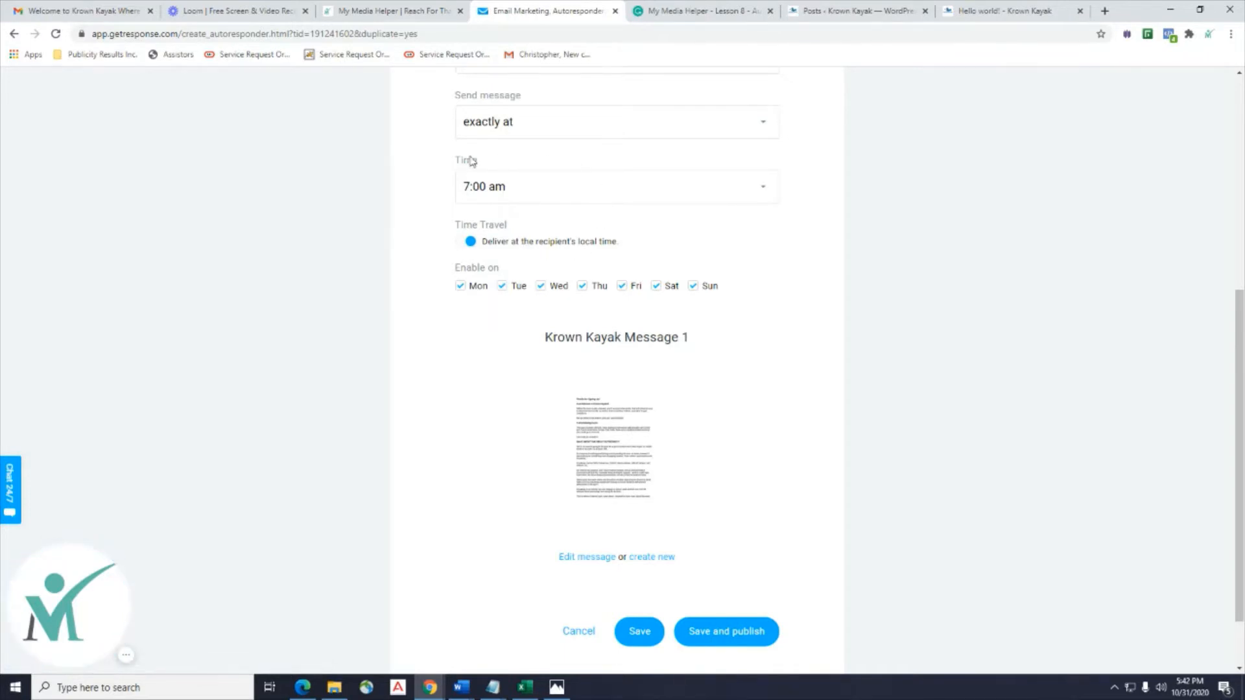
scroll(957, 415, "down", 2)
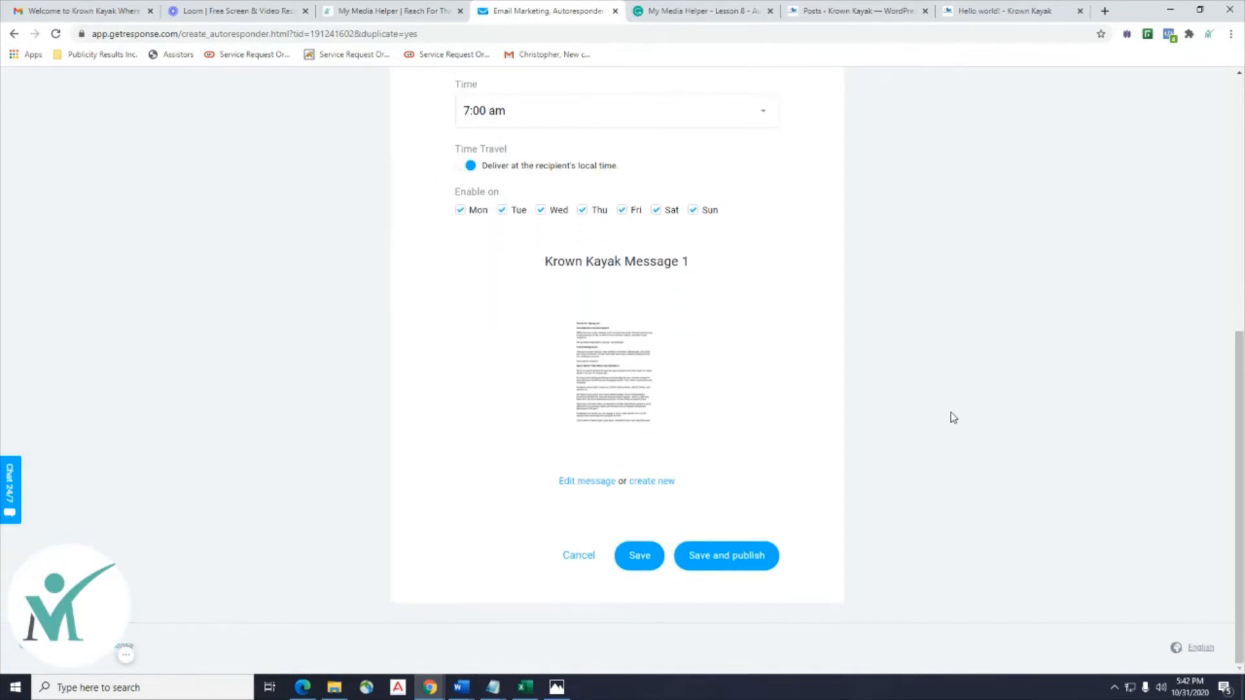
scroll(953, 418, "up", 1)
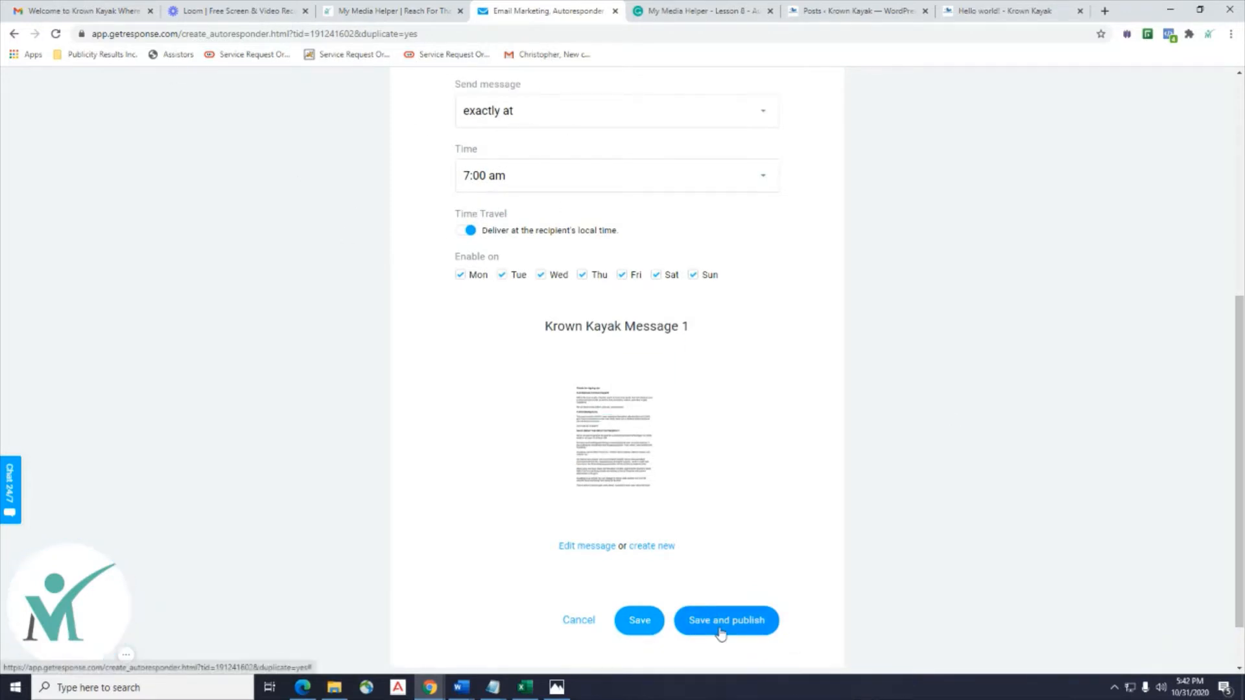
left_click(595, 548)
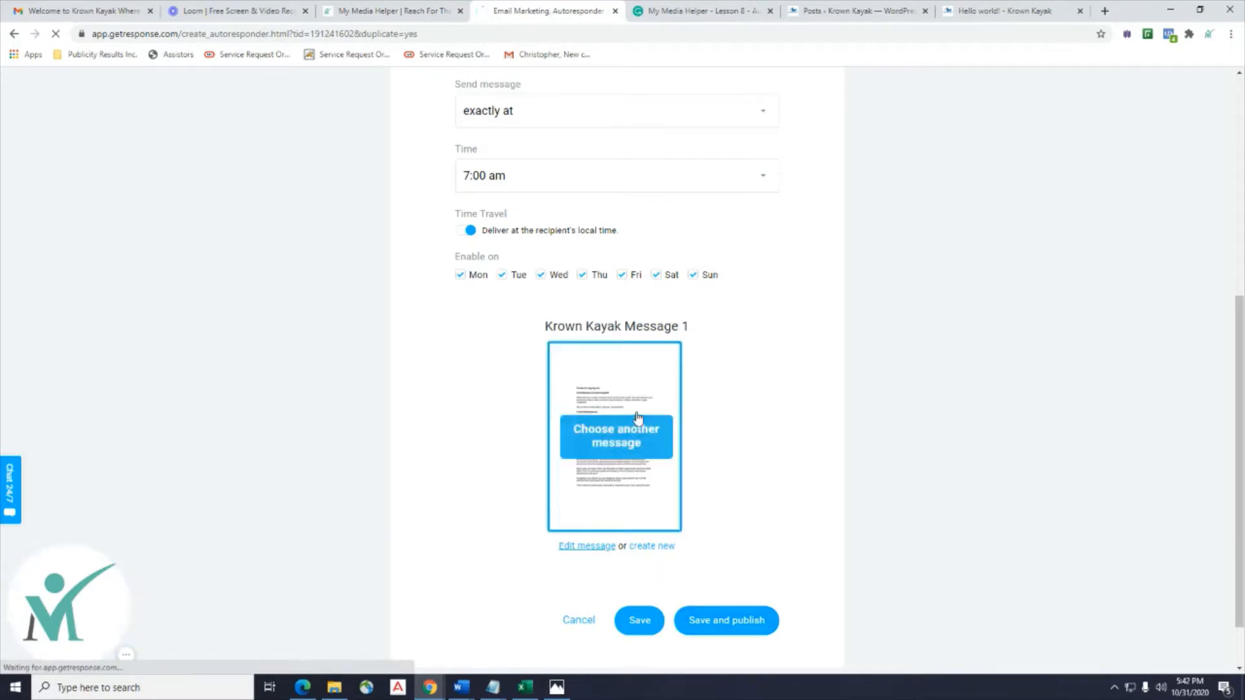
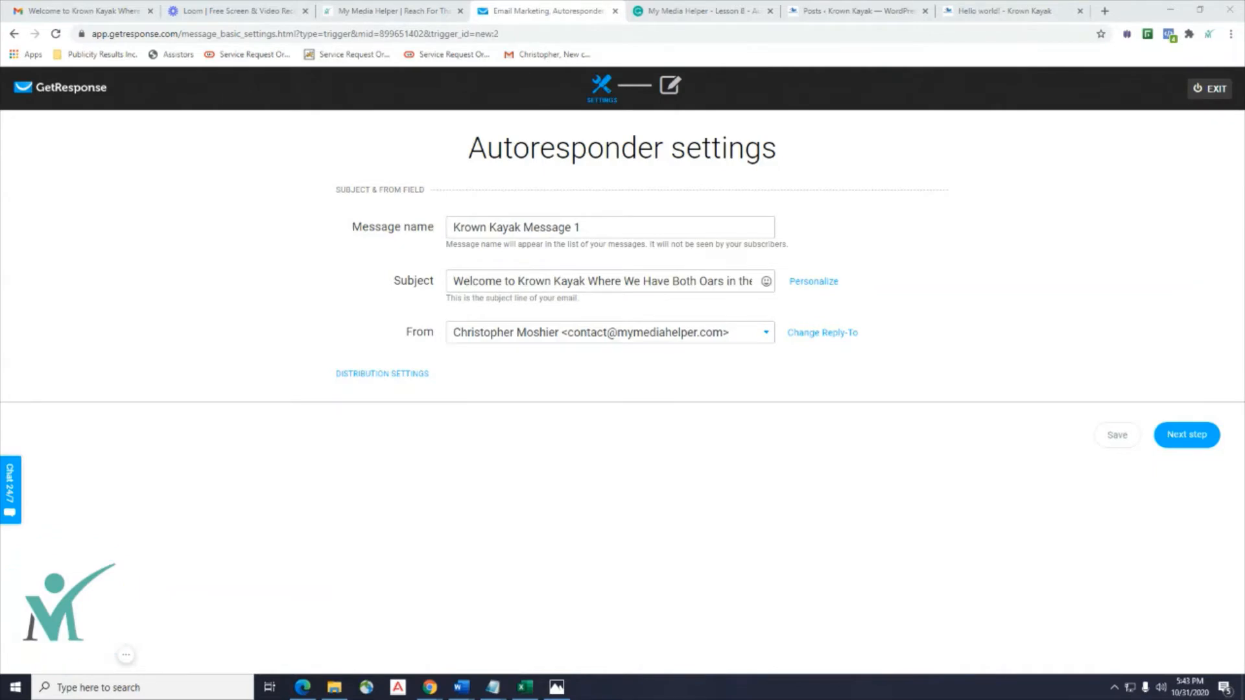
Copy Email 2's text from 'Good Morning' through 'I'll see you all tomorrow' in the Word lesson.
left_click(461, 687)
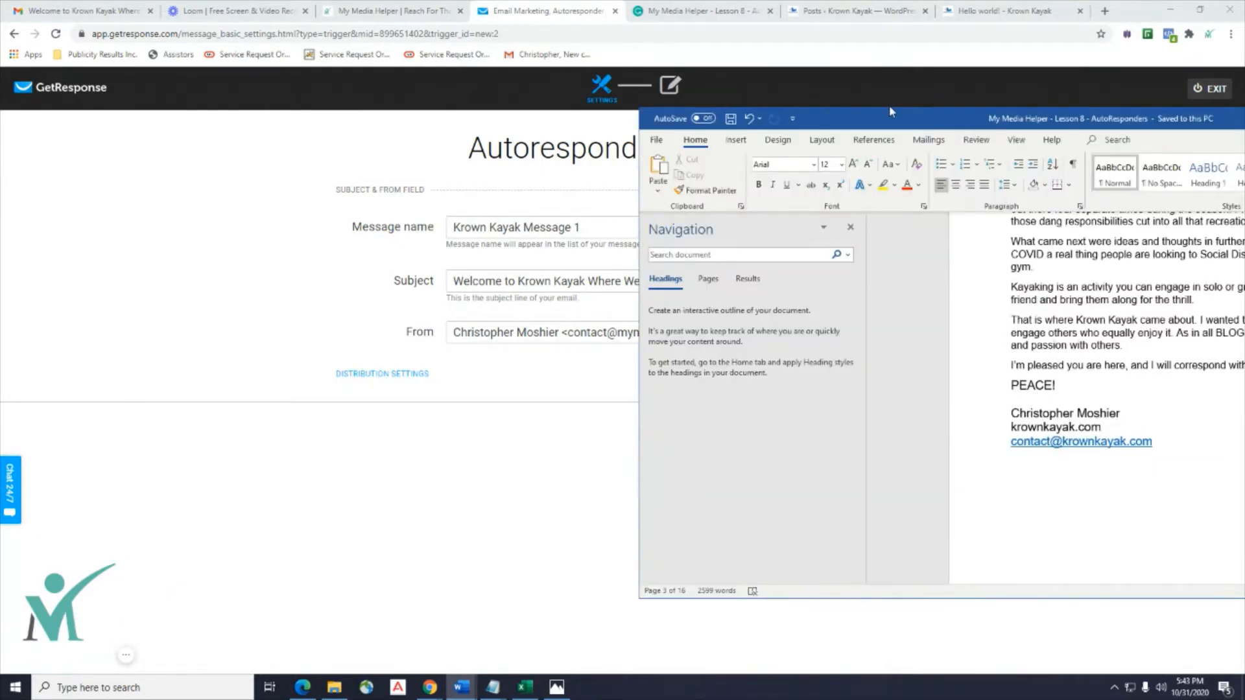
left_click_drag(889, 112, 491, 121)
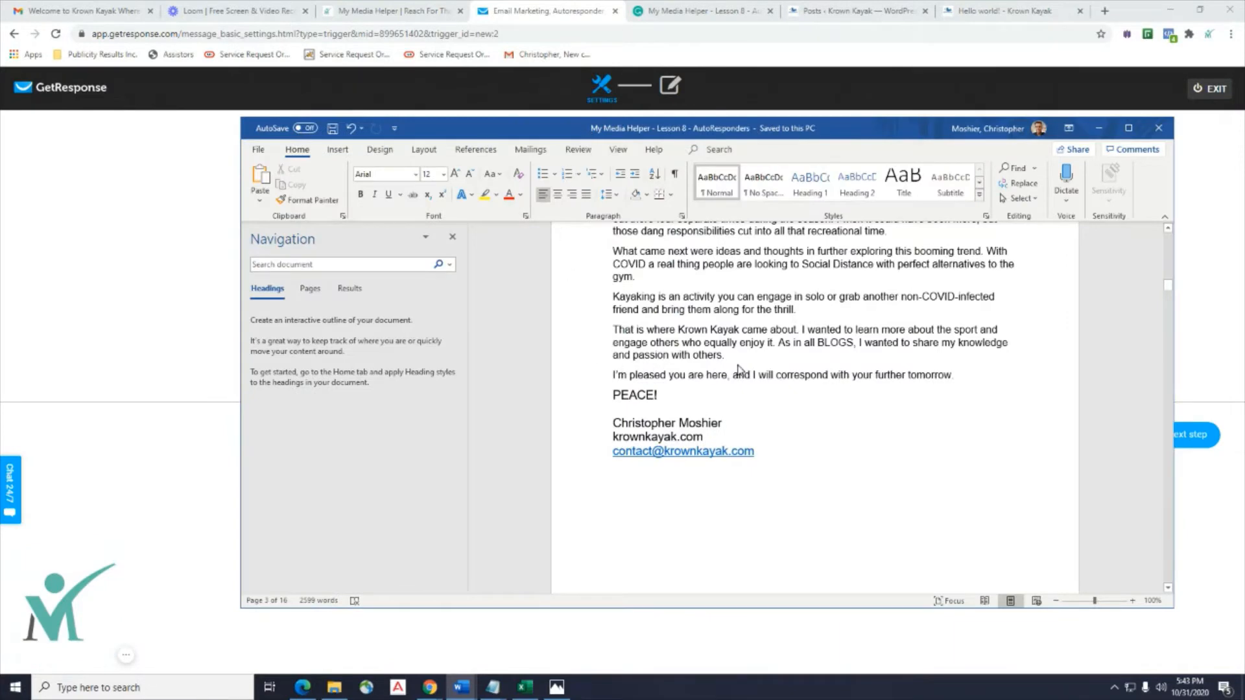
left_click_drag(905, 128, 581, 136)
scroll(660, 389, "up", 15)
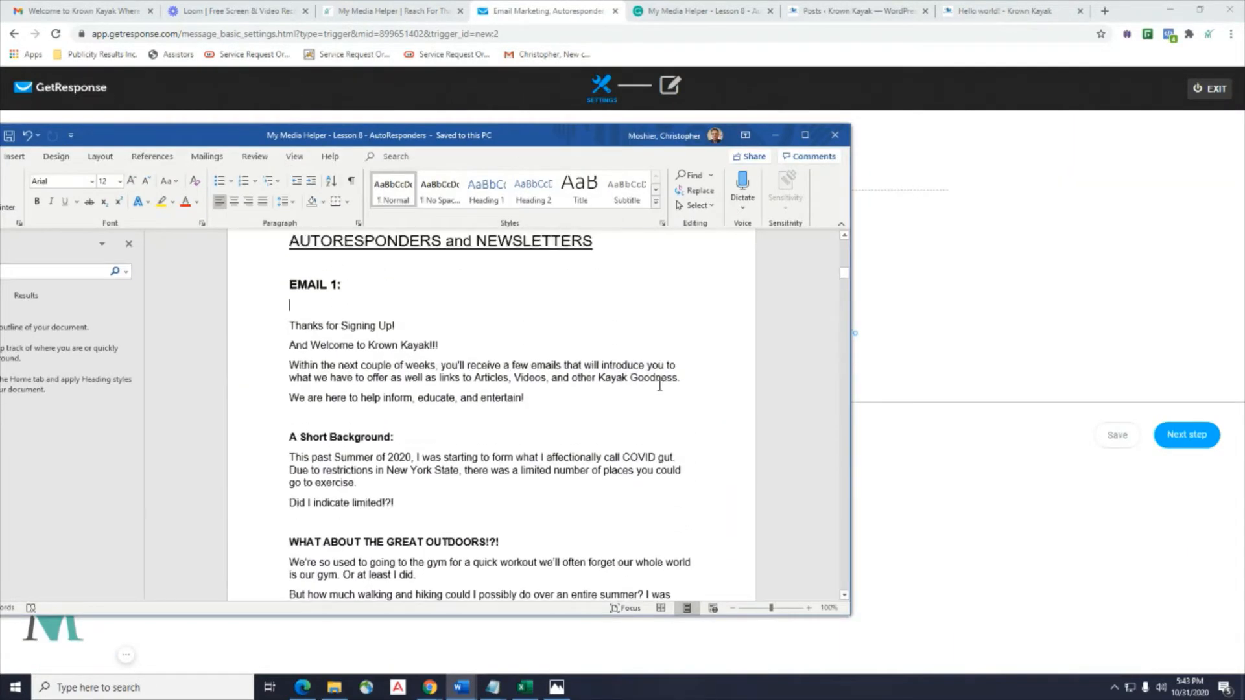
scroll(659, 386, "up", 7)
scroll(660, 386, "down", 6)
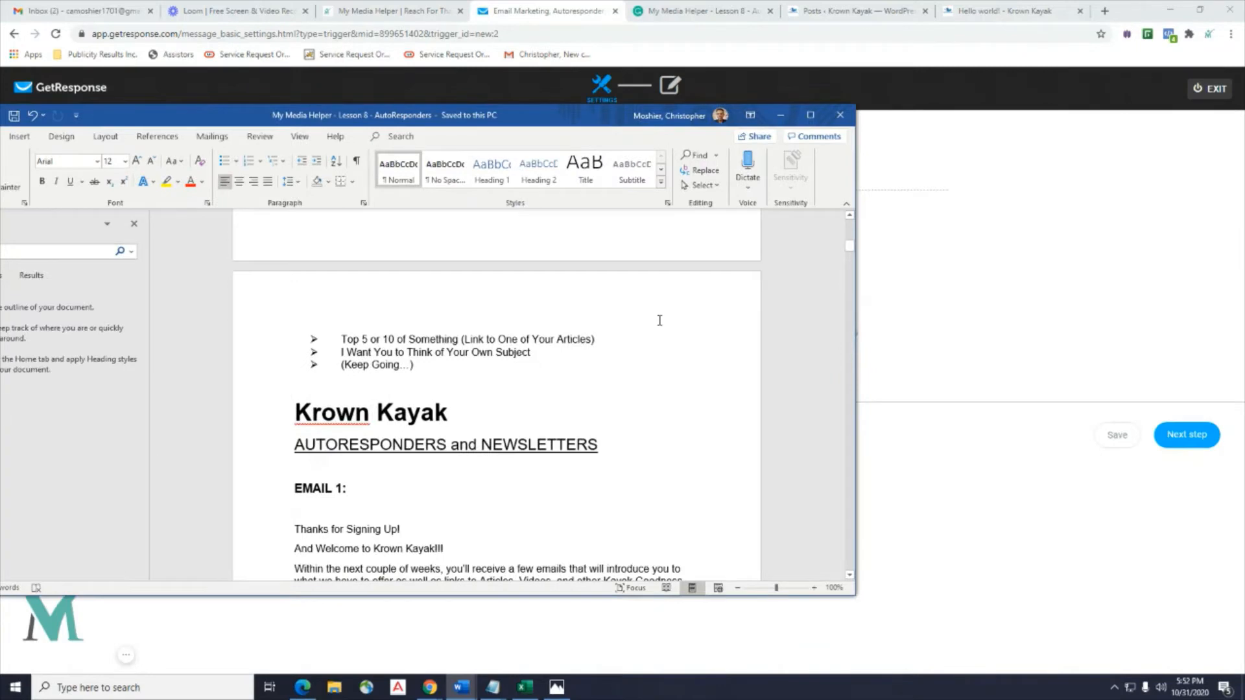
scroll(660, 321, "down", 20)
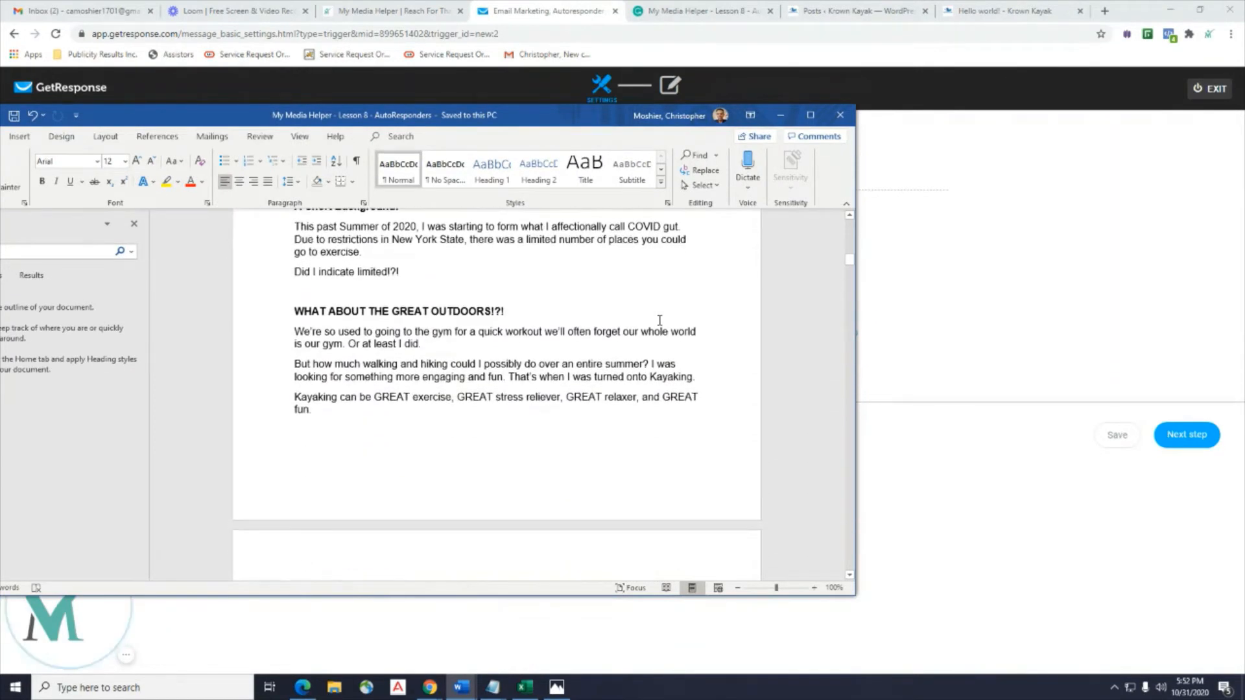
scroll(660, 322, "down", 15)
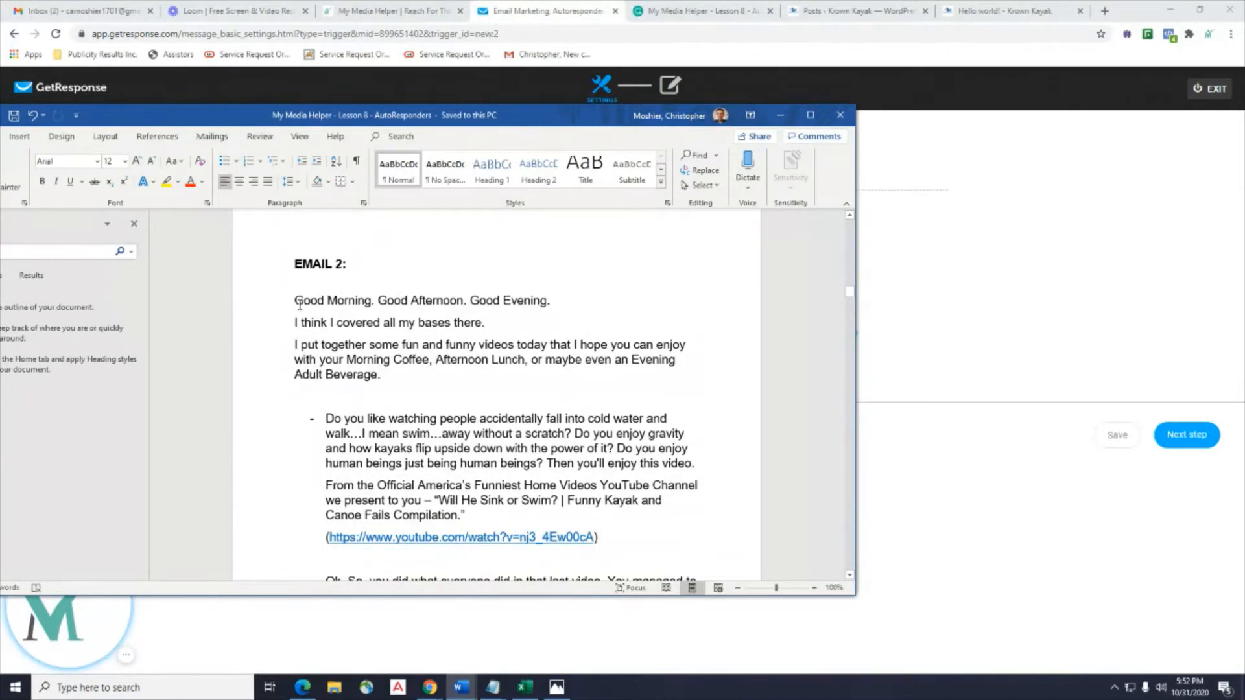
left_click_drag(292, 300, 471, 460)
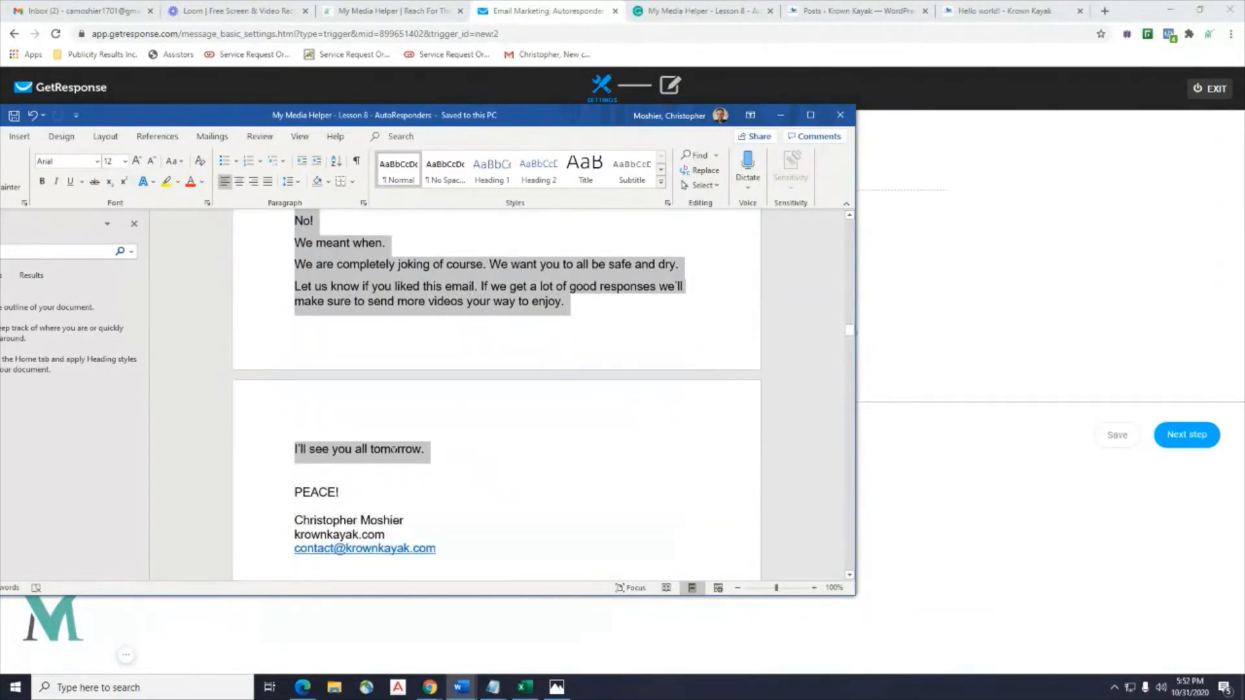
right_click(421, 457)
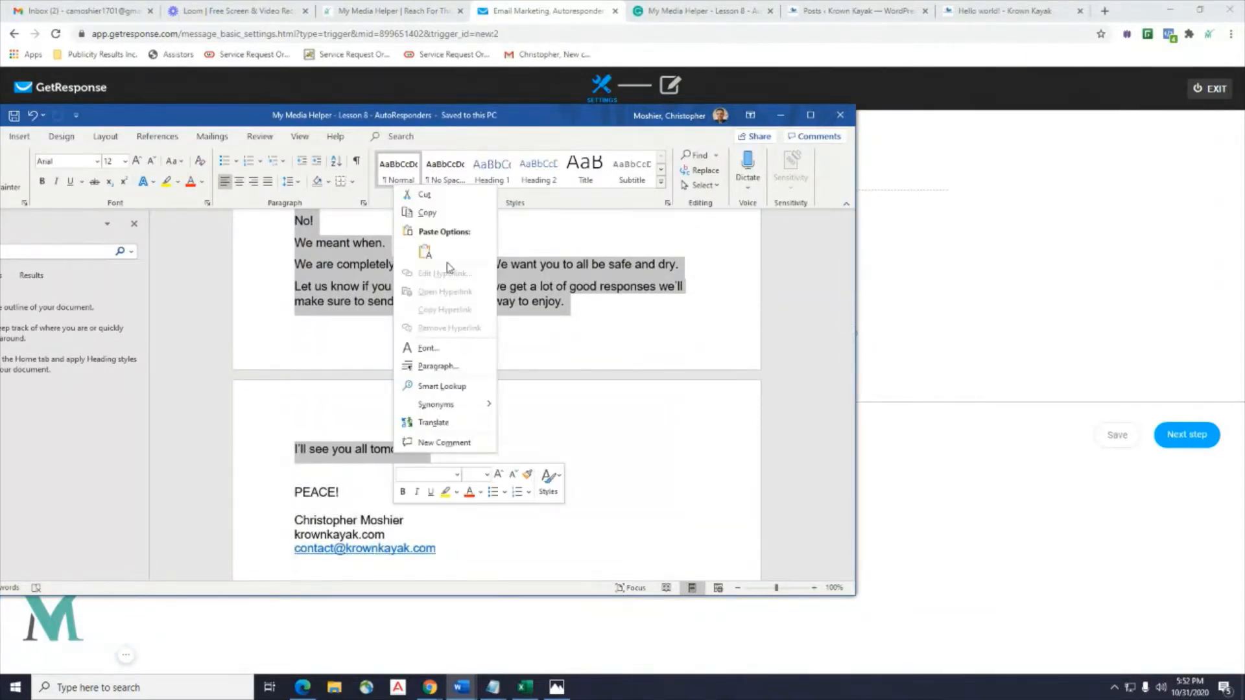
left_click(450, 217)
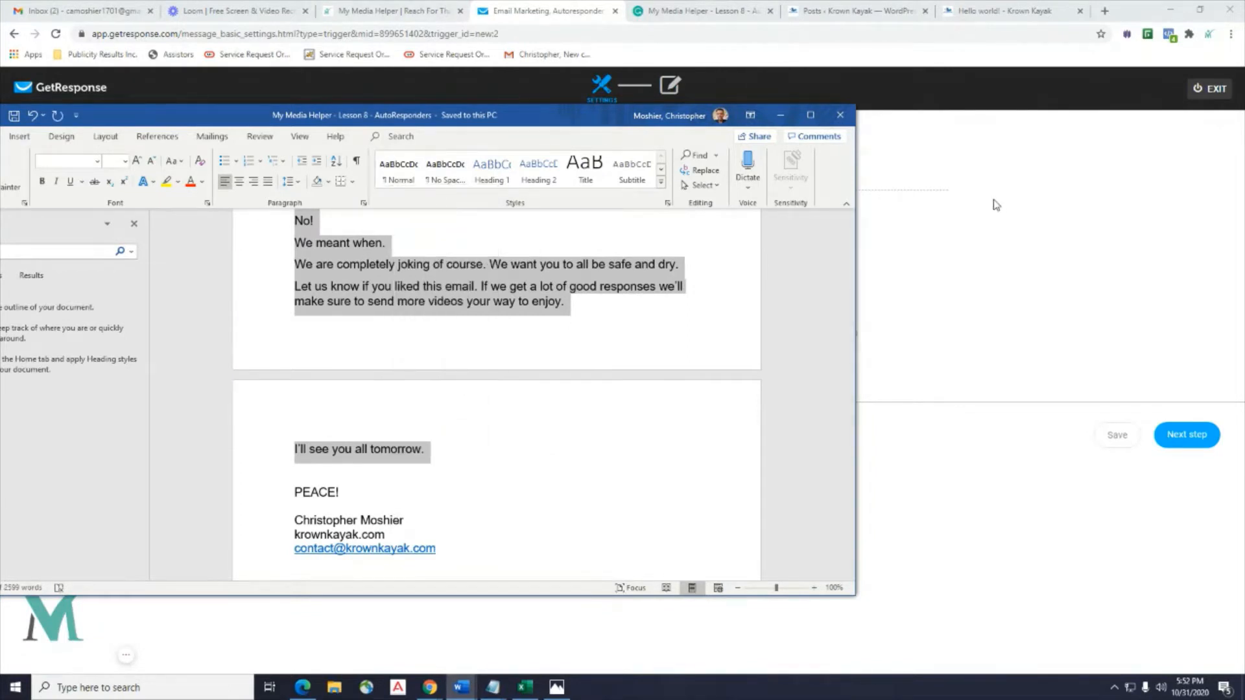
left_click(997, 205)
Rename the message to 'Krown Kayak Message 2' and replace the subject with 'Krown Kayak Videos'.
left_click(617, 229)
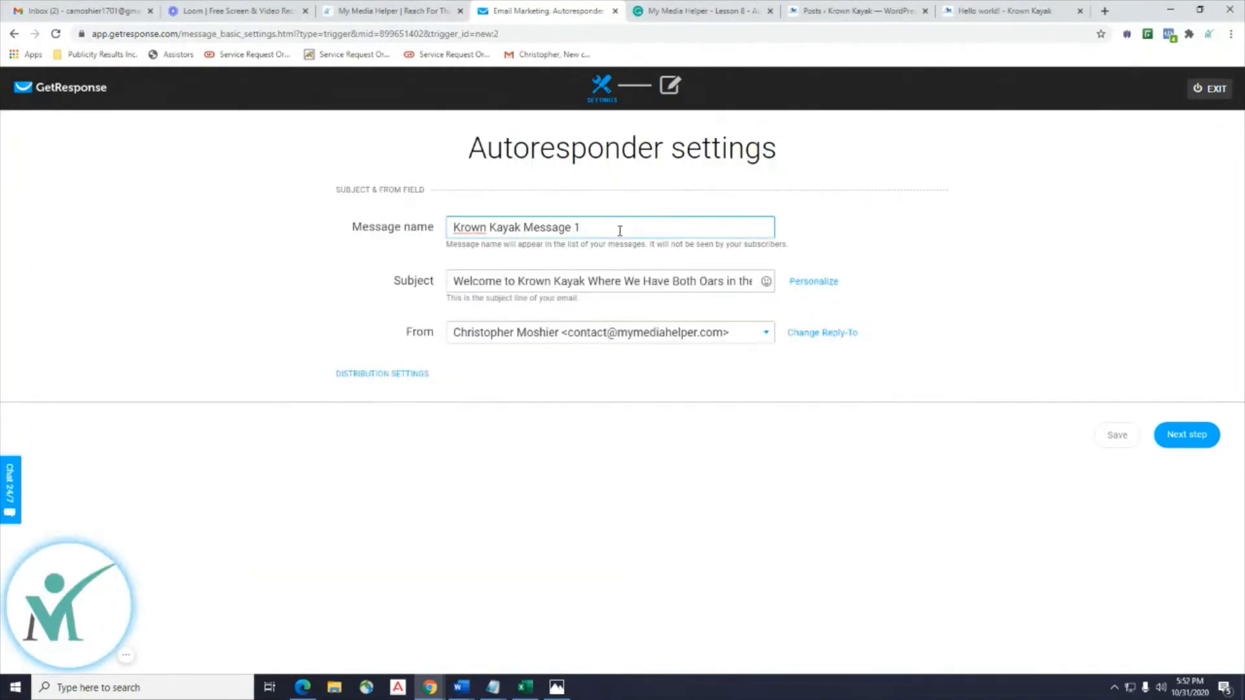
type("2")
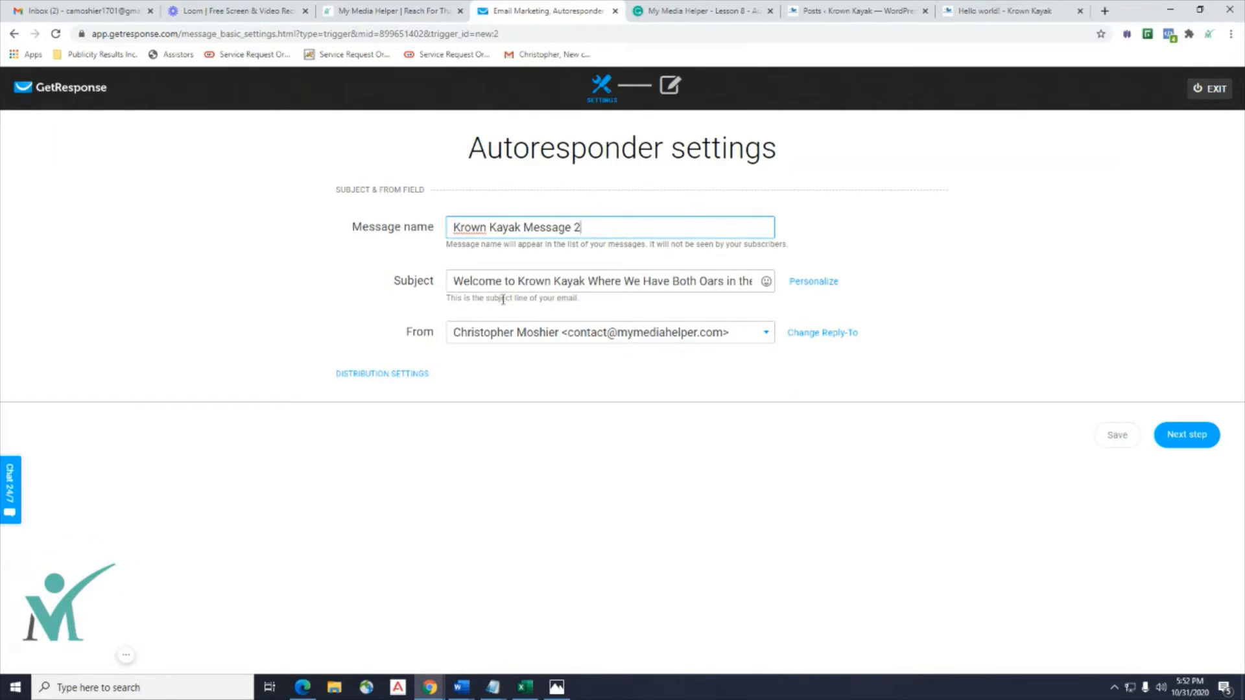
left_click_drag(456, 286, 904, 275)
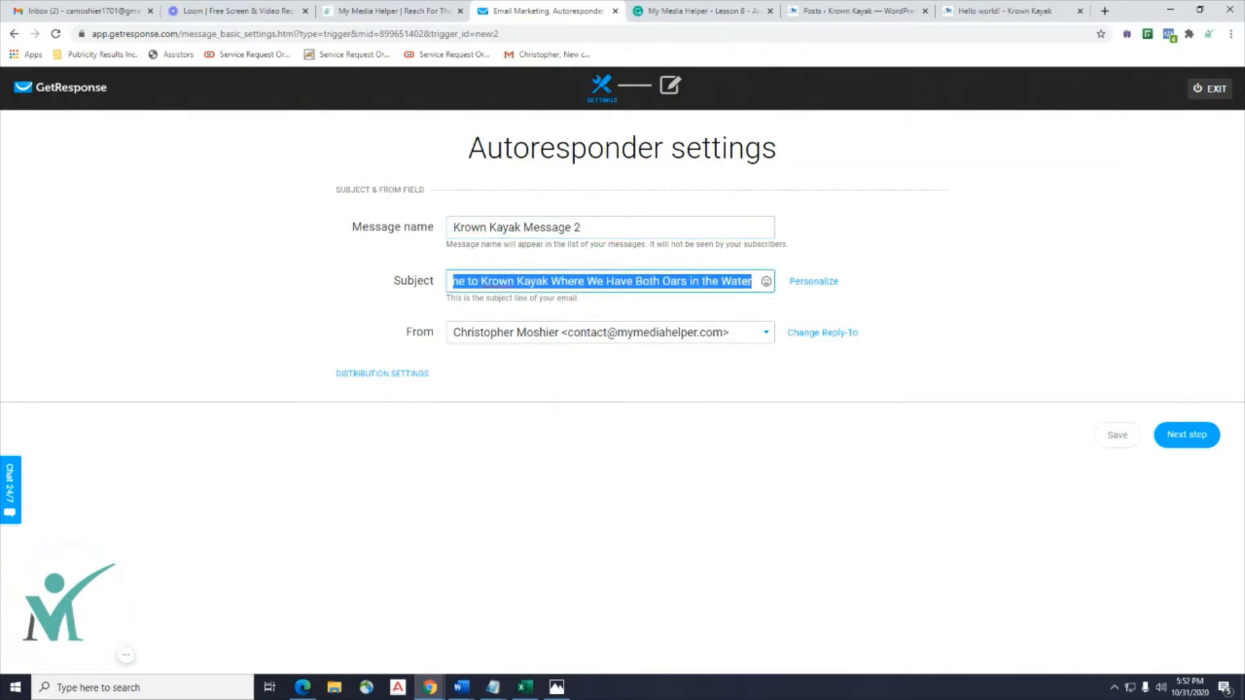
key("BackSpace")
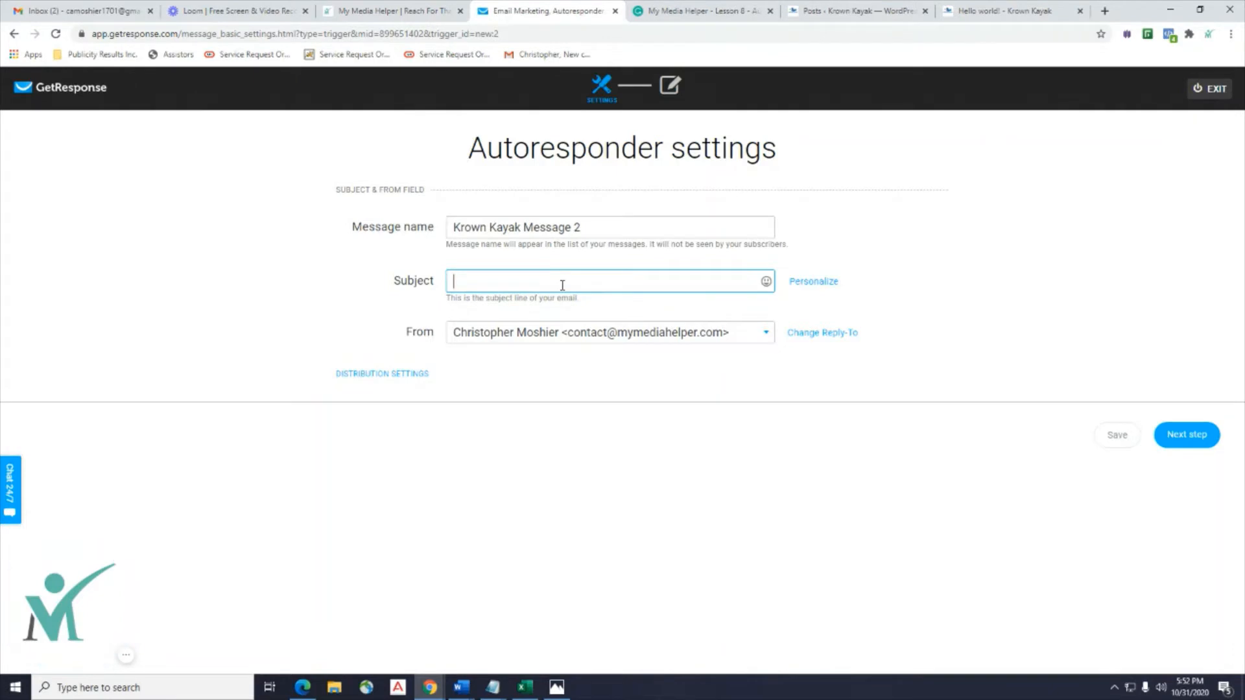
type("K")
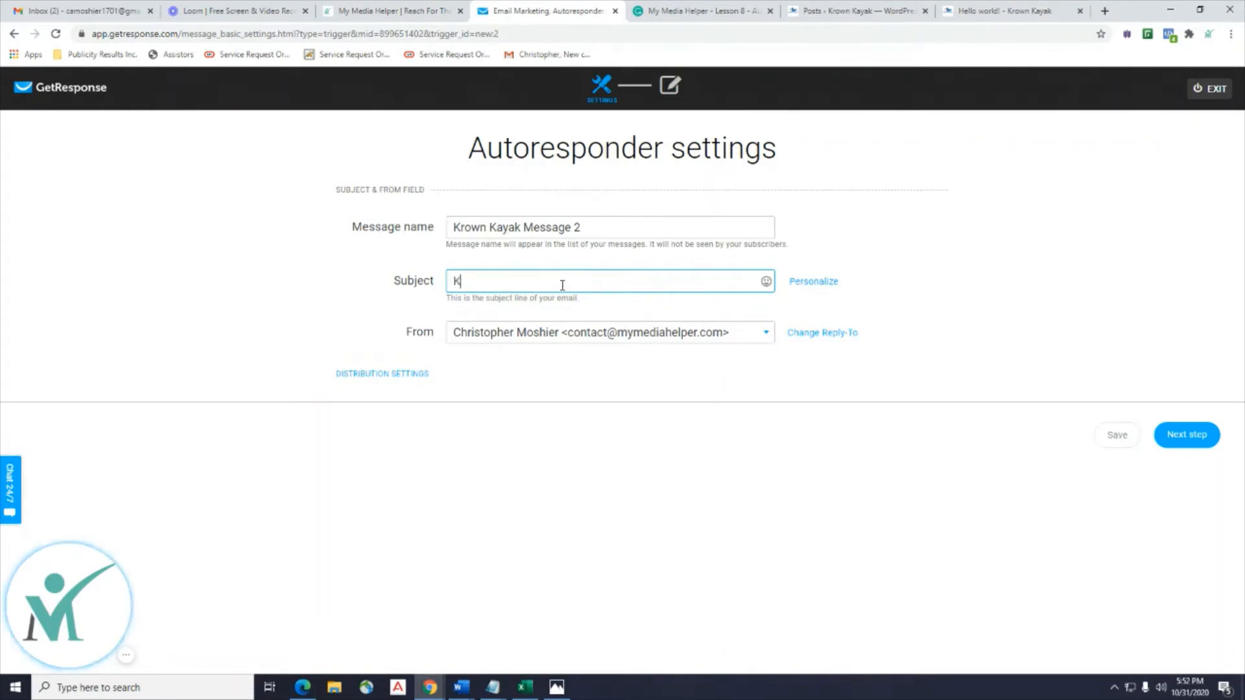
type("rown Kay")
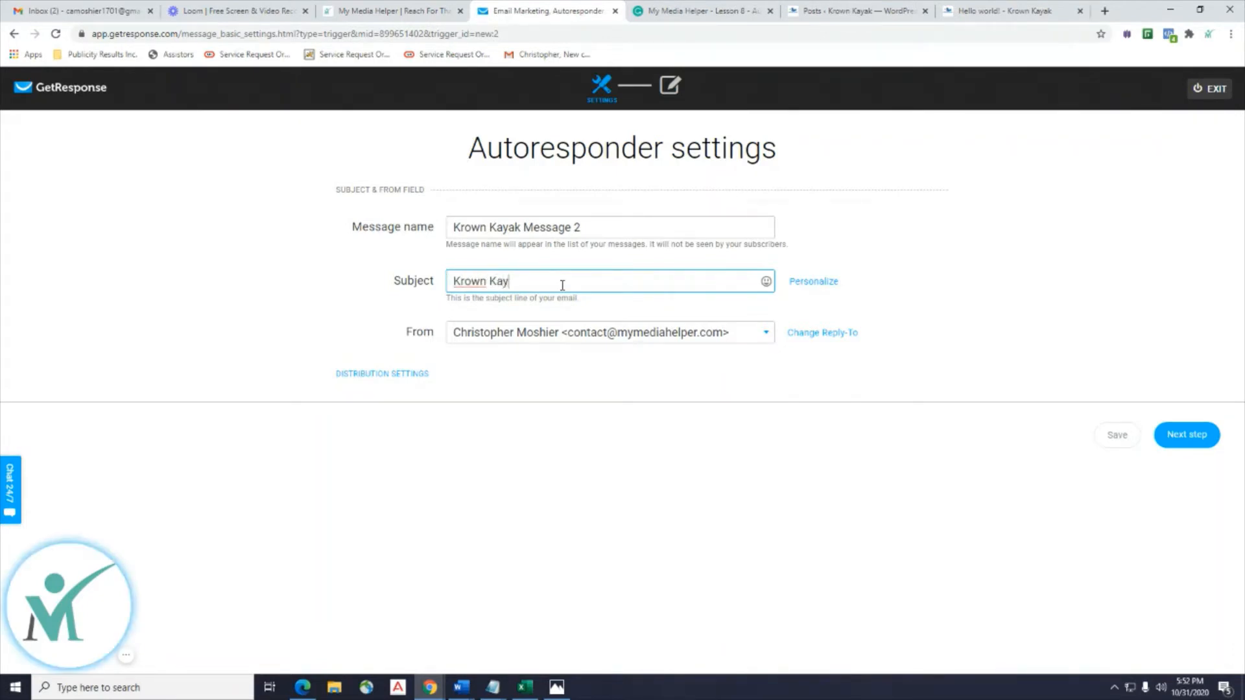
type("ak Videos")
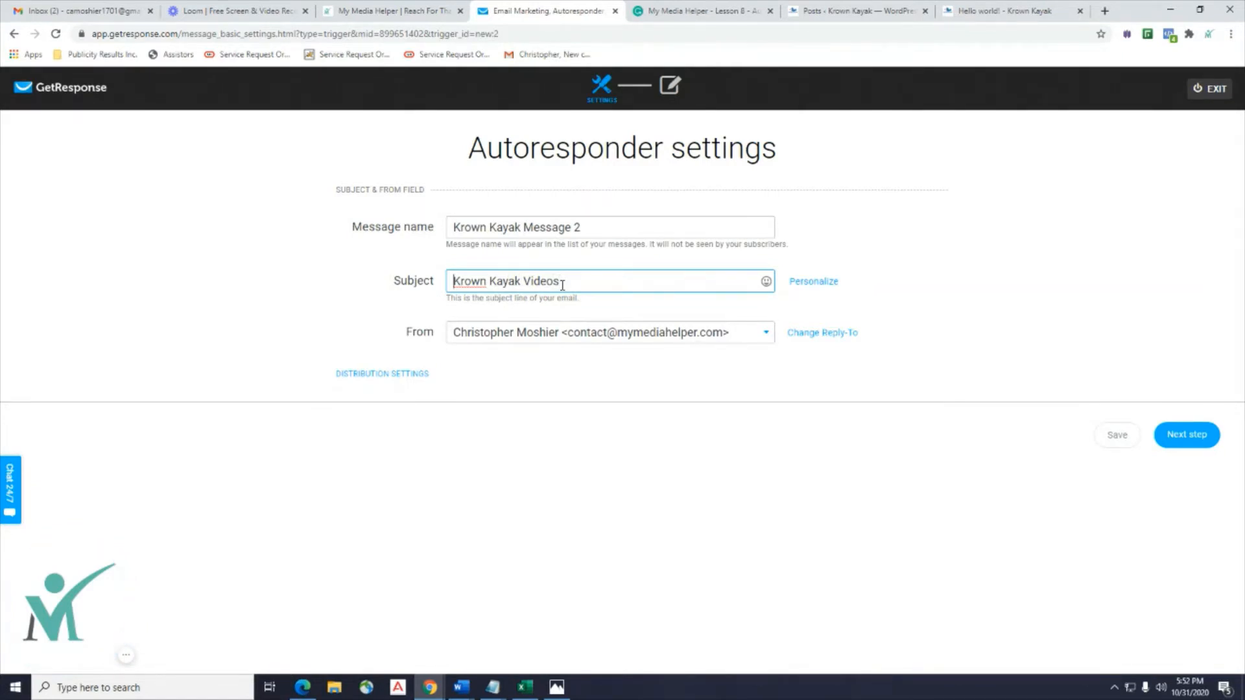
Reword the subject to 'Make Sure You Check Out These Kayaking Videos' and continue to the editor.
key("Home")
type("Check")
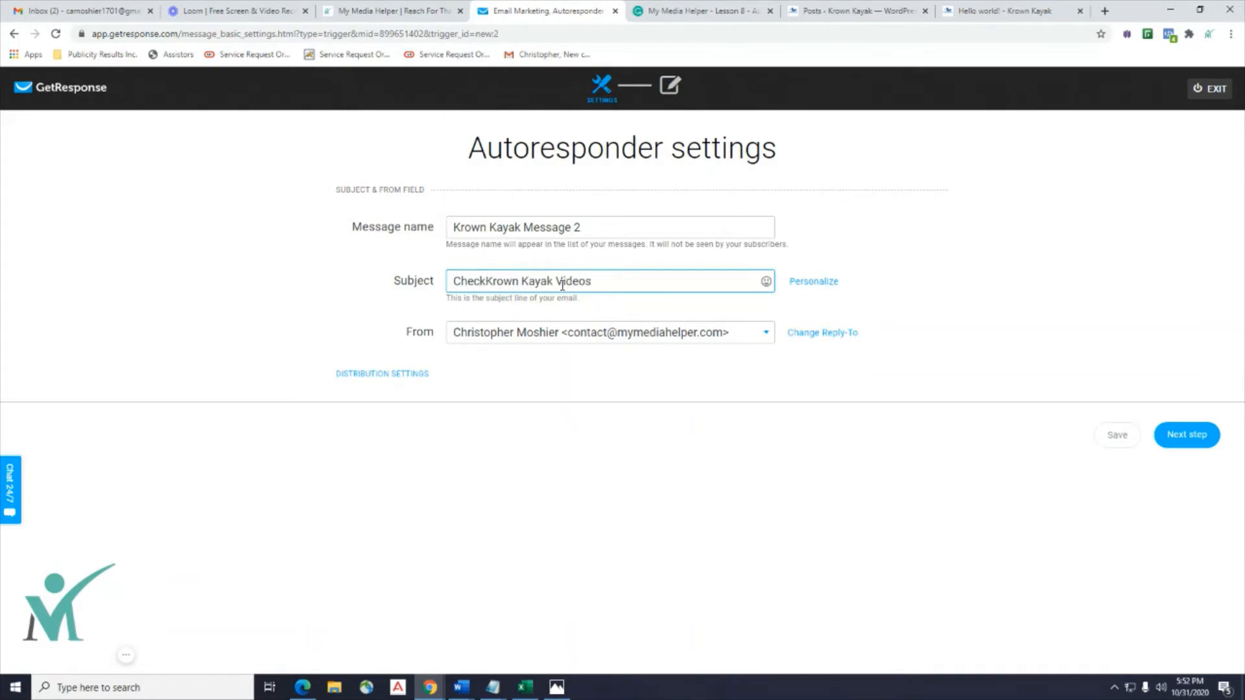
key("BackSpace")
key("BackSpace")
key("BackSpace")
key("BackSpace")
key("BackSpace")
key("BackSpace")
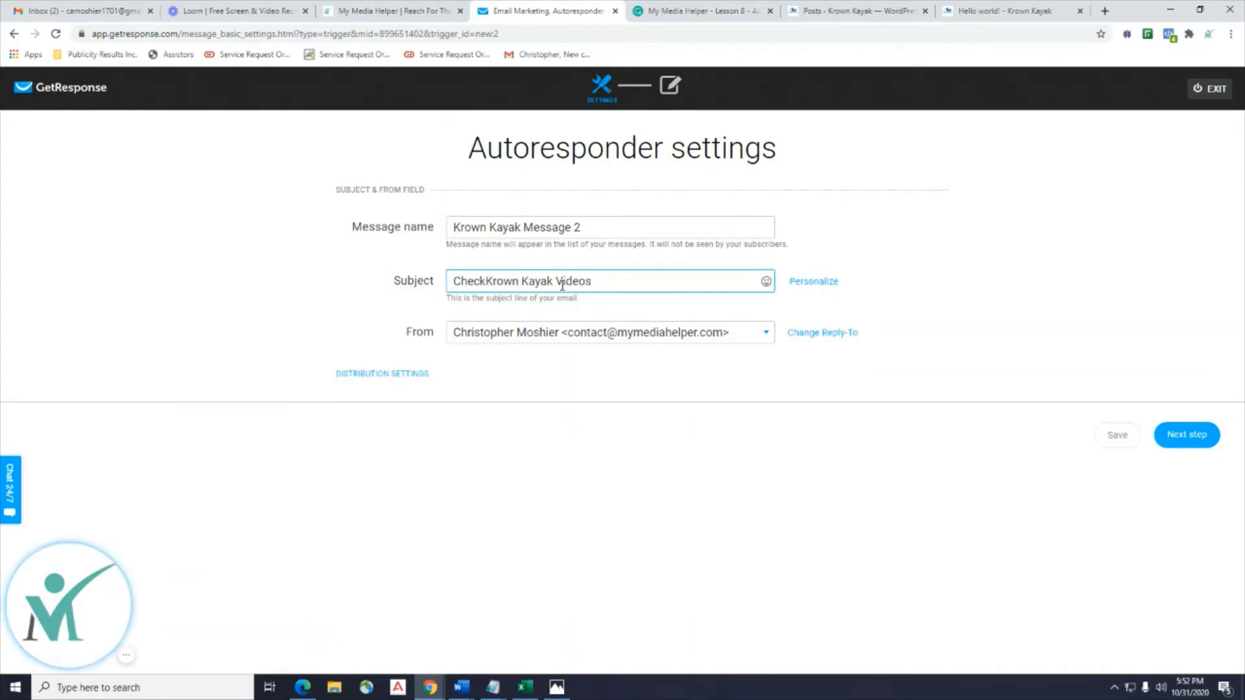
type("Make Sure ")
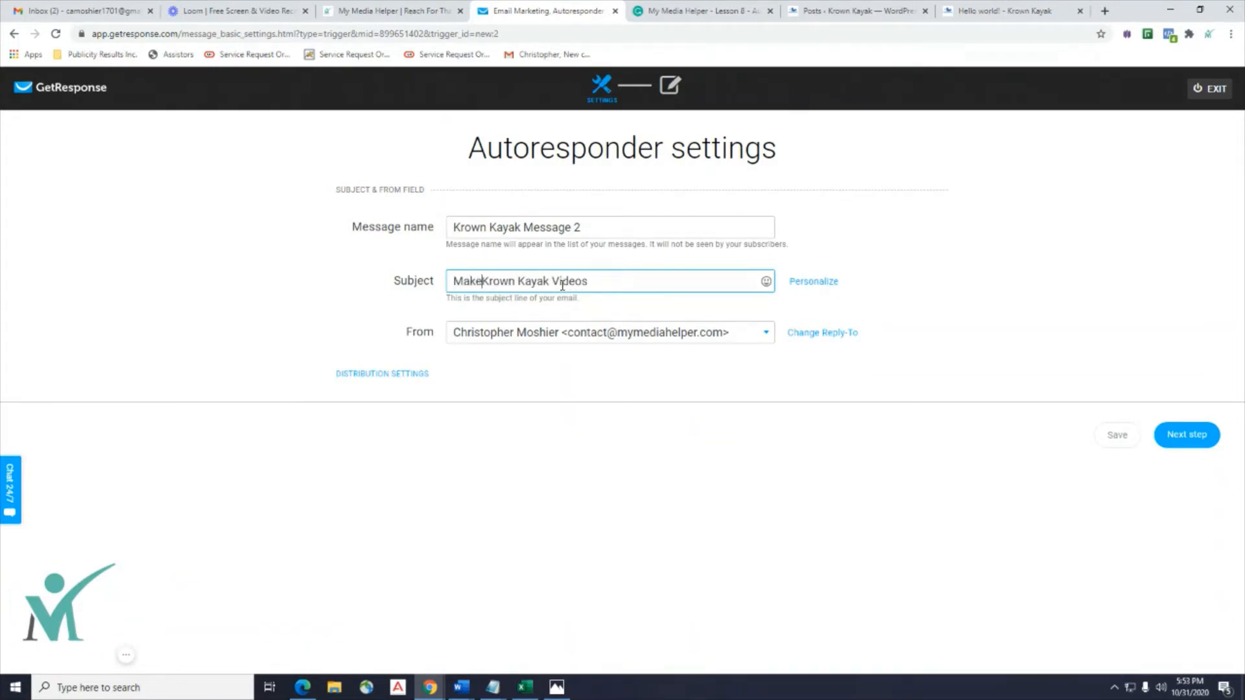
type("You Check O")
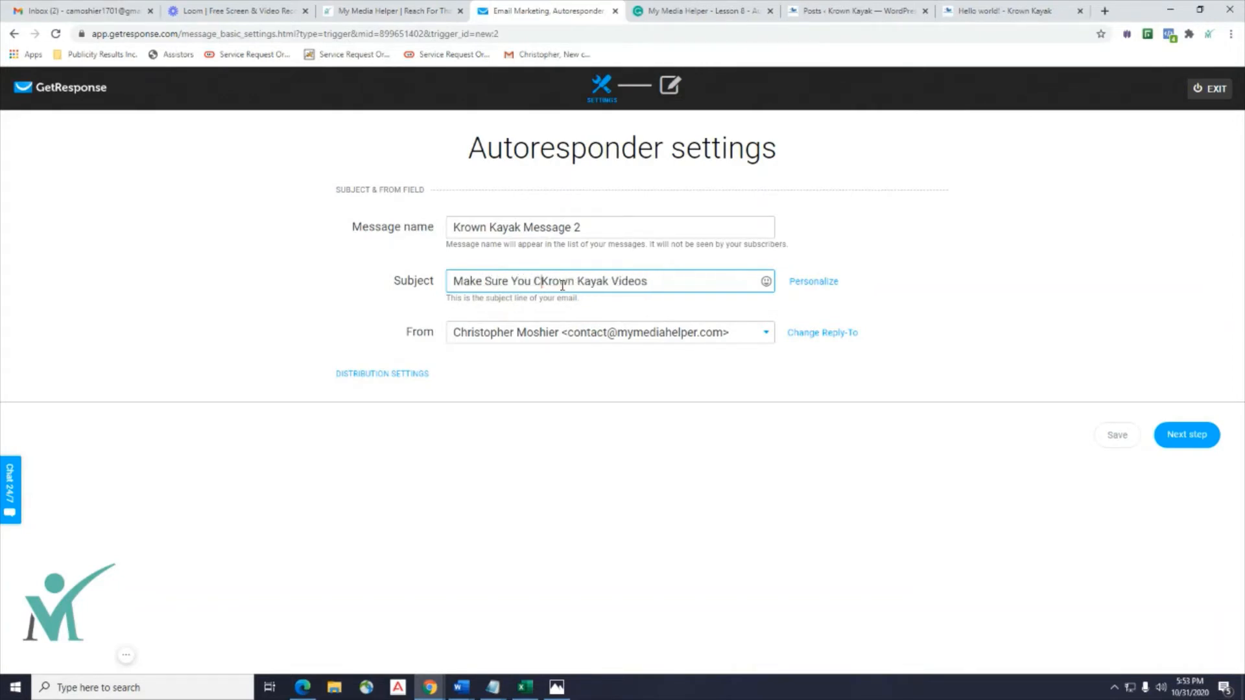
type("ut These")
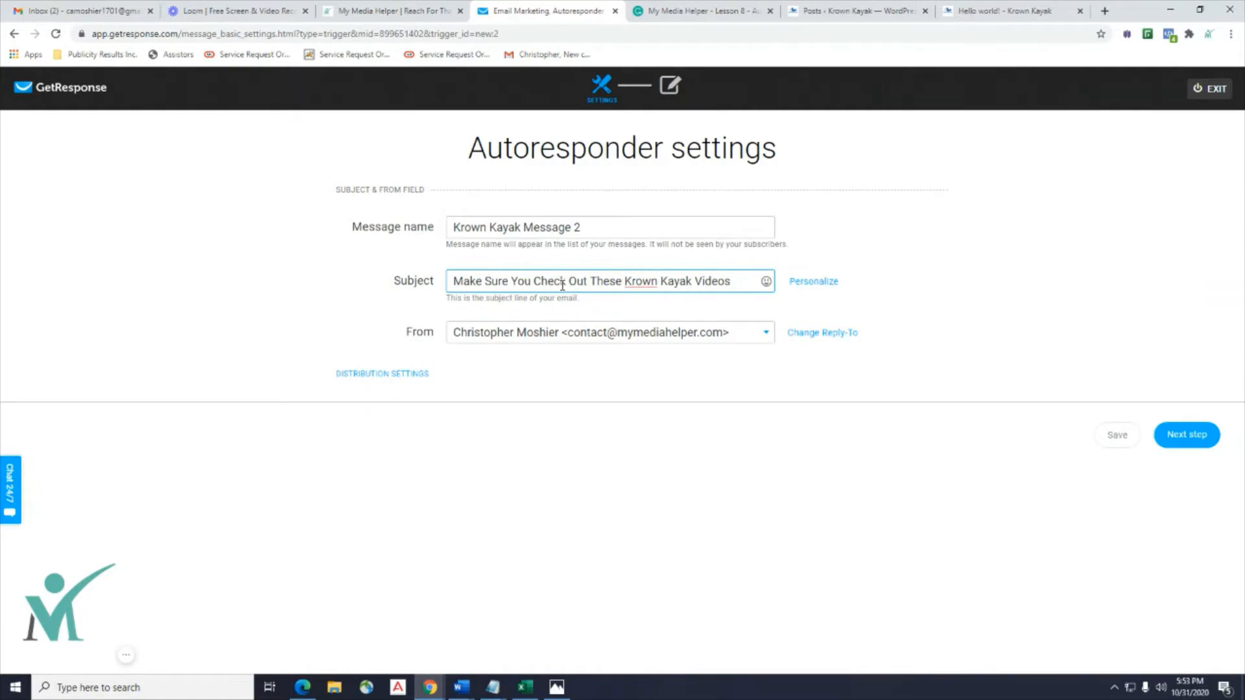
left_click_drag(695, 281, 627, 279)
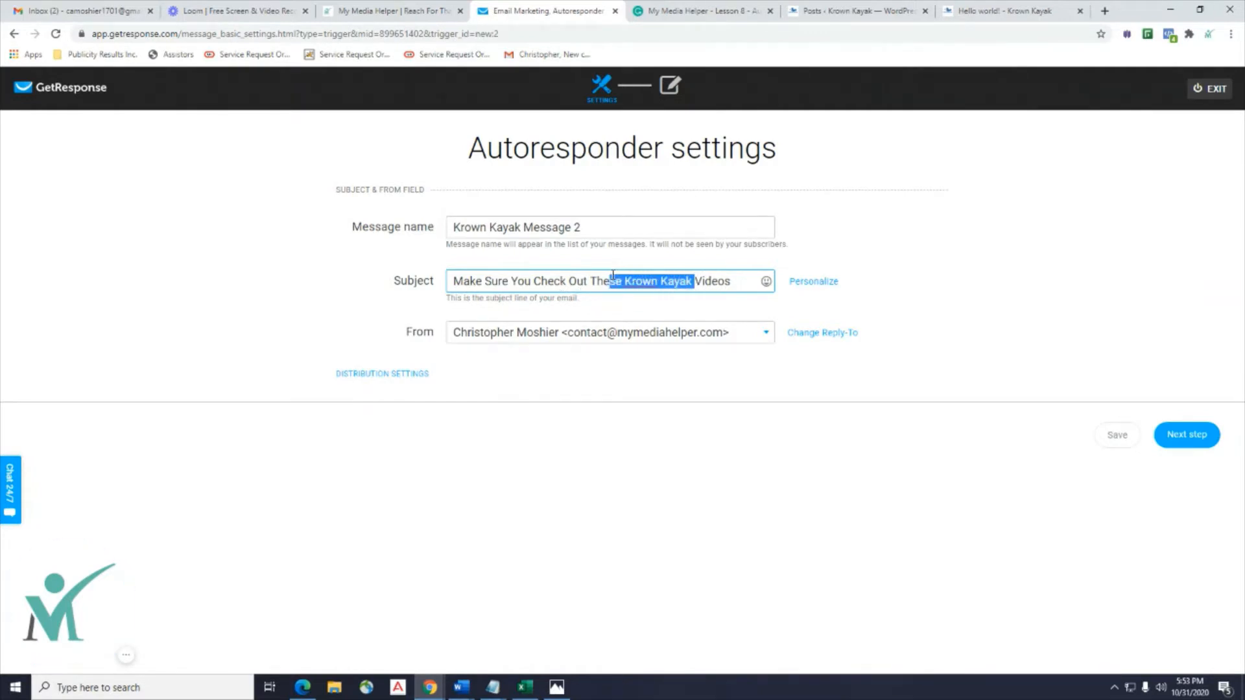
key("BackSpace")
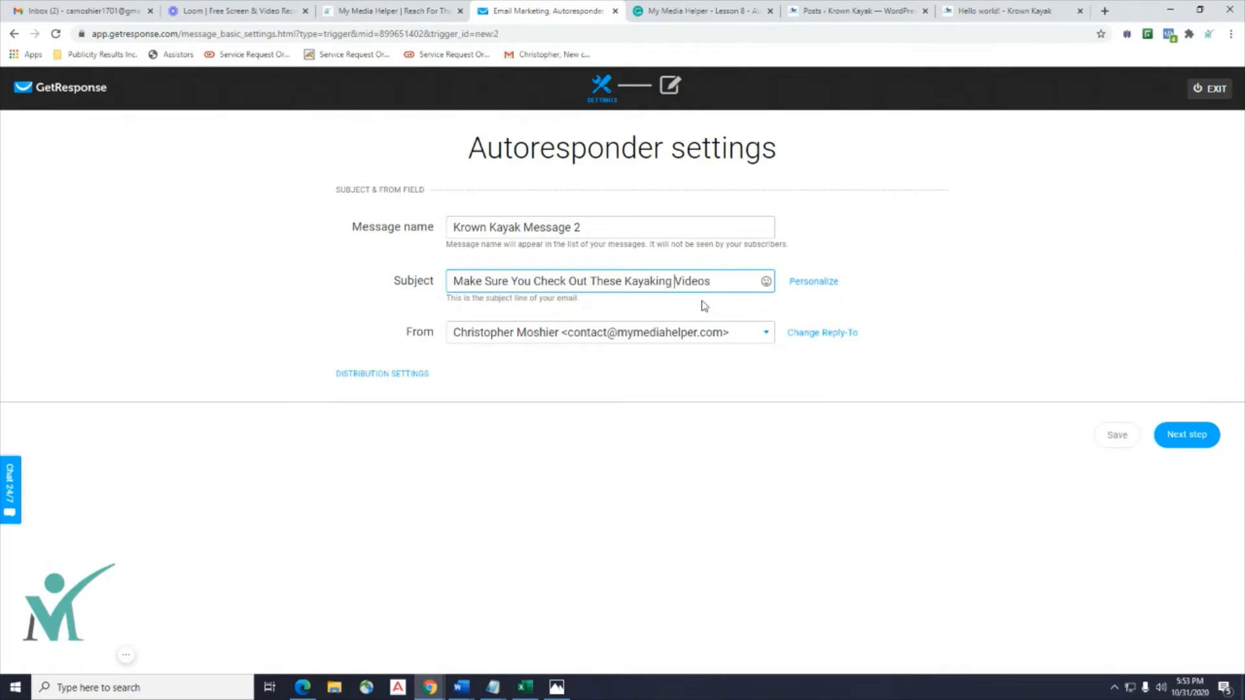
left_click(607, 422)
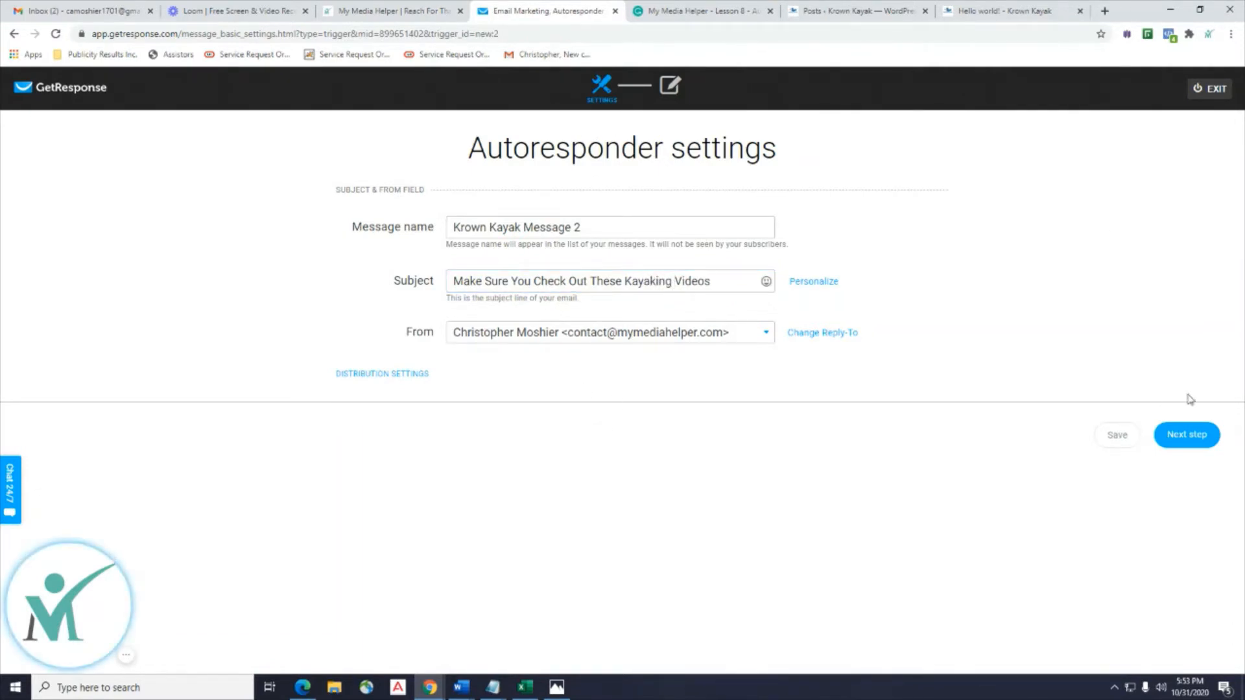
left_click(1186, 443)
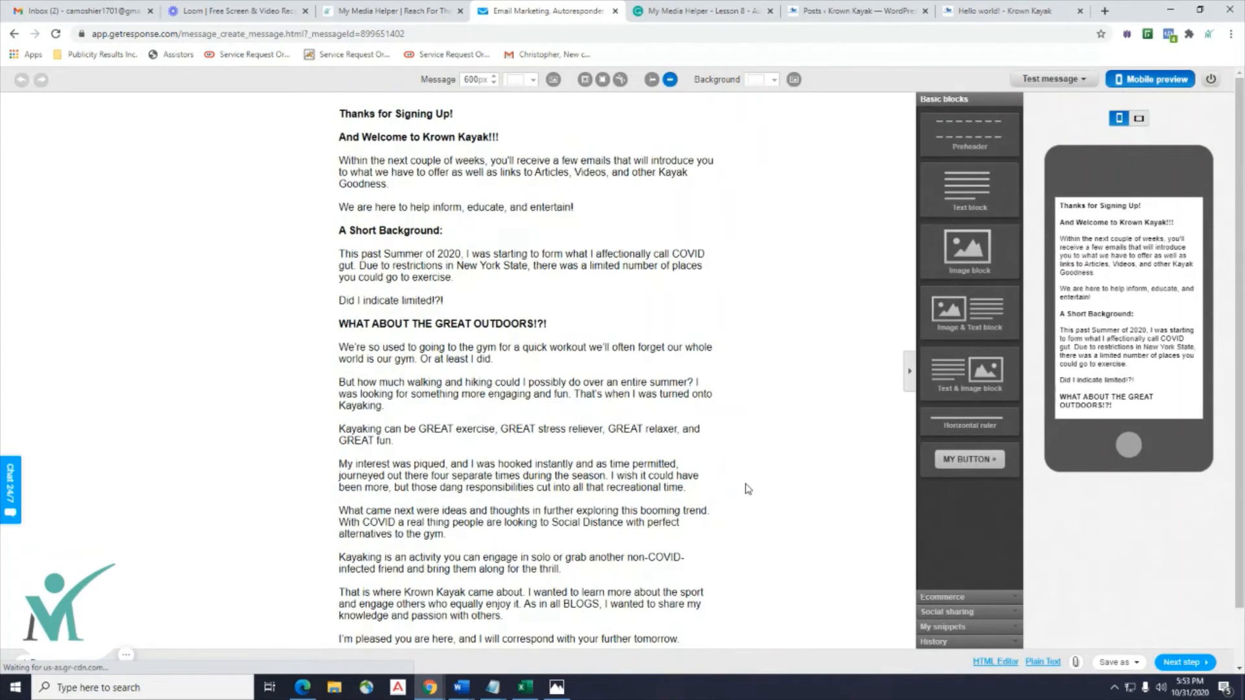
Paste the copied Email 2 text over the old welcome body in the text block.
scroll(626, 406, "down", 2)
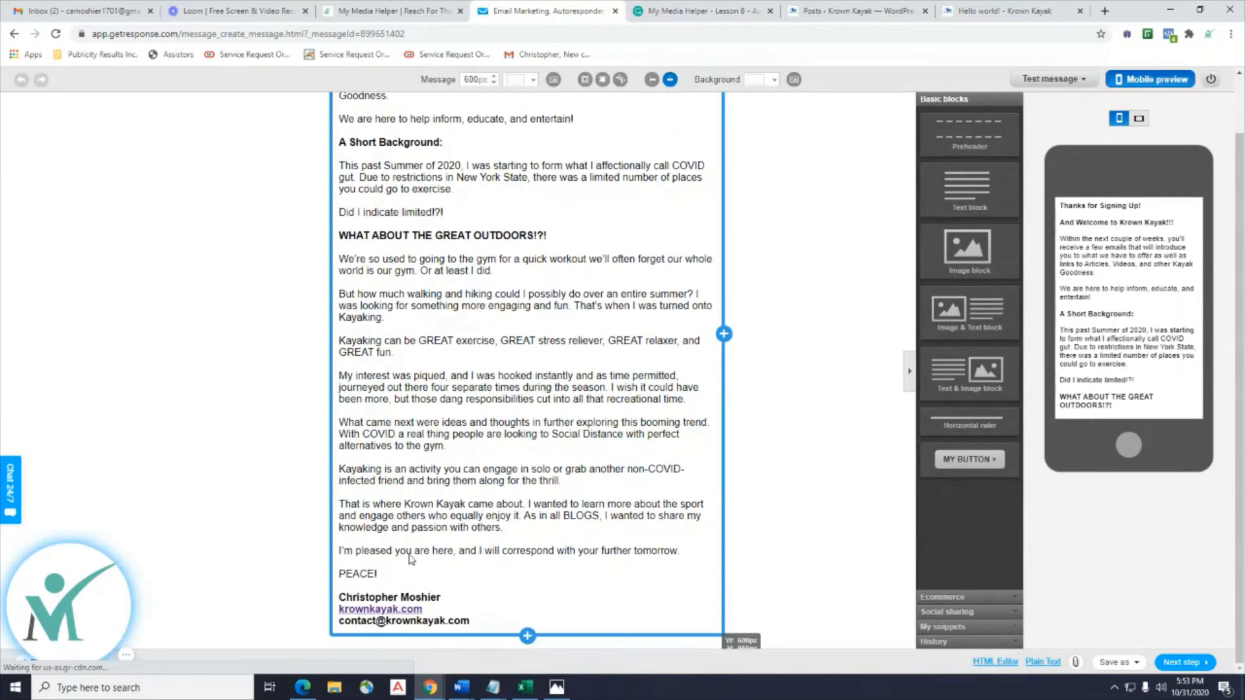
left_click(639, 547)
scroll(638, 486, "down", 2)
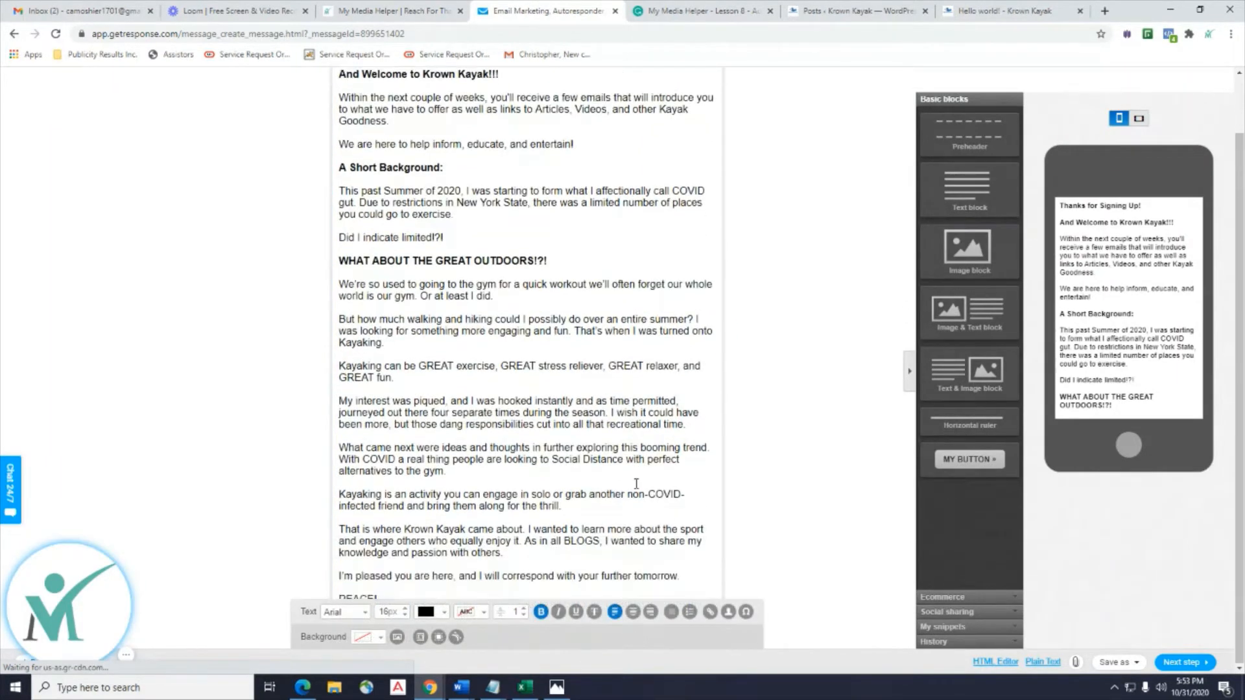
left_click_drag(681, 554, 336, 114)
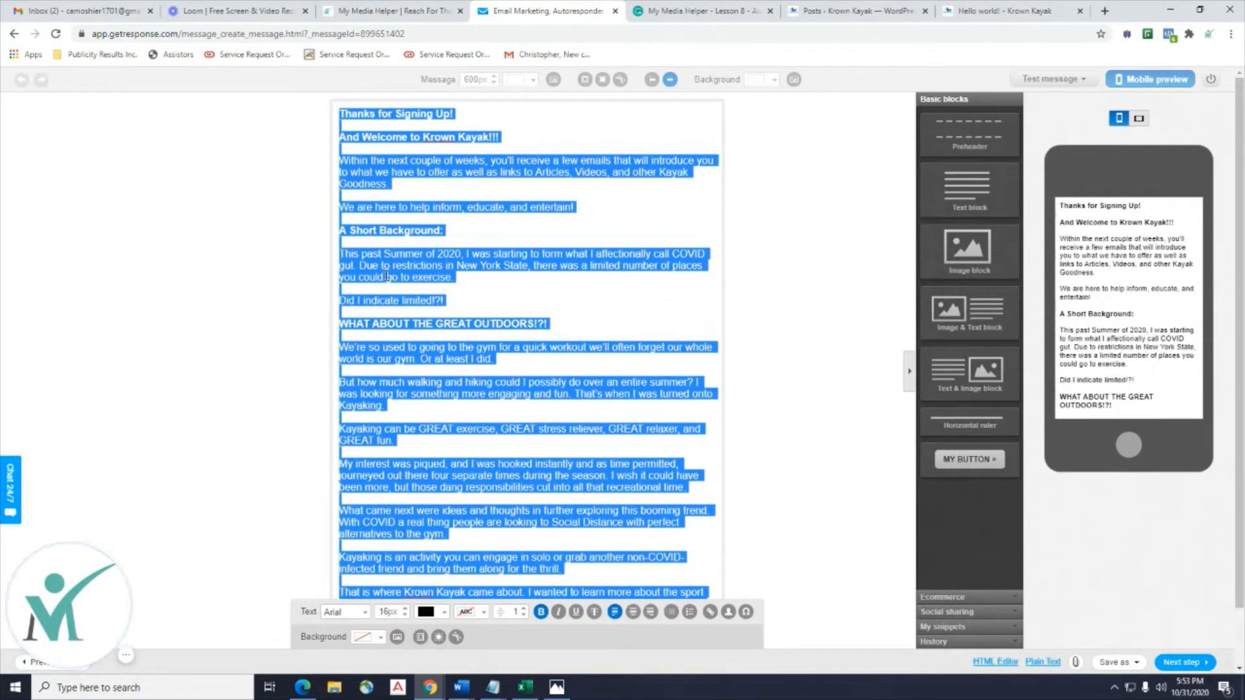
key("ctrl+v")
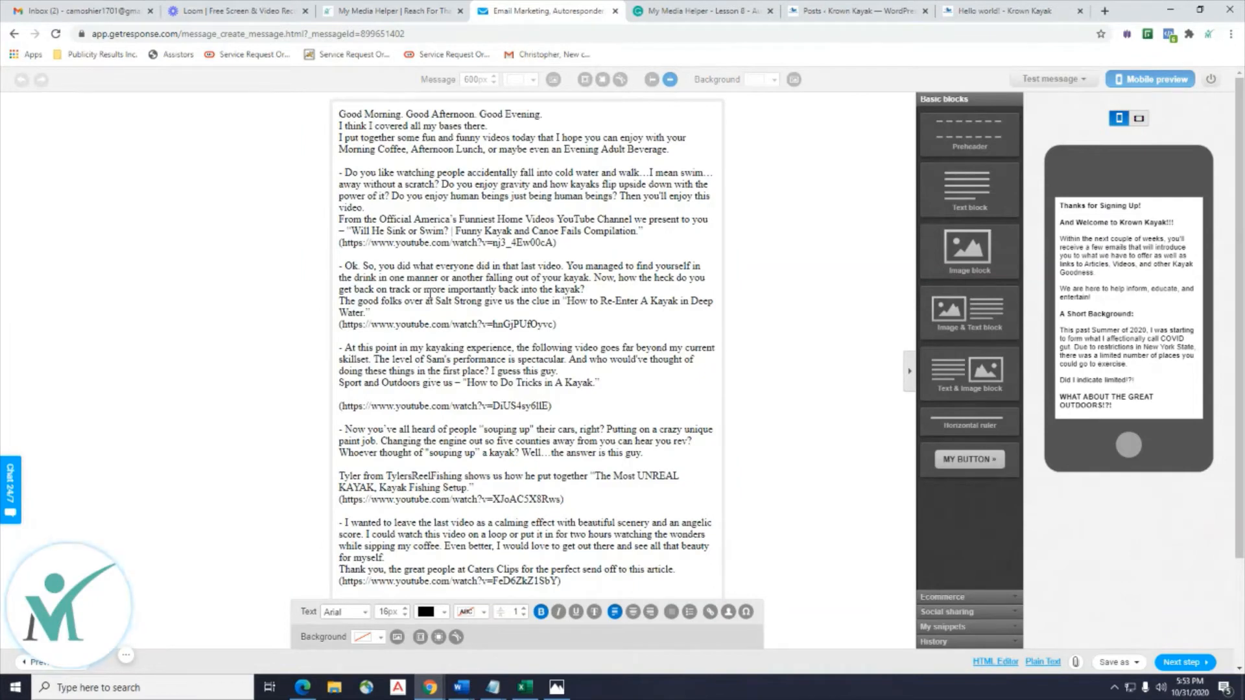
Insert blank lines after 'bases there.' and after the first video description.
left_click(550, 119)
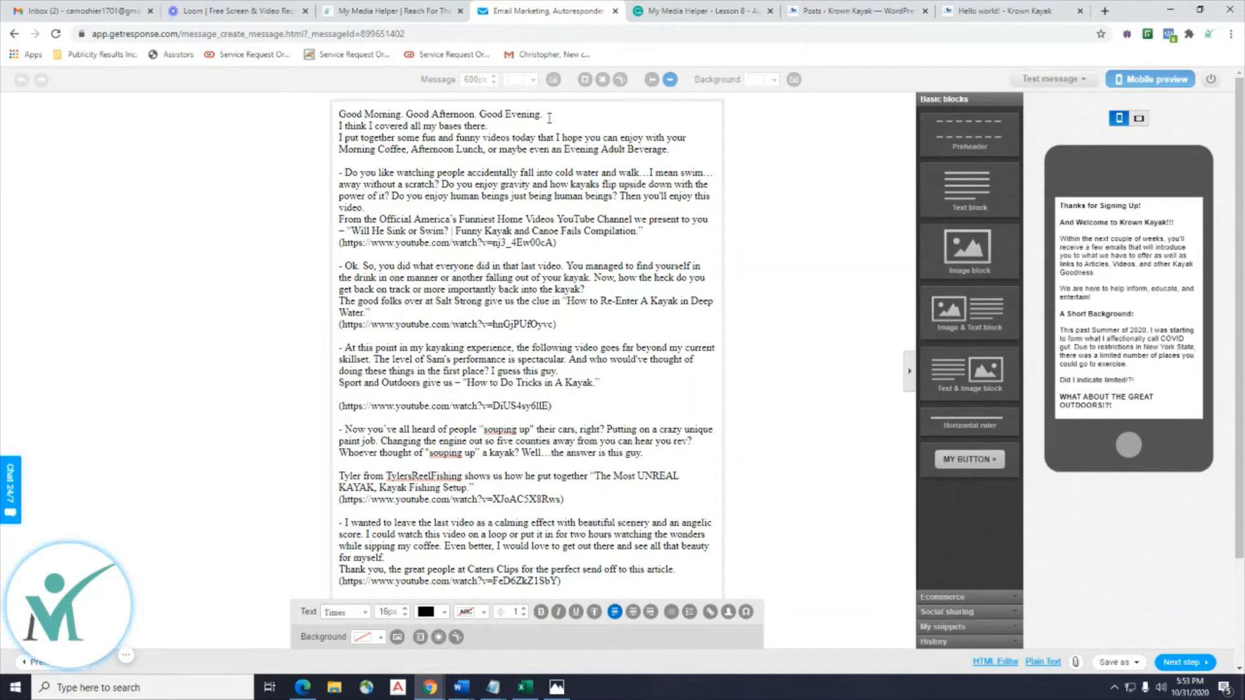
left_click(534, 125)
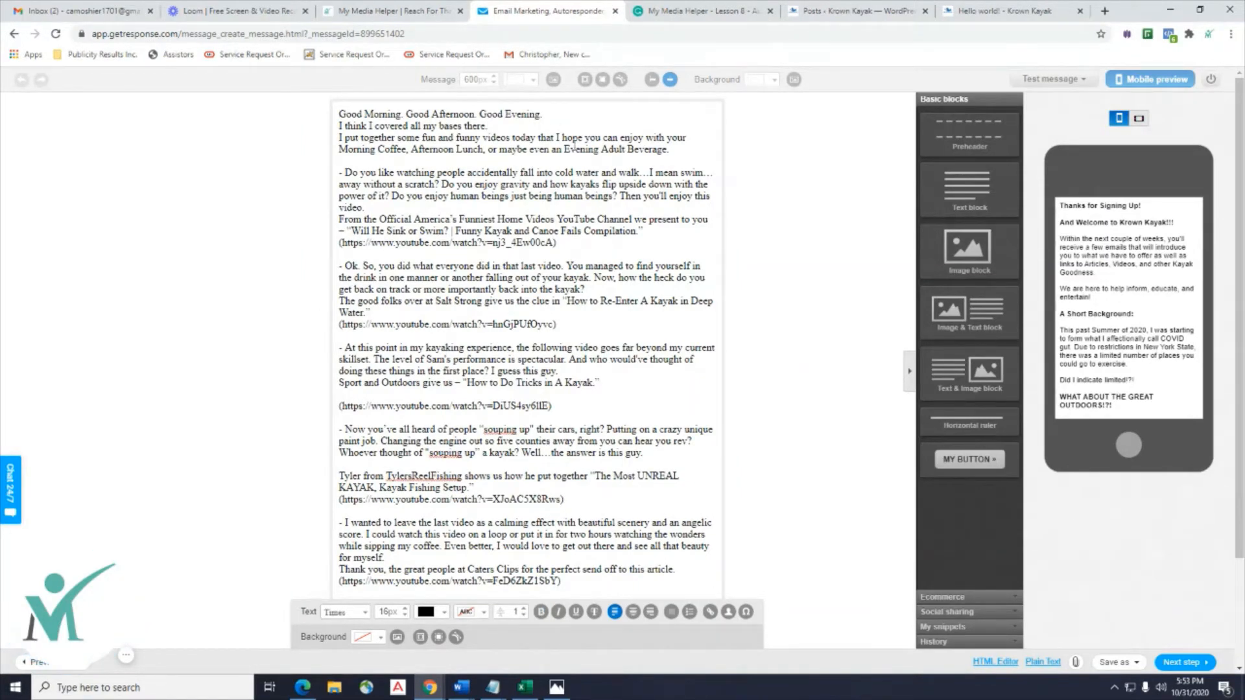
key("Return")
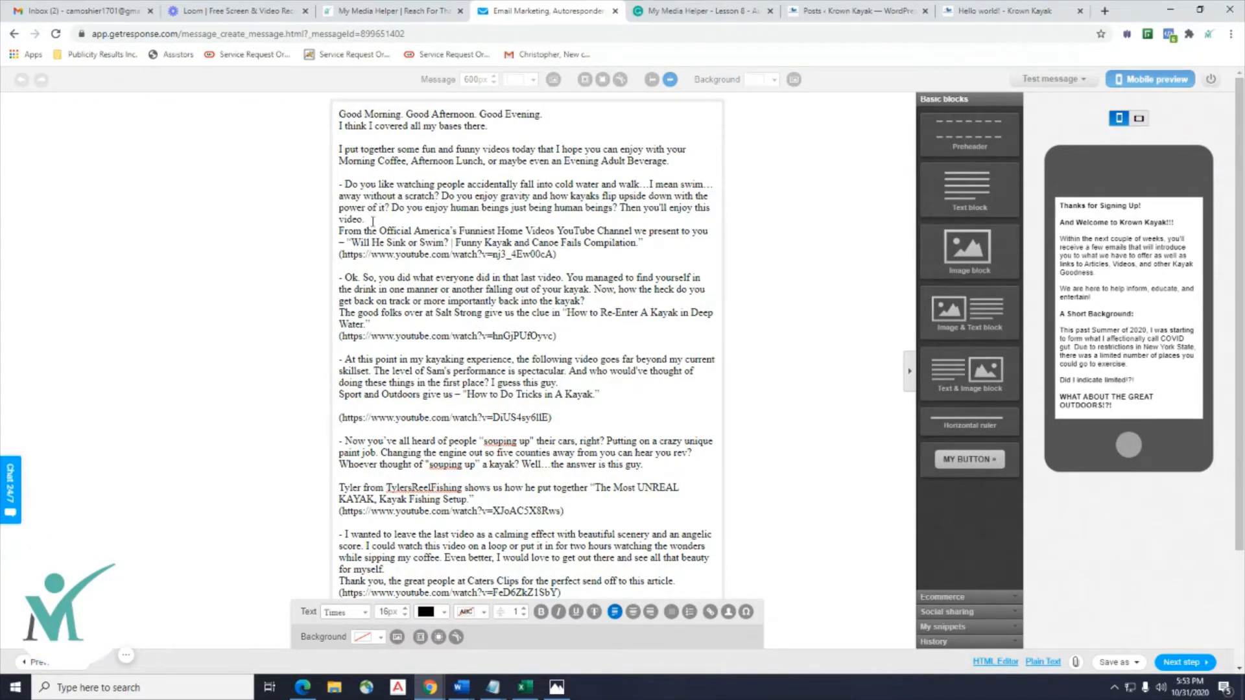
left_click(440, 224)
key("Return")
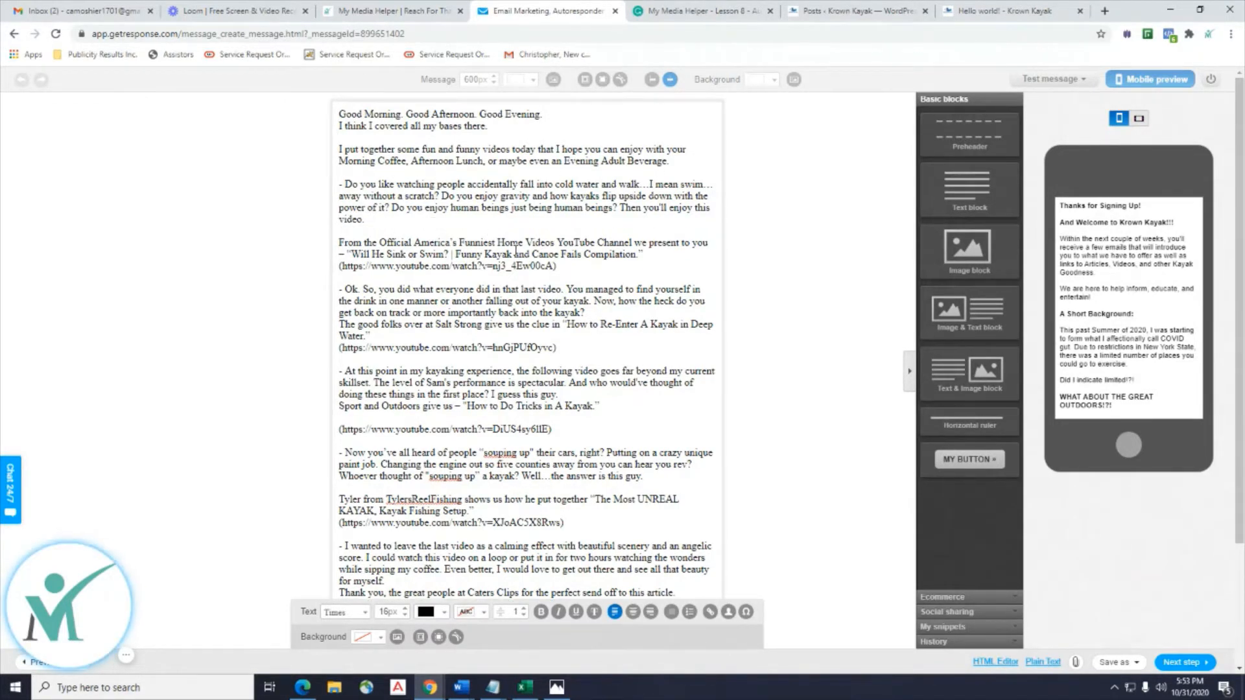
mouse_move(461, 686)
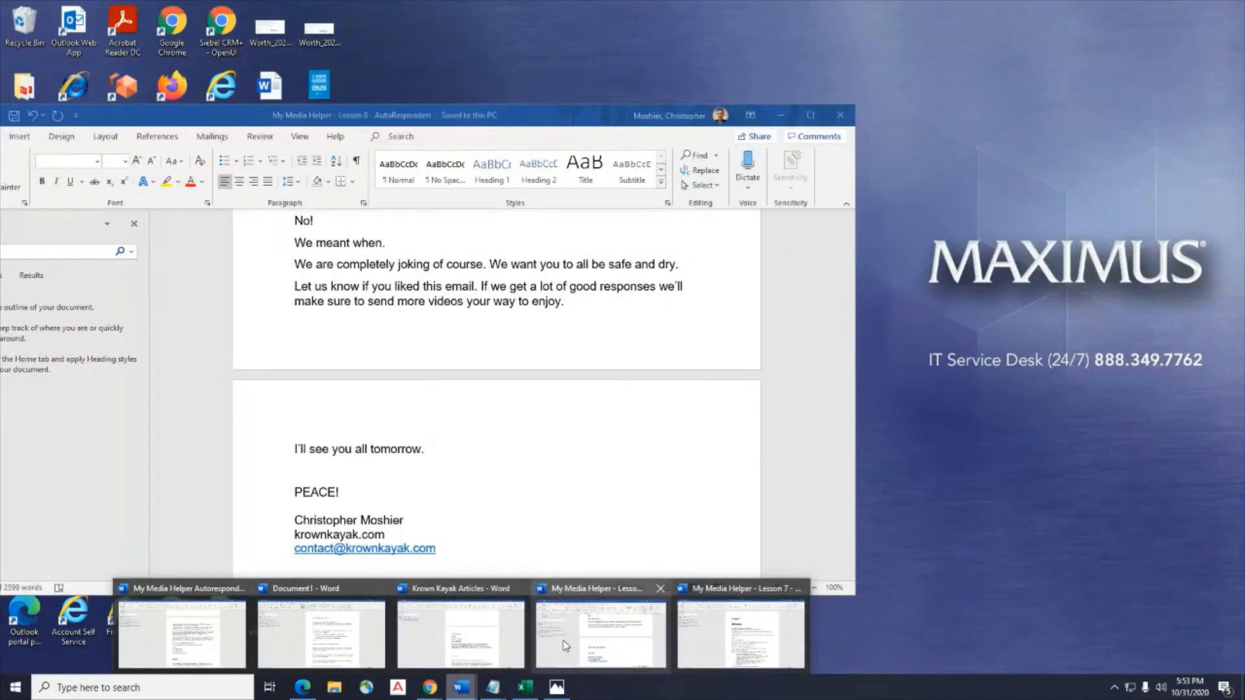
Close Word's Navigation pane, clear its selection, and bring the GetResponse editor back in front.
left_click(563, 640)
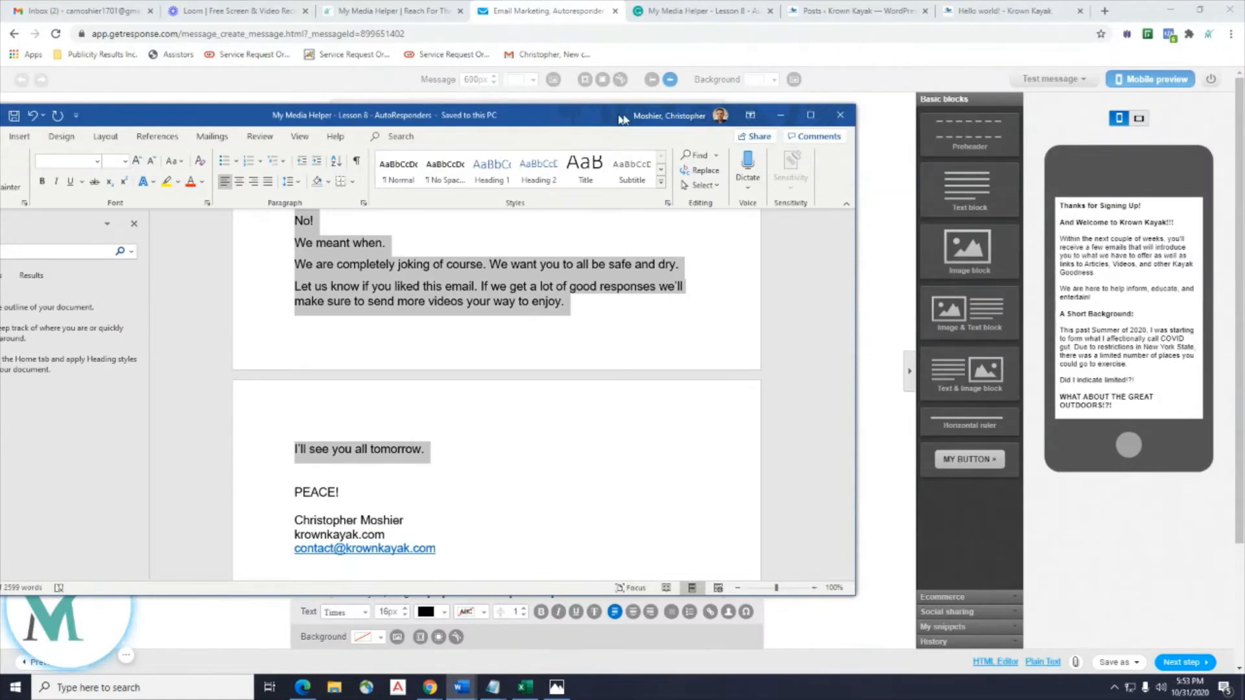
left_click_drag(623, 119, 1242, 101)
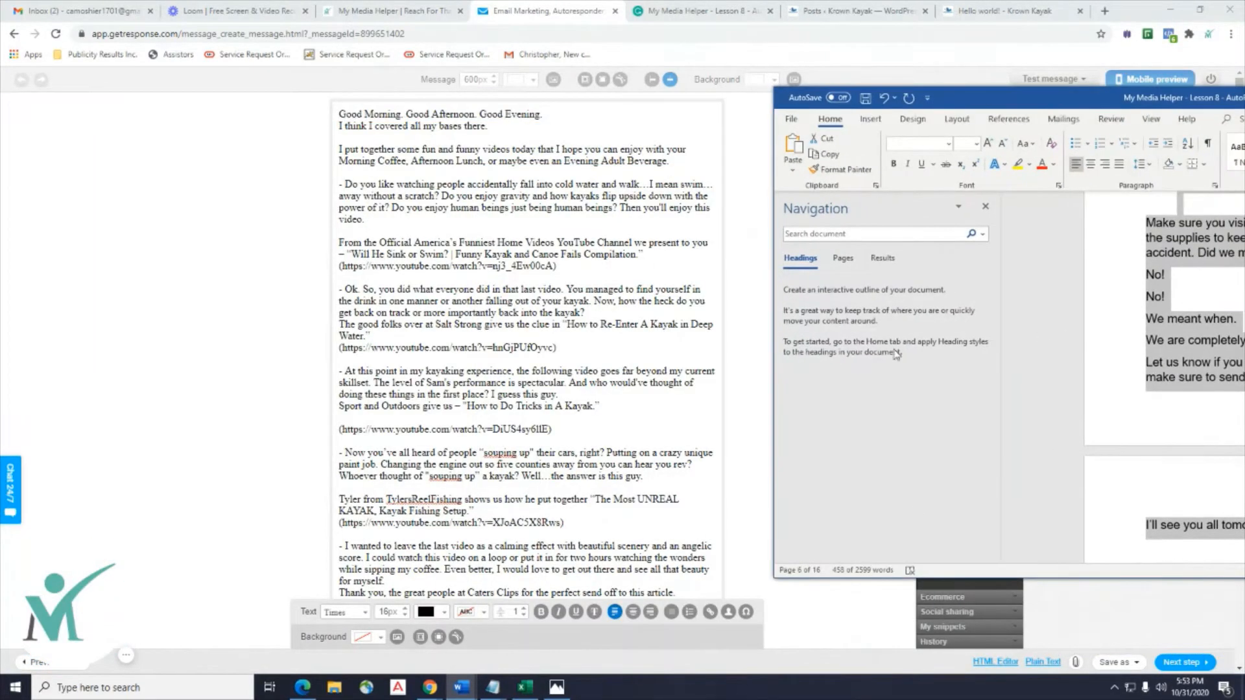
left_click(984, 208)
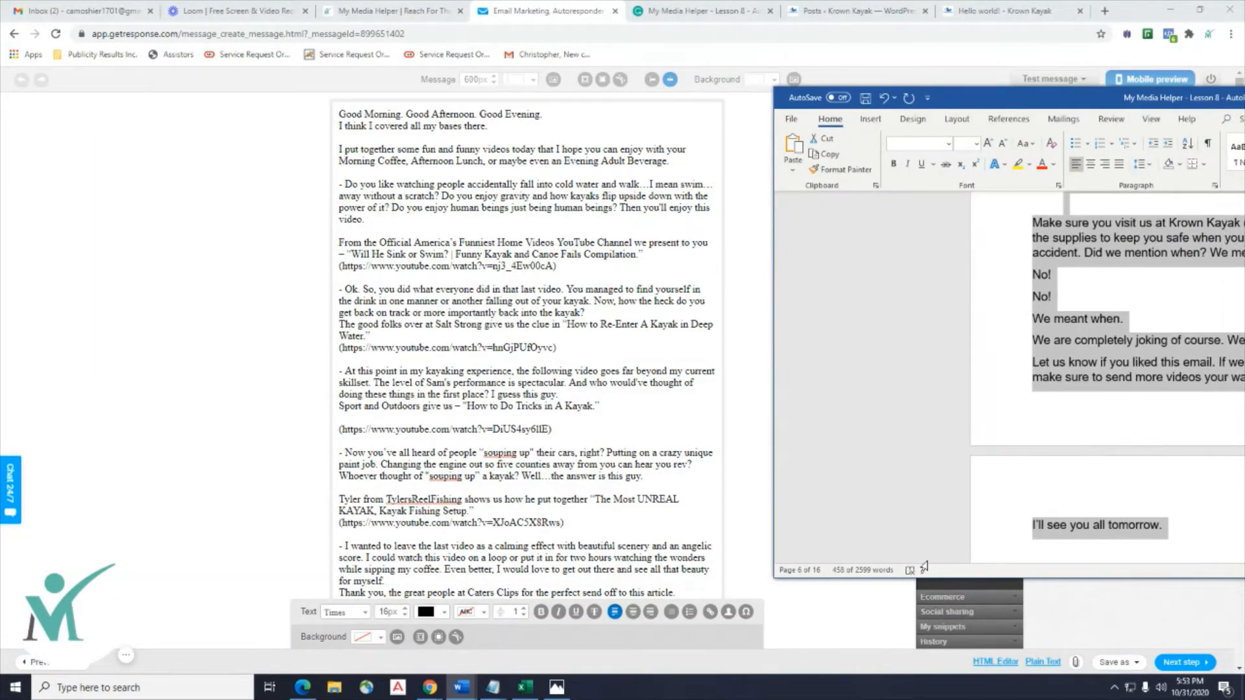
left_click_drag(1100, 95, 928, 64)
scroll(865, 271, "up", 3)
scroll(865, 274, "up", 15)
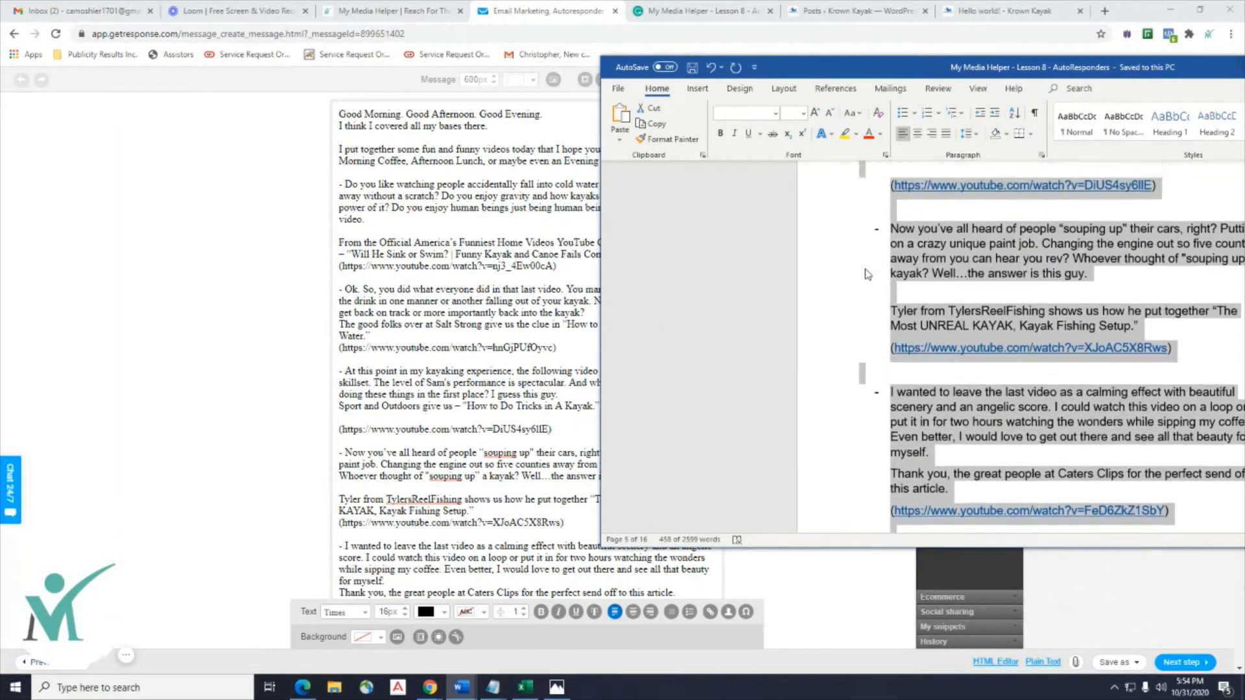
scroll(866, 274, "up", 10)
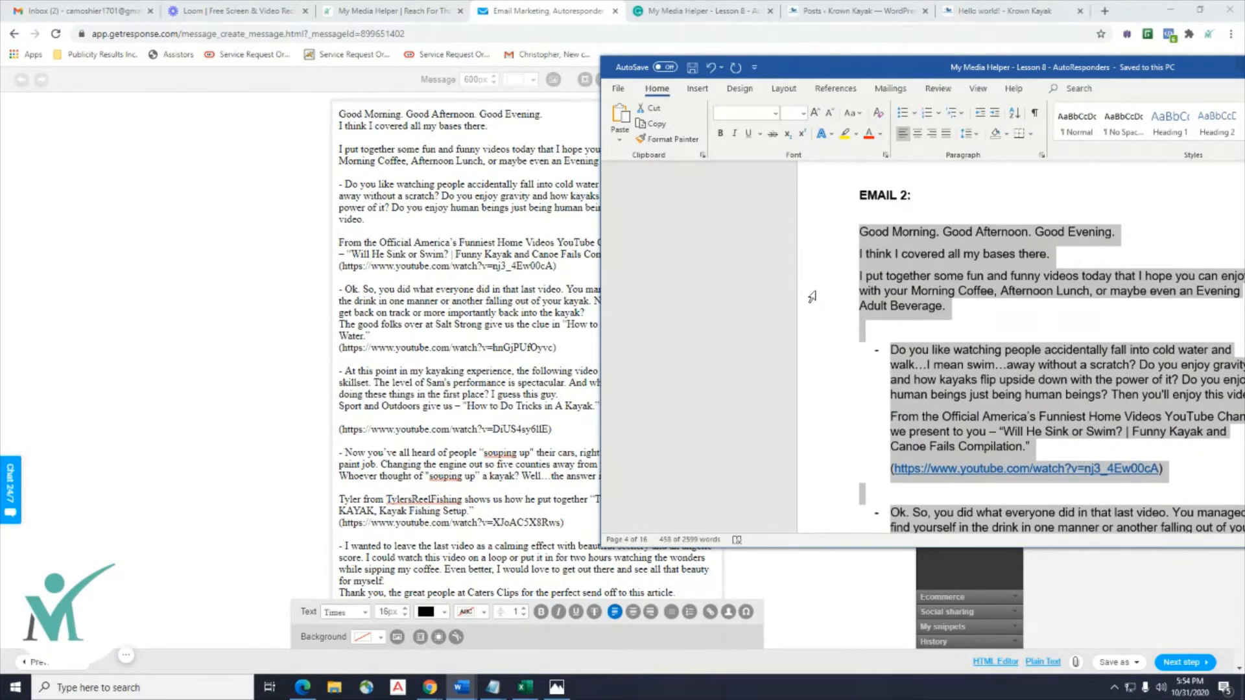
left_click(812, 297)
left_click_drag(934, 71, 1061, 54)
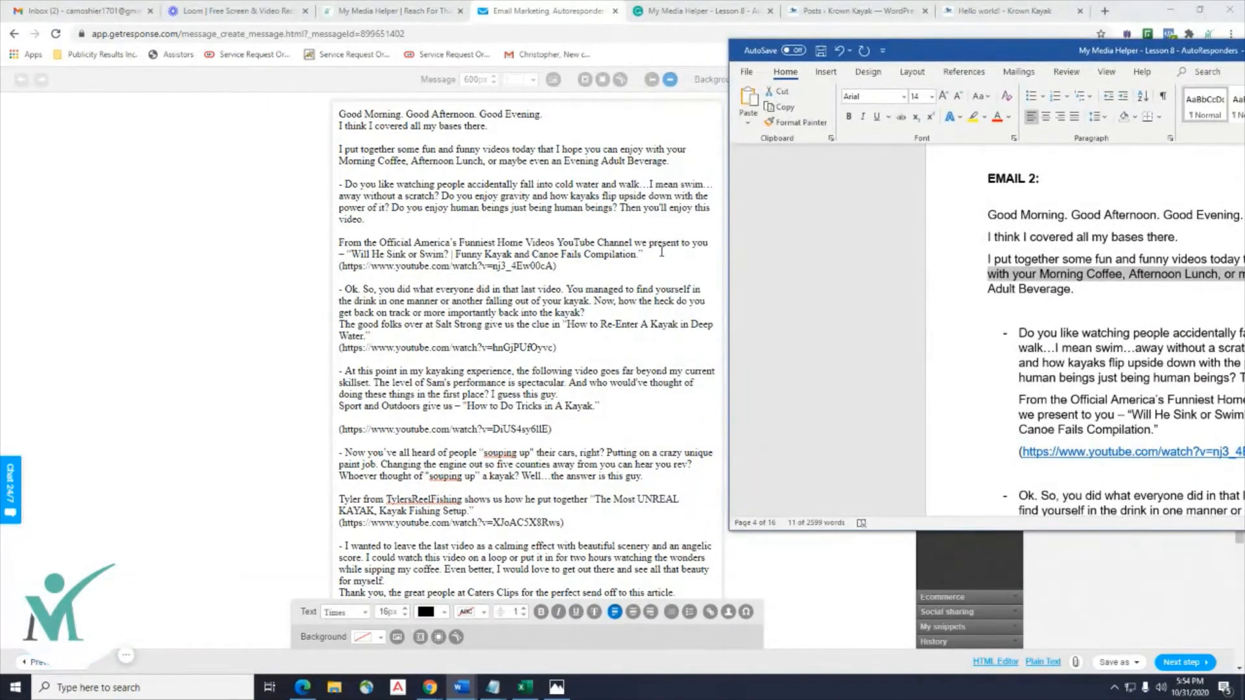
left_click(708, 243)
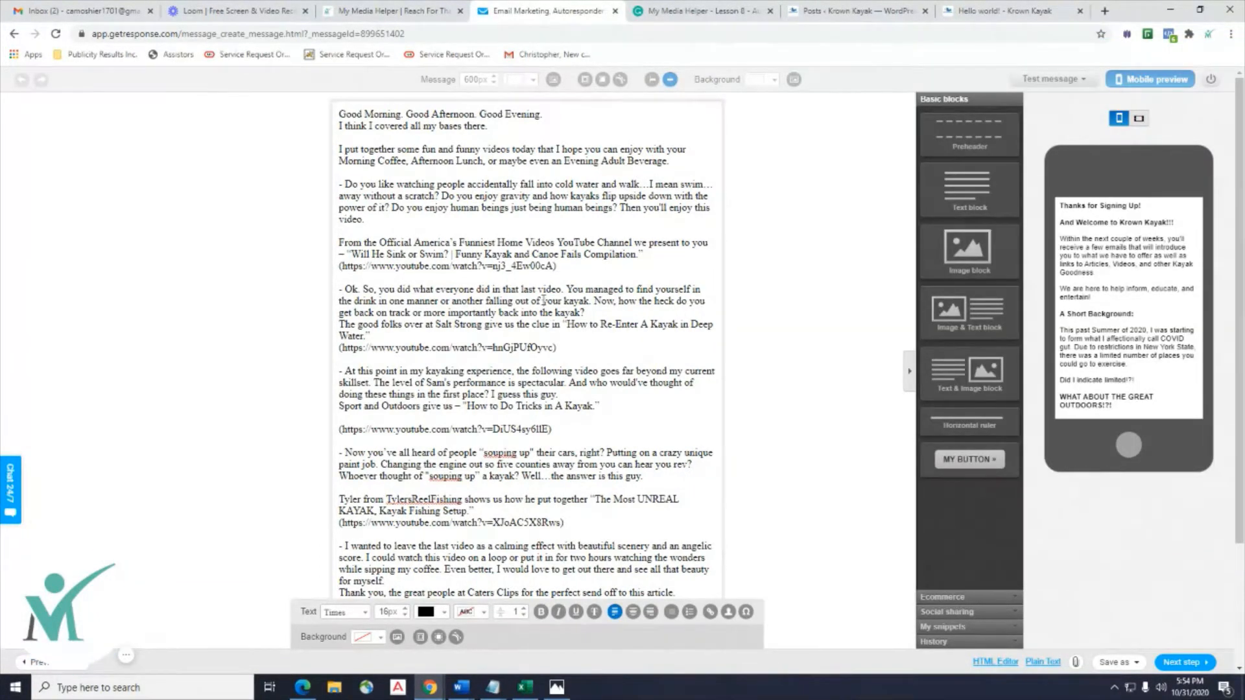
Put 'Will He Sink or Swim?' on its own line and try dropping a Text block at the email's top.
key("Return")
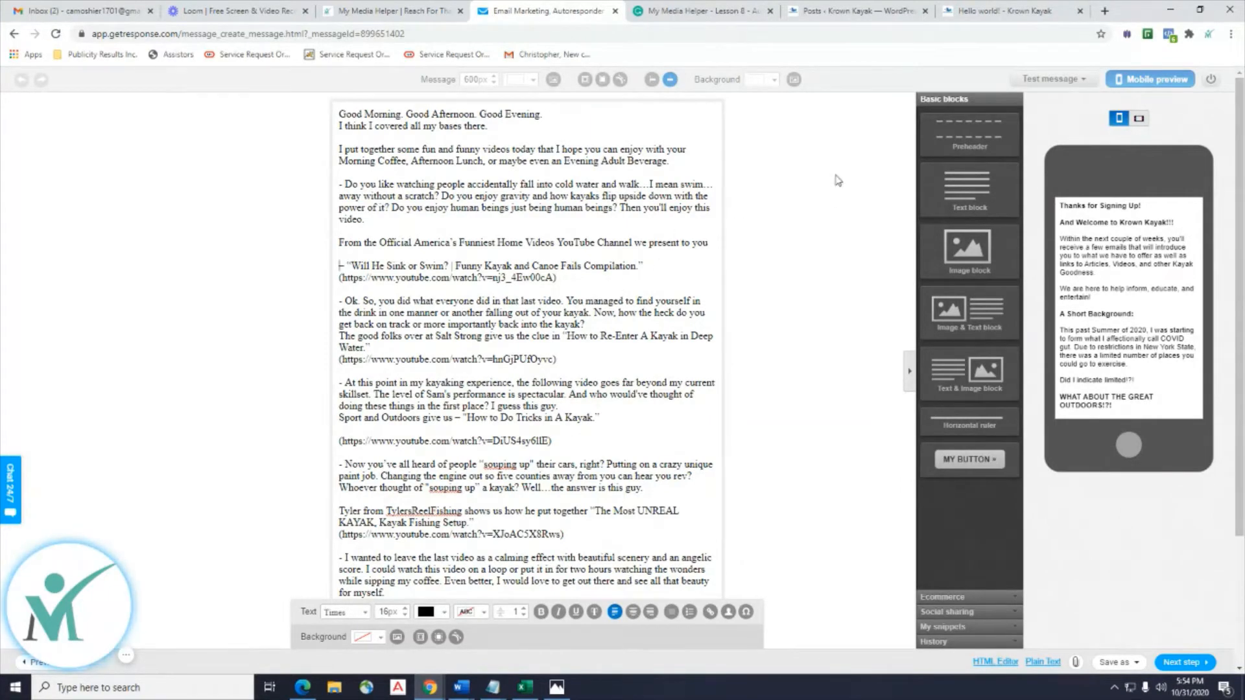
left_click(966, 194)
scroll(483, 297, "down", 3)
scroll(479, 295, "up", 3)
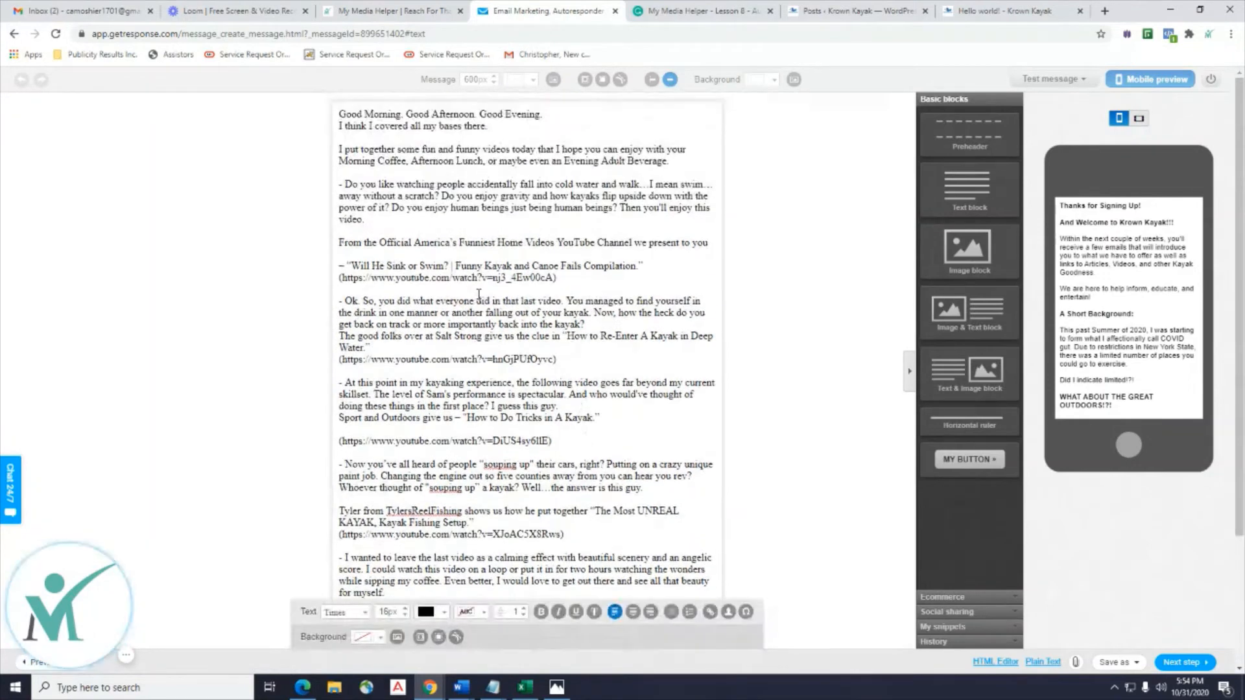
left_click_drag(958, 188, 407, 123)
scroll(584, 357, "down", 1)
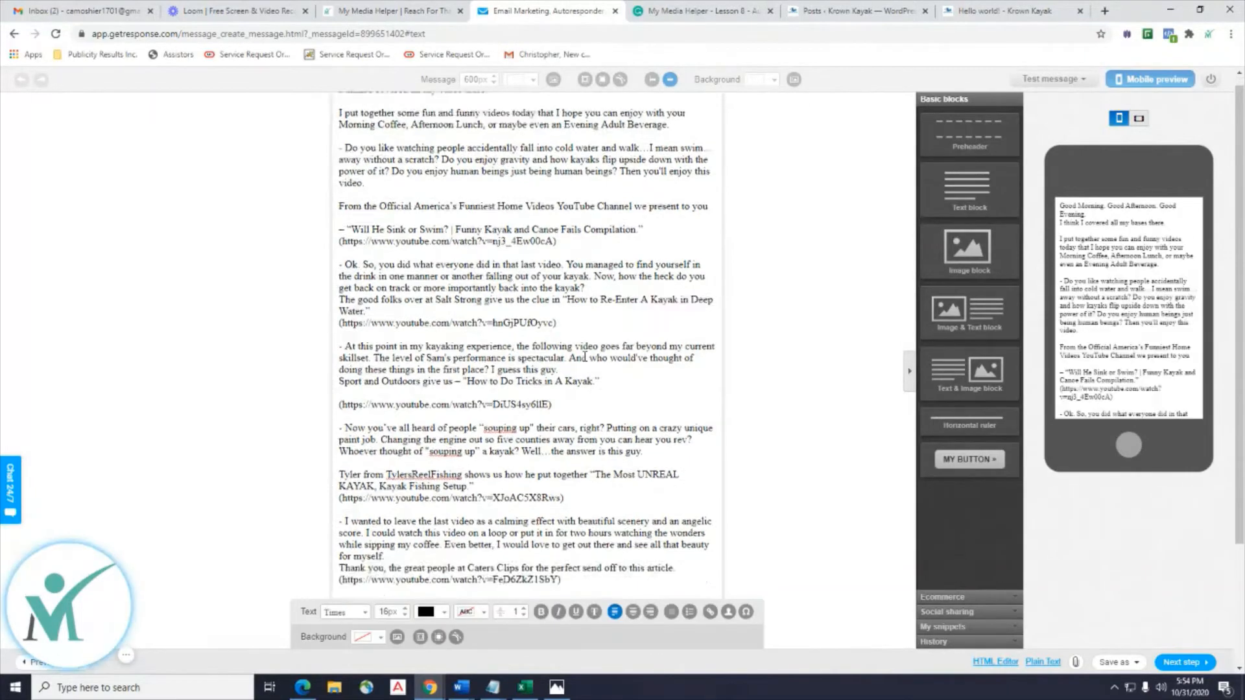
scroll(585, 357, "down", 3)
scroll(599, 294, "up", 3)
scroll(598, 285, "down", 3)
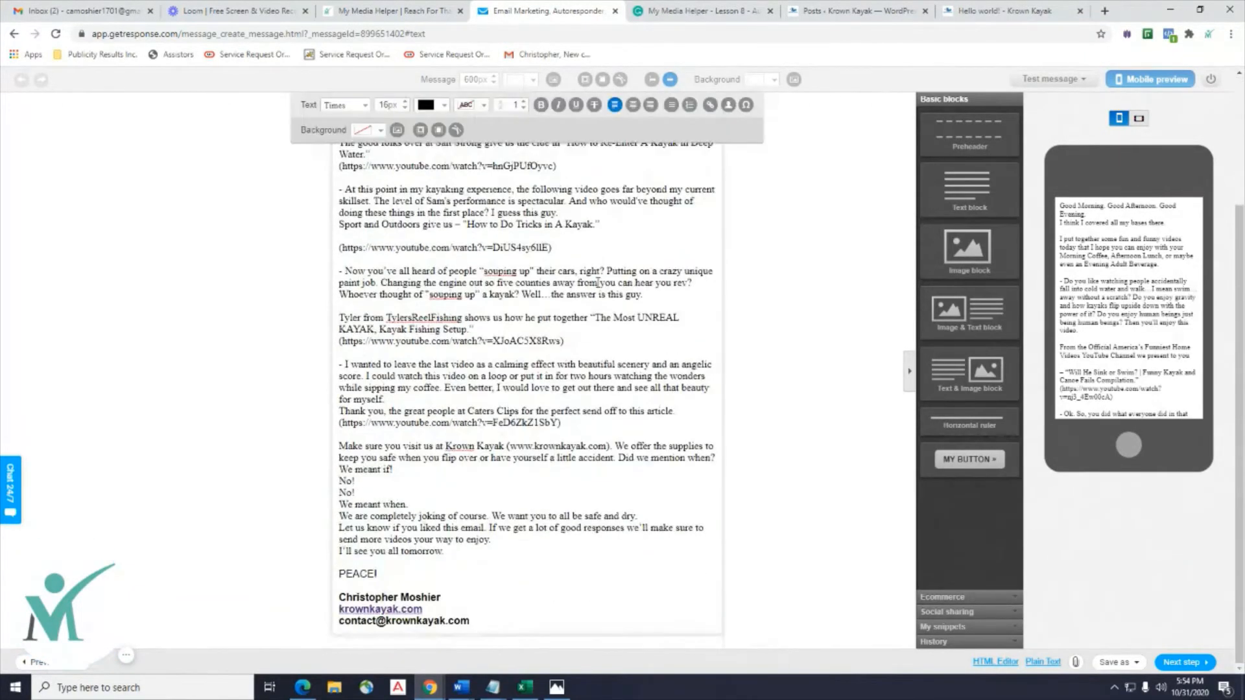
scroll(598, 286, "up", 3)
mouse_move(966, 189)
left_mouse_down()
mouse_move(637, 148)
mouse_move(558, 153)
mouse_move(548, 165)
left_mouse_up()
scroll(550, 208, "down", 3)
scroll(551, 207, "up", 3)
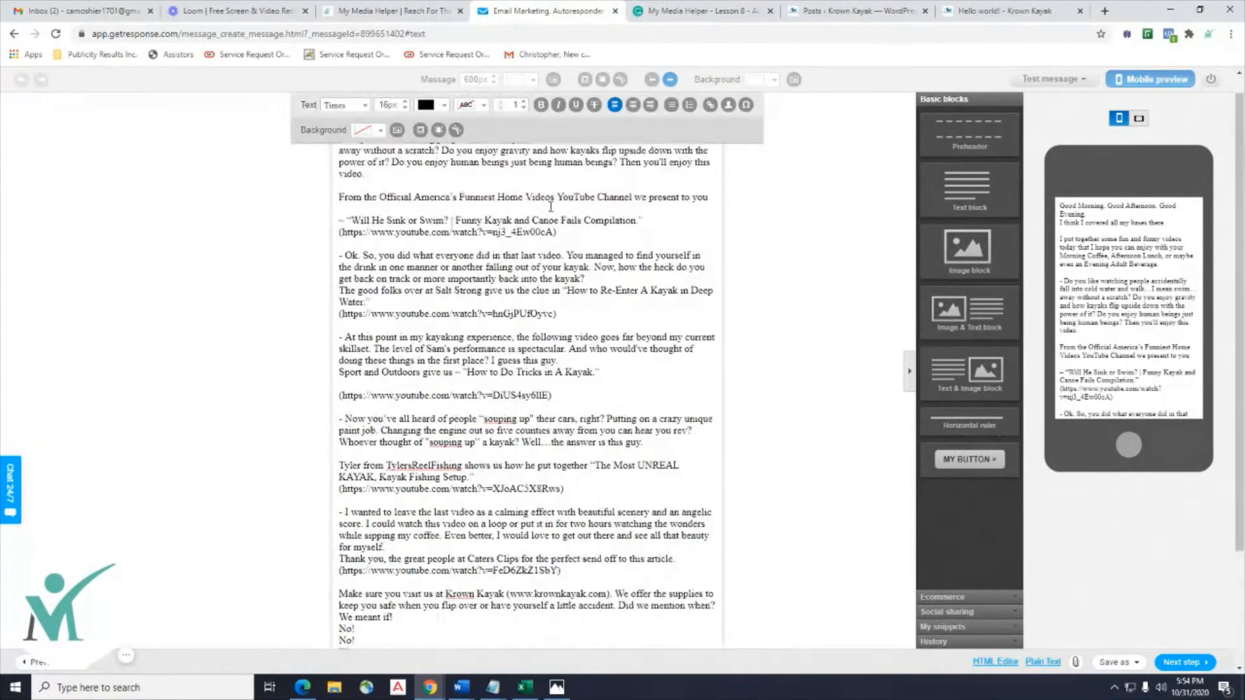
scroll(912, 289, "down", 3)
scroll(431, 430, "up", 3)
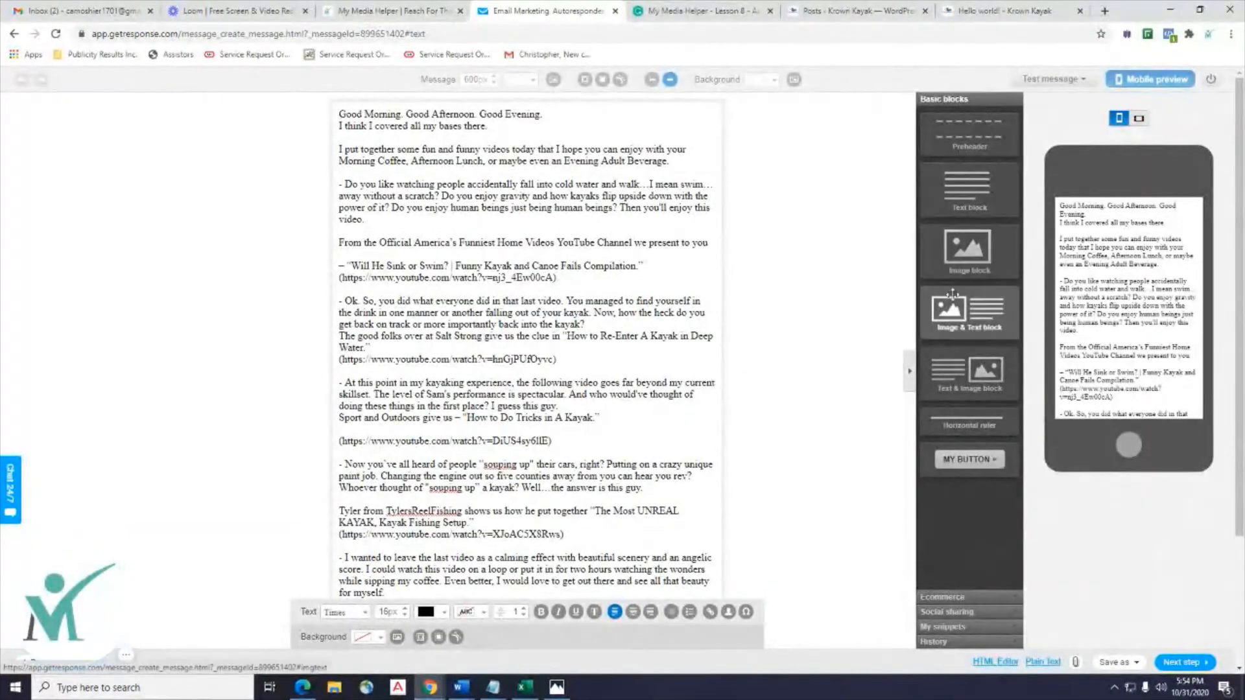
Add an Image & Text block and a Text block at the top of the email.
left_click_drag(967, 312, 538, 216)
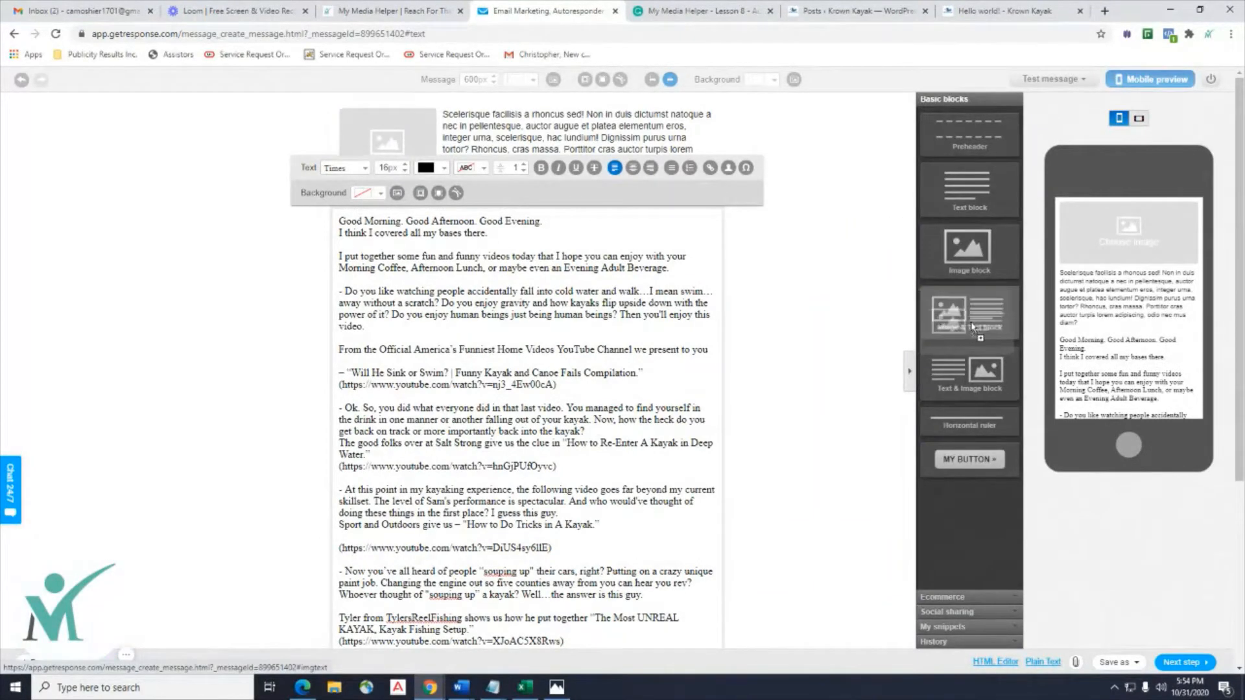
left_click_drag(979, 195, 545, 129)
left_click(803, 349)
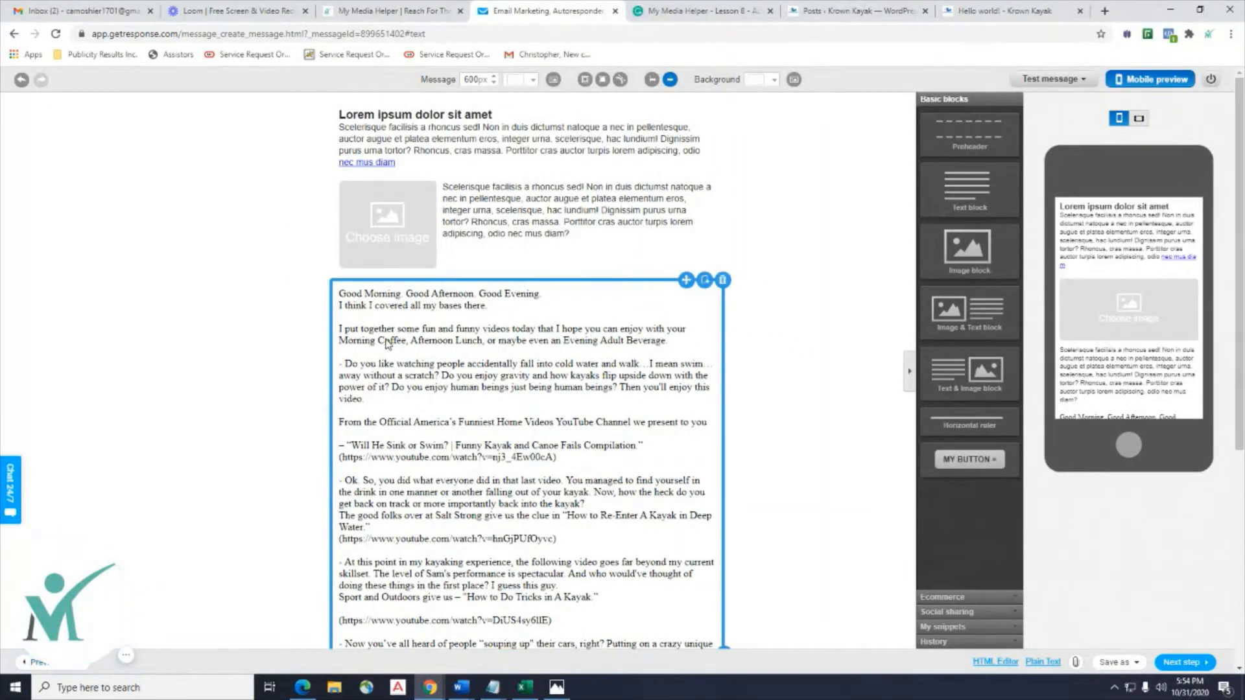
Cut the greeting and intro paragraph out of the main email text.
left_click(654, 348)
left_click_drag(668, 342, 323, 297)
right_click(362, 303)
left_click(657, 341)
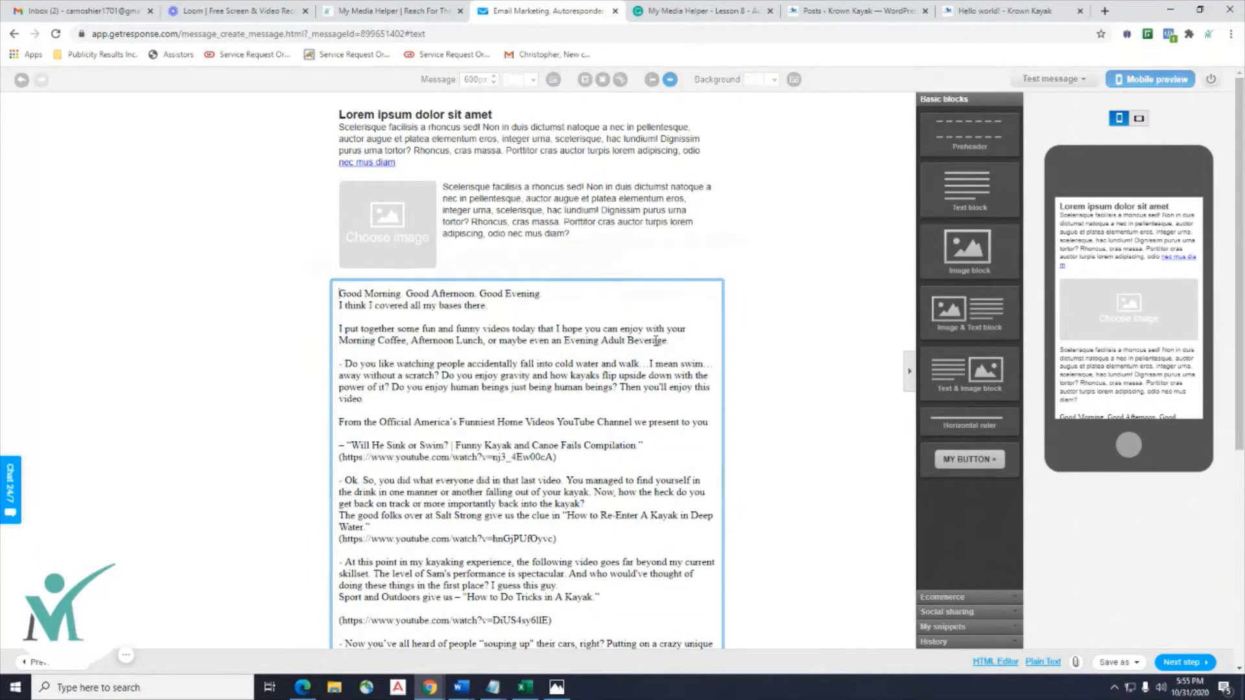
left_click_drag(668, 342, 348, 295)
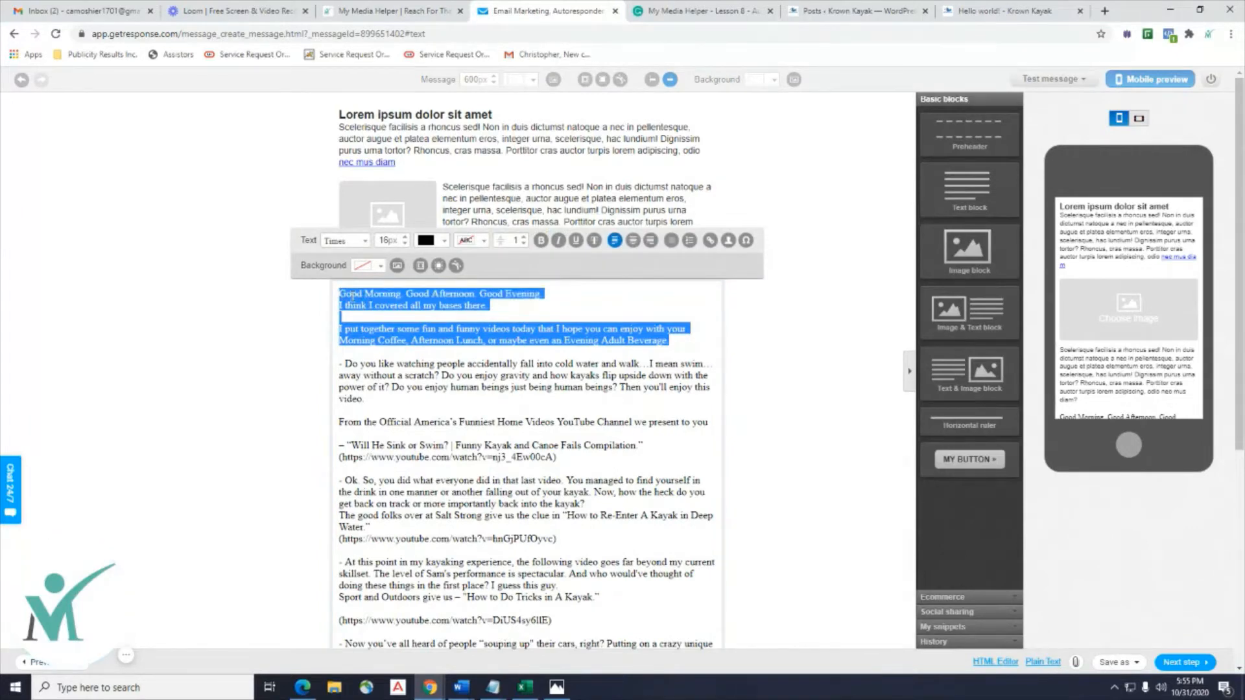
right_click(349, 296)
left_click(363, 285)
Paste the opening lines over the Lorem ipsum placeholder in the new top text block.
left_click(420, 164)
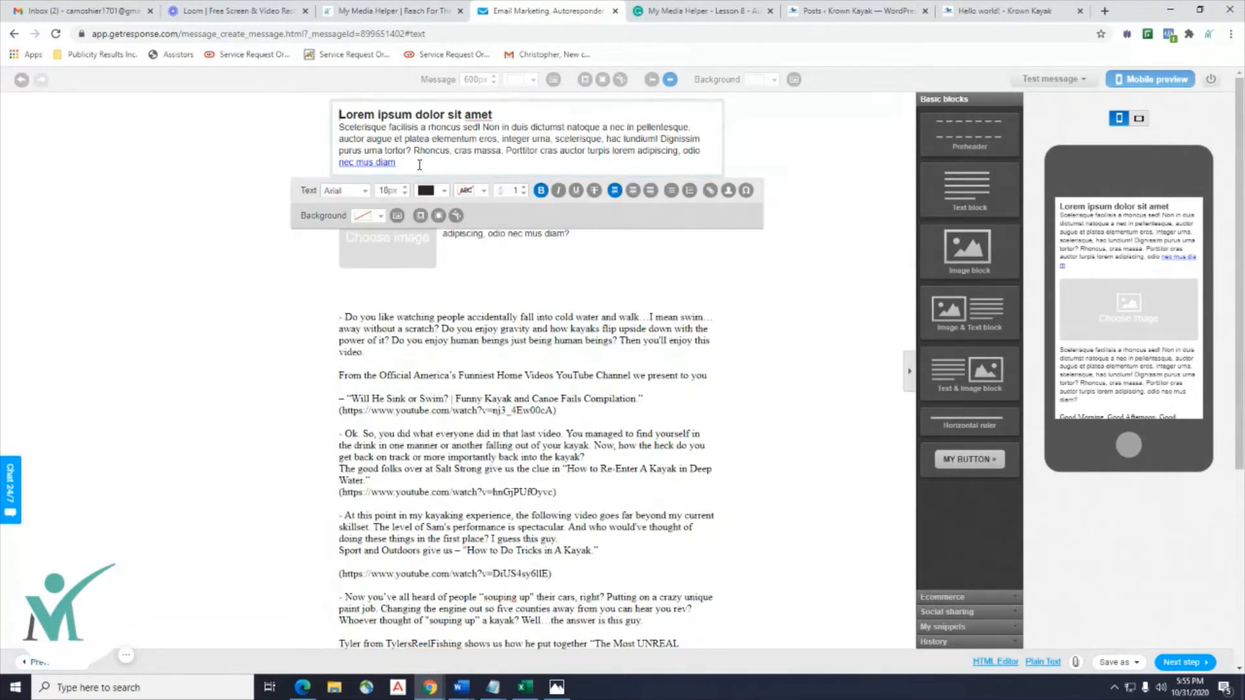
left_click_drag(422, 165, 327, 123)
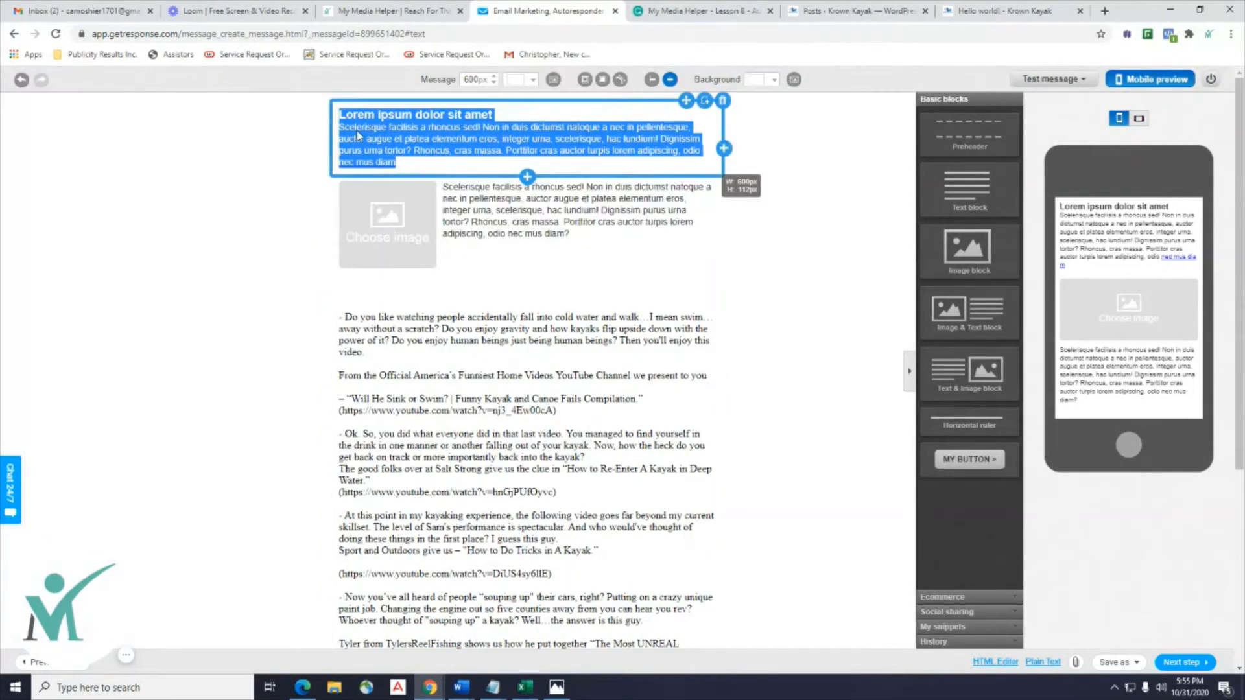
left_click(414, 160)
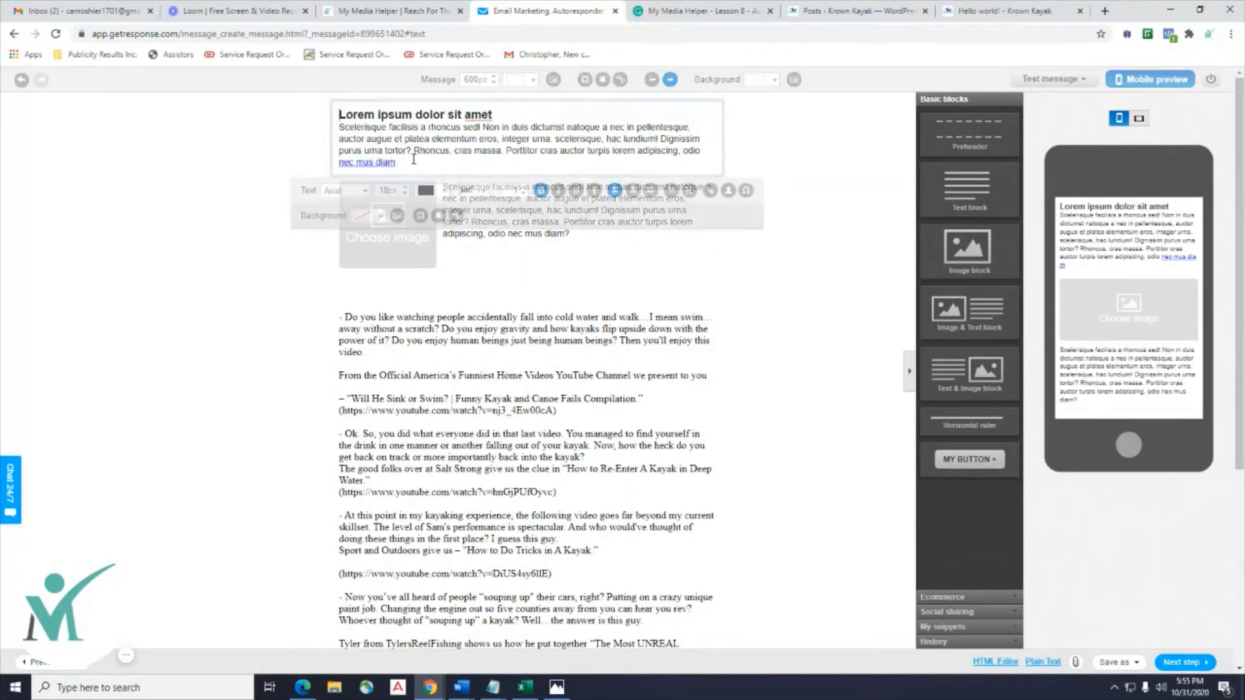
left_click_drag(414, 161, 320, 120)
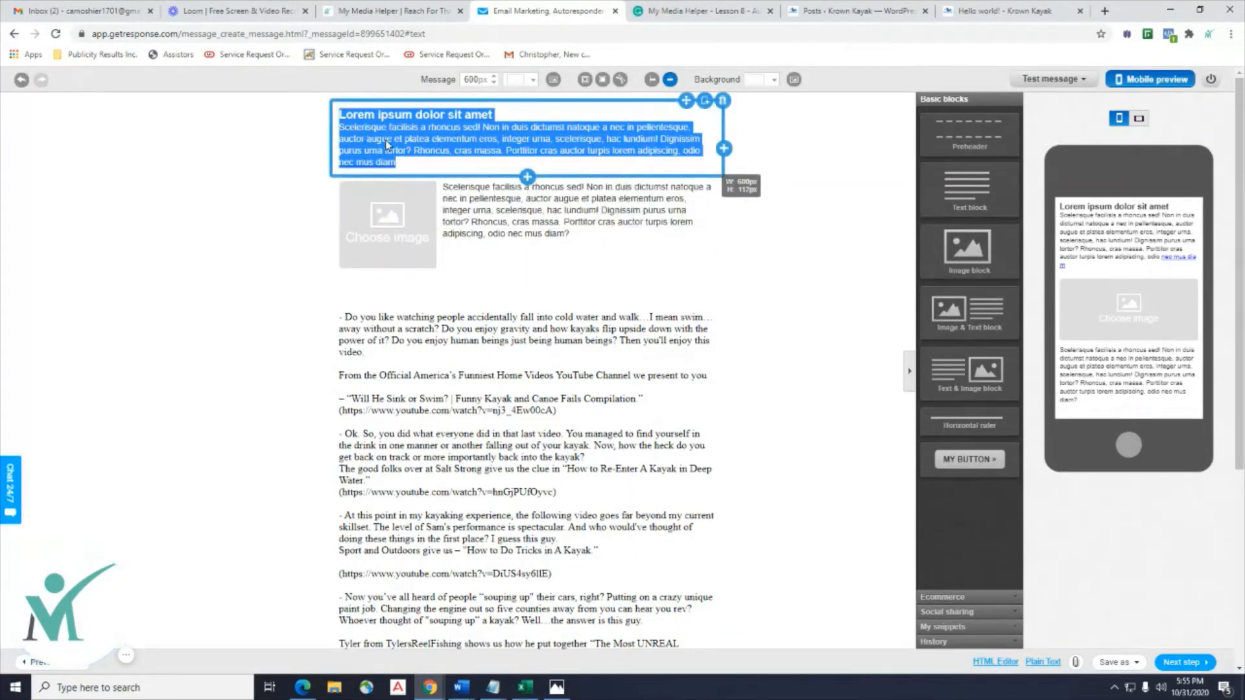
left_click(413, 161)
left_click_drag(413, 161, 326, 114)
right_click(356, 134)
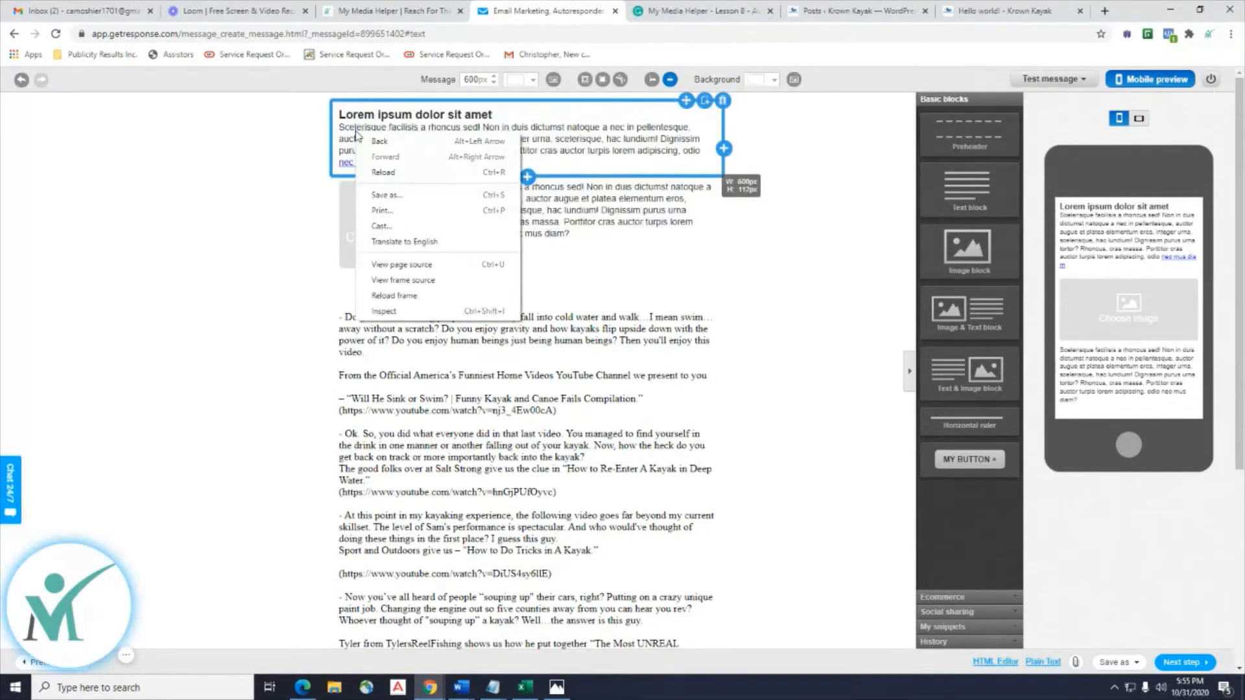
left_click(400, 130)
left_click_drag(411, 161, 334, 114)
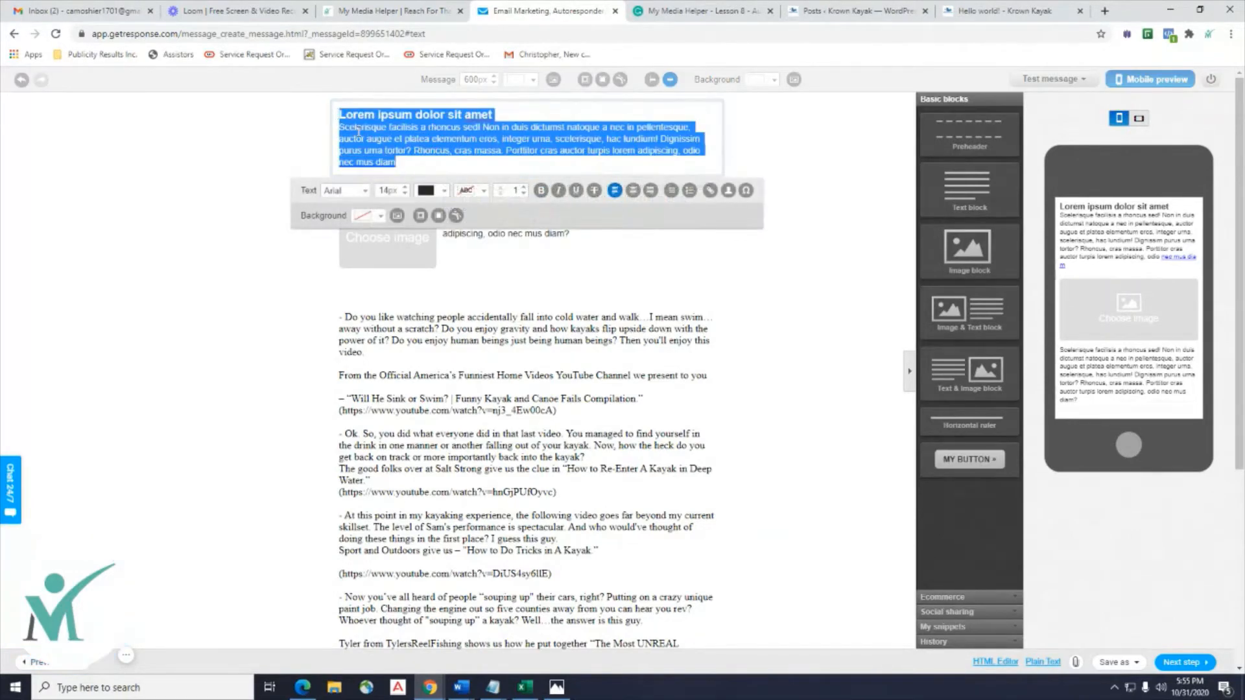
right_click(358, 134)
left_click(390, 195)
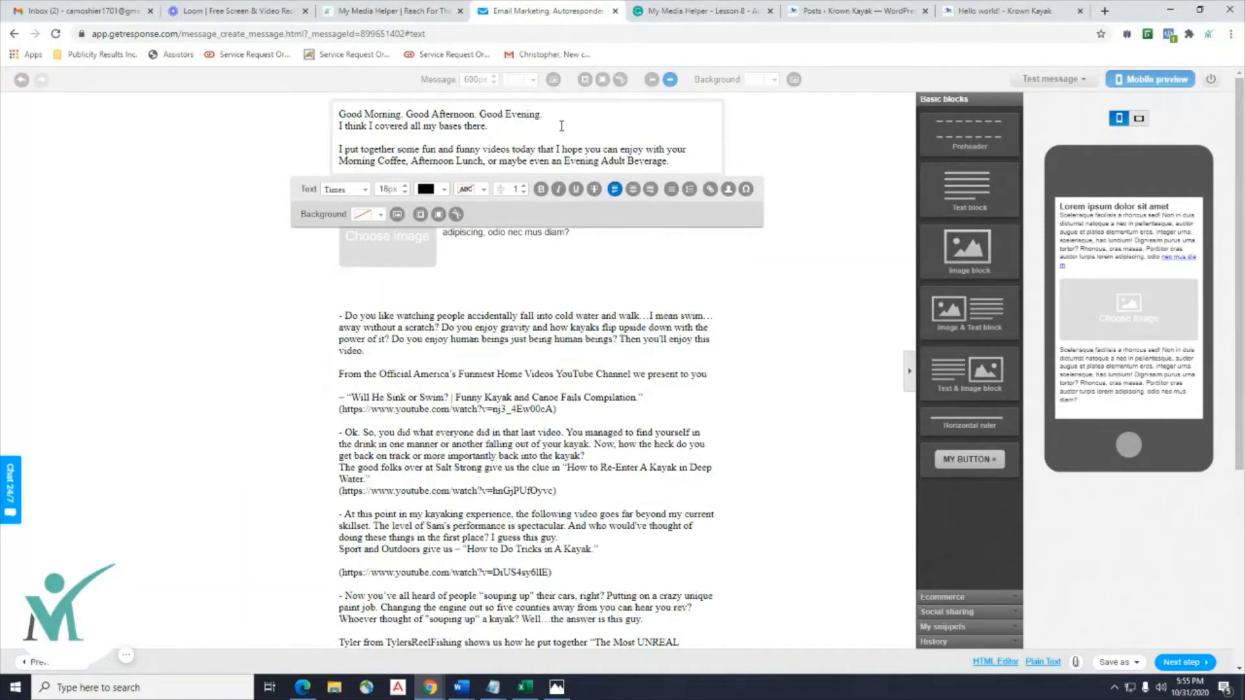
Add a blank line after the greeting and bold the 'Good Morning' and bases lines.
key("Return")
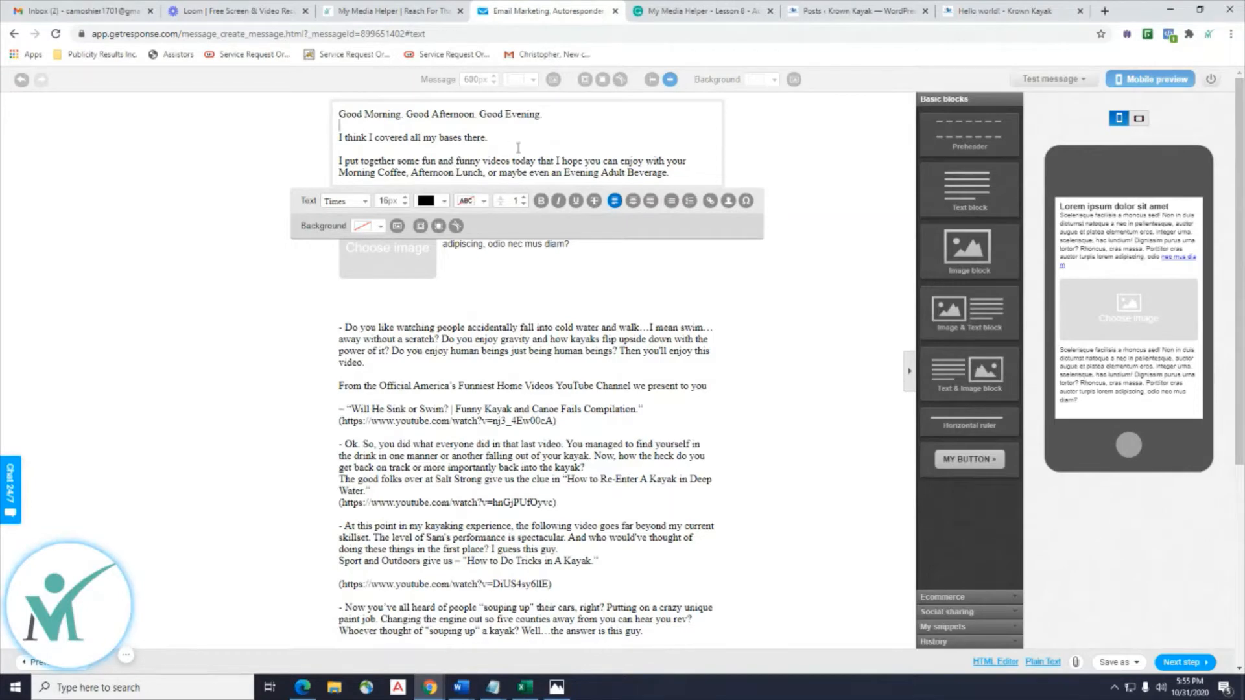
left_click_drag(554, 118, 337, 115)
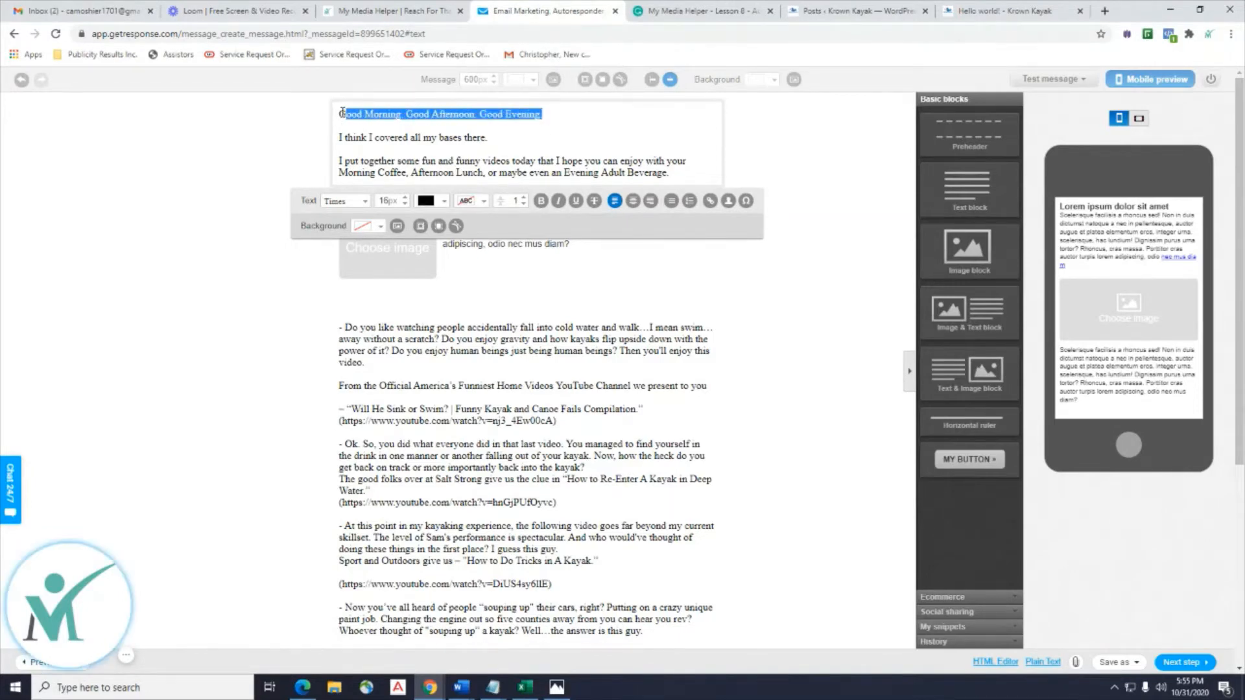
left_click(538, 202)
left_click(510, 139)
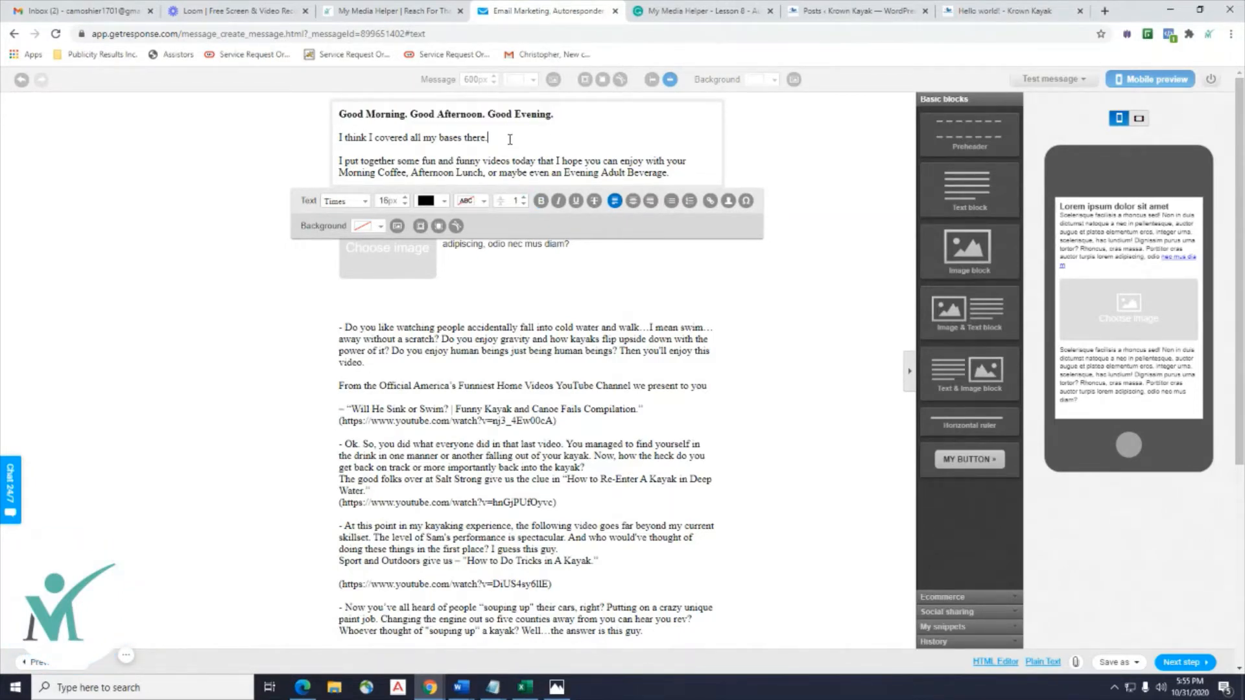
left_click(541, 201)
left_click(556, 142)
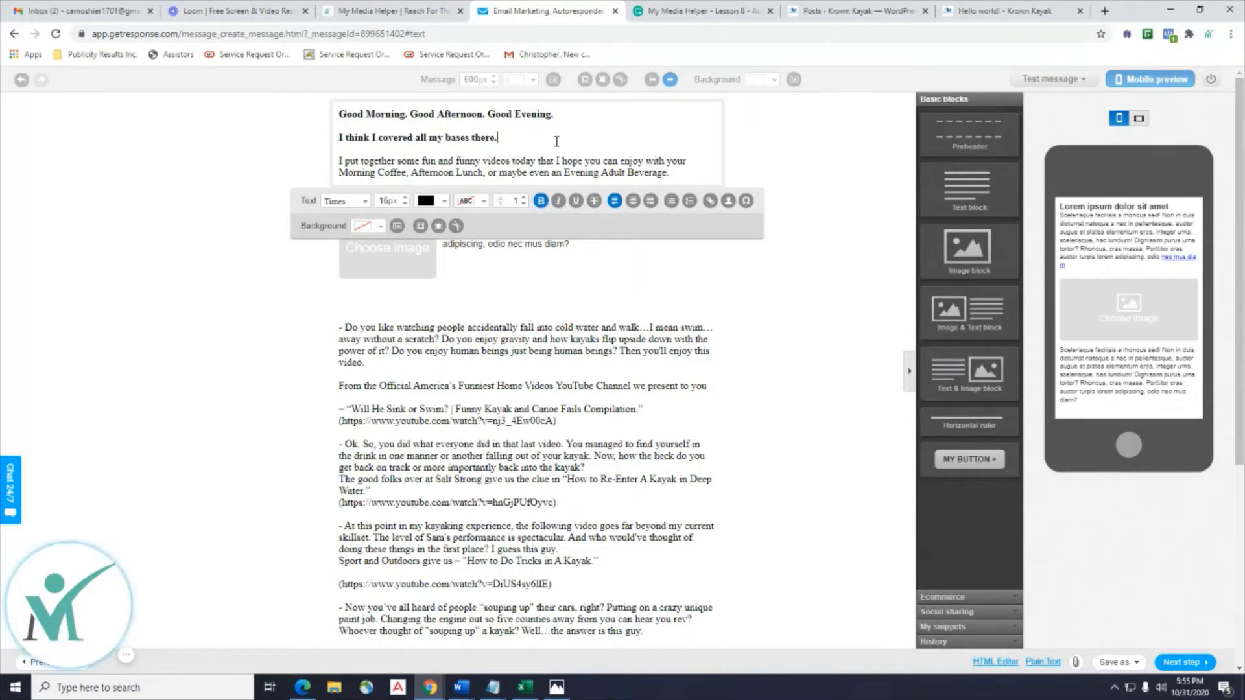
left_click(699, 12)
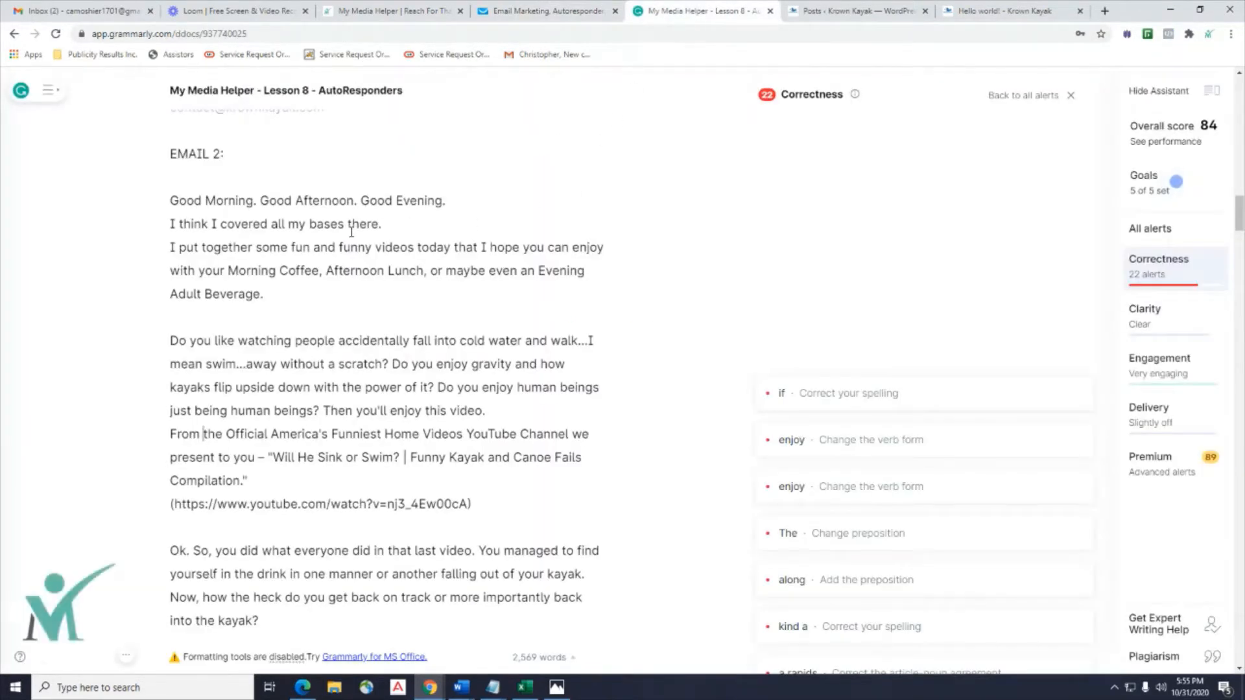
Scroll through the Grammarly draft and view the correctness suggestion for 'if'.
scroll(311, 297, "down", 20)
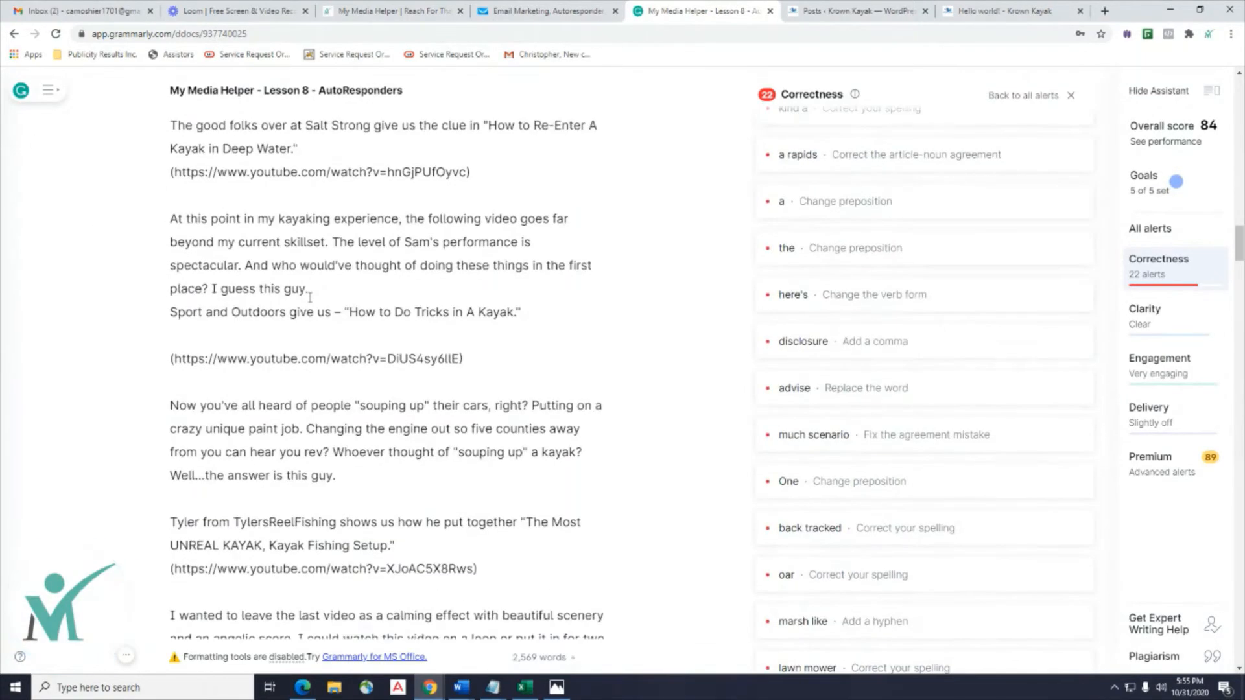
scroll(311, 297, "down", 10)
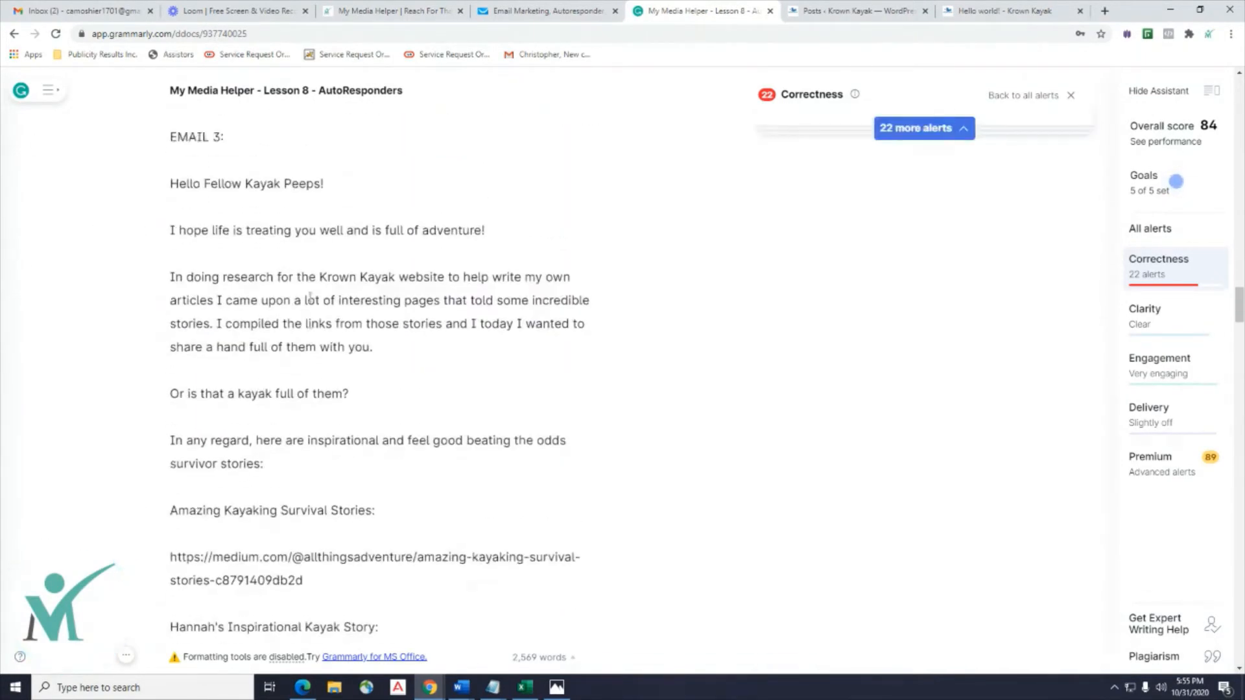
scroll(311, 297, "up", 13)
scroll(311, 297, "down", 2)
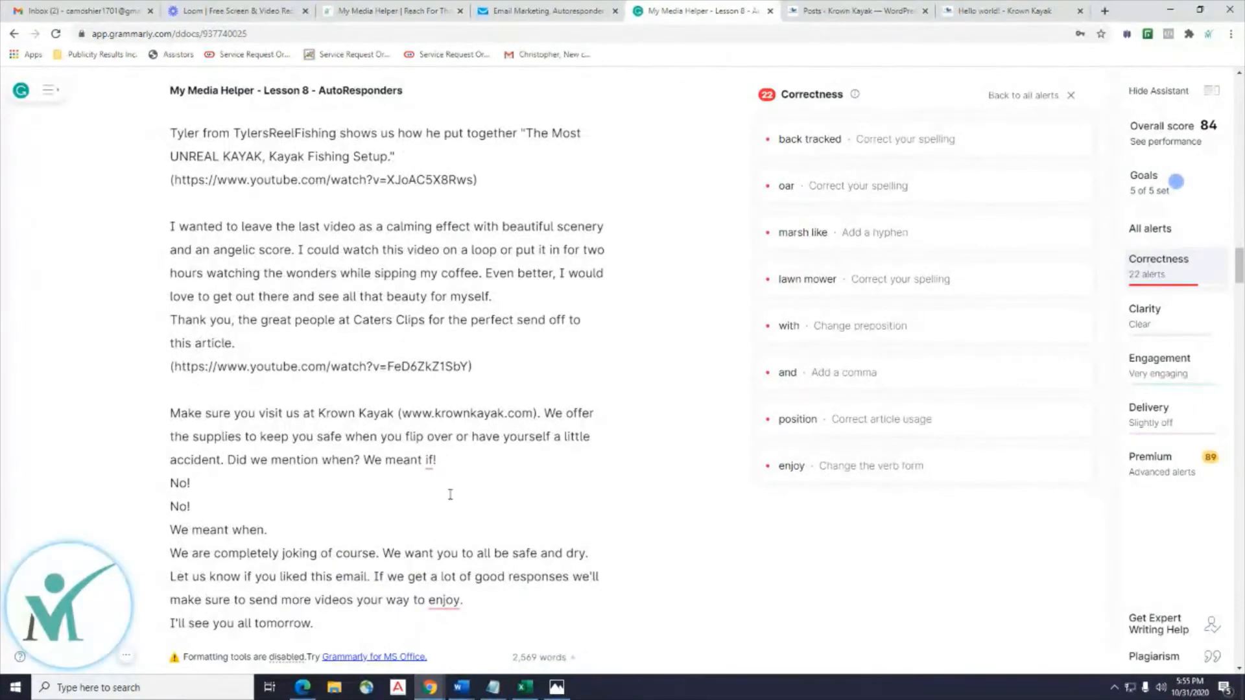
scroll(431, 479, "down", 1)
scroll(431, 479, "down", 1)
scroll(435, 480, "up", 3)
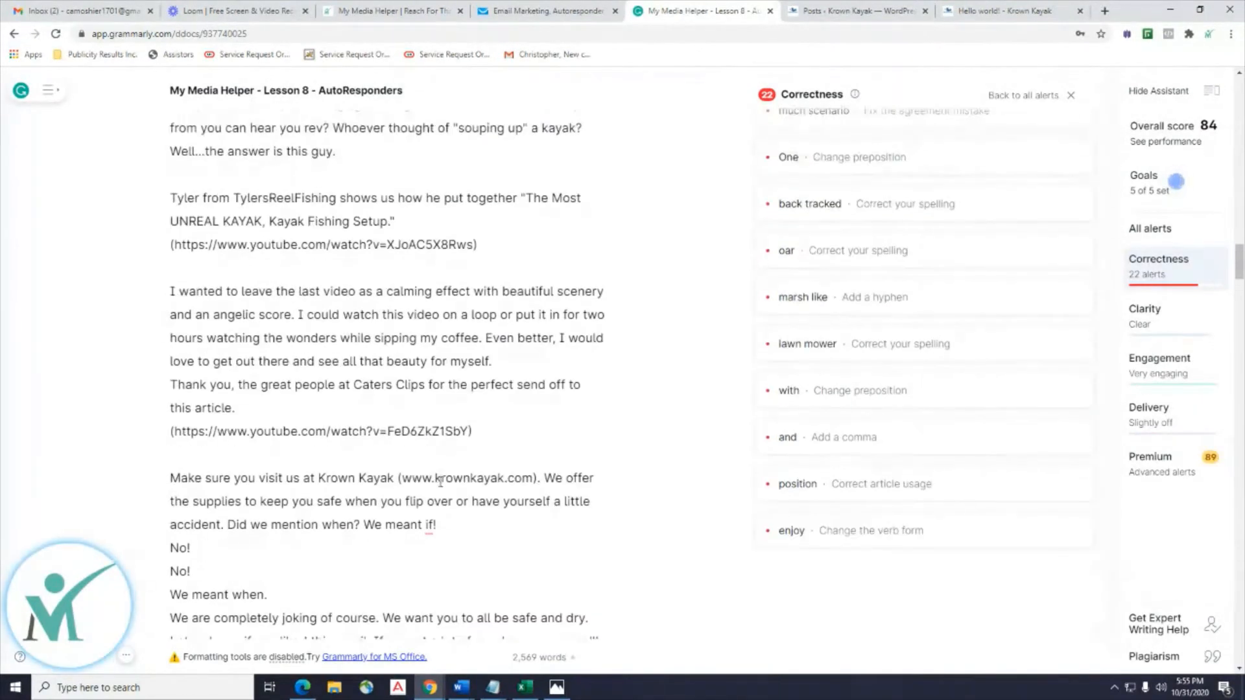
left_click(428, 525)
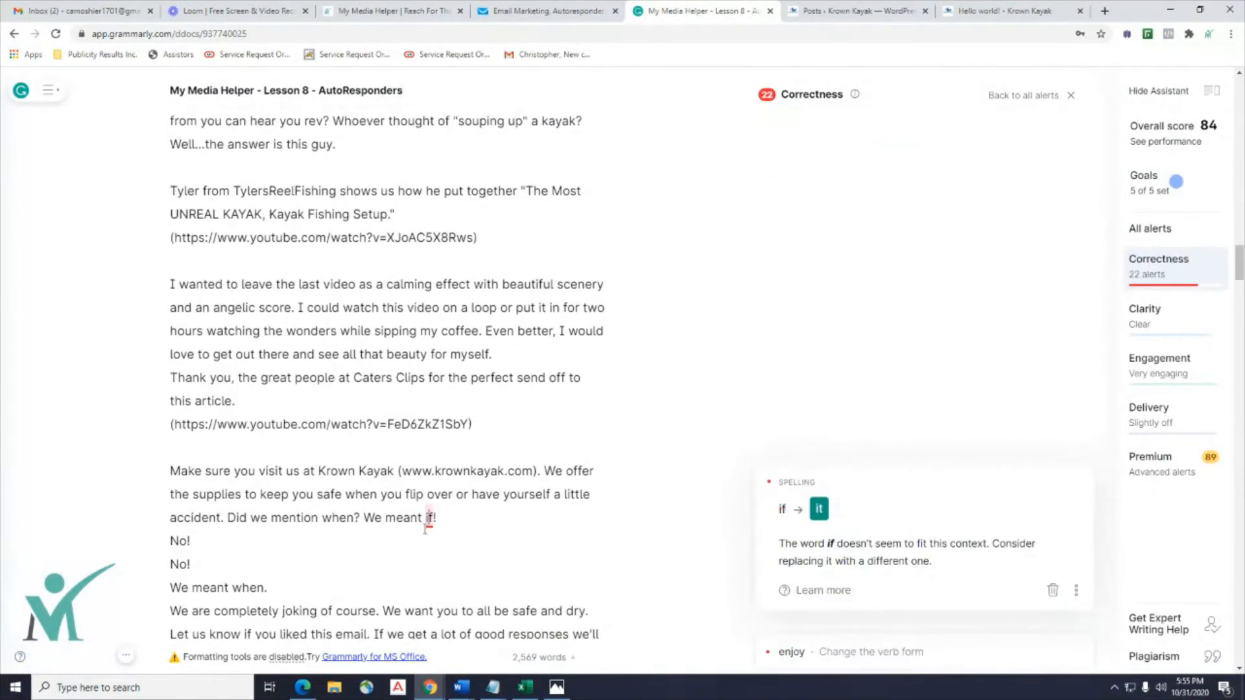
Review the 'enjoy' suggestion and its feedback options in Grammarly.
scroll(577, 519, "down", 1)
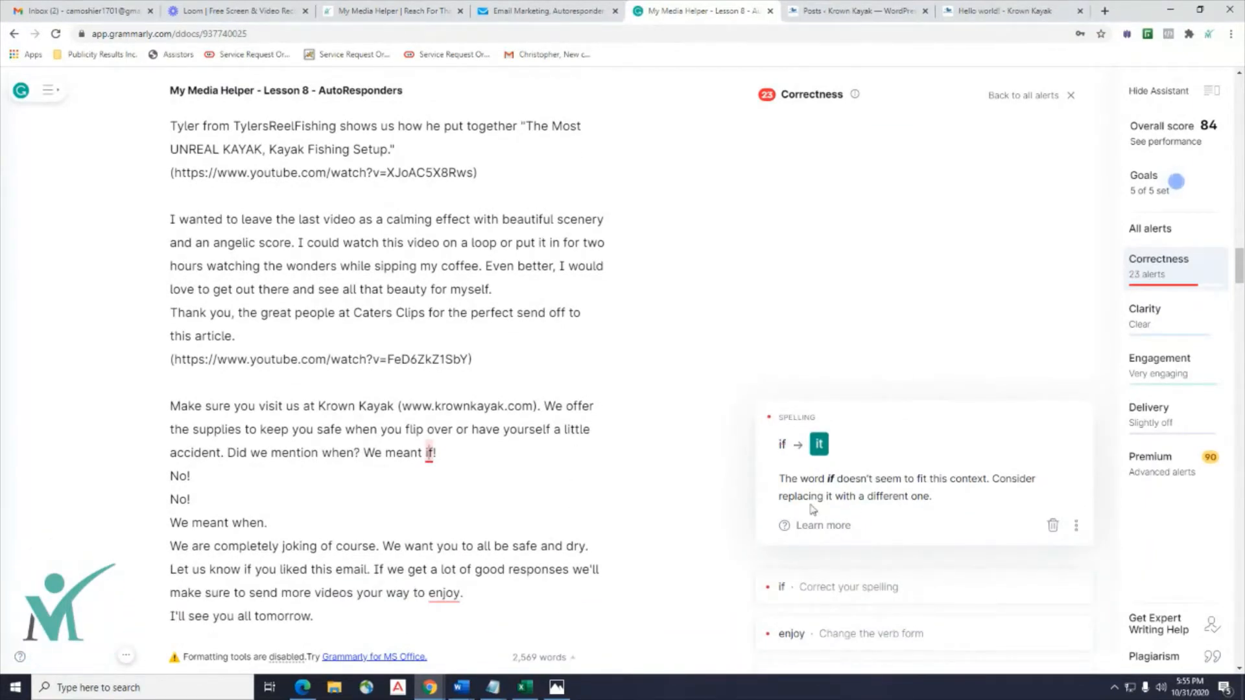
scroll(572, 496, "down", 2)
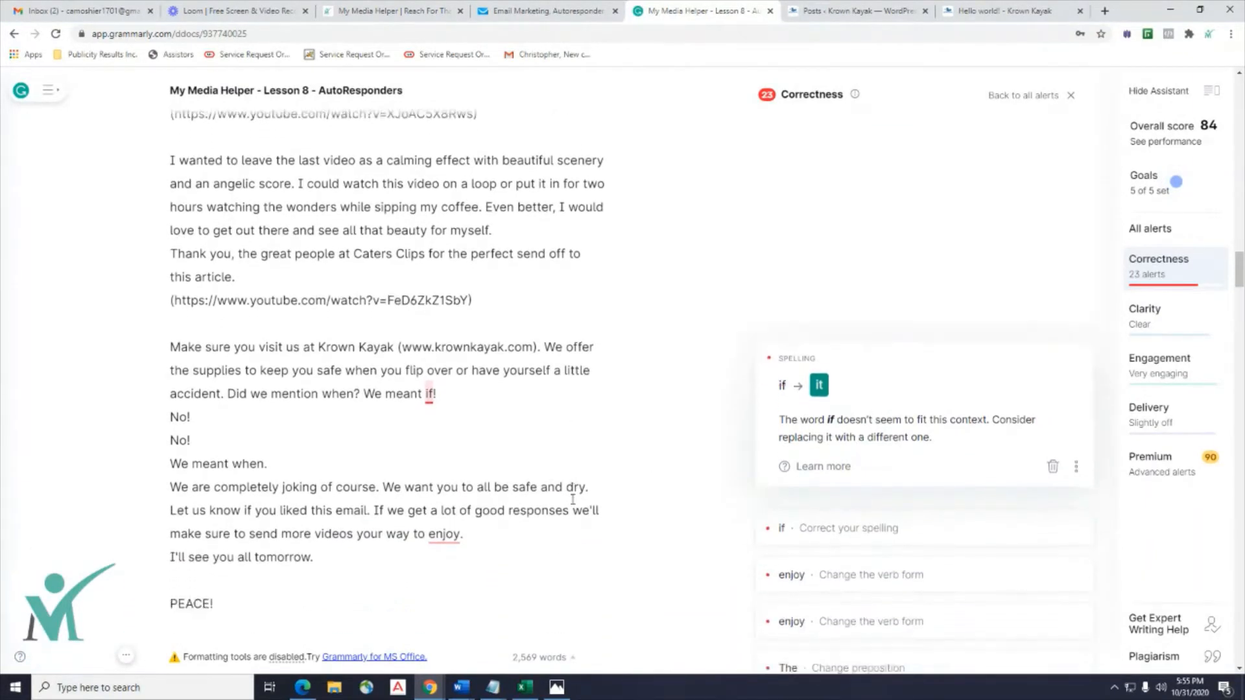
left_click(443, 465)
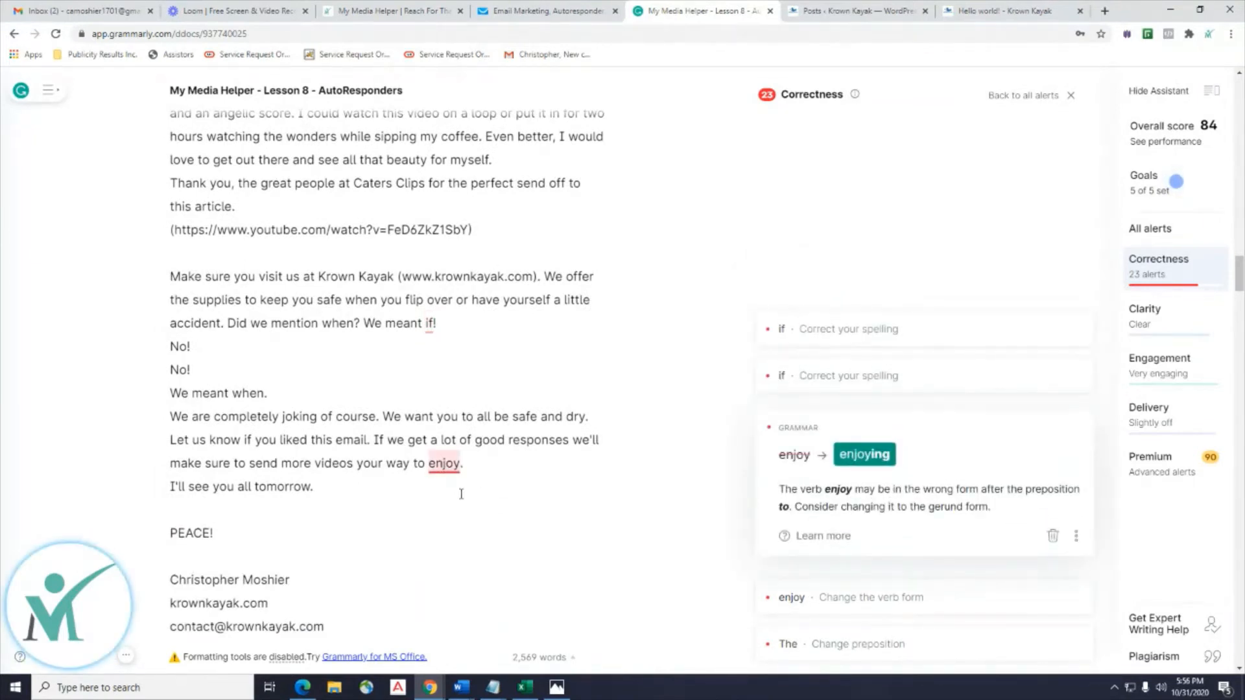
scroll(476, 498, "down", 2)
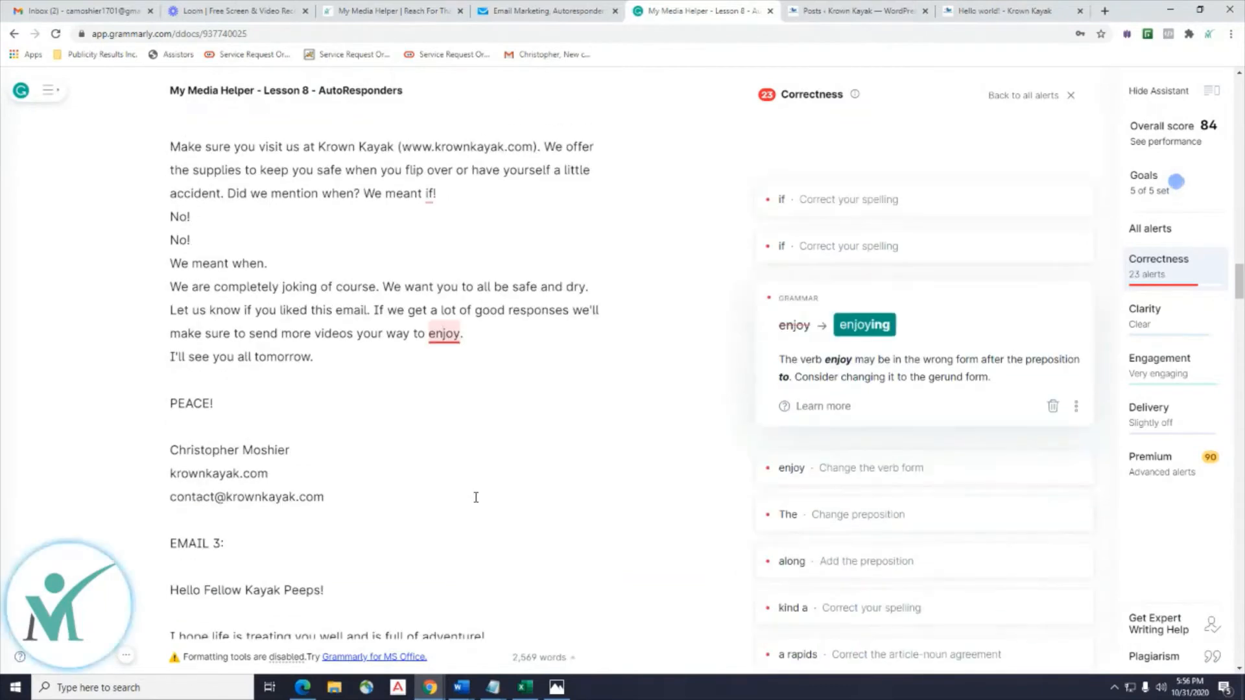
scroll(476, 498, "up", 4)
scroll(476, 498, "down", 2)
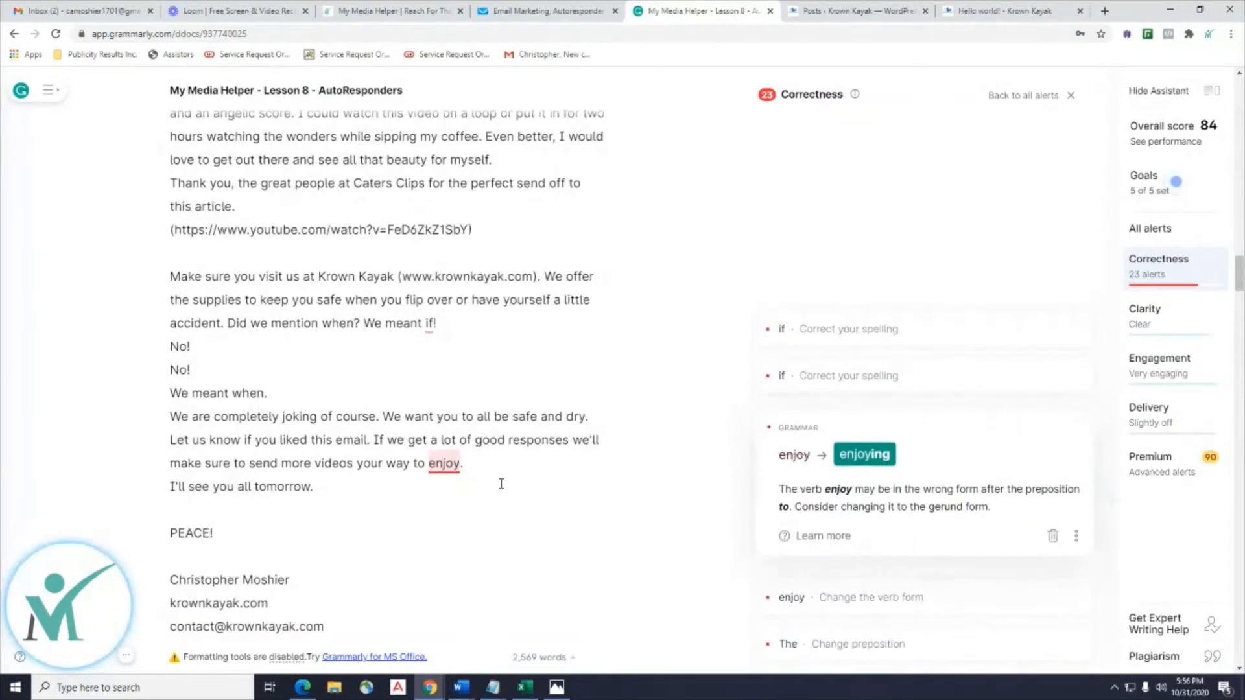
left_click(1076, 537)
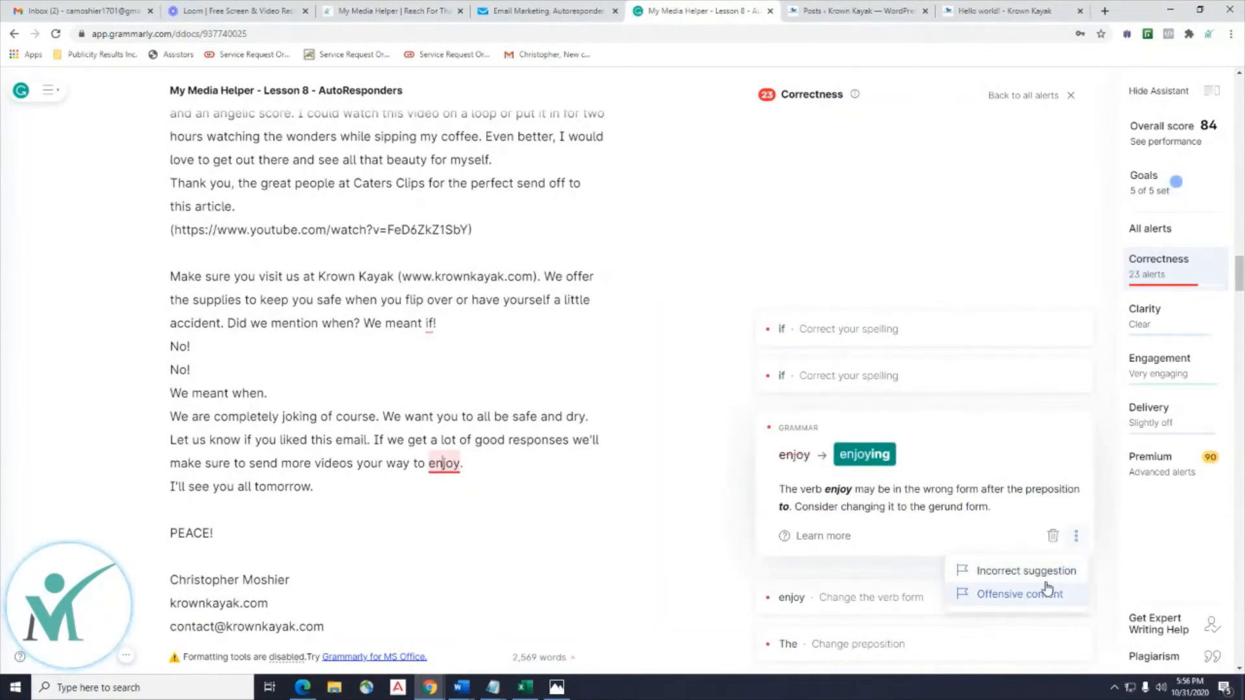
scroll(662, 345, "up", 10)
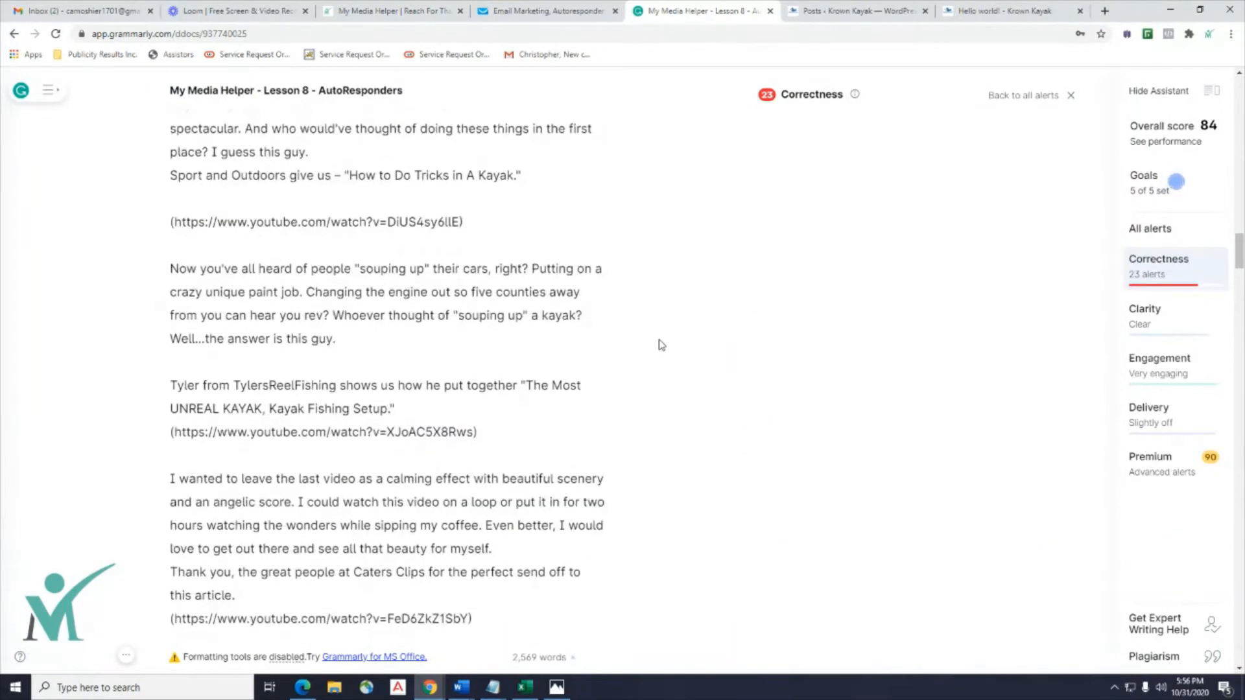
left_click(530, 11)
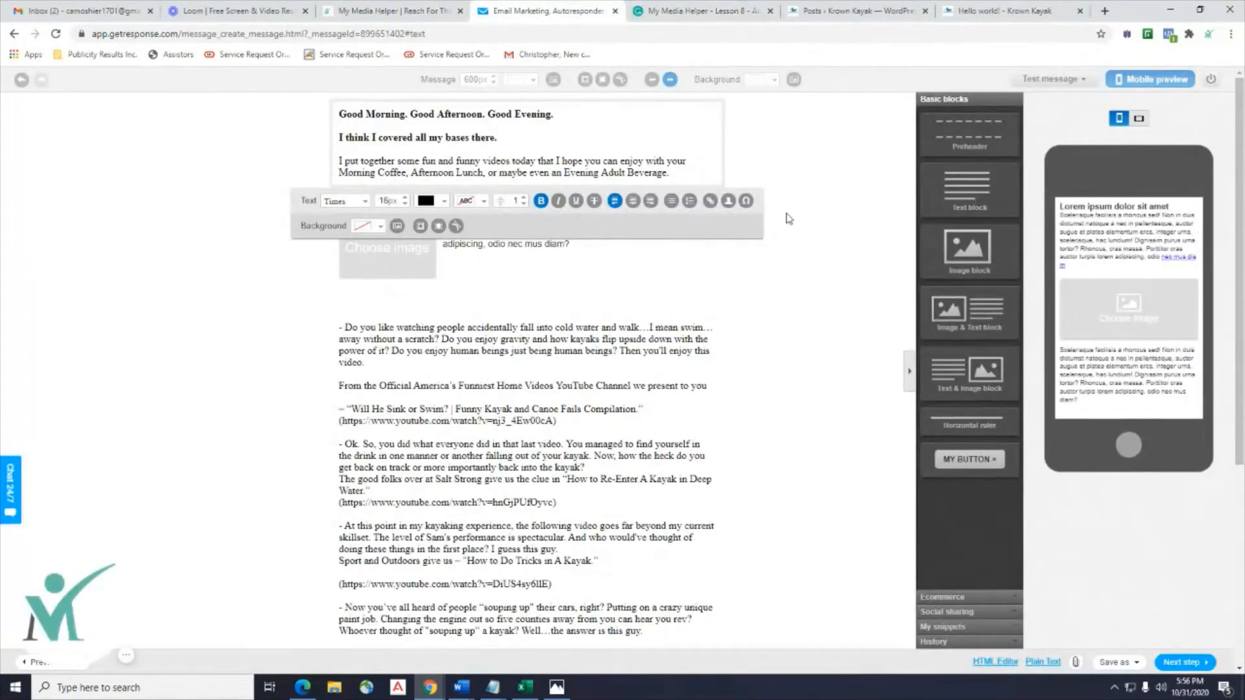
Copy the first video's paragraphs through its YouTube link from the lower text block.
left_click(805, 212)
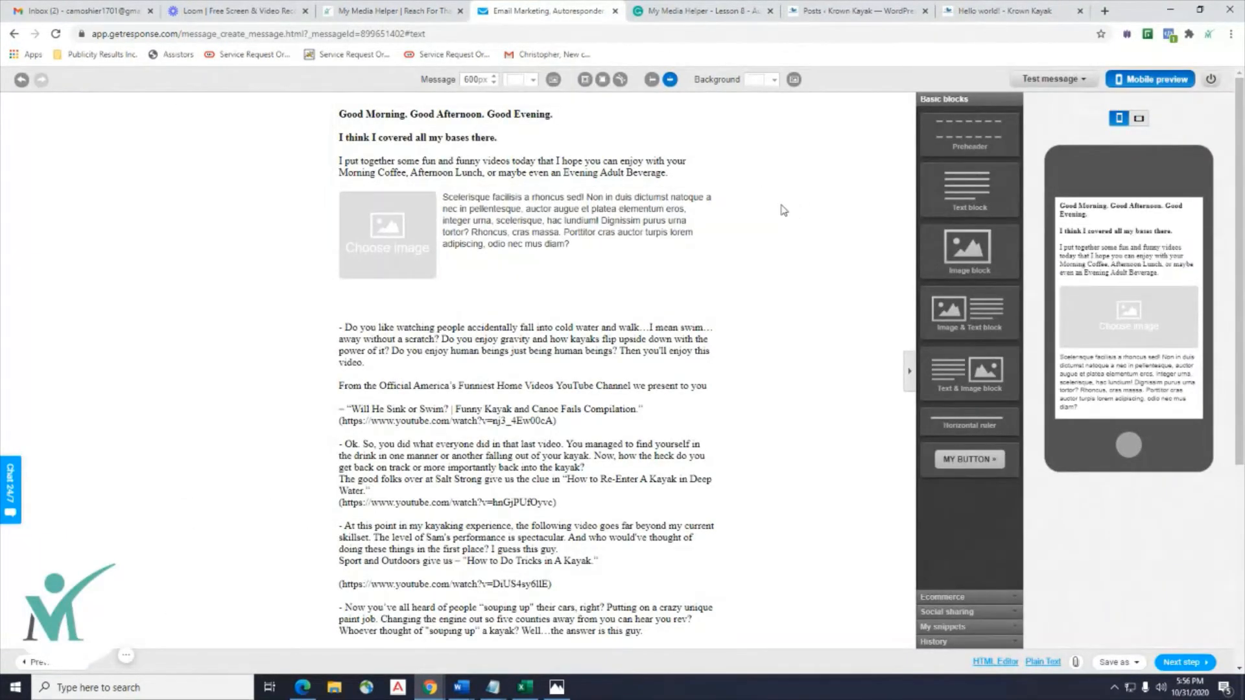
left_click(528, 228)
left_click(445, 363)
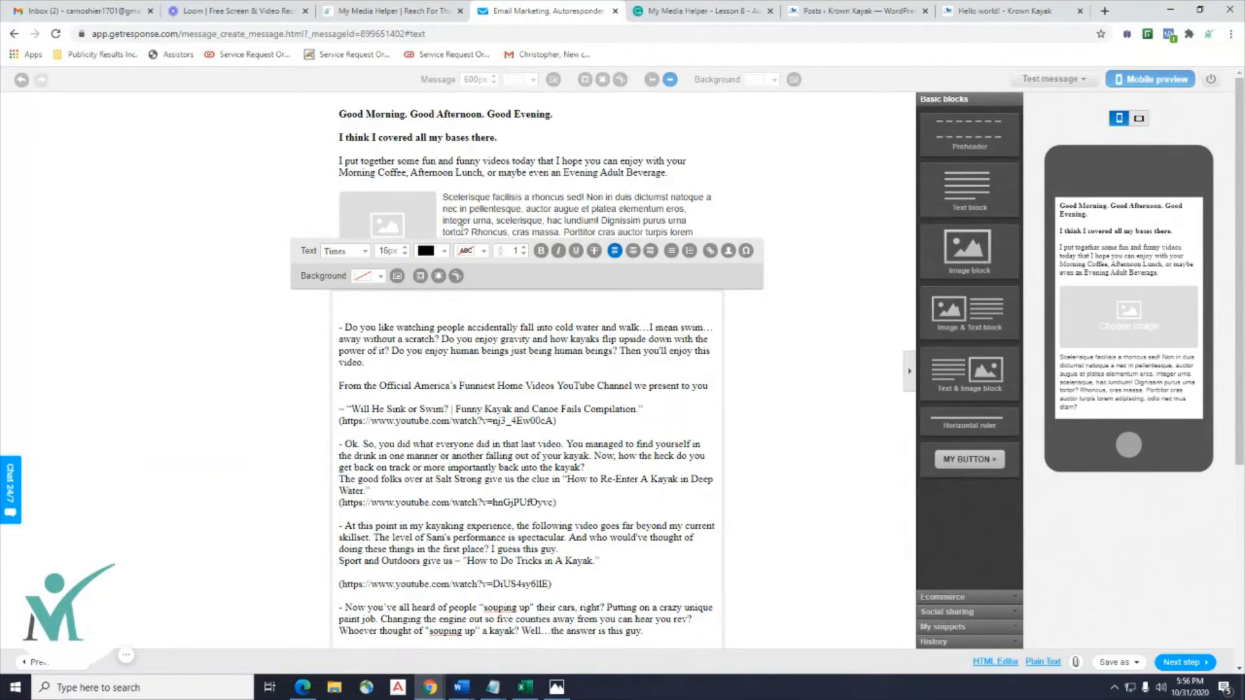
left_click_drag(370, 369, 325, 328)
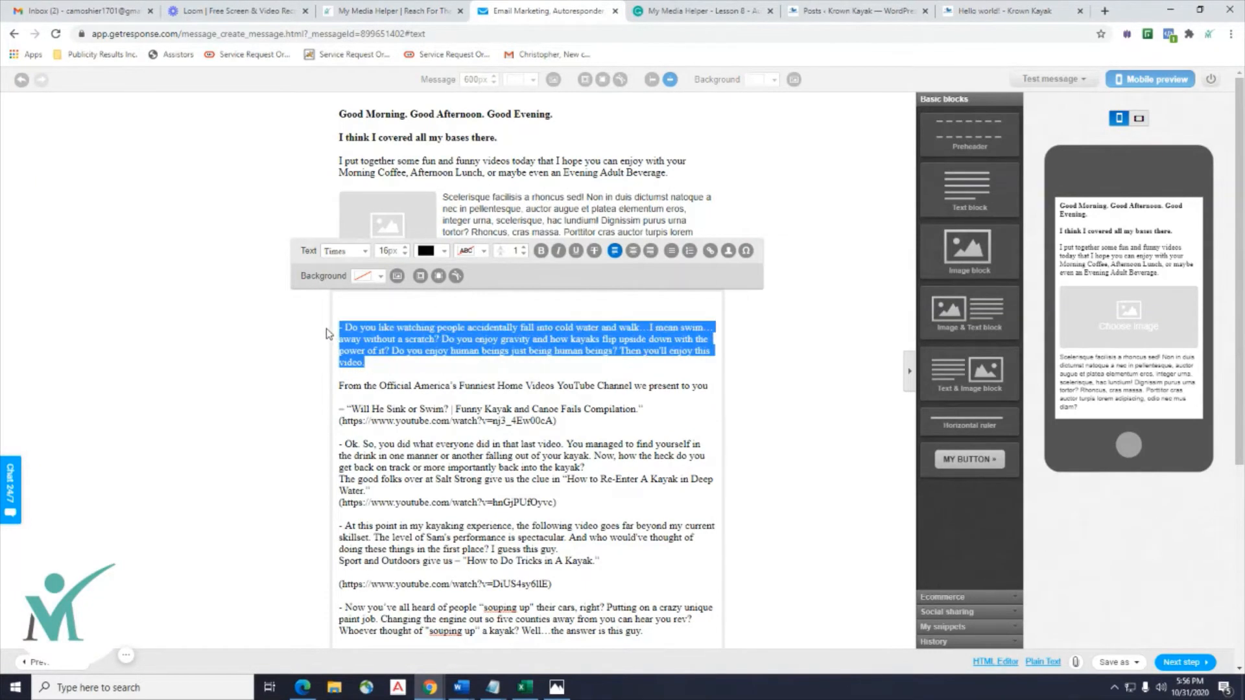
left_click(561, 394)
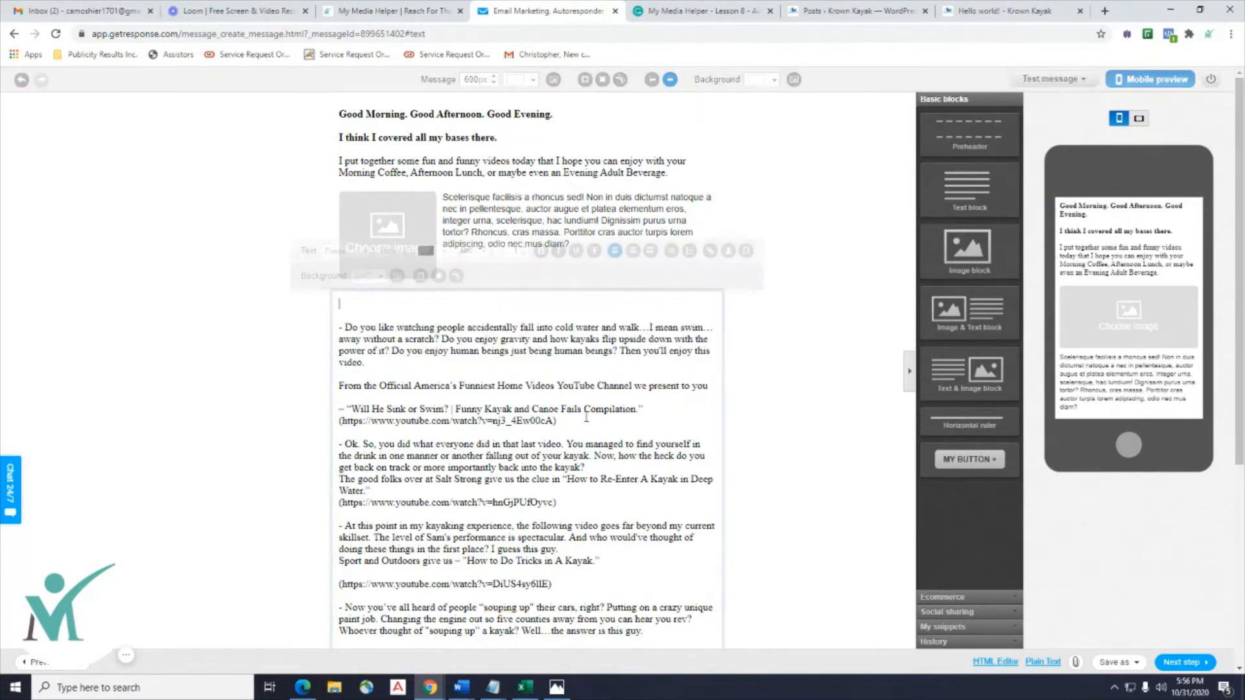
left_click_drag(591, 428, 334, 336)
right_click(370, 351)
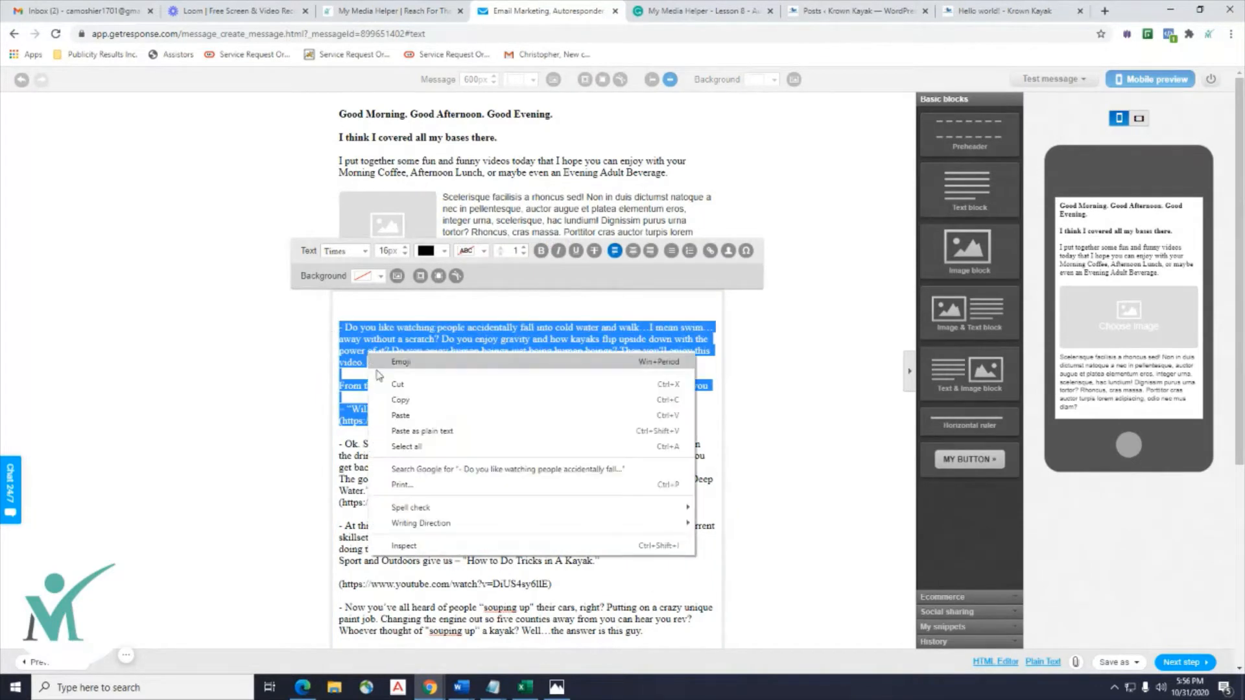
left_click(404, 402)
Select the placeholder text beside the image, opening and closing the image library along the way.
left_click(598, 193)
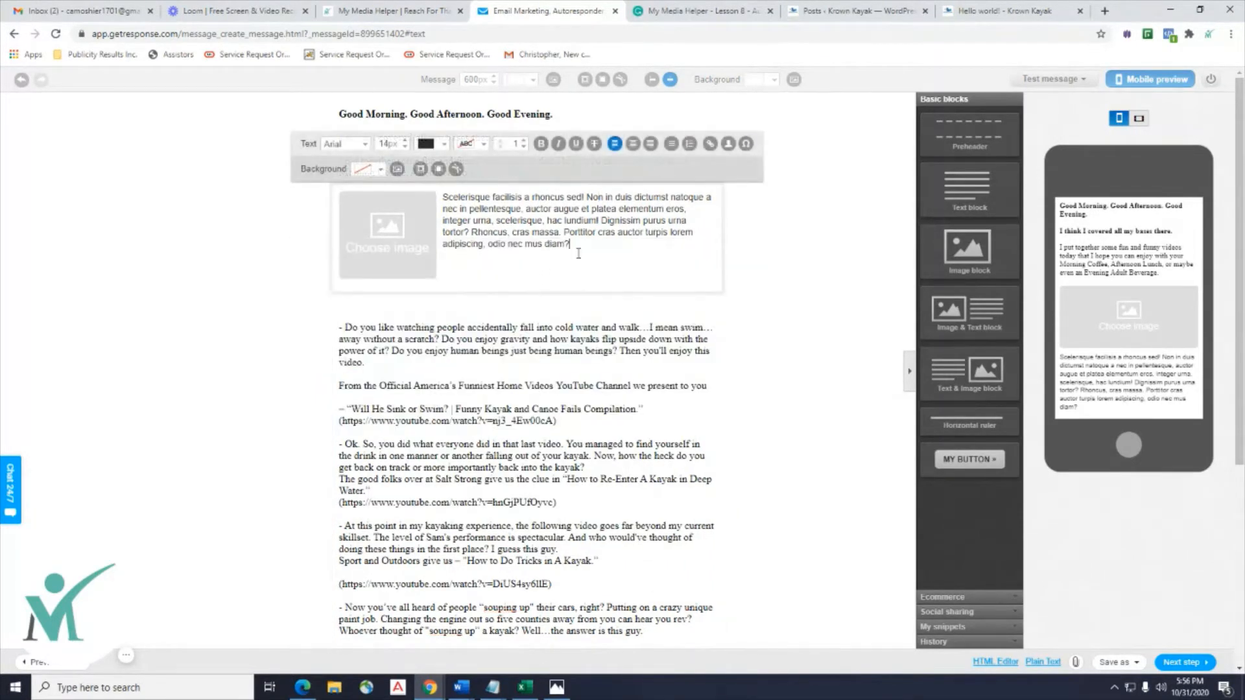
left_click_drag(578, 254, 450, 201)
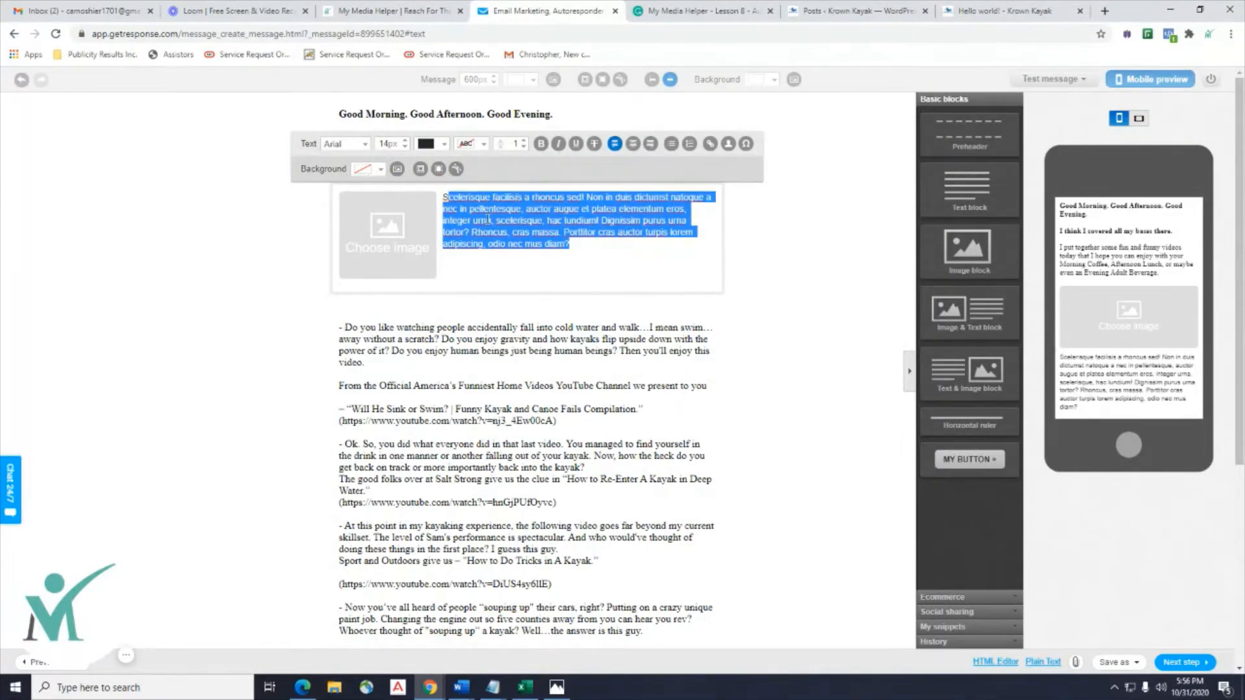
left_click_drag(598, 247, 437, 217)
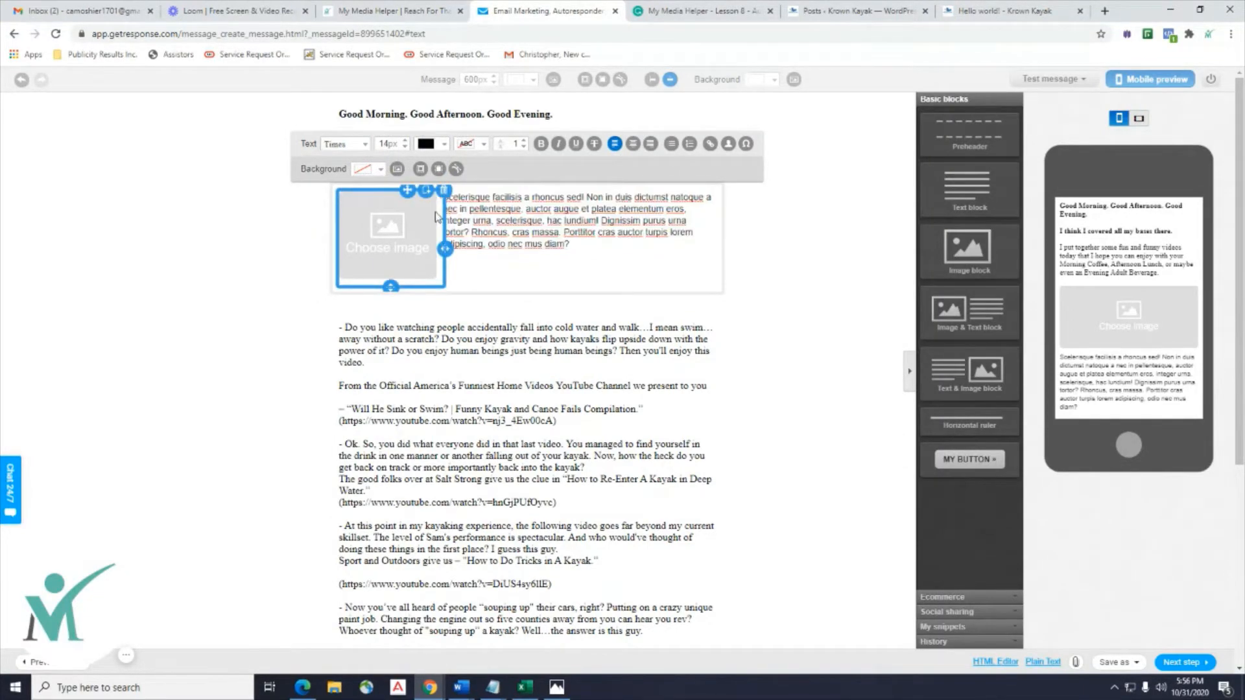
left_click(436, 217)
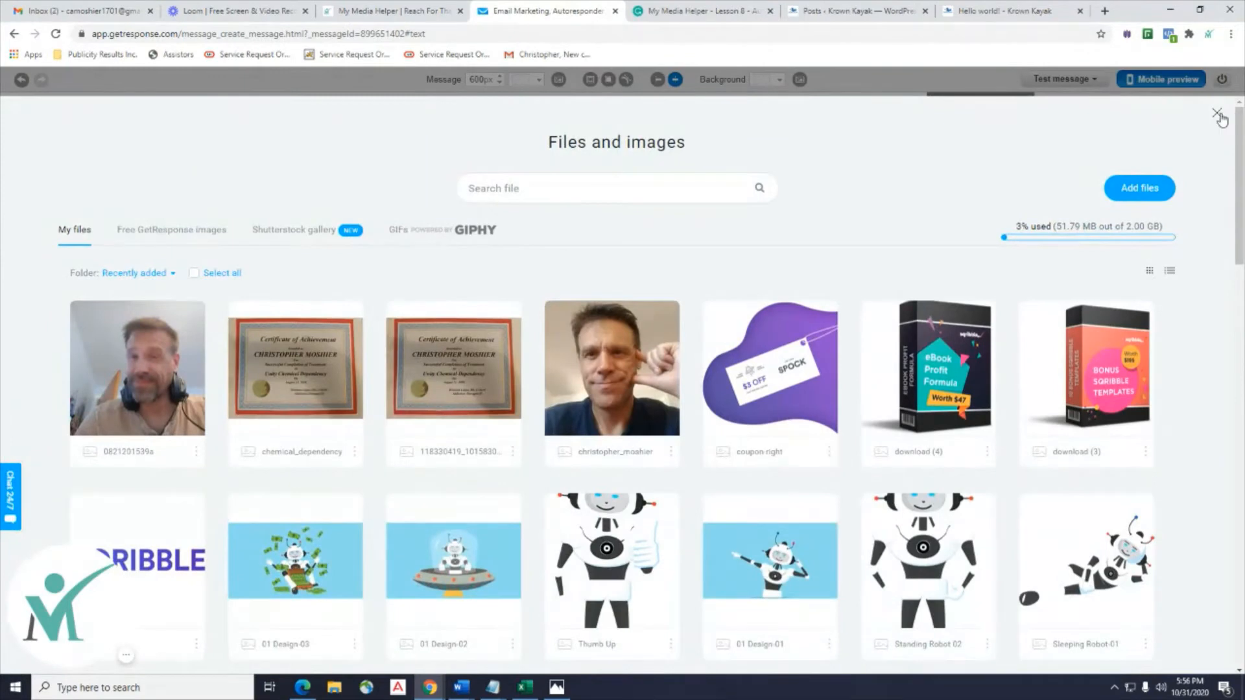
left_click(1218, 115)
left_click_drag(603, 248, 446, 200)
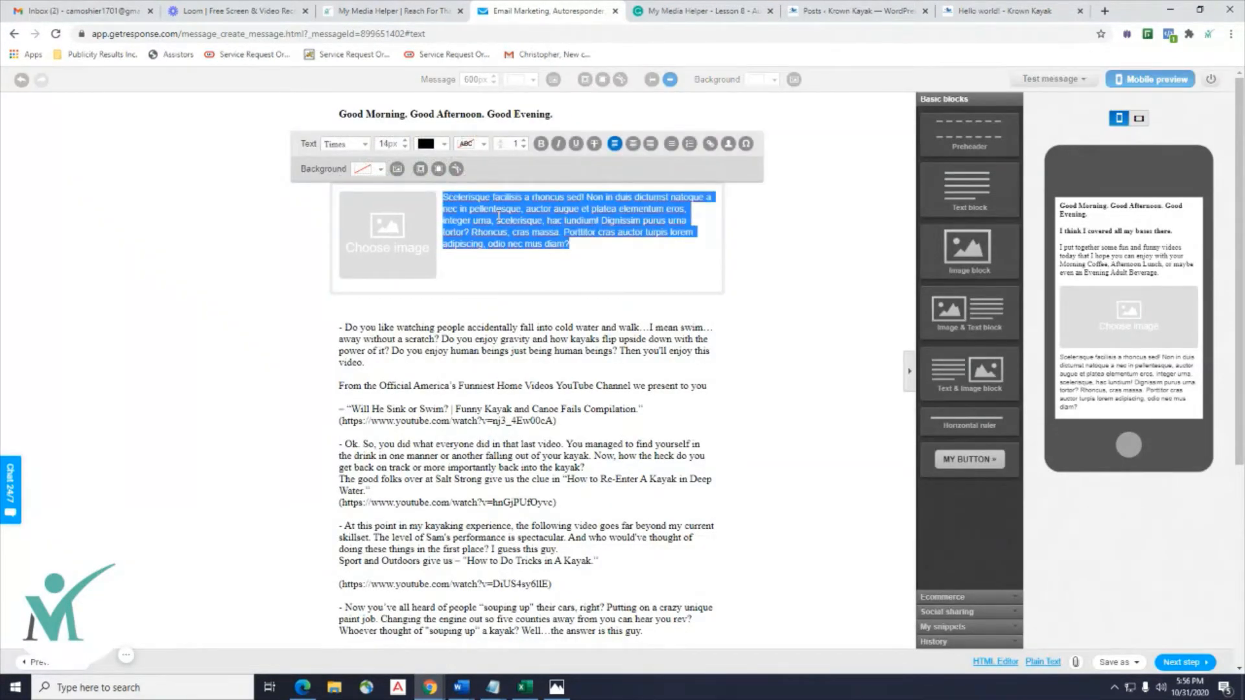
right_click(538, 232)
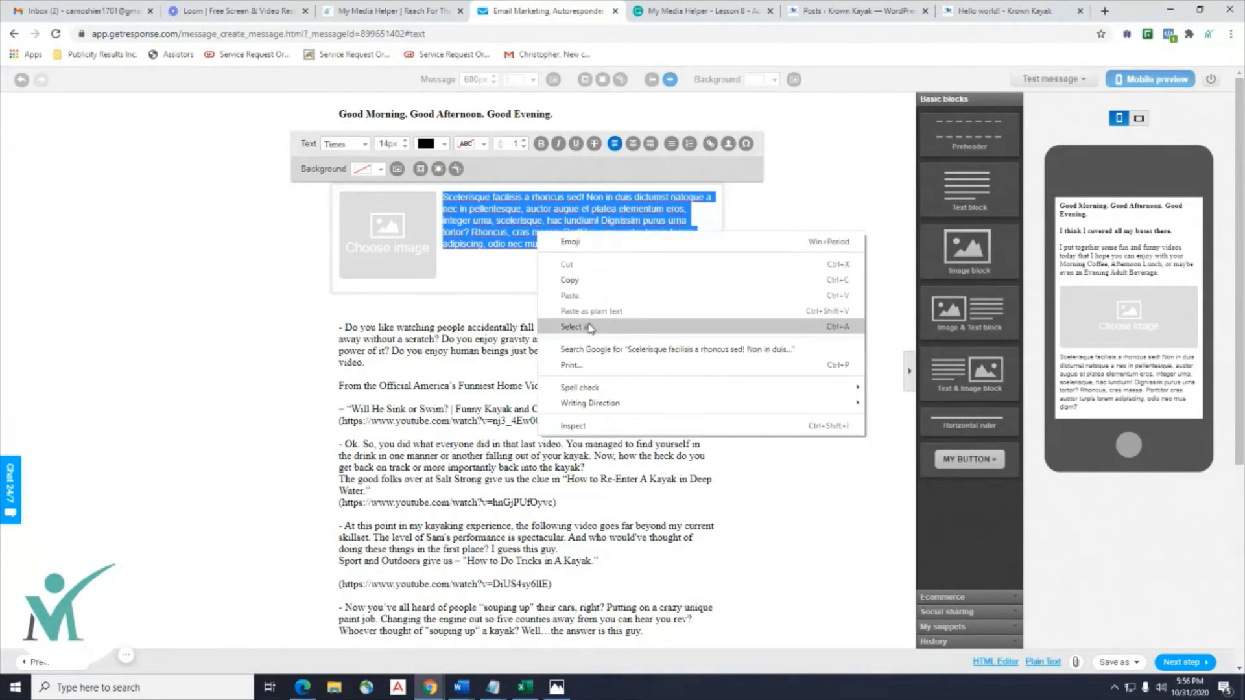
left_click(369, 334)
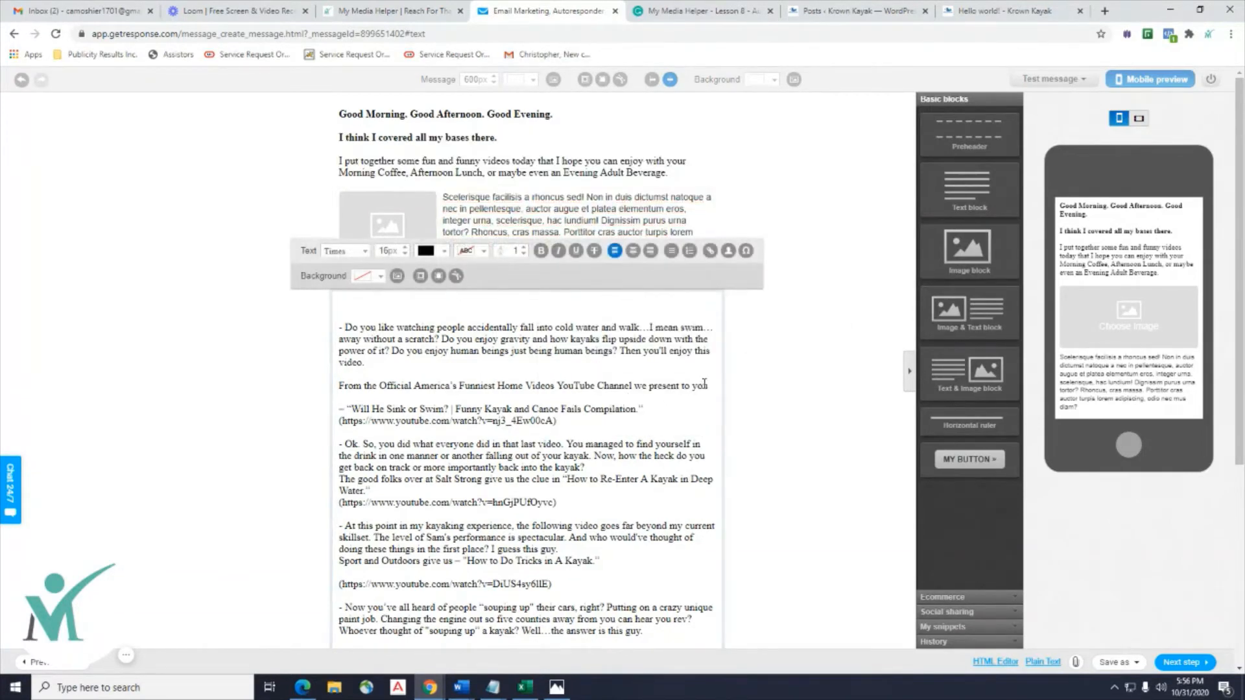
Recopy the first video text and link and paste it over the image block's placeholder paragraph.
left_click_drag(576, 419, 336, 333)
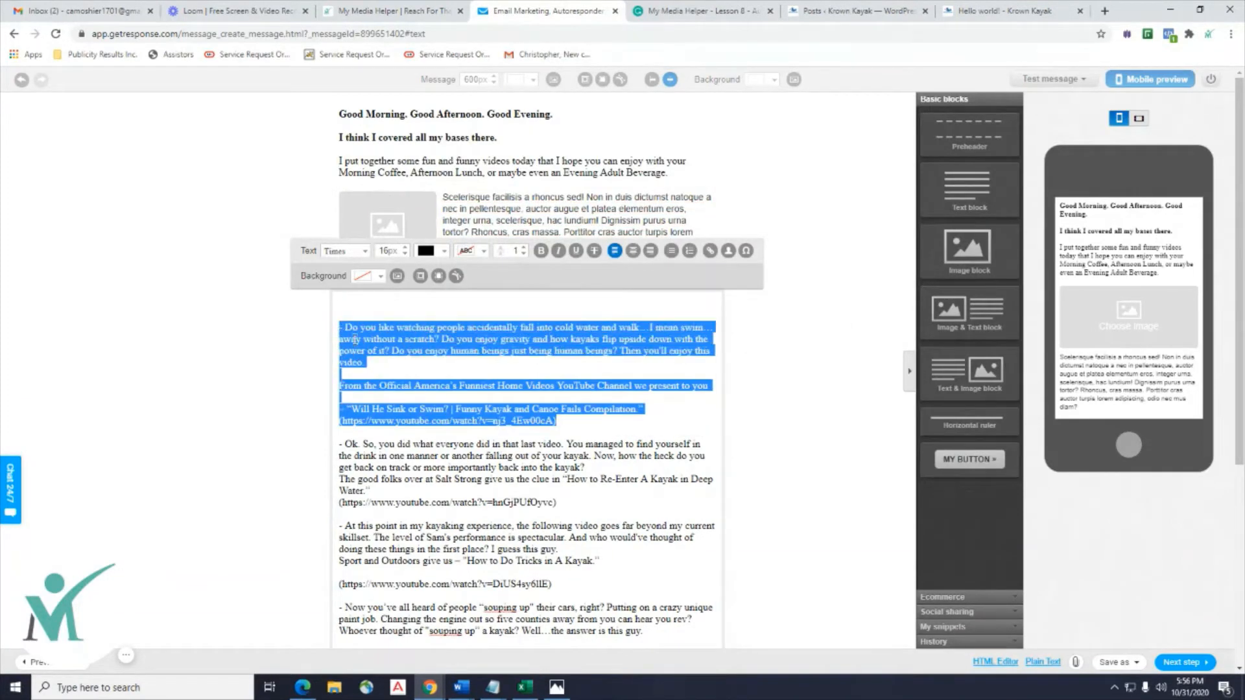
right_click(355, 339)
left_click(376, 409)
left_click(579, 209)
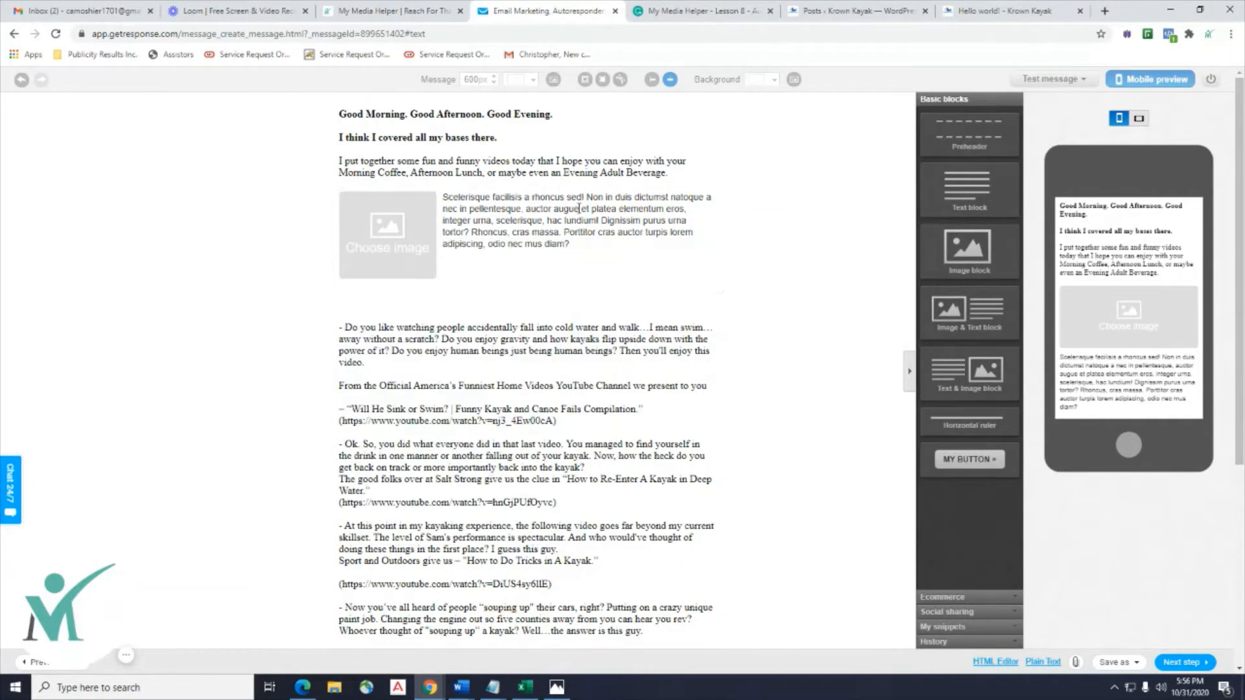
left_click_drag(582, 250, 446, 198)
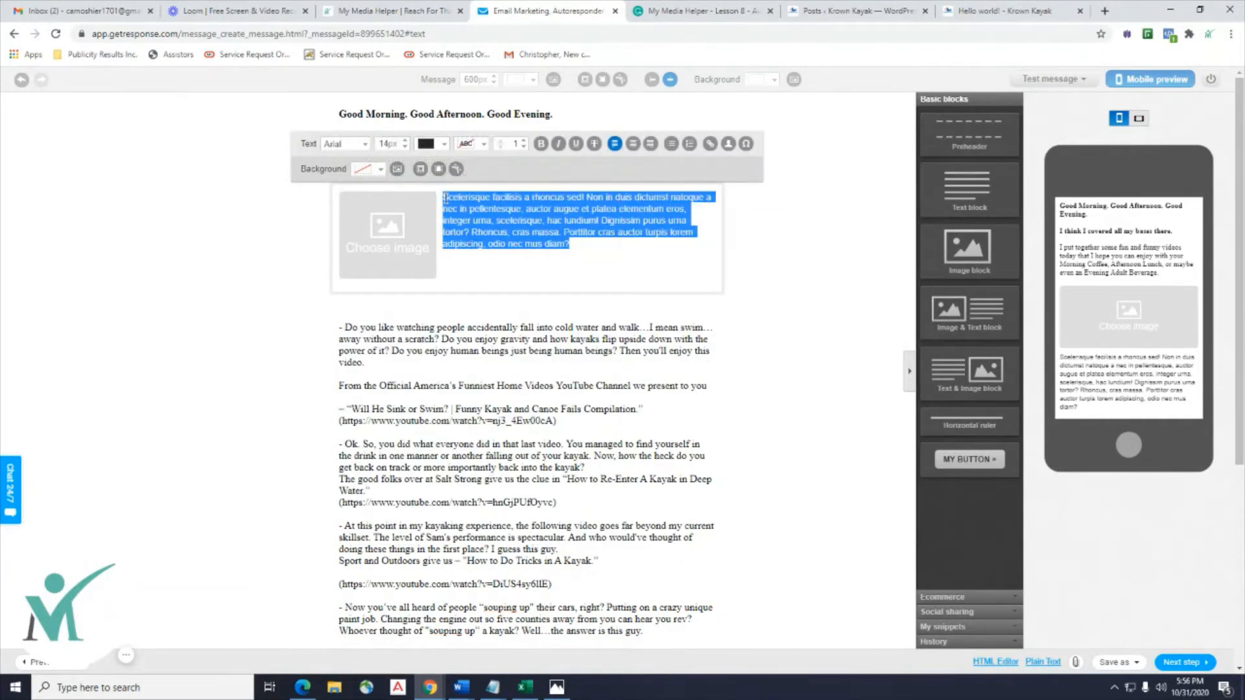
right_click(482, 222)
left_click(533, 288)
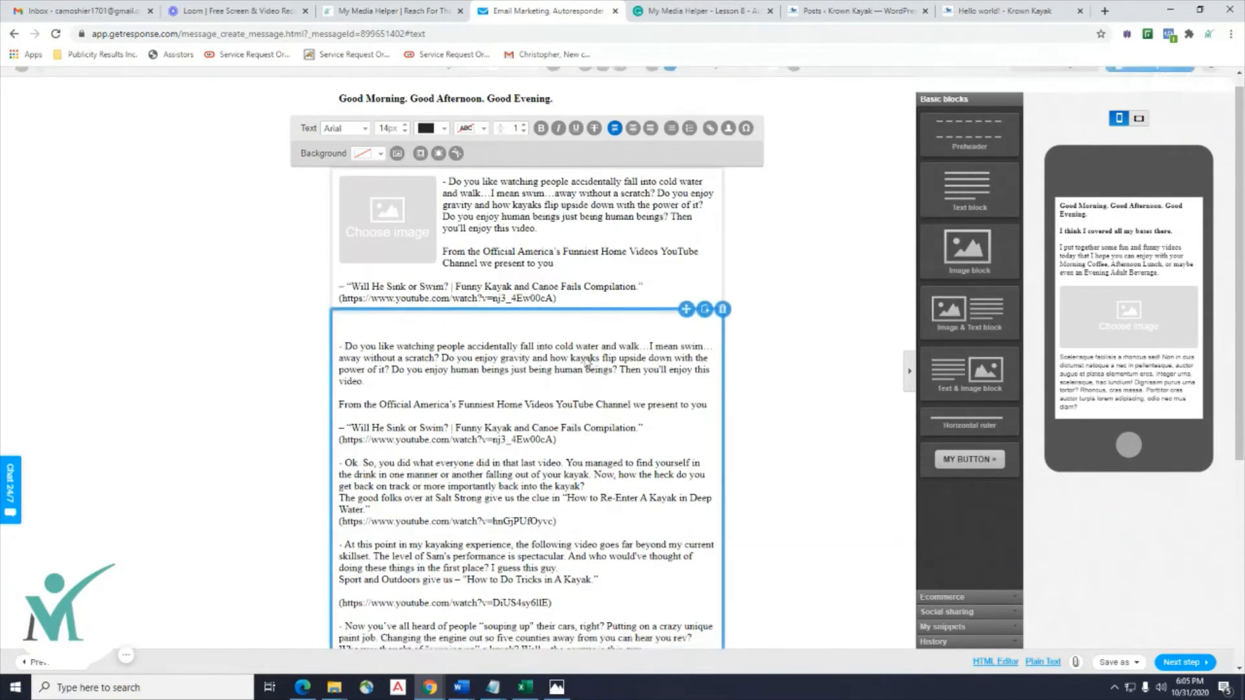
Select the lower text block's entire body, from the first video paragraph down to PEACE!
scroll(581, 368, "down", 5)
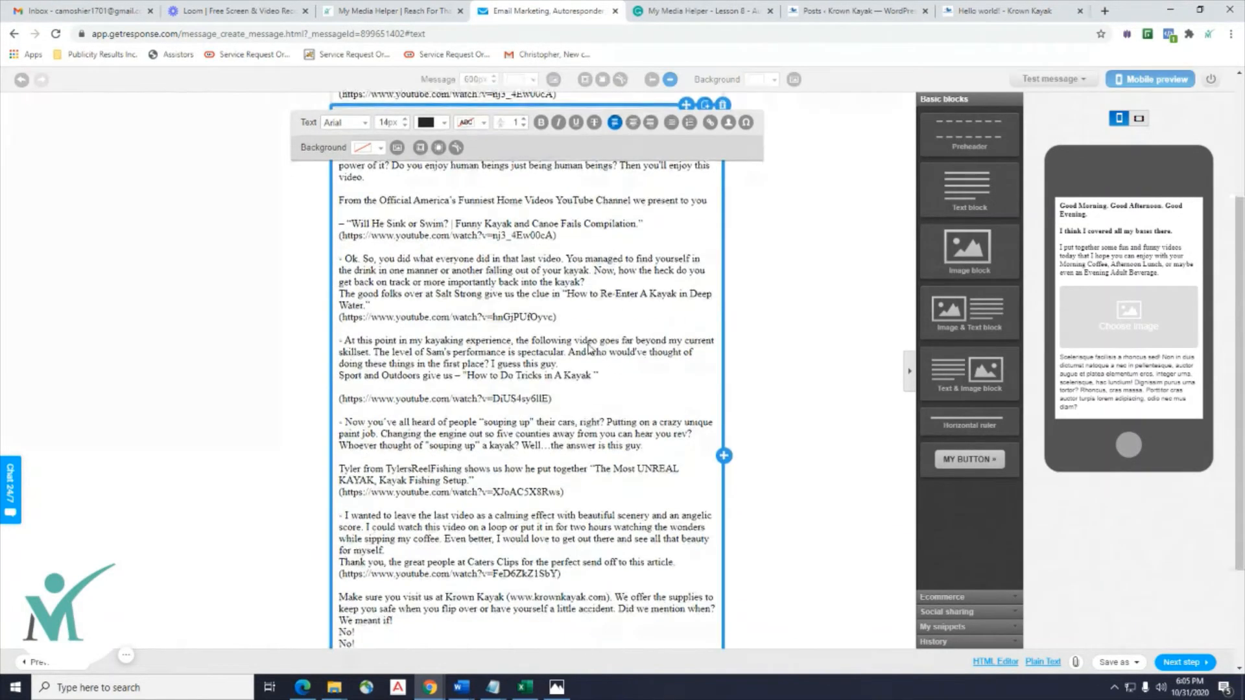
left_click(394, 577)
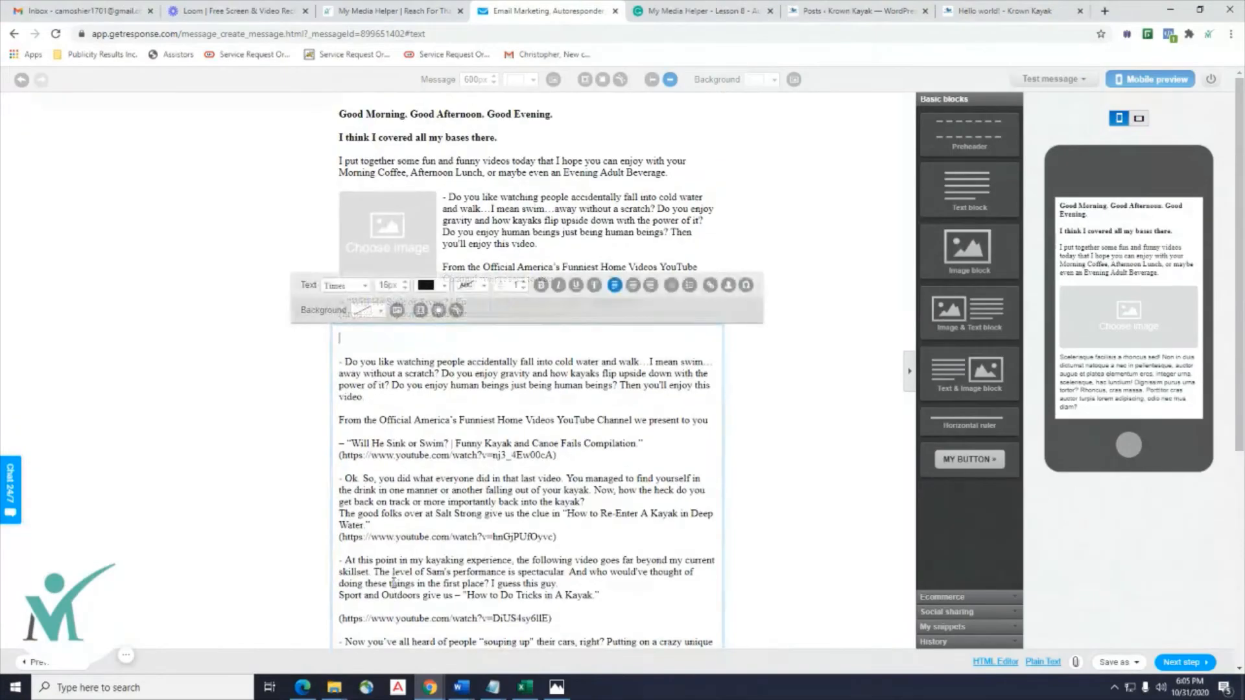
left_click_drag(375, 572, 338, 126)
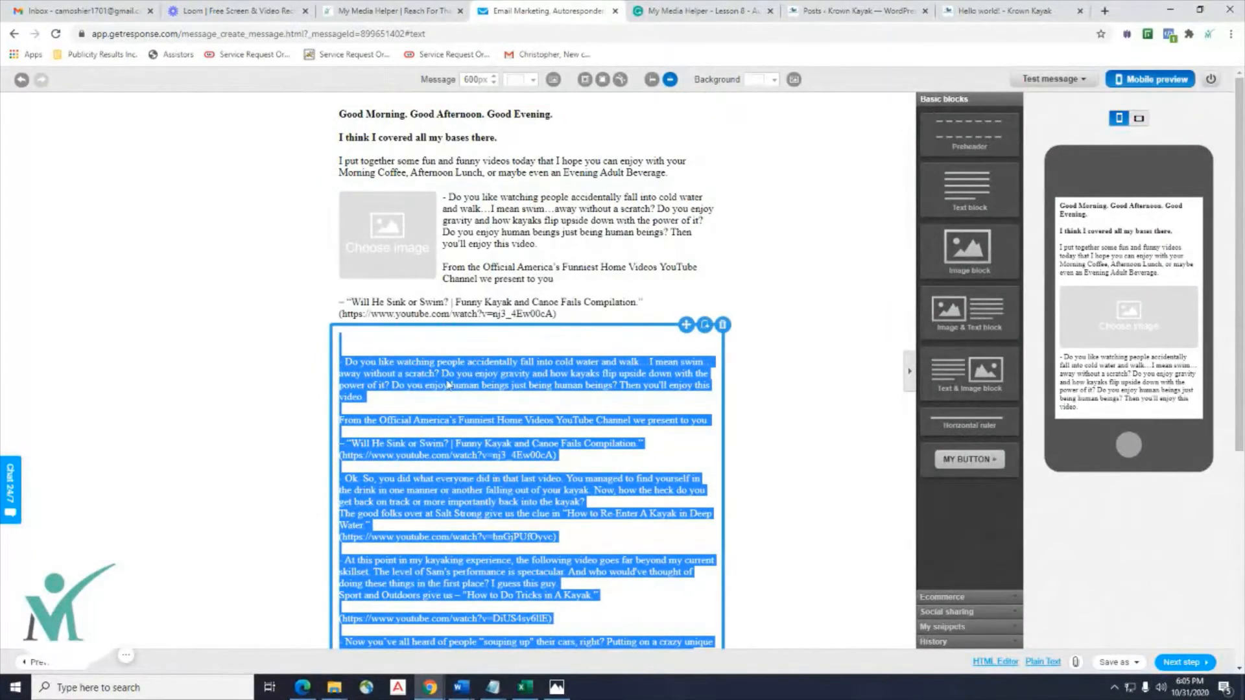
scroll(417, 379, "down", 5)
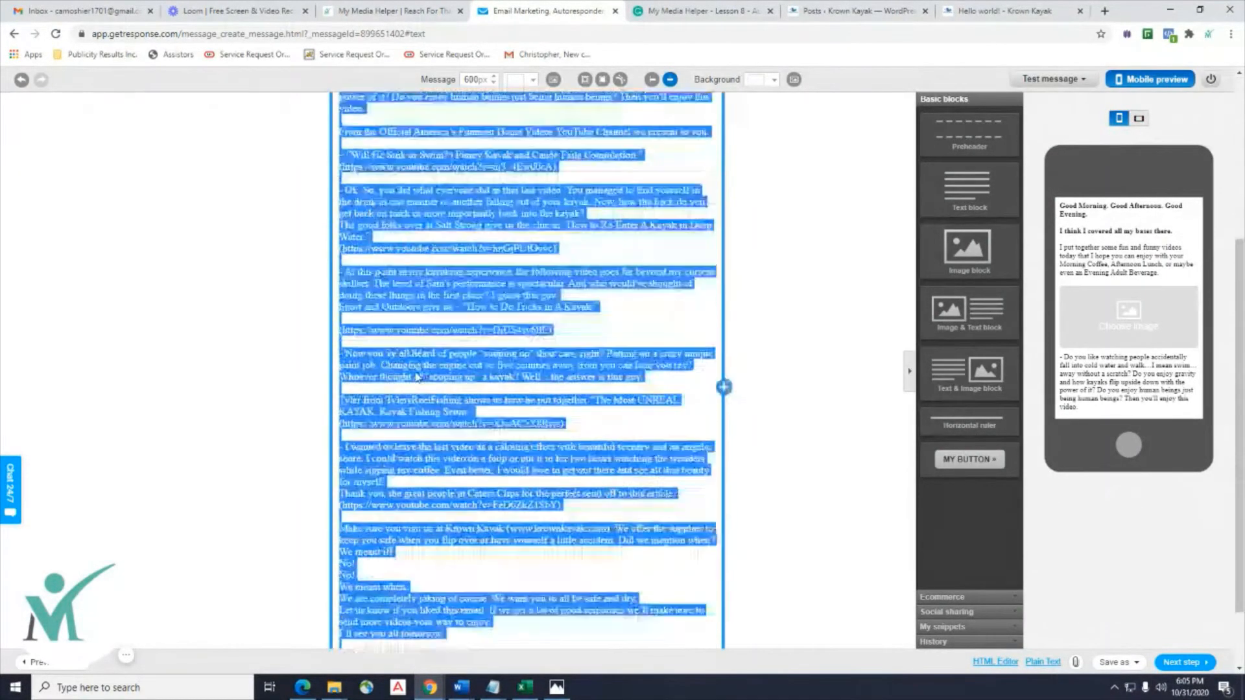
scroll(416, 378, "up", 5)
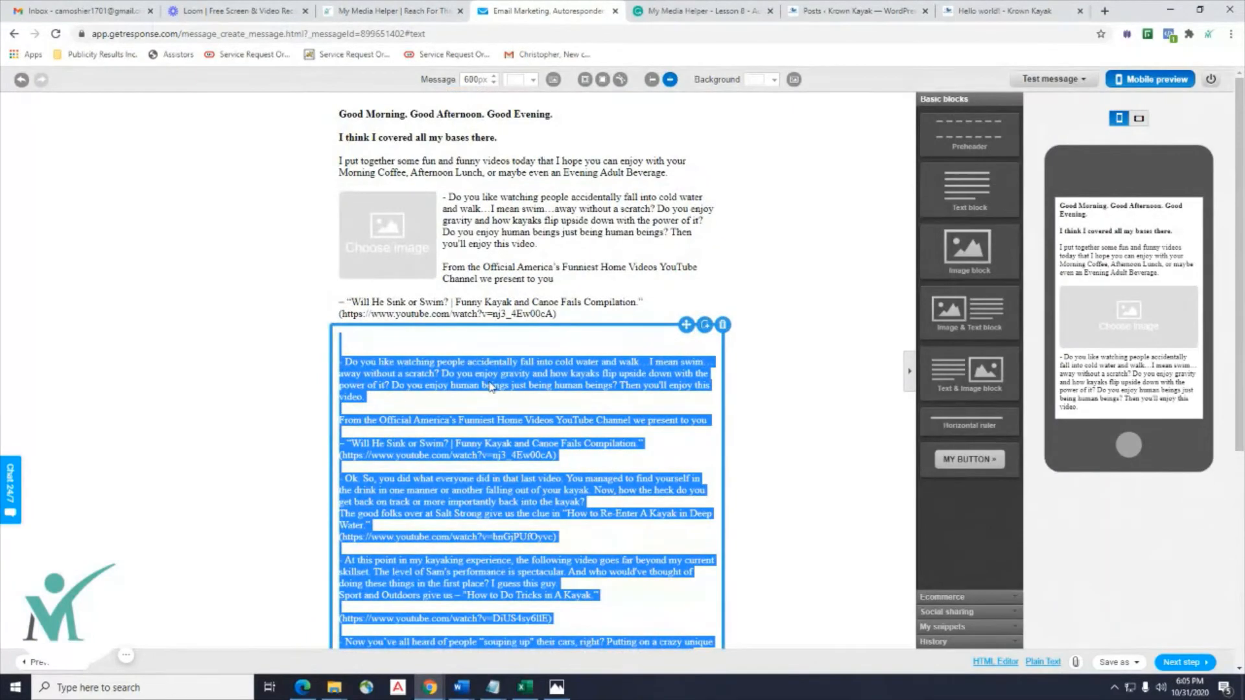
scroll(490, 388, "down", 5)
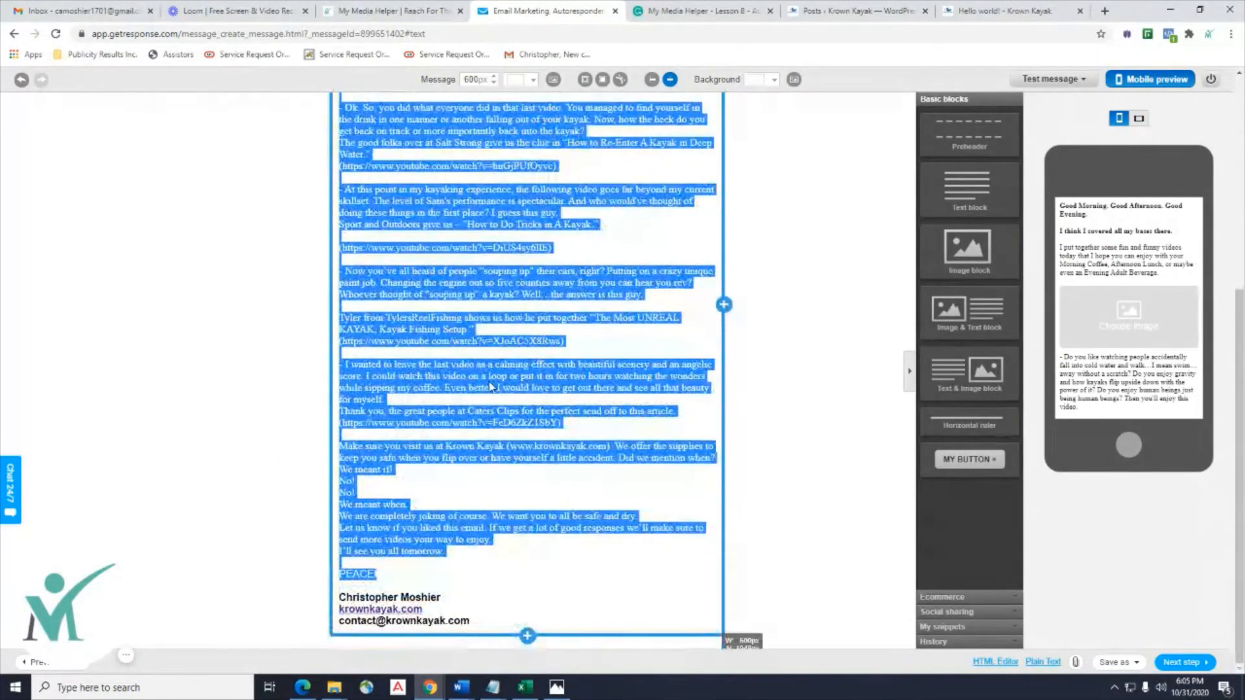
scroll(491, 388, "up", 5)
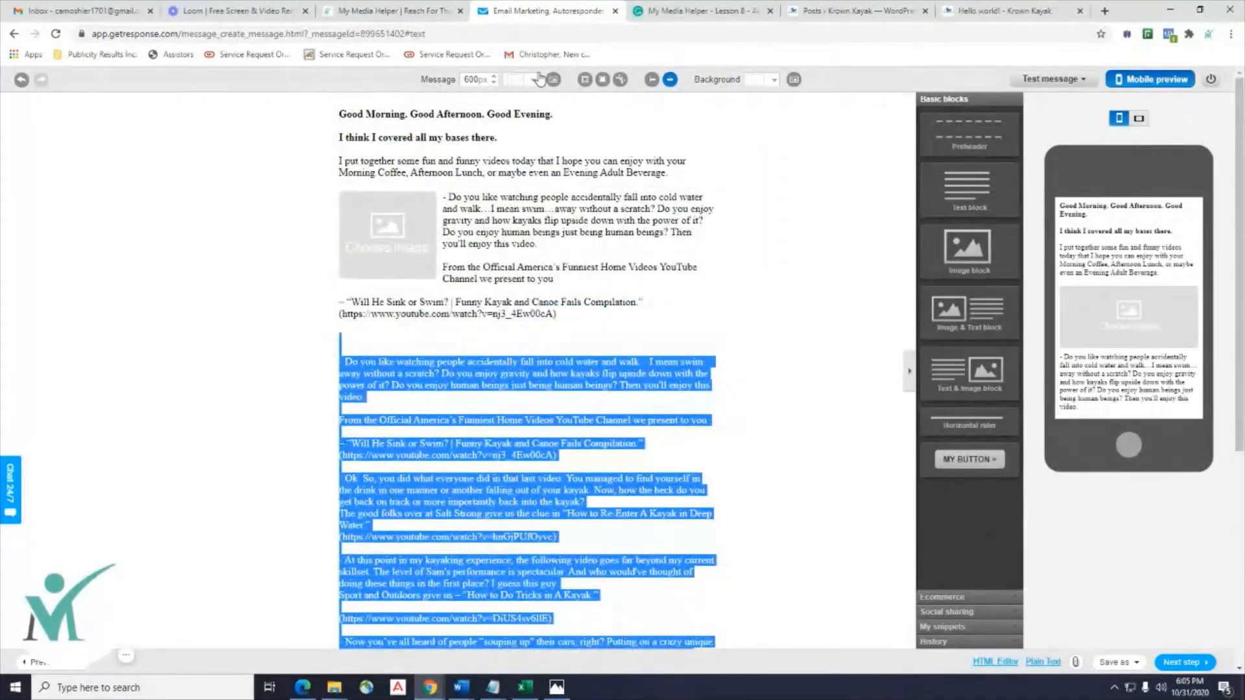
left_click(365, 368)
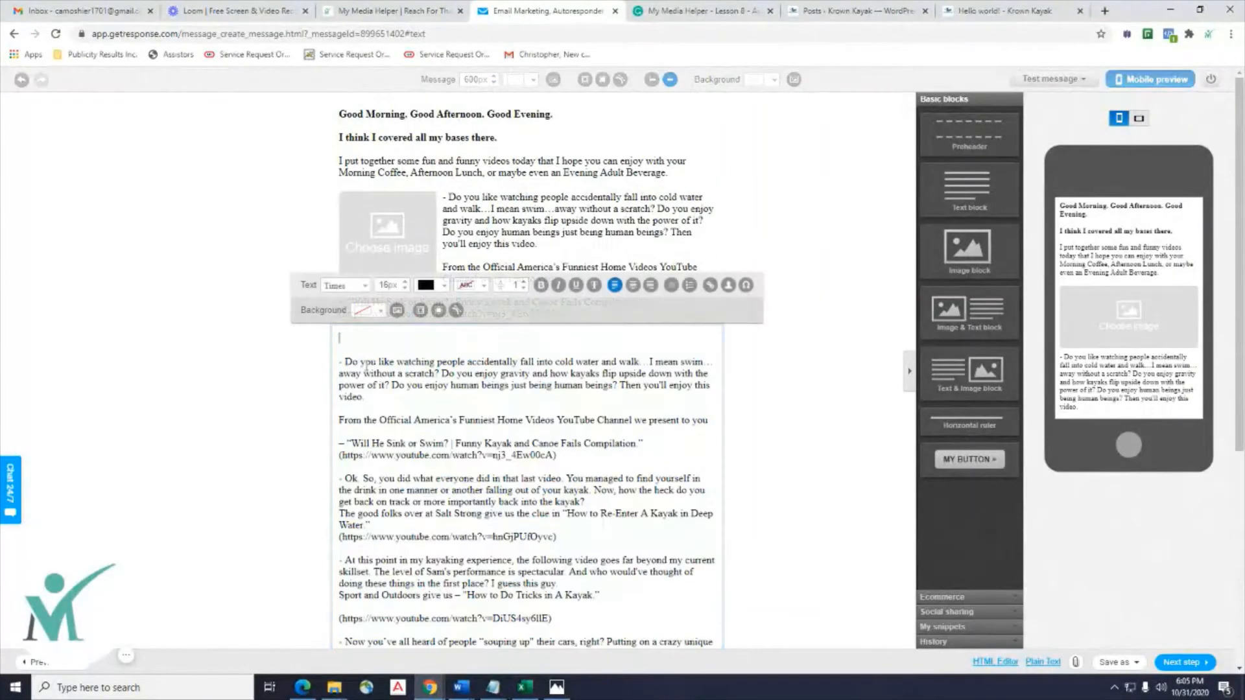
left_click_drag(338, 361, 568, 561)
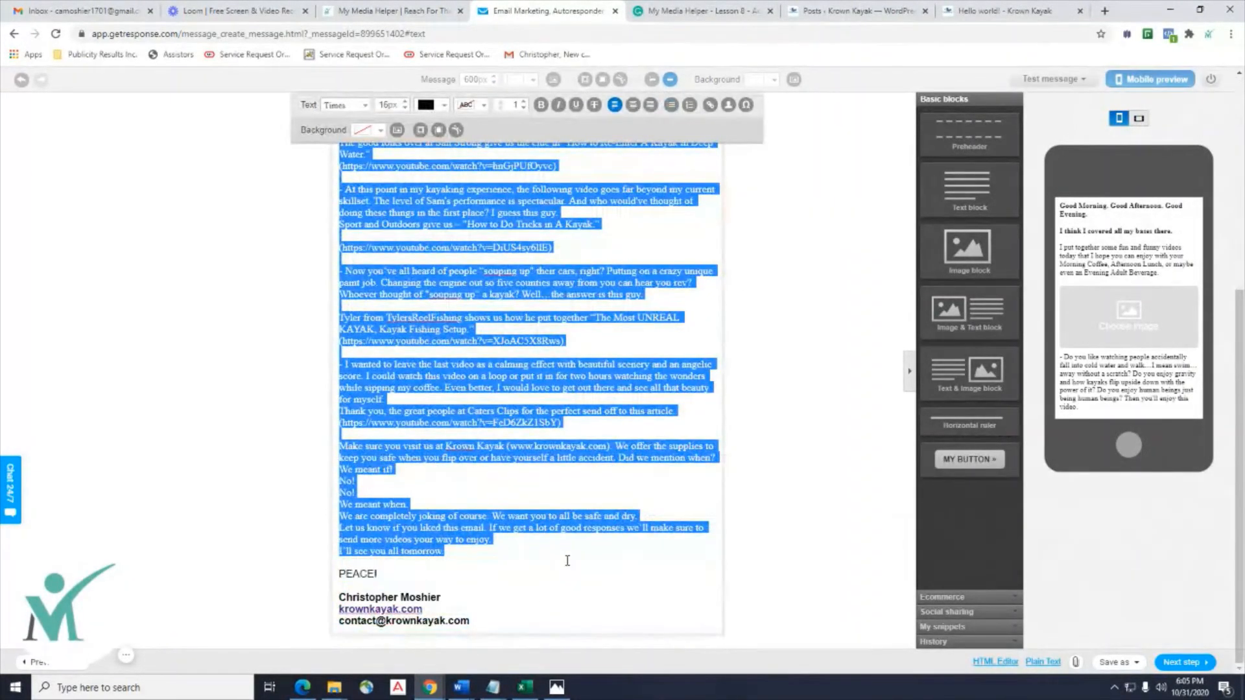
Change the selected lower body text's font to Arial.
left_click(364, 107)
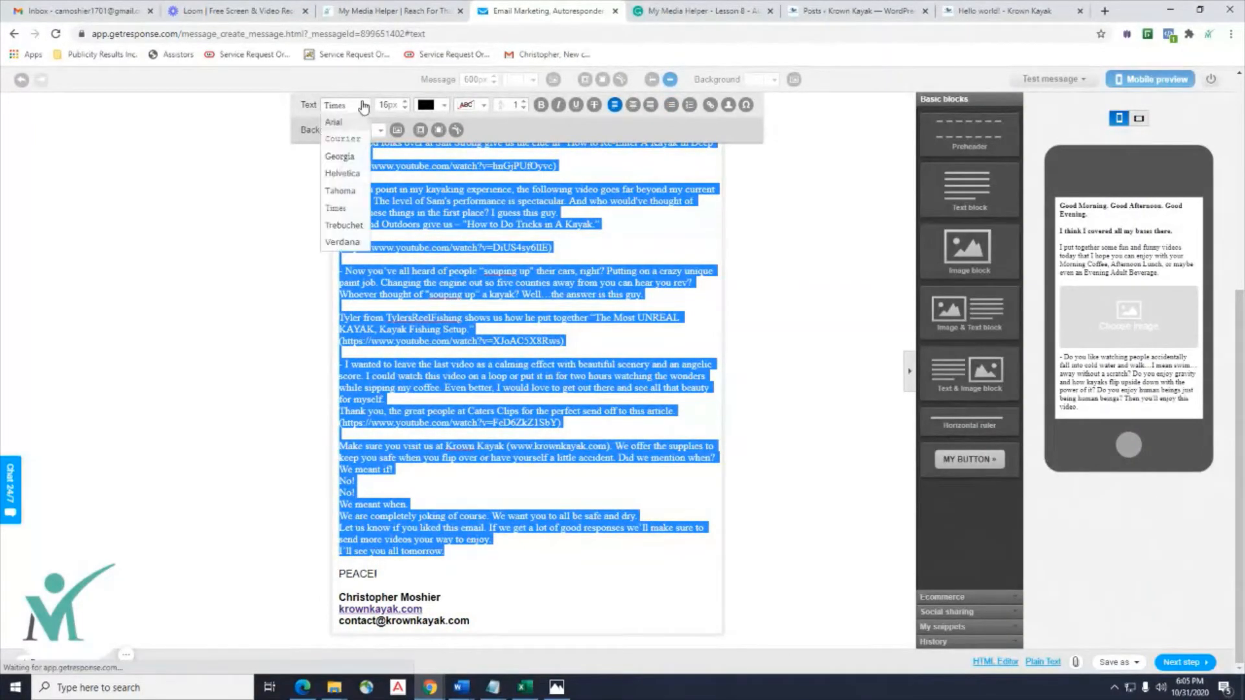
left_click(346, 127)
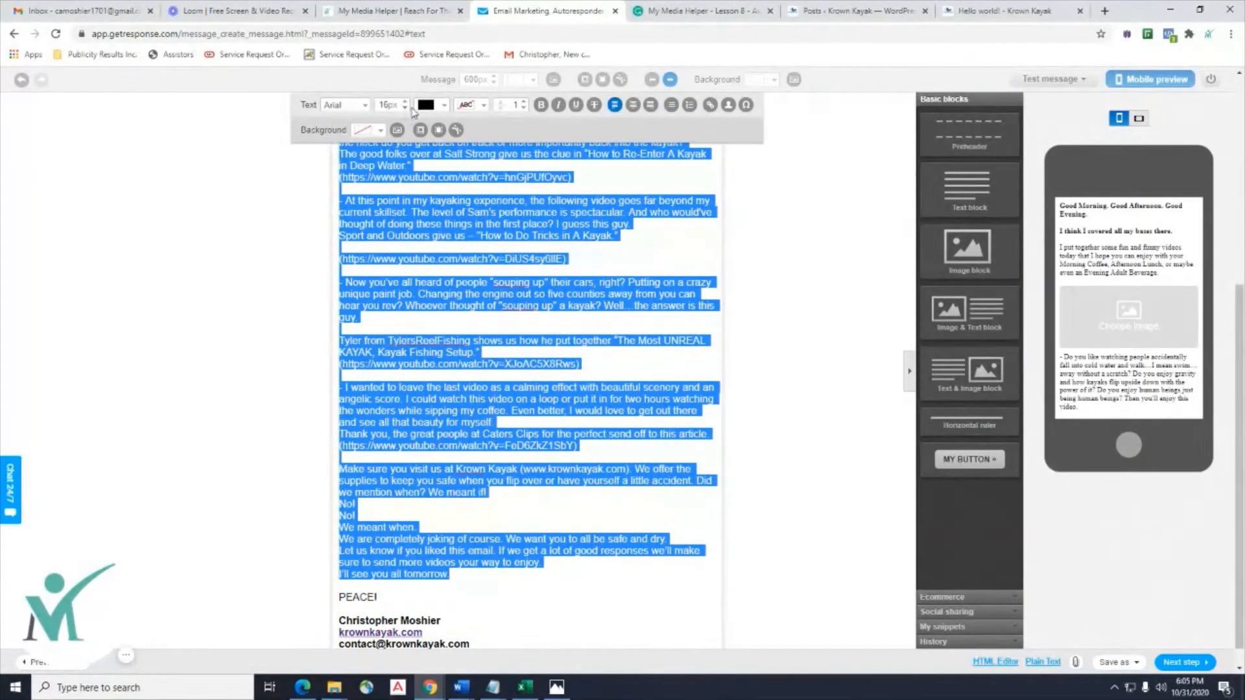
left_click(446, 447)
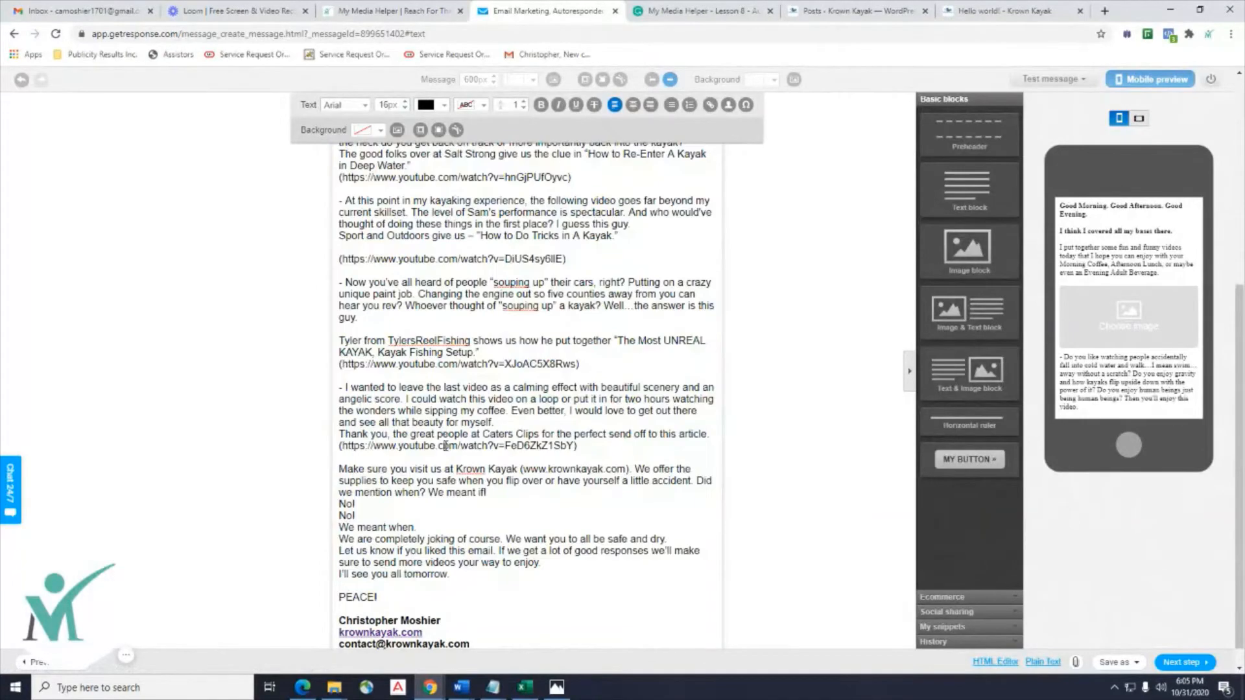
scroll(446, 446, "up", 5)
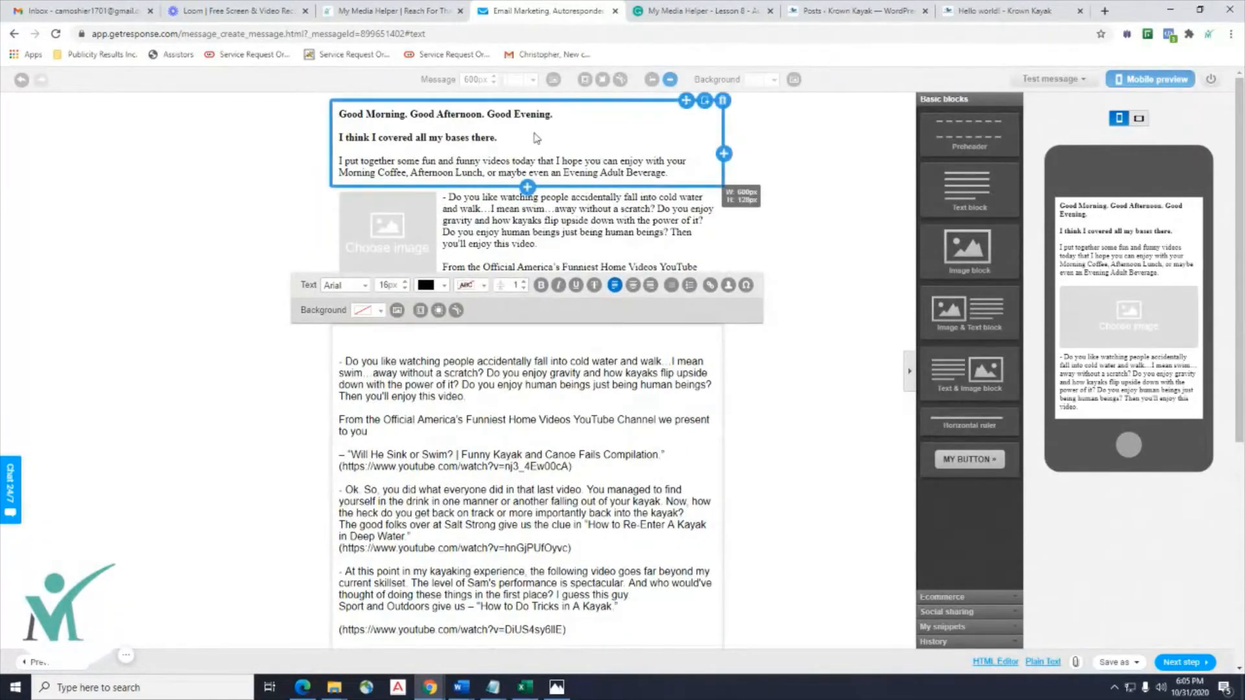
Select all three greeting paragraphs and set them to Arial.
left_click(659, 182)
left_click_drag(675, 174, 318, 108)
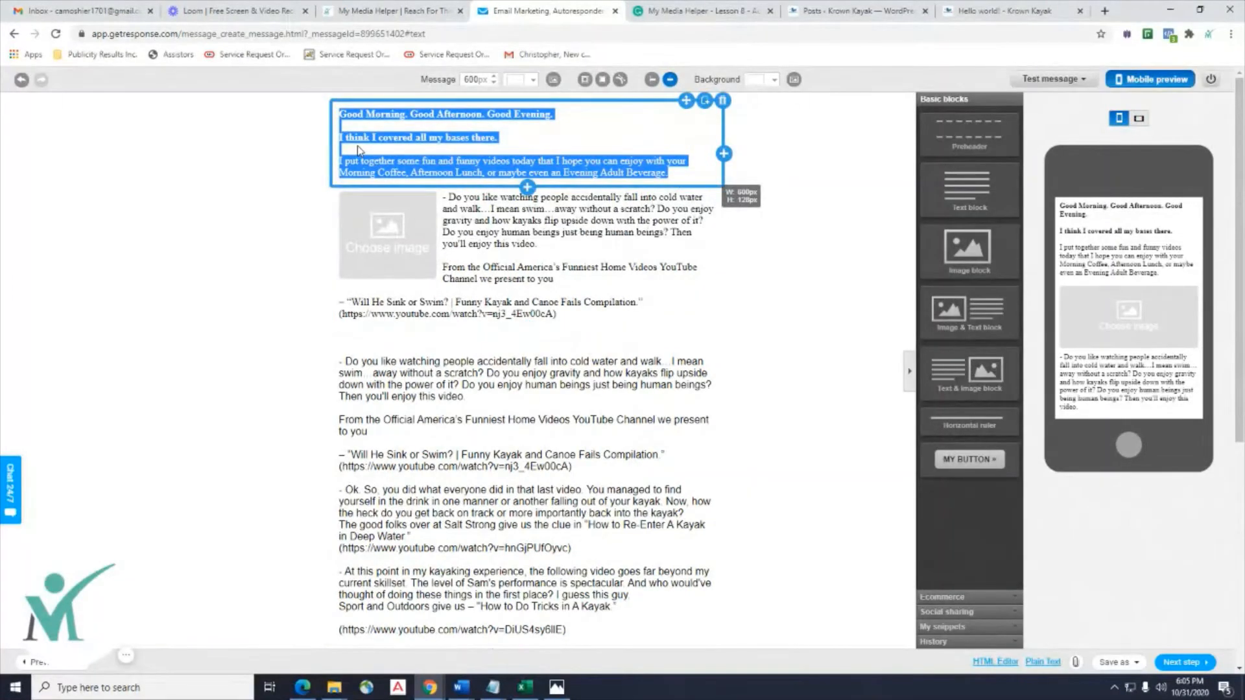
scroll(468, 132, "down", 6)
scroll(467, 133, "up", 6)
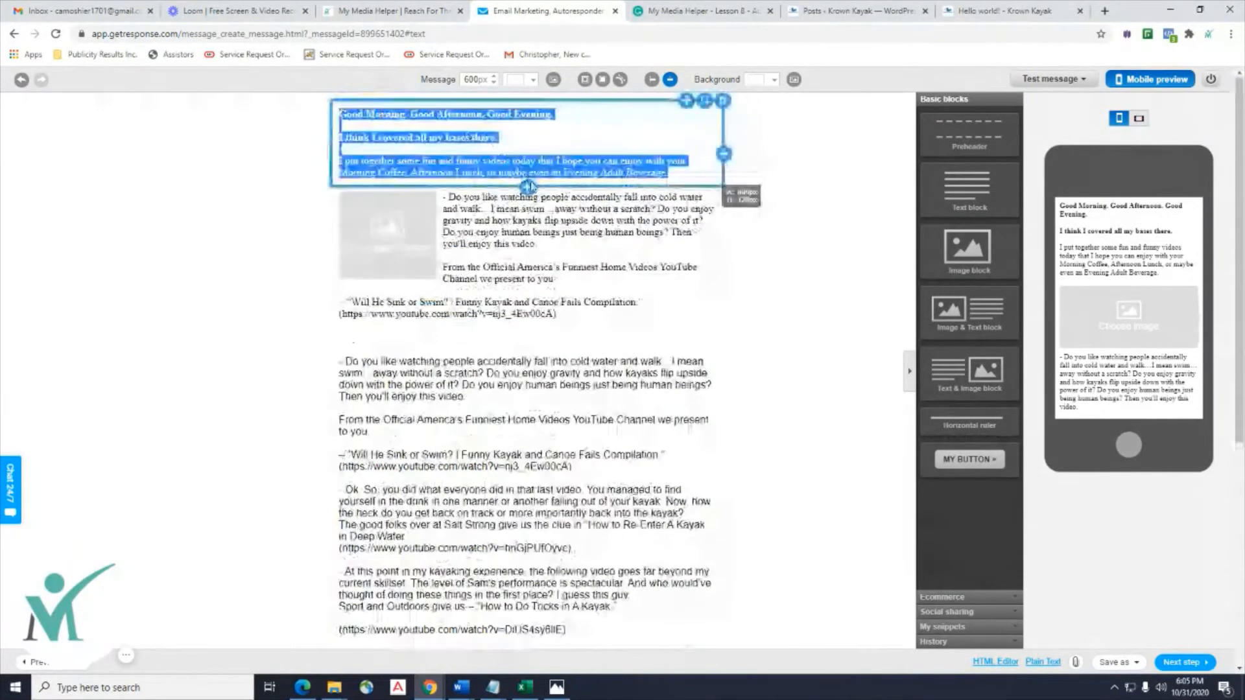
left_click(668, 173)
left_click_drag(668, 173, 334, 145)
left_click(503, 162)
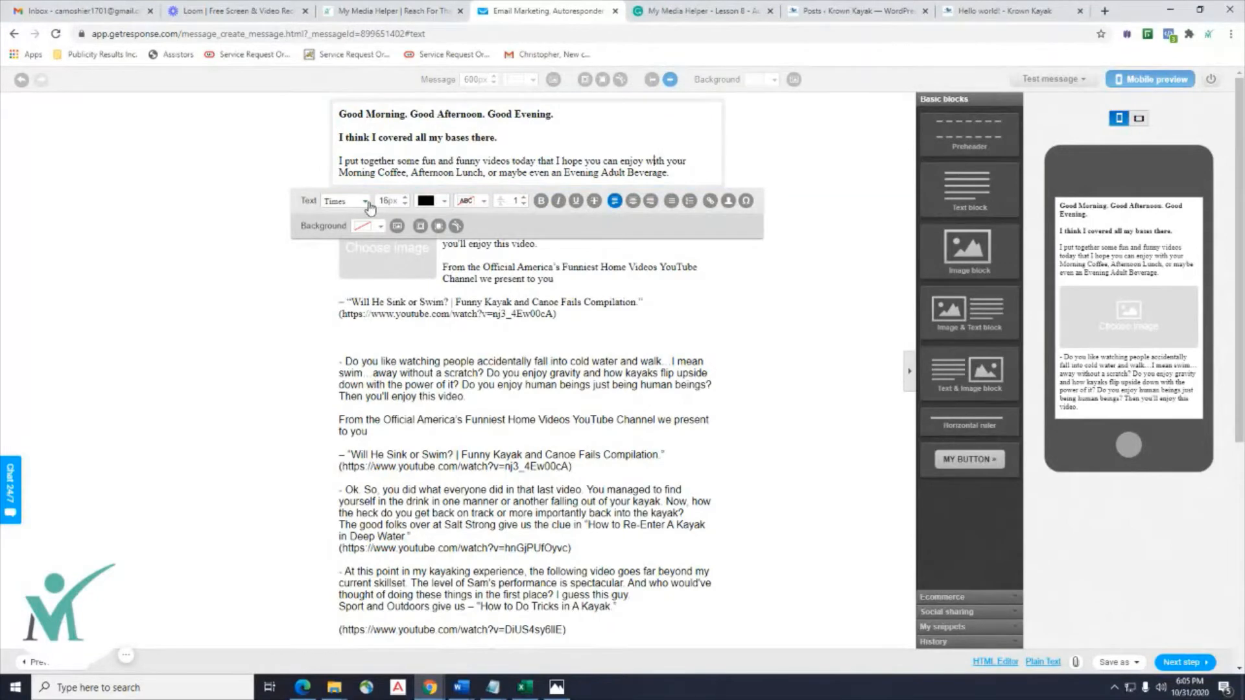
left_click(367, 202)
left_click(342, 221)
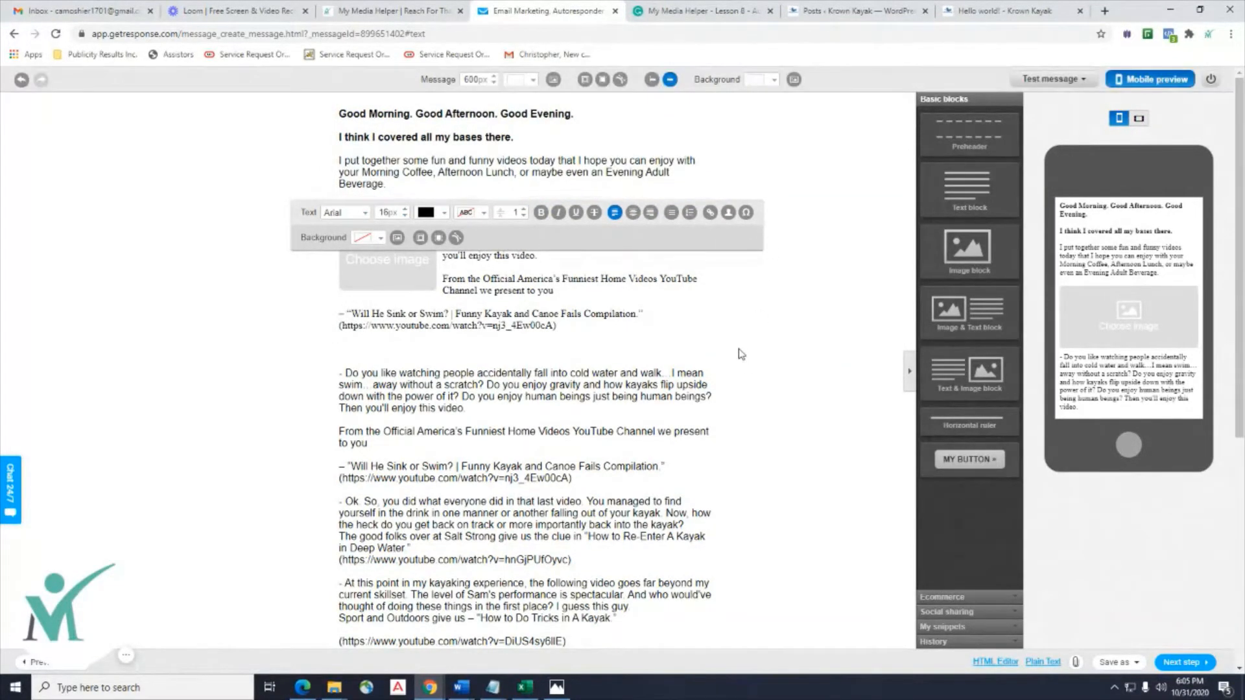
Set the first video's image-and-text block text to Arial, then open its image placeholder.
left_click(620, 321)
left_click(592, 328)
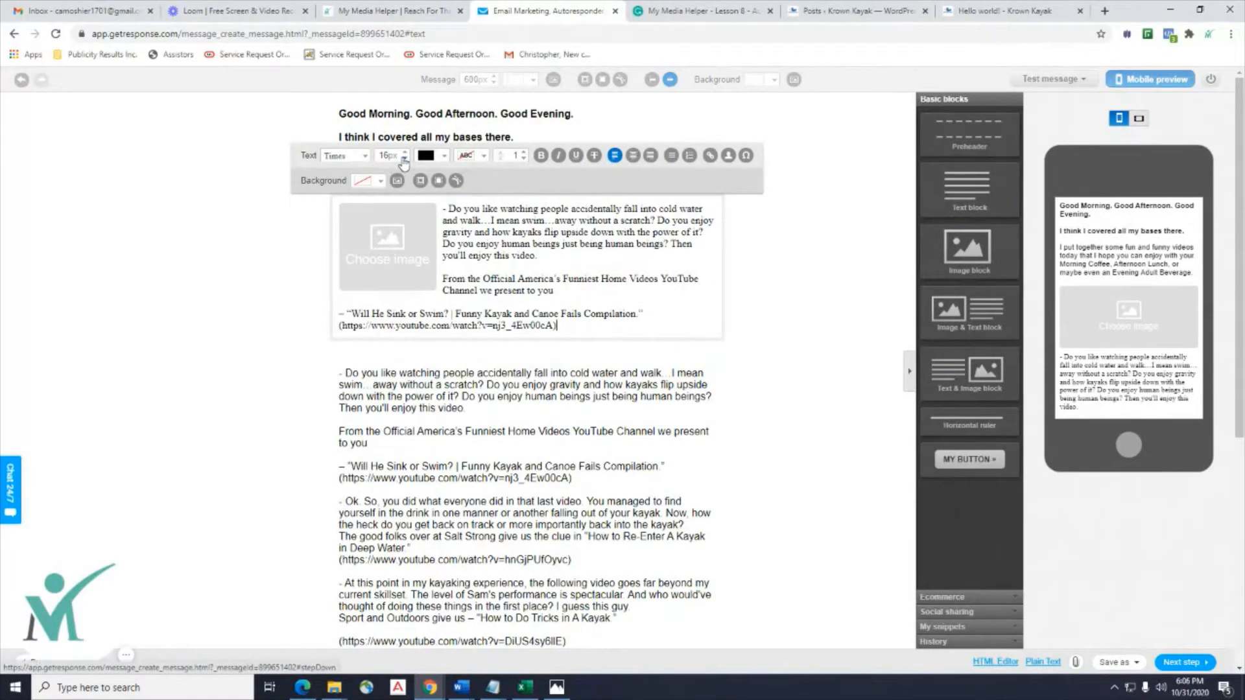
left_click(364, 156)
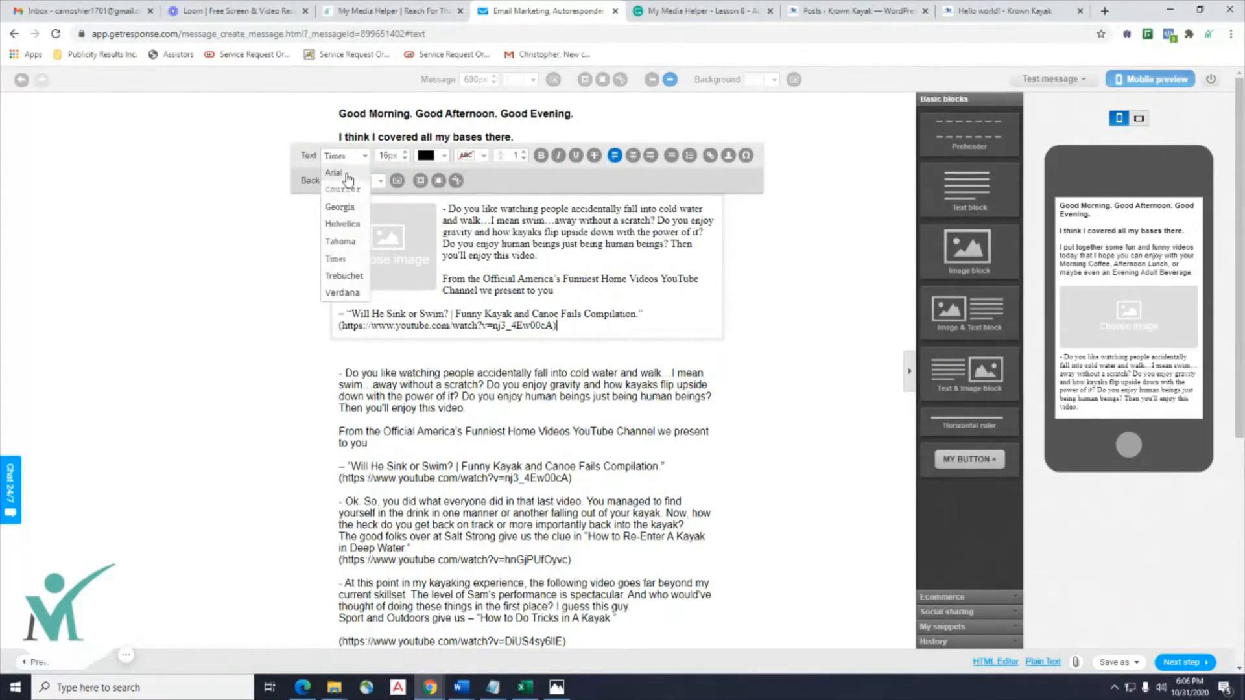
left_click(334, 172)
left_click(247, 326)
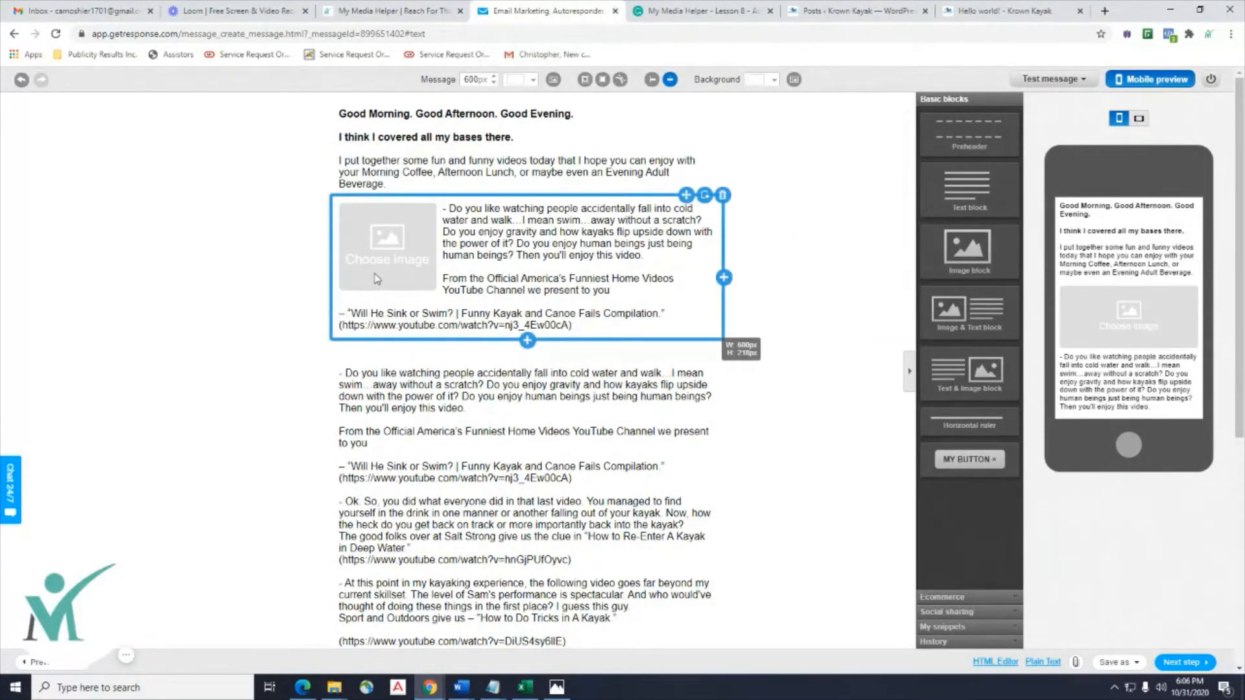
left_click(392, 262)
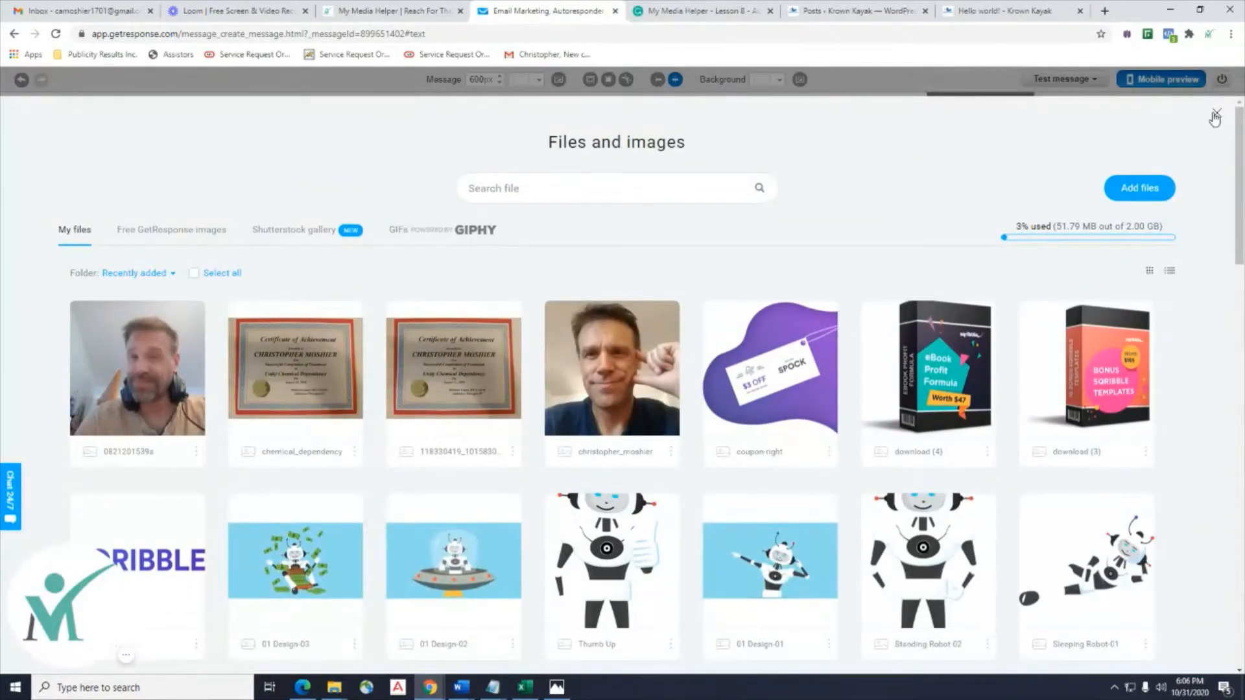
Close the Files and images library and bring the Pixabay kayak search window beside the editor.
left_click(1215, 116)
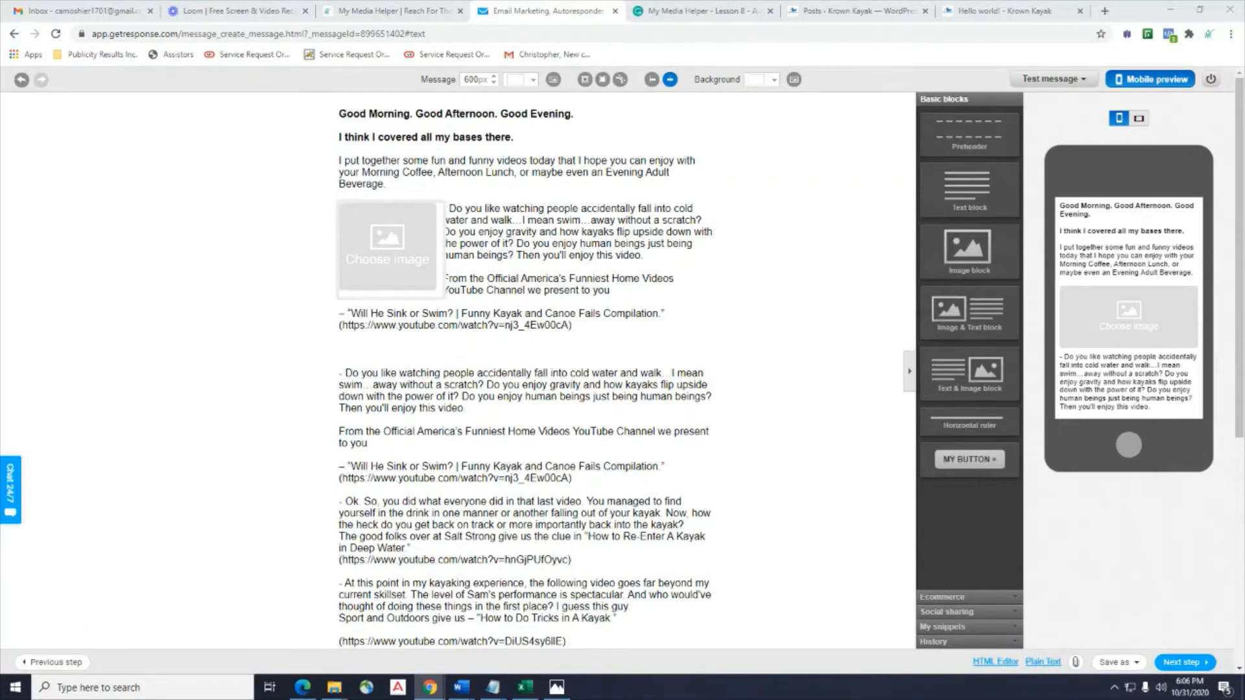
left_click_drag(1244, 29, 175, 11)
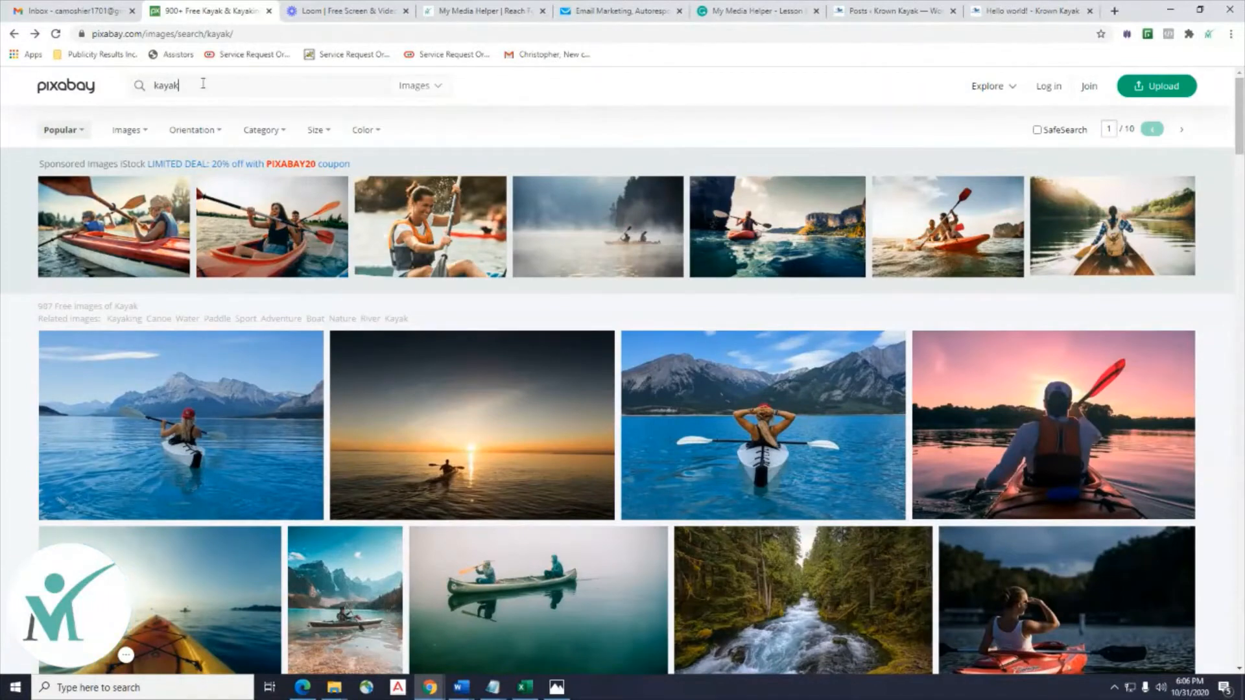
Scroll through Pixabay's kayak results and open the extreme waterfall kayak photo.
left_click_drag(202, 85, 97, 86)
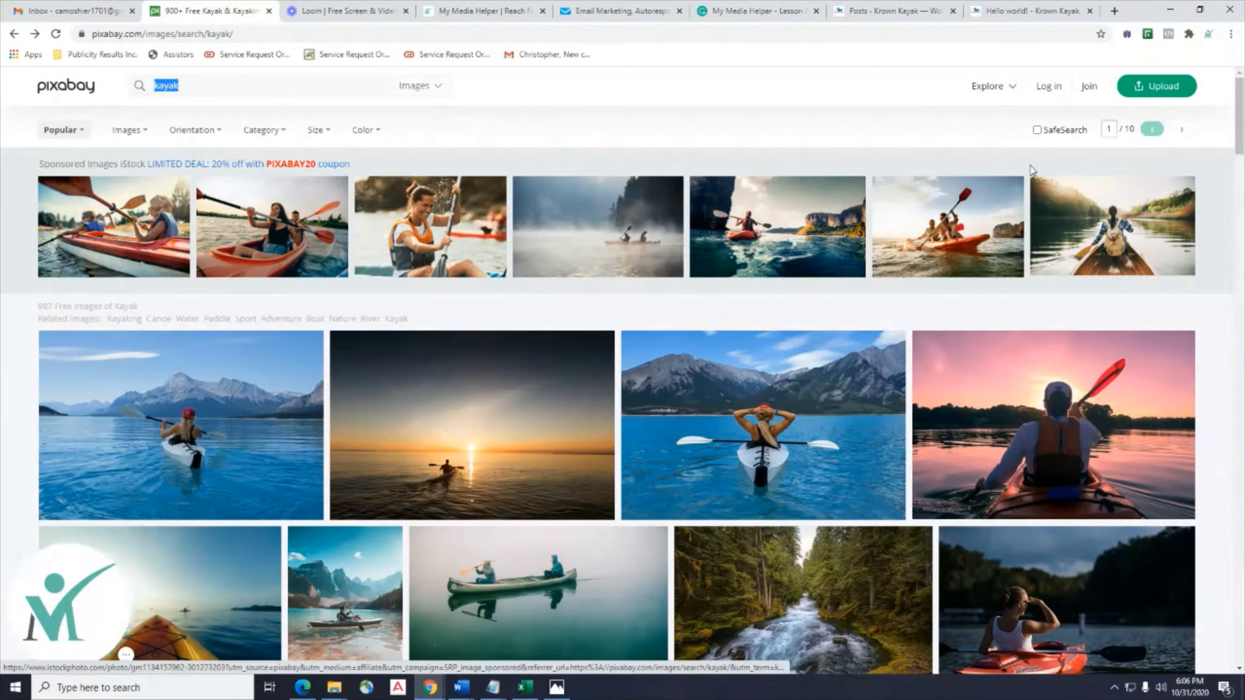
left_click(242, 34)
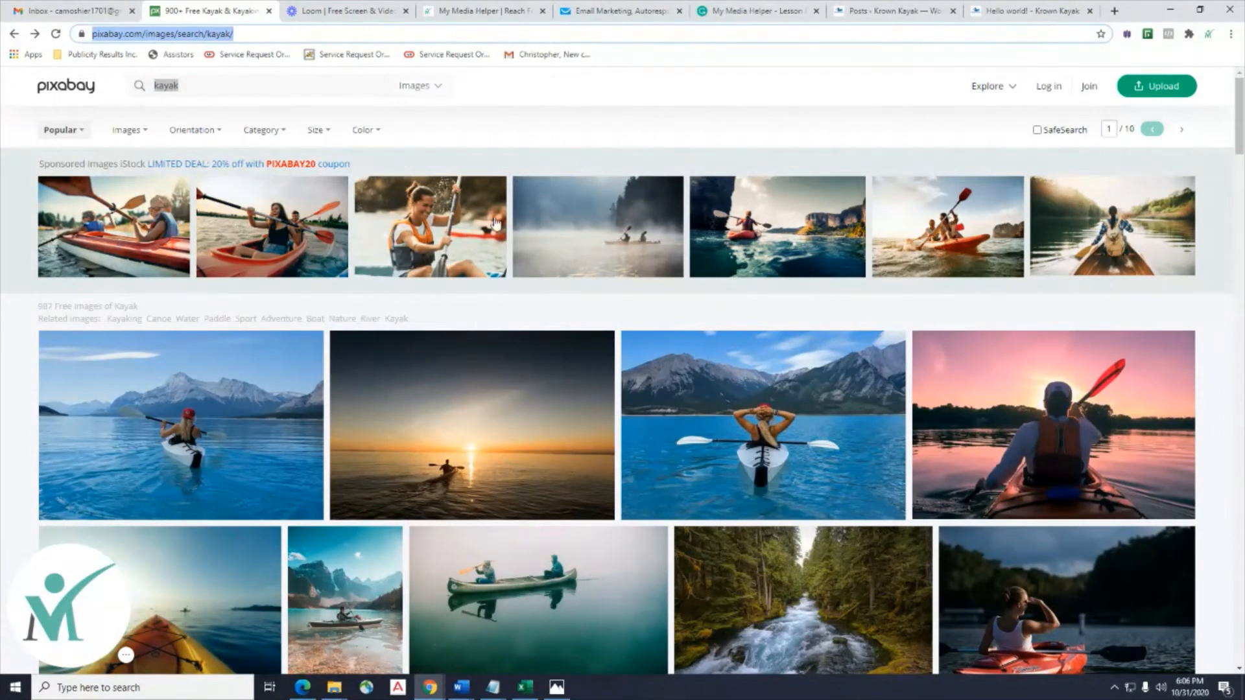
scroll(536, 238, "down", 2)
scroll(535, 238, "up", 2)
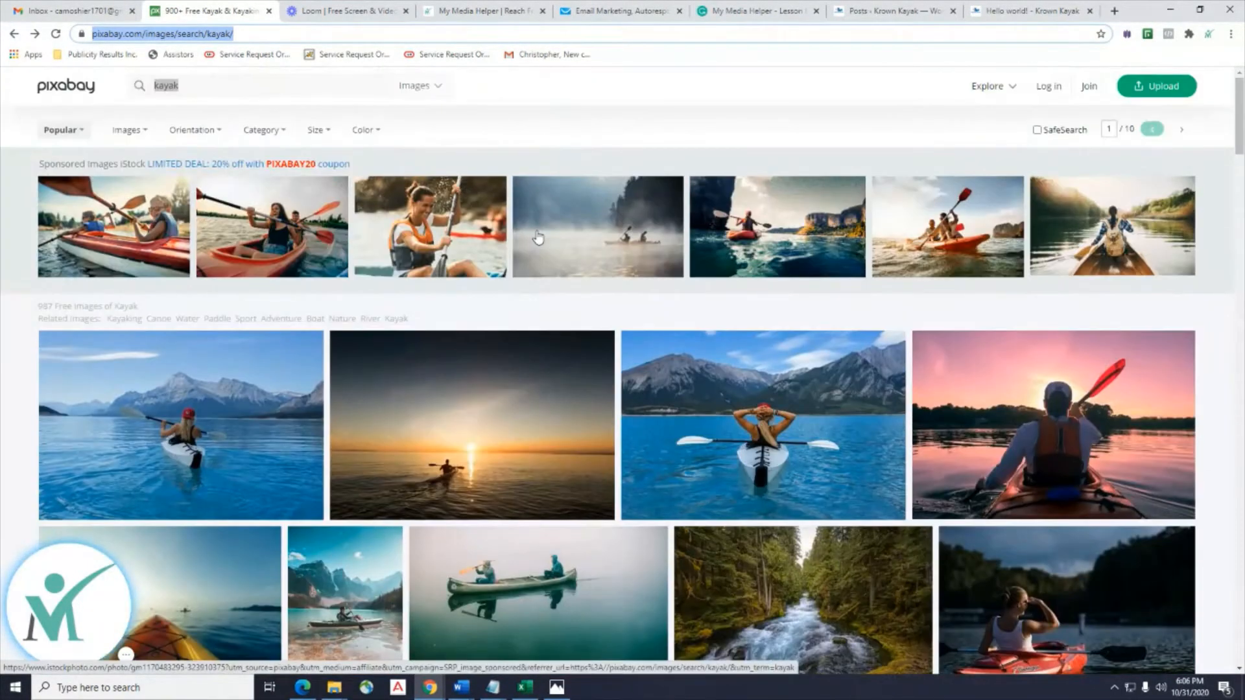
scroll(538, 238, "down", 5)
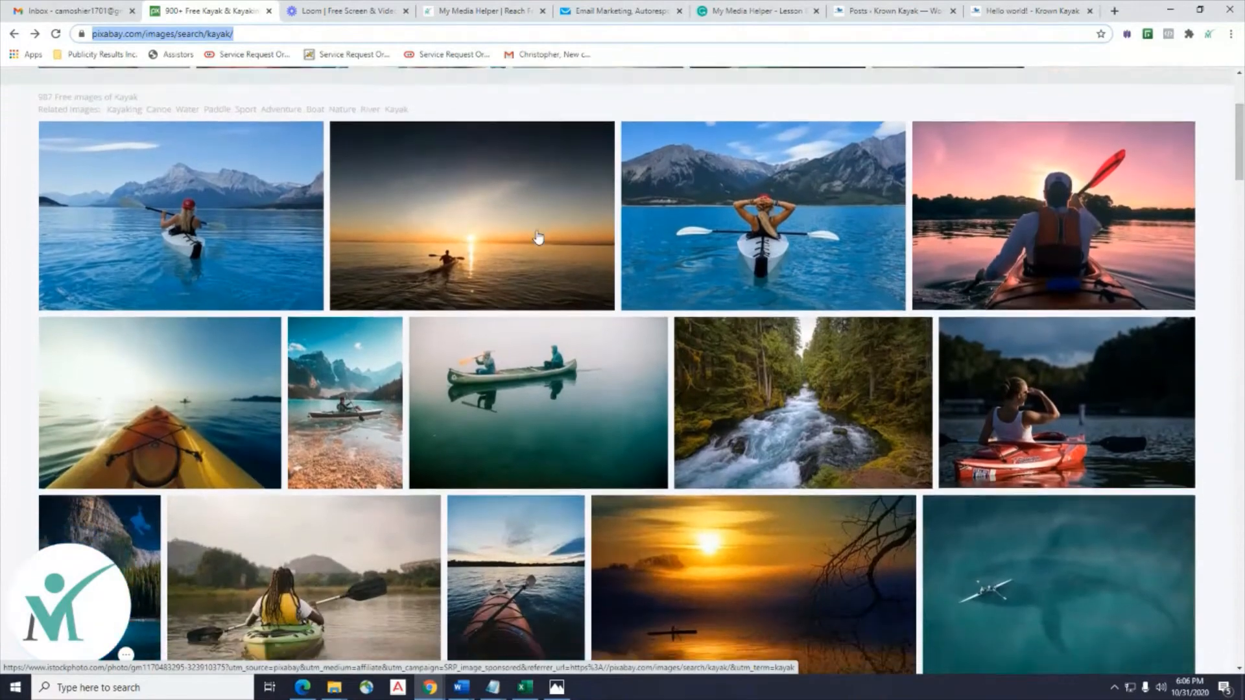
scroll(537, 238, "down", 7)
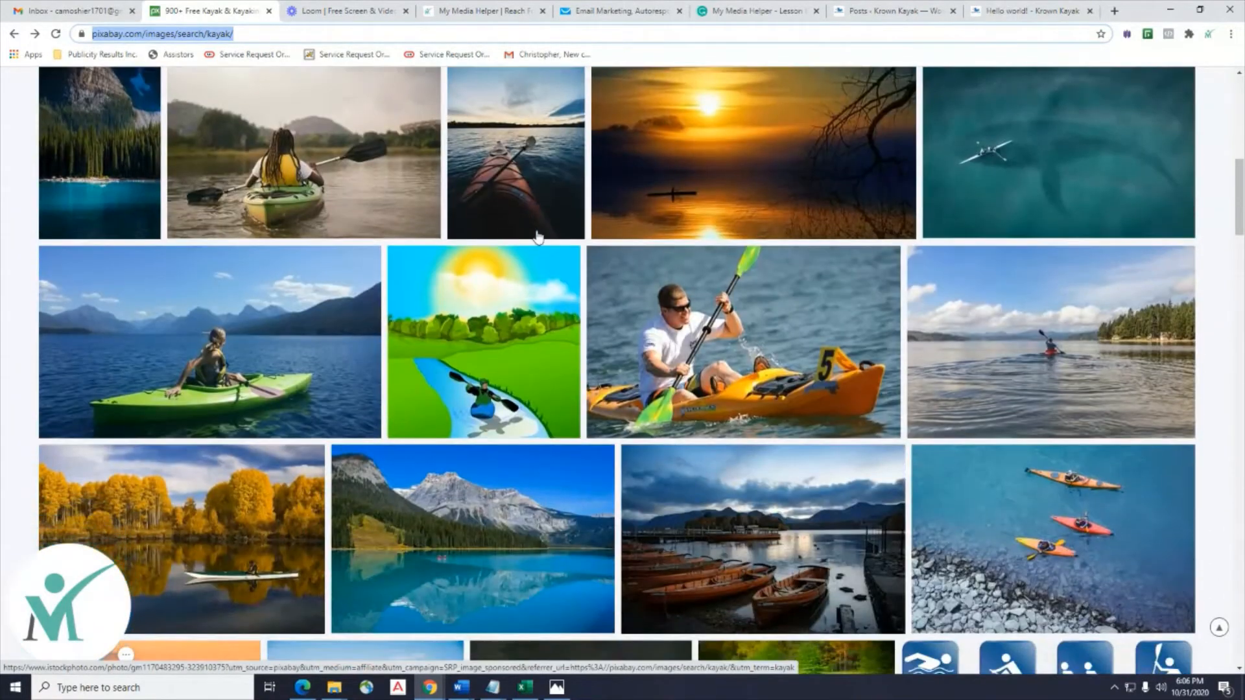
scroll(538, 238, "down", 4)
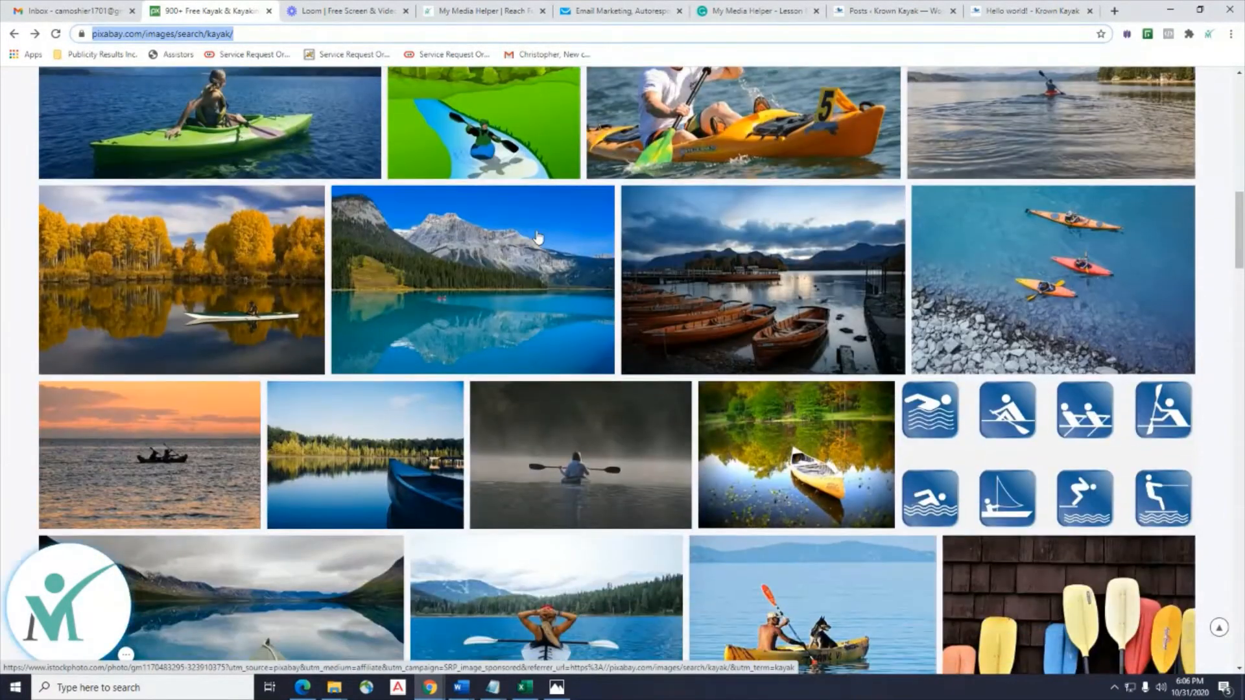
scroll(537, 238, "down", 8)
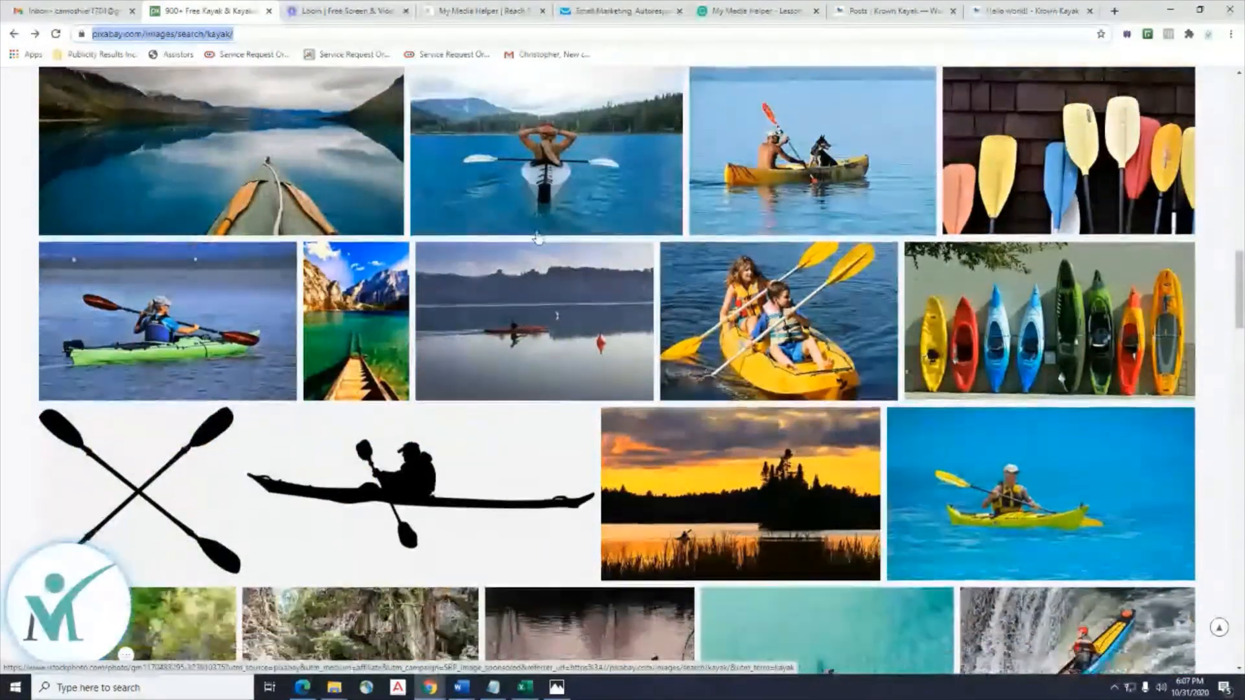
scroll(537, 238, "down", 3)
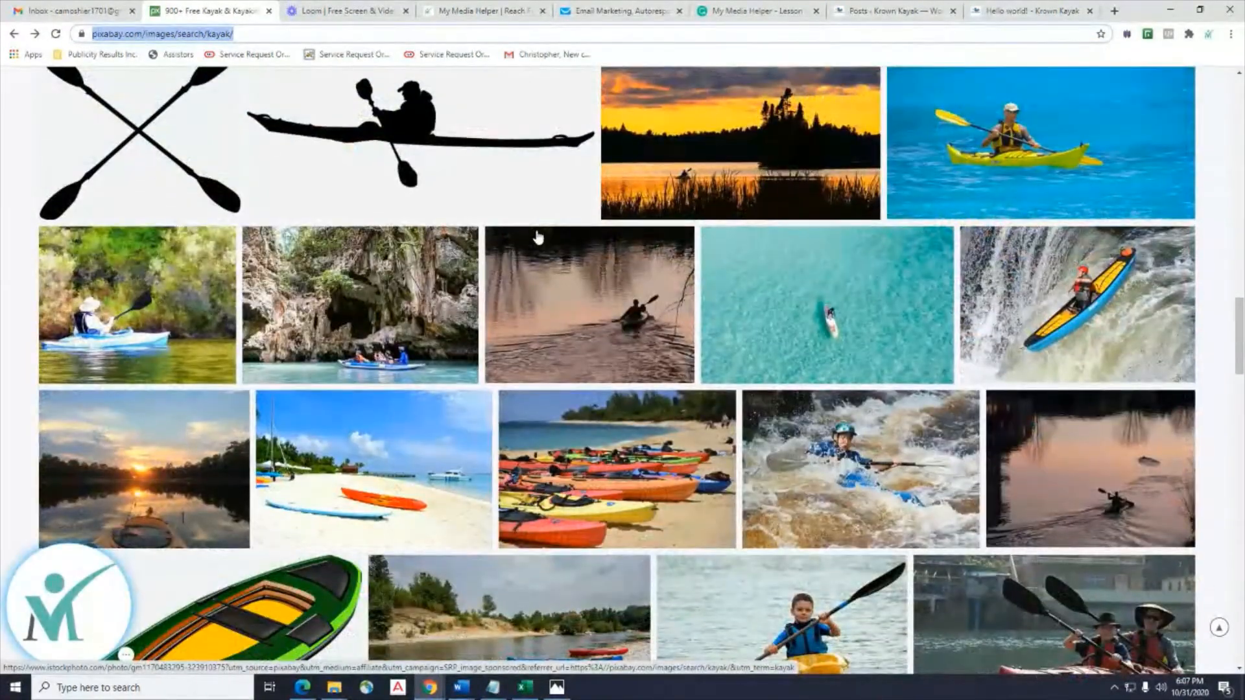
left_click(1097, 292)
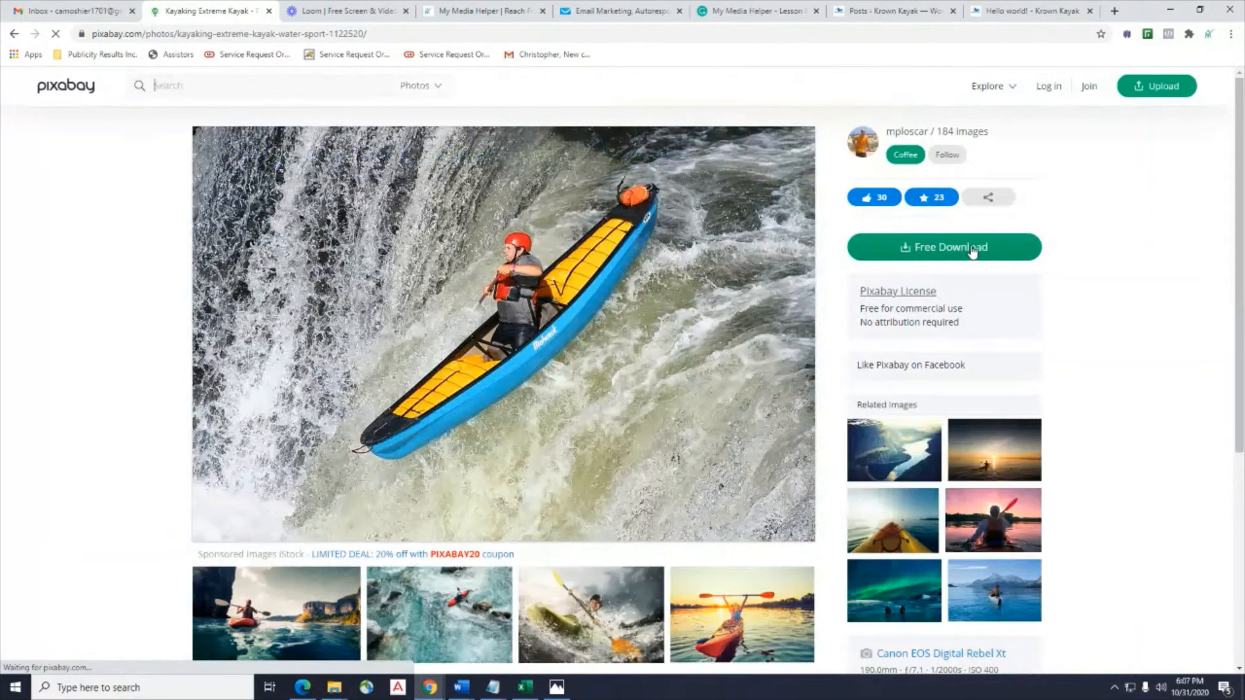
Download the waterfall kayak photo at 1920×1280, pass the taxi captcha, and return to the results.
left_click(971, 249)
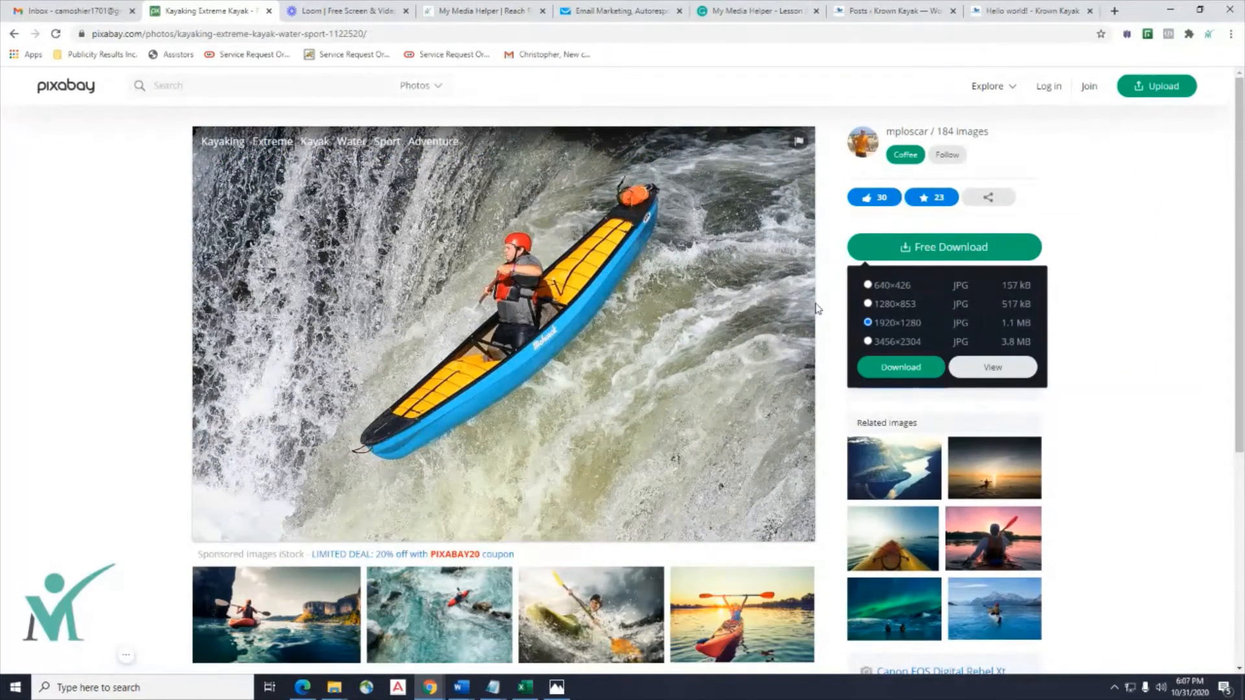
left_click(902, 368)
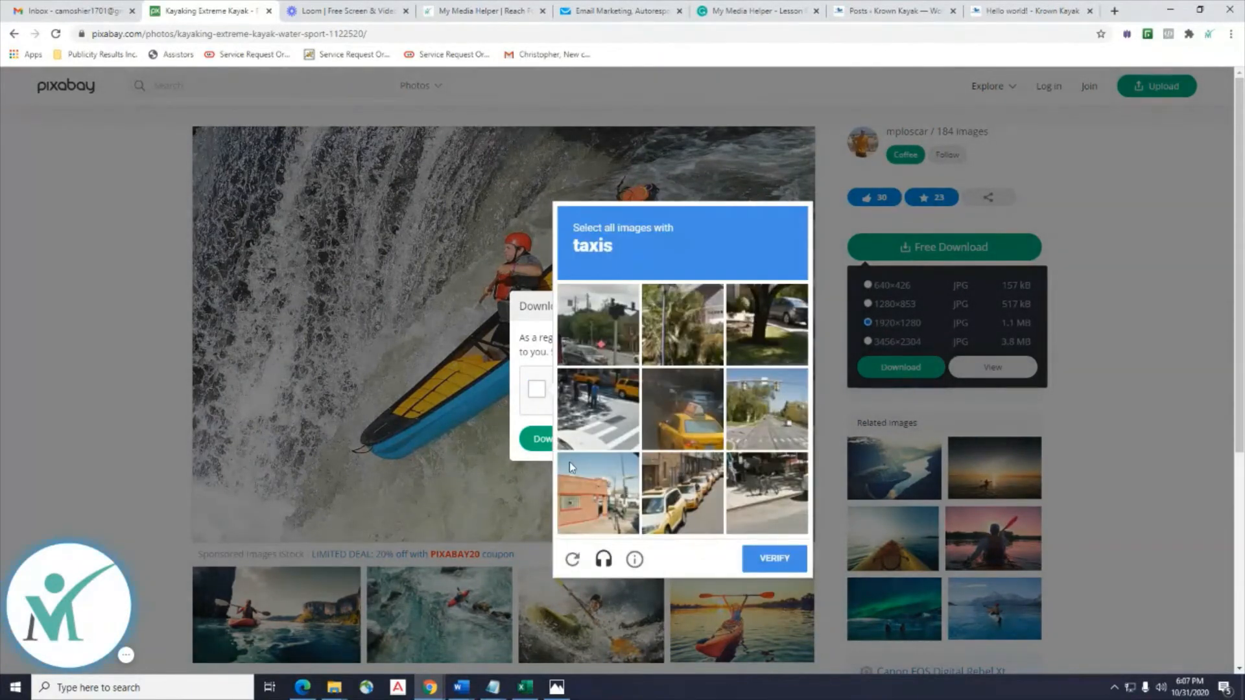
left_click(691, 461)
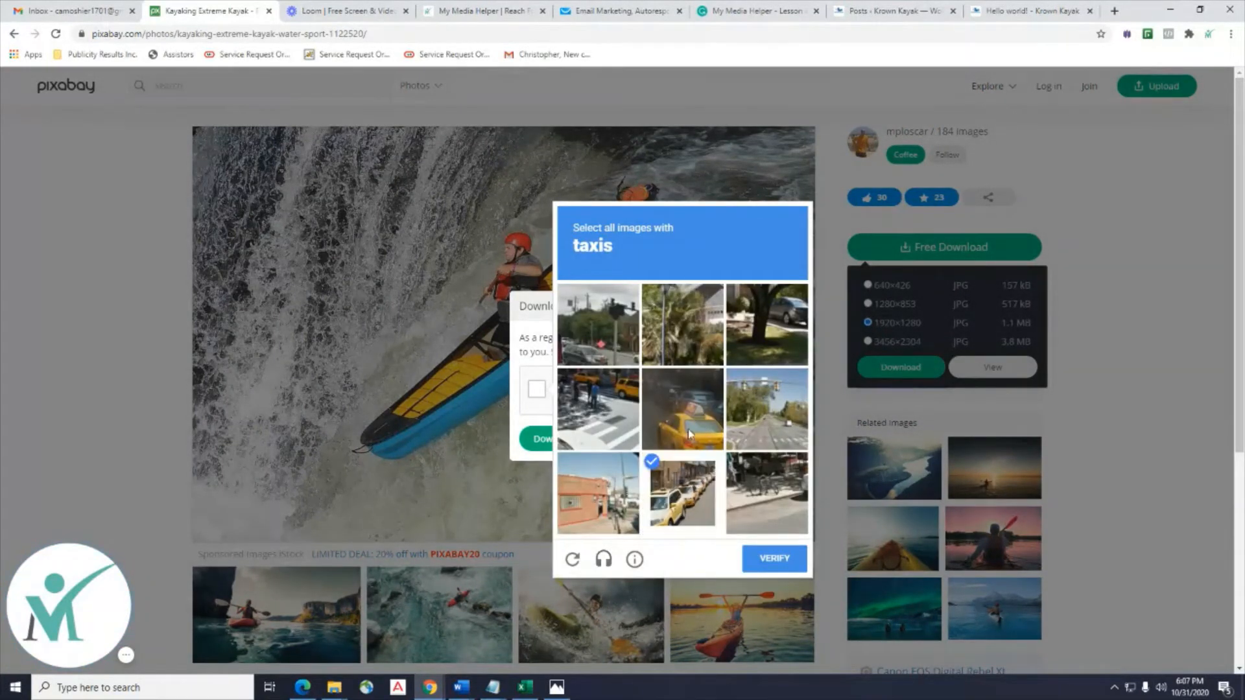
left_click(668, 433)
left_click(633, 444)
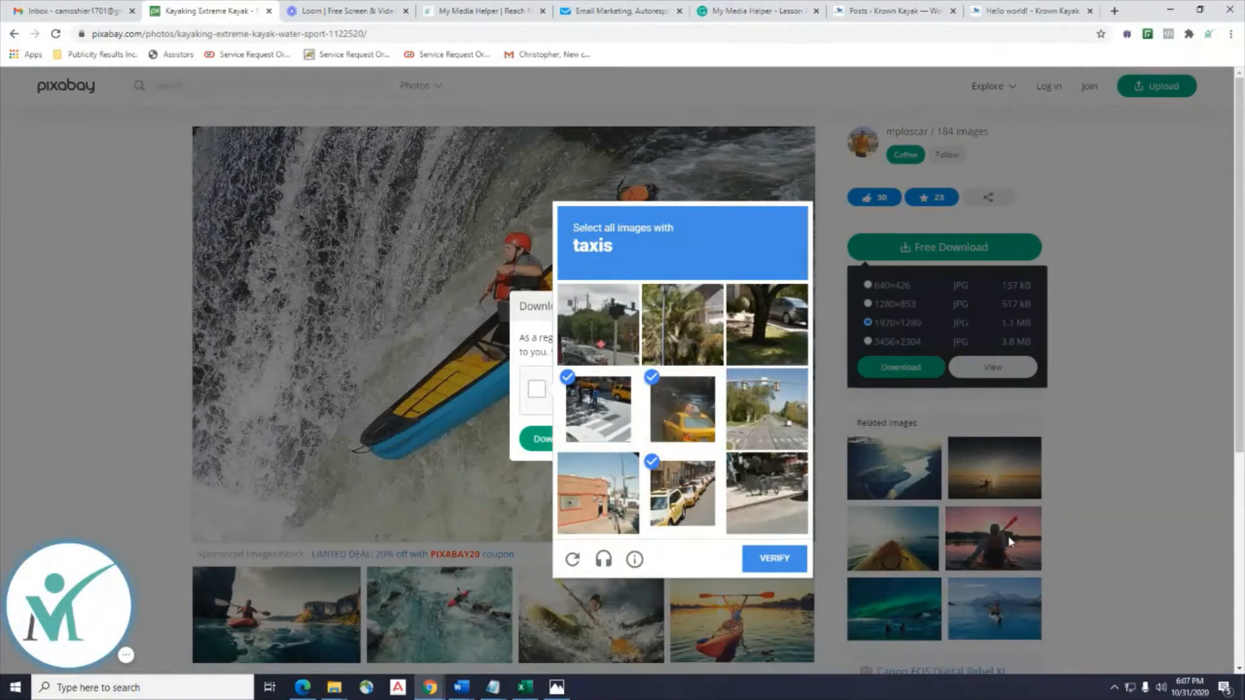
left_click(772, 562)
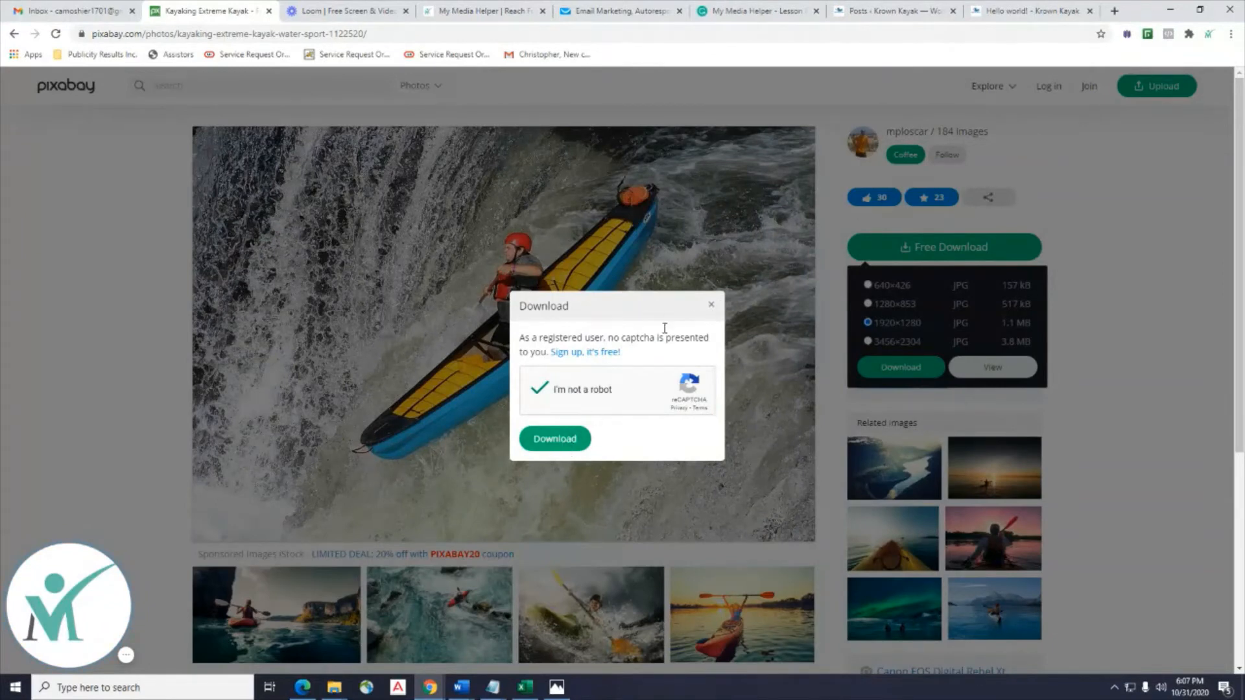
left_click(714, 305)
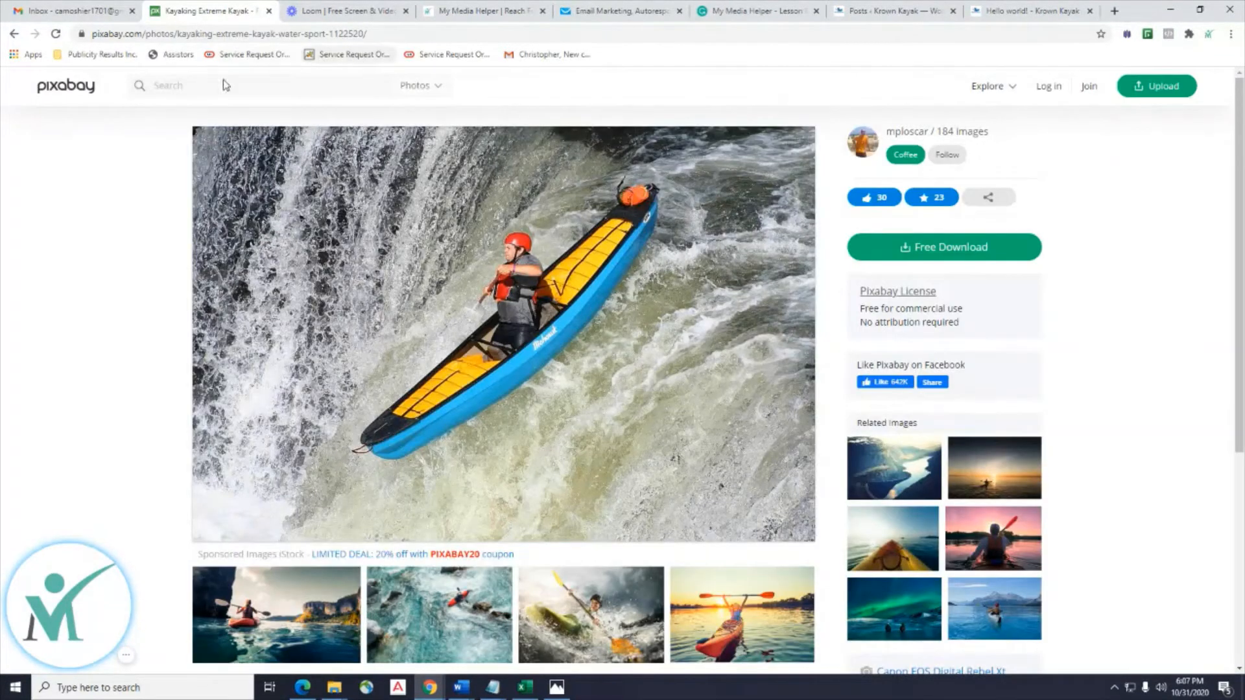
left_click(12, 33)
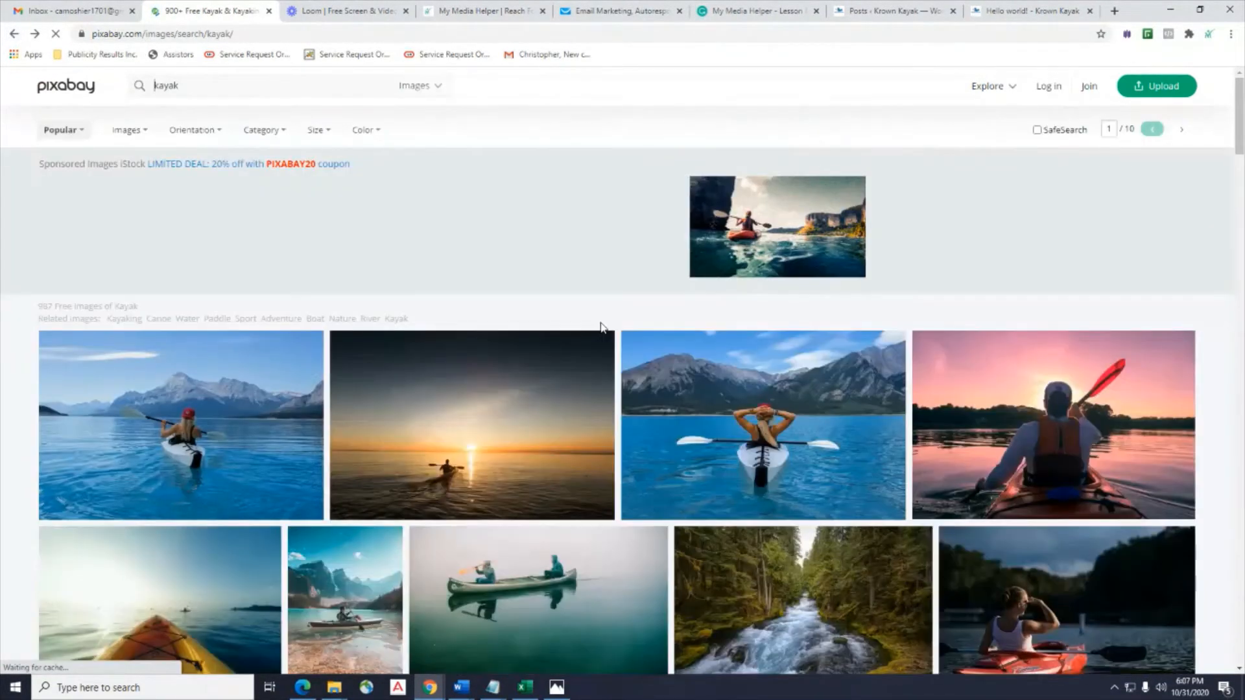
Search Pixabay for 'wood working' images, browse the results, and open a new browser tab.
double_click(238, 83)
key("BackSpace")
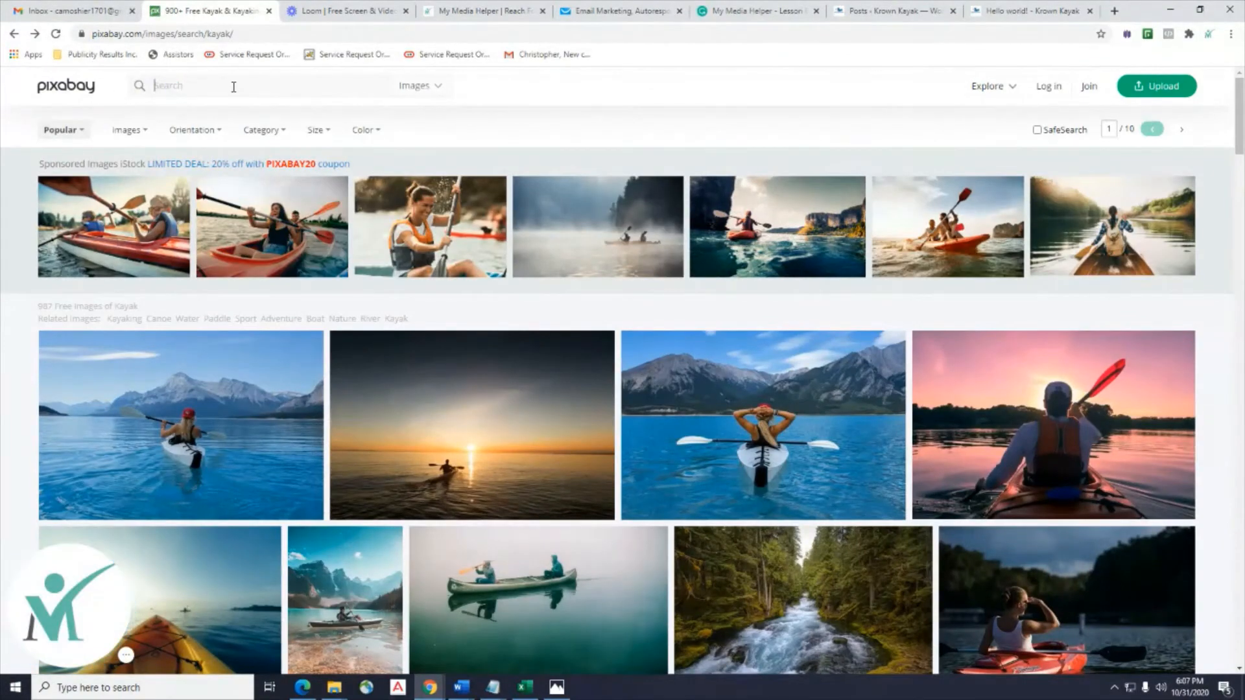
type("h")
type("ood working")
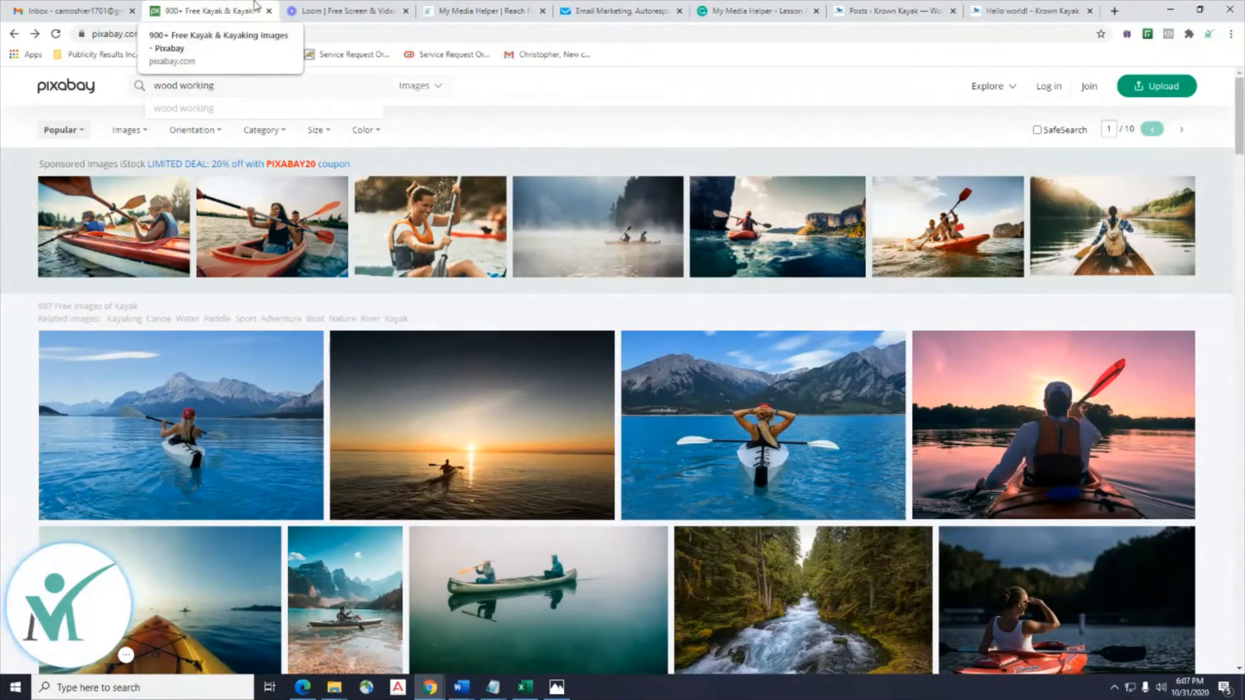
key("Return")
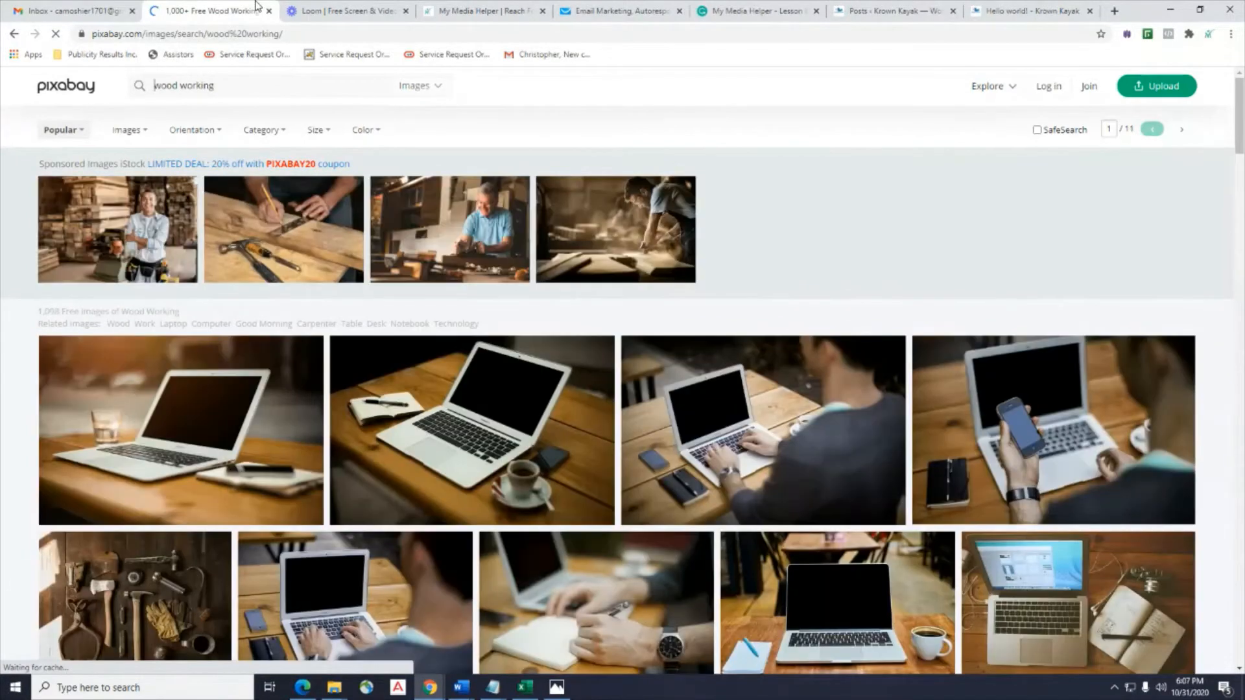
scroll(344, 324, "down", 3)
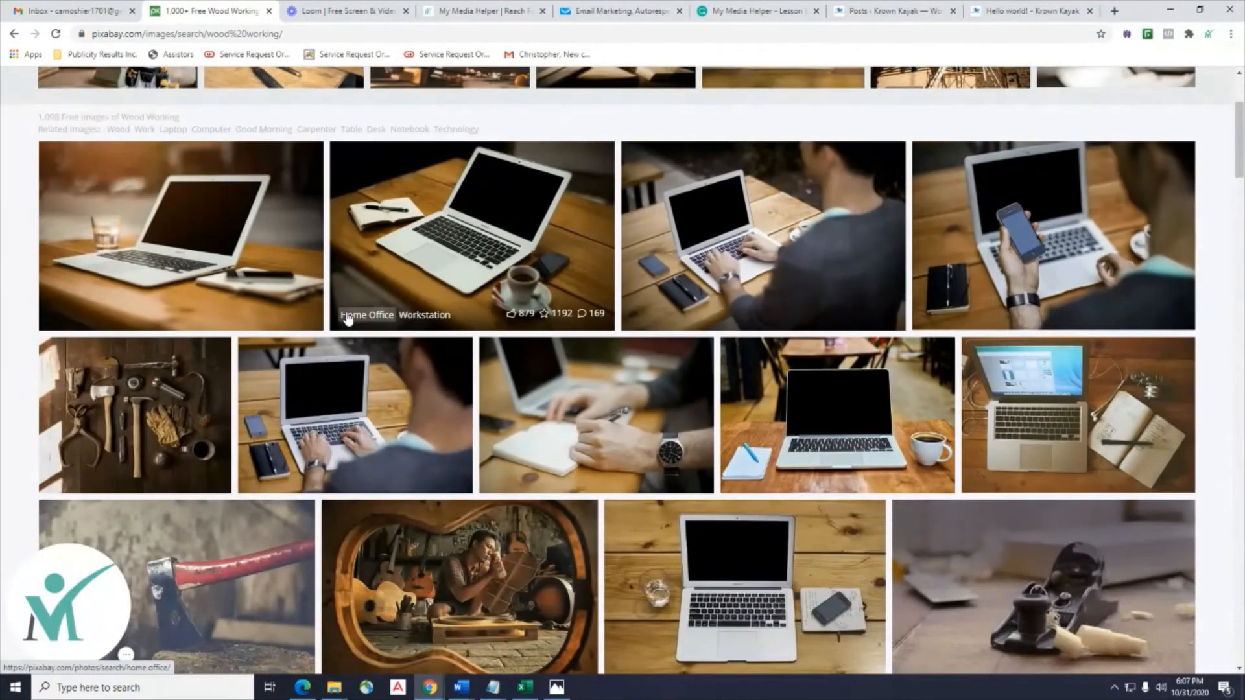
scroll(349, 318, "down", 5)
scroll(452, 483, "down", 1)
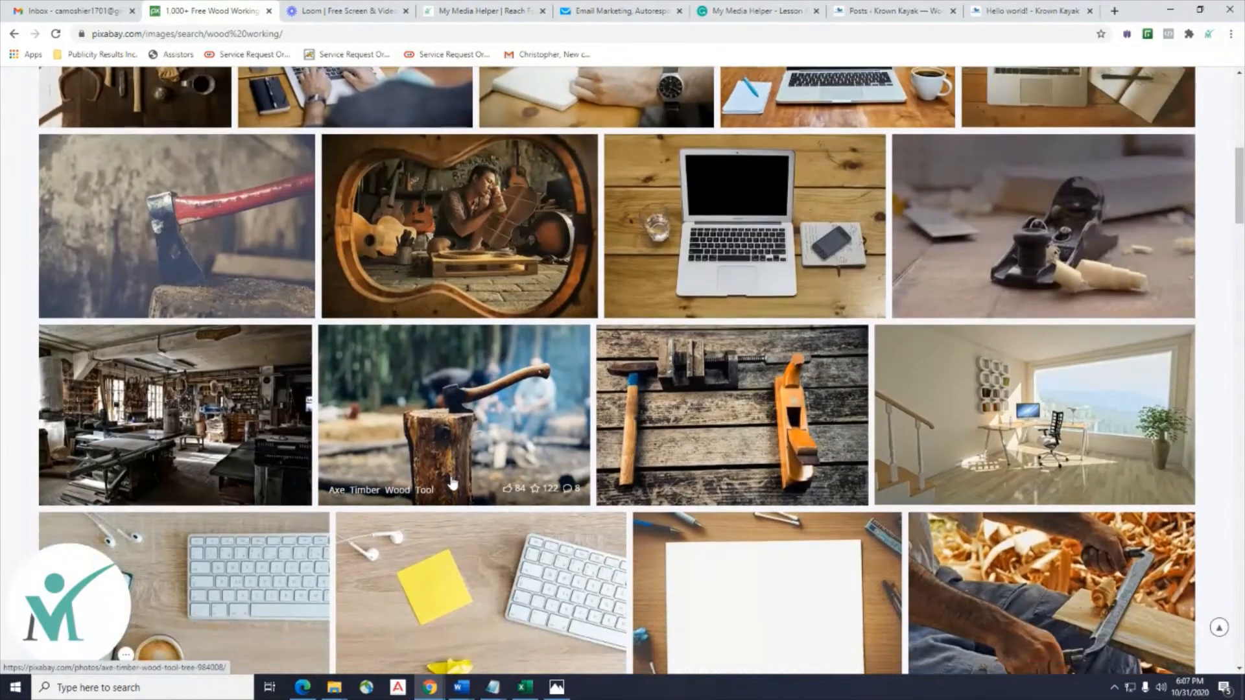
scroll(753, 445, "down", 3)
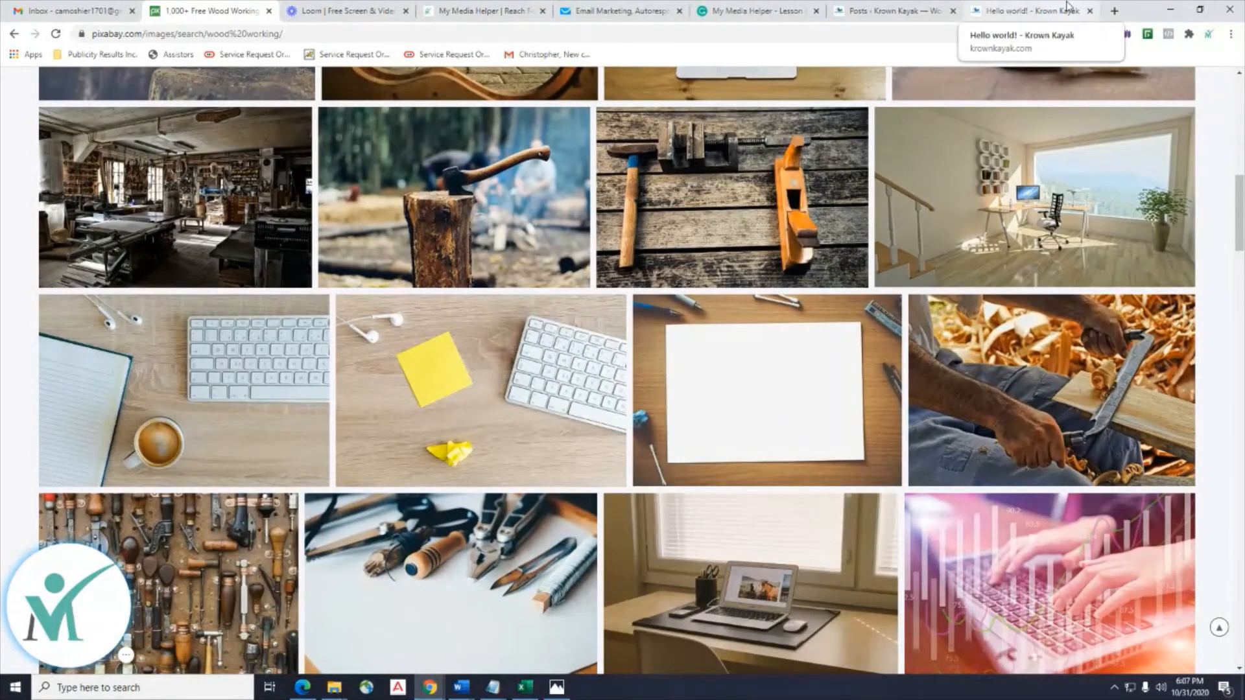
scroll(812, 376, "up", 15)
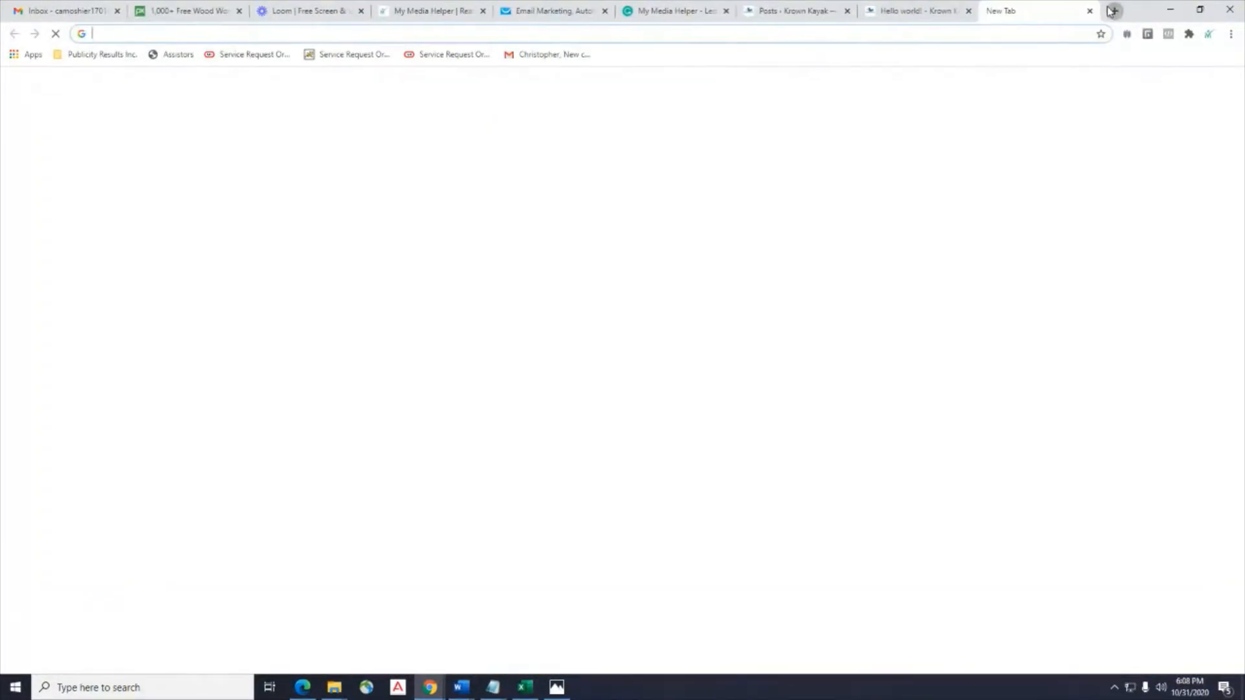
left_click(1114, 10)
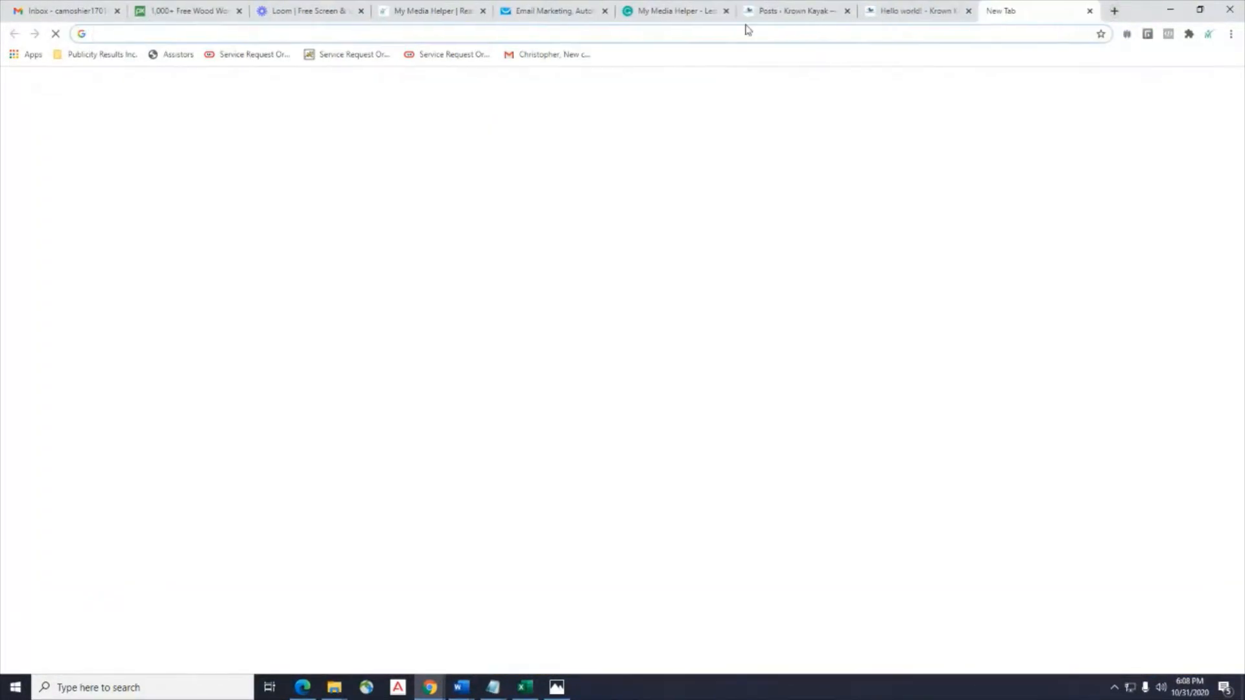
left_click(412, 34)
type("www.")
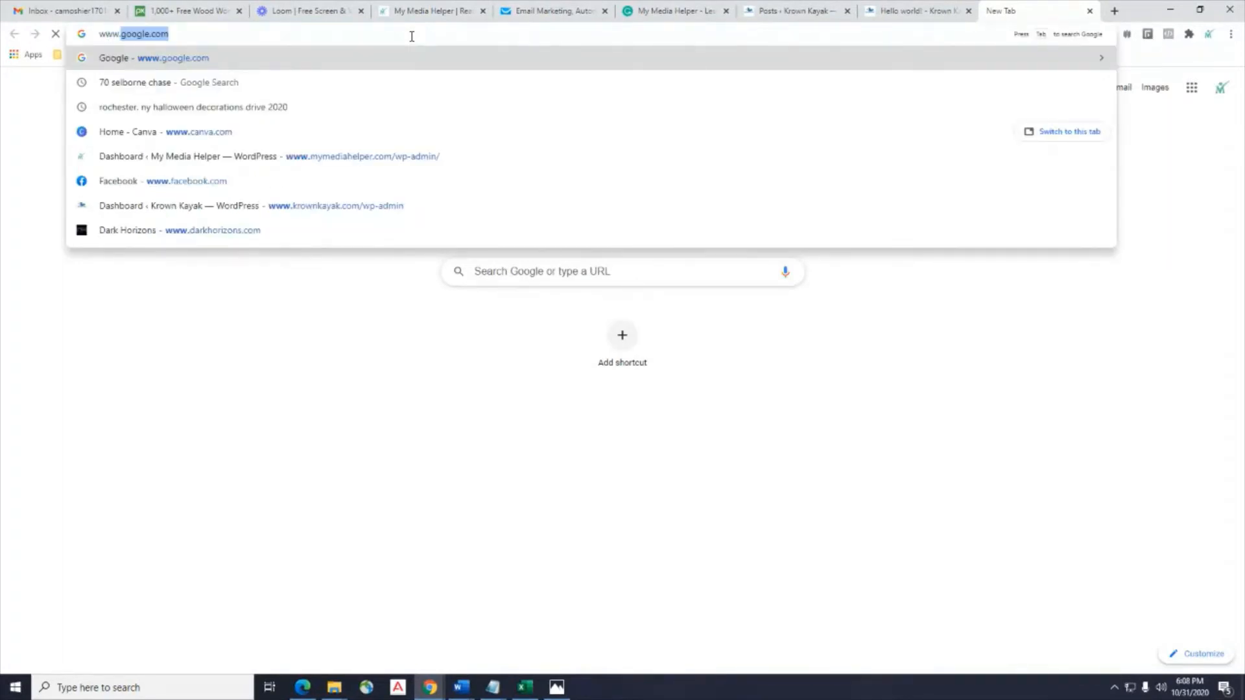
type("youtube.com")
key("Return")
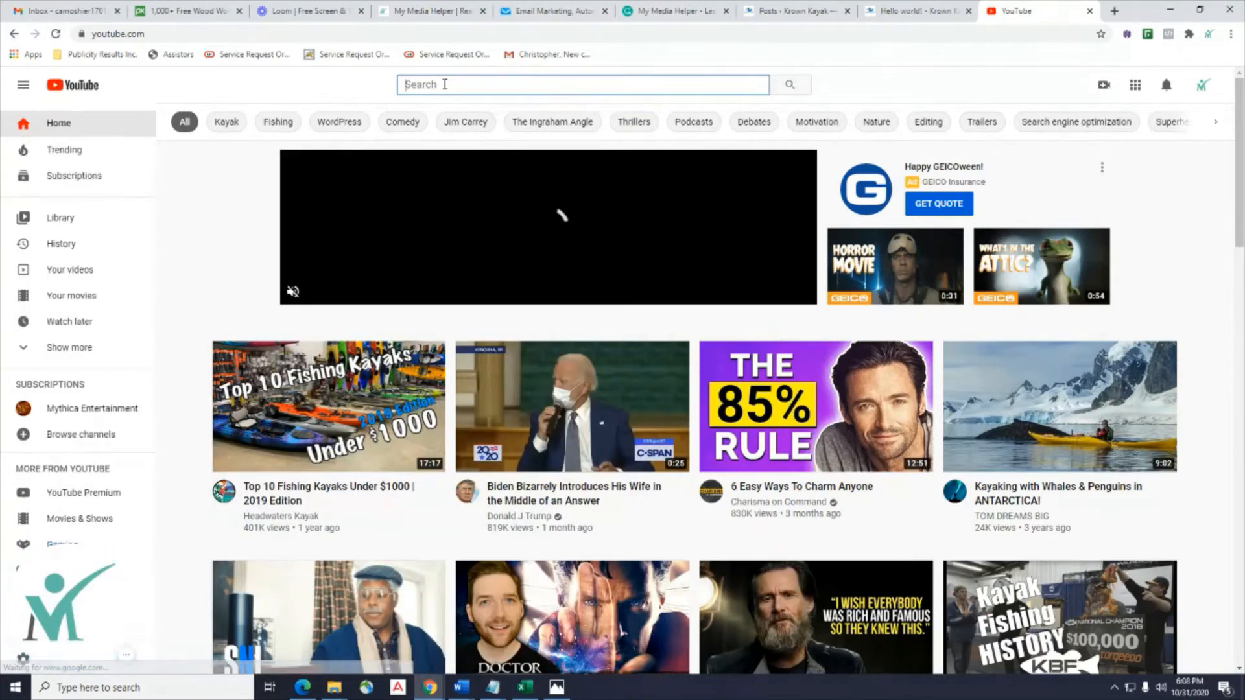
Search YouTube for 'kayak blooper' and browse the video results.
type("kayak ")
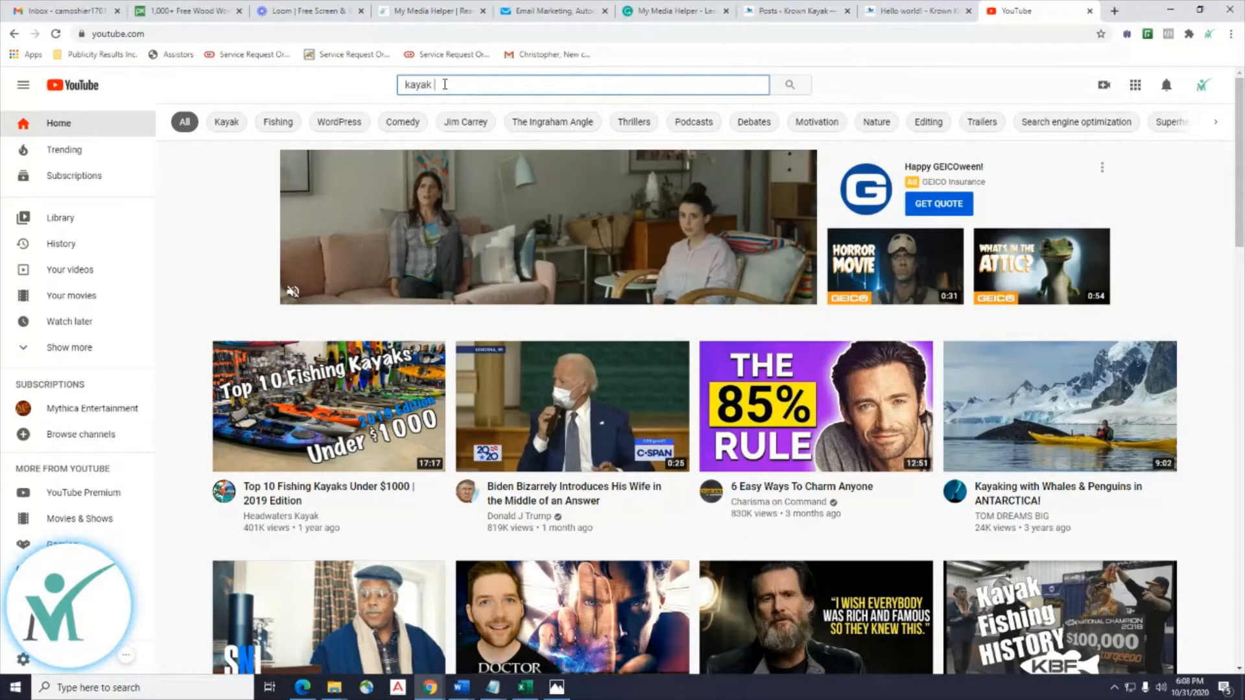
type("bl")
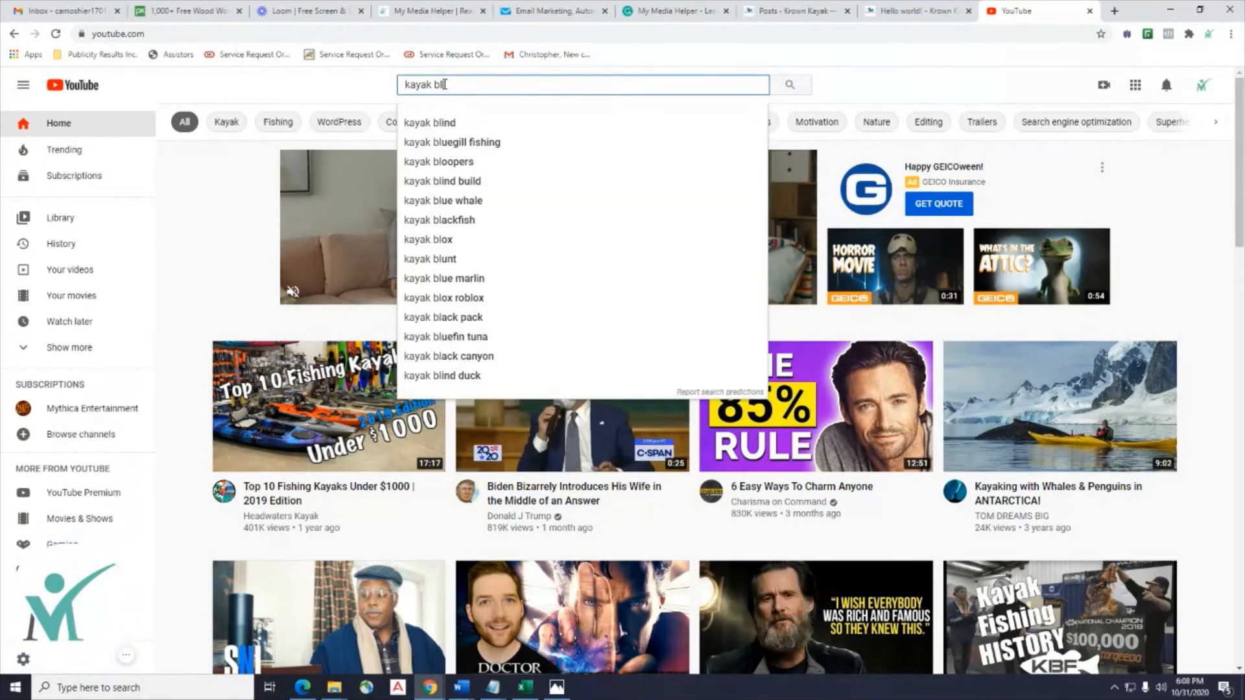
type("ooper")
key("Return")
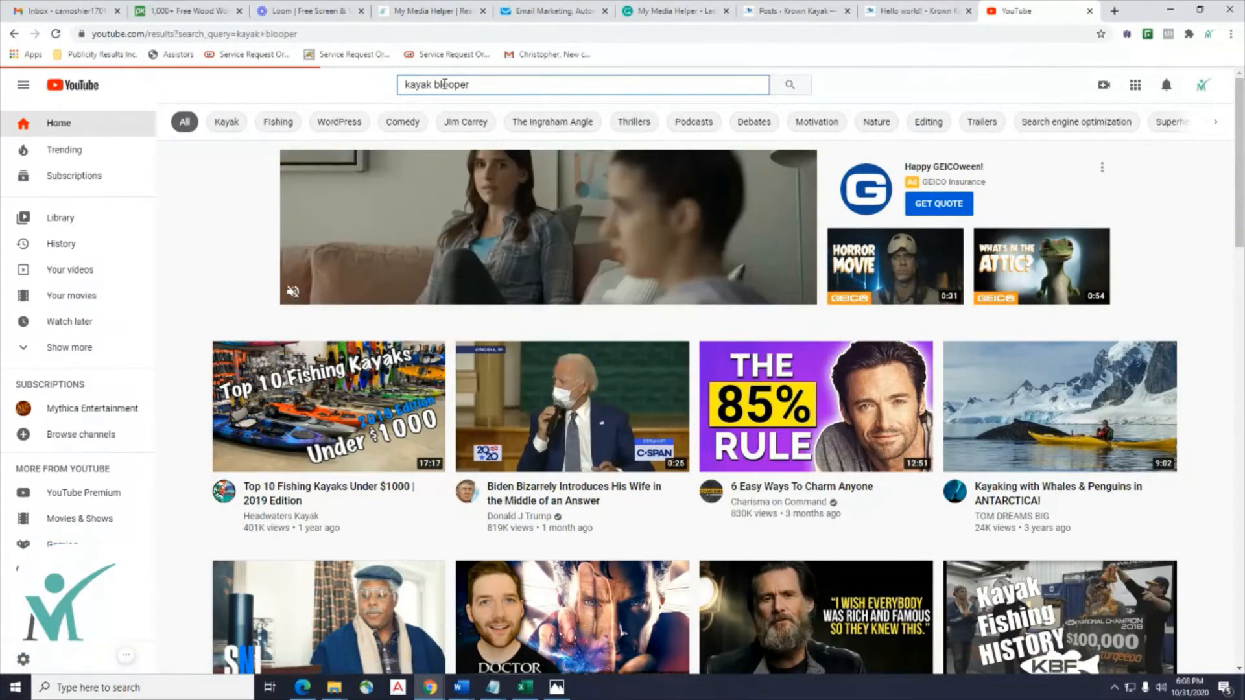
scroll(532, 245, "down", 1)
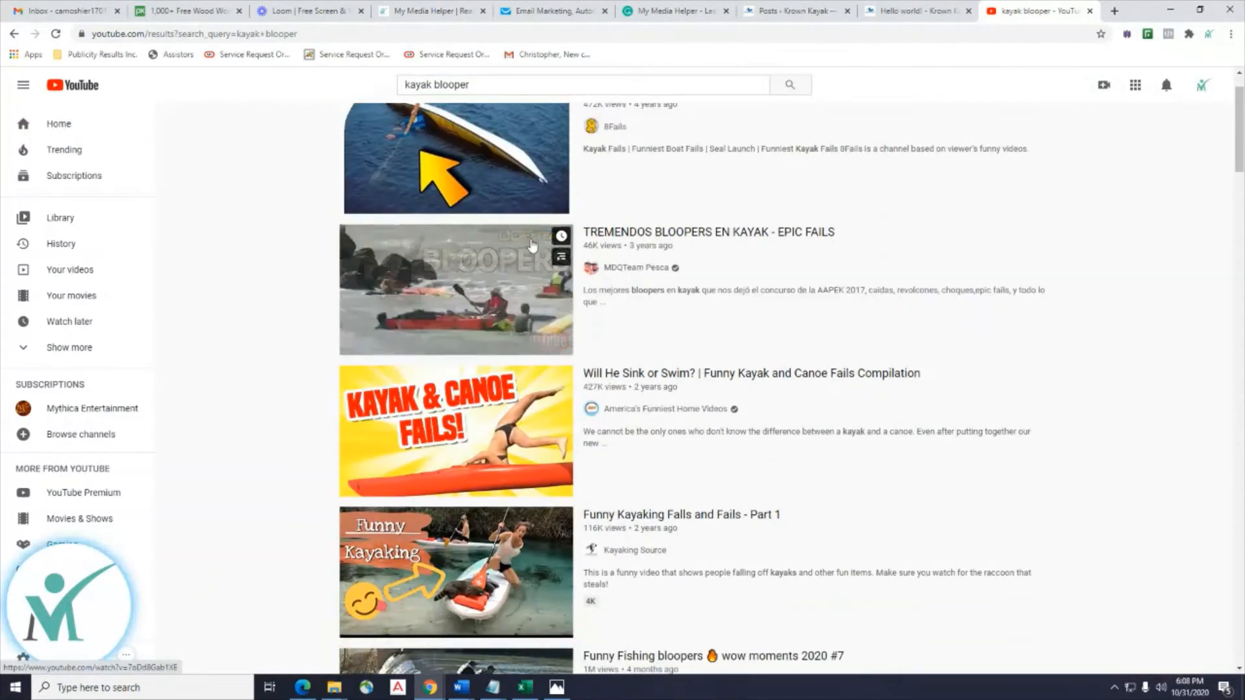
scroll(531, 247, "down", 4)
scroll(529, 332, "up", 5)
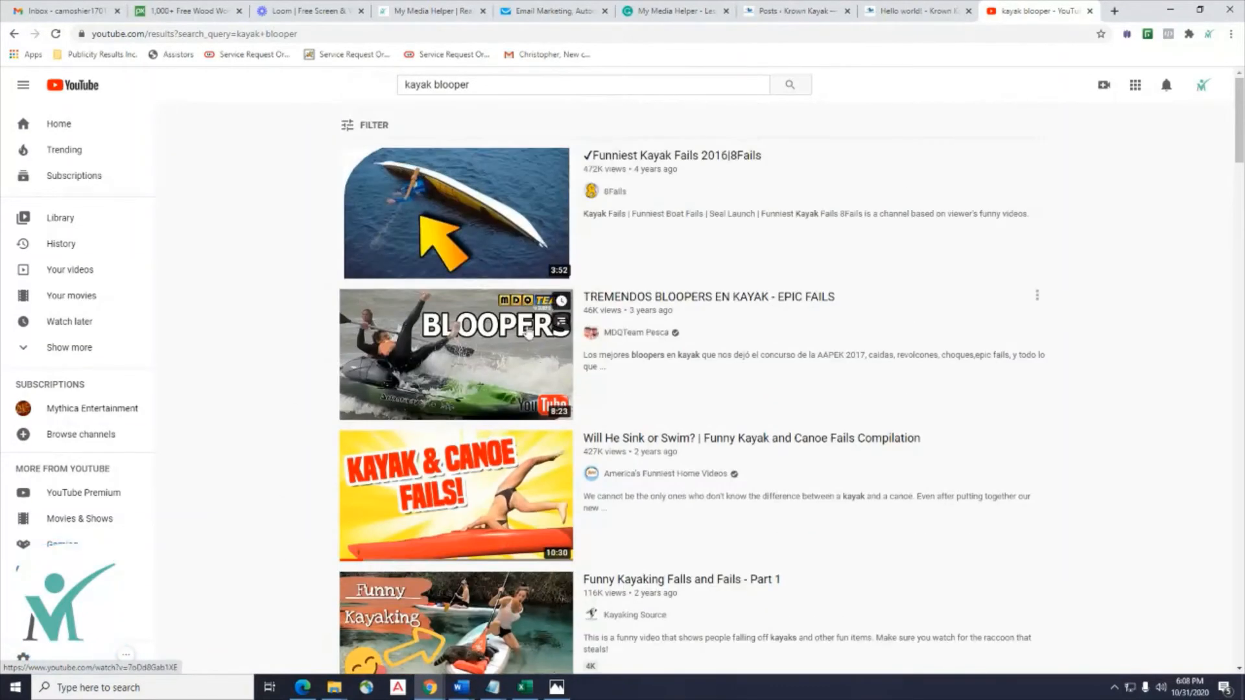
scroll(528, 333, "down", 5)
scroll(454, 292, "up", 5)
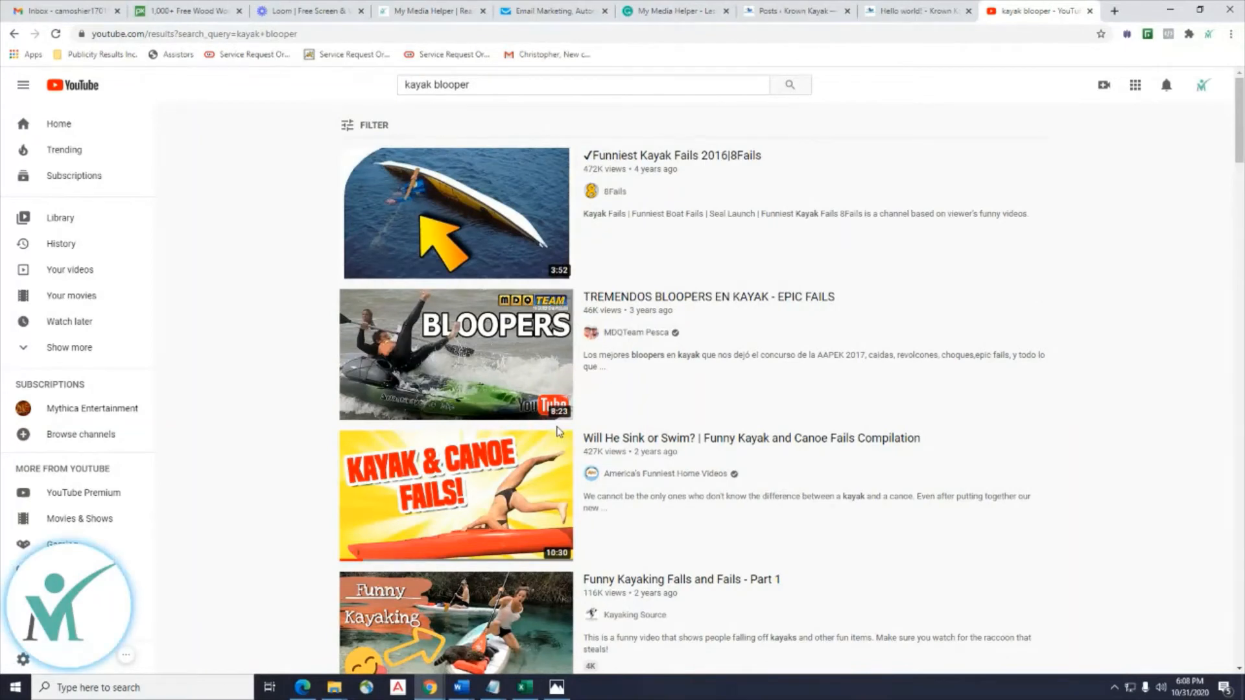
scroll(434, 360, "down", 2)
scroll(506, 208, "up", 2)
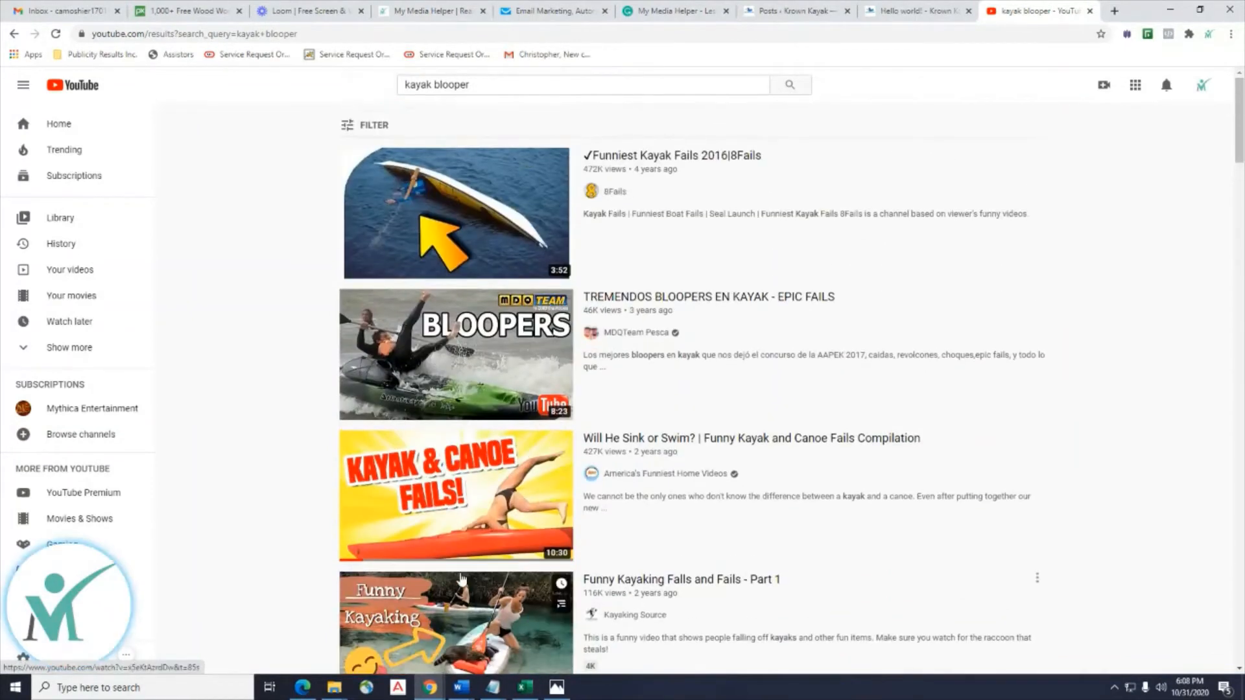
scroll(412, 351, "down", 2)
scroll(413, 351, "up", 2)
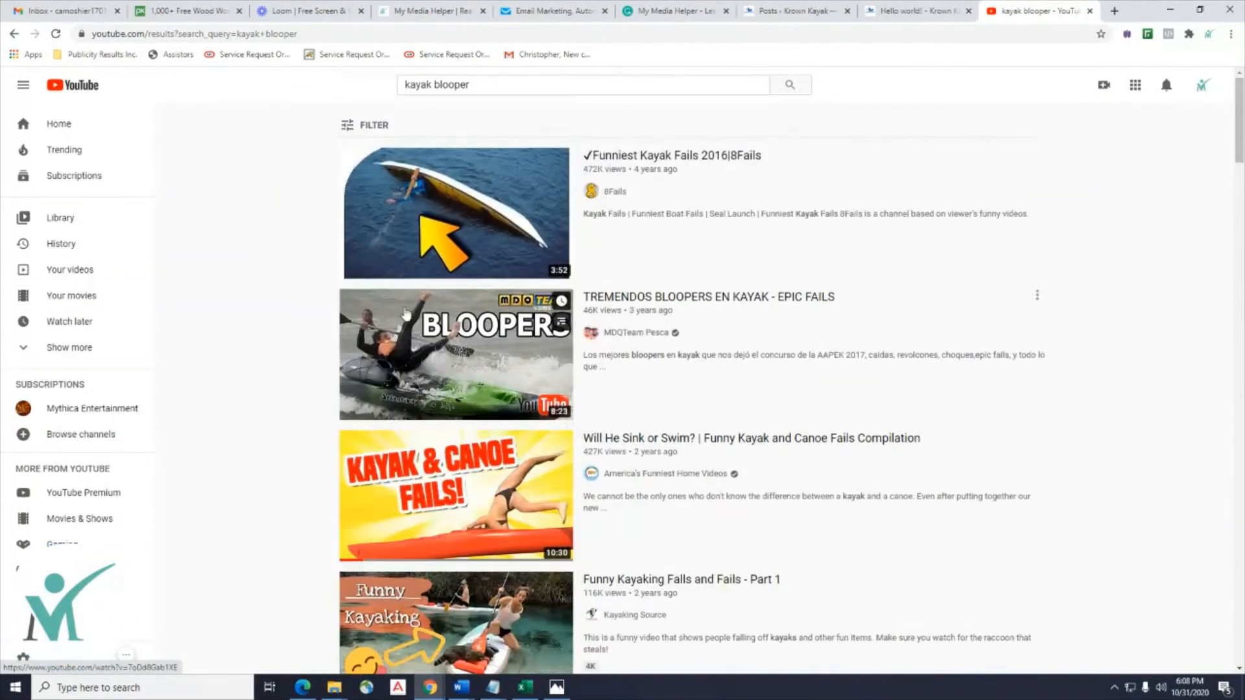
left_click(481, 79)
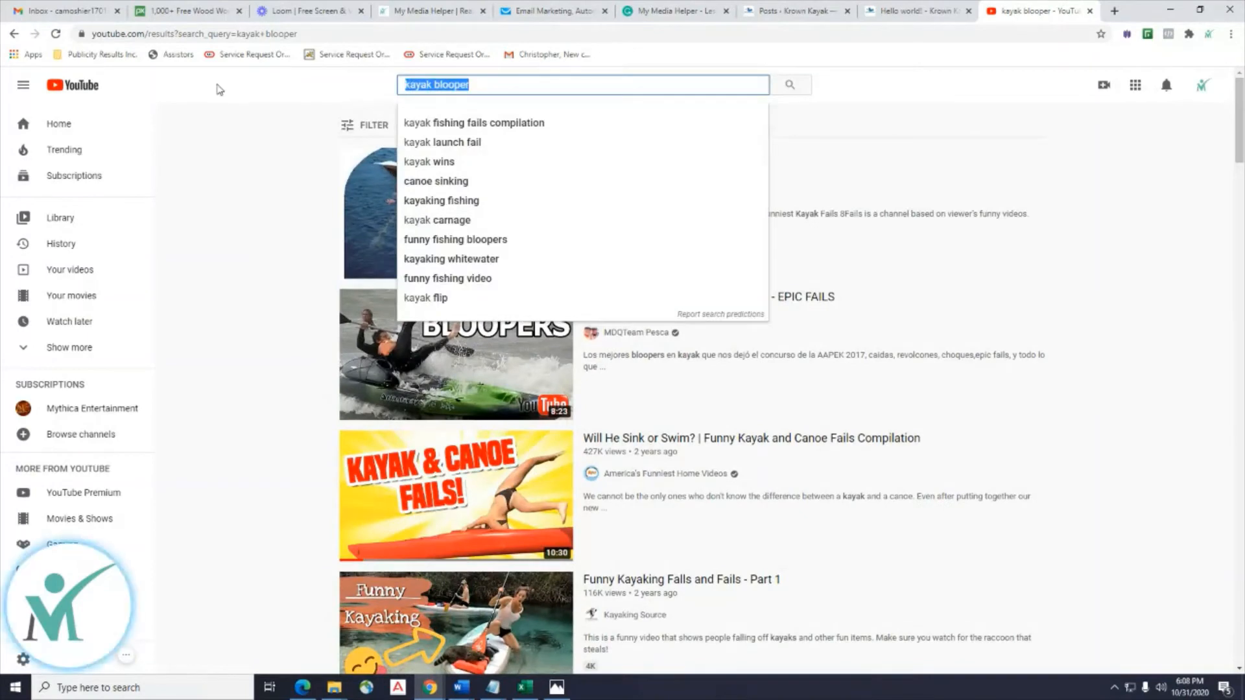
Search YouTube for 'wood working' and scan the results.
type("wood working")
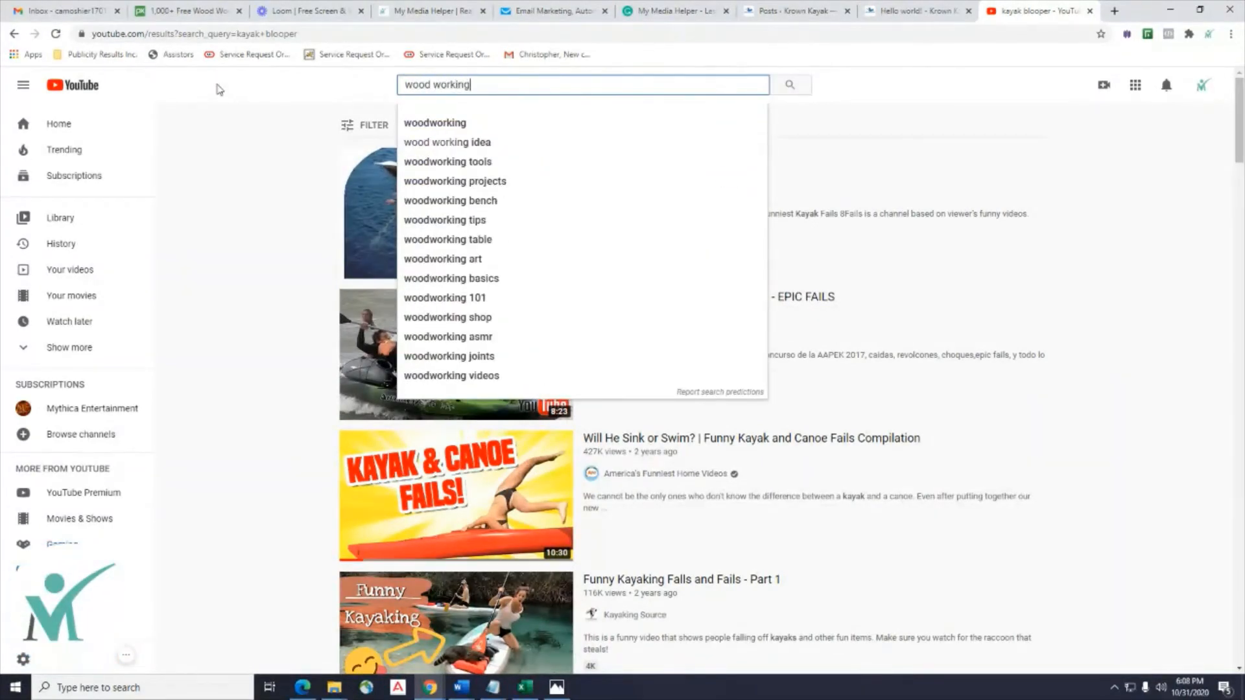
key("Return")
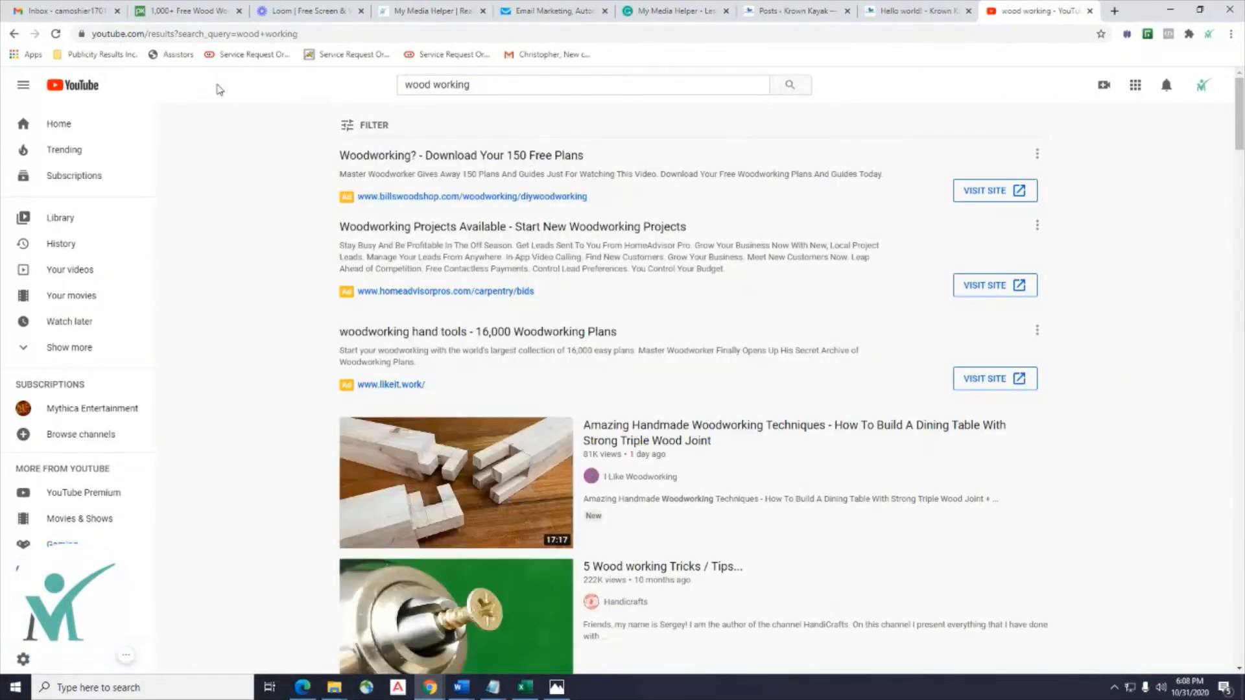
scroll(209, 235, "down", 5)
scroll(206, 231, "down", 3)
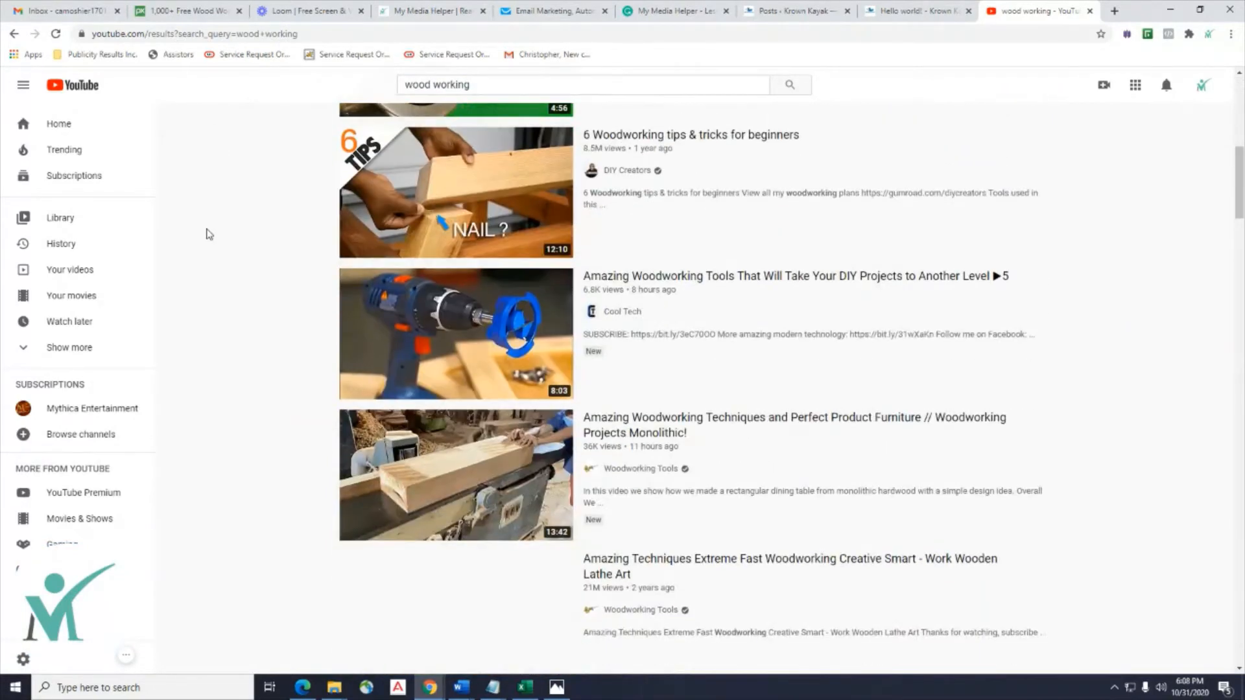
scroll(207, 232, "up", 9)
Refine the search to 'wood working chair', browse the videos, and open a new tab.
left_click(523, 78)
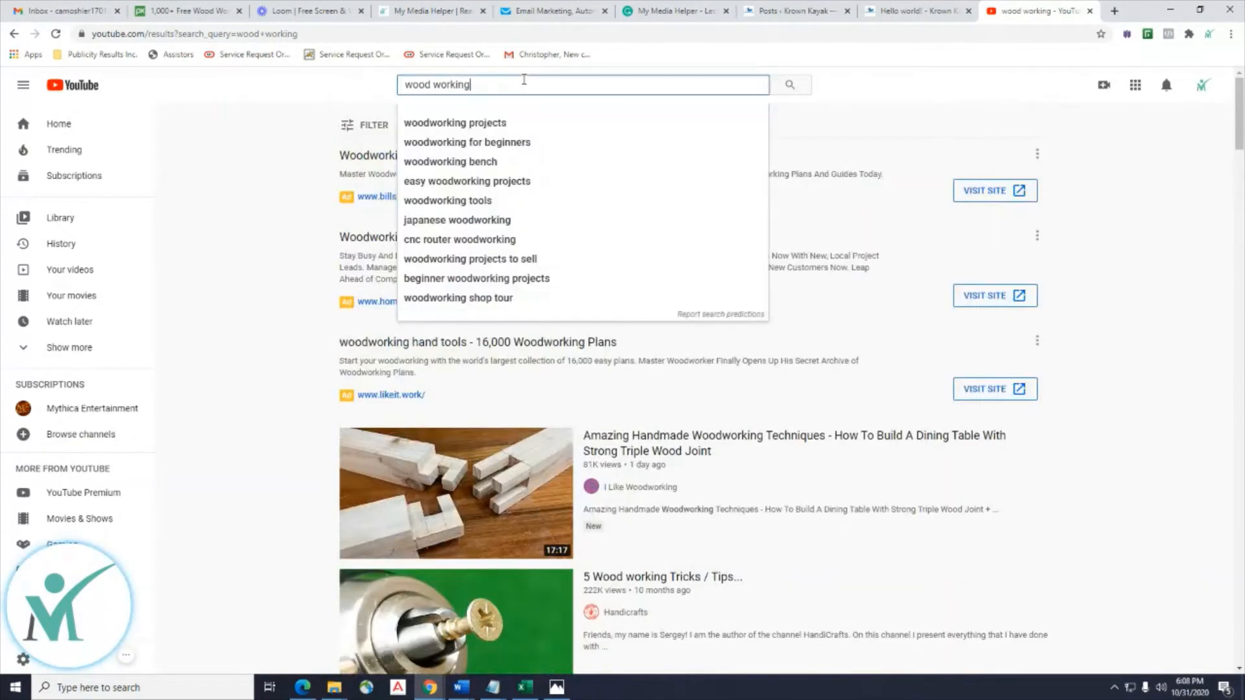
type("chair")
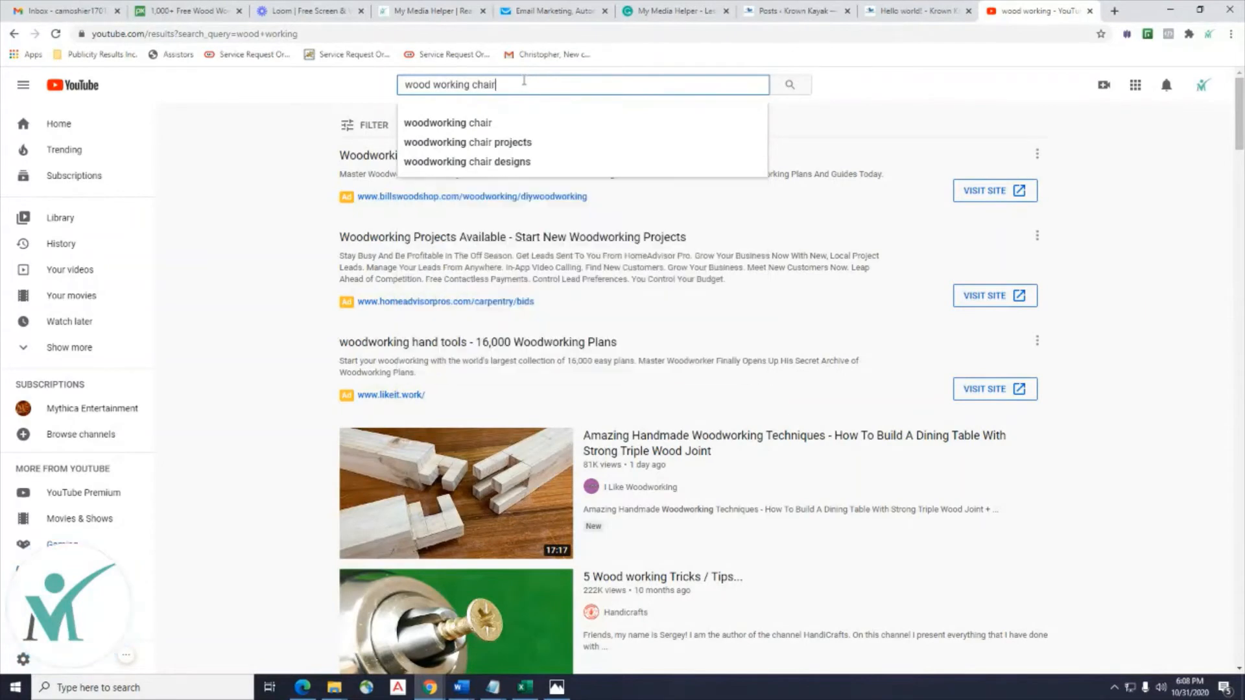
key("Return")
scroll(790, 450, "down", 4)
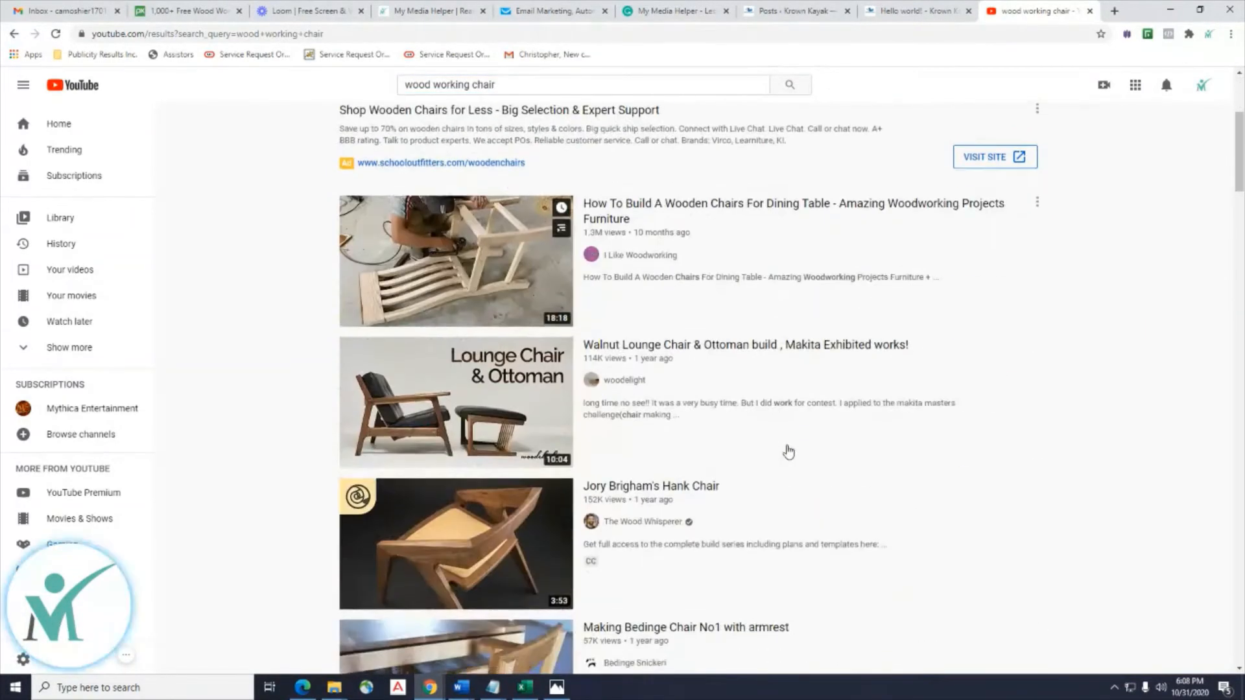
scroll(1045, 423, "down", 4)
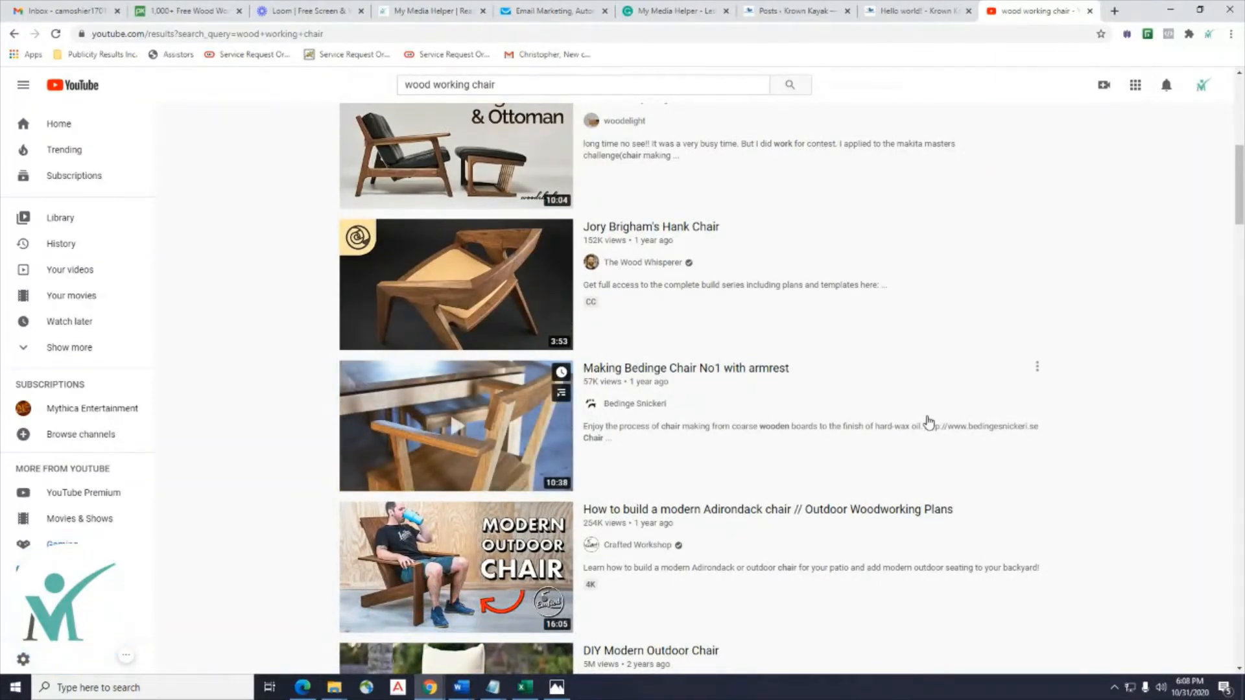
scroll(926, 423, "up", 5)
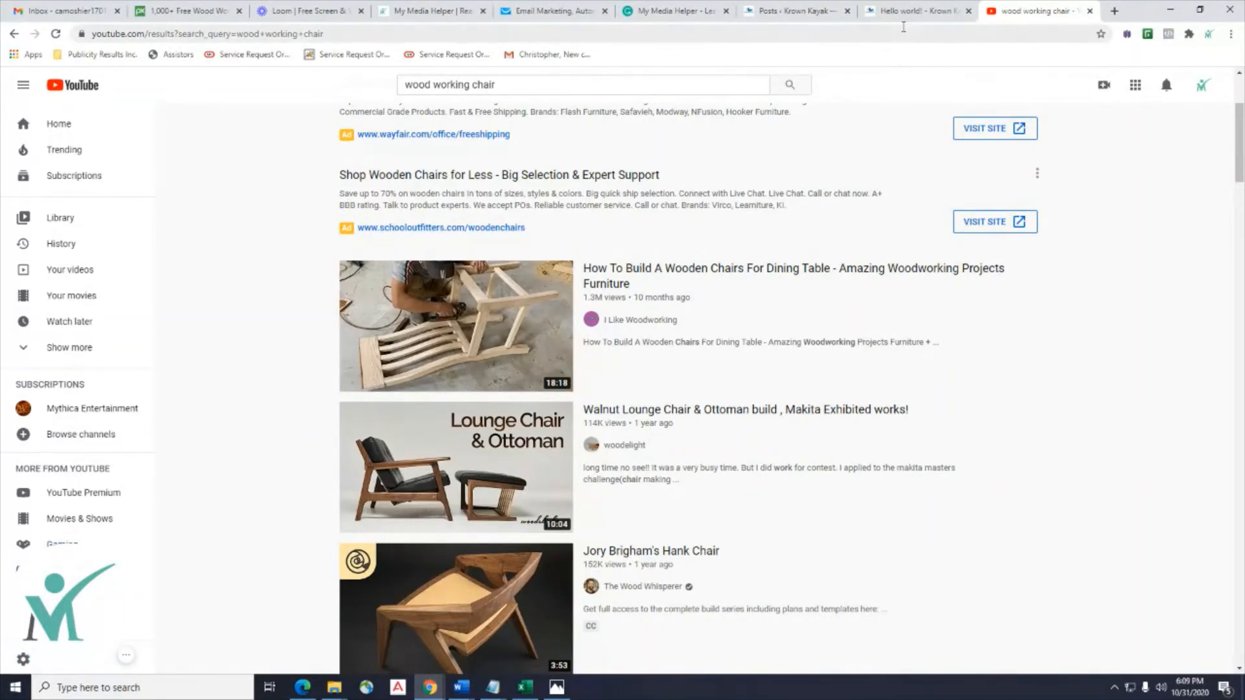
left_click(1115, 10)
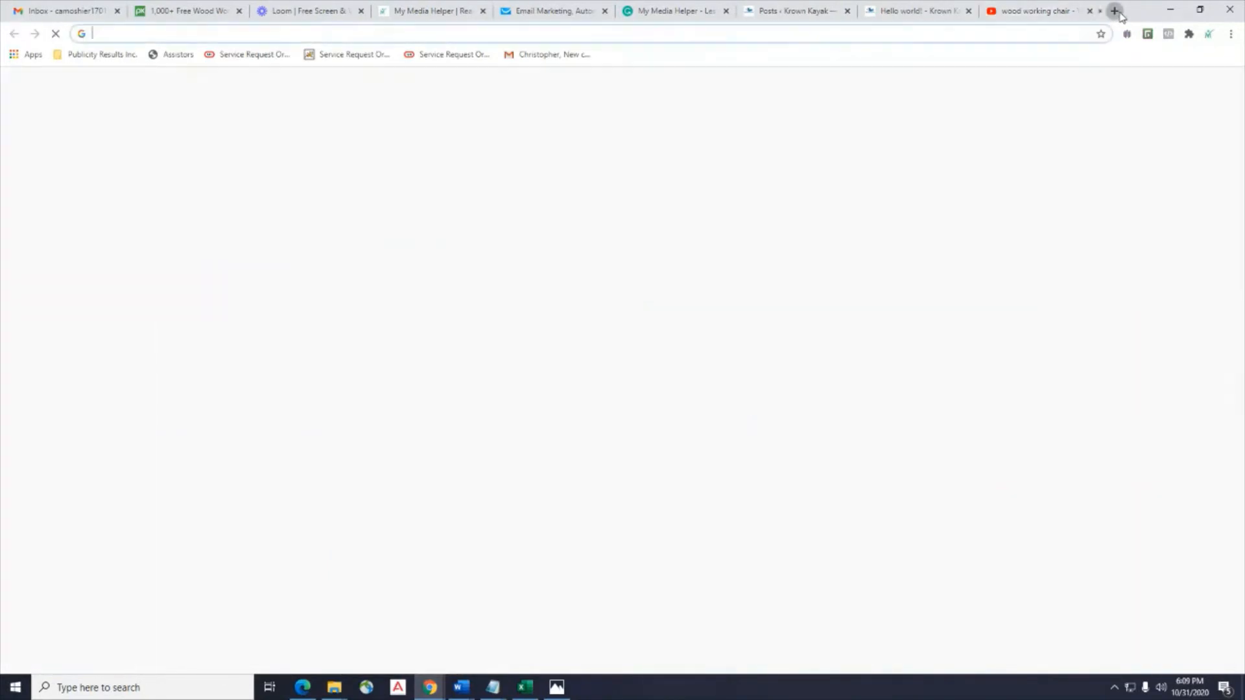
Go to canva.com in the new tab.
left_click(159, 34)
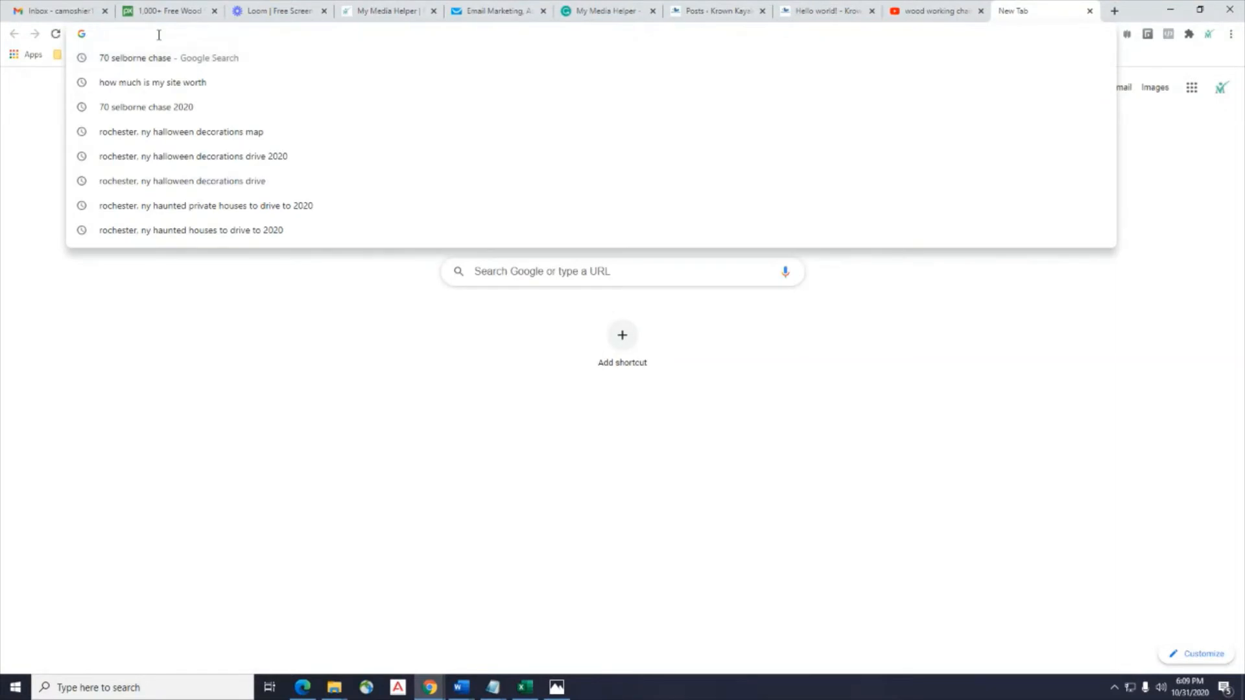
type("c")
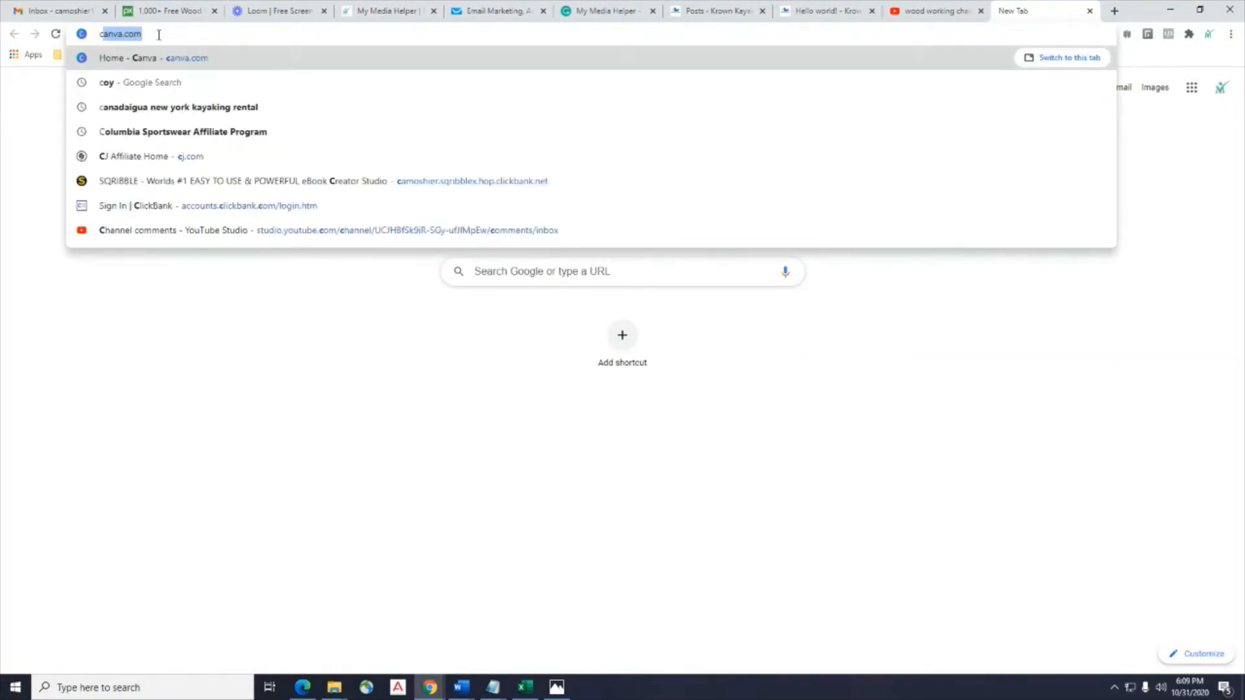
type("anva")
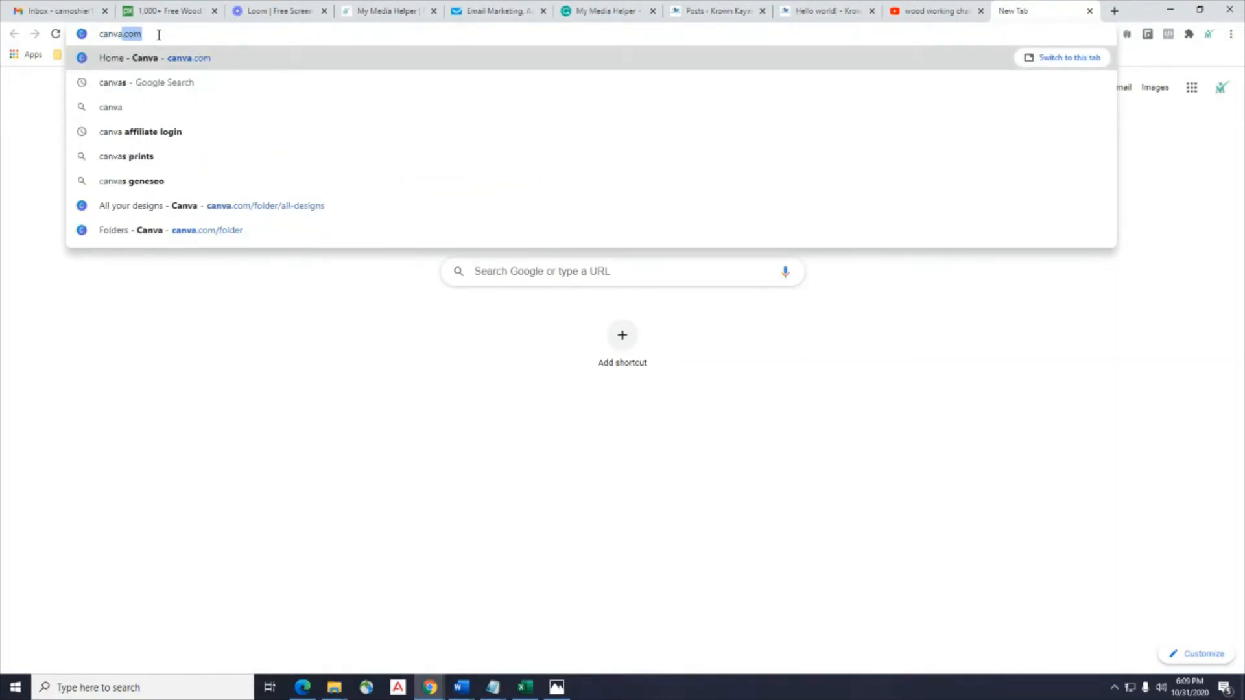
type(".com")
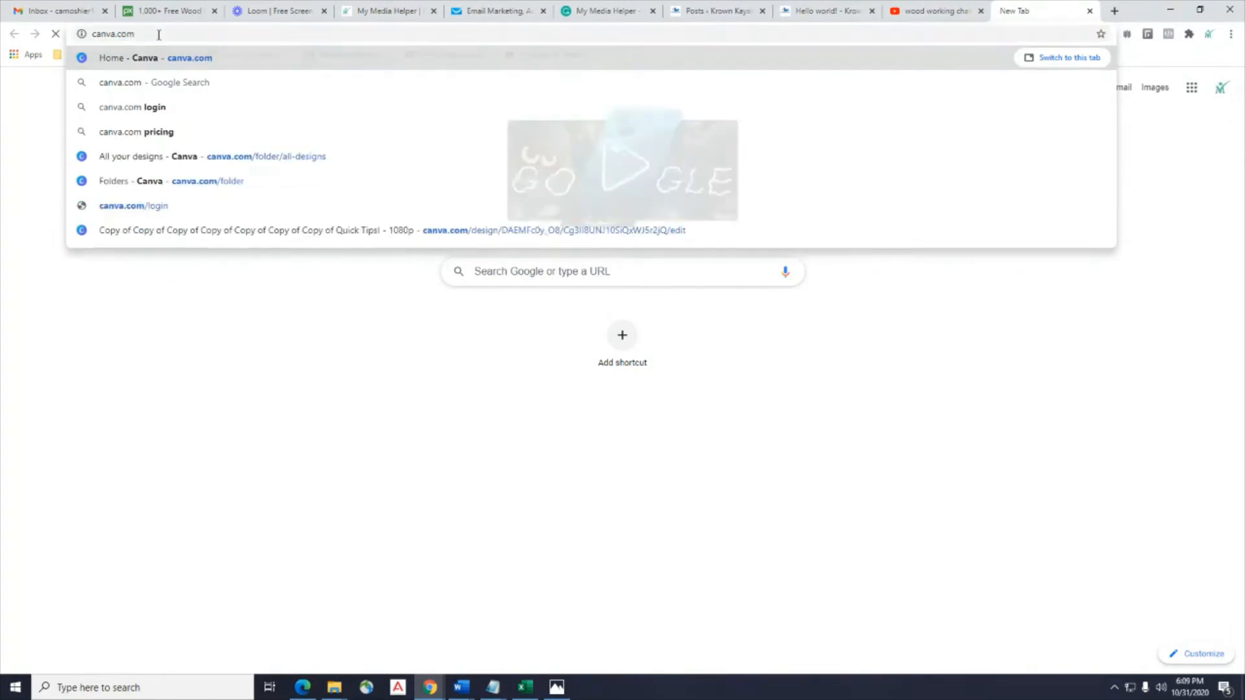
key("Return")
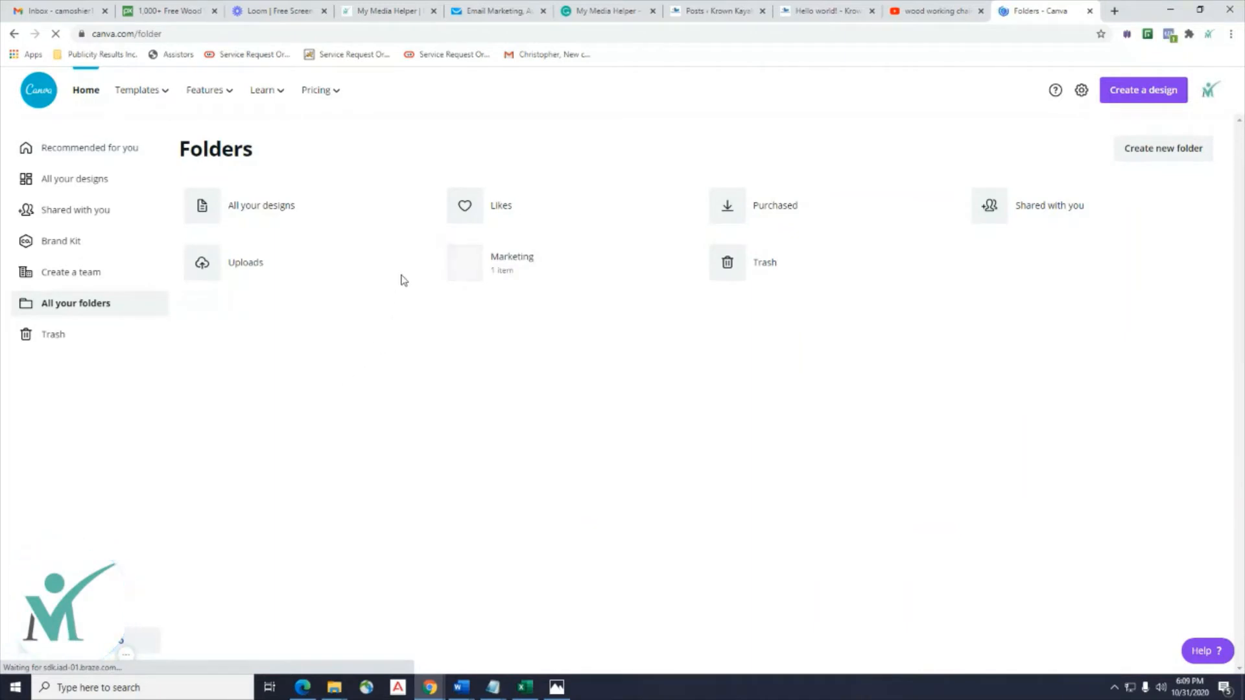
Start a new 1280 × 720 px YouTube Thumbnail design from Canva's Social Media templates.
left_click(83, 91)
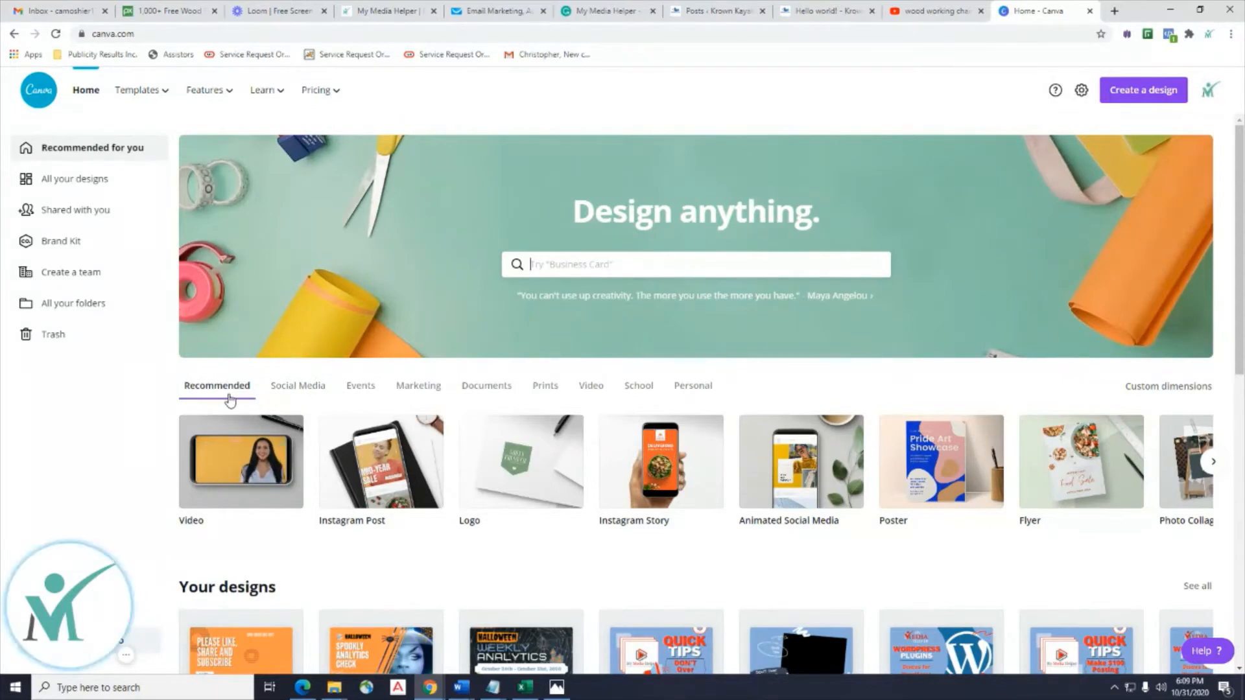
left_click(283, 390)
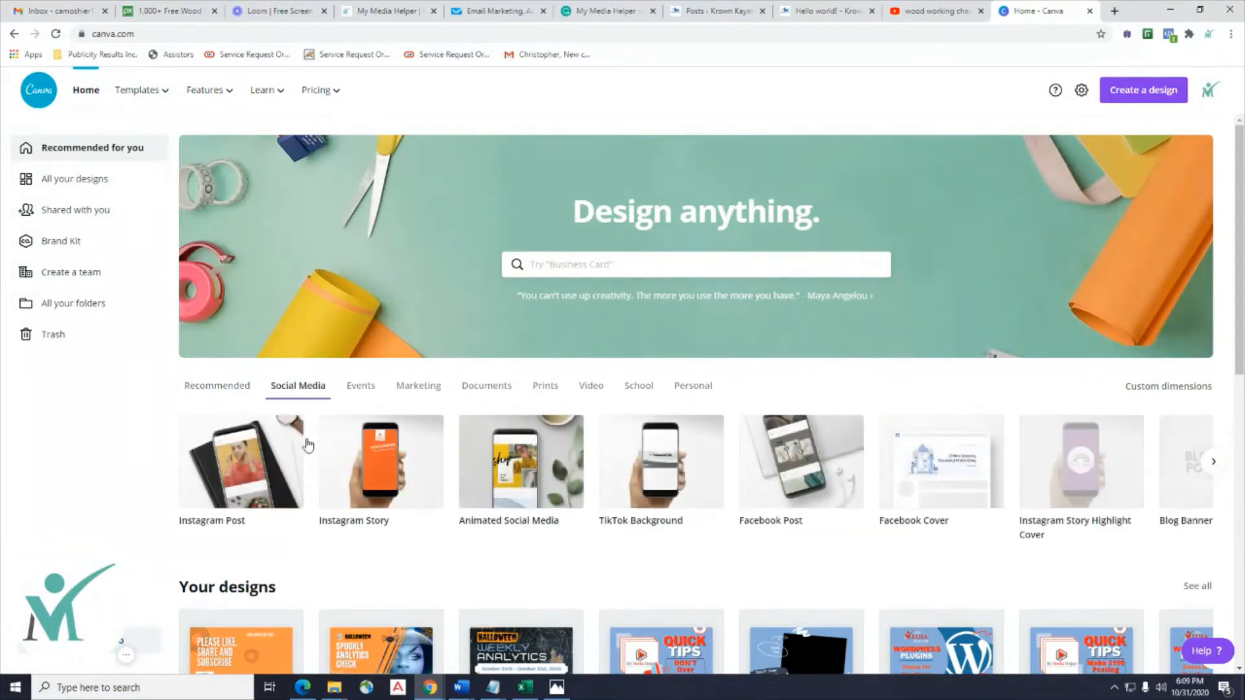
left_click(1214, 463)
left_click(1214, 463)
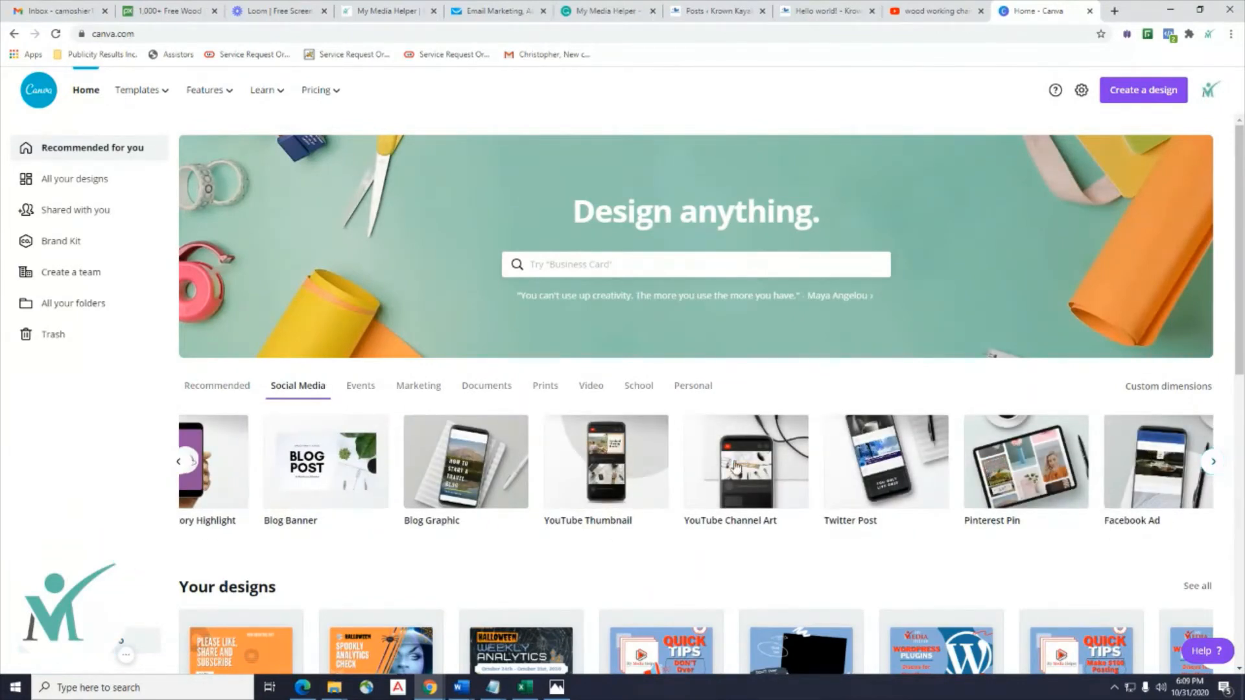
left_click(581, 548)
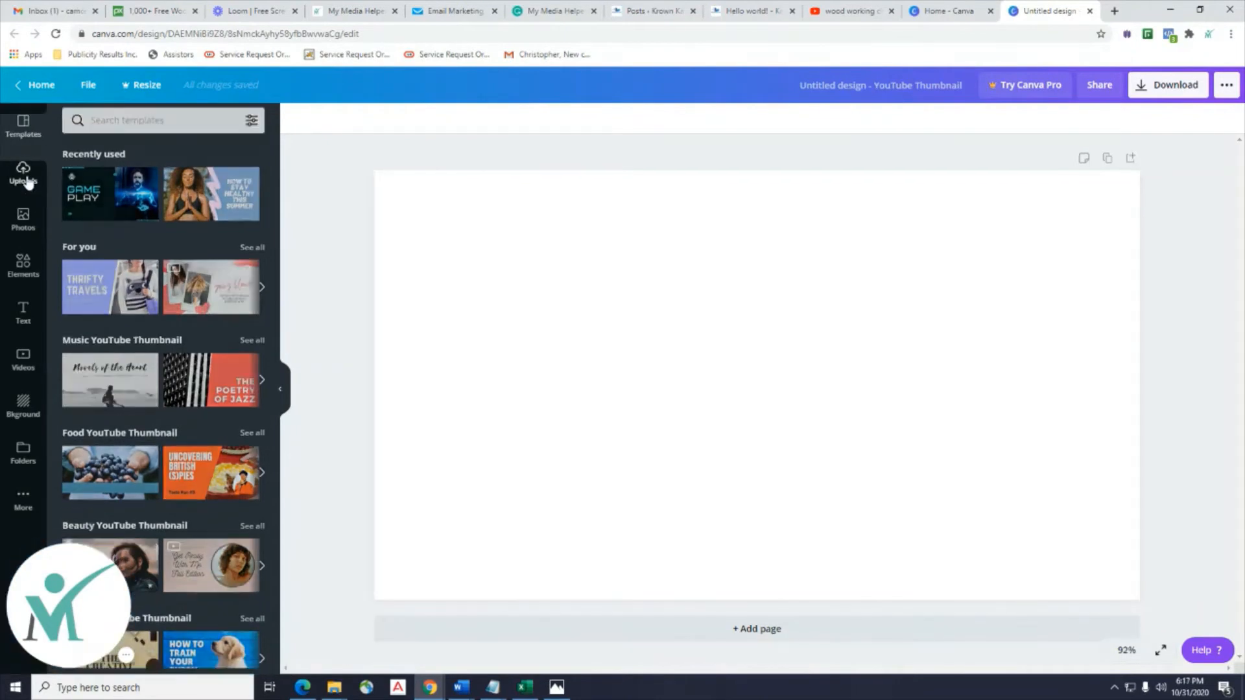
Upload the kayak_001 photo from the Desktop into Canva's uploads.
left_click(24, 172)
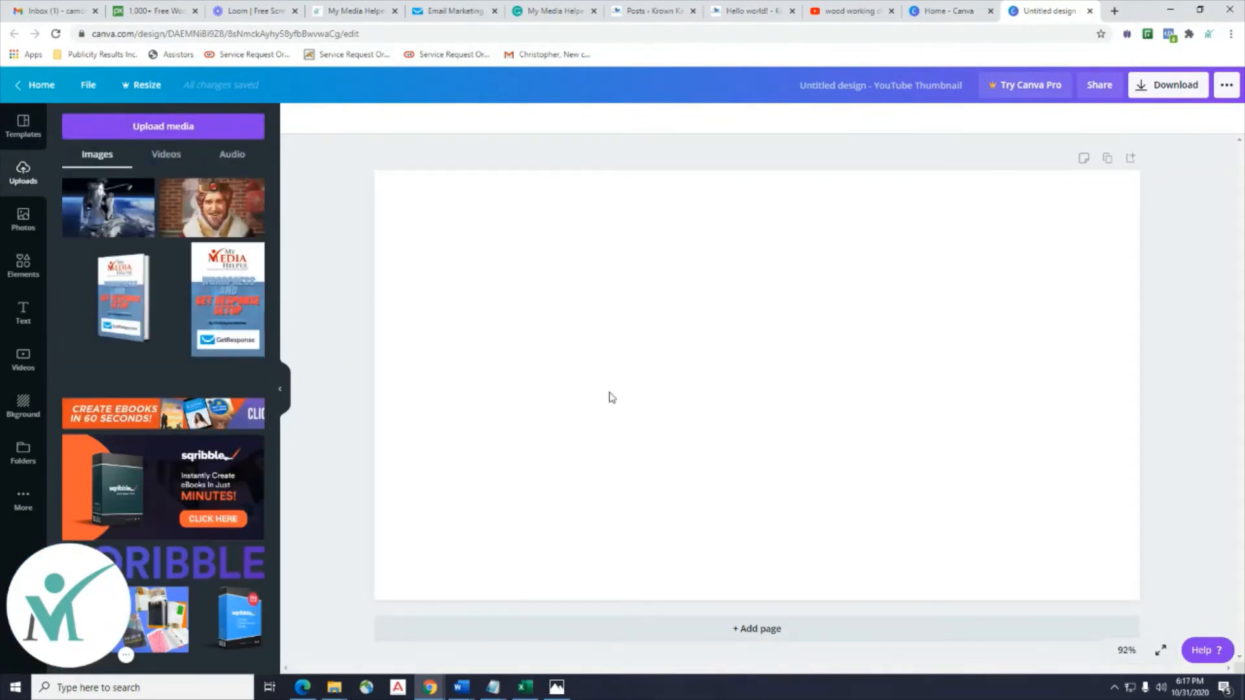
left_click(172, 125)
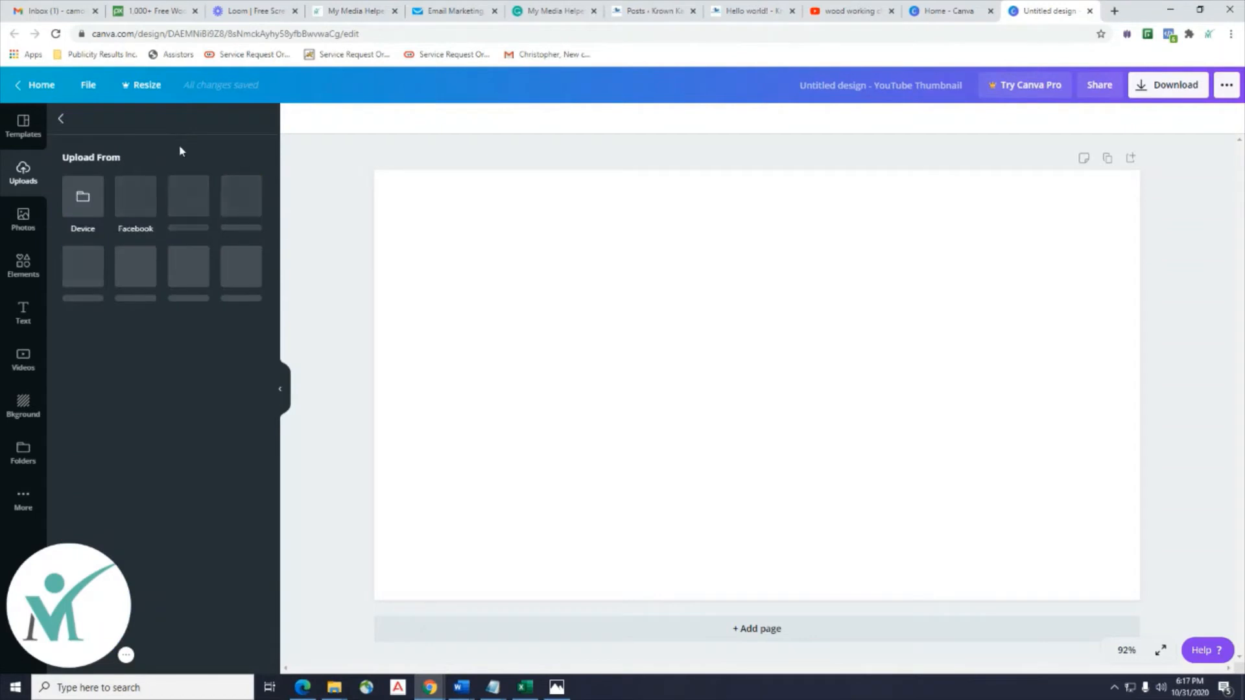
left_click(83, 214)
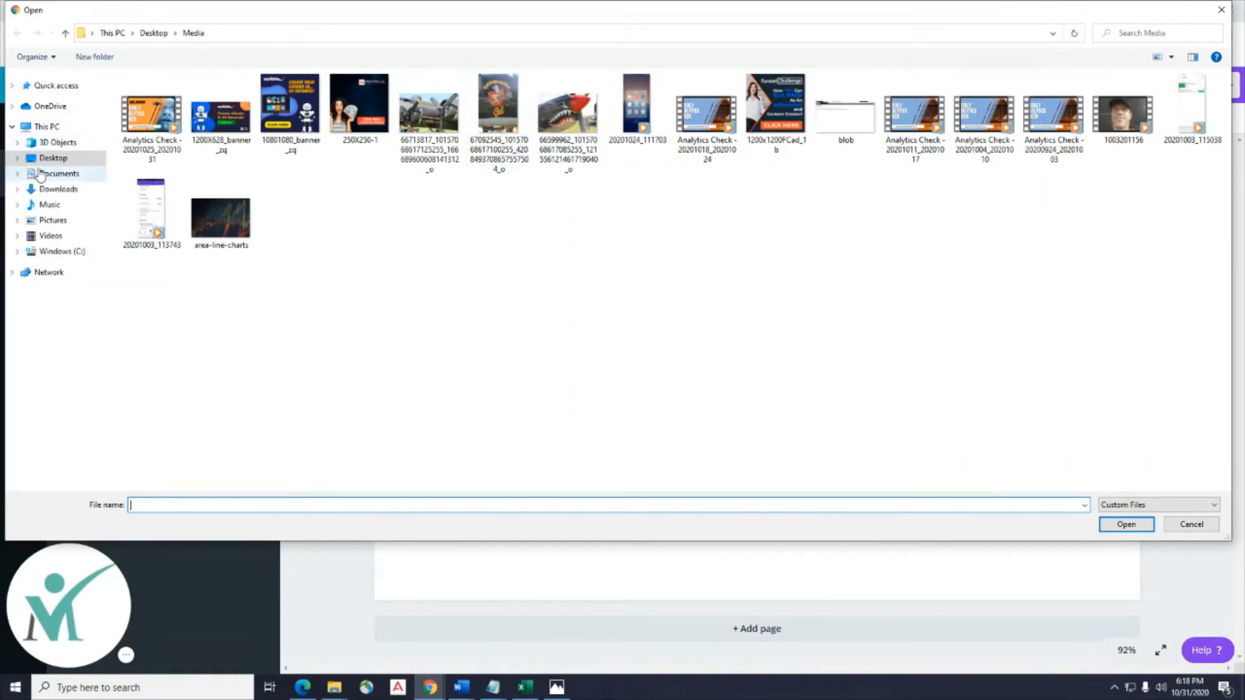
left_click(47, 160)
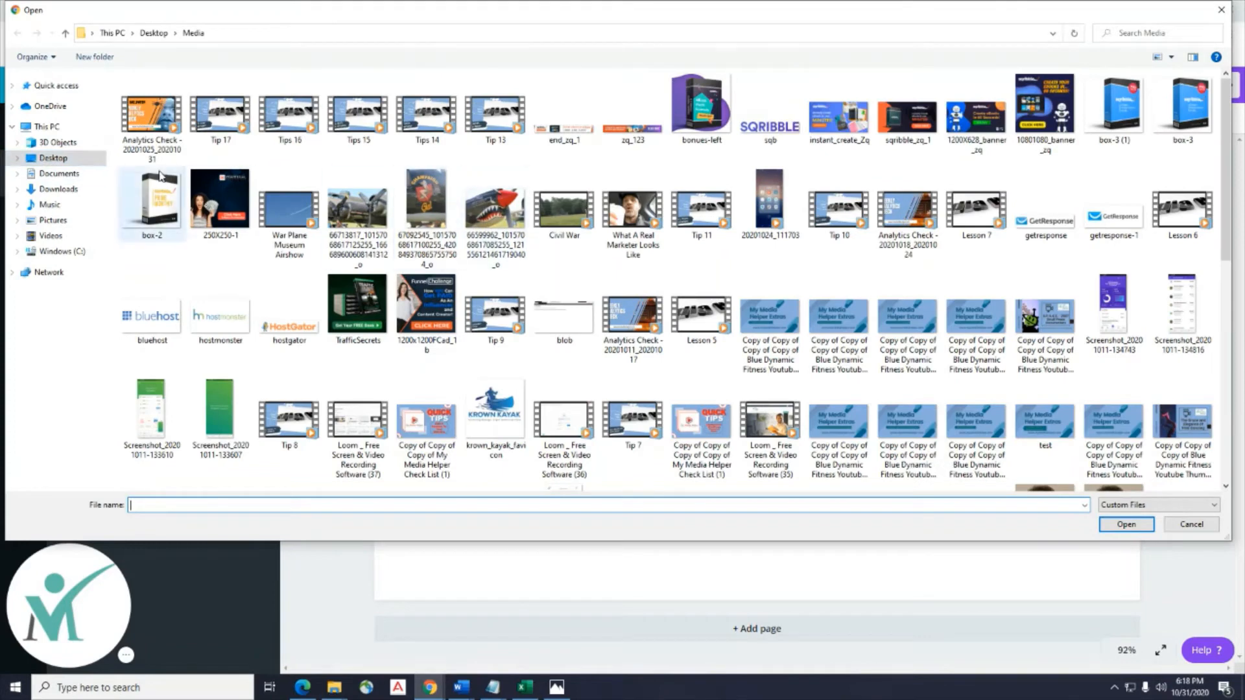
left_click(64, 162)
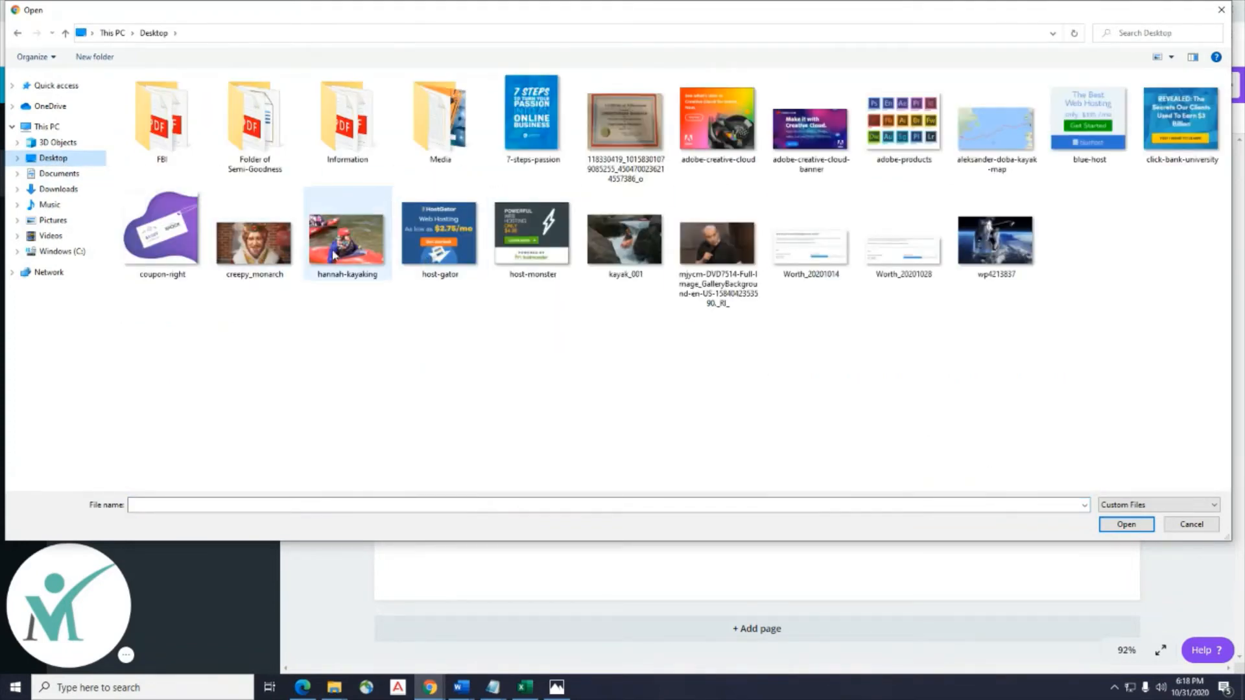
left_click(351, 263)
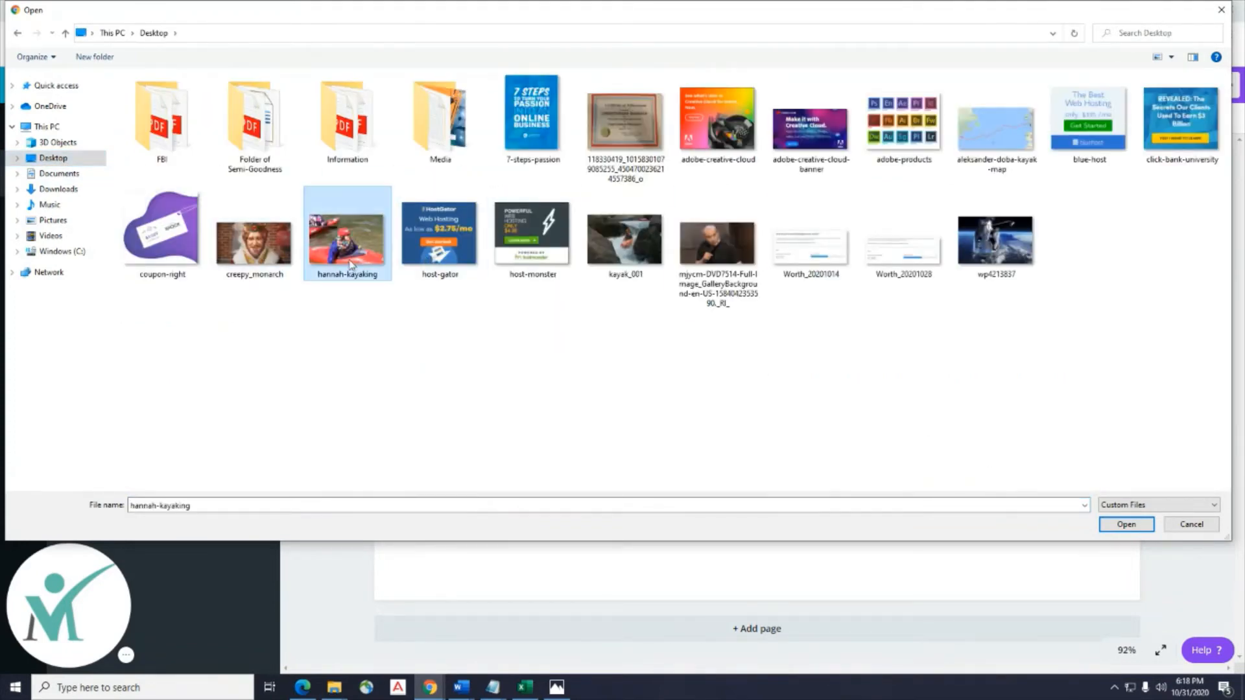
left_click(634, 259)
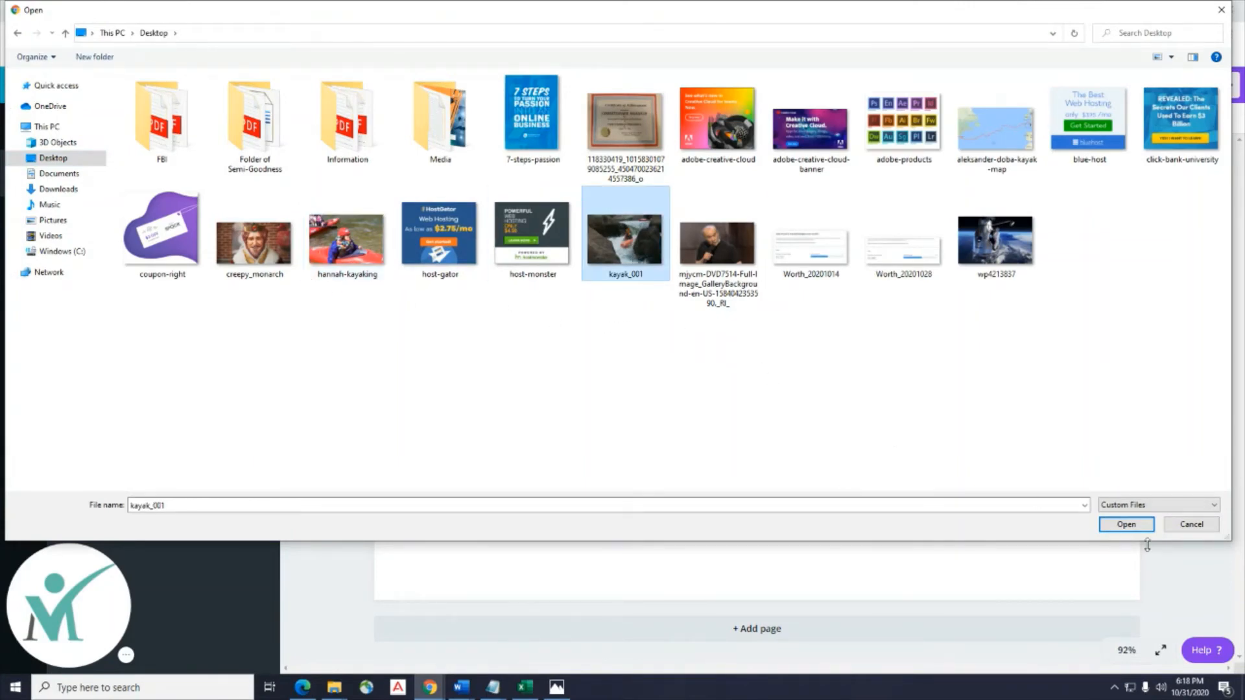
left_click(1126, 525)
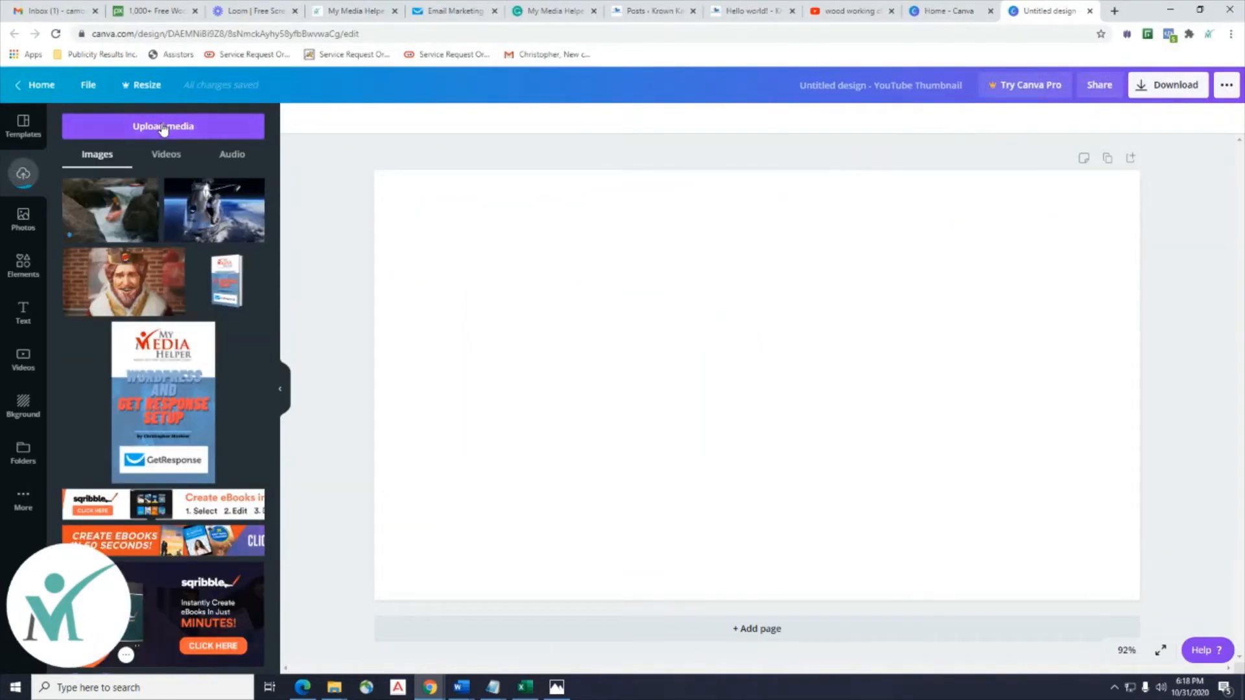
left_click(160, 127)
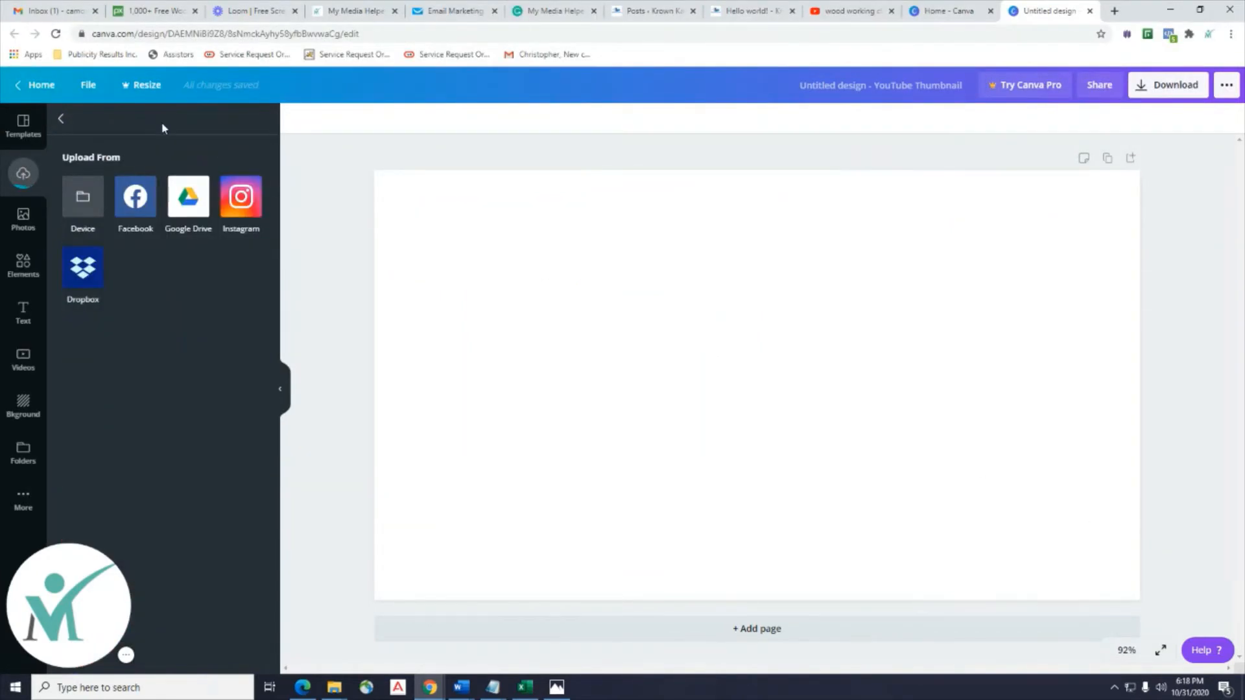
Upload action-16892_1920, kayaking-1122520_1920 and water-sports-5621249_1920 from the Downloads folder.
left_click(88, 203)
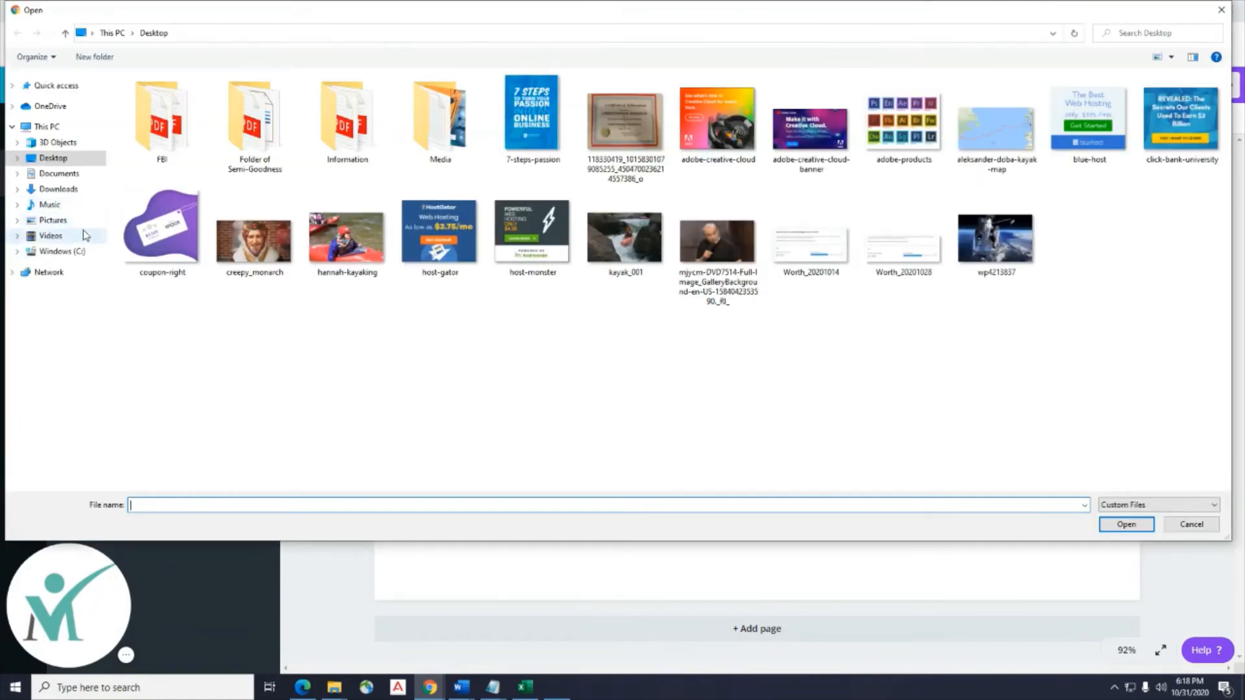
left_click(68, 192)
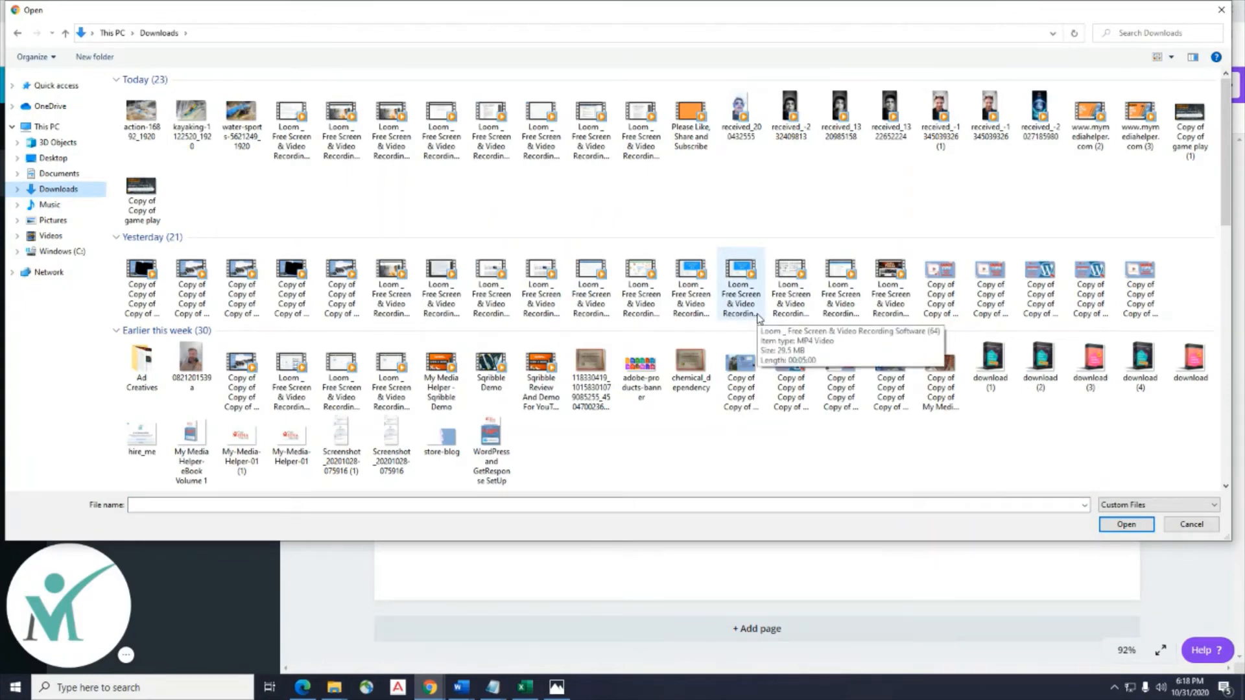
left_click(142, 112)
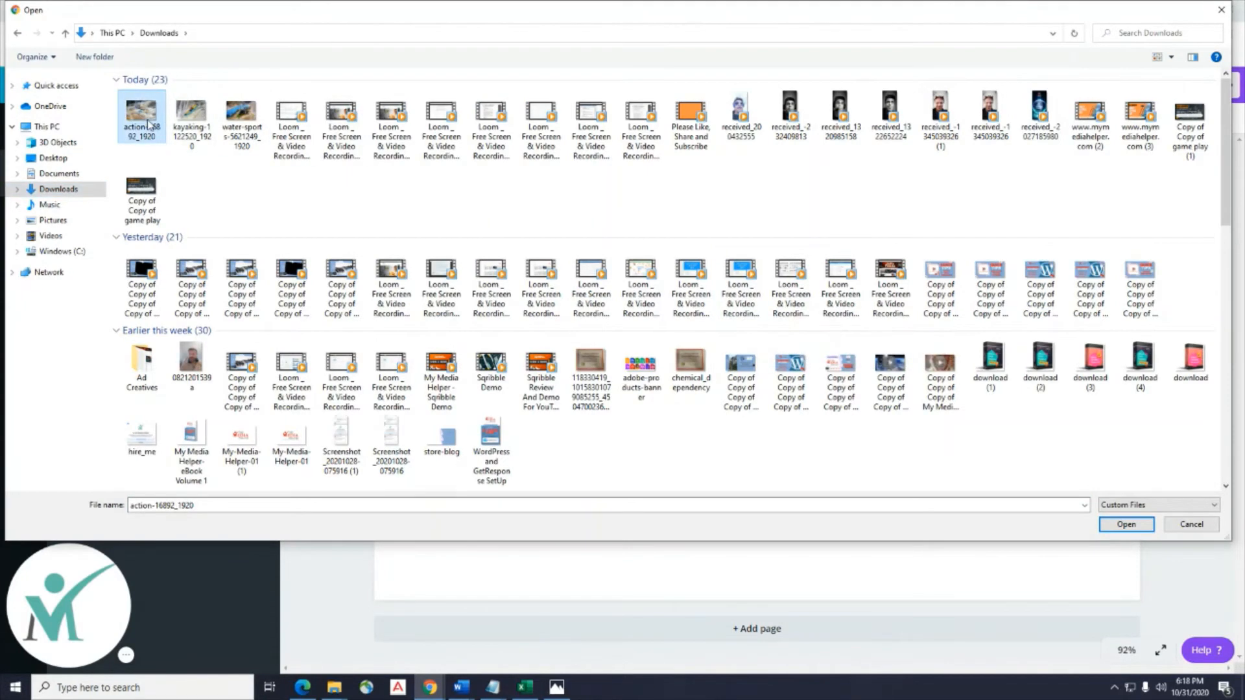
left_click(192, 117, "ctrl")
left_click(240, 122, "ctrl")
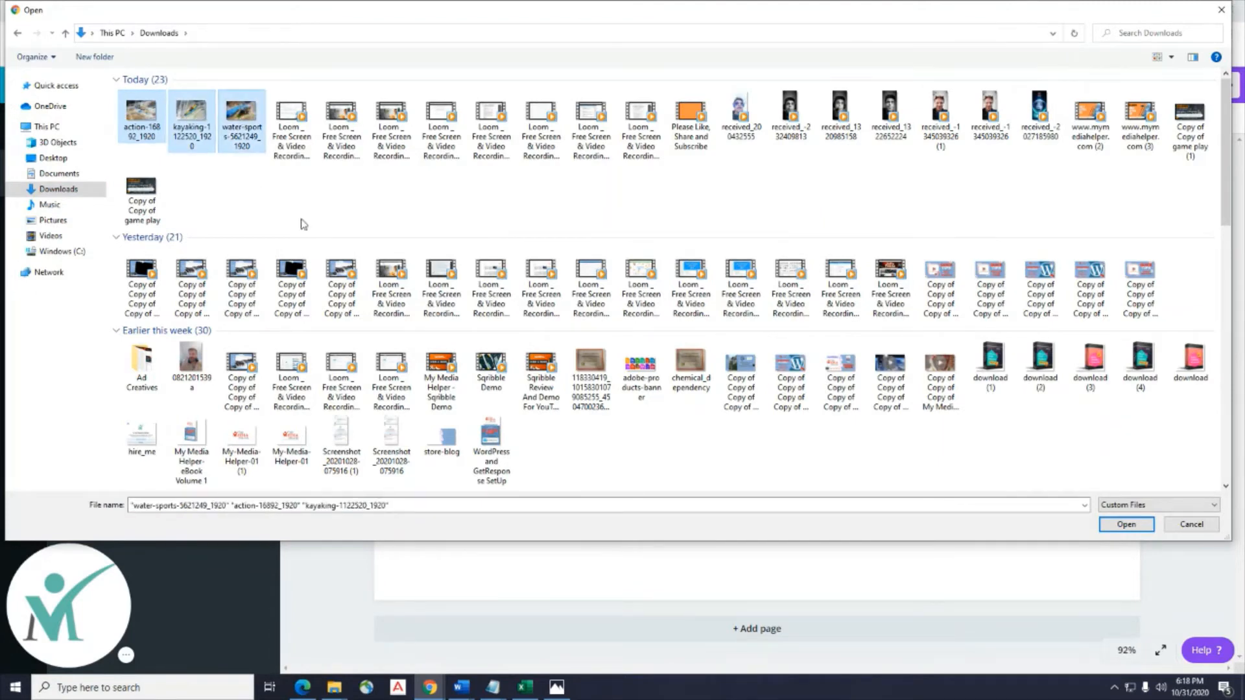
left_click(1145, 530)
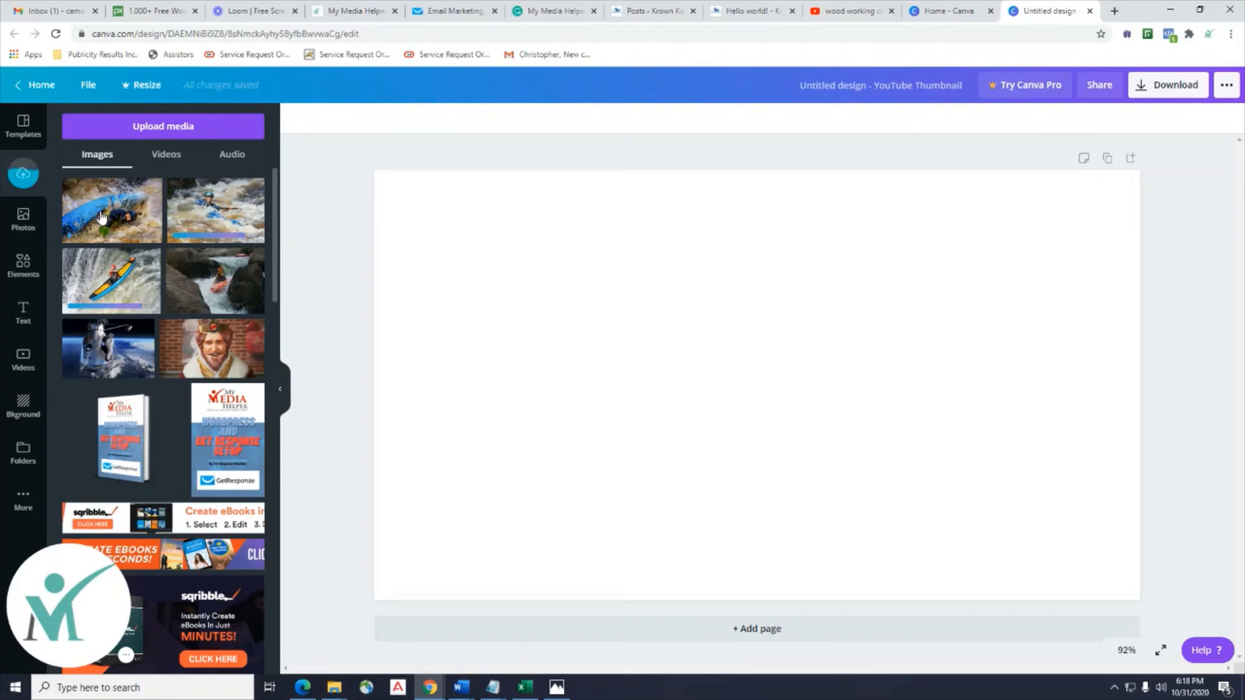
Place the capsized blue-kayak whitewater photo from Uploads onto the blank thumbnail page.
left_click_drag(102, 217, 394, 256)
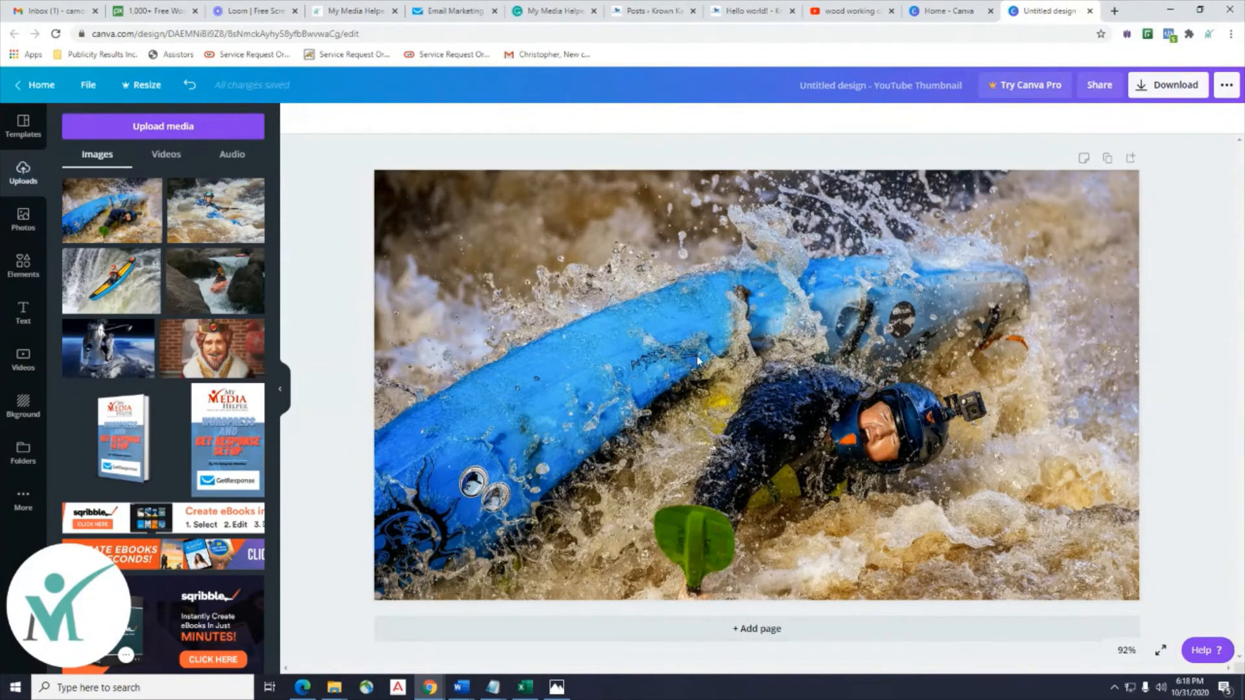
Search Canva's Elements library for 'video' to list play-button graphics.
left_click(24, 266)
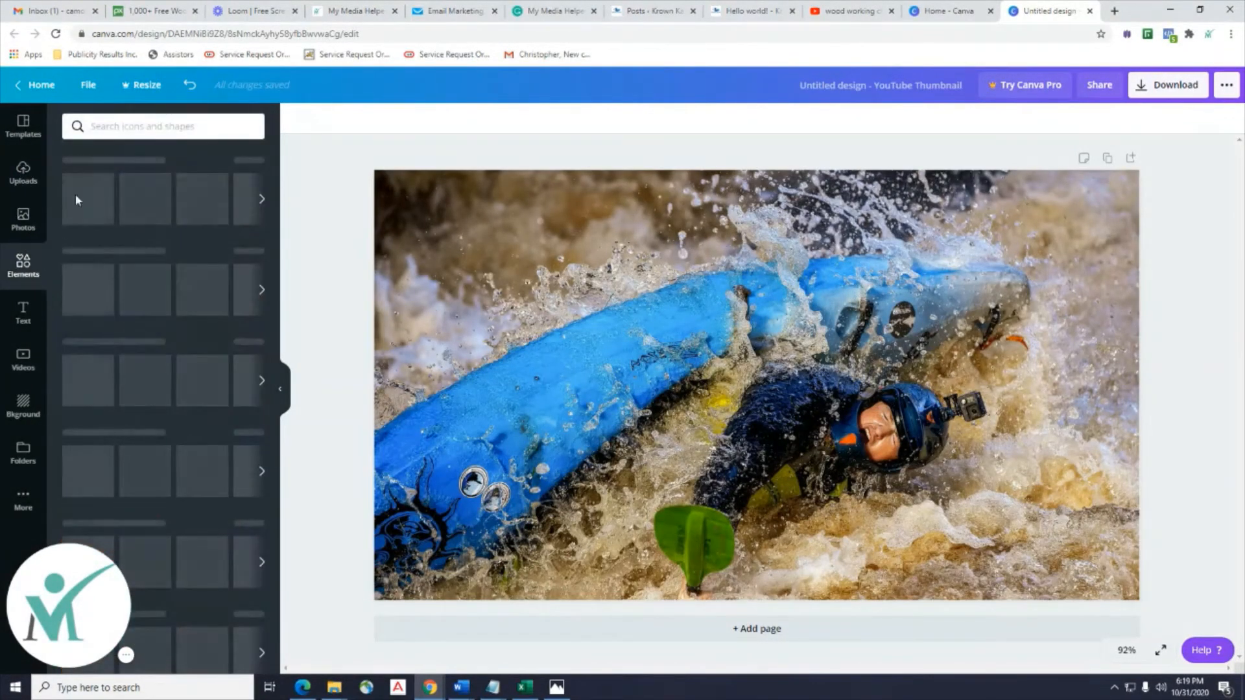
left_click(108, 126)
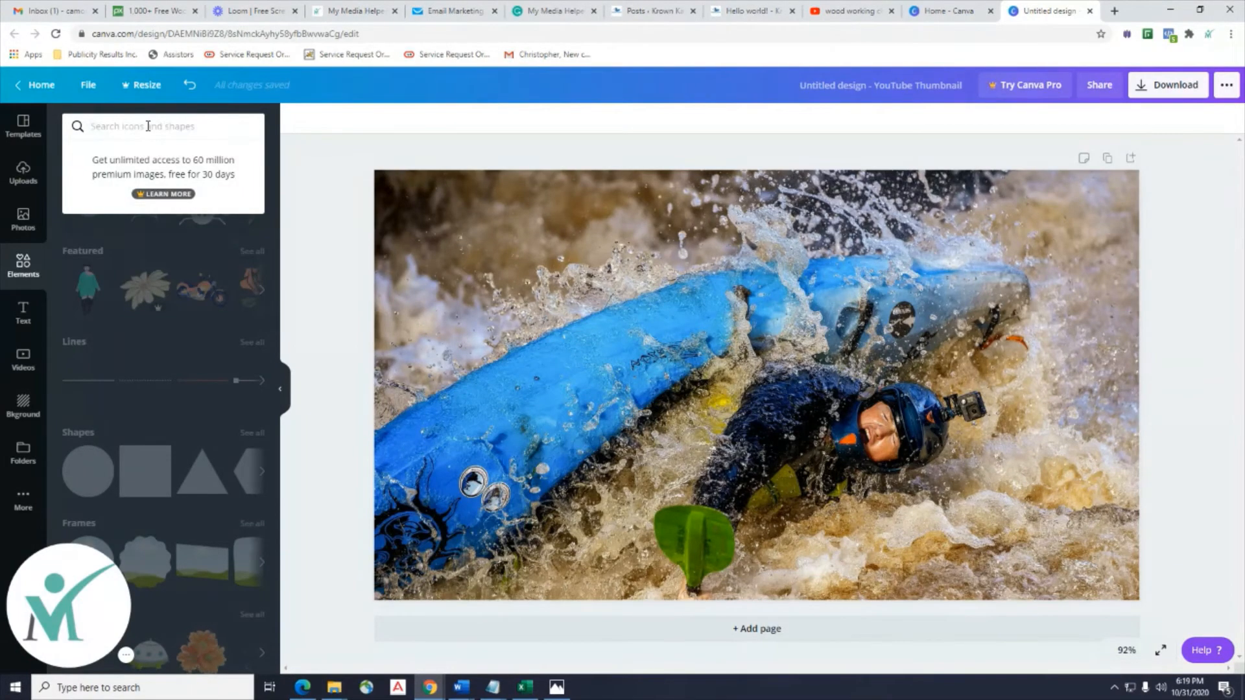
type("video")
key("Return")
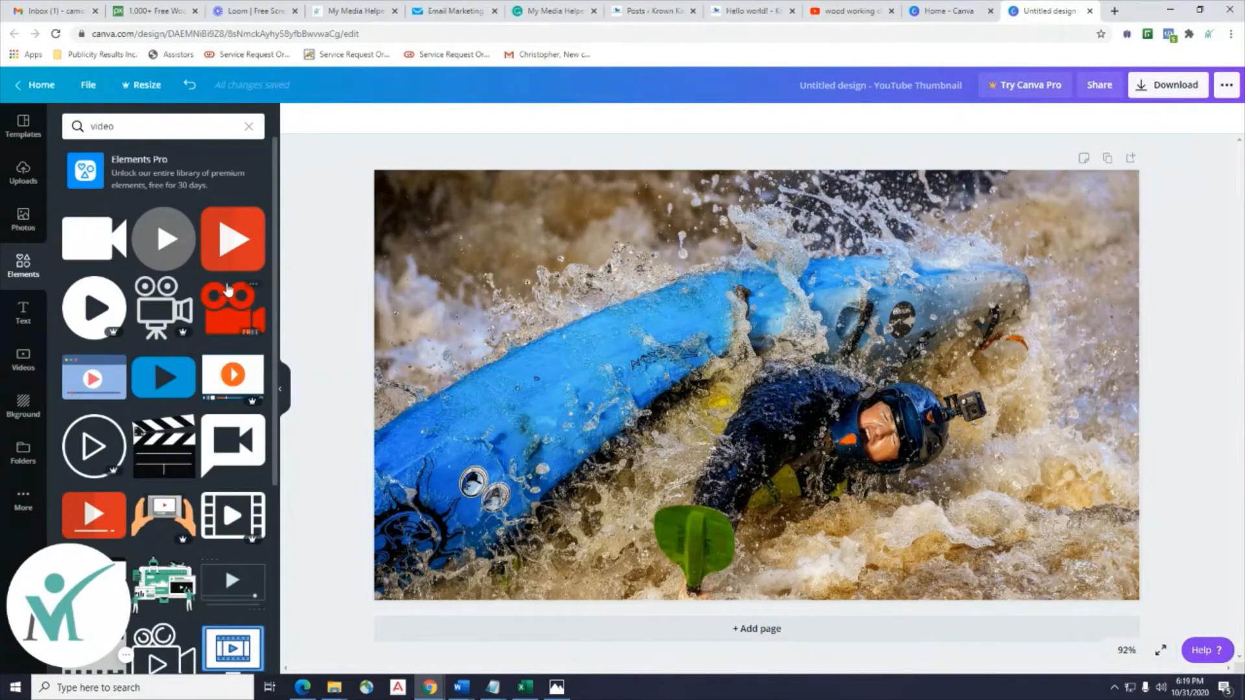
Add the grey play-button graphic, enlarge it, and centre it over the kayak photo.
left_click_drag(164, 248, 712, 334)
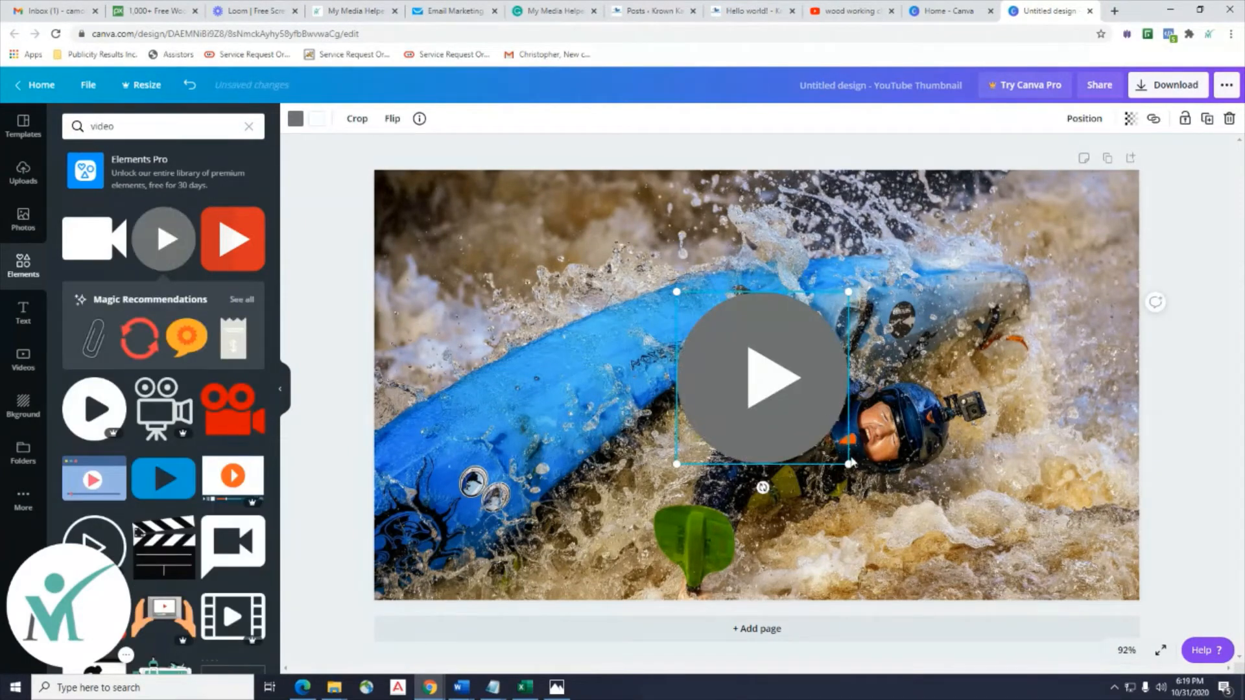
left_click_drag(849, 464, 966, 582)
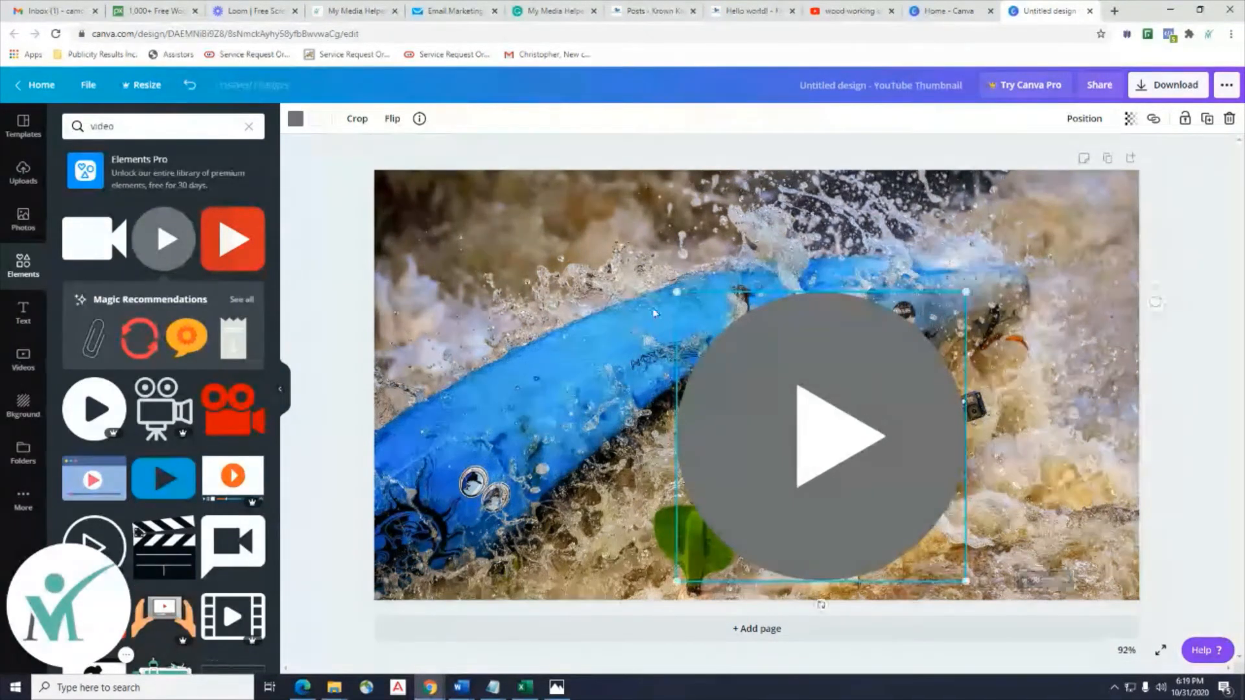
left_click_drag(837, 454, 777, 403)
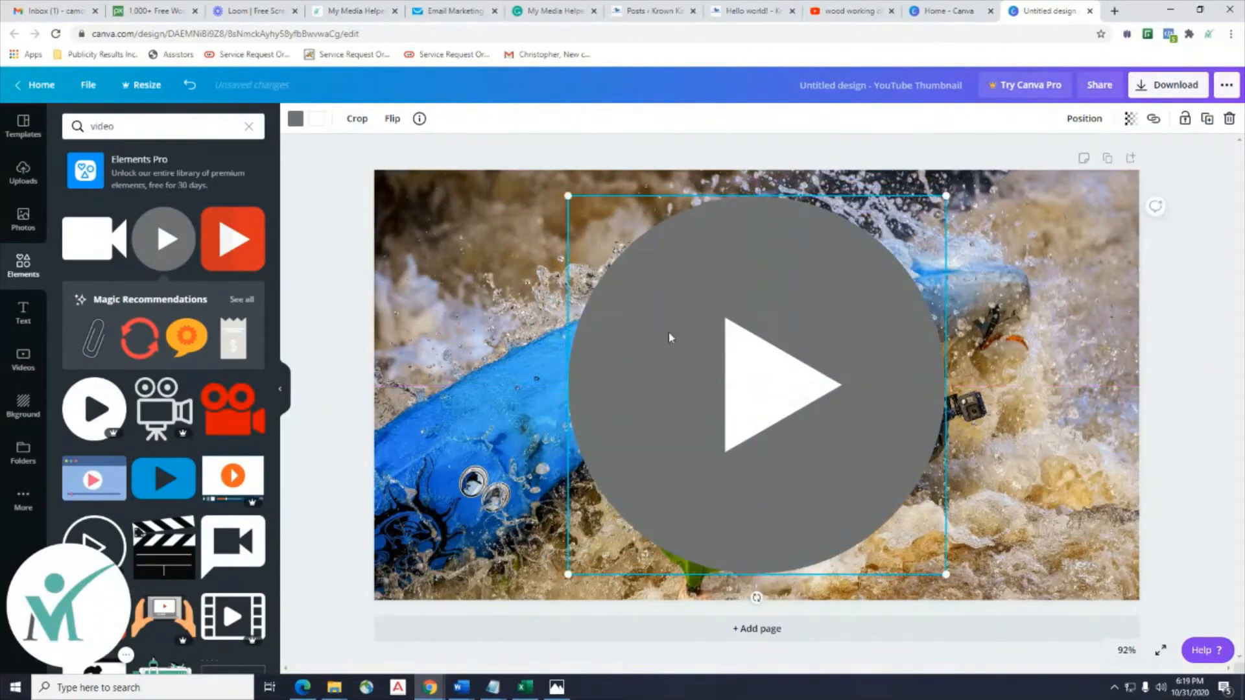
Set the play button's transparency to 60 so the kayaker shows through, then deselect it.
left_click(1129, 127)
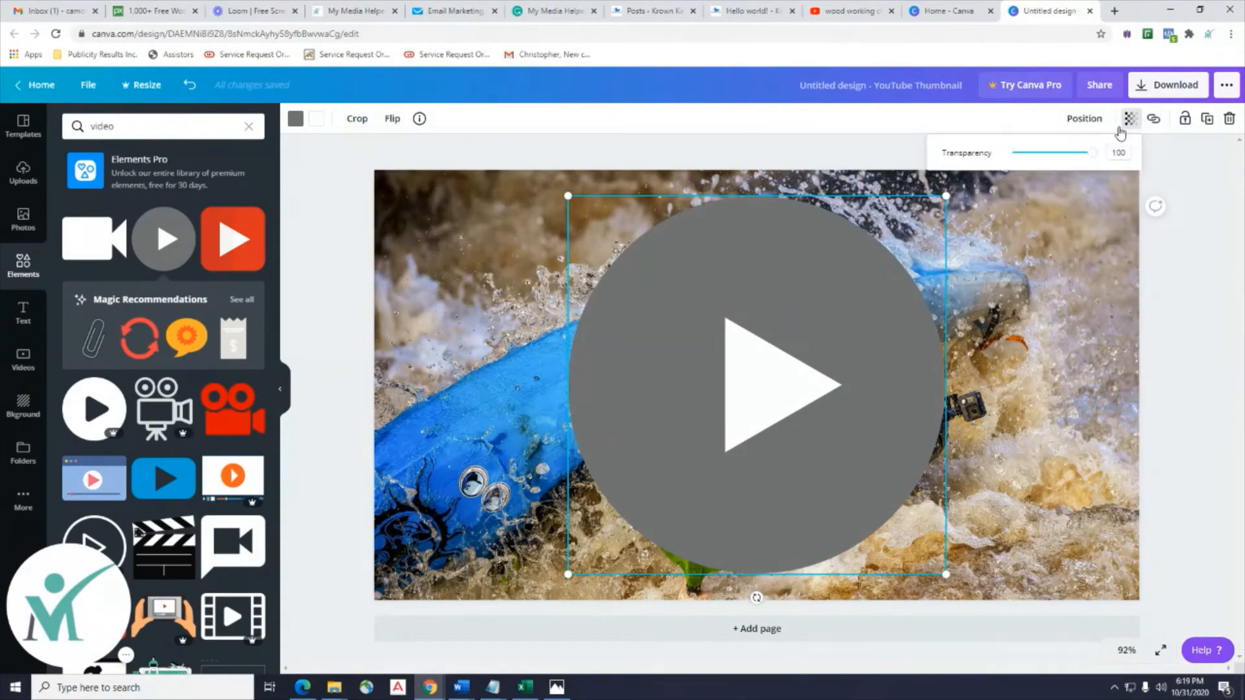
left_click_drag(1098, 157, 1077, 160)
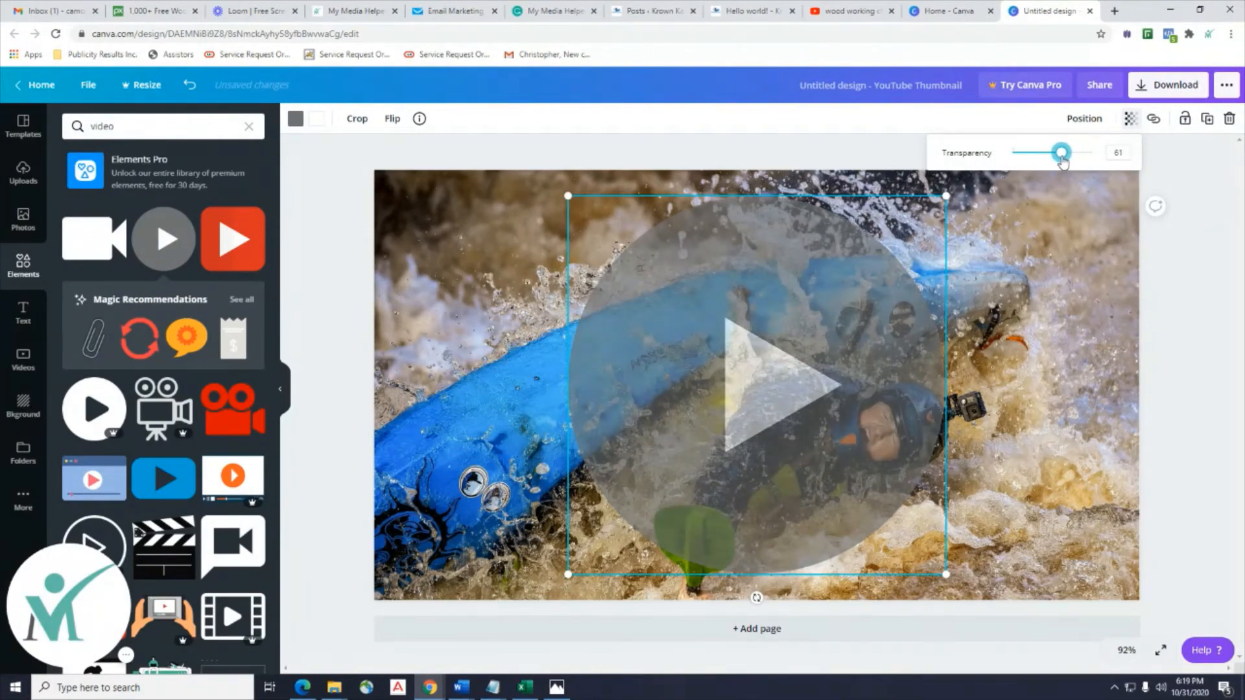
left_click(1231, 368)
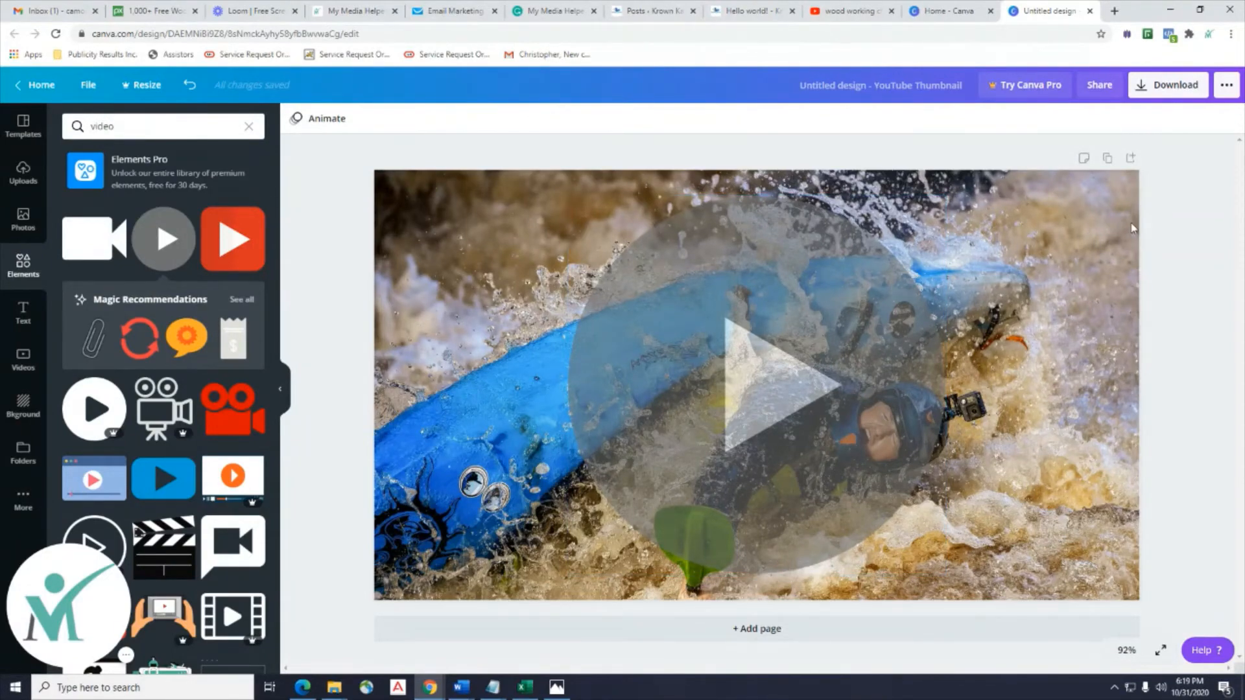
Download the thumbnail as Untitled design.png, dismiss the Canva Pro popup, and return to GetResponse.
left_click(1163, 96)
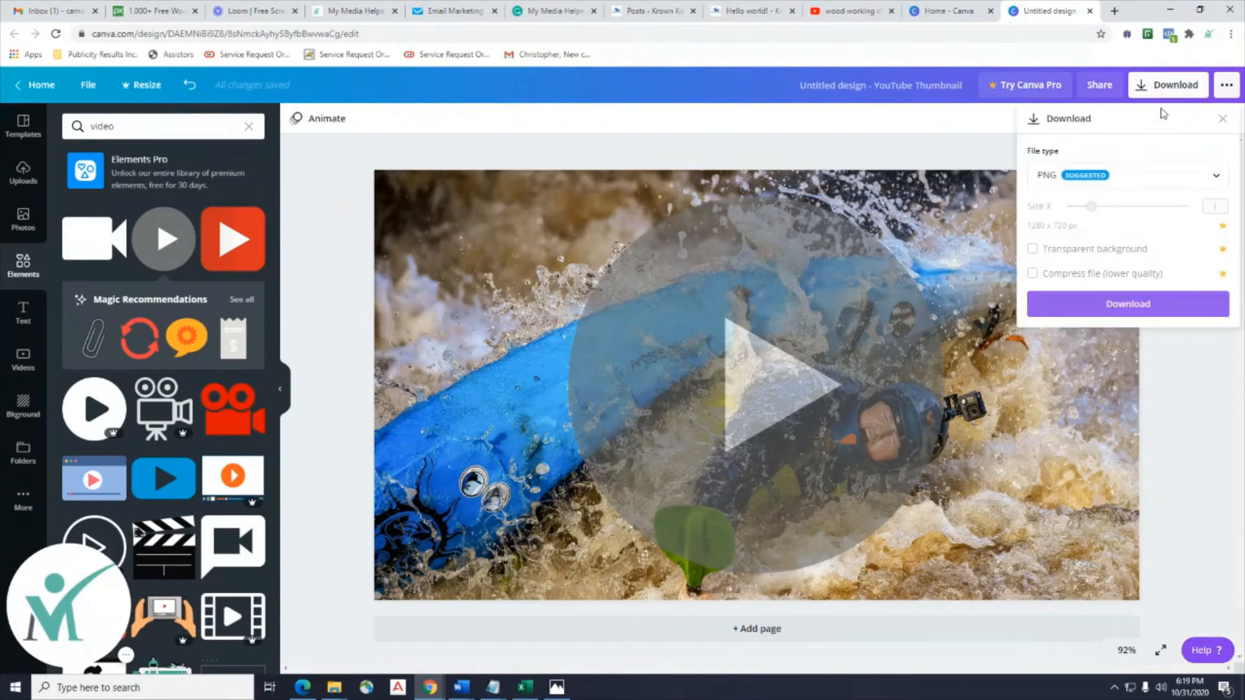
left_click(1129, 305)
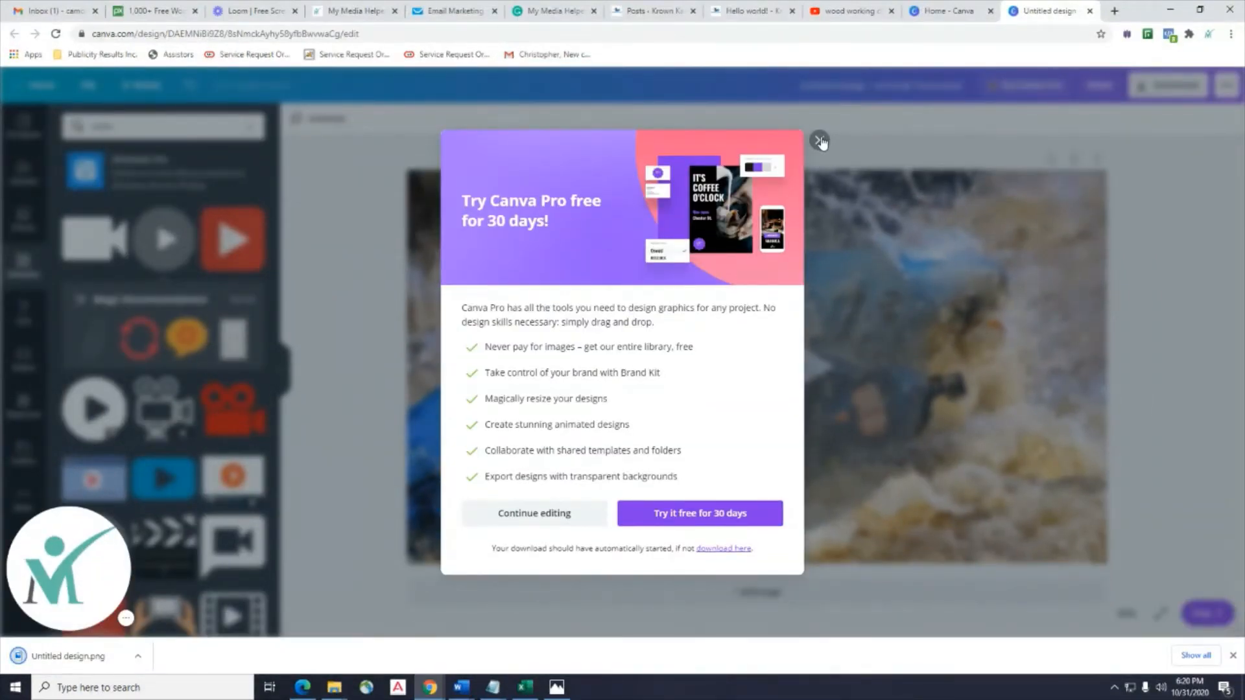
left_click(820, 140)
left_click(441, 12)
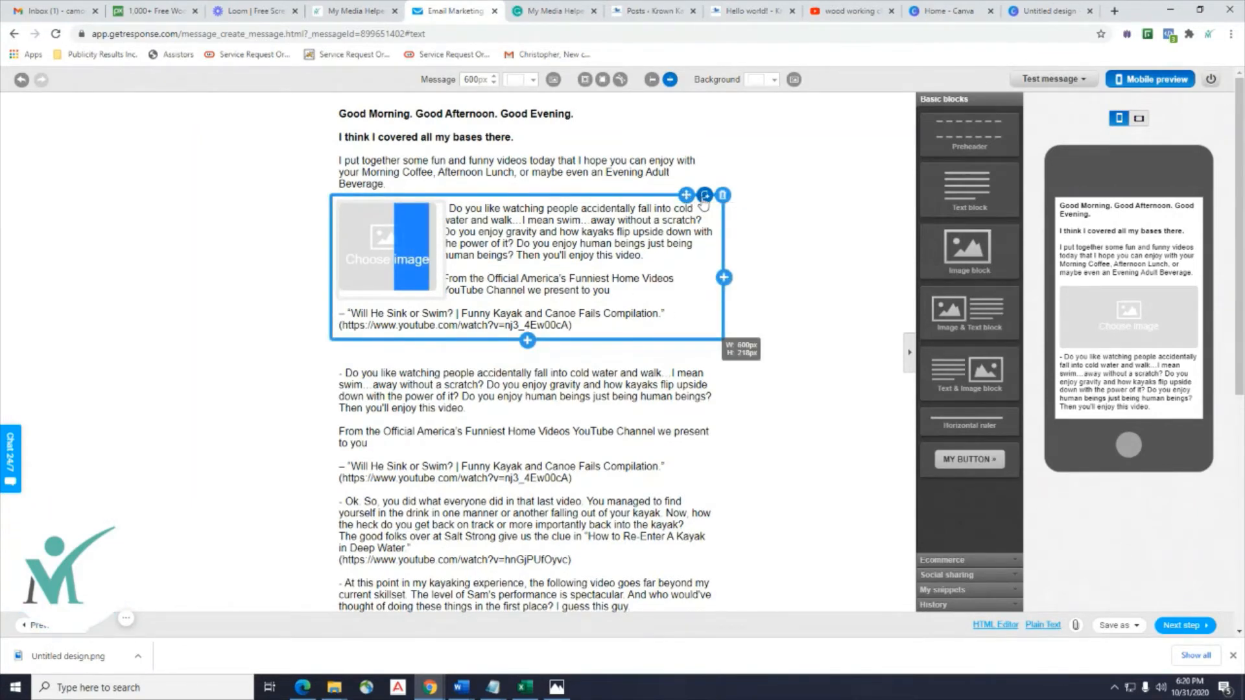
Edit the first image & text block and open Files and images for its empty placeholder.
double_click(415, 255)
left_click(415, 254)
double_click(389, 247)
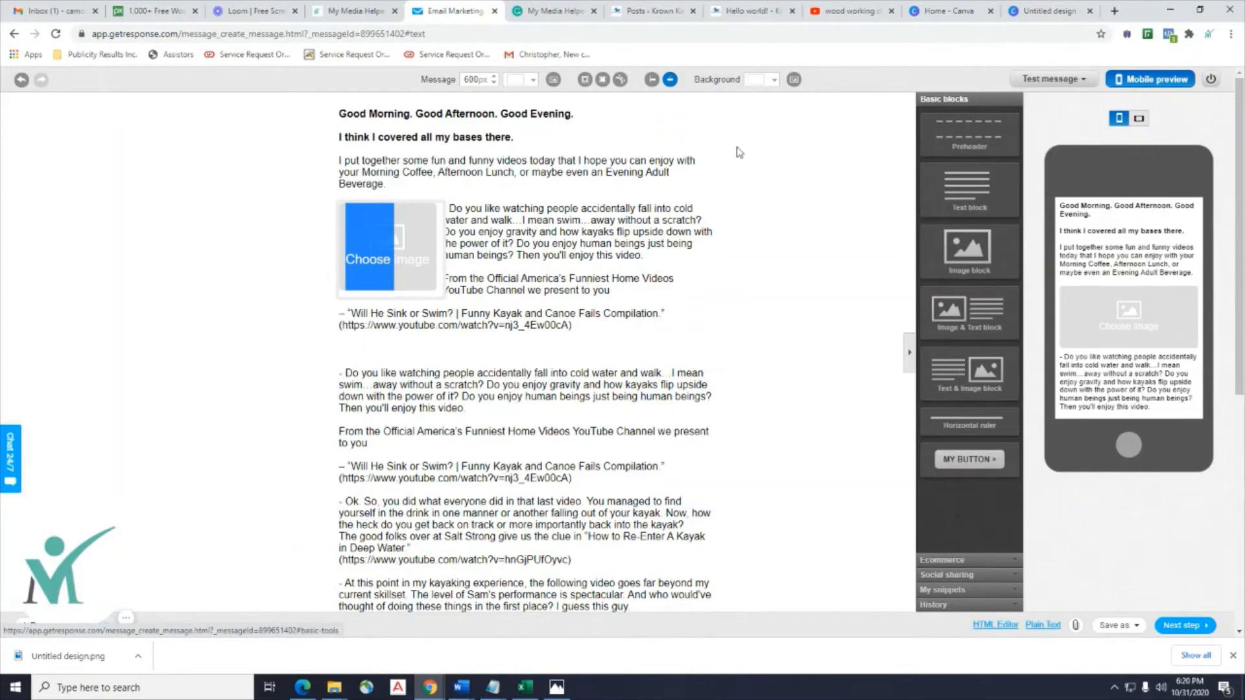
left_click(537, 227)
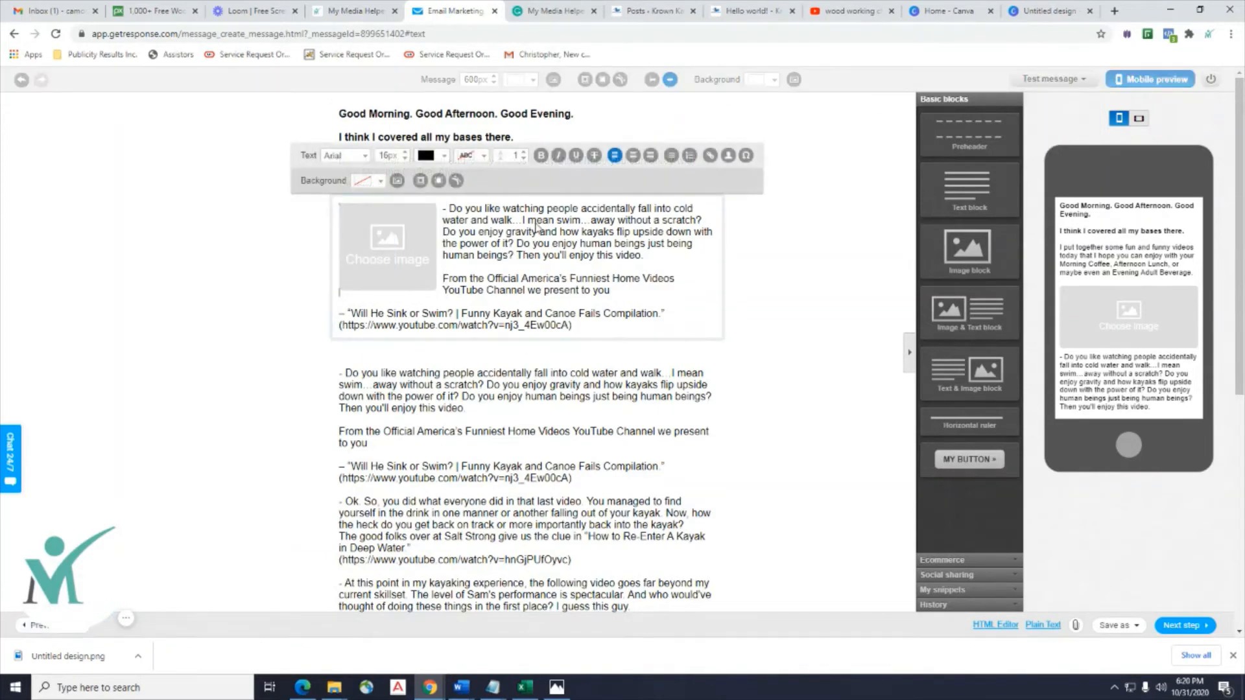
left_click(394, 185)
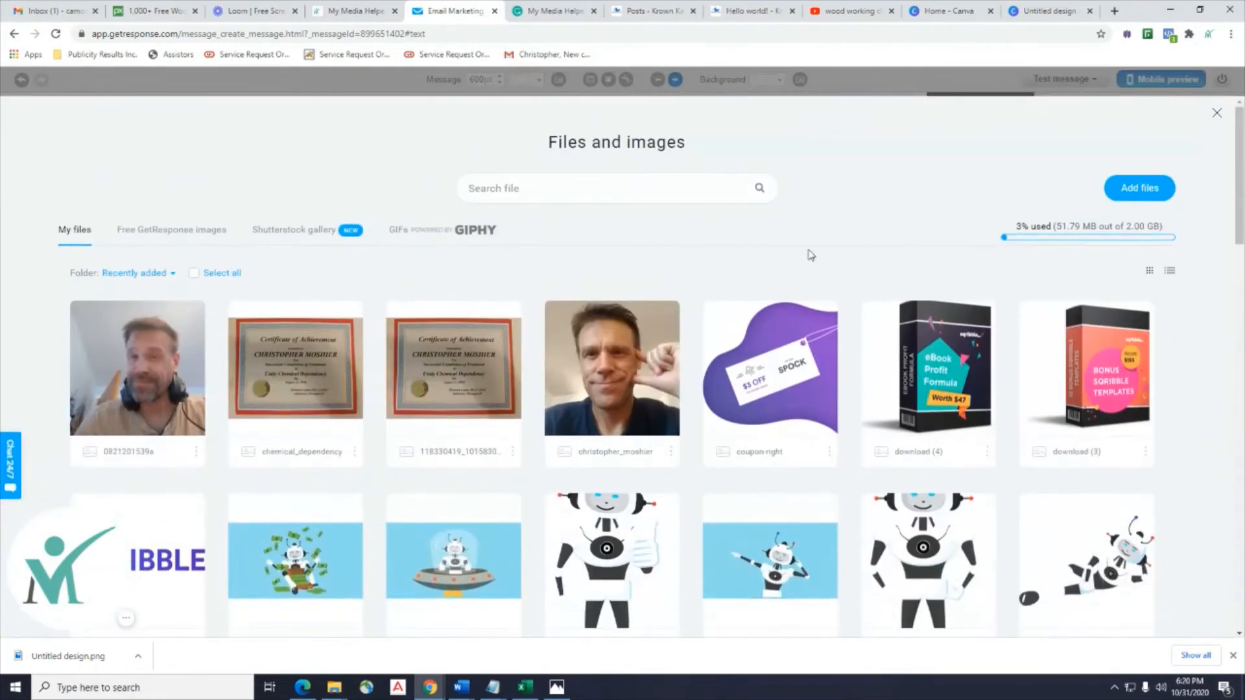
Start a new file upload and browse to the Untitled design image in Downloads.
left_click(1140, 188)
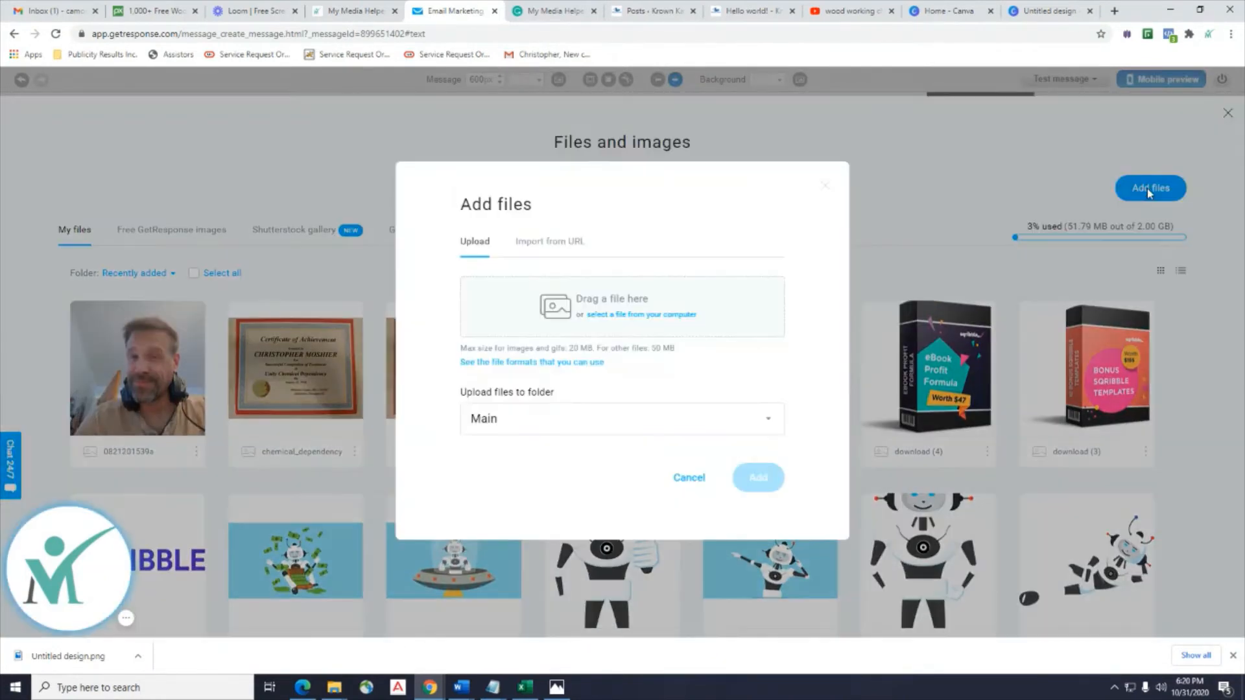
left_click(617, 317)
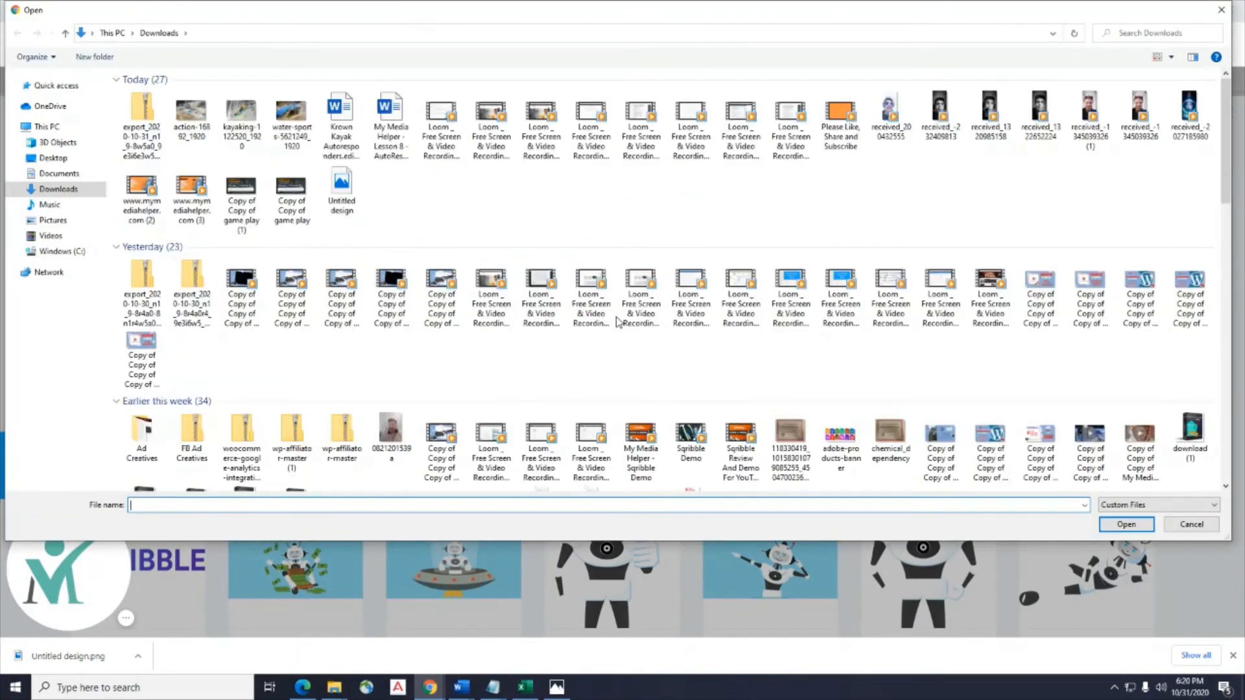
left_click(68, 193)
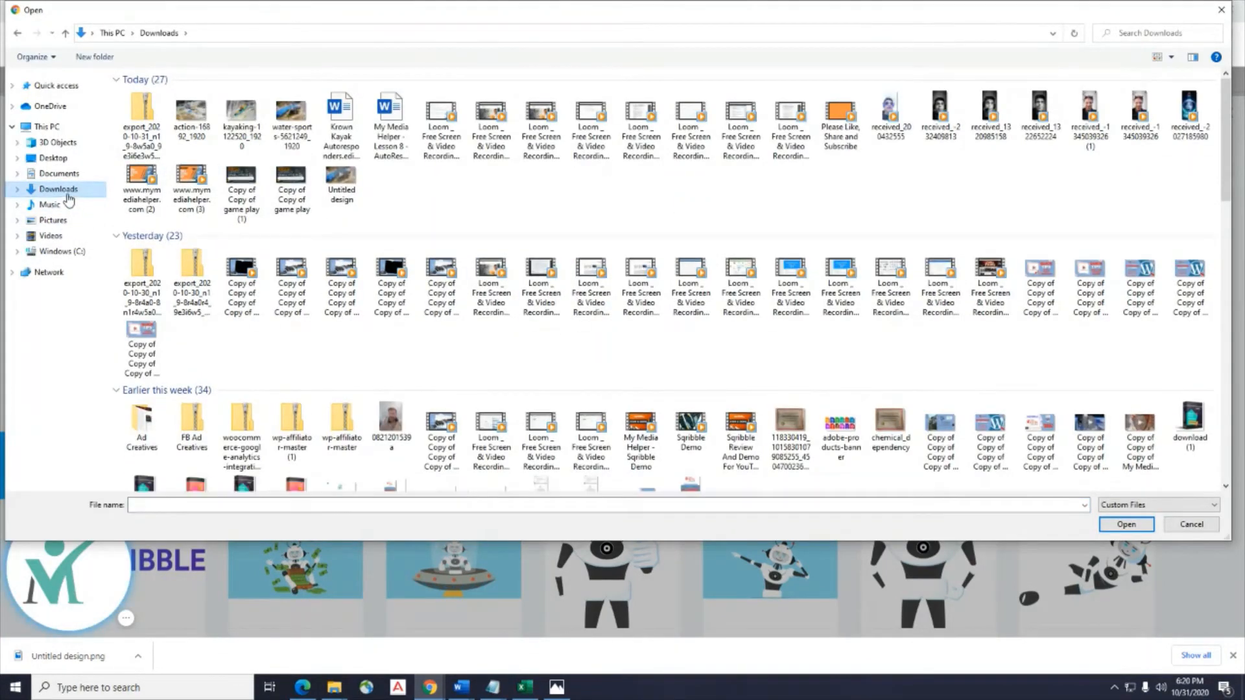
double_click(347, 194)
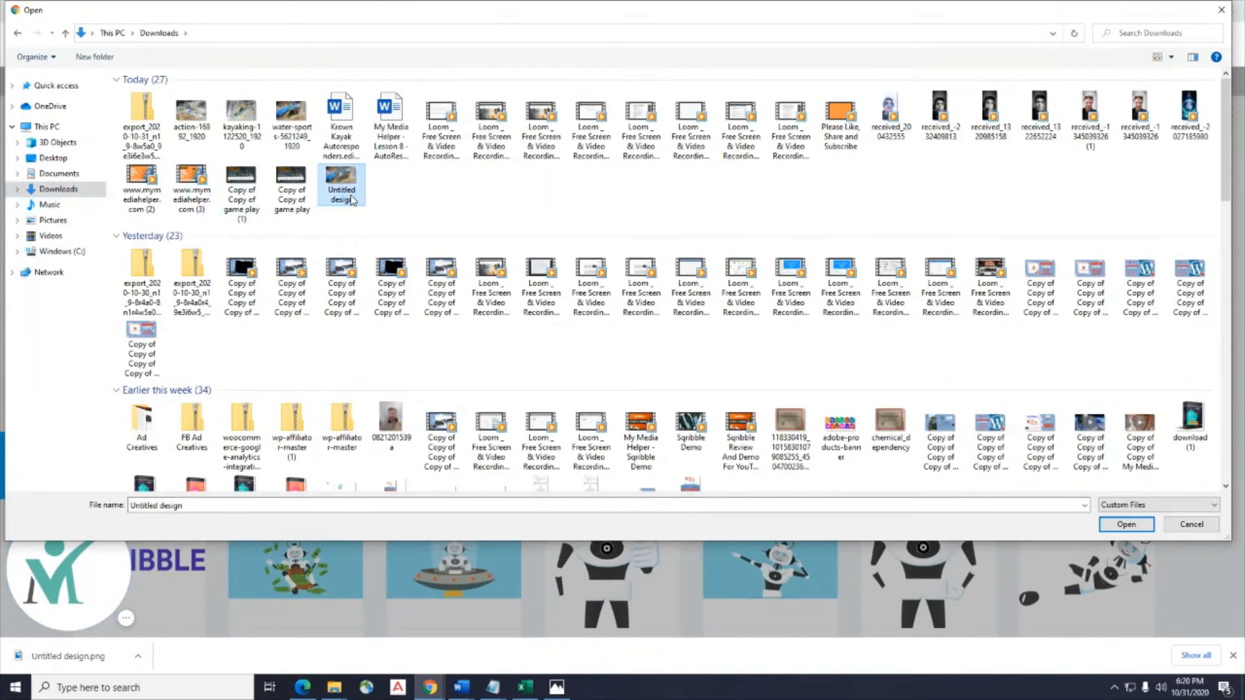
Rename Untitled design to kayak_video_001 and choose it for upload.
right_click(351, 200)
left_click(424, 507)
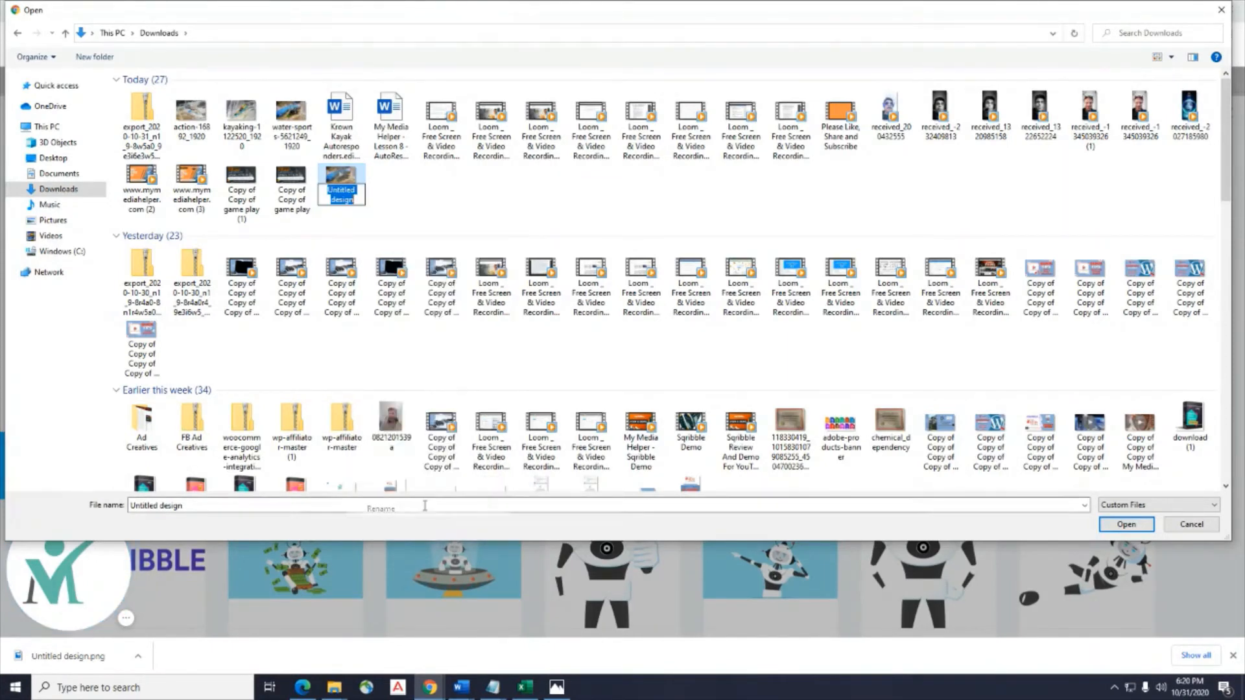
type("ka")
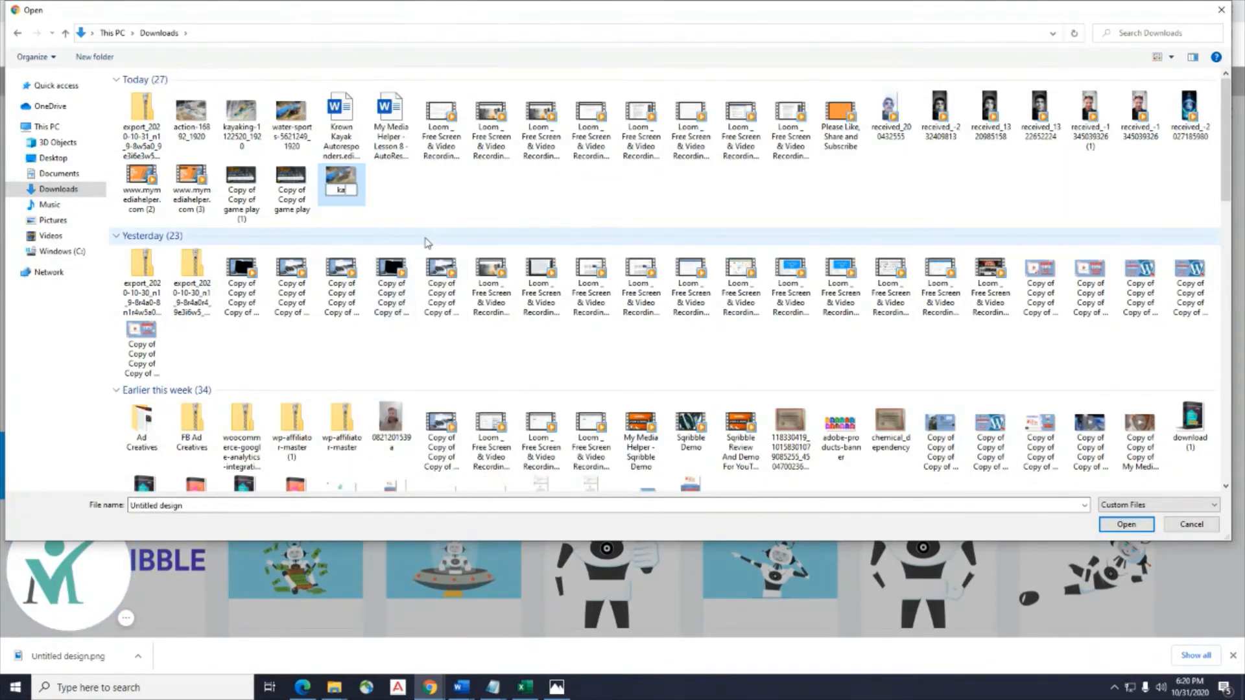
type("yak_video")
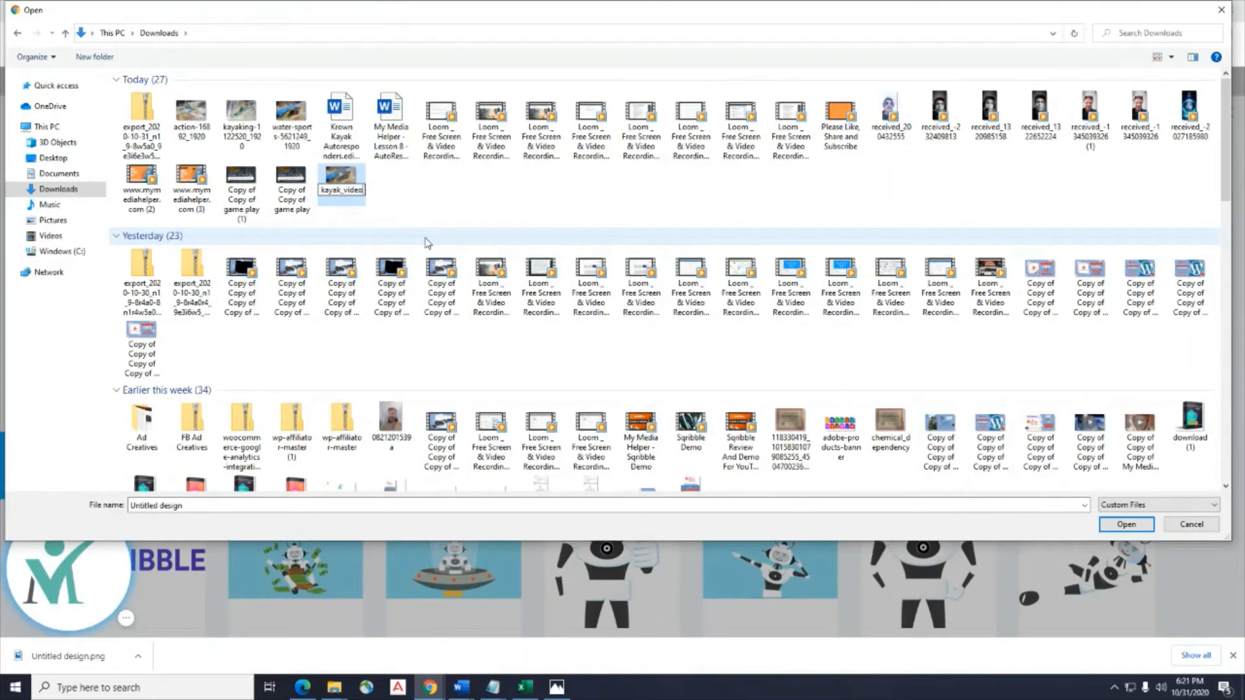
key("Return")
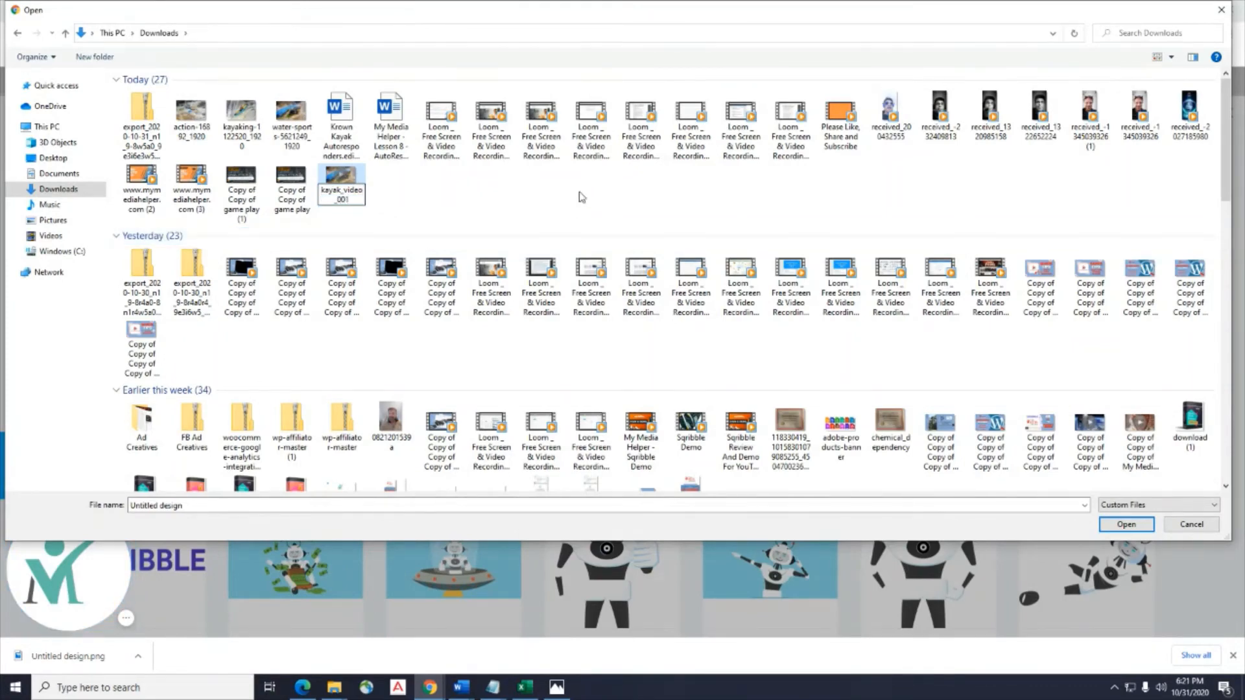
double_click(340, 181)
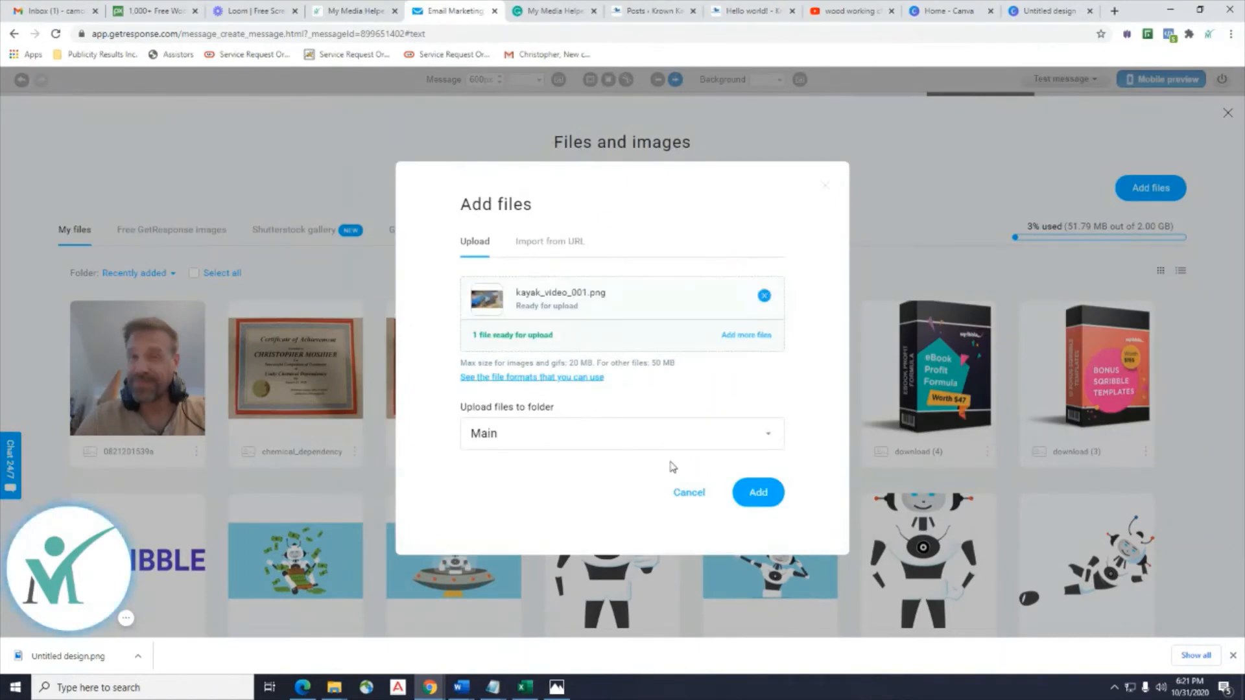
Upload kayak_video_001 to the library, which lands as the block's background.
left_click(755, 494)
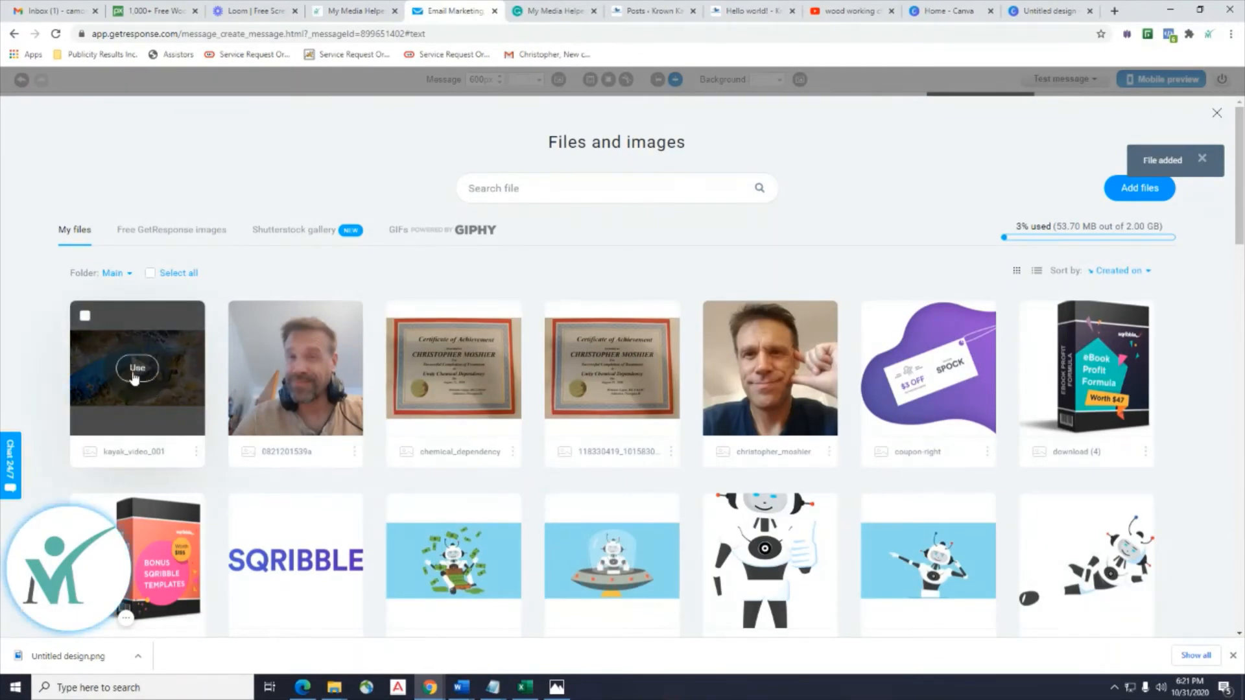
left_click(137, 369)
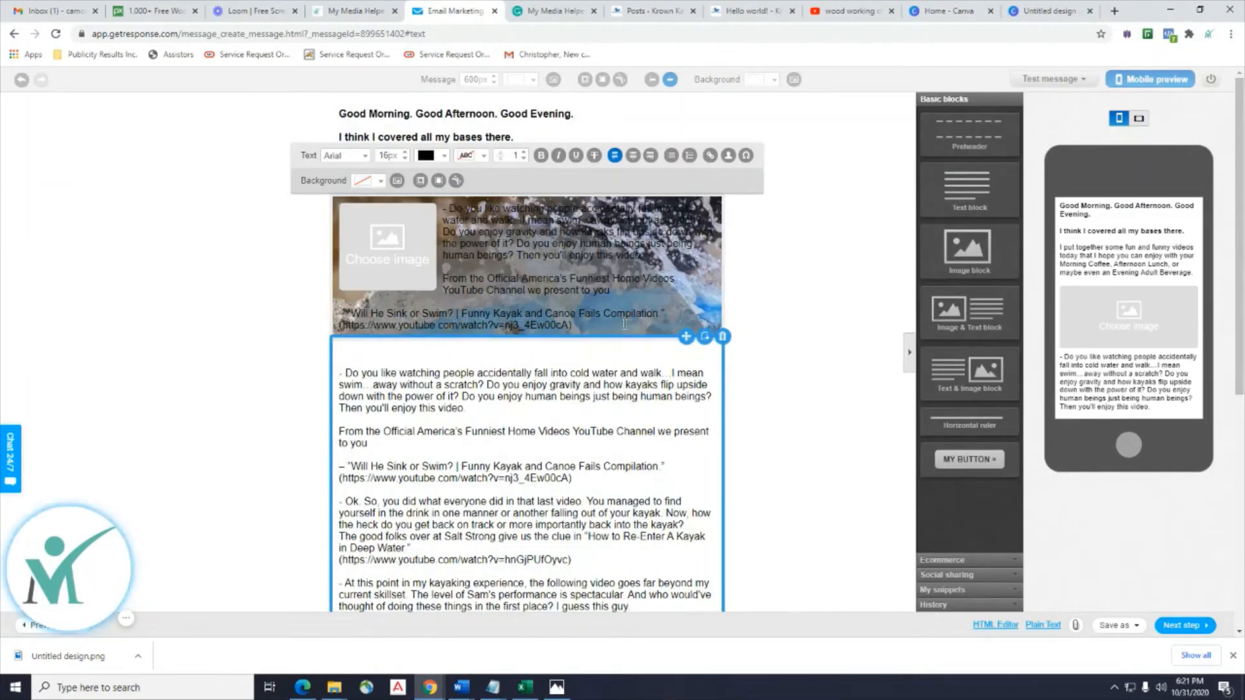
left_click_drag(674, 291, 409, 305)
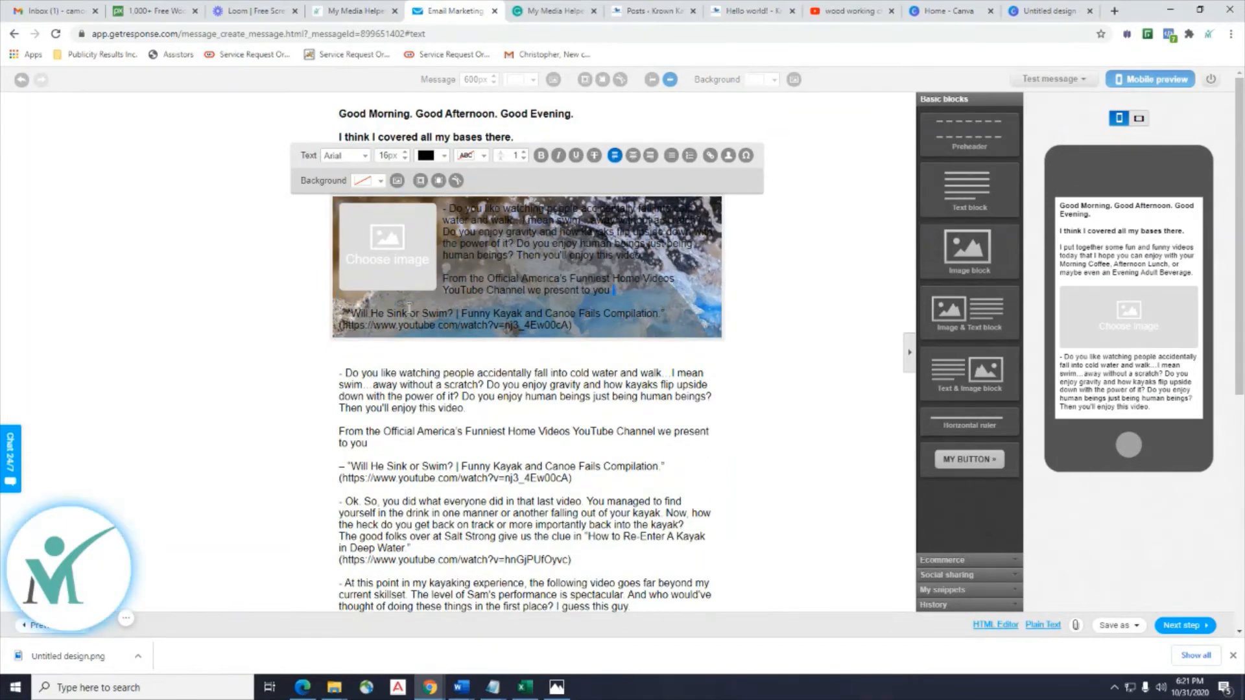
Undo the kayak background and place kayak_video_001 in the image slot instead.
left_click(403, 259)
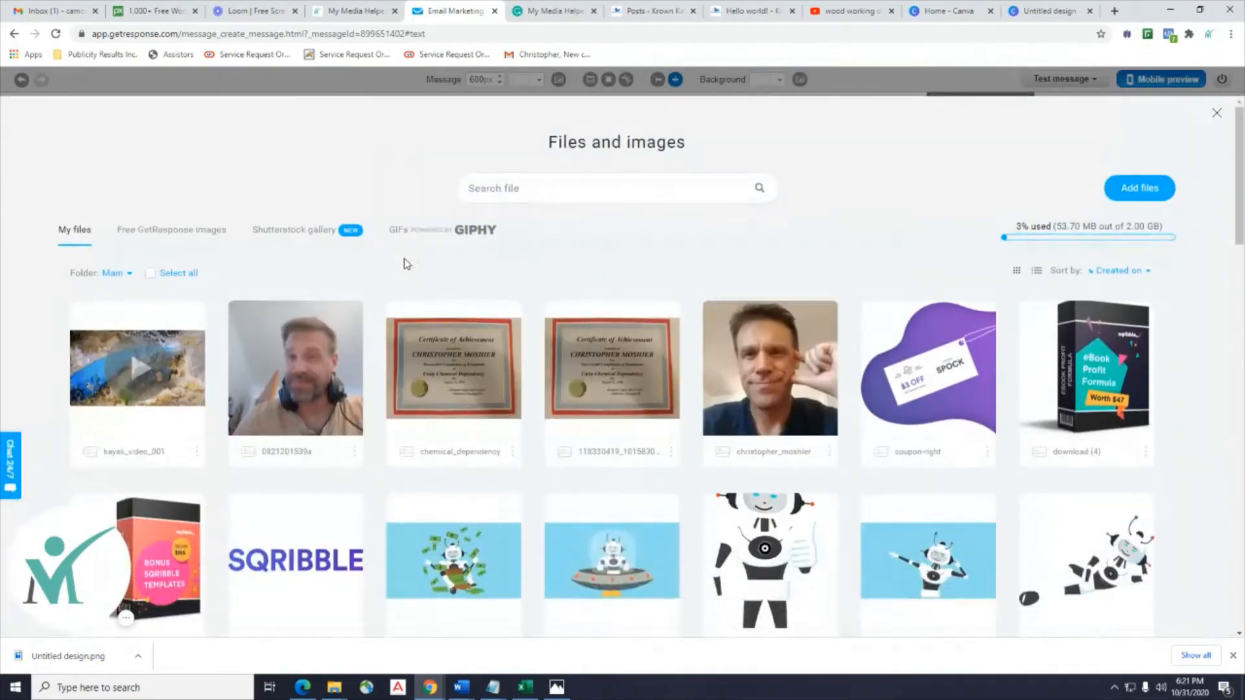
mouse_move(175, 371)
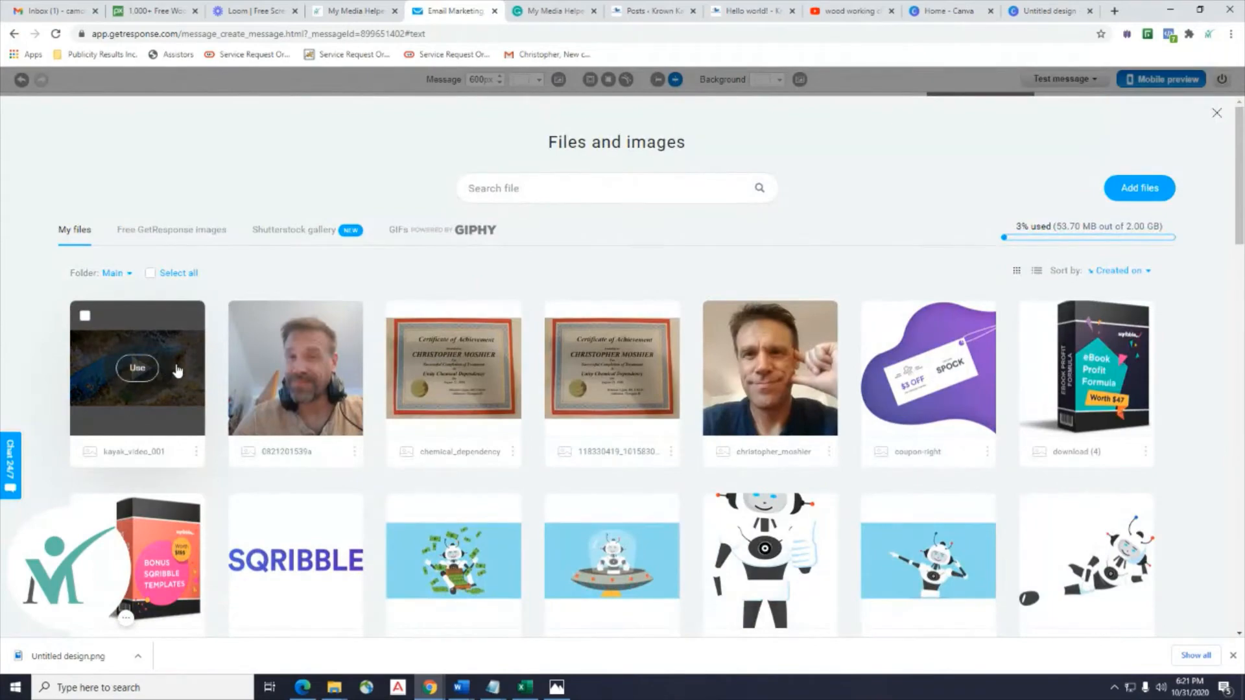
left_click(1218, 114)
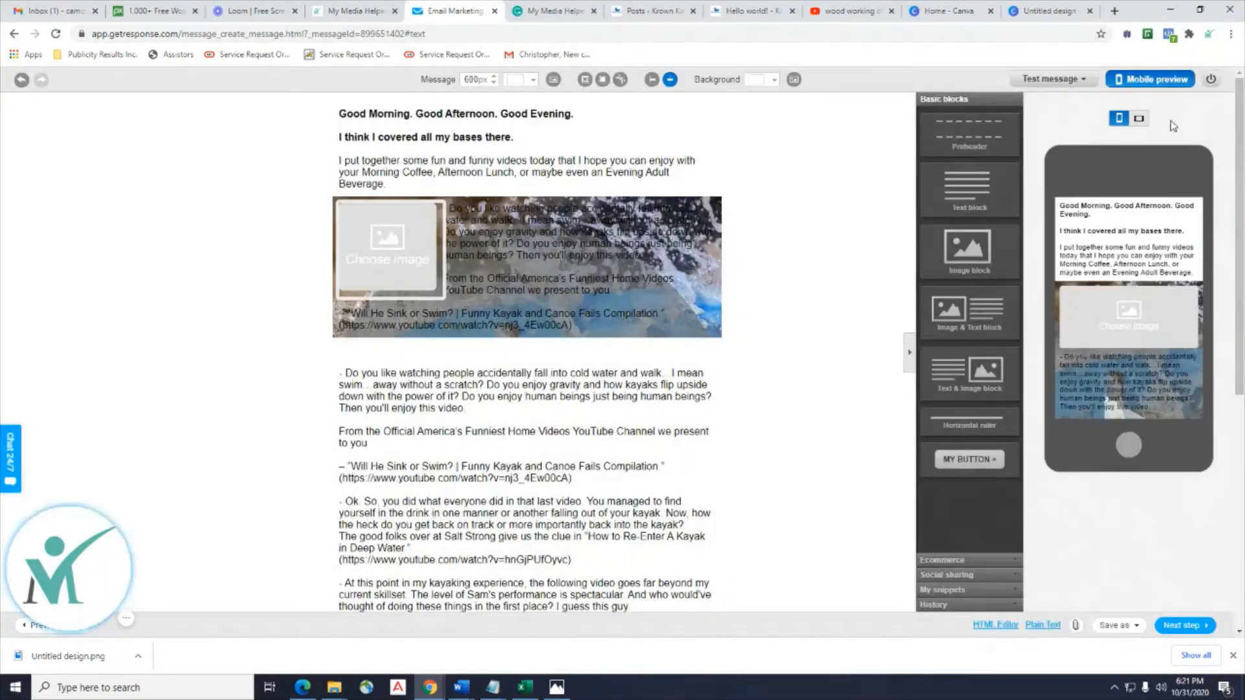
left_click(22, 83)
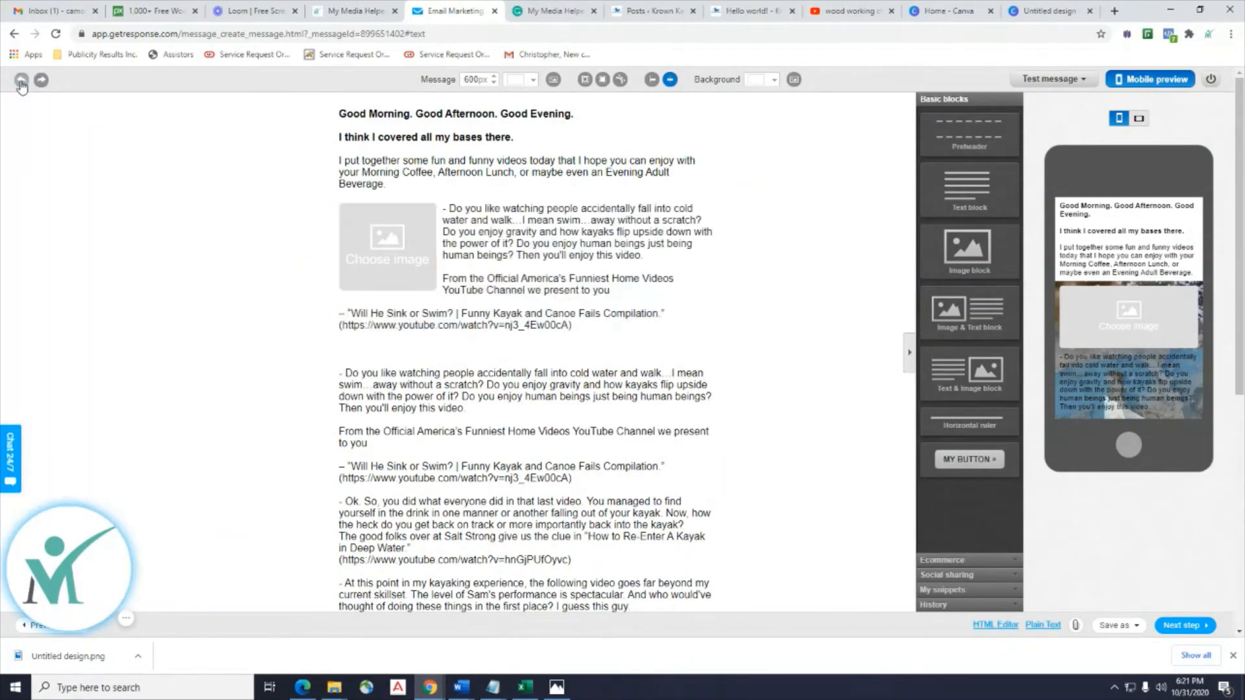
left_click(406, 274)
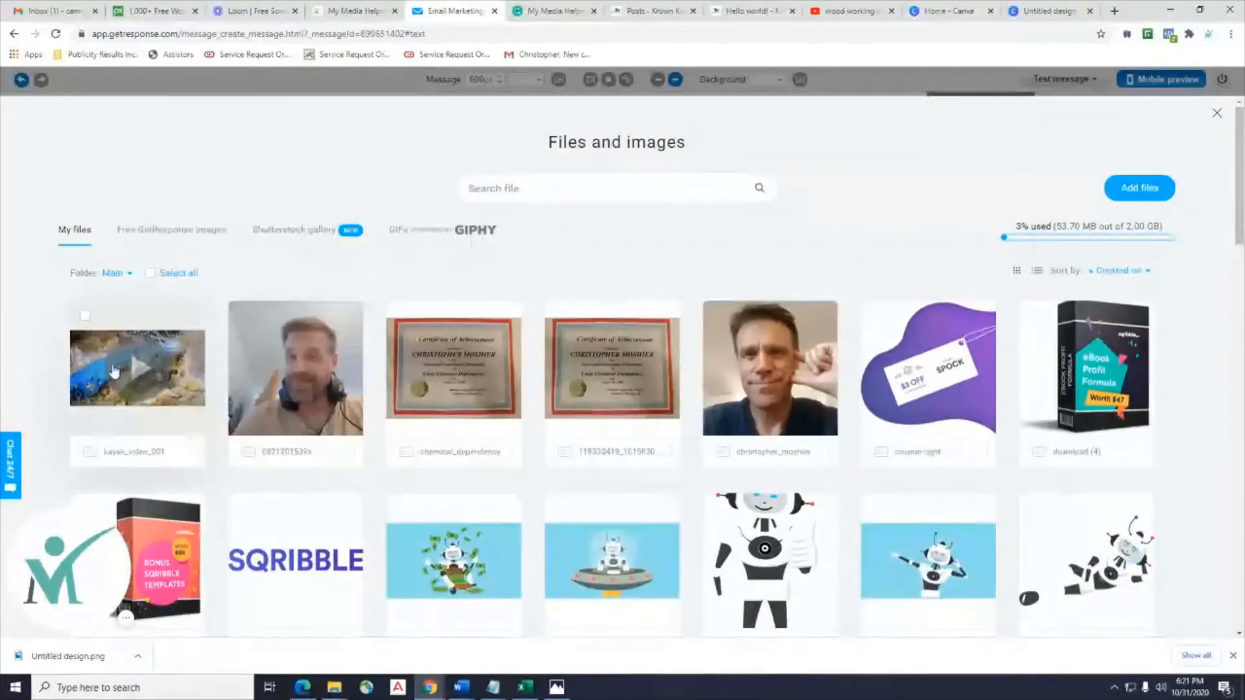
left_click(137, 428)
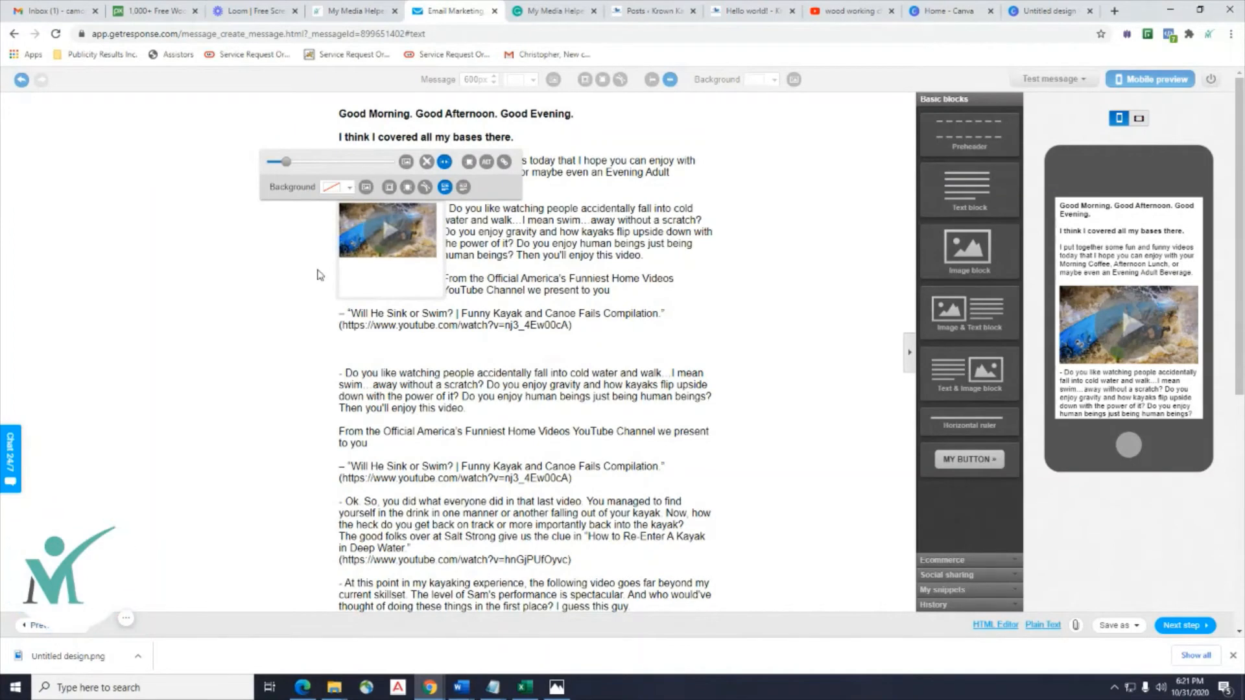
Select the kayak thumbnail and stretch its frame taller and wider.
left_click(280, 302)
left_click(366, 244)
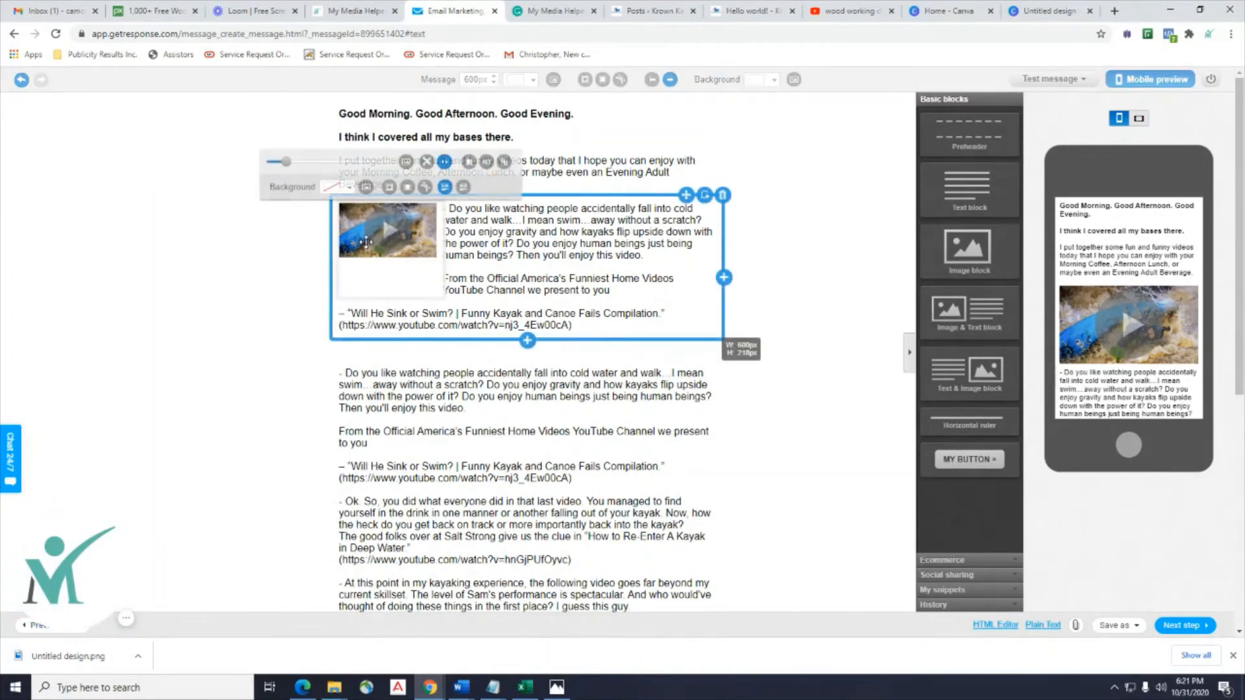
left_click_drag(441, 294, 446, 304)
left_click(437, 293)
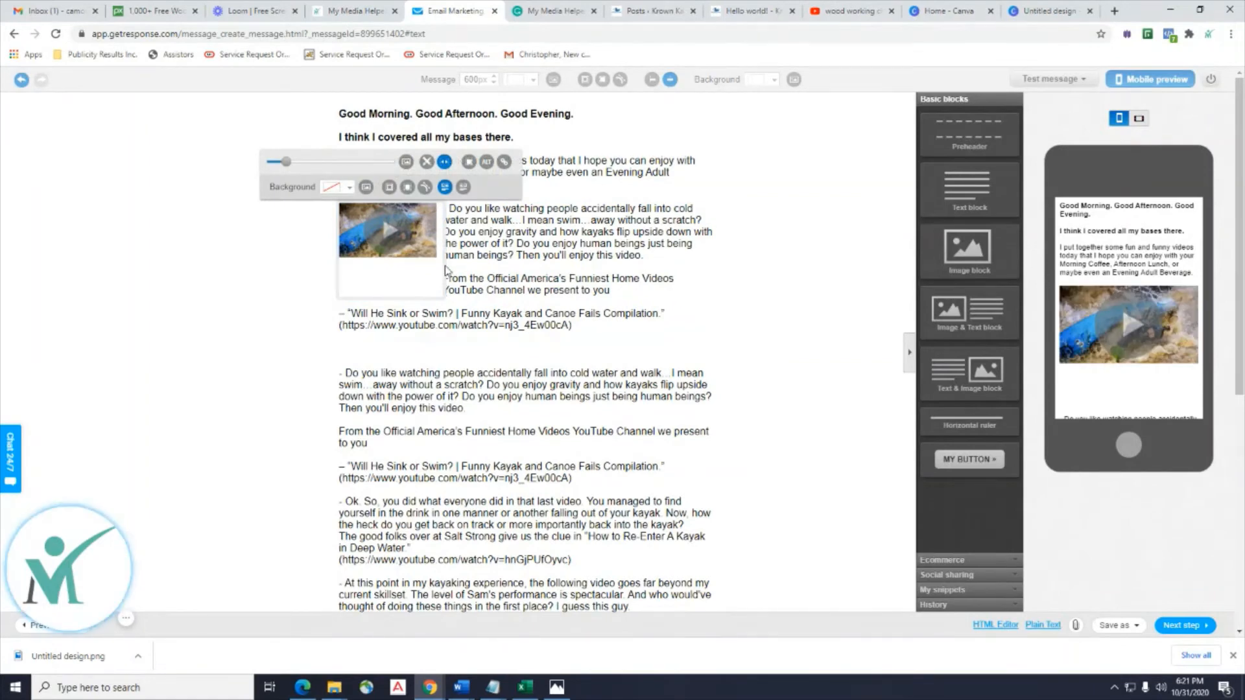
left_click(397, 296)
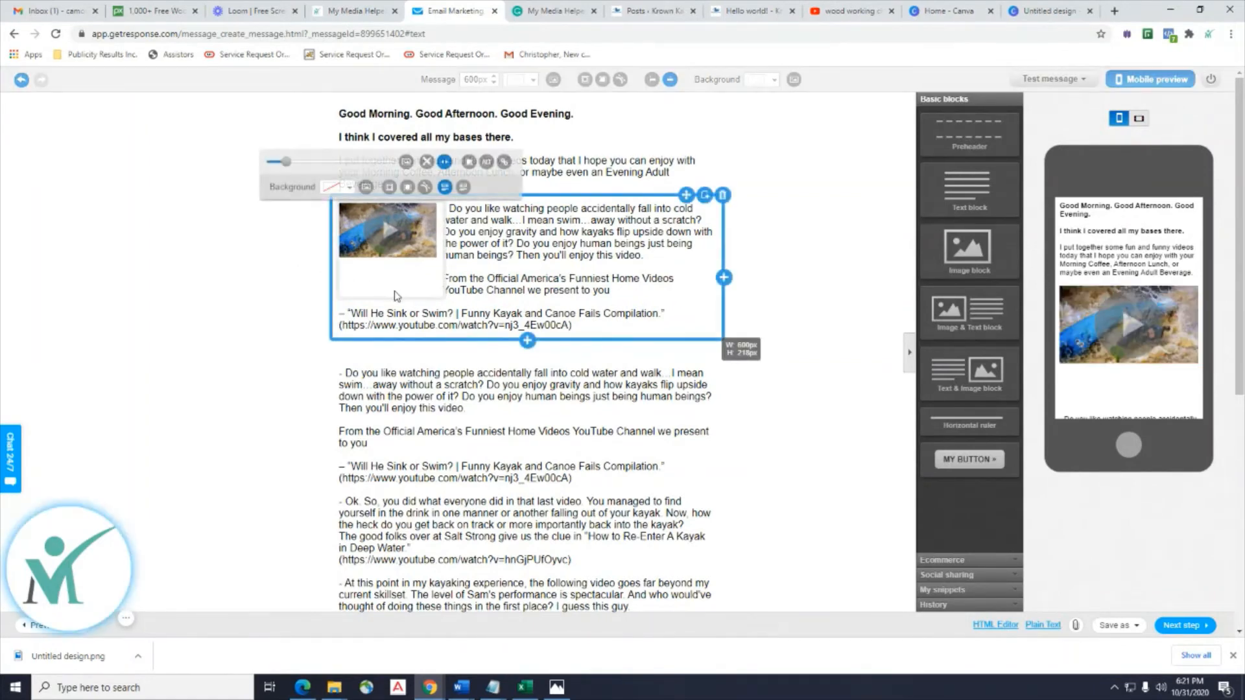
left_click_drag(400, 297, 508, 286)
left_click(427, 296)
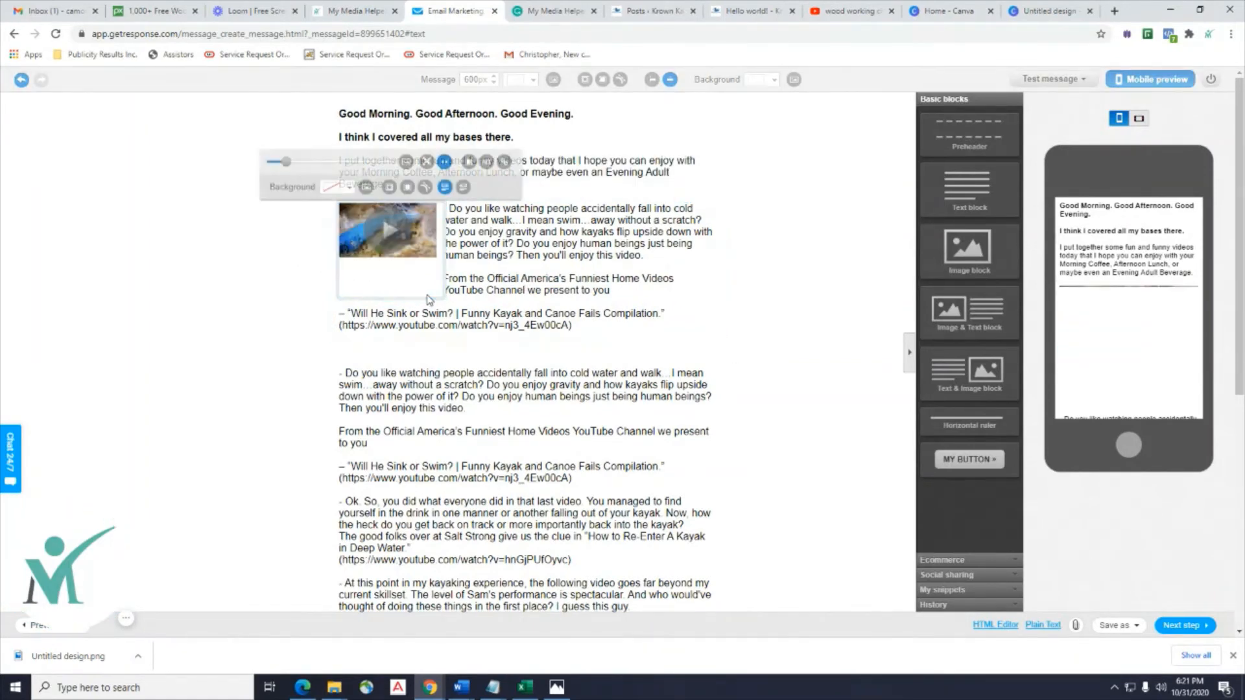
left_click(428, 297)
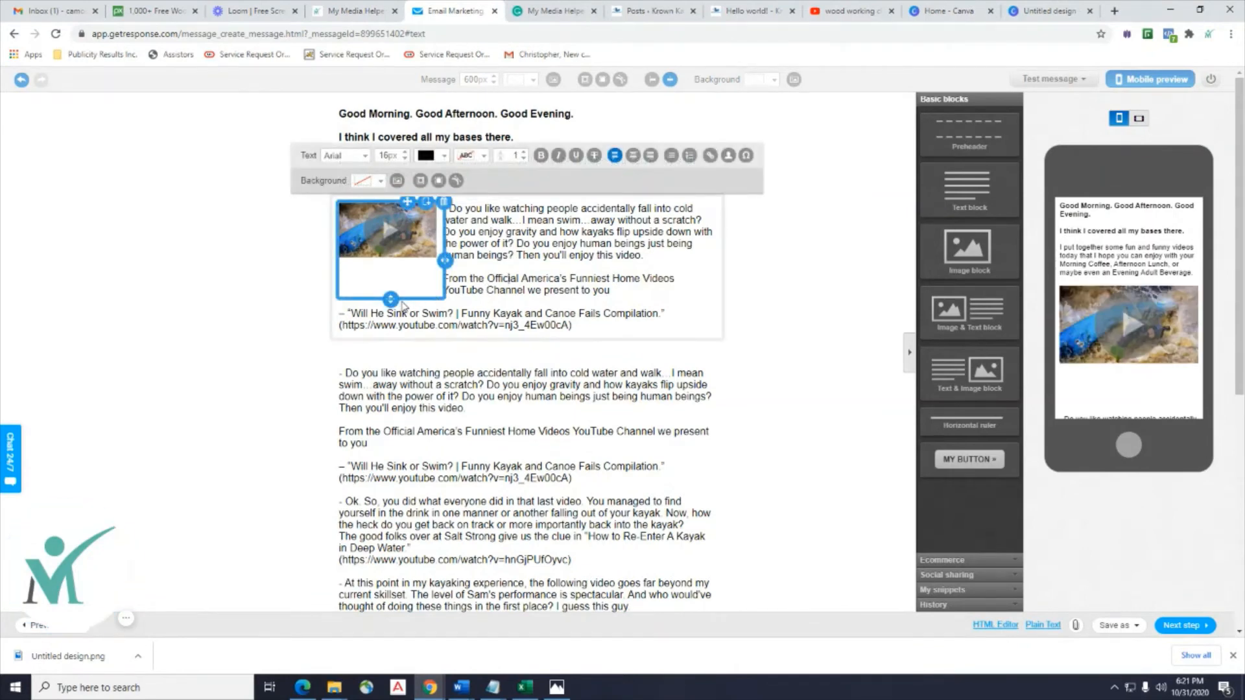
left_click_drag(390, 299, 391, 326)
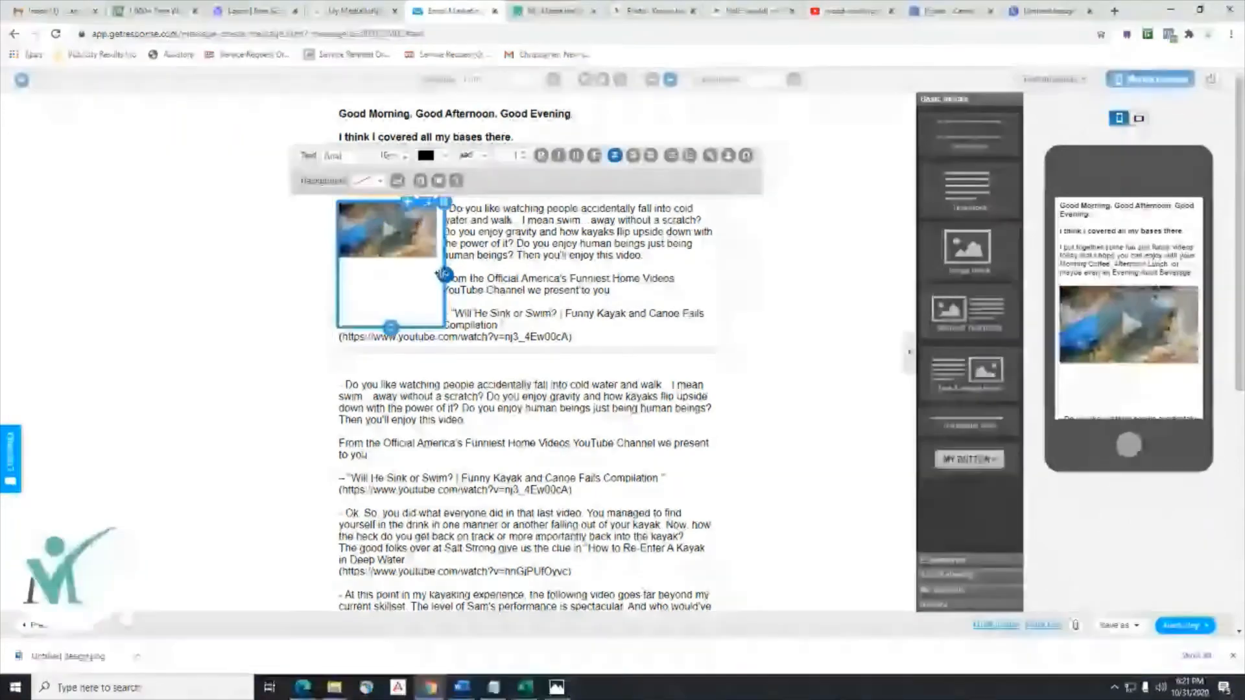
left_click_drag(445, 274, 480, 275)
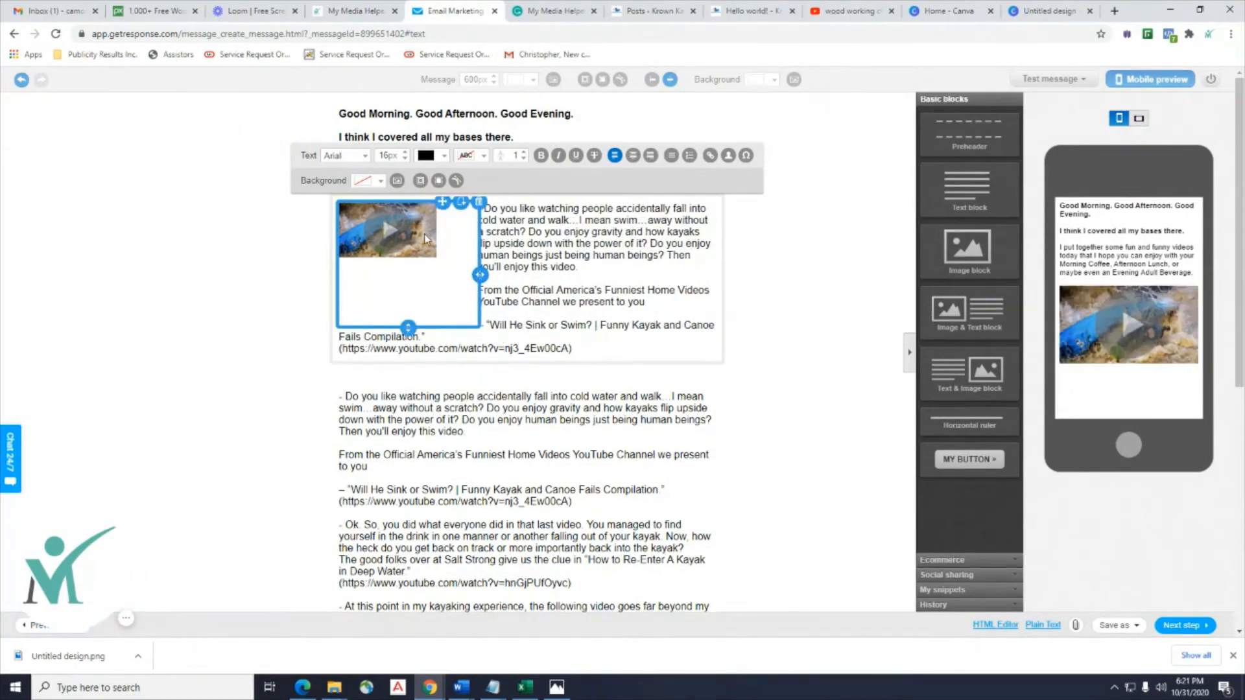
Enlarge the image with the size slider, fit the frame to it, and deselect.
left_click(423, 237)
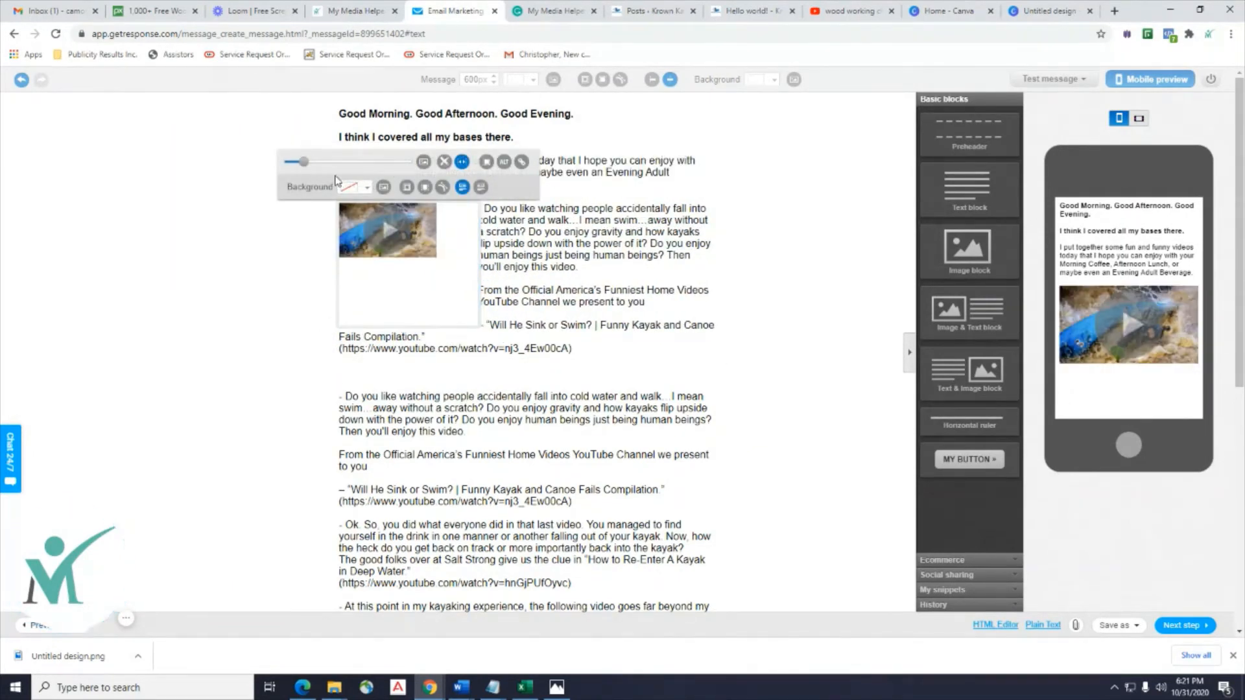
left_click_drag(304, 170, 309, 173)
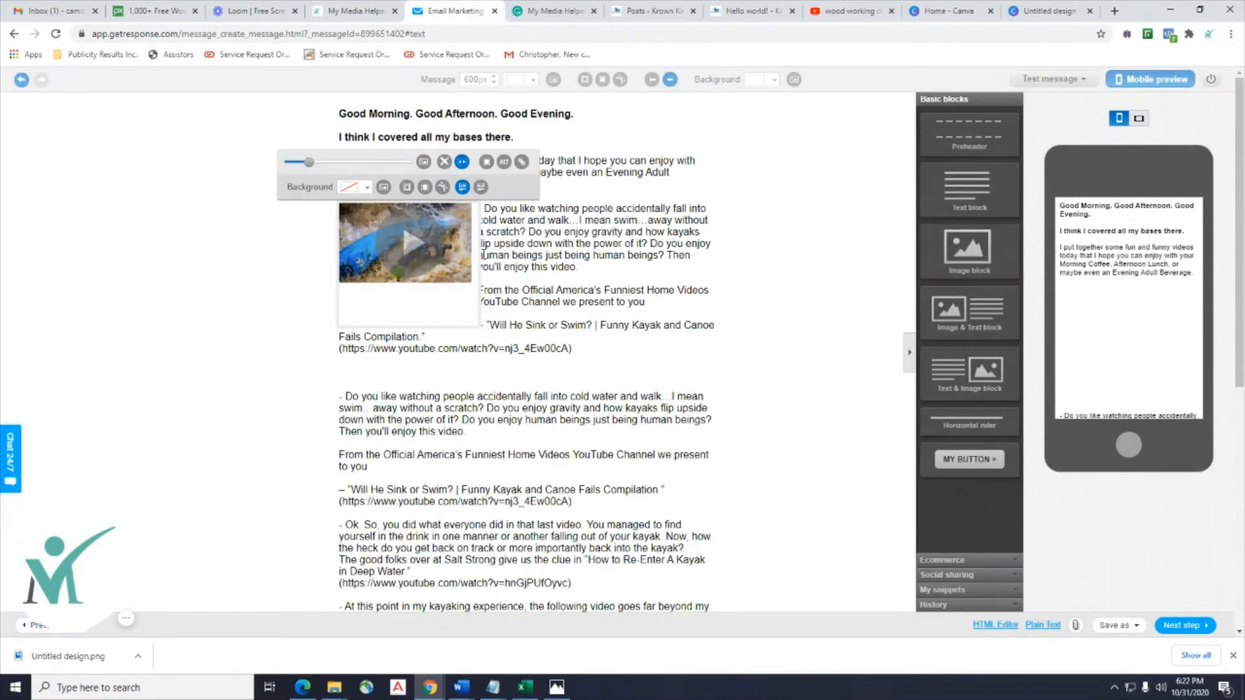
left_click(473, 289)
left_click(468, 276)
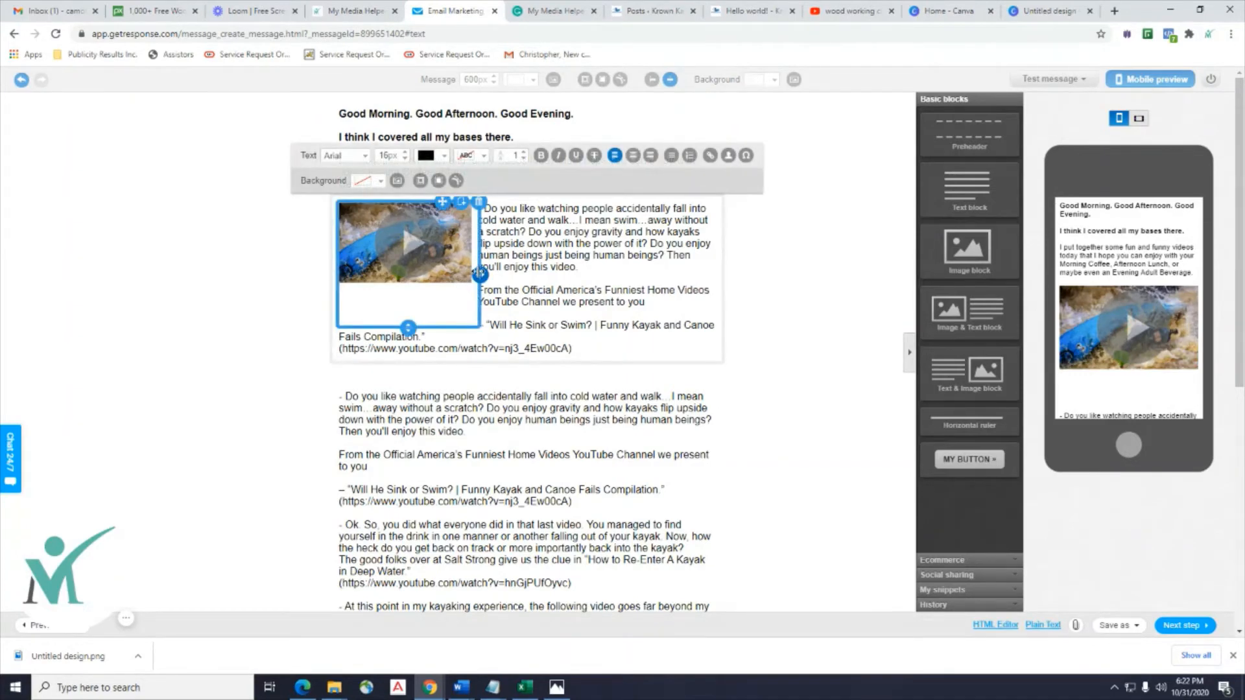
left_click_drag(472, 275, 490, 274)
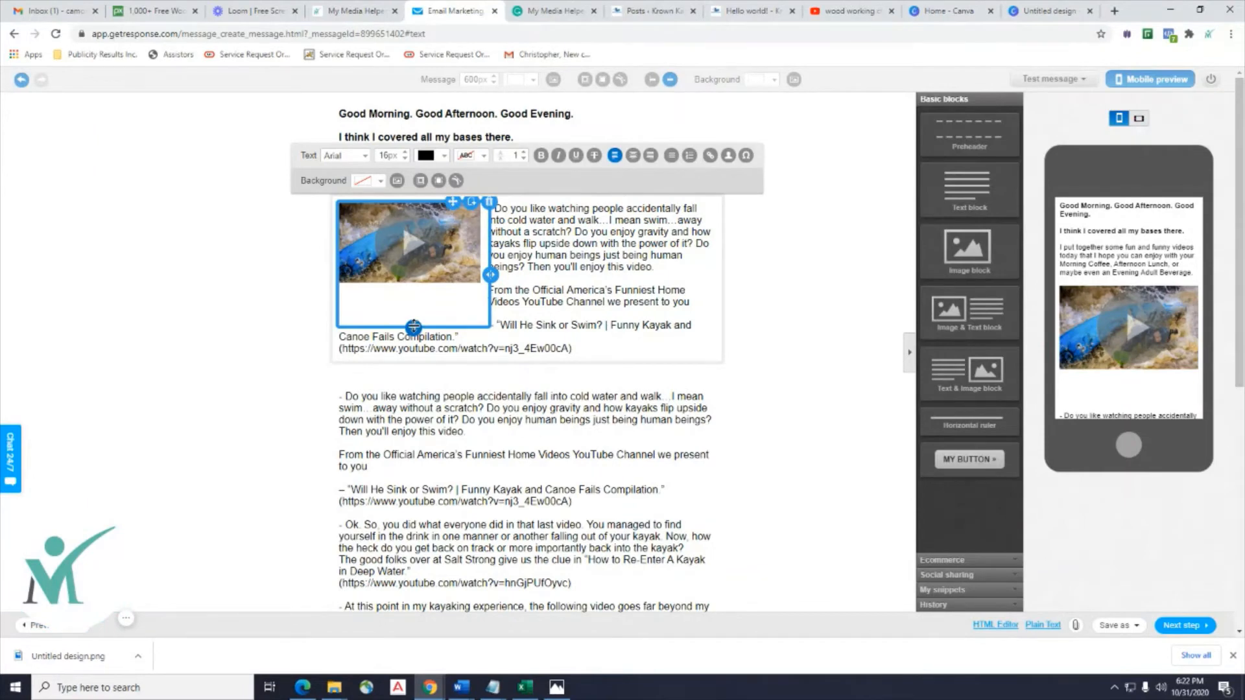
left_click_drag(414, 326, 431, 291)
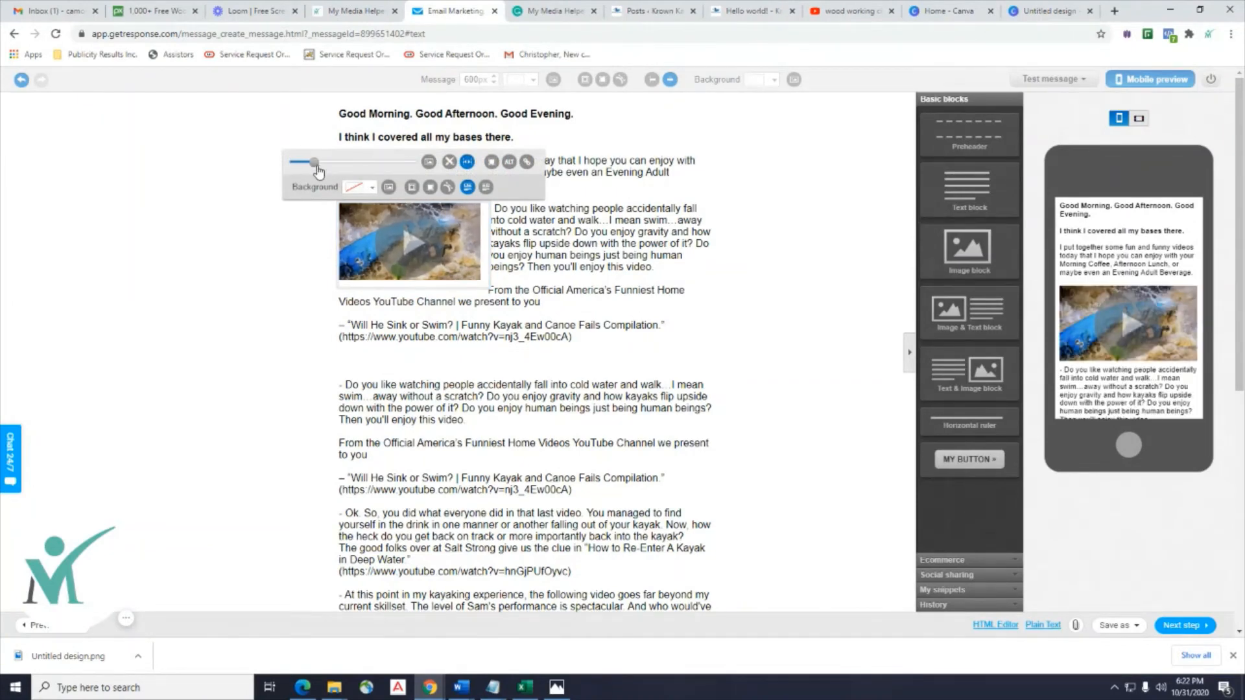
left_click(278, 278)
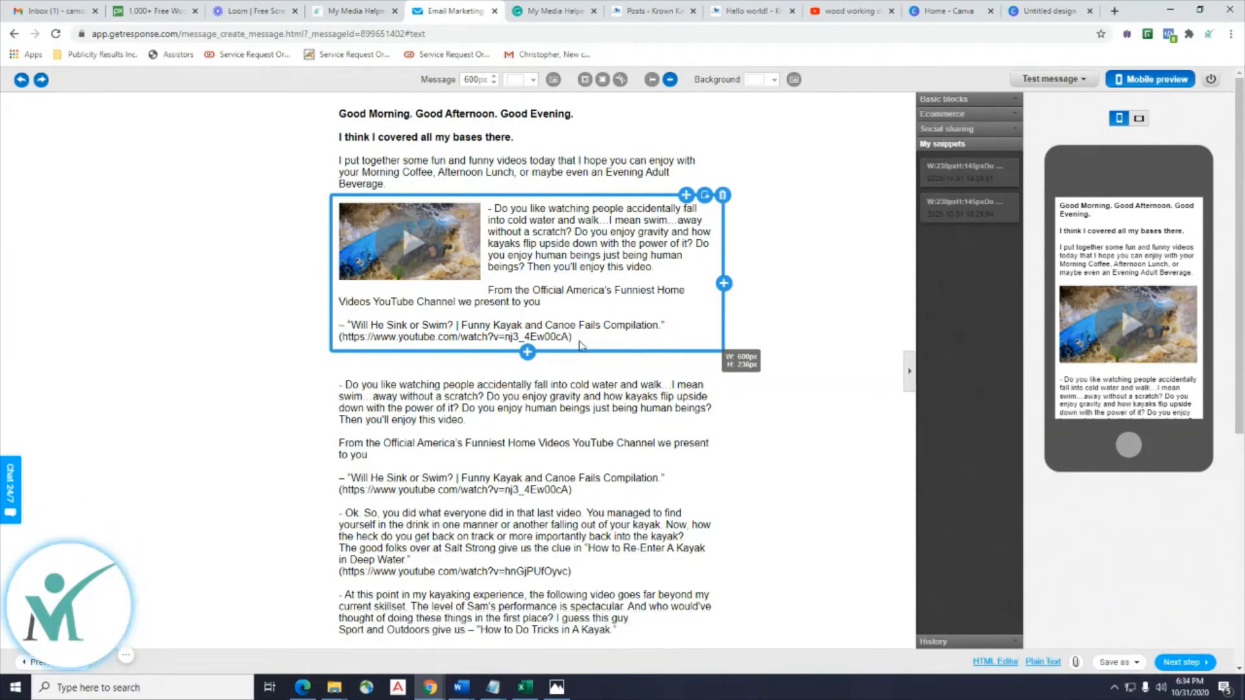
Link the kayak thumbnail to the copied Will He Sink or Swim YouTube URL, titled 'Kayak Video 1'.
left_click(569, 337)
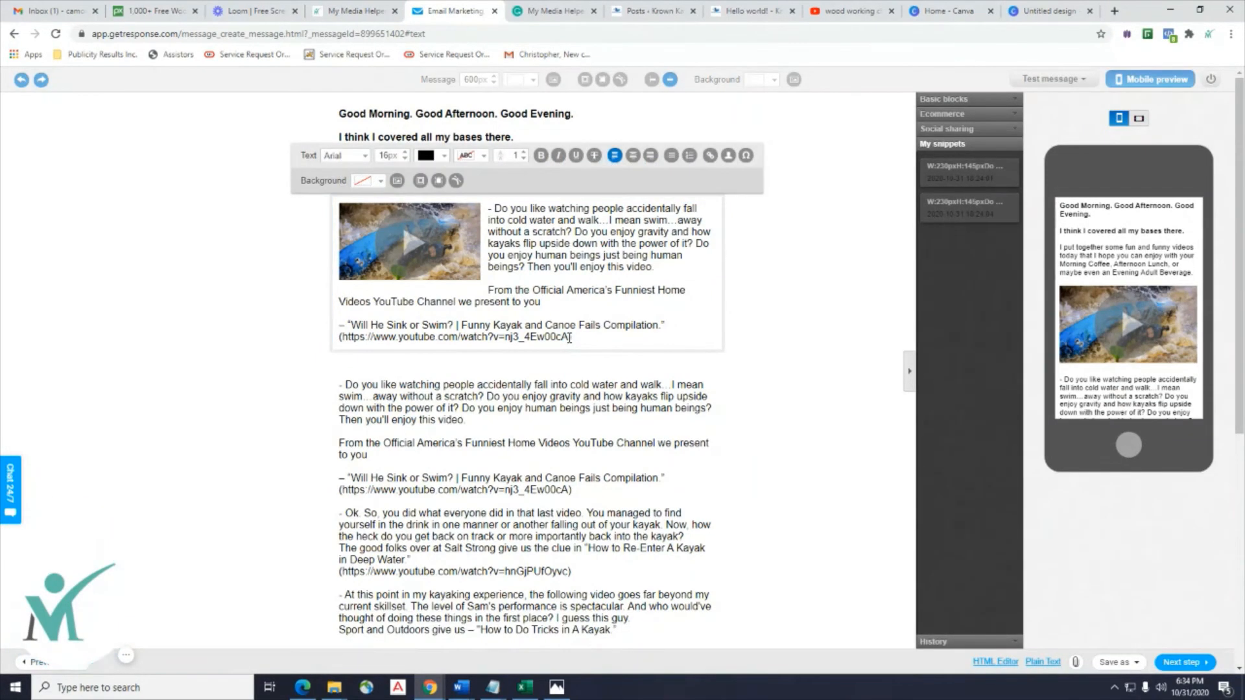
left_click_drag(570, 337, 421, 336)
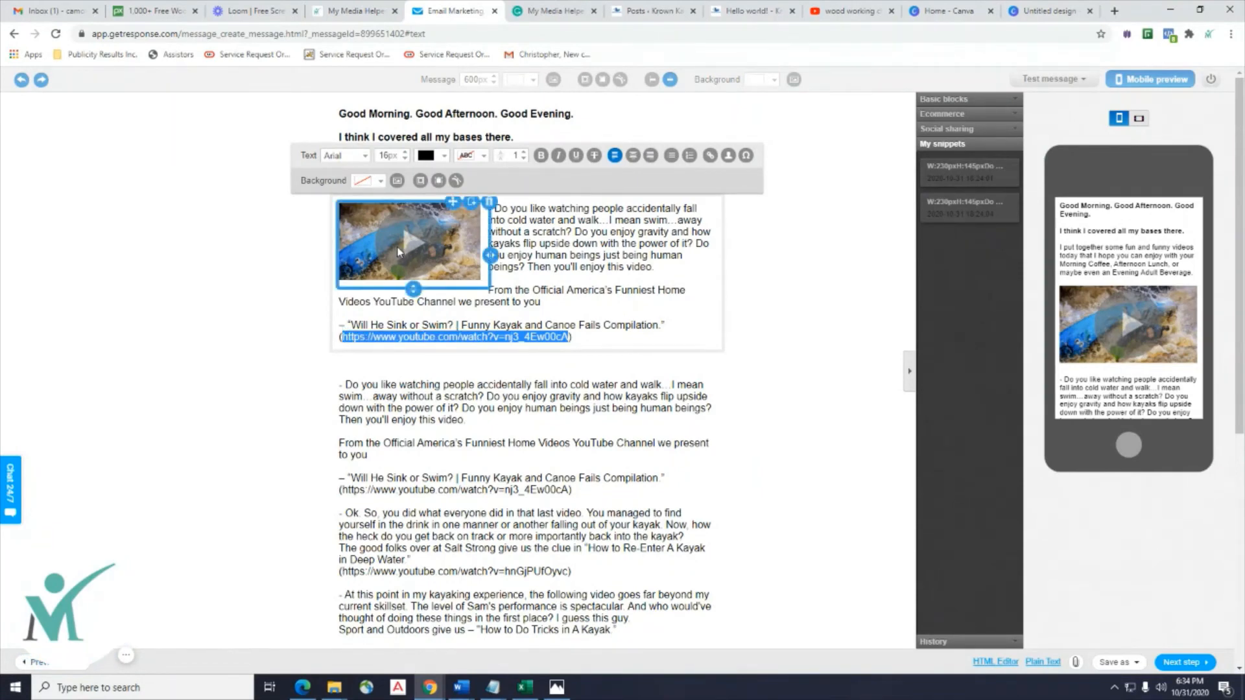
left_click(399, 250)
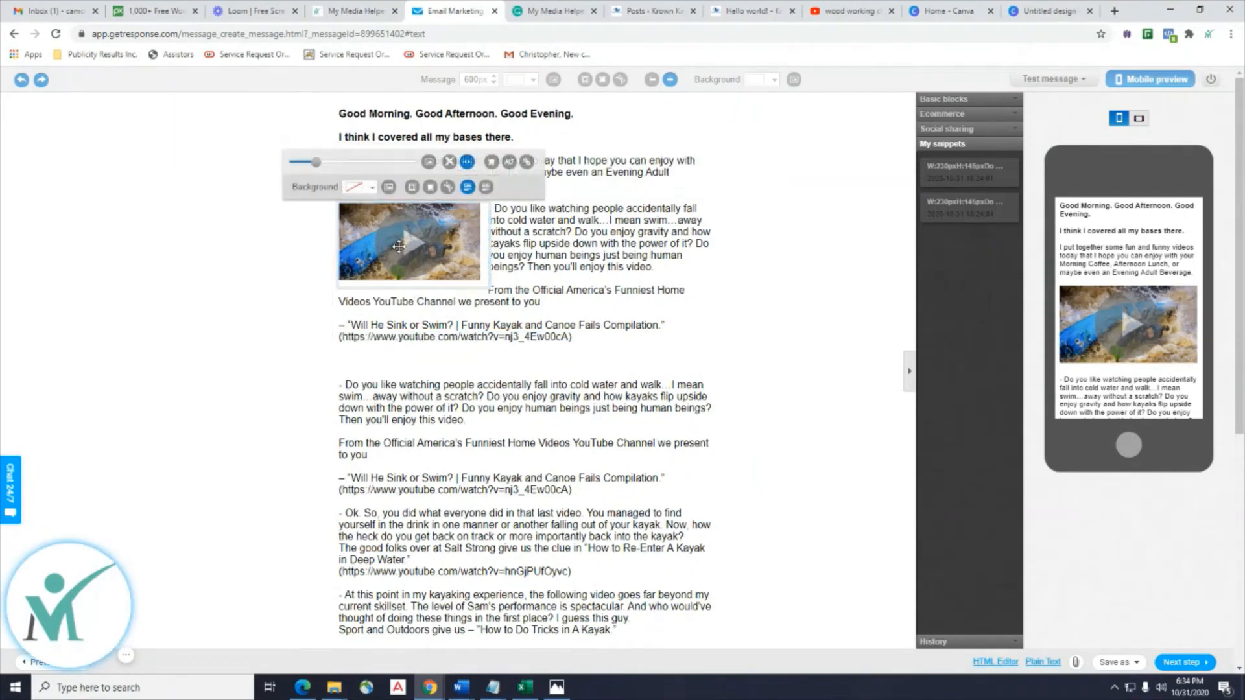
left_click(527, 162)
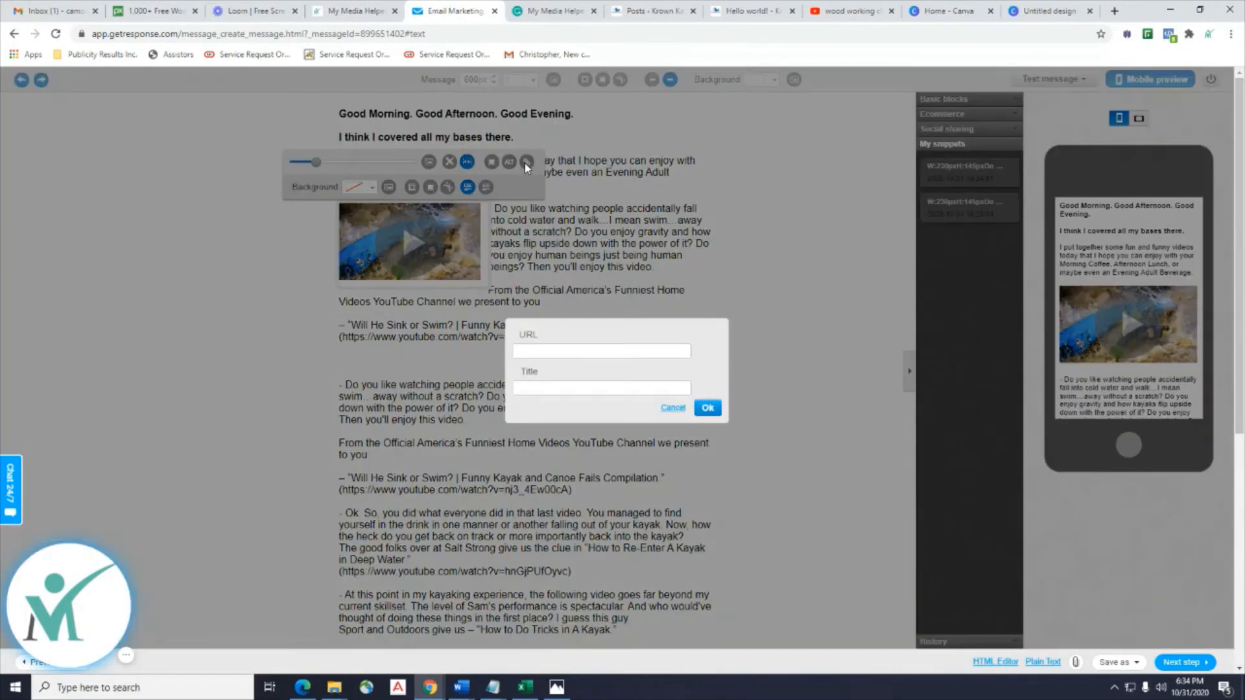
type("https://www.youtube.com/watch?v=nj3_4Ew00cA")
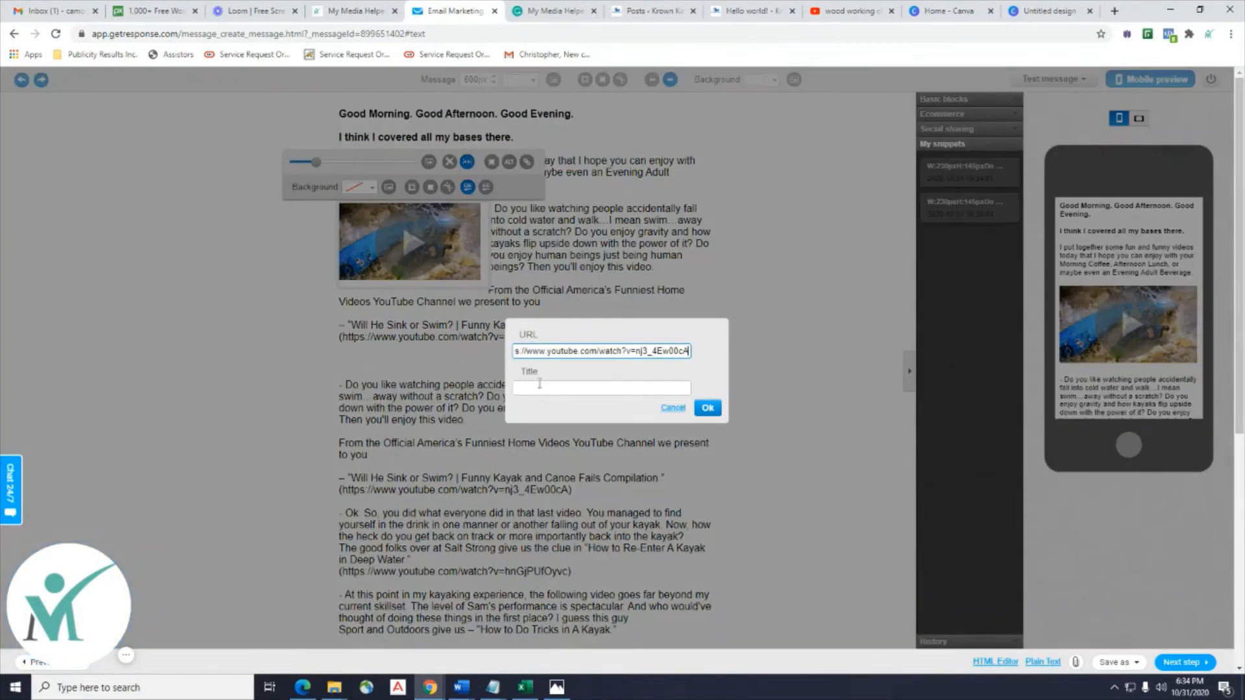
left_click(538, 390)
type("Kayak Video 1")
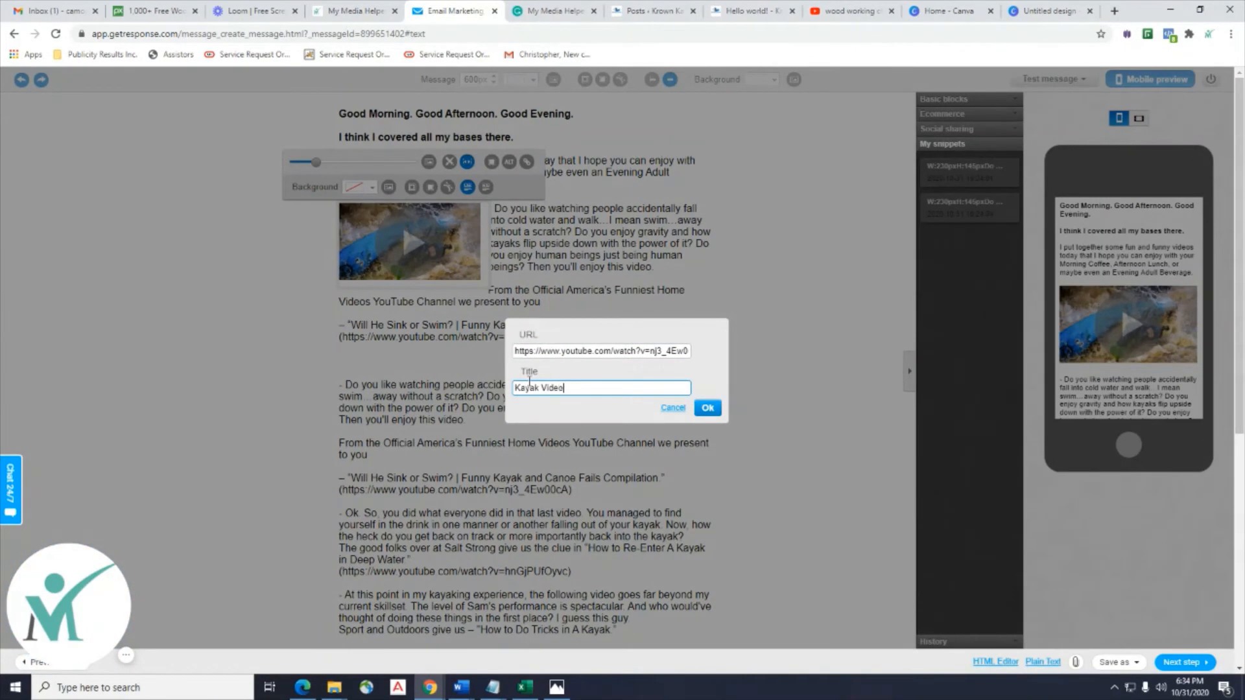
left_click(708, 407)
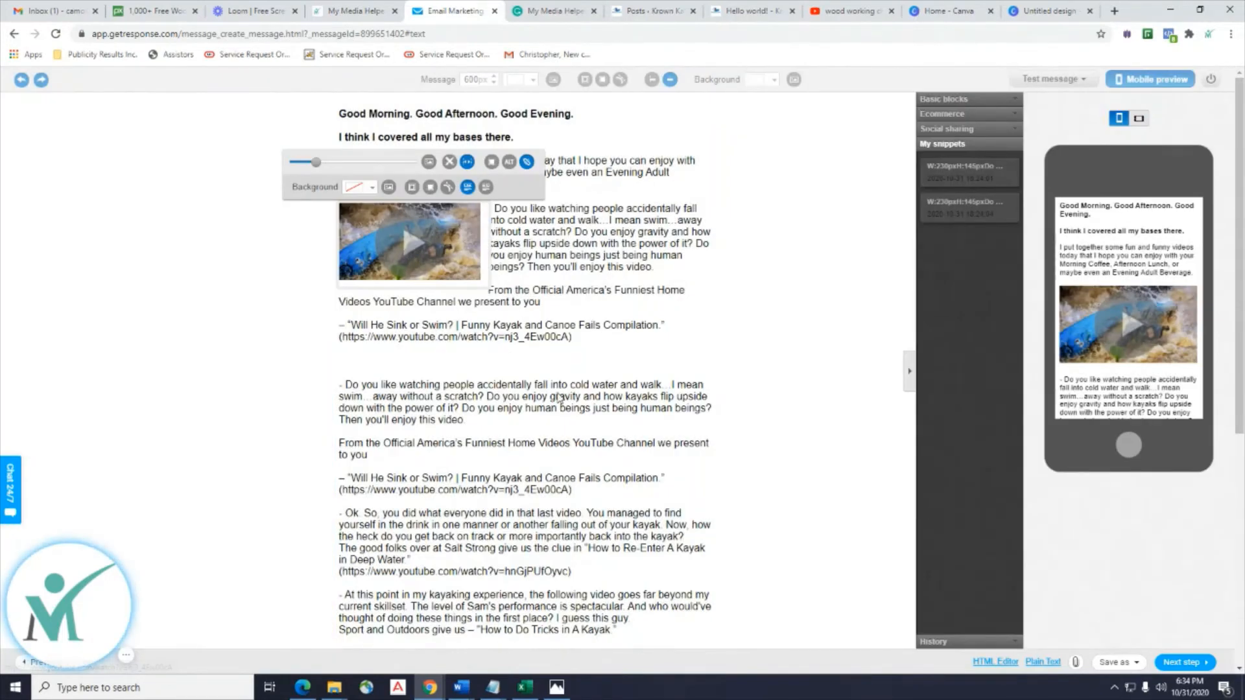
left_click_drag(569, 337, 341, 338)
key("ctrl+c")
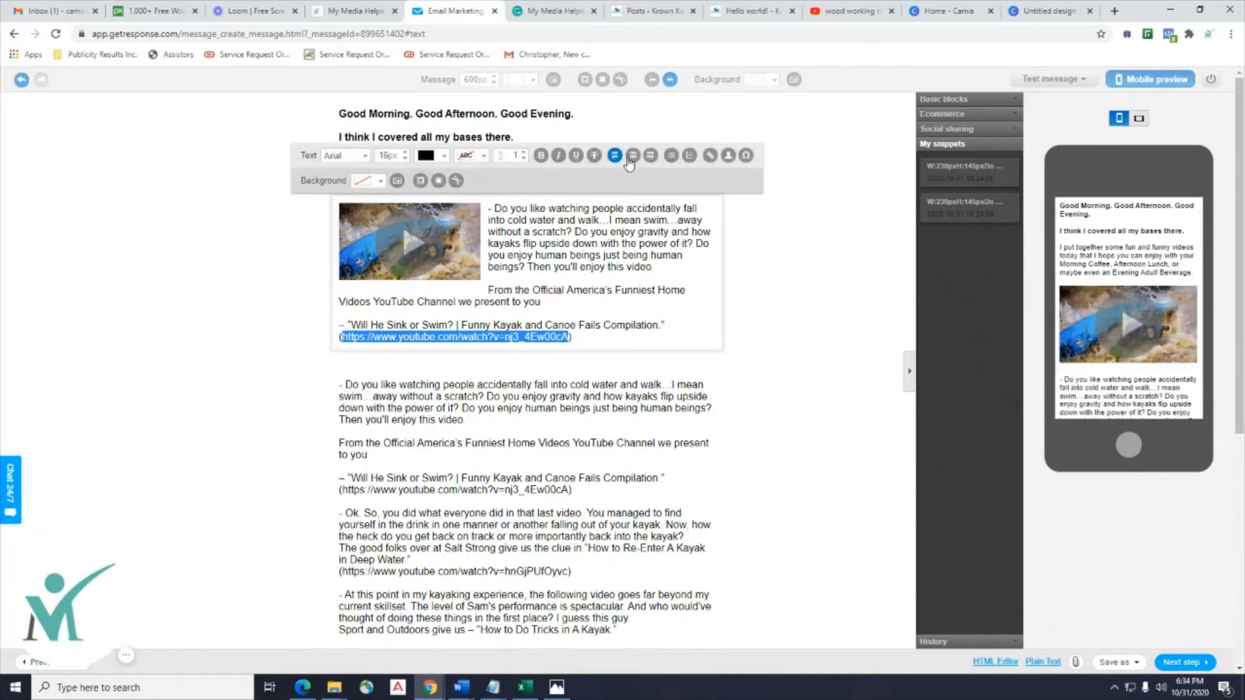
Link the address text to the pasted YouTube URL, with a title starting 'Kay'.
left_click(709, 158)
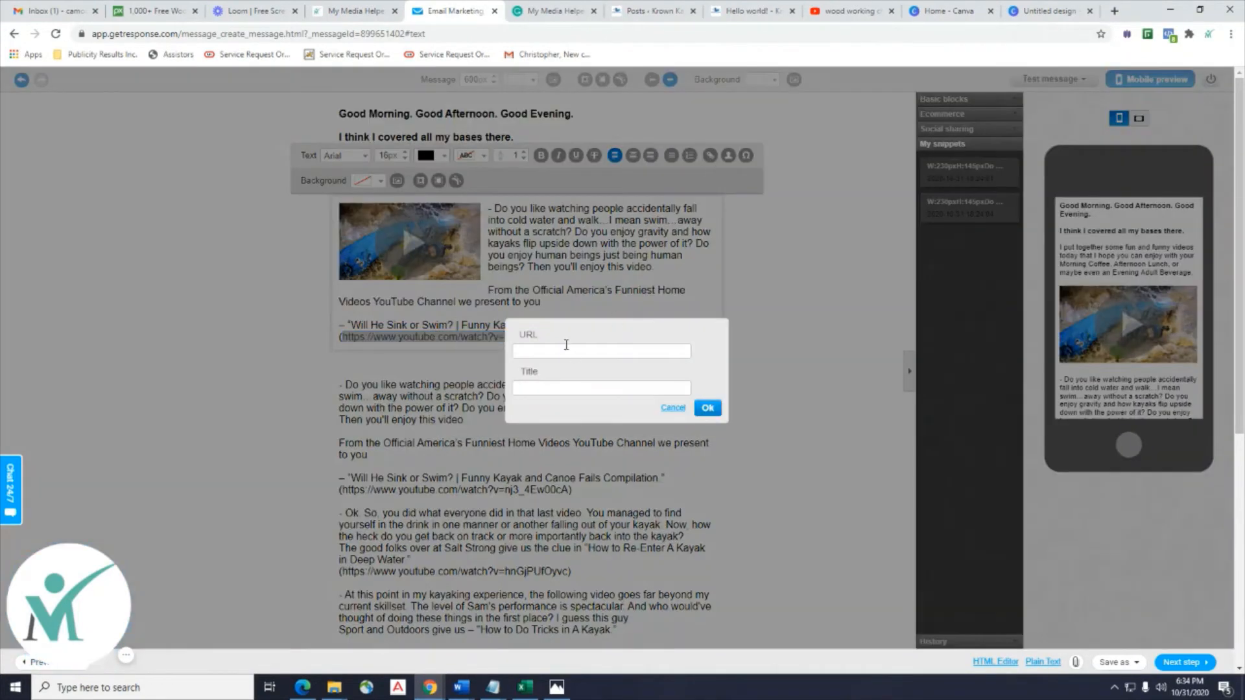
key("ctrl+v")
left_click(565, 388)
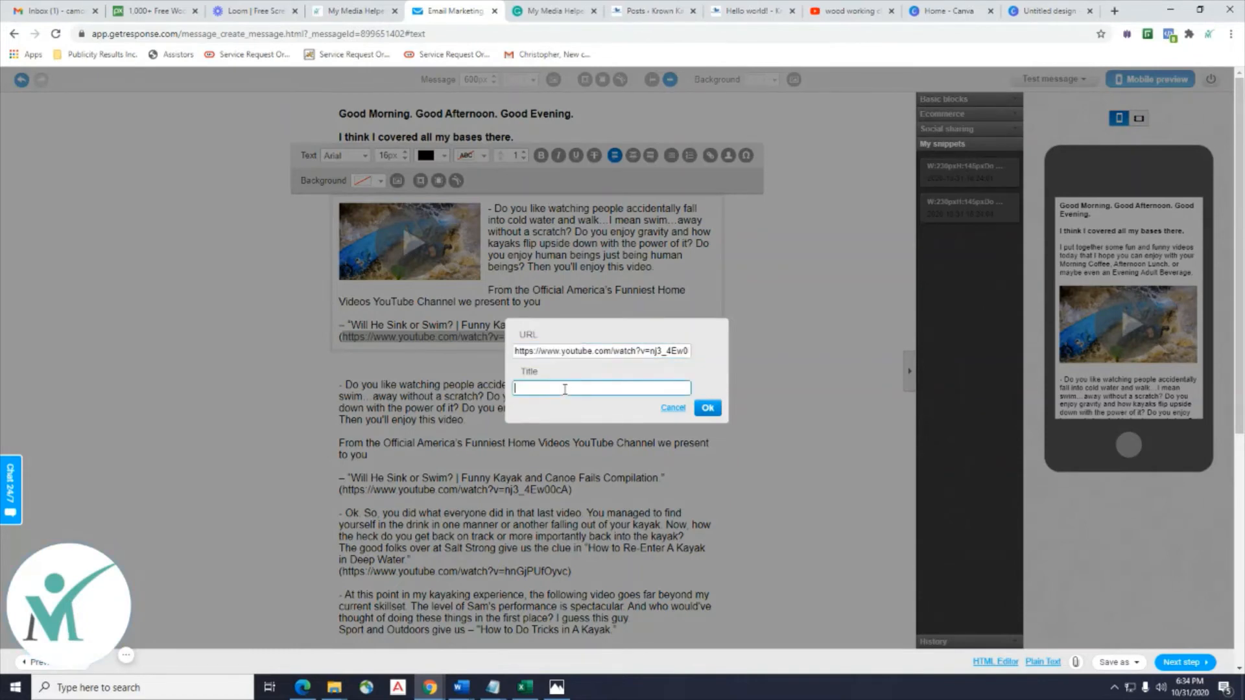
type("Kayak Video 1")
left_click(707, 409)
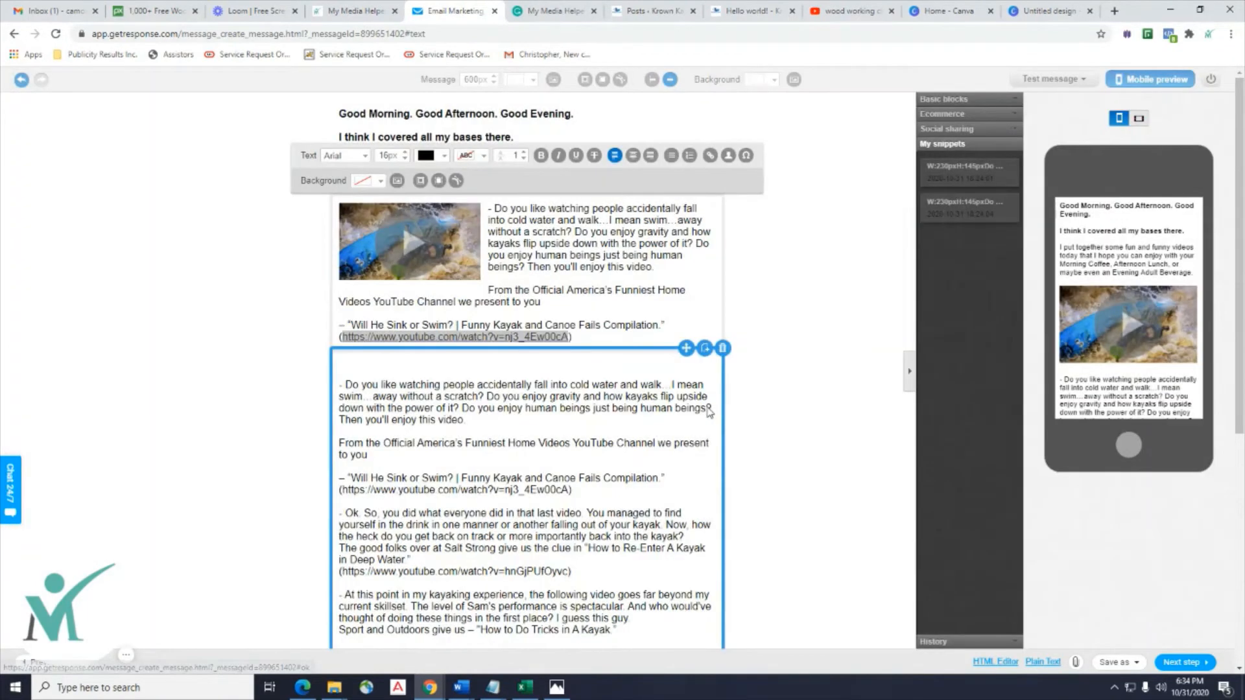
Delete the parenthesis before the link and the dashes before the title and first paragraph.
left_click(361, 339)
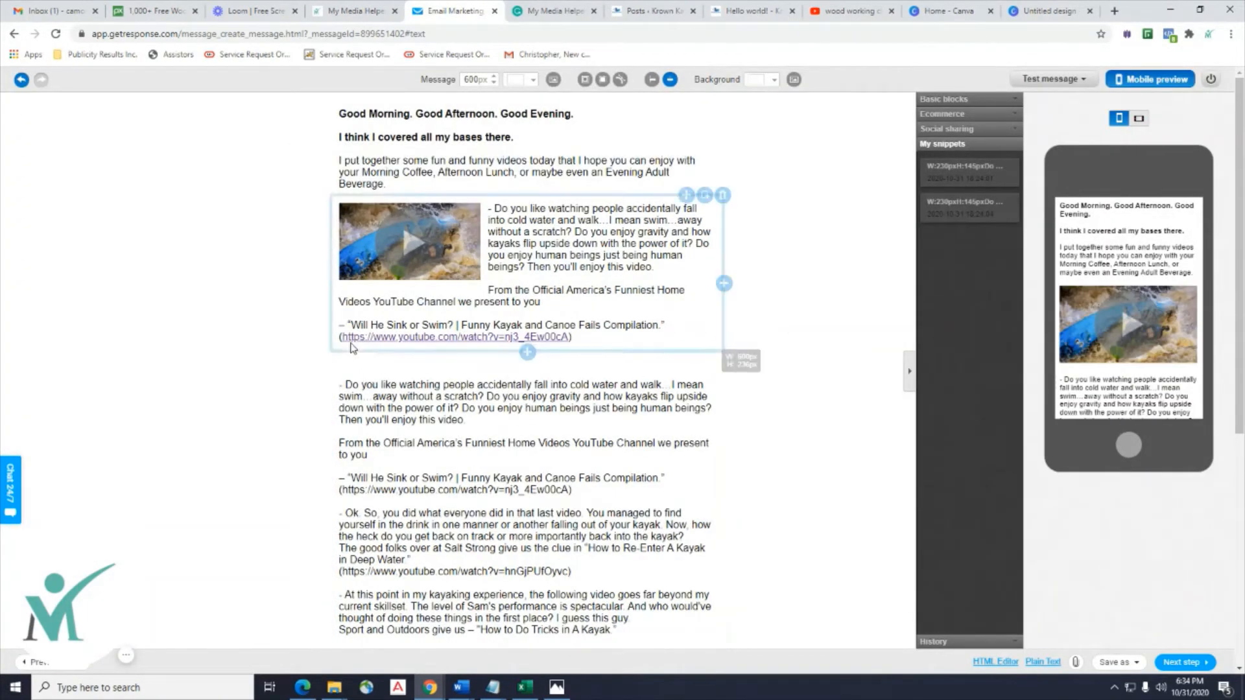
left_click(347, 338)
key("BackSpace")
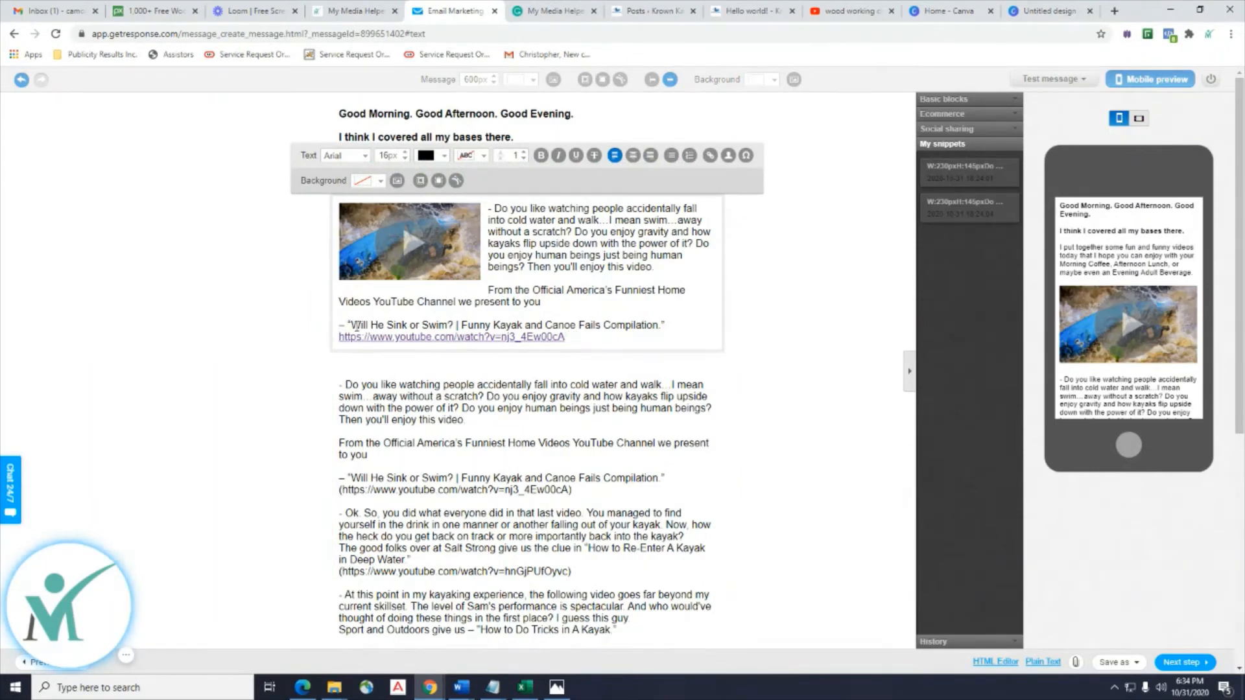
left_click(349, 326)
key("BackSpace")
key("BackSpace")
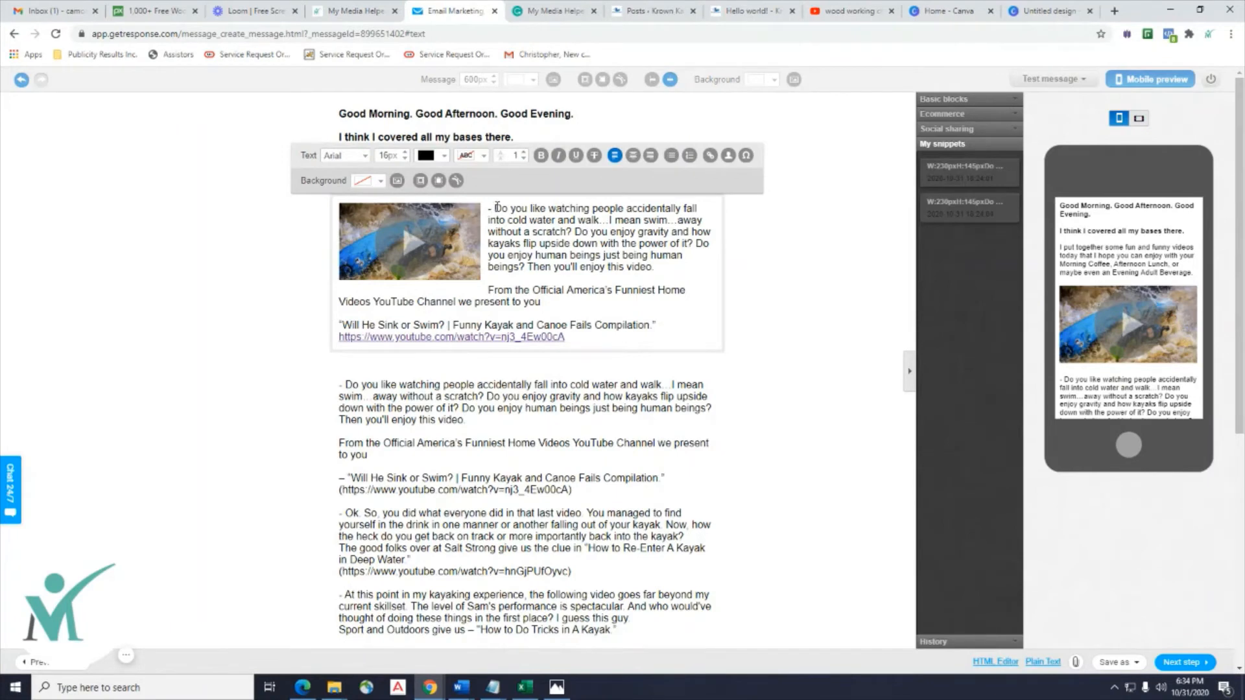
key("BackSpace")
key("BackSpace")
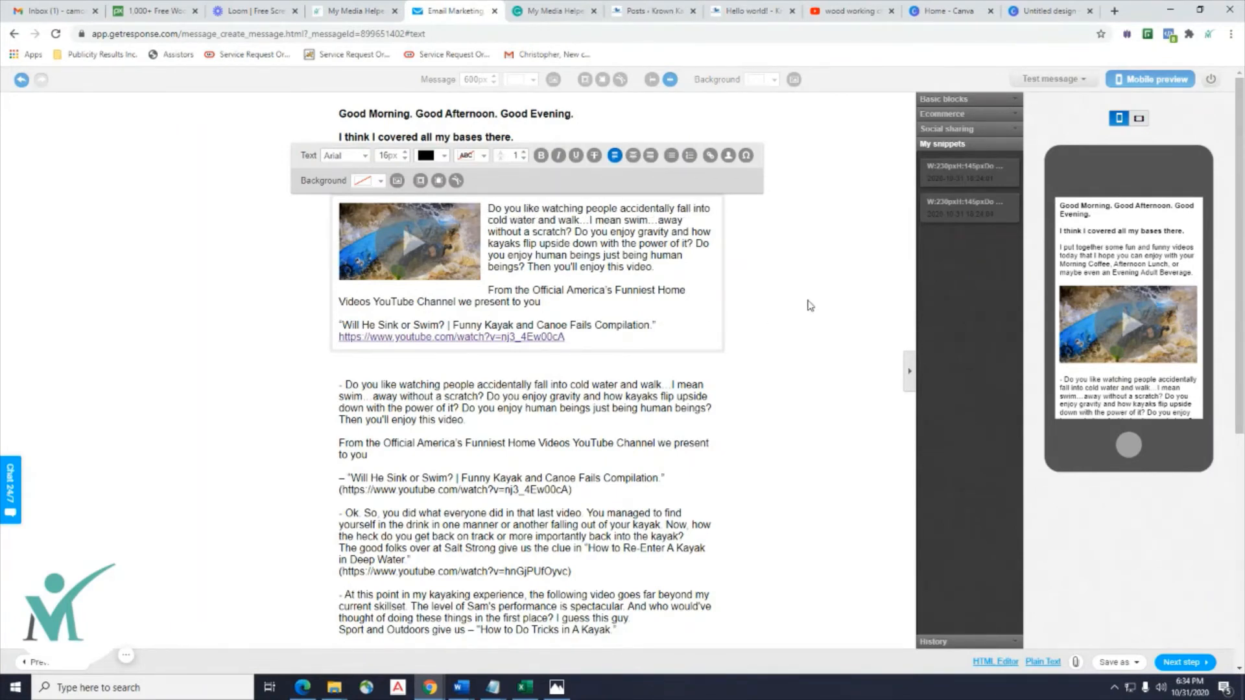
left_click(830, 300)
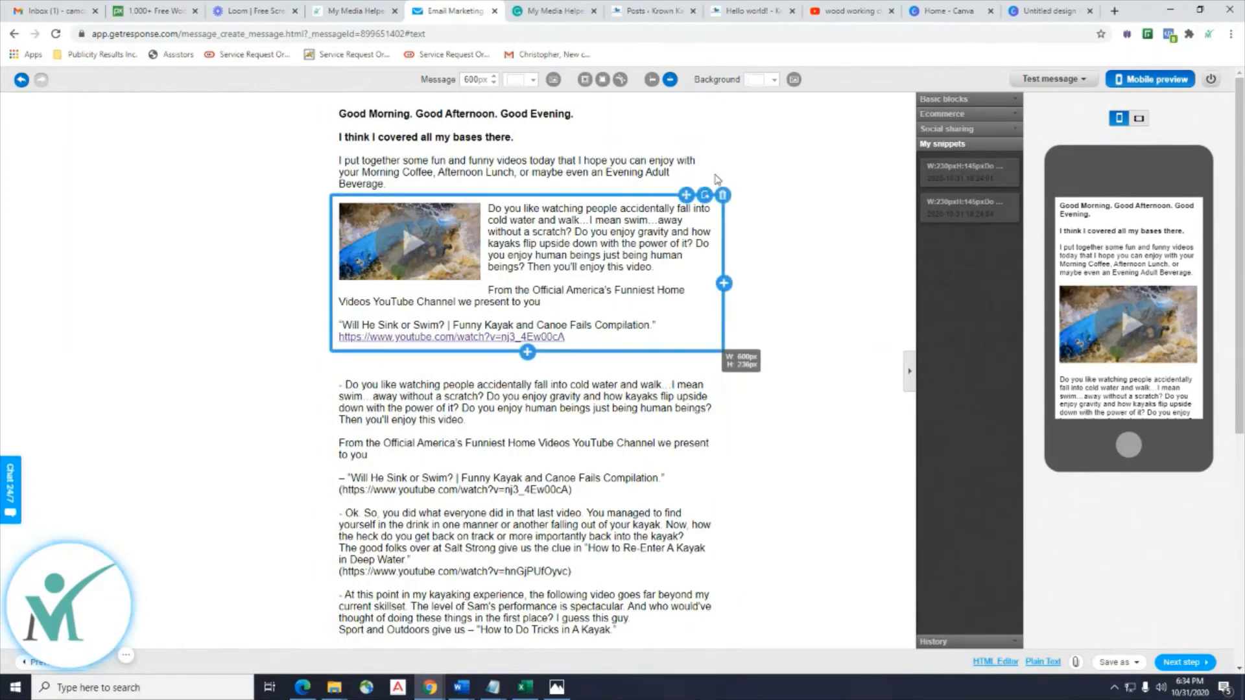
left_click(952, 102)
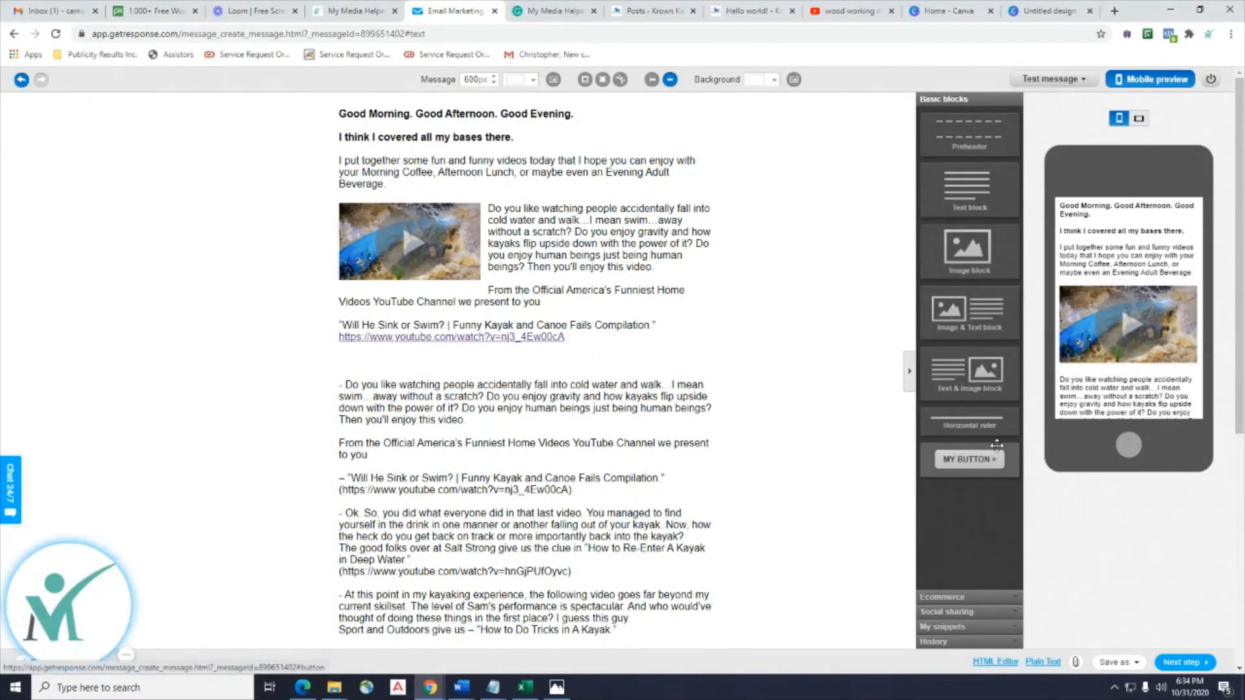
Place a horizontal rule below the intro paragraph, then select the first video block and show saved snippets.
left_click_drag(964, 433, 584, 209)
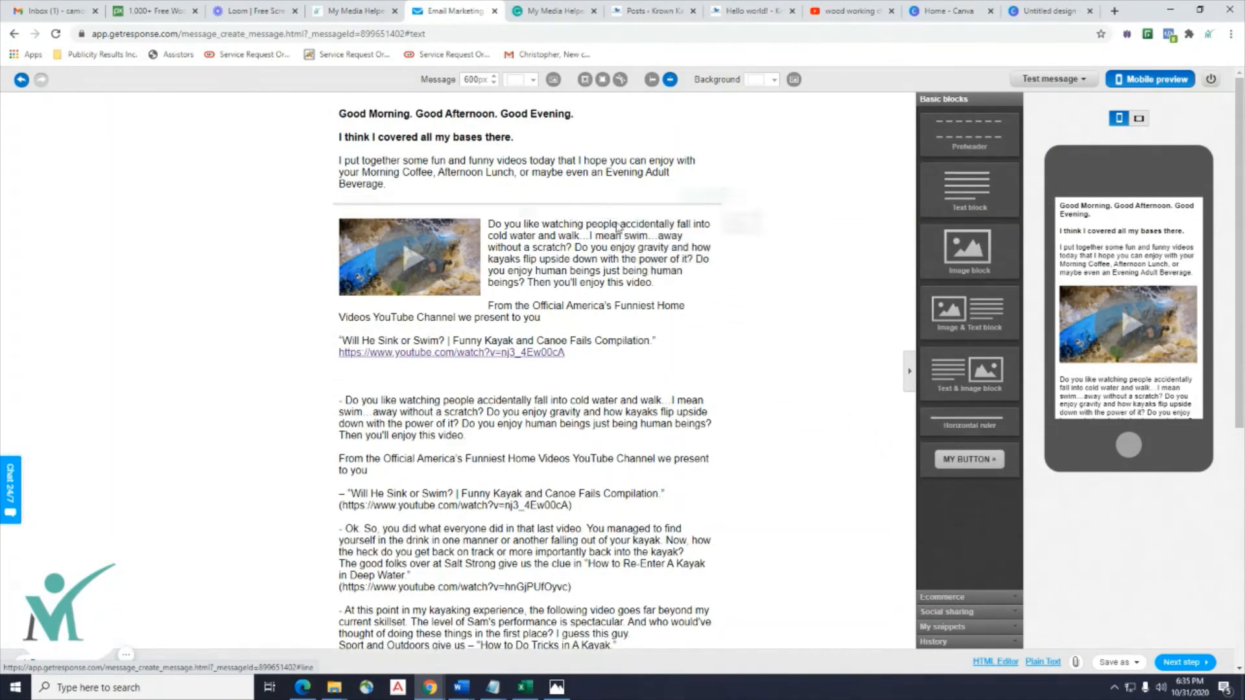
left_click_drag(969, 426, 600, 394)
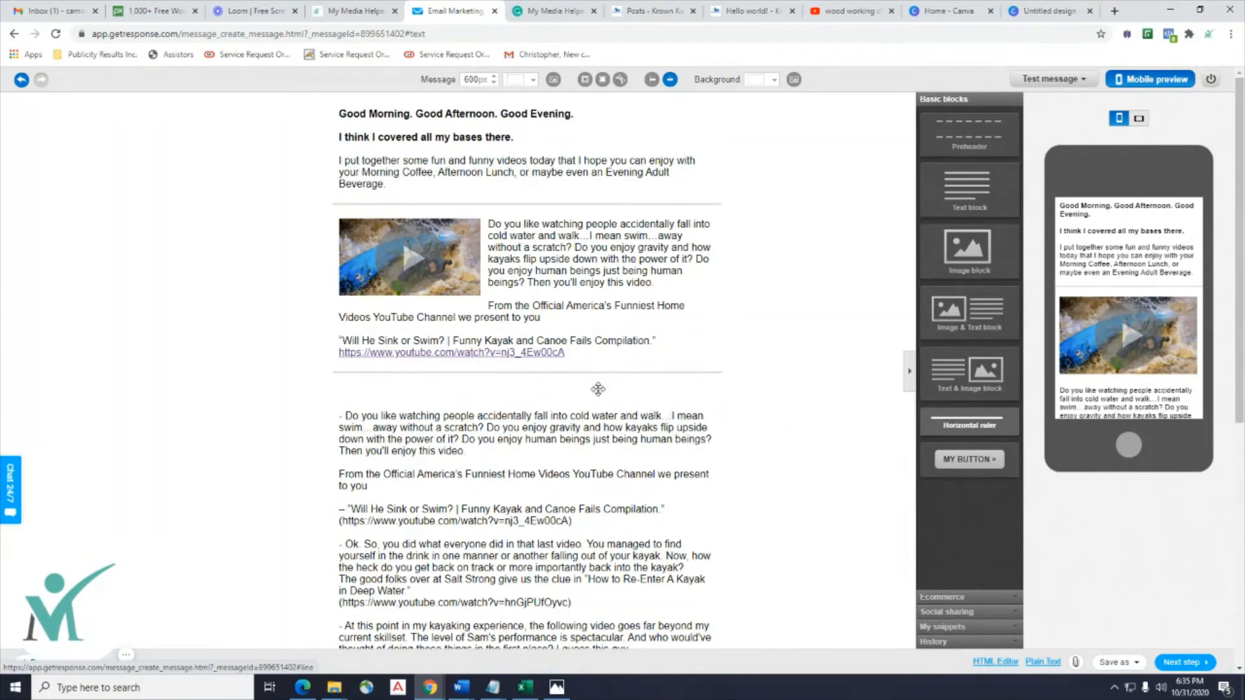
left_click(694, 309)
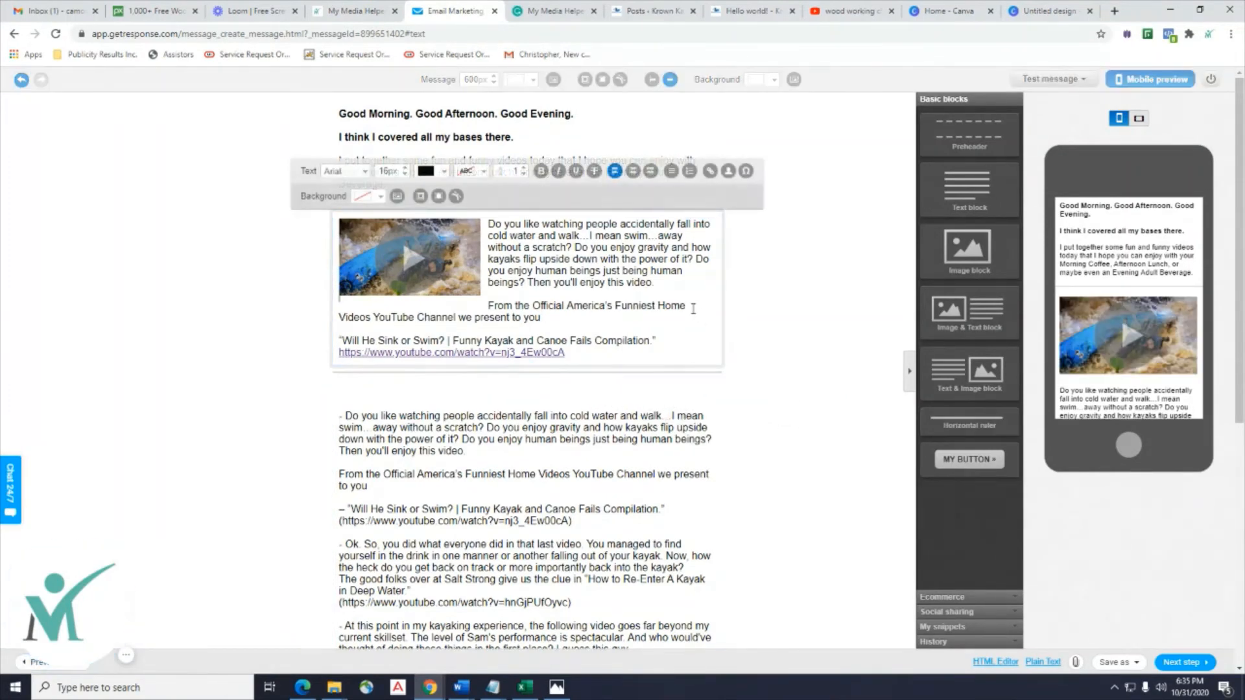
left_click(256, 387)
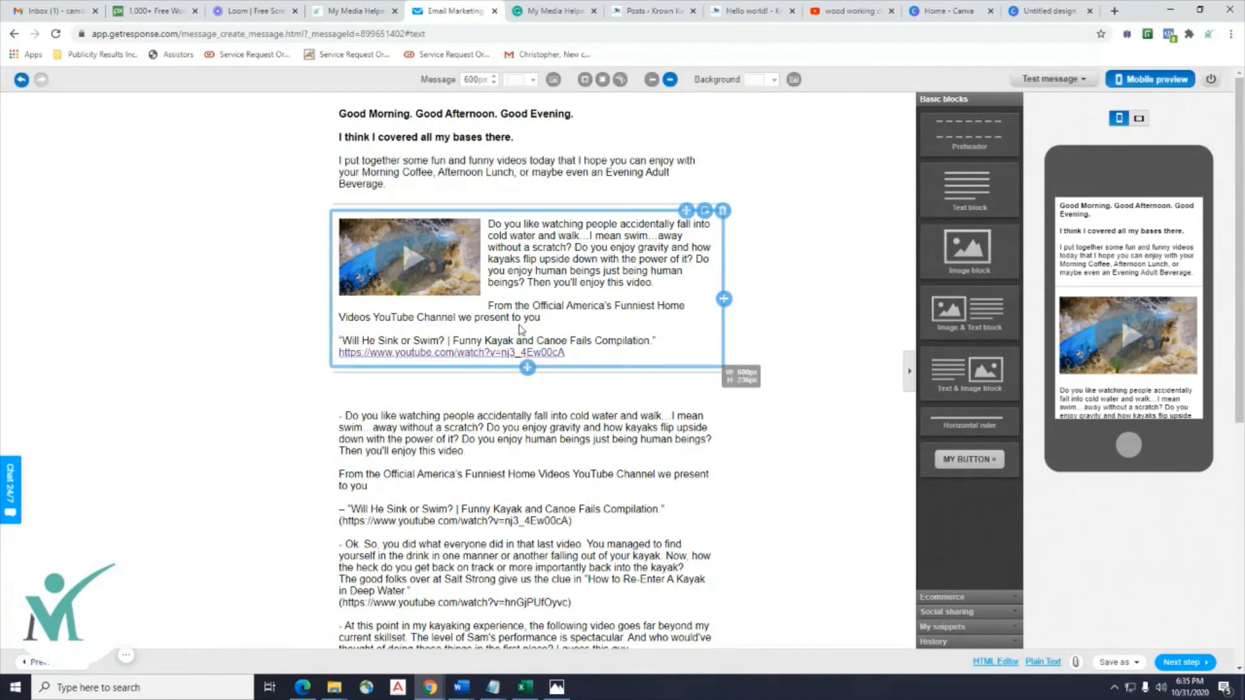
left_click(705, 212)
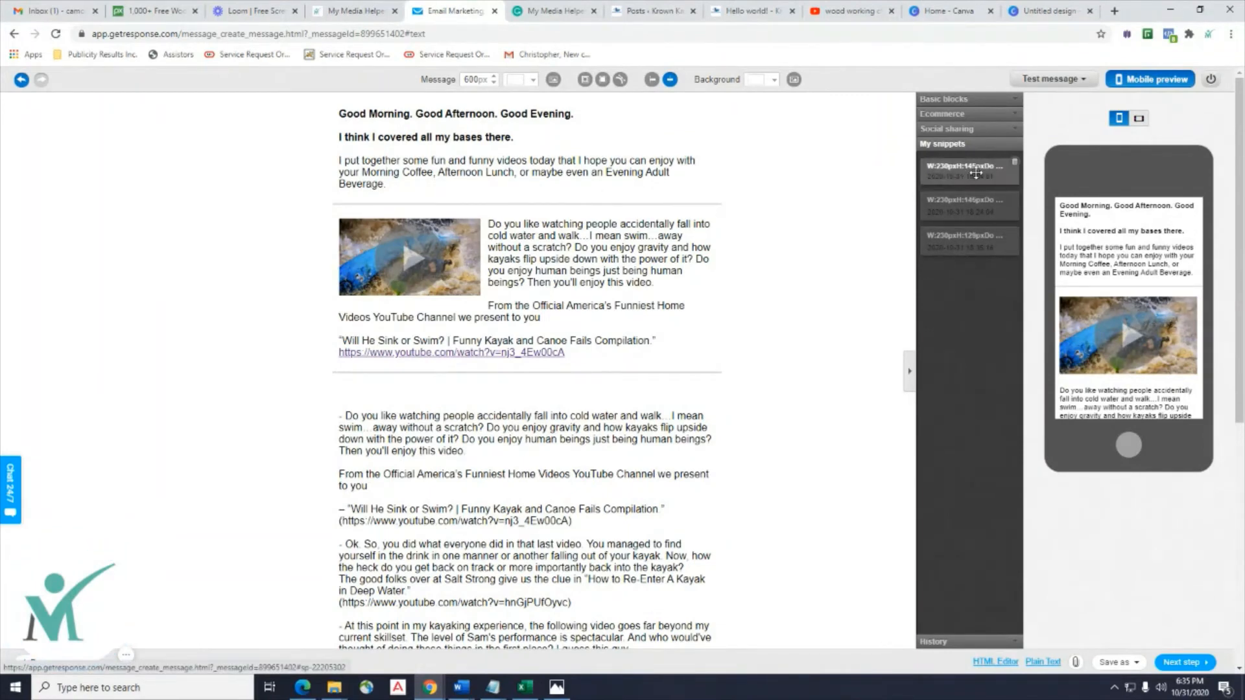
Insert the saved video snippet below the first video block and delete the repeated first description.
left_click_drag(956, 177, 528, 428)
scroll(689, 456, "down", 3)
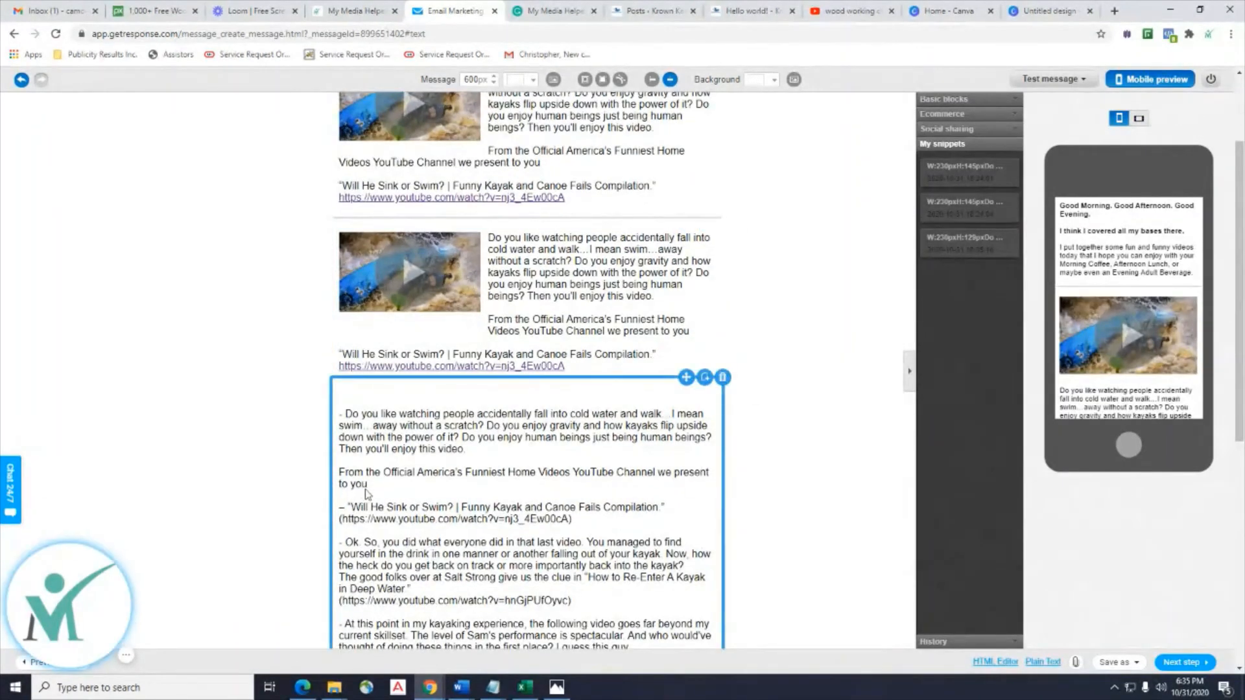
left_click(387, 495)
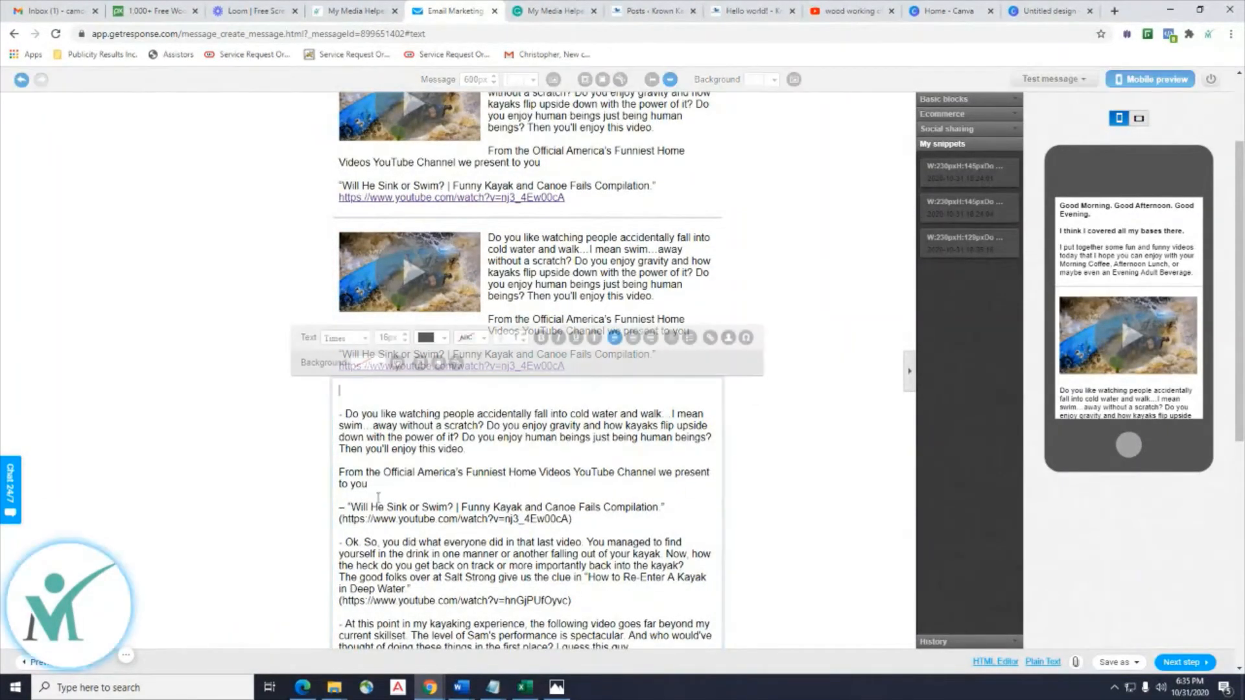
left_click(614, 519)
left_click_drag(600, 519, 336, 416)
key("Delete")
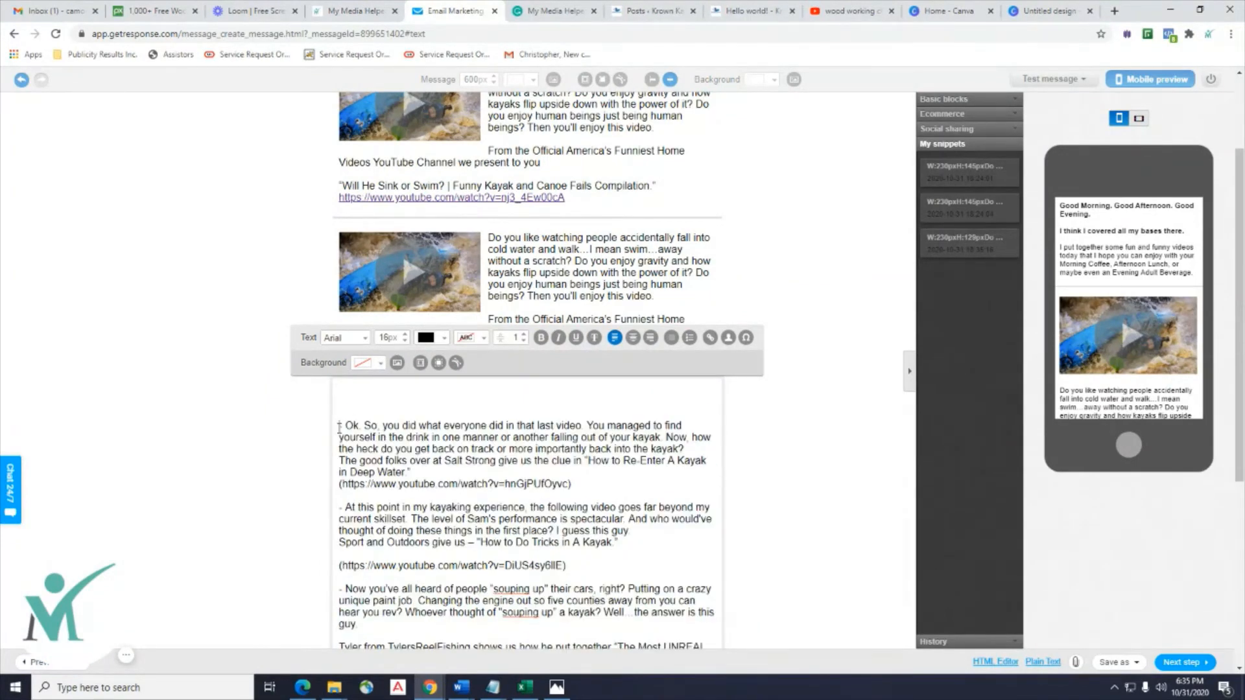
key("Delete")
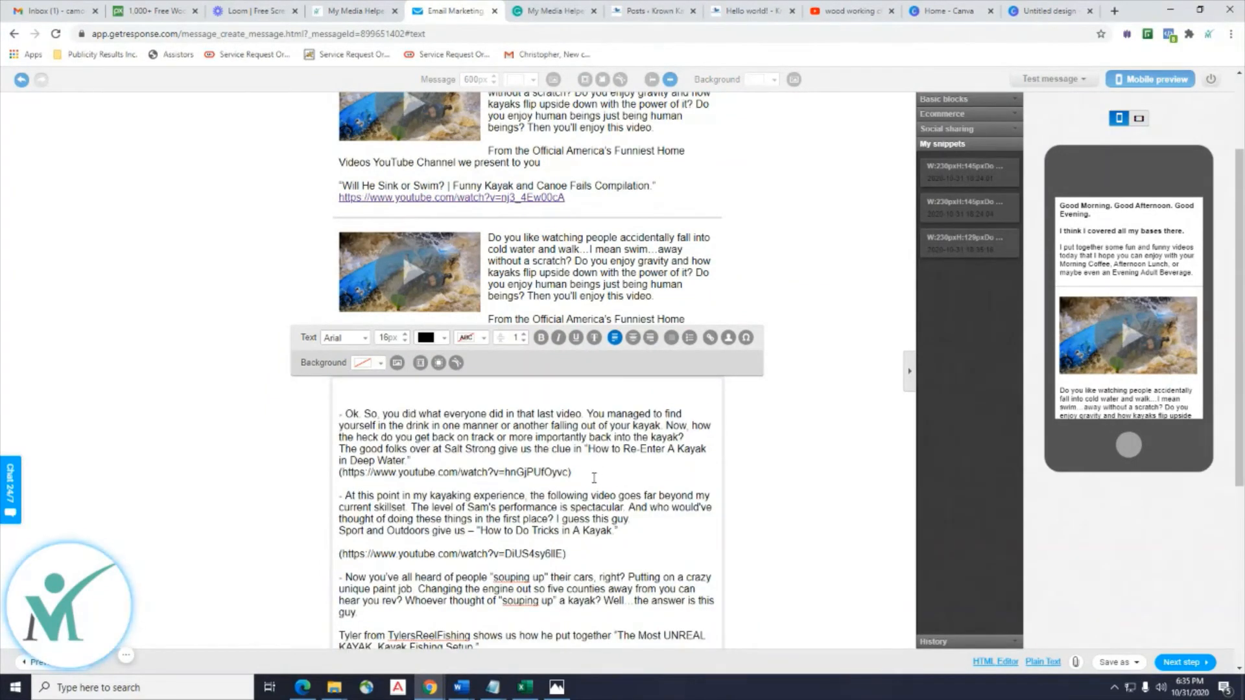
Move the re-entering-a-kayak paragraph into the second block, splitting off 'The good folks' sentence.
left_click_drag(571, 472, 348, 416)
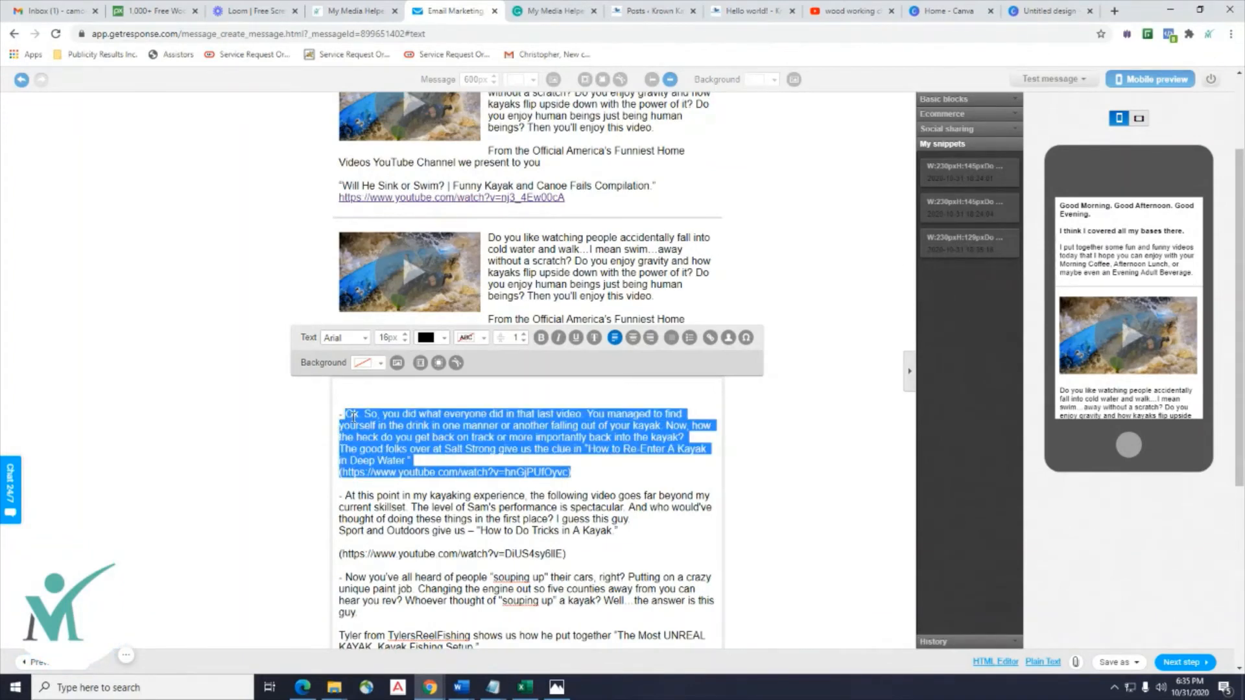
right_click(352, 415)
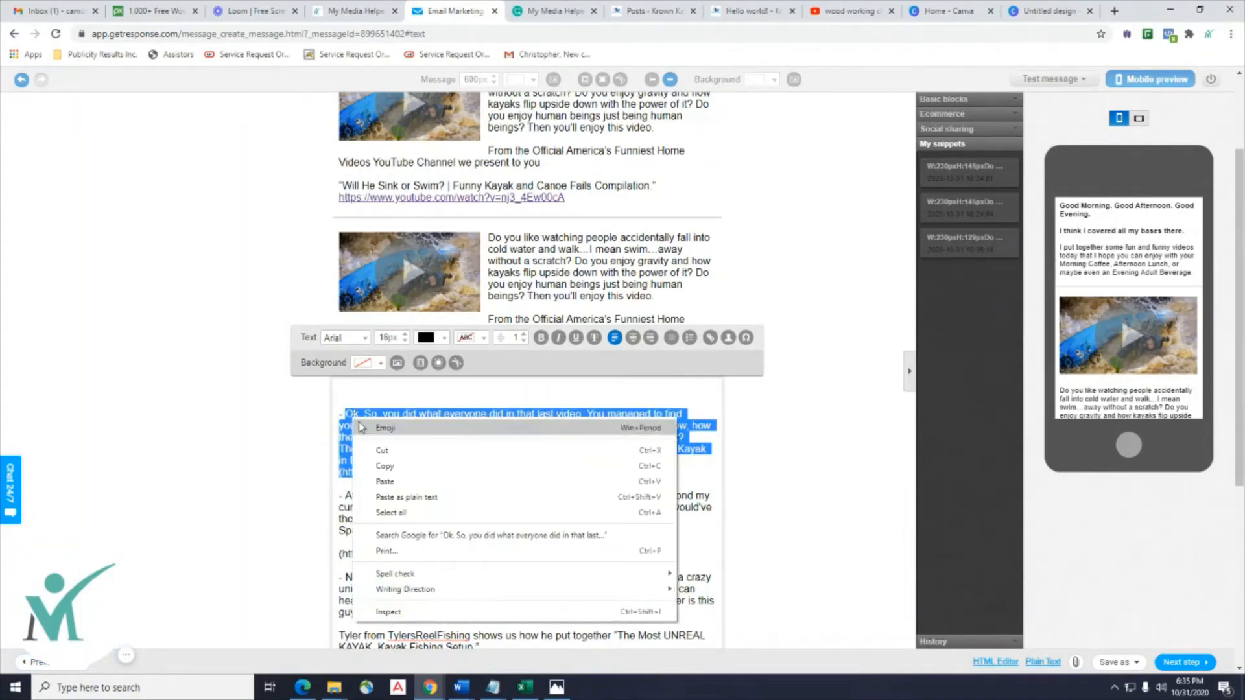
left_click(384, 451)
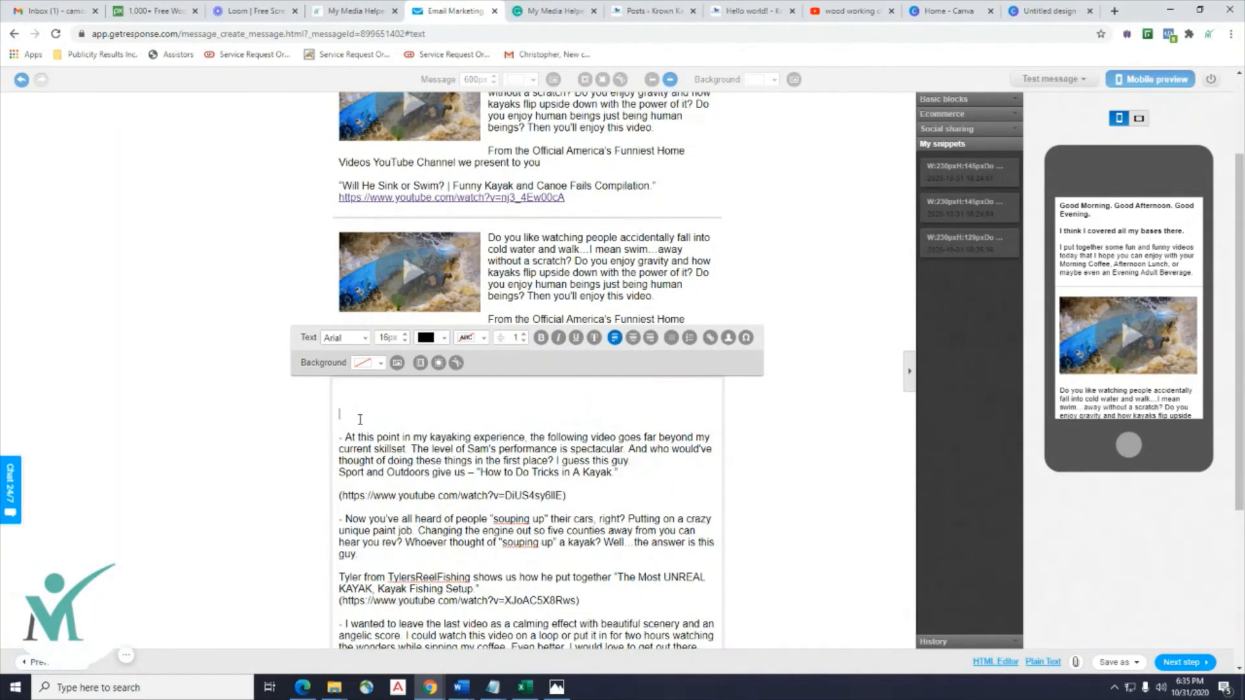
left_click(593, 370)
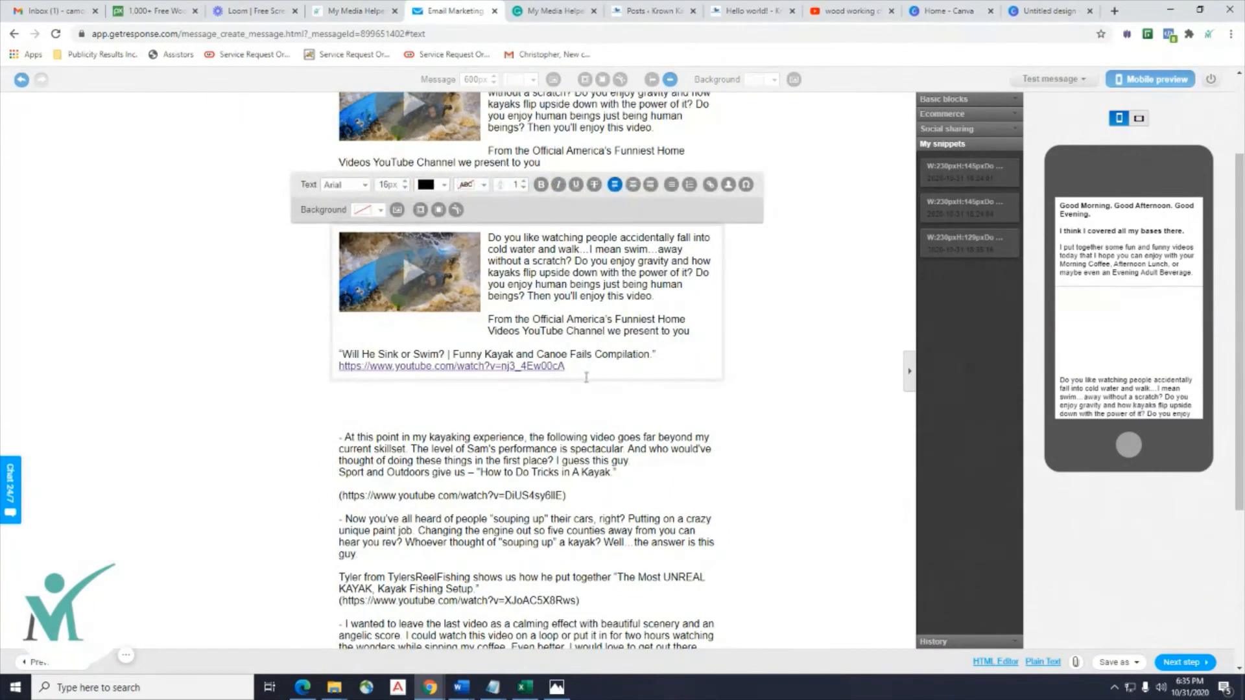
left_click_drag(594, 370, 491, 237)
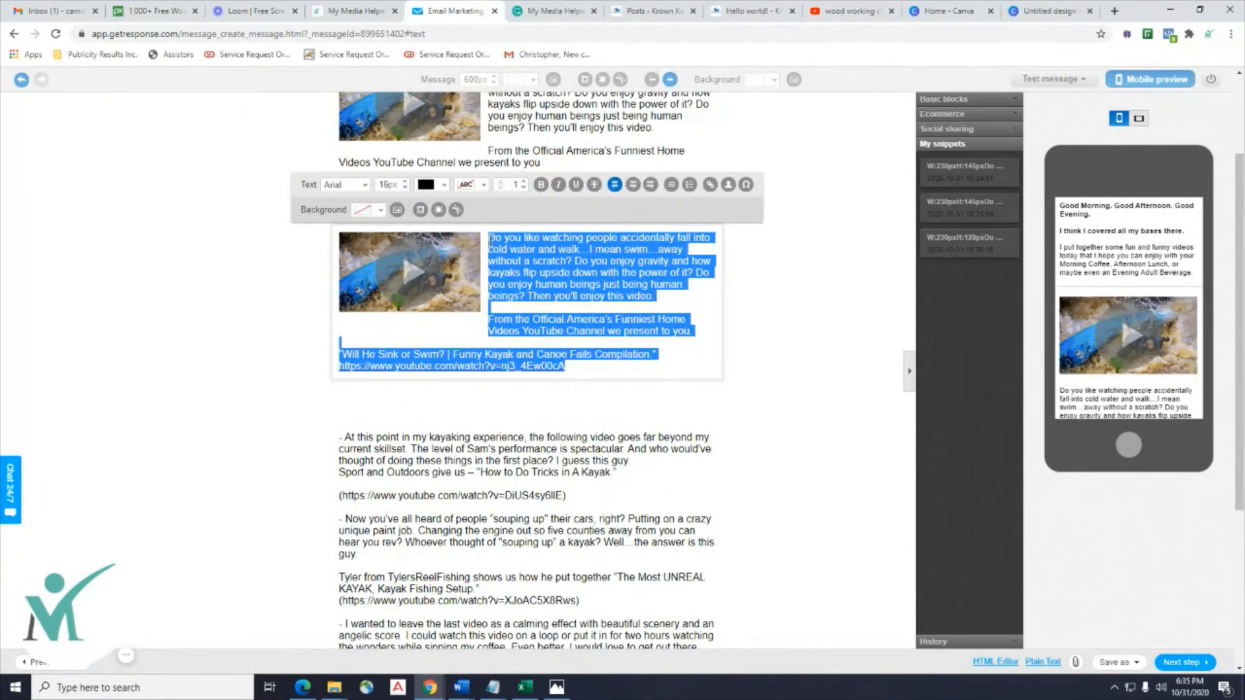
key("ctrl+v")
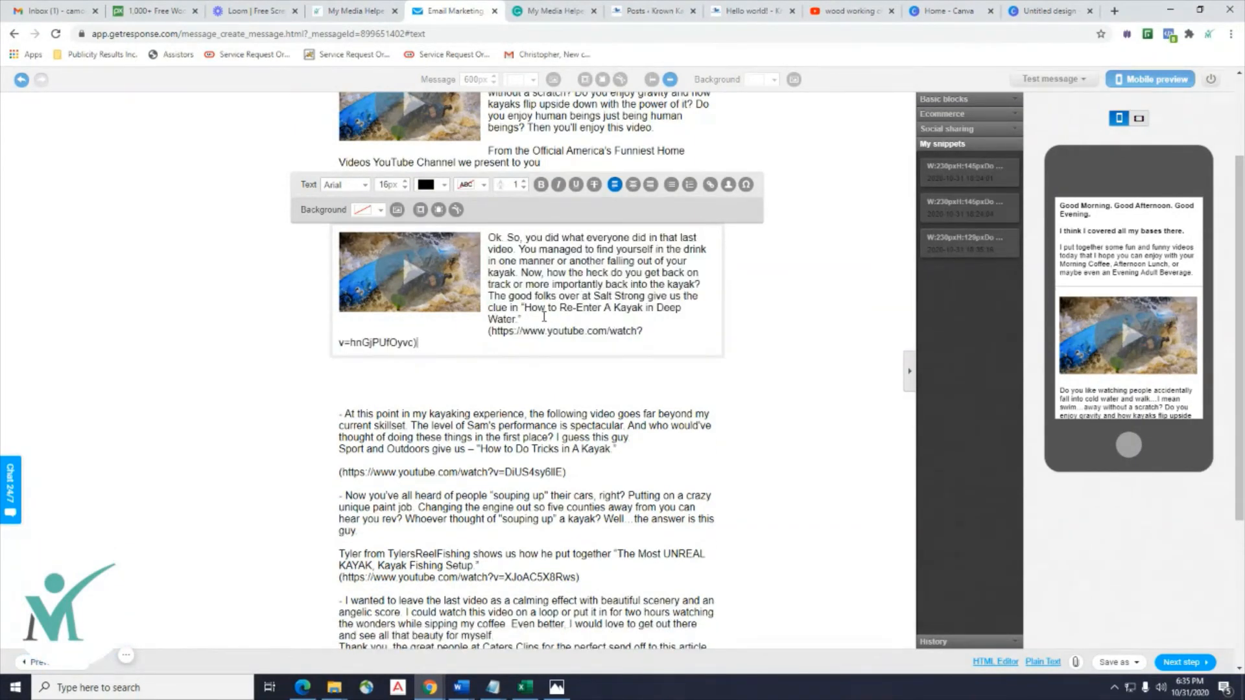
left_click(701, 284)
key("Return")
left_click(532, 332)
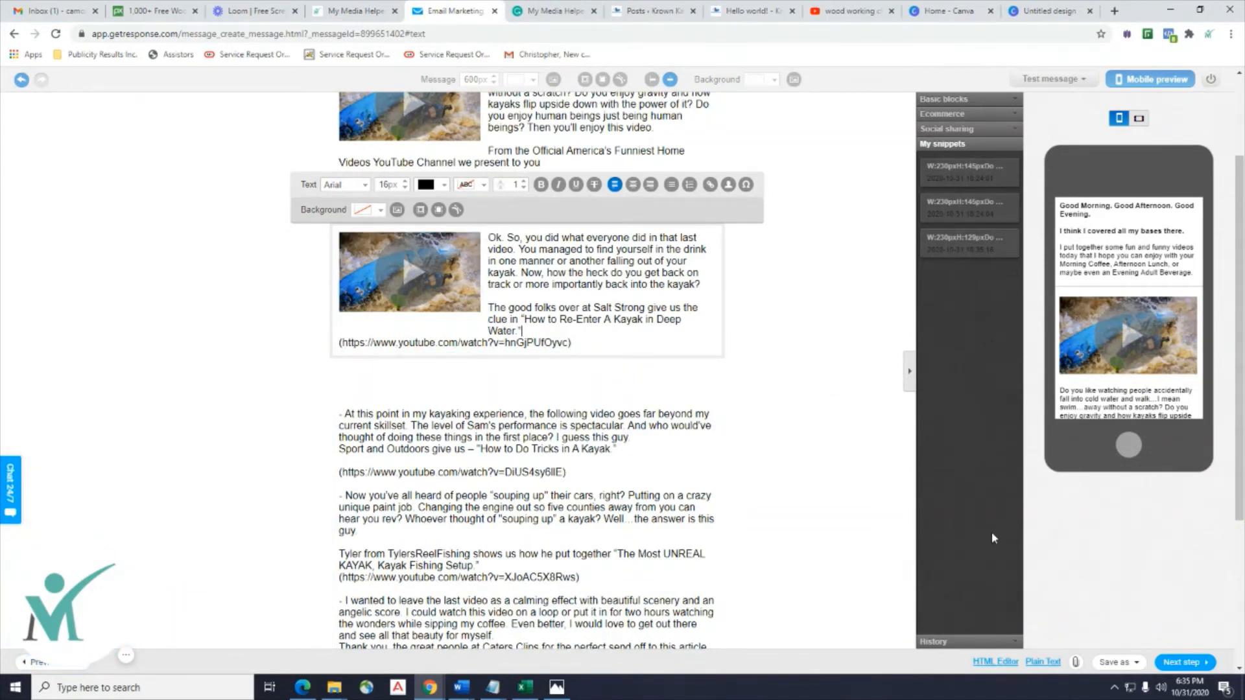
Add a horizontal rule below the second video block, then return to the Canva thumbnail design.
left_click(960, 100)
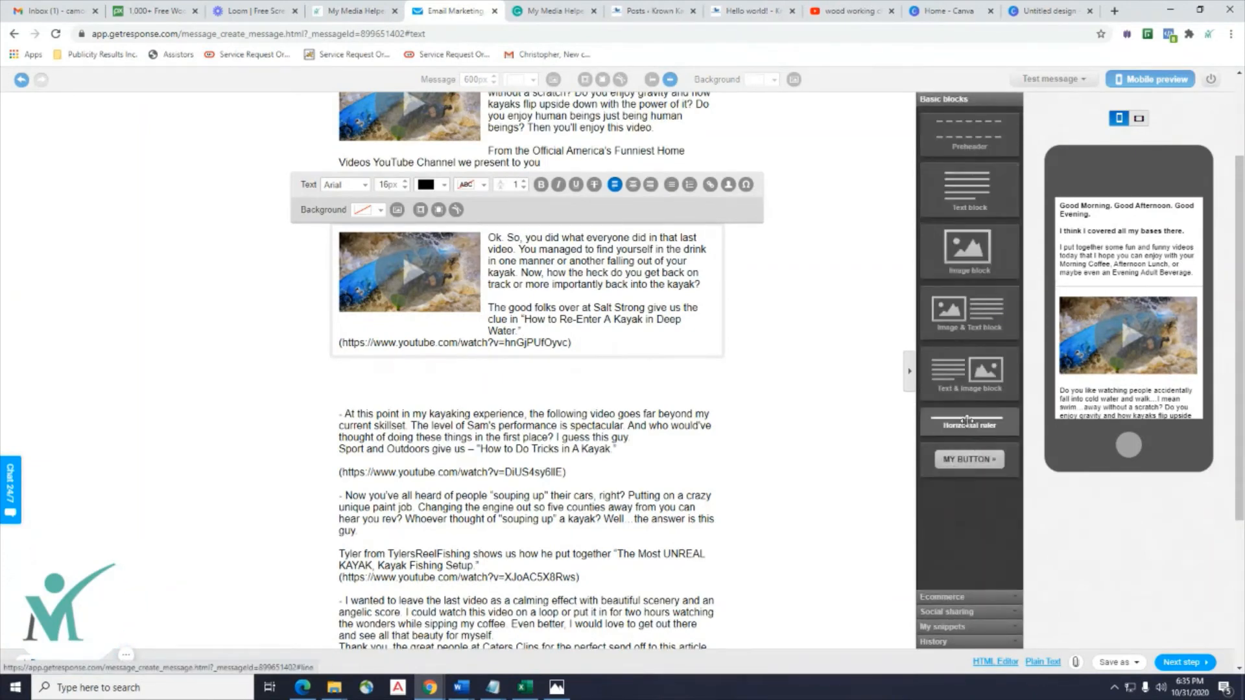
left_click_drag(968, 418, 564, 383)
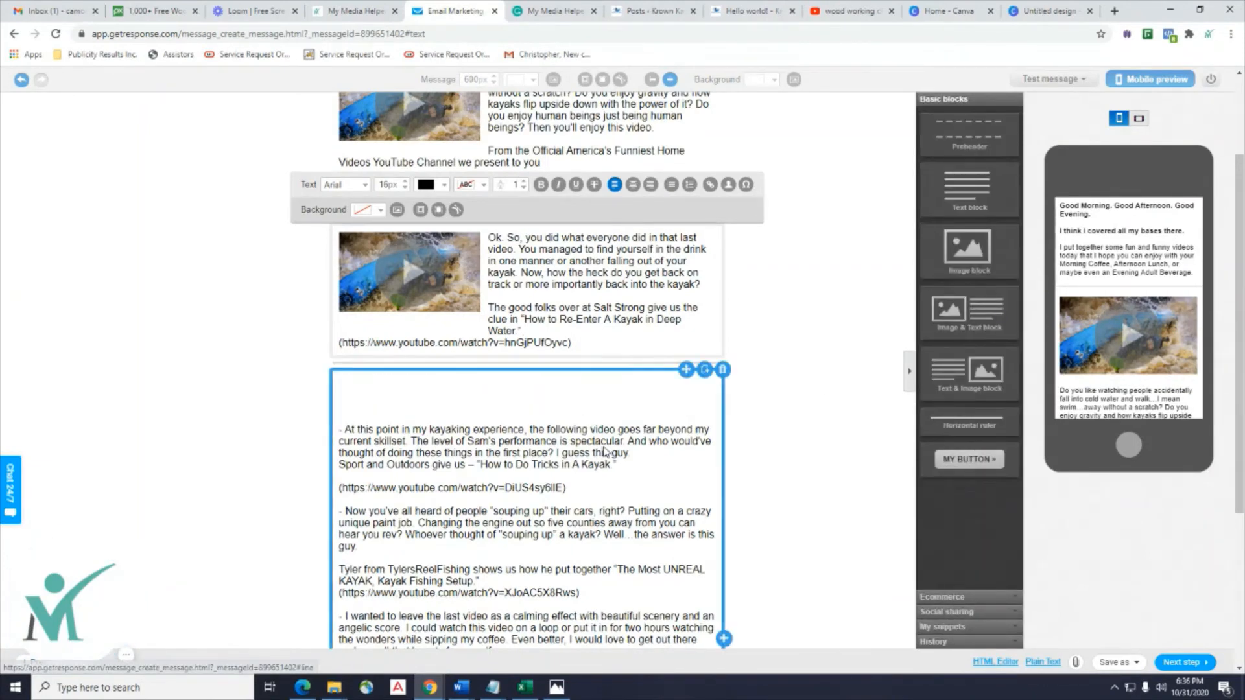
scroll(515, 392, "up", 3)
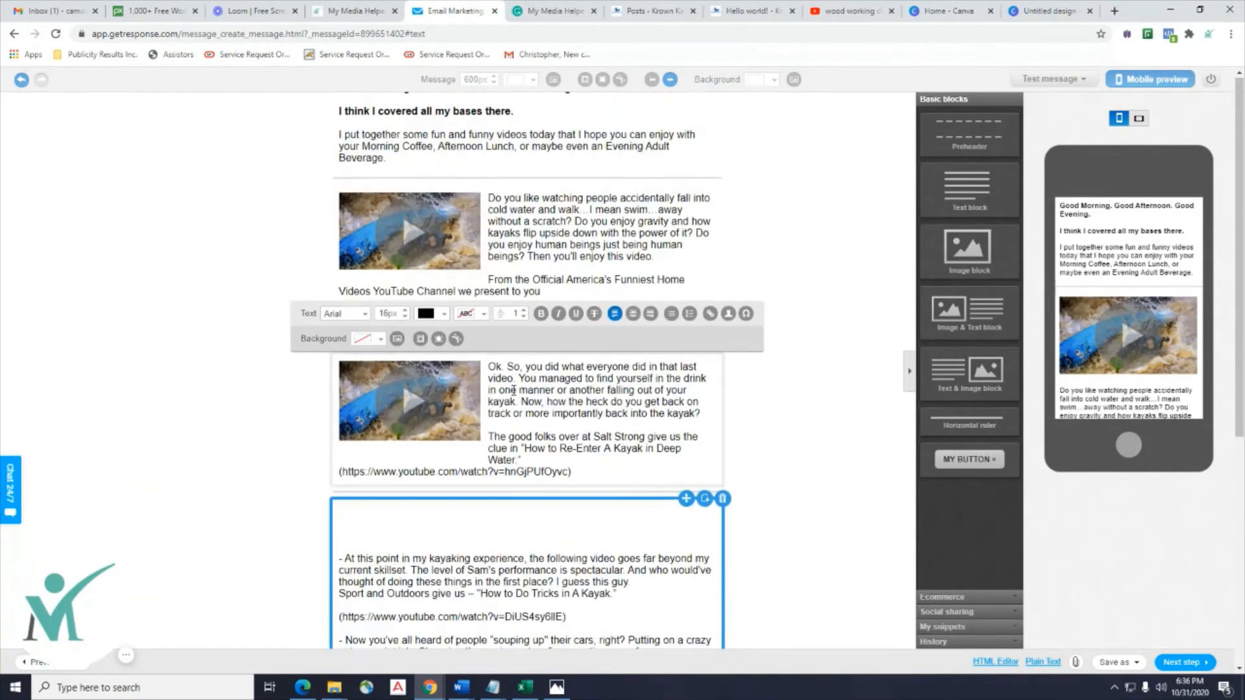
scroll(513, 391, "down", 3)
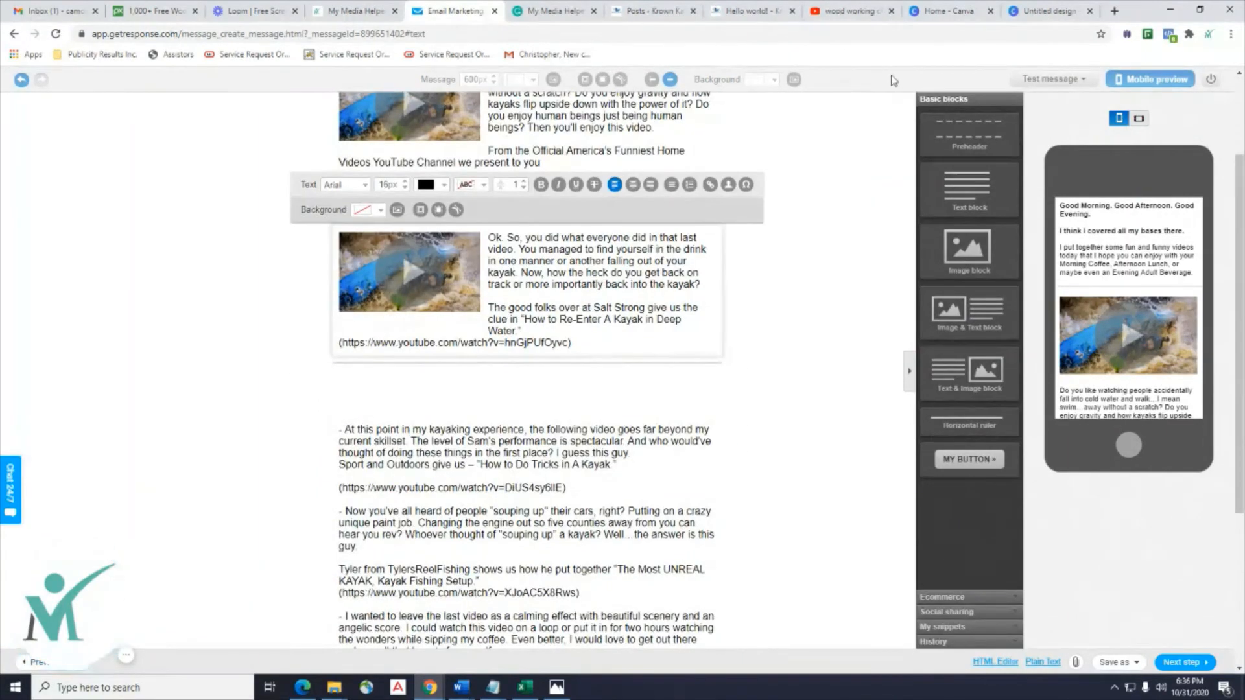
left_click(1049, 13)
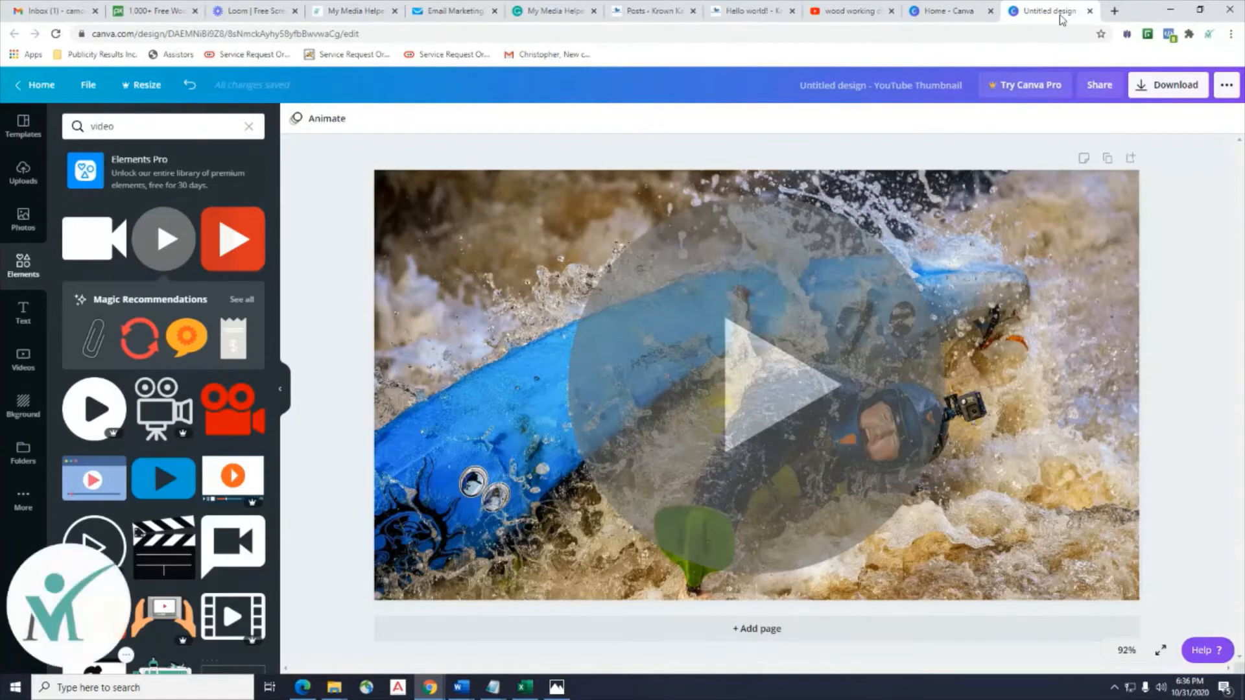
Glance through the Canva home, Loom and My Media Helper tabs, then return to GetResponse.
left_click(949, 11)
left_click(257, 15)
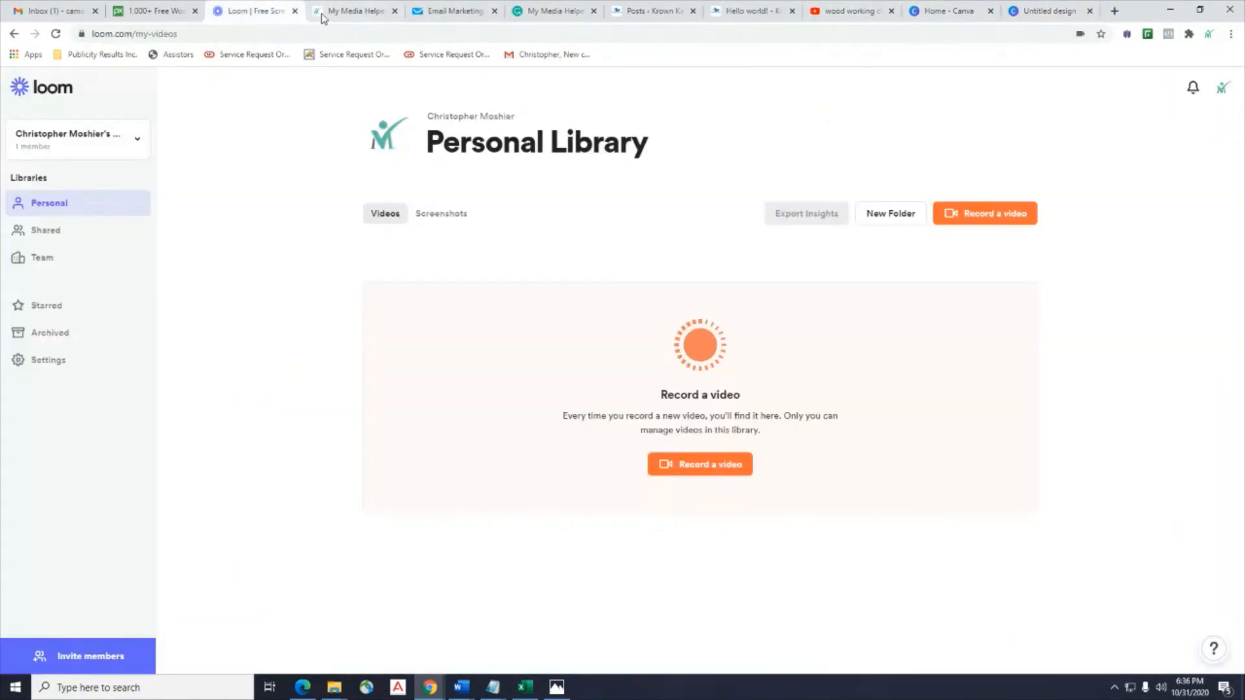
left_click(342, 13)
left_click(453, 13)
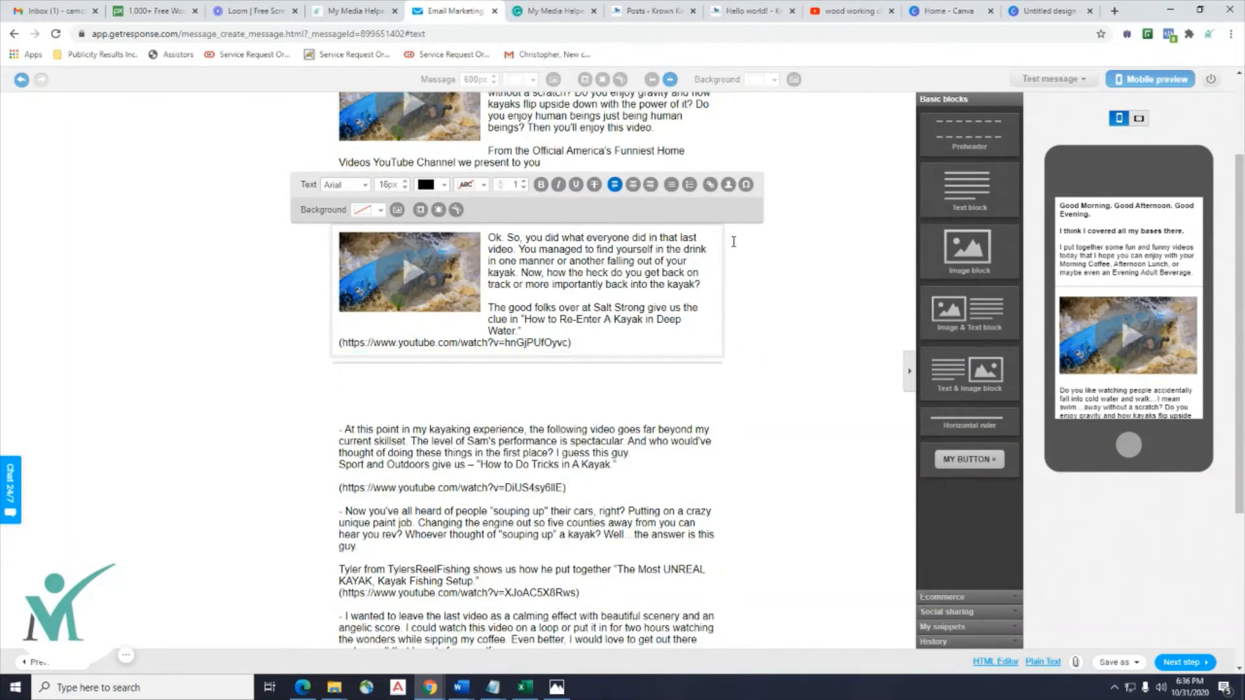
Revisit the Canva design and Pixabay, then go back to the GetResponse email and scroll through it.
left_click(1052, 12)
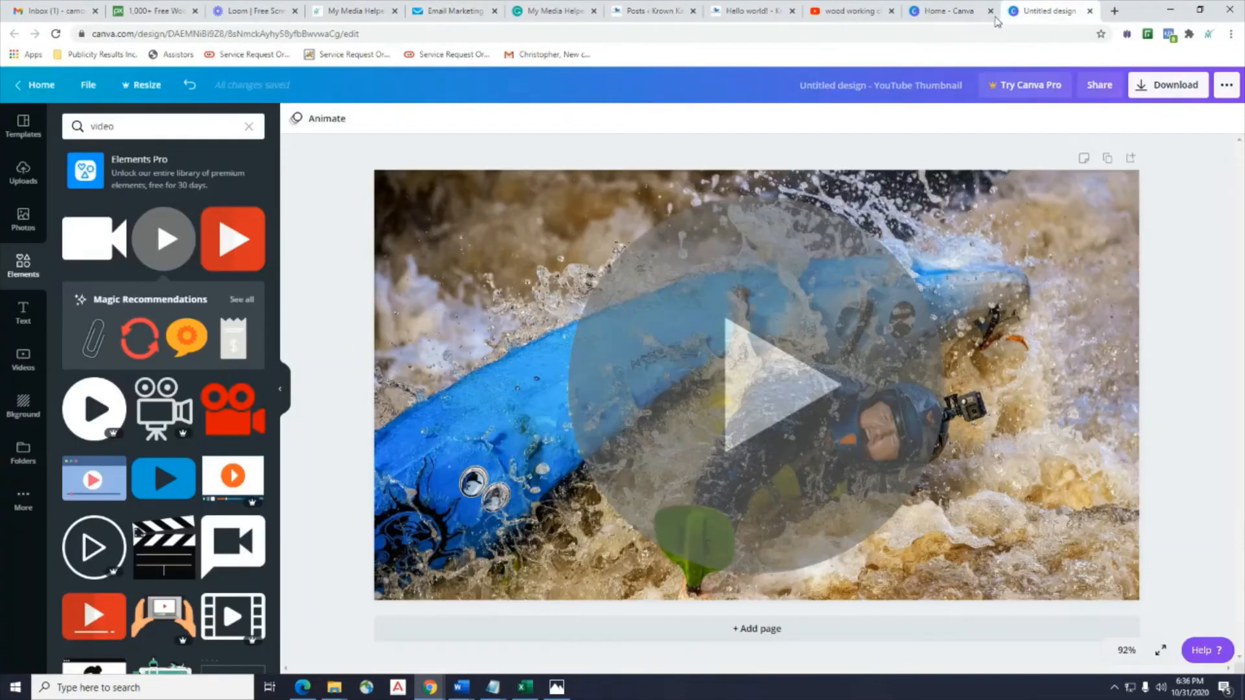
left_click(951, 12)
left_click(1054, 18)
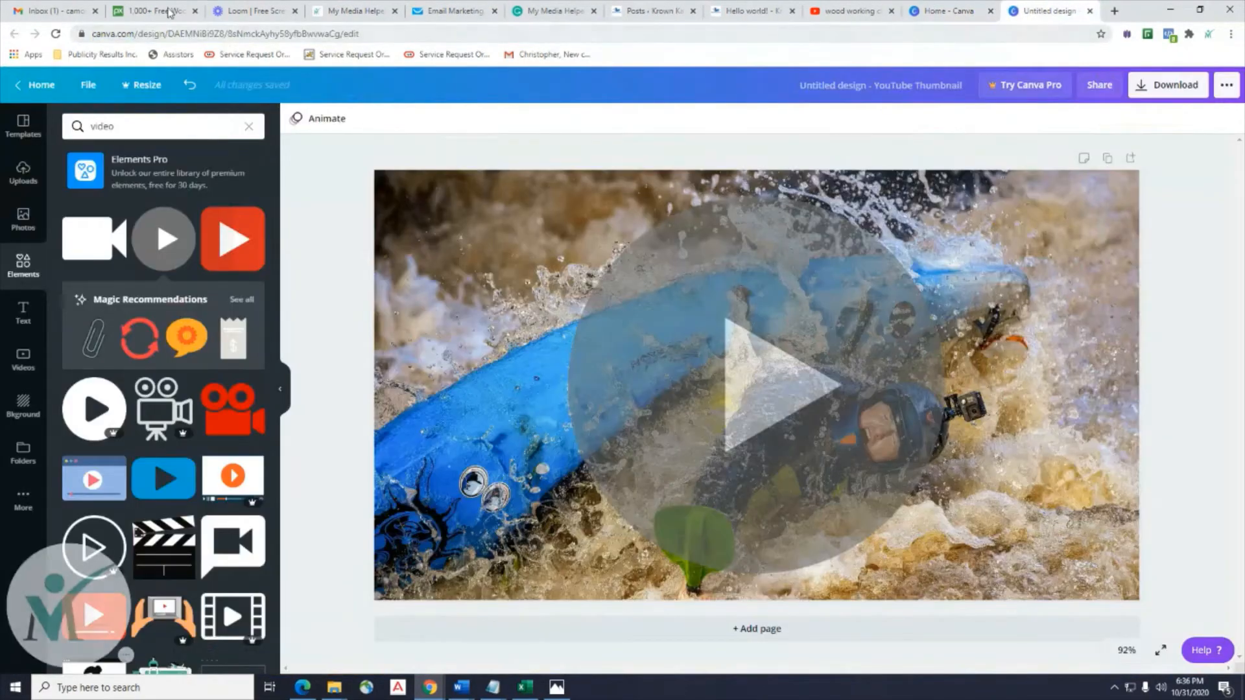
left_click(169, 9)
left_click(464, 15)
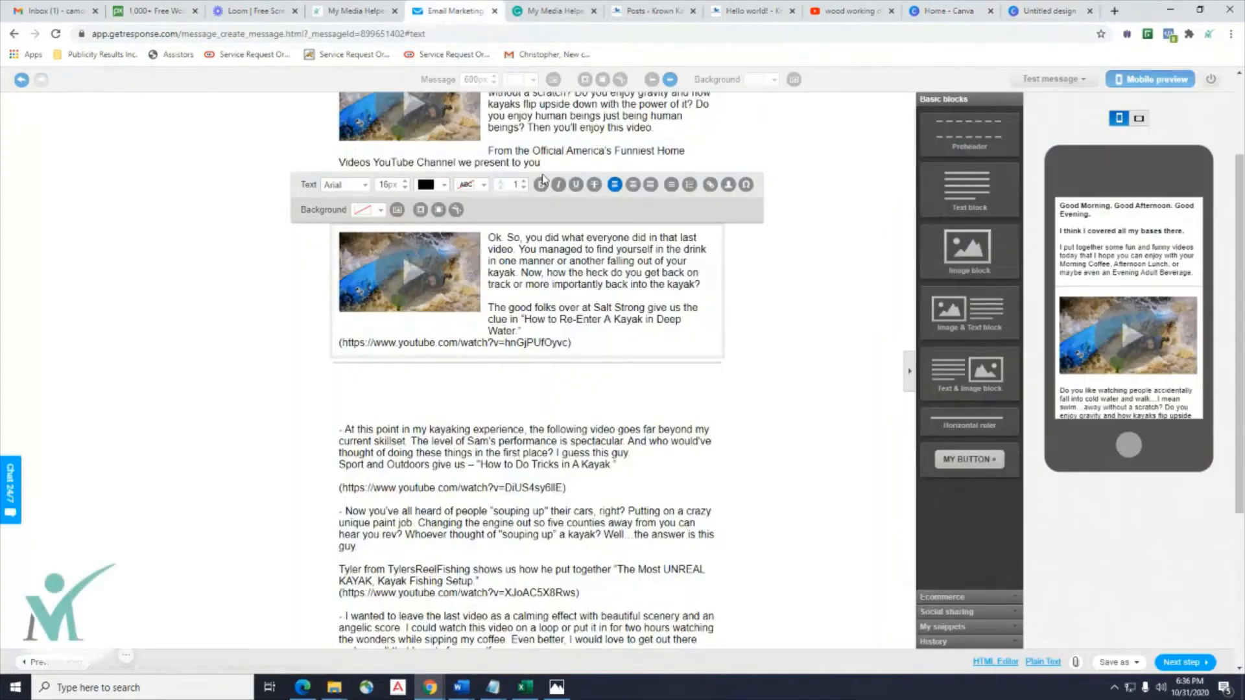
scroll(627, 222, "up", 3)
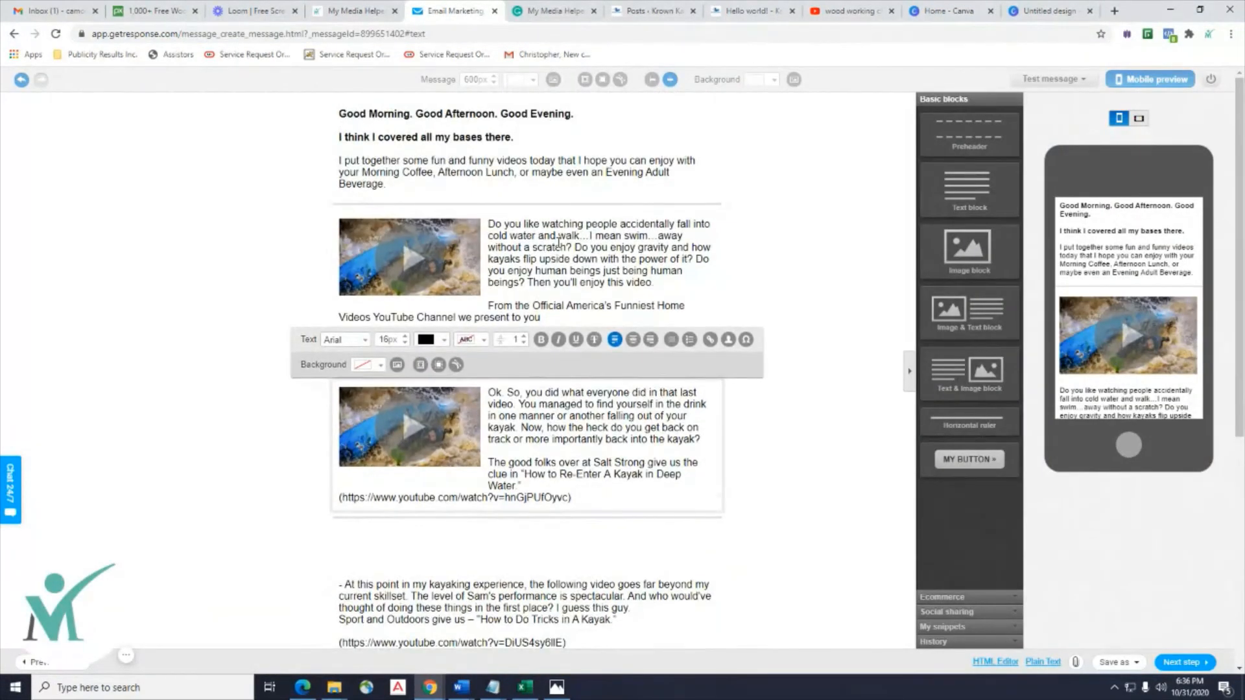
scroll(559, 242, "down", 7)
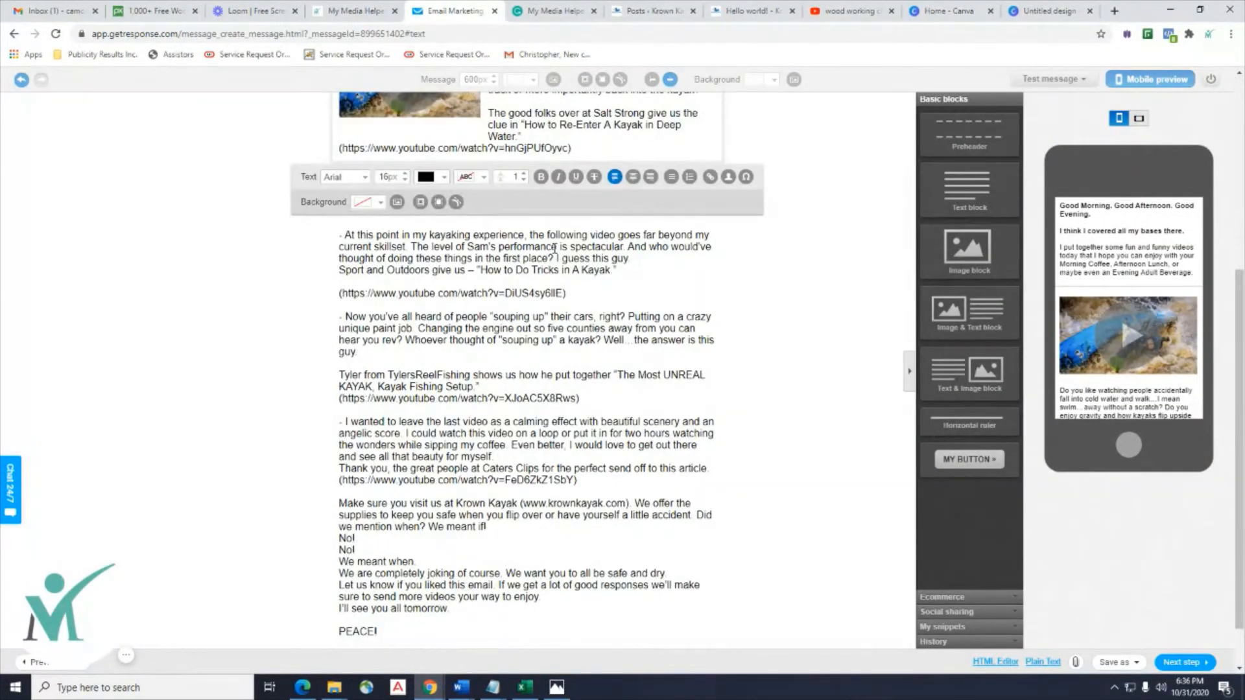
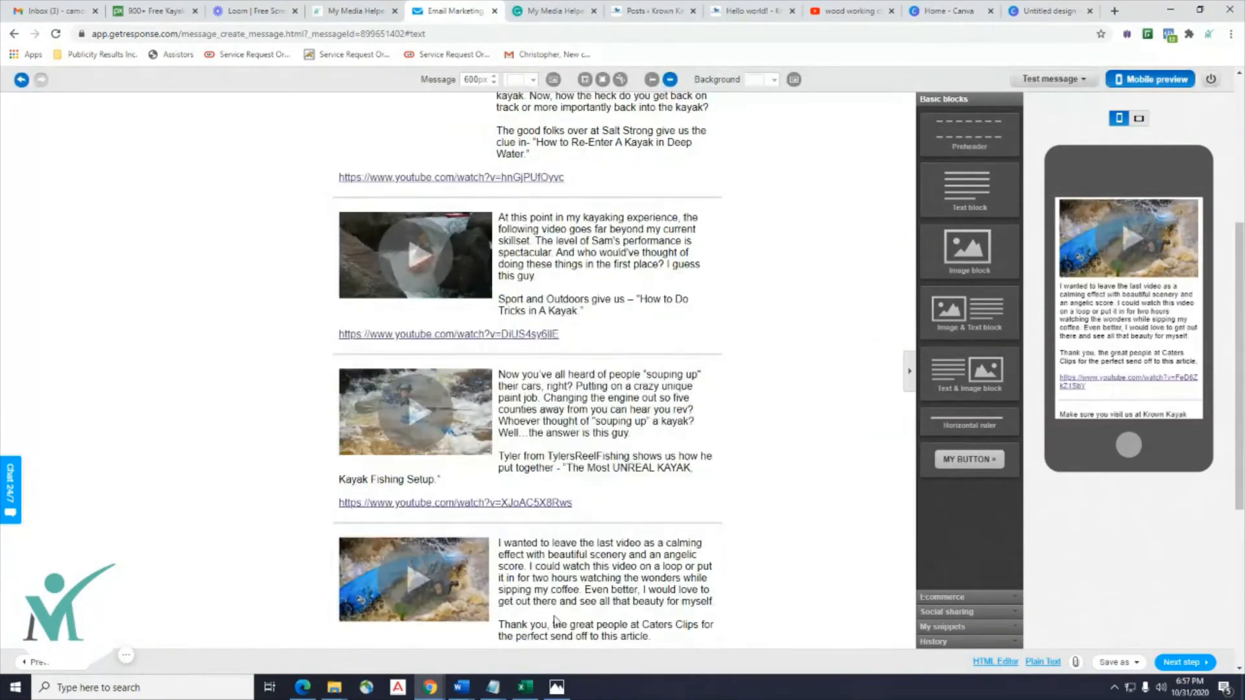
Scroll up and down through the GetResponse email to review its video blocks.
scroll(818, 527, "up", 5)
scroll(819, 527, "down", 15)
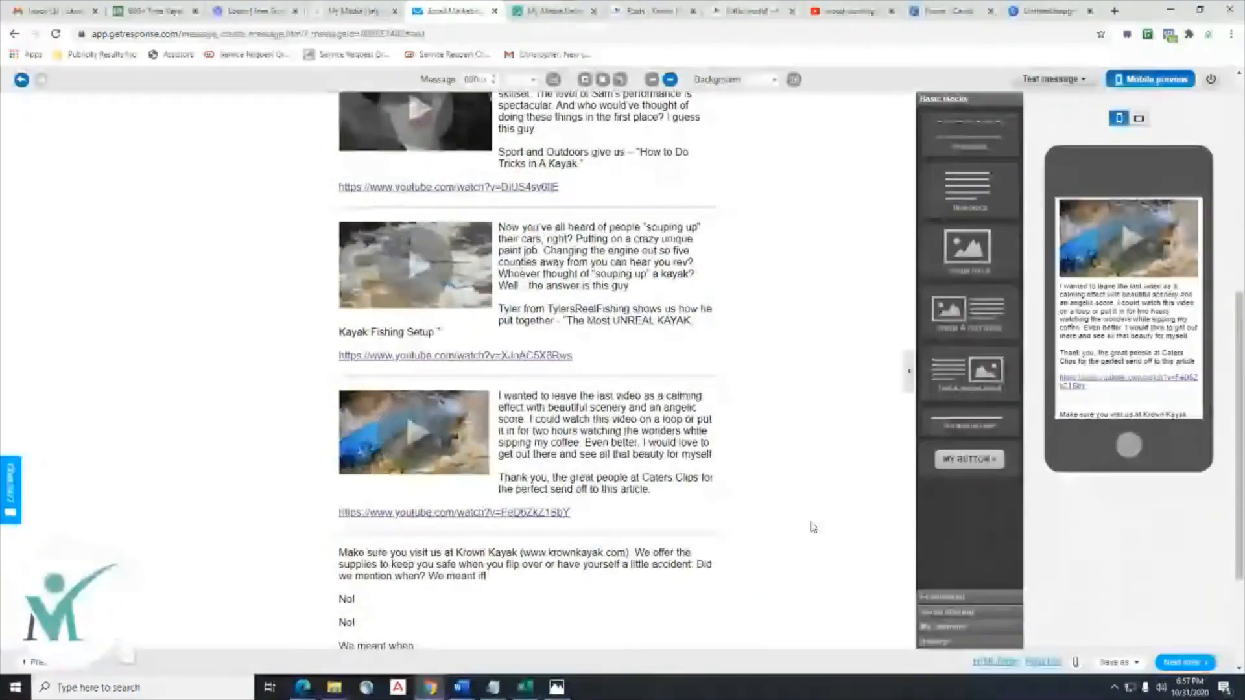
scroll(813, 527, "up", 10)
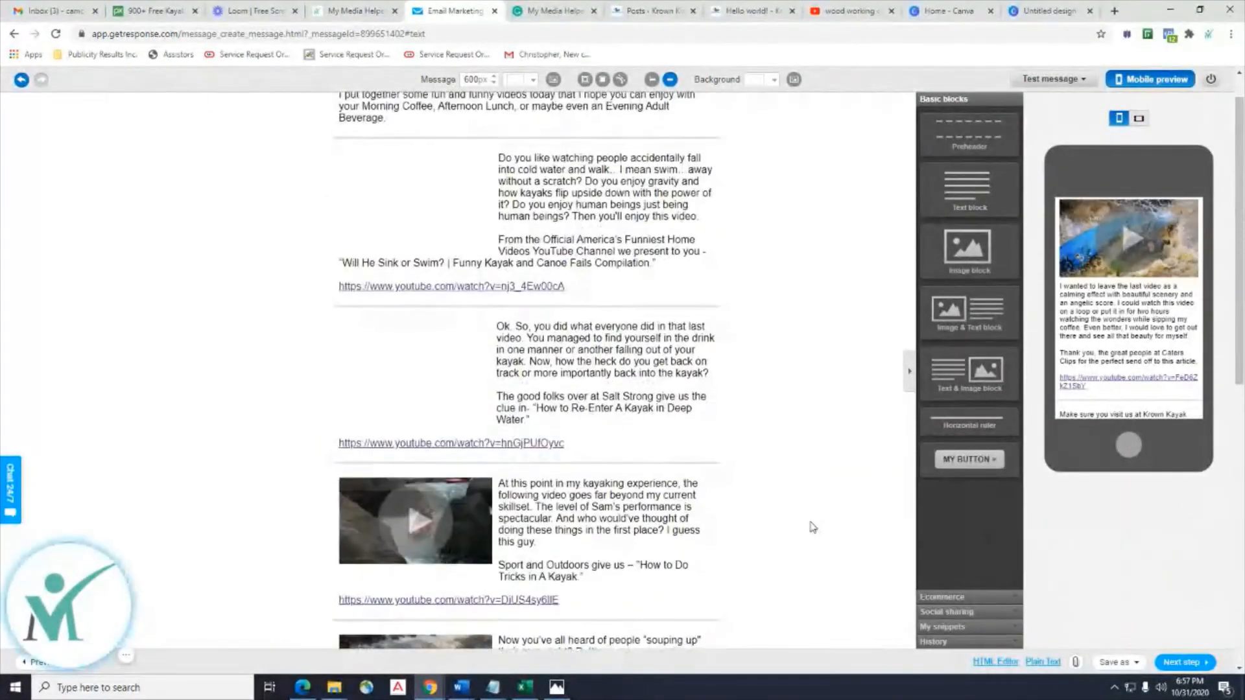
scroll(813, 527, "down", 5)
scroll(812, 527, "down", 4)
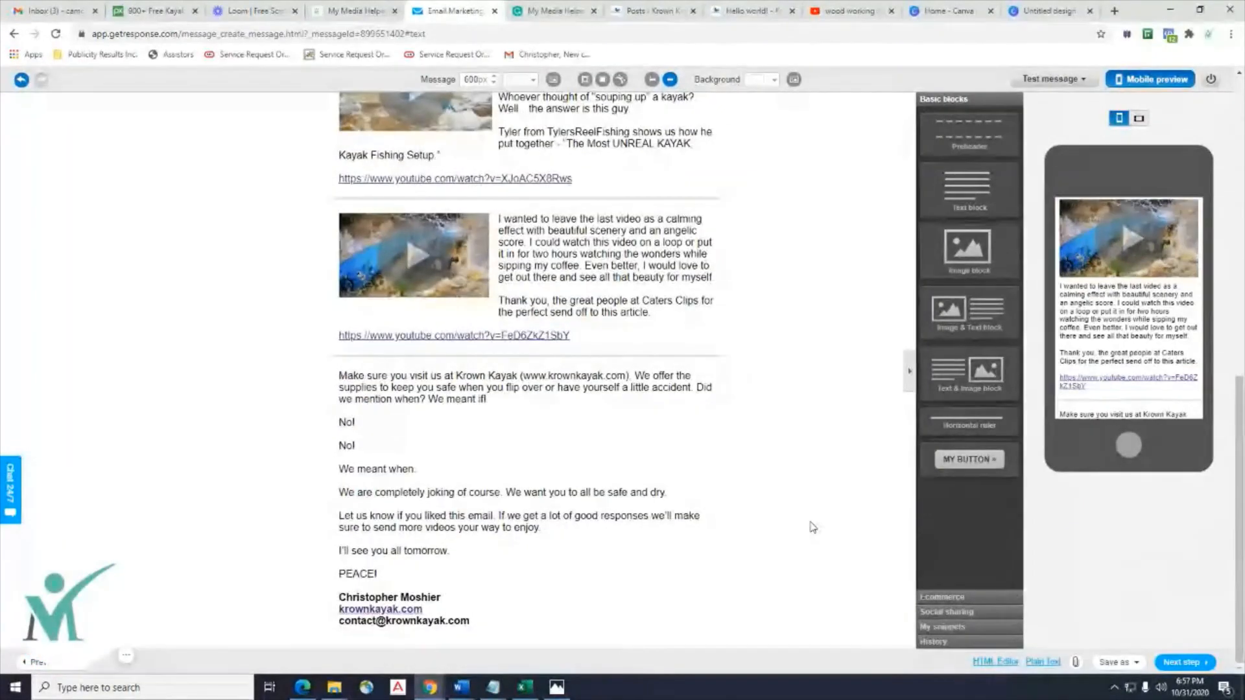
scroll(813, 527, "up", 8)
scroll(812, 527, "up", 1)
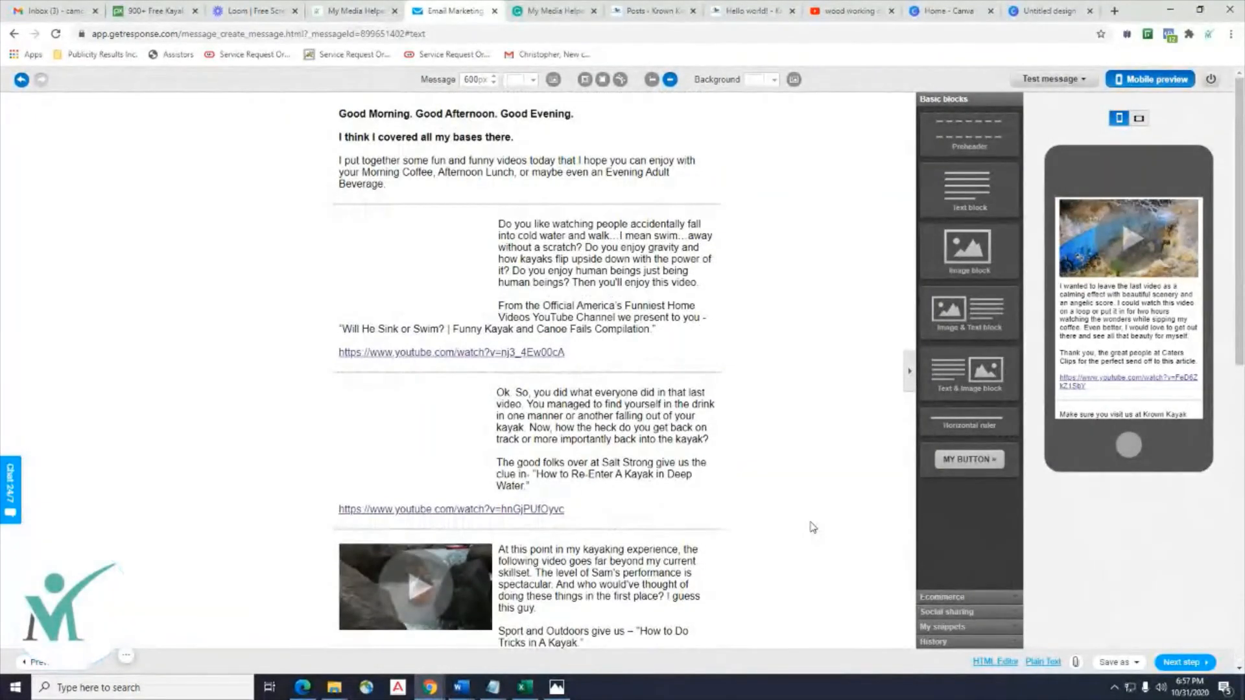
scroll(1074, 364, "down", 6)
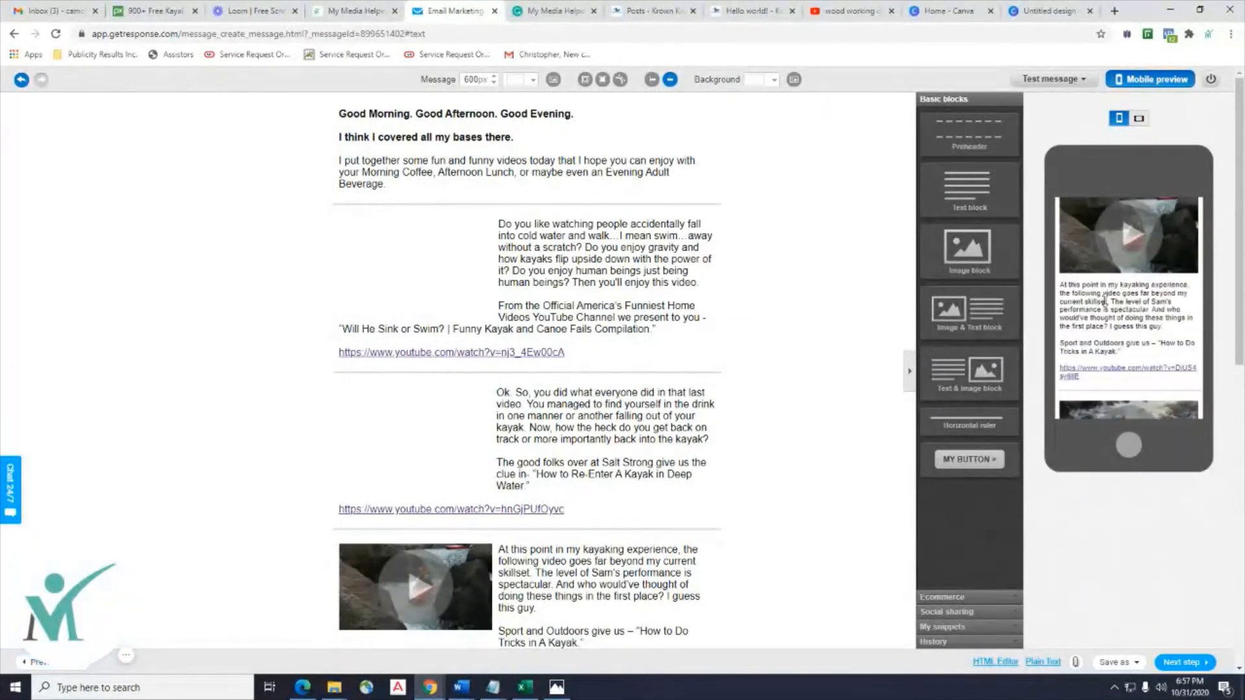
scroll(1105, 299, "down", 6)
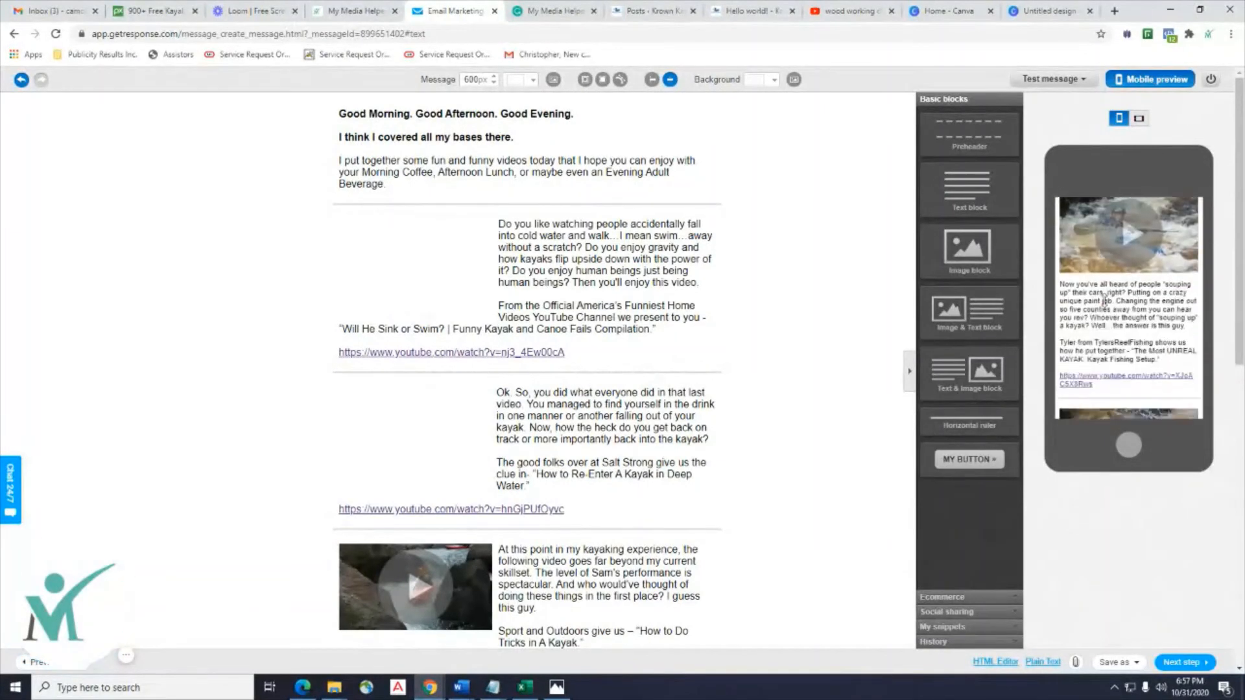
scroll(1105, 299, "up", 12)
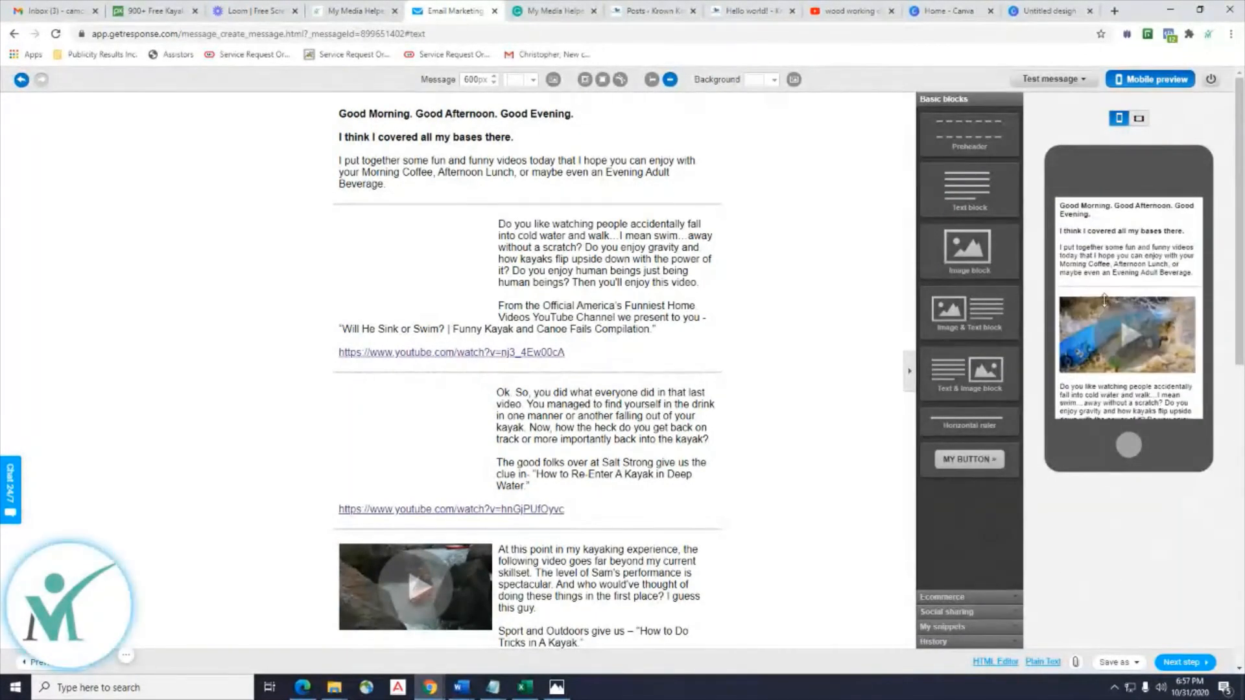
scroll(1104, 300, "down", 6)
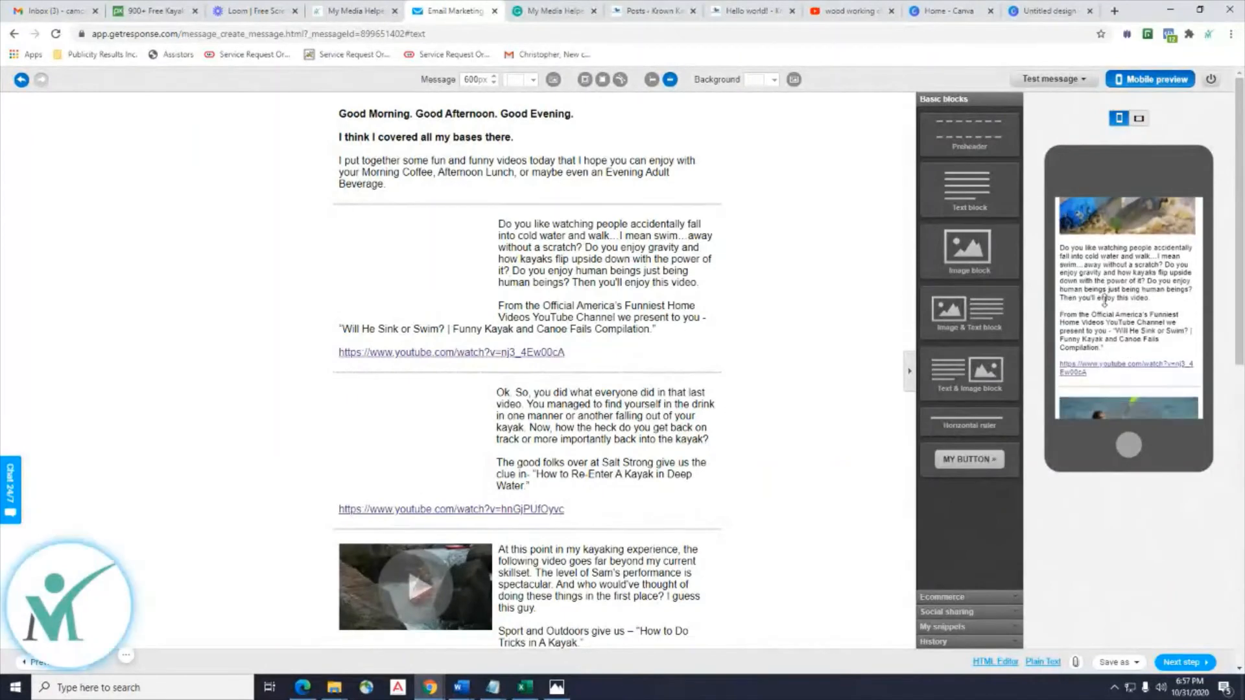
scroll(1105, 300, "down", 3)
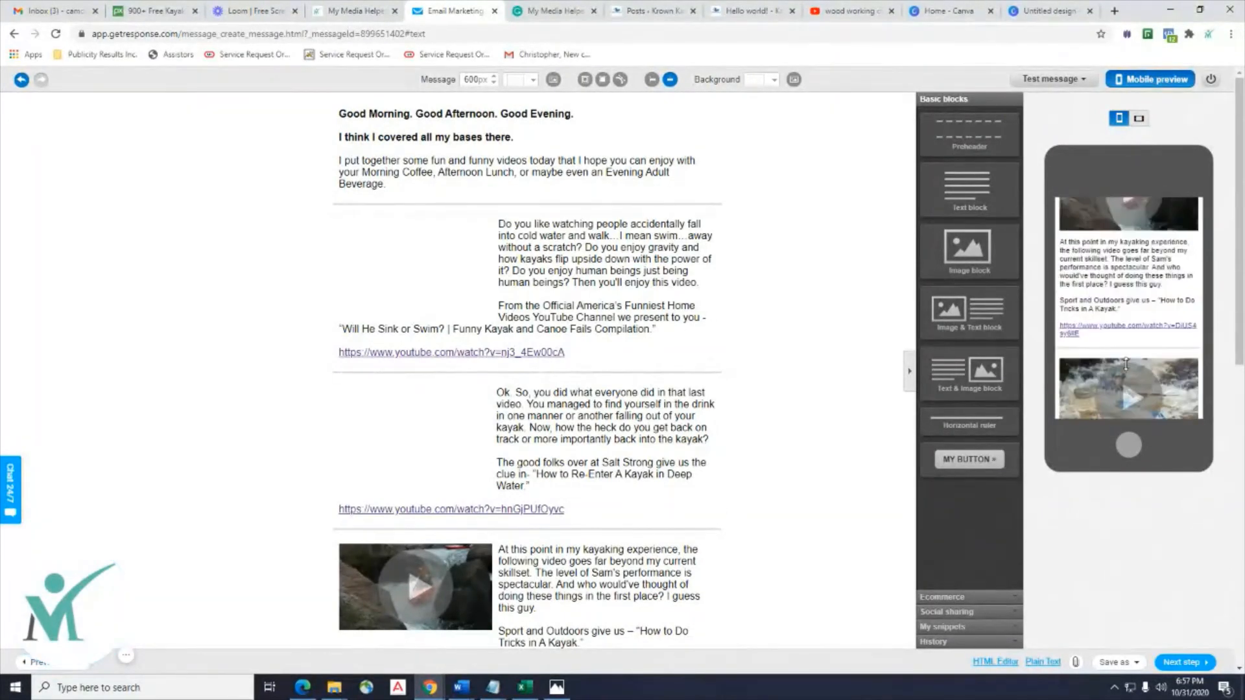
scroll(1126, 365, "down", 10)
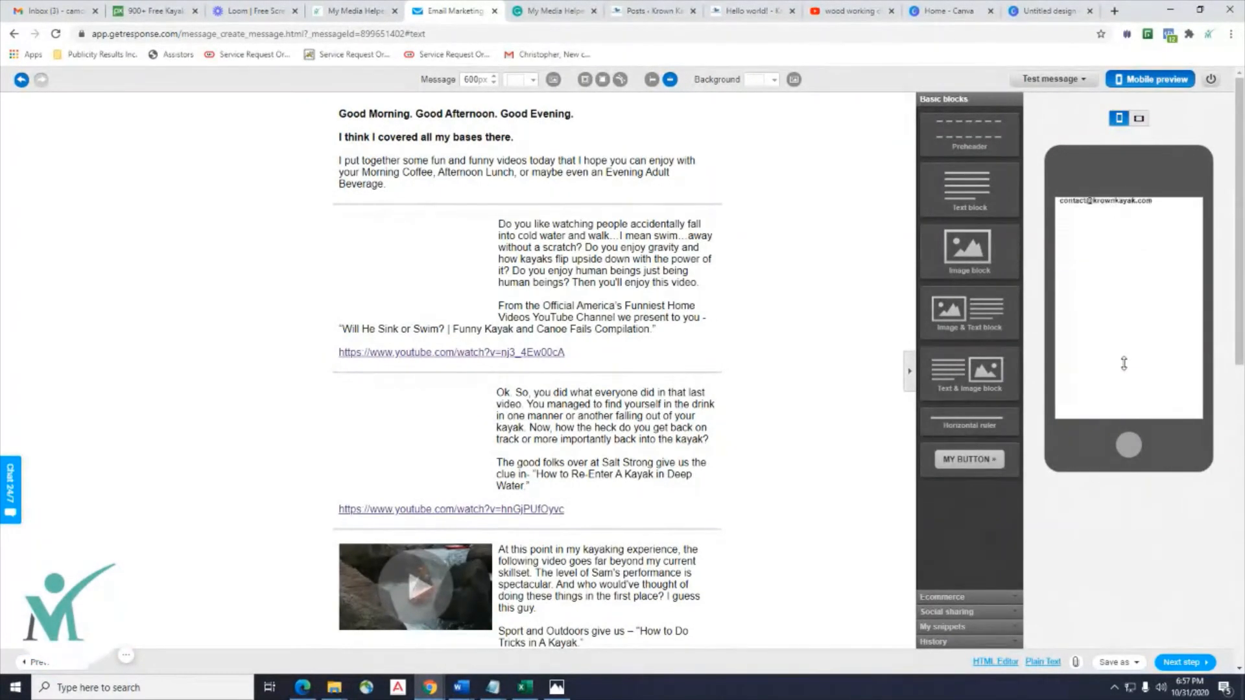
scroll(1124, 364, "down", 3)
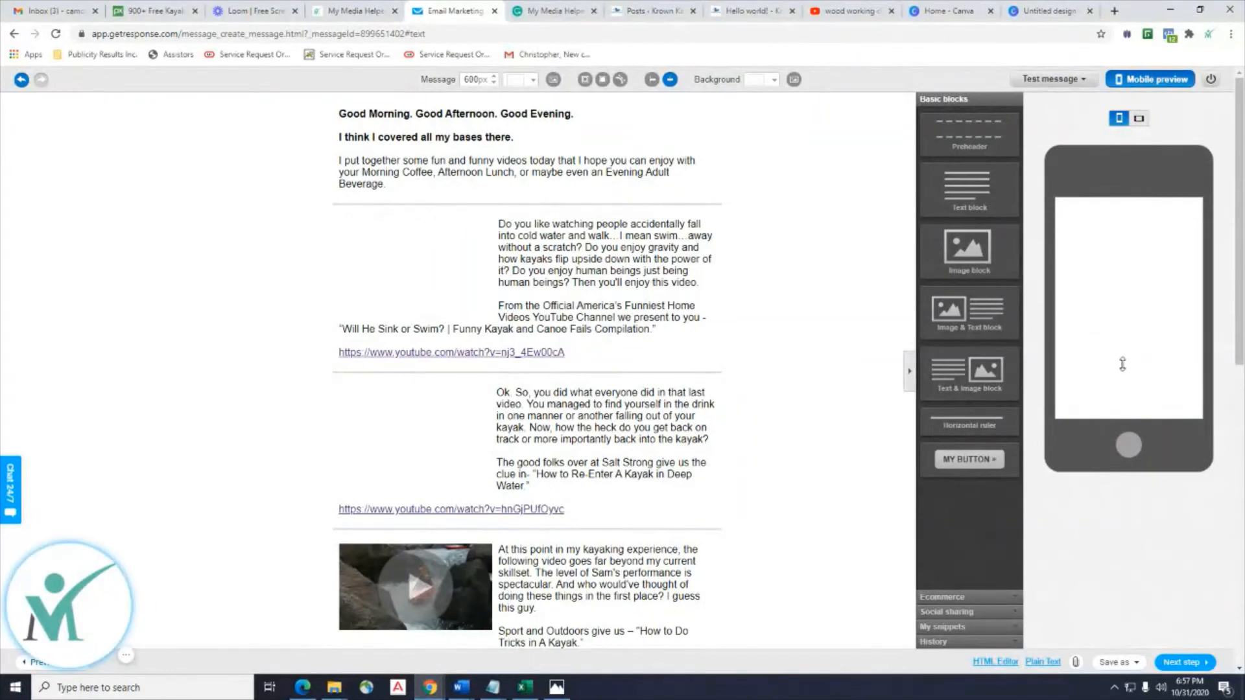
scroll(1123, 364, "up", 10)
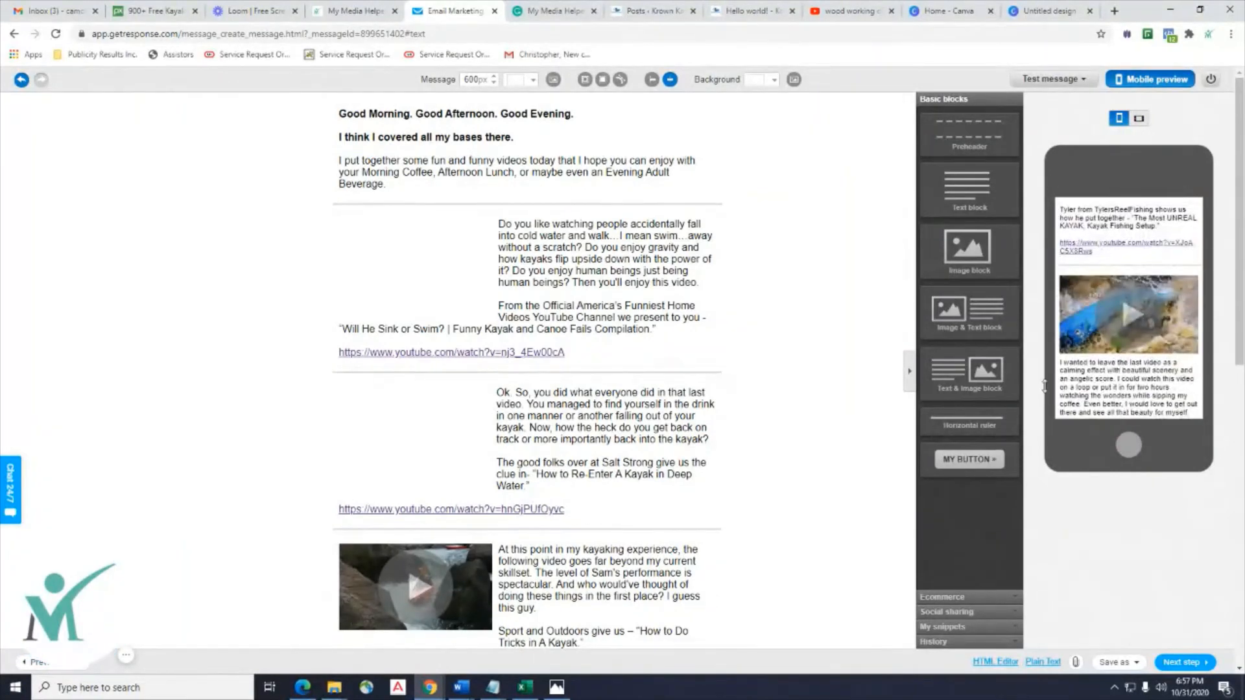
scroll(464, 376, "down", 8)
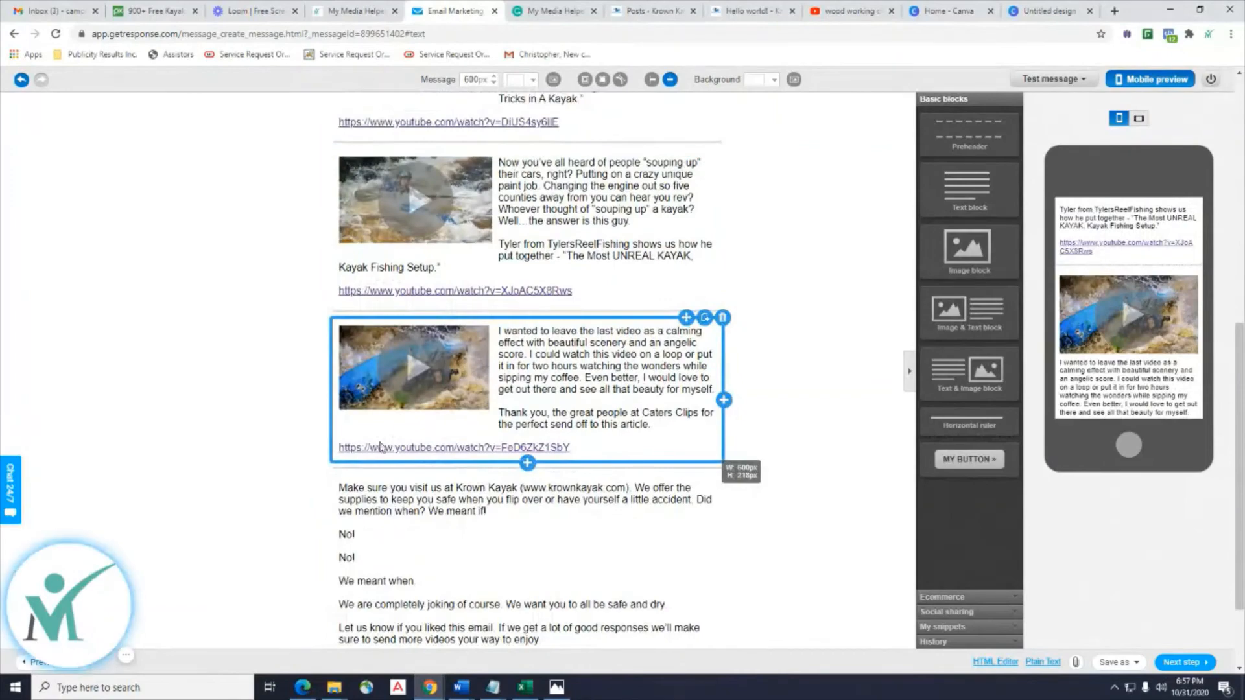
Put the yellow kayak bow photo into the Canva play-button thumbnail.
left_click(1048, 13)
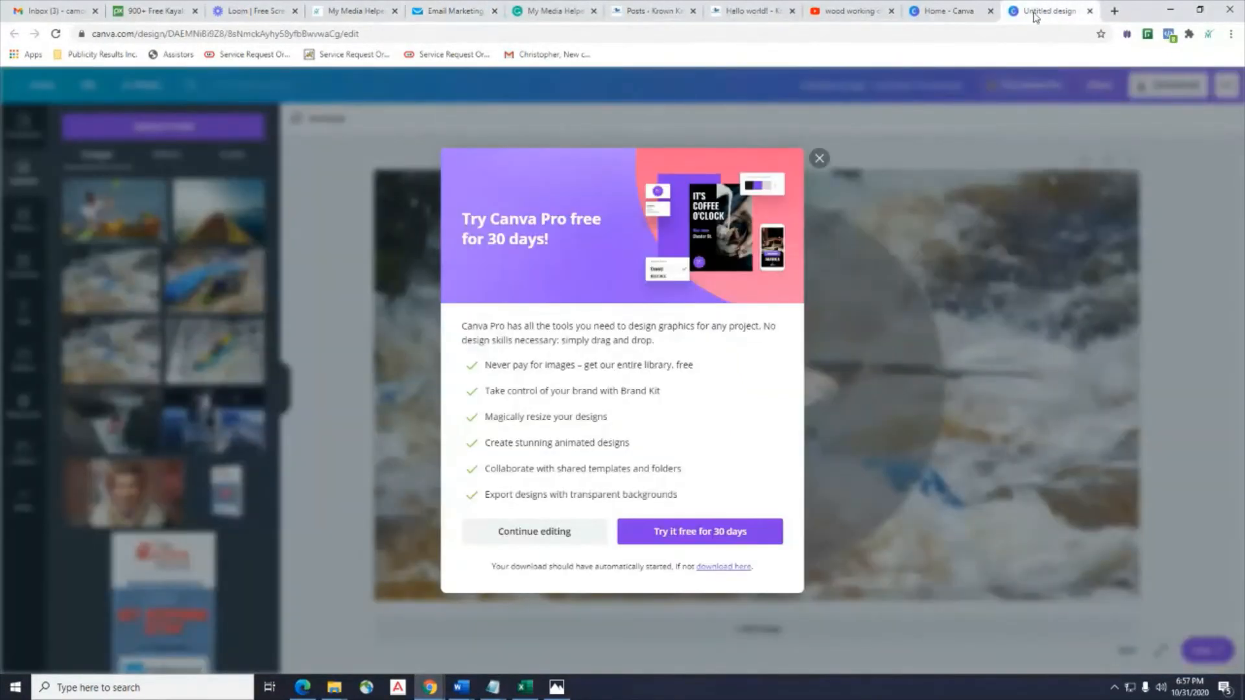
left_click(819, 158)
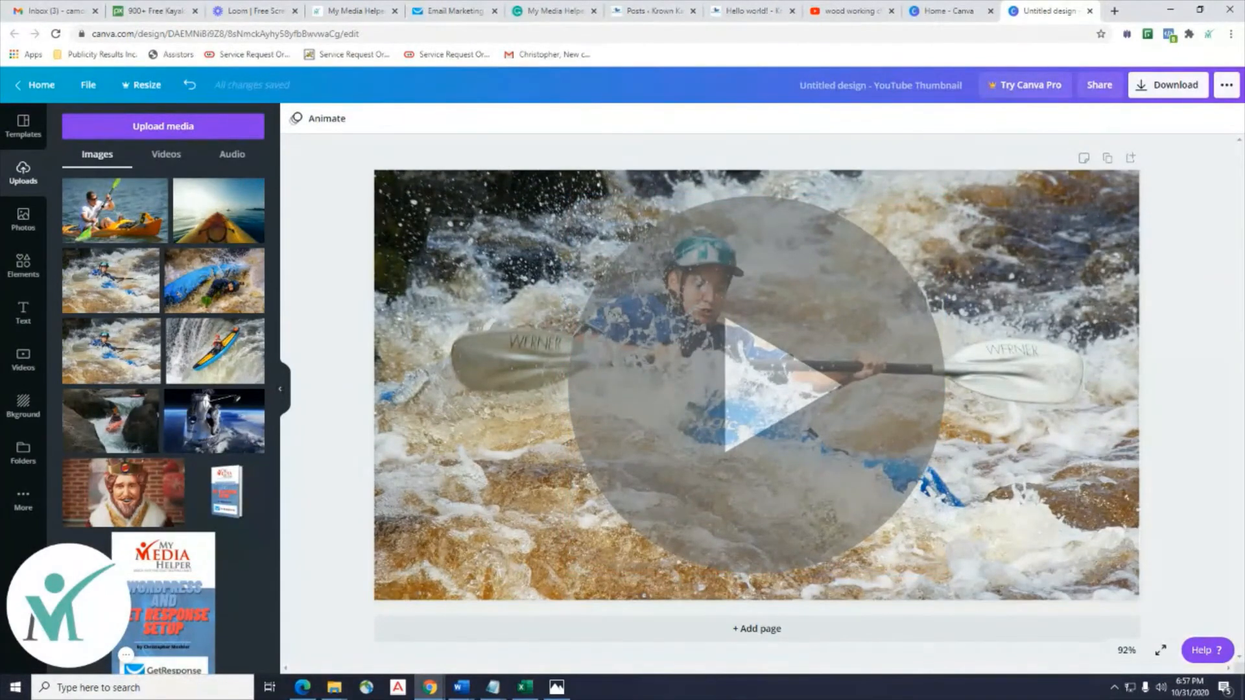
left_click_drag(201, 228, 397, 320)
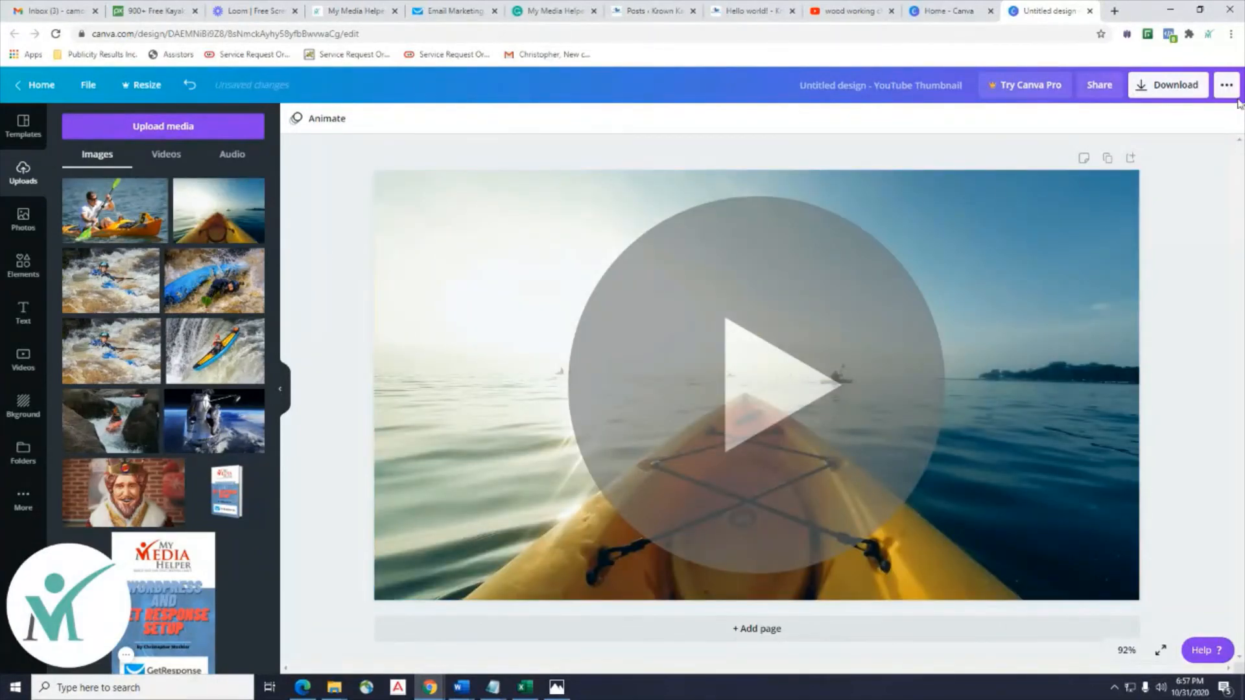
Download the thumbnail as a PNG, Untitled design.png, and go back to the email.
left_click(1176, 87)
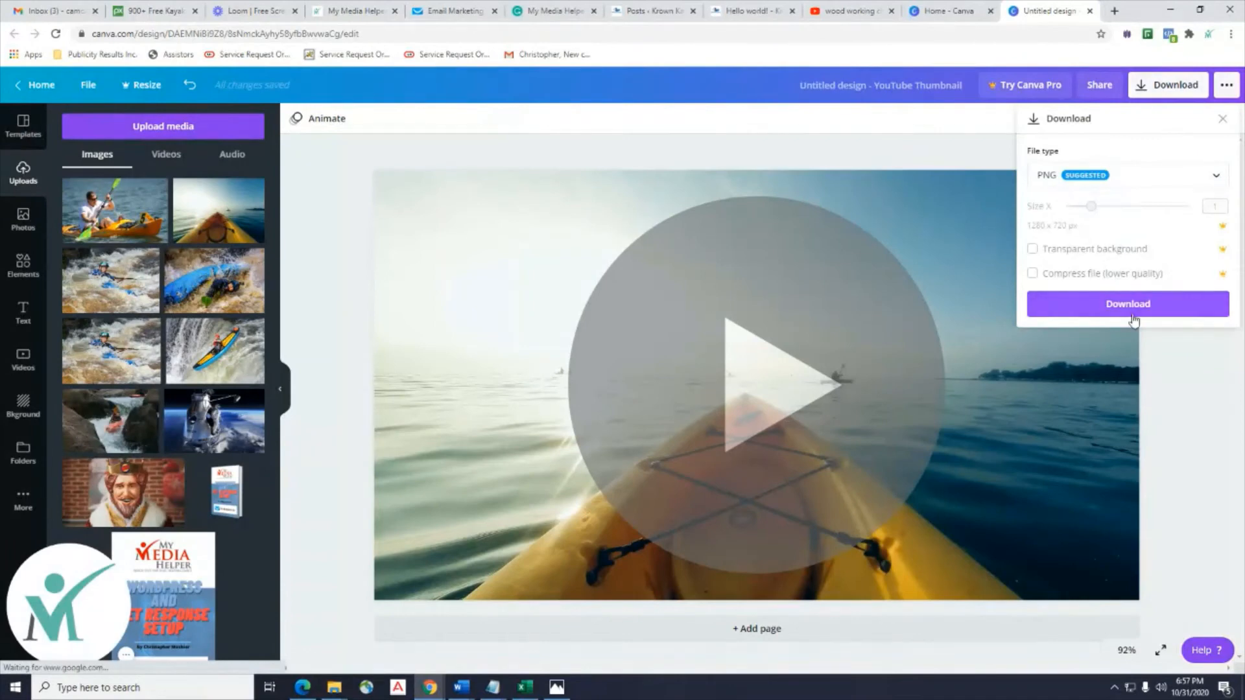
left_click(1139, 310)
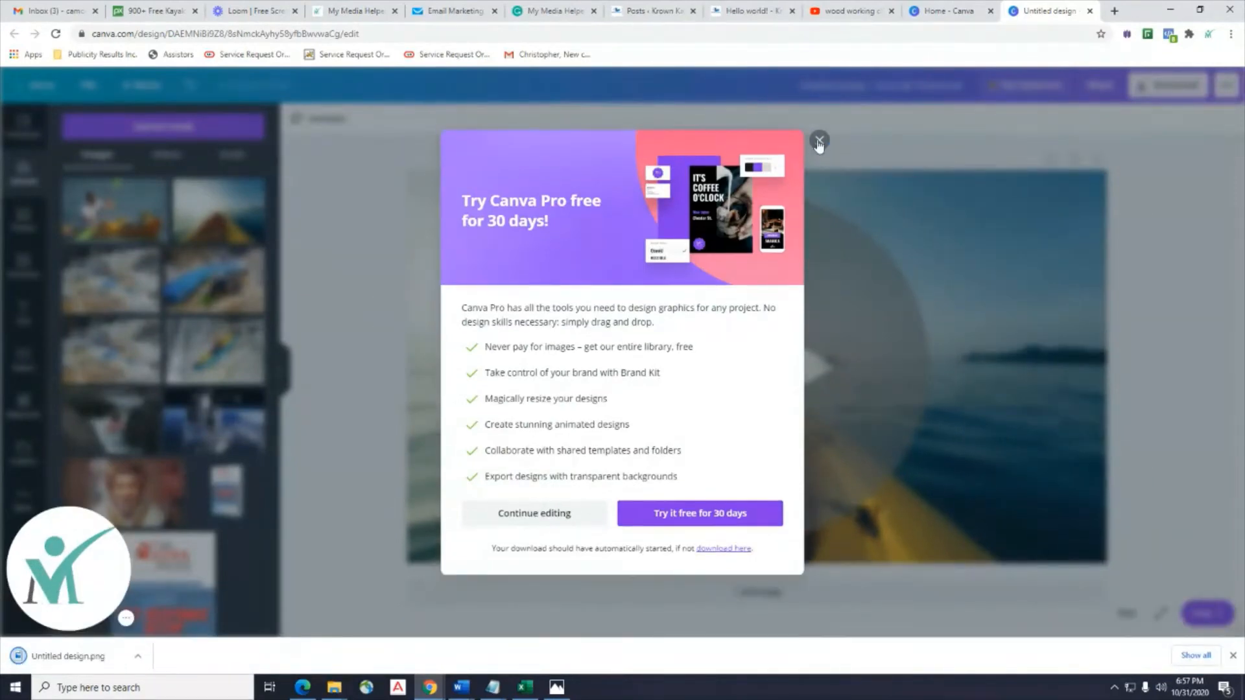
left_click(819, 140)
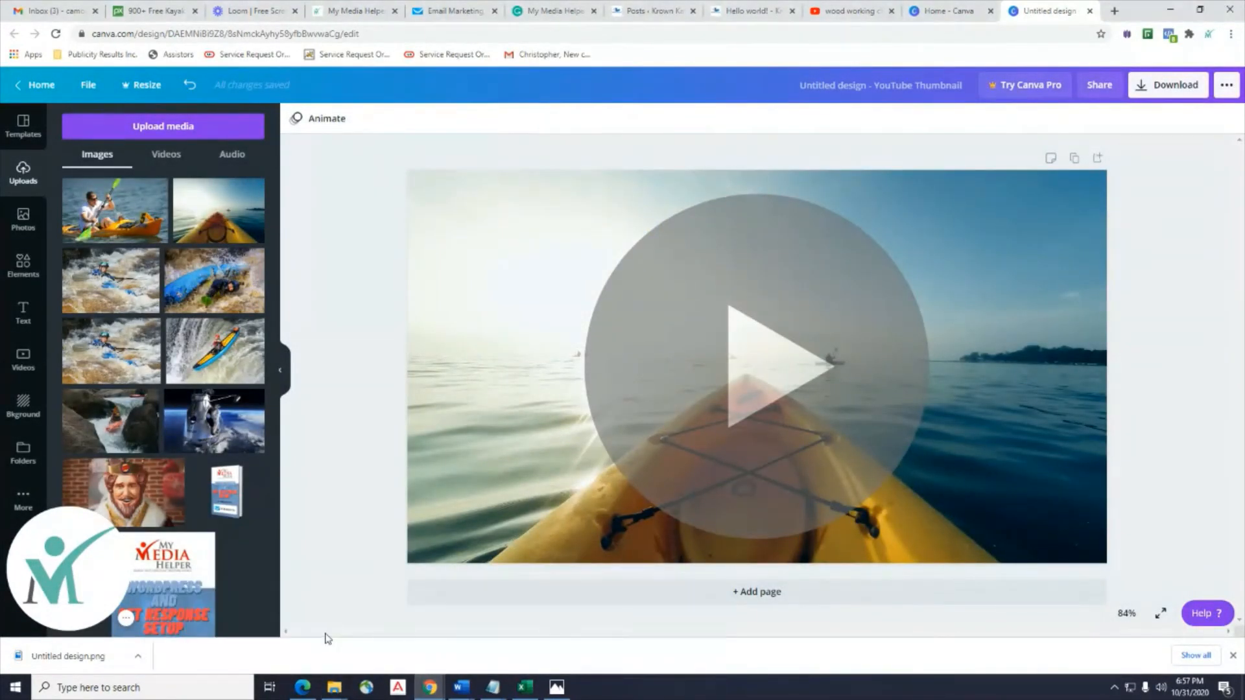
left_click(462, 13)
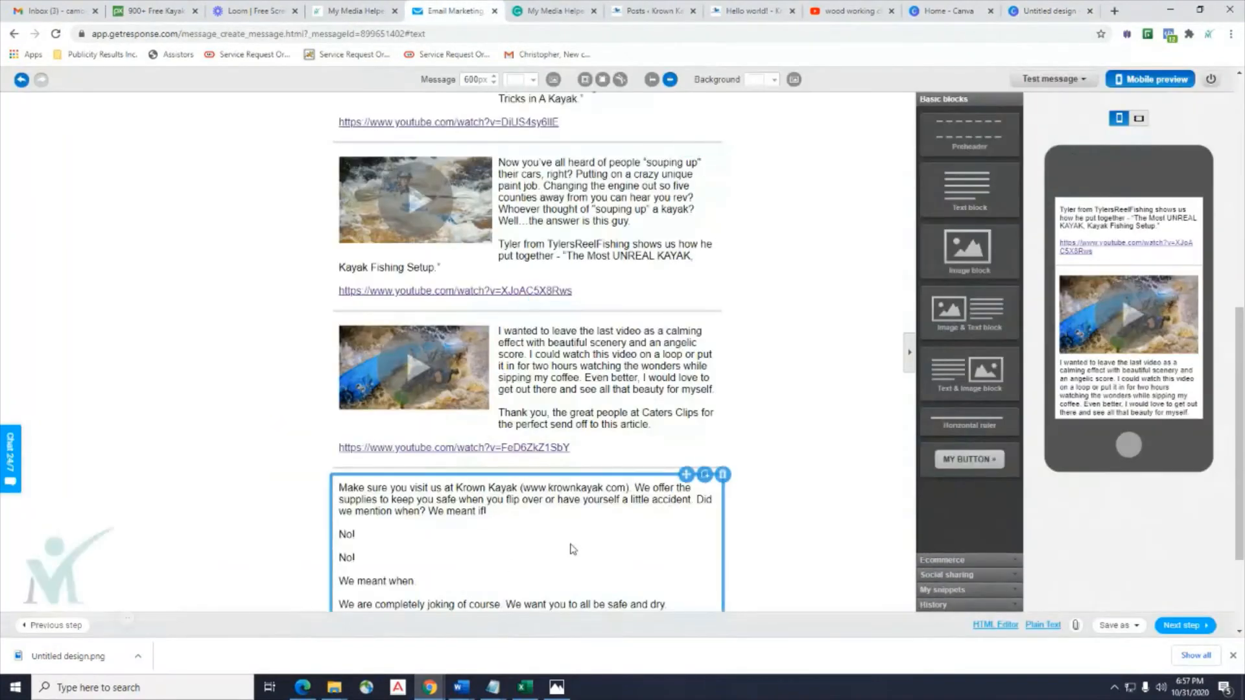
Start replacing the last video block's image with a file uploaded from the computer.
scroll(467, 314, "down", 2)
left_click(467, 314)
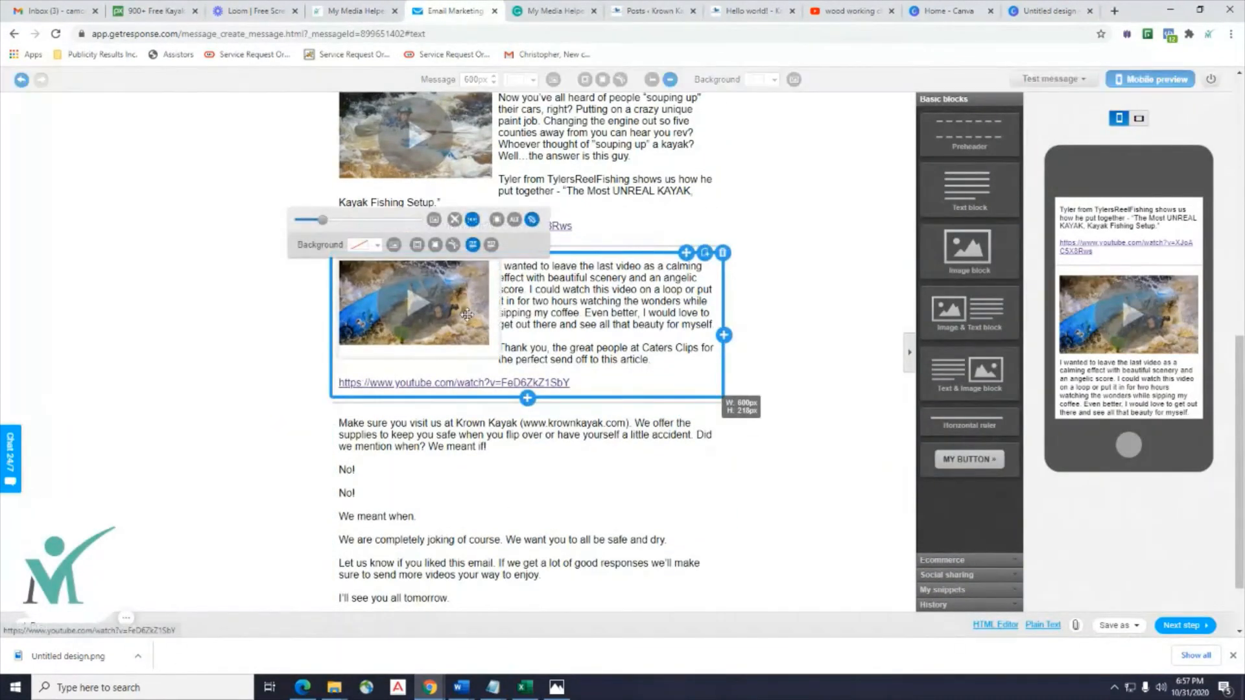
left_click(418, 249)
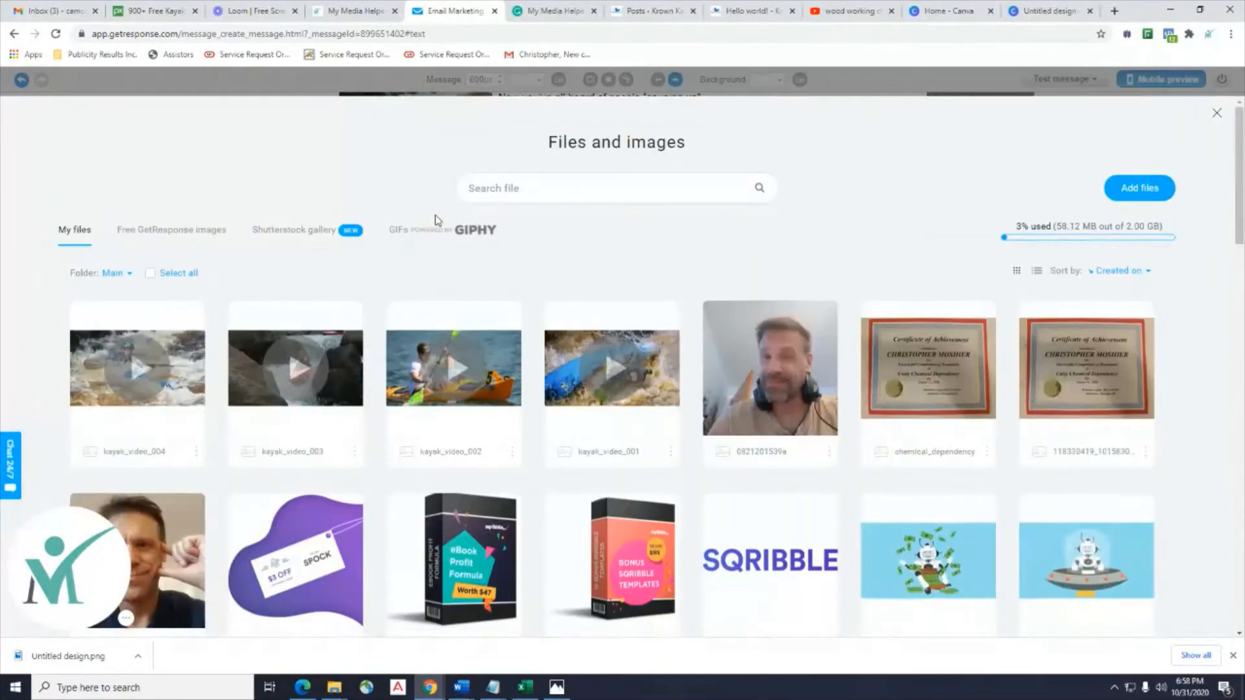
left_click(1140, 189)
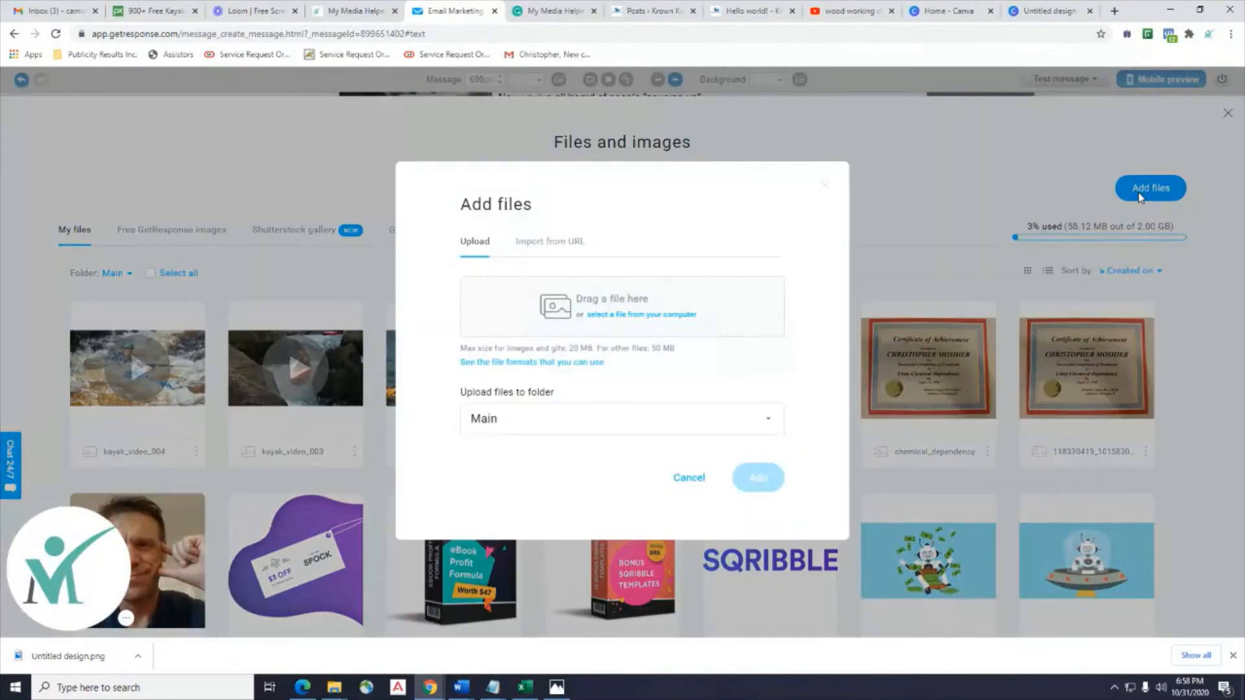
left_click(634, 316)
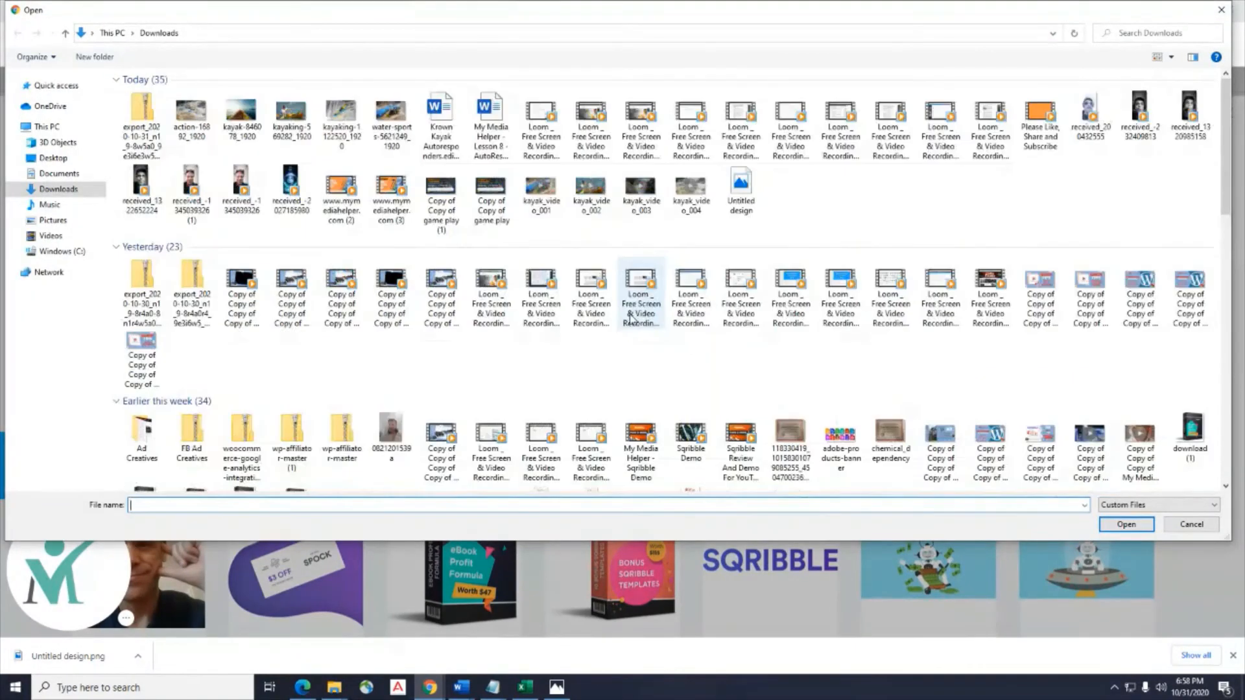
Rename the downloaded Untitled design file to kayak_video_005.
left_click(742, 189)
right_click(749, 193)
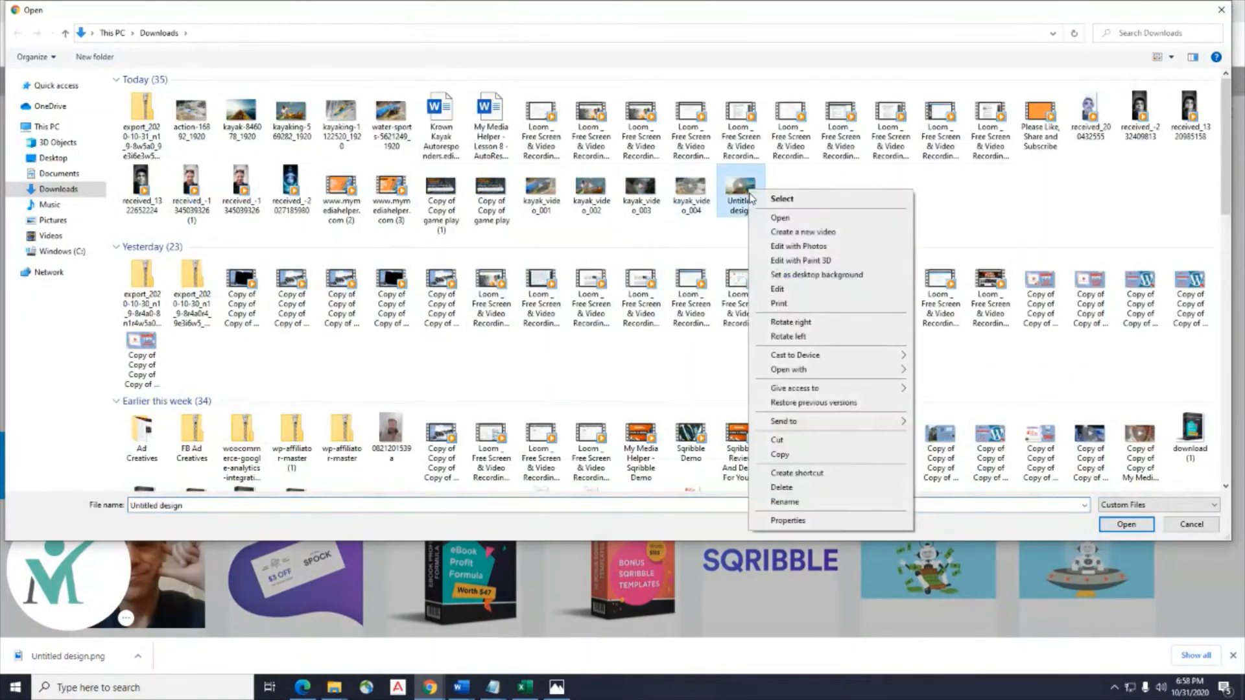
left_click(785, 501)
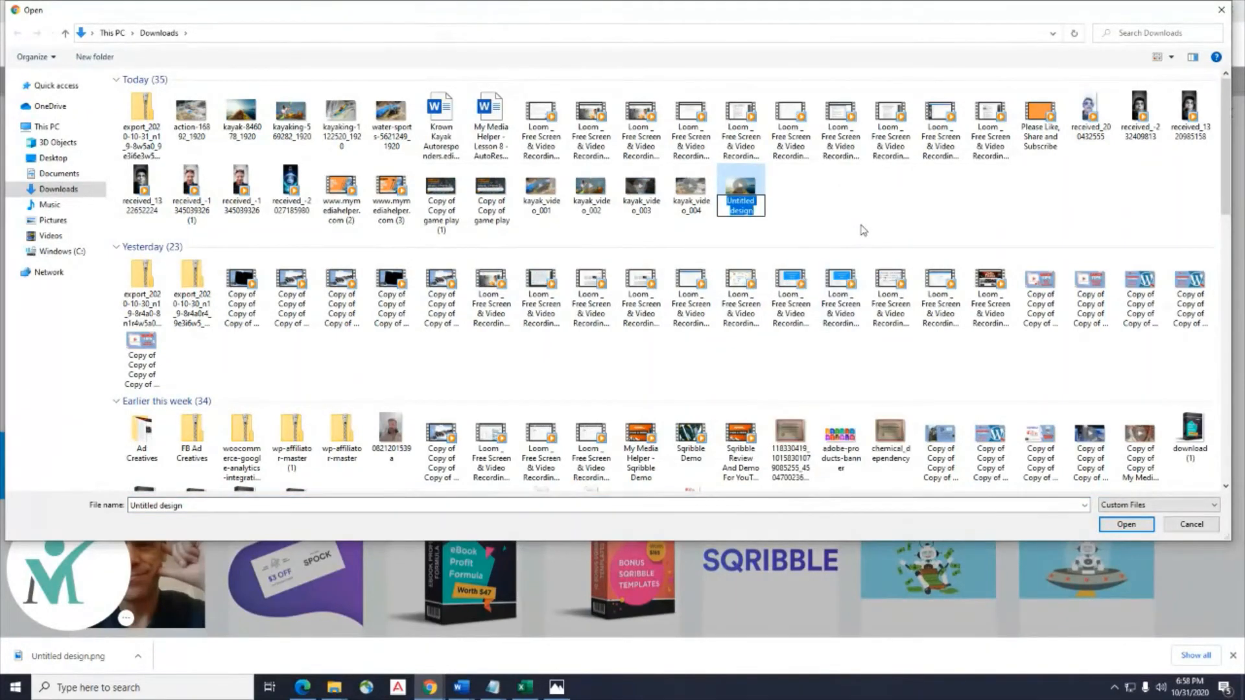
type("kayak")
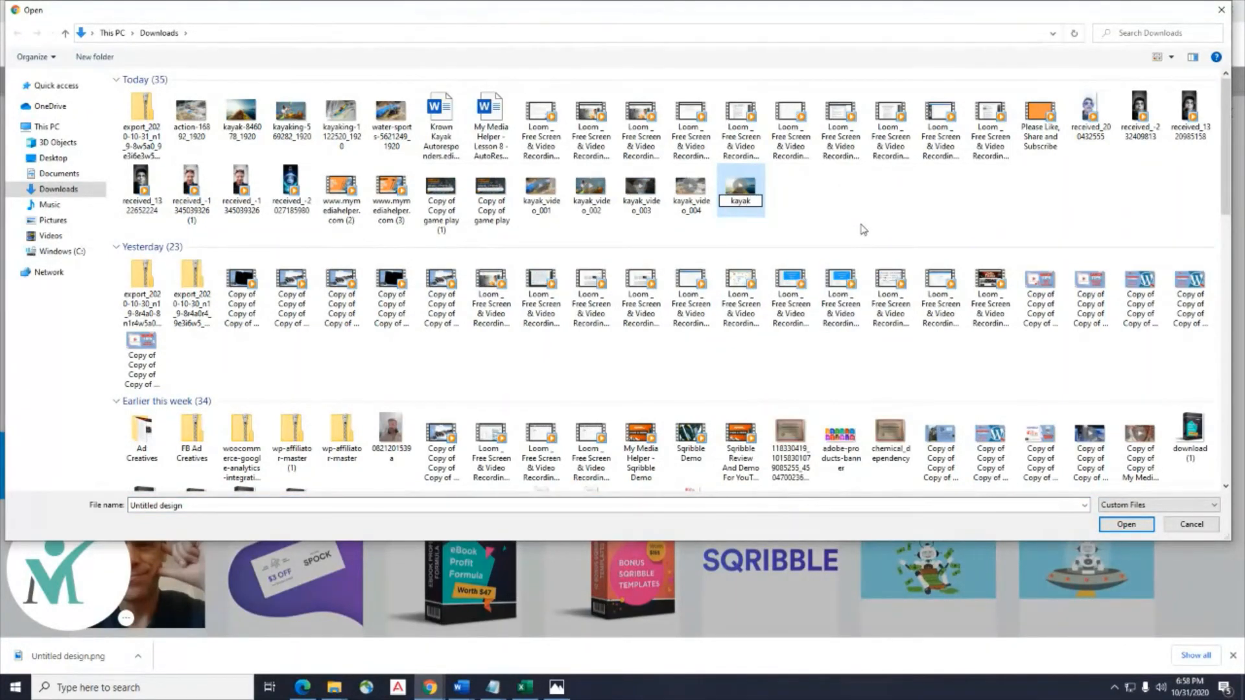
type("_video_")
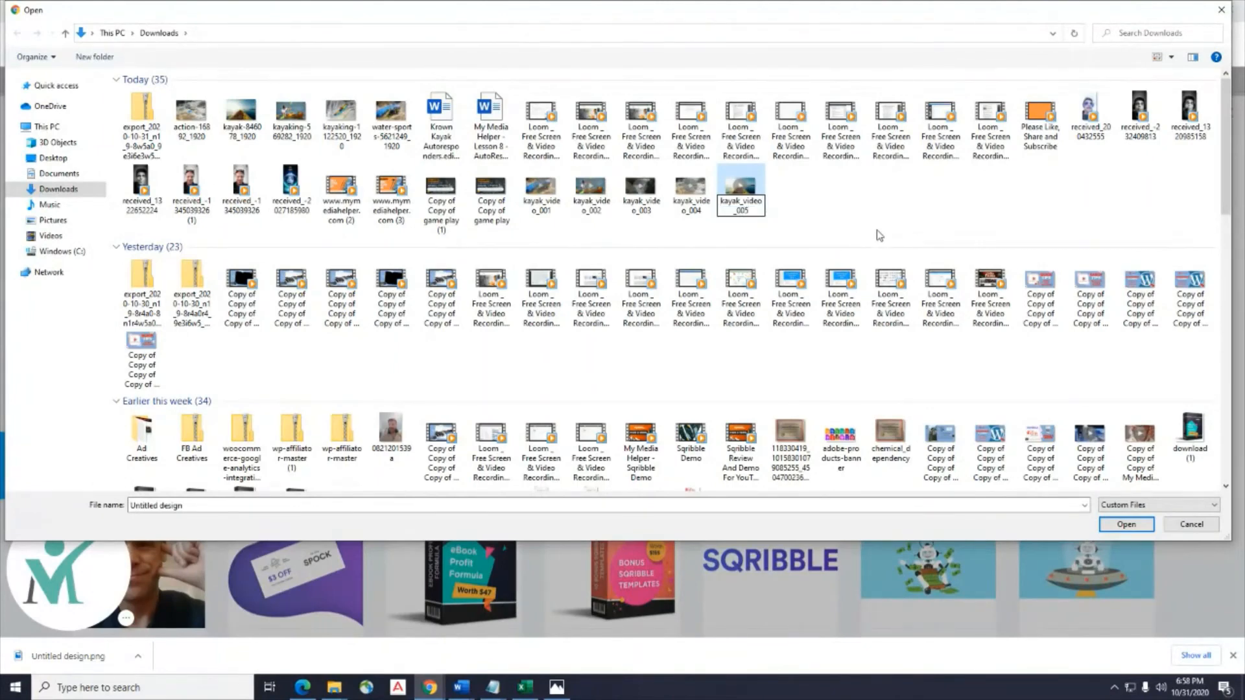
type("005")
left_click(999, 216)
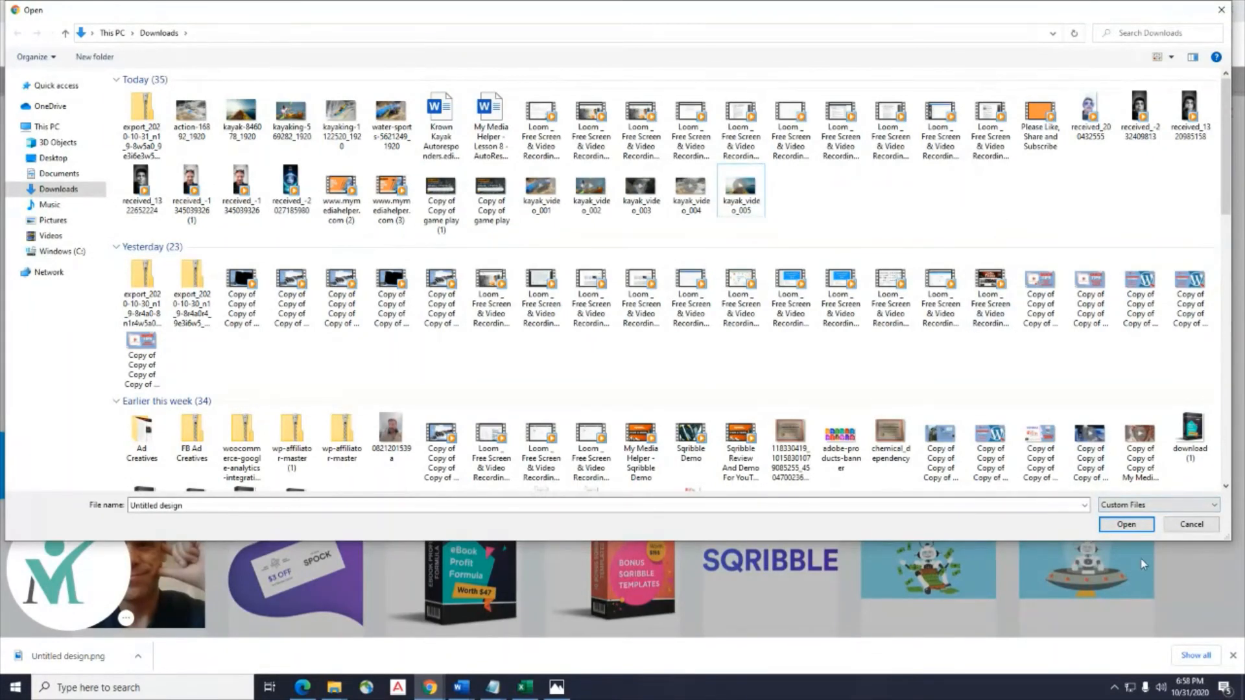
Dismiss the error and choose kayak_video_005 from Downloads for upload.
left_click(1131, 526)
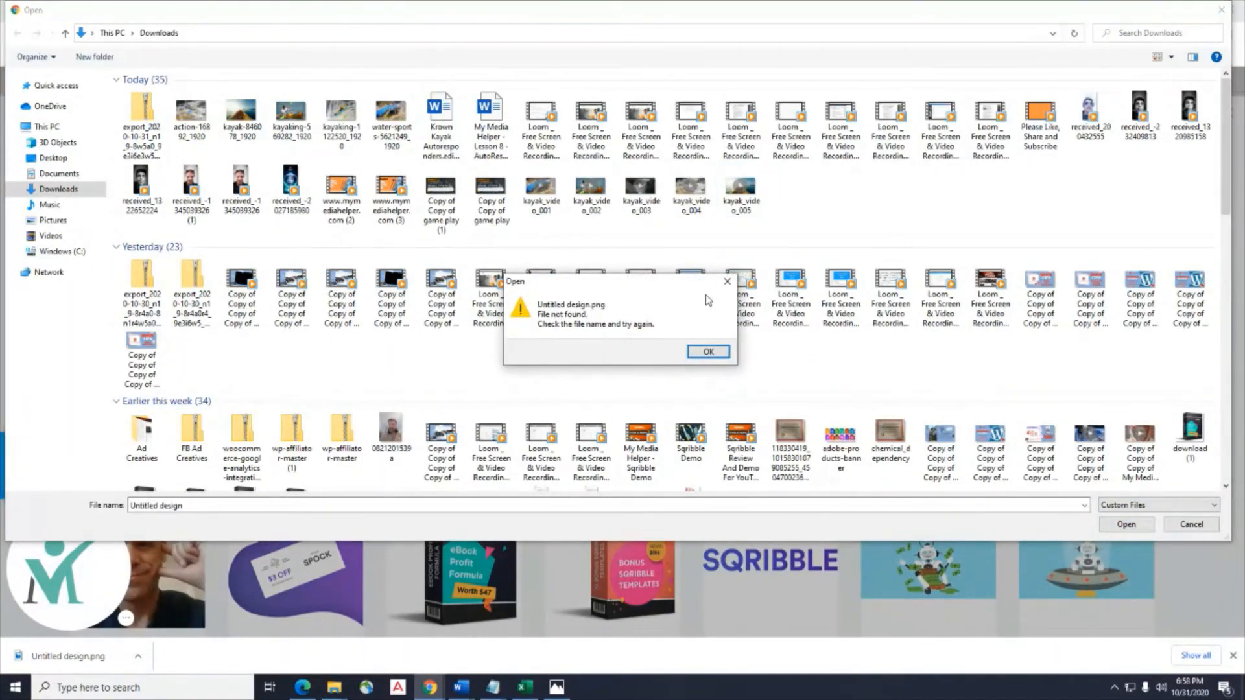
left_click(708, 352)
left_click(739, 195)
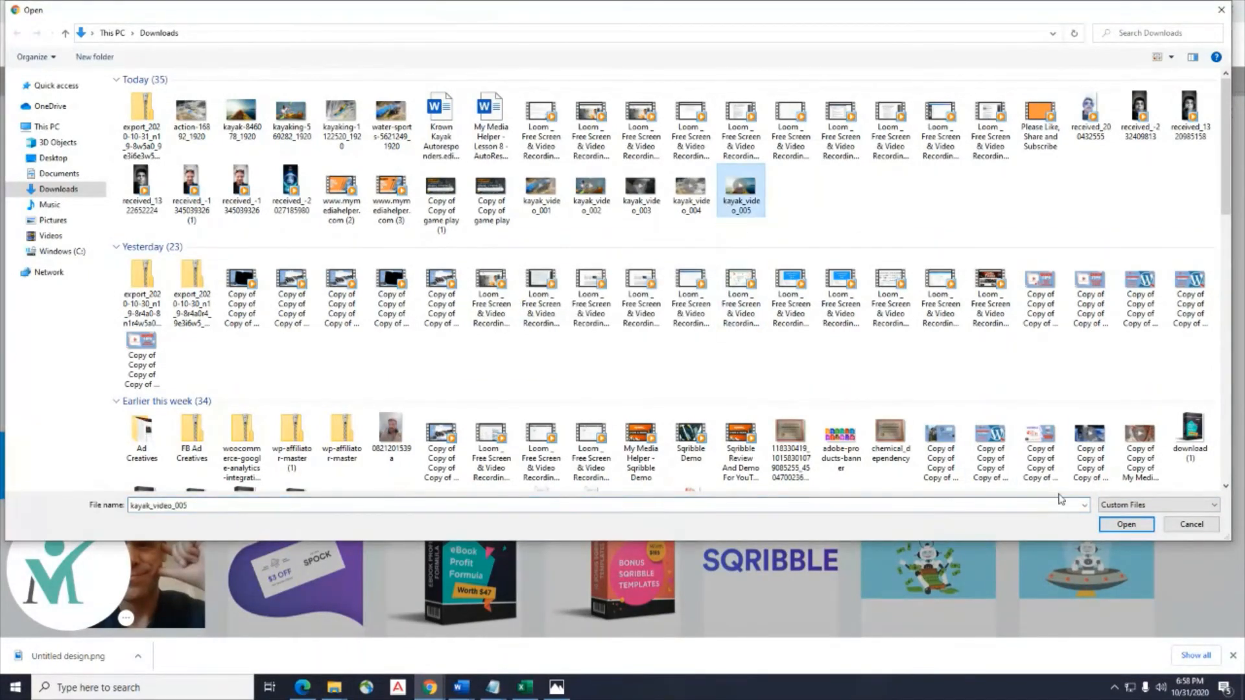
left_click(1117, 524)
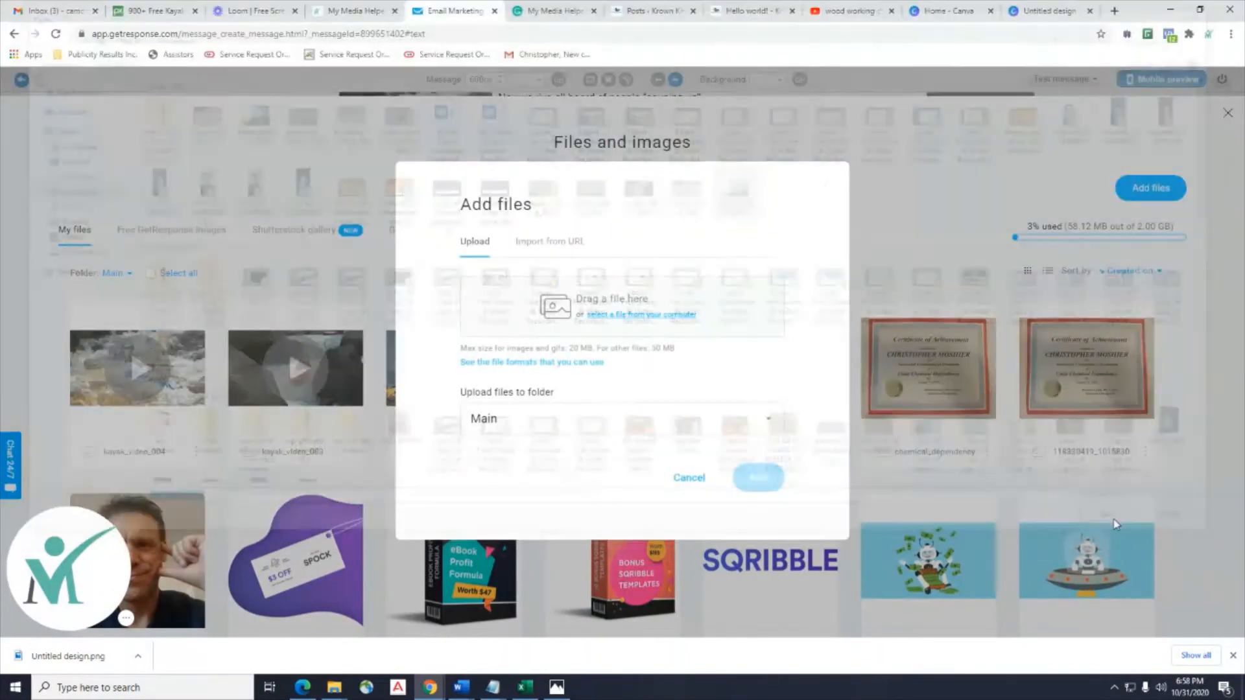
Upload kayak_video_005 and use it as the final video block's thumbnail.
left_click(770, 503)
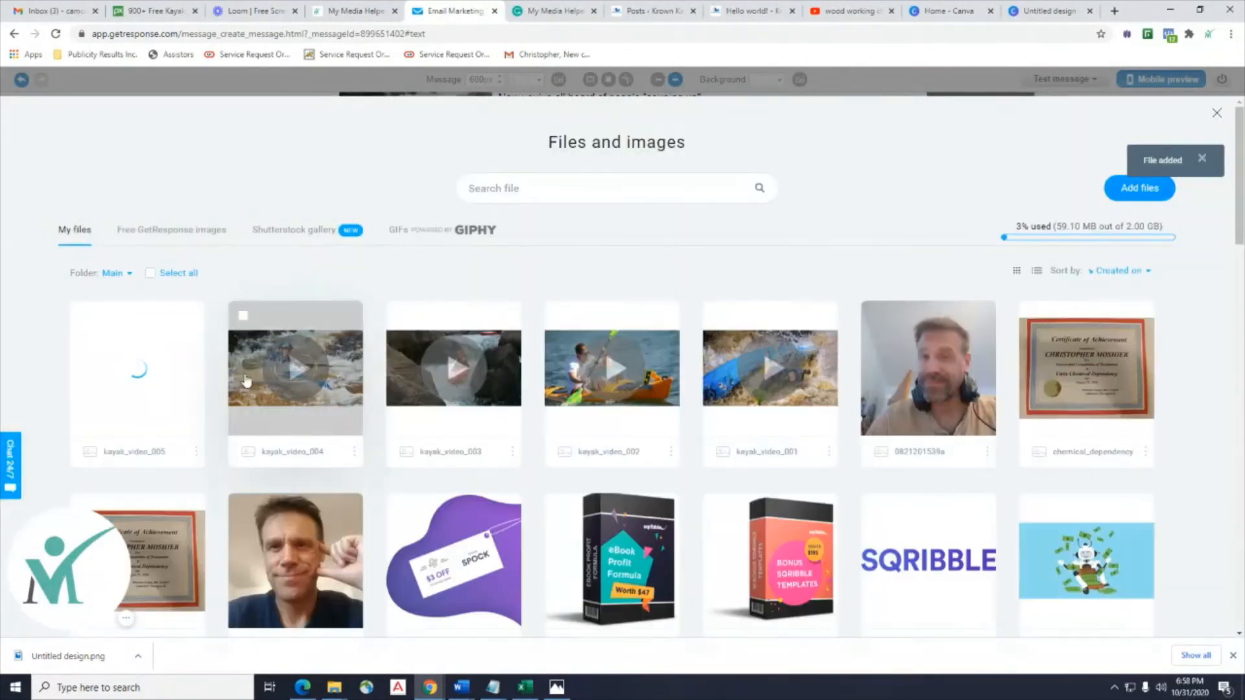
left_click(137, 376)
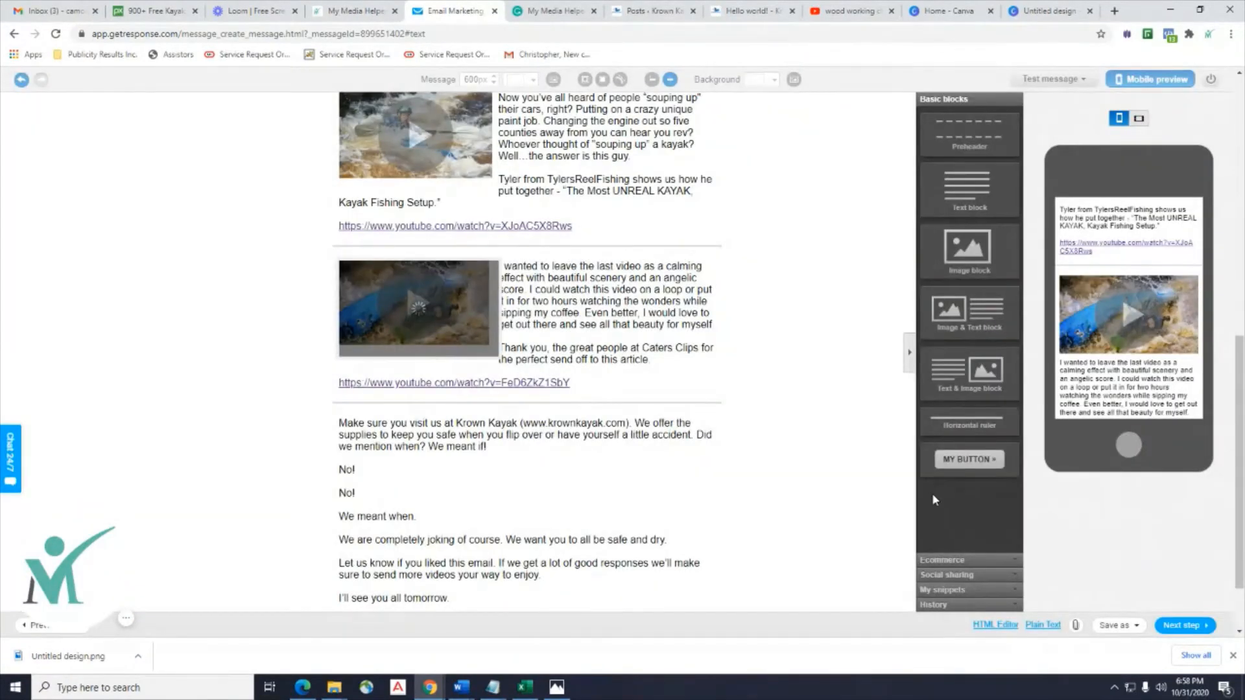
scroll(642, 472, "down", 1)
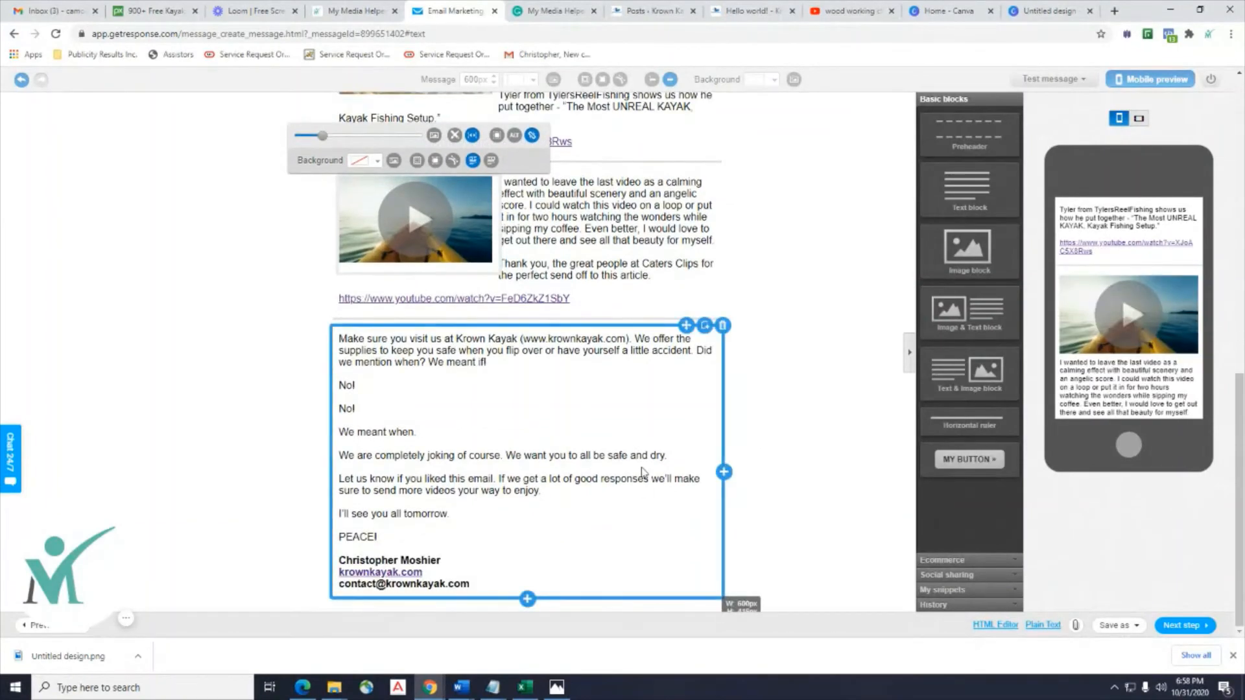
scroll(642, 483, "up", 9)
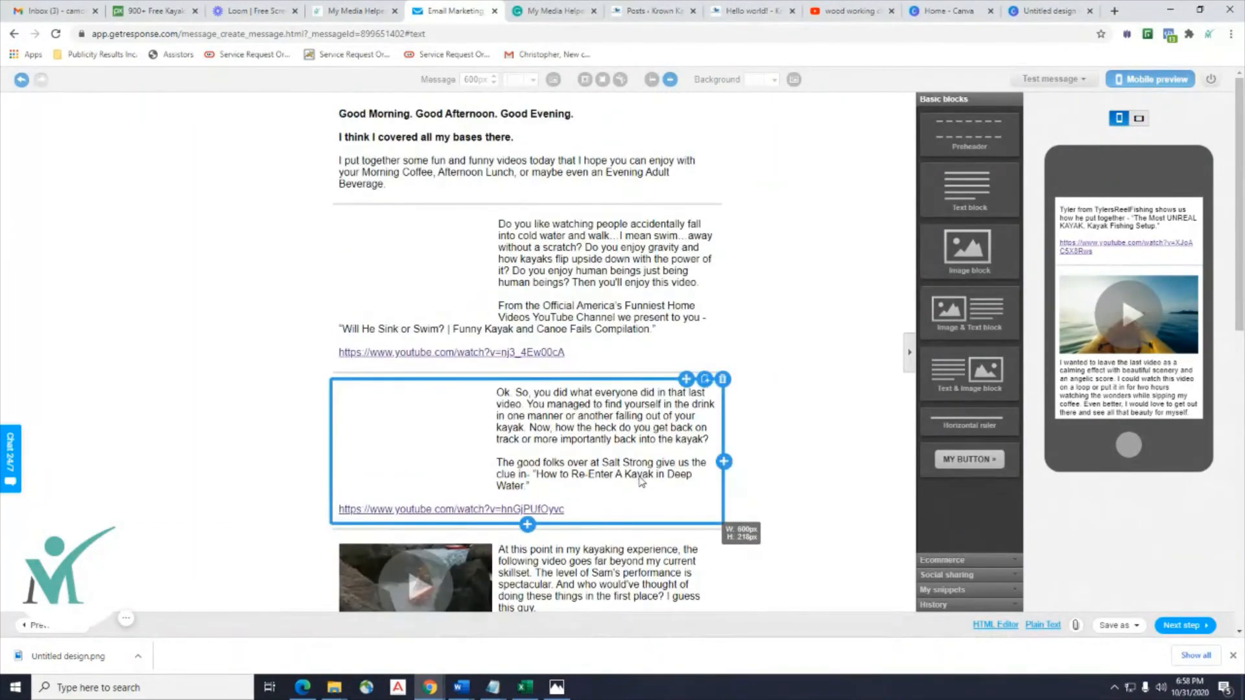
scroll(720, 441, "down", 7)
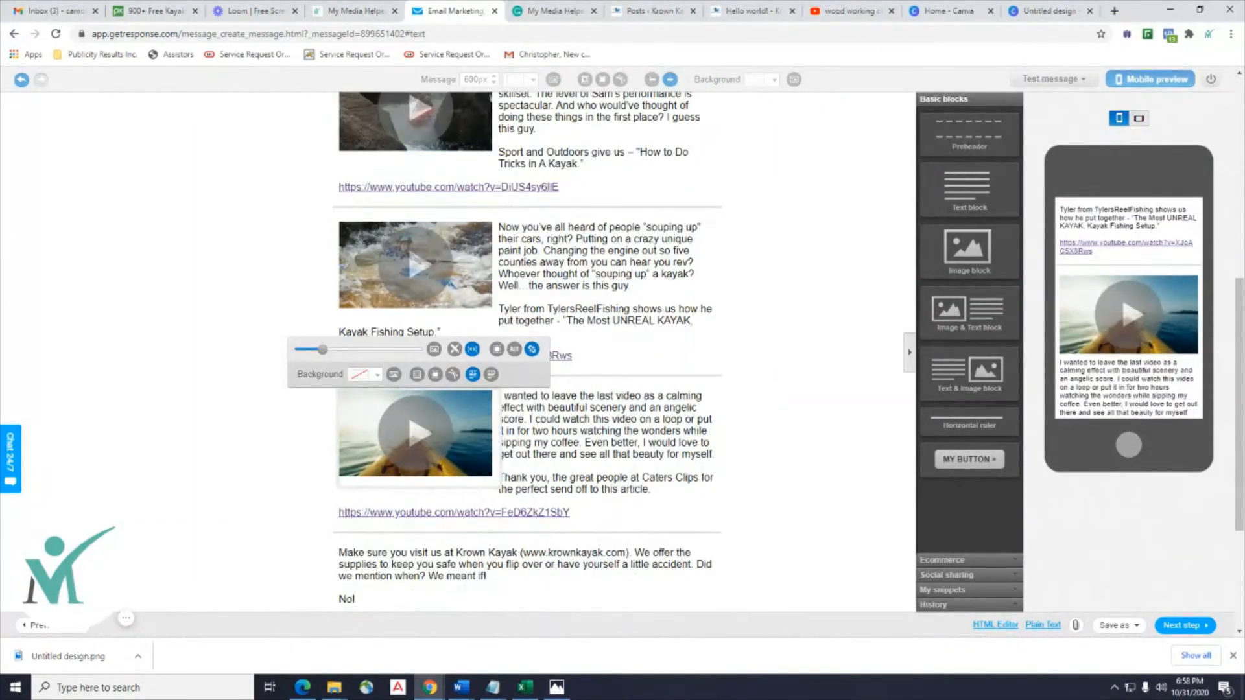
Review the day 1, 7:00 am, krown_kayak autoresponder settings, then save and publish.
left_click(1182, 630)
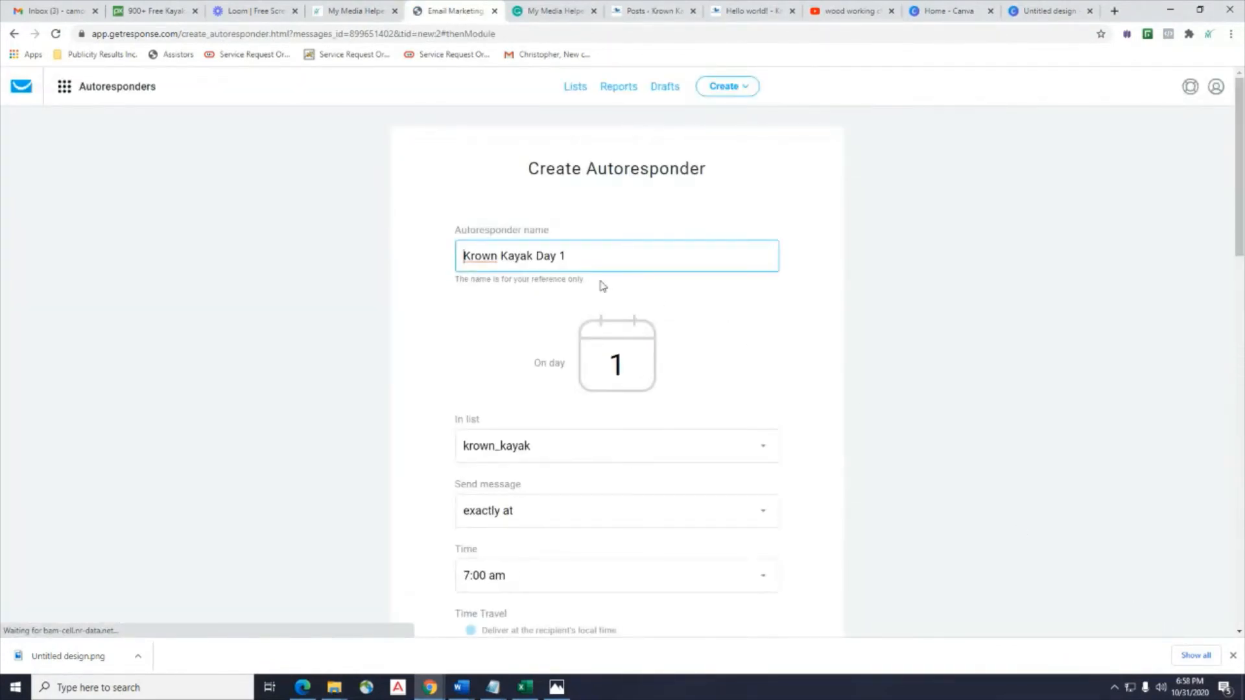
scroll(617, 369, "down", 2)
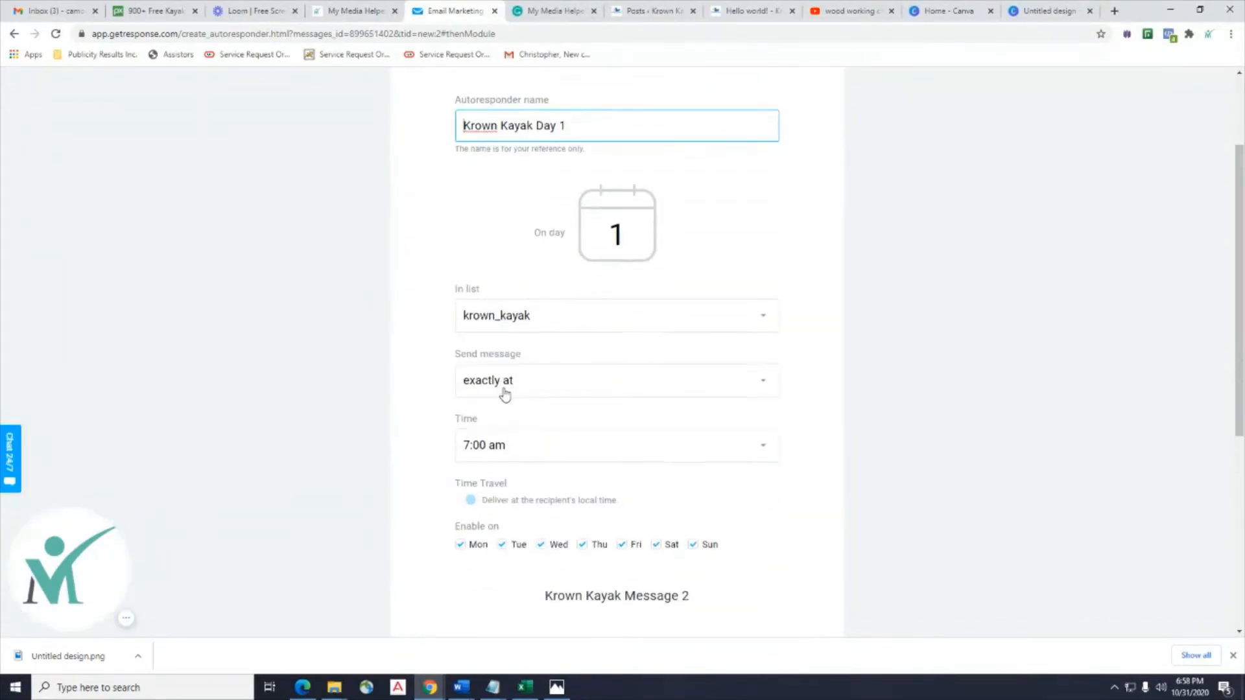
scroll(509, 324, "down", 1)
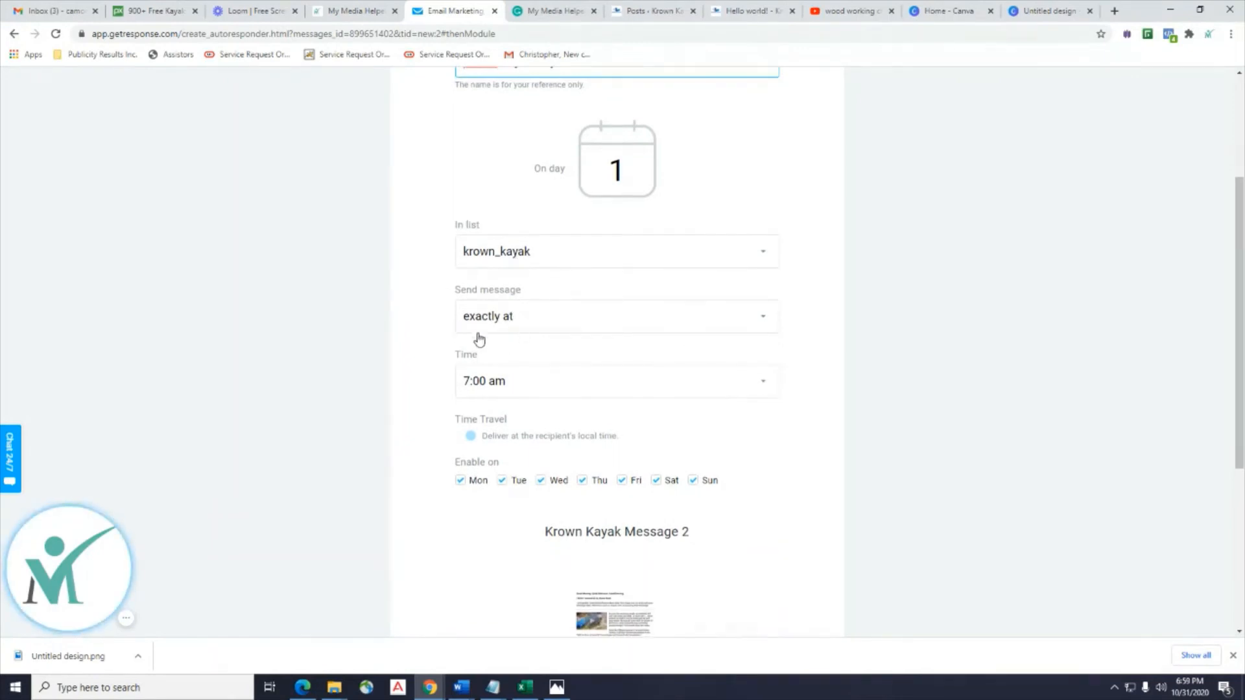
scroll(490, 387, "down", 5)
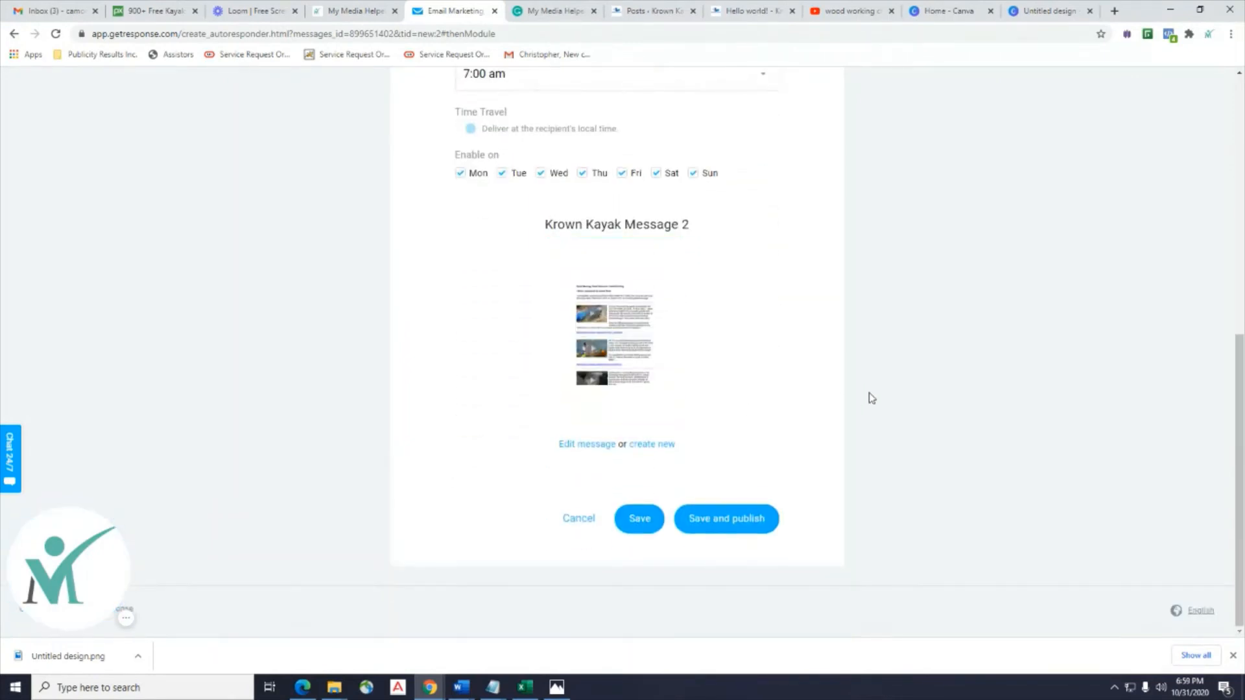
left_click(743, 522)
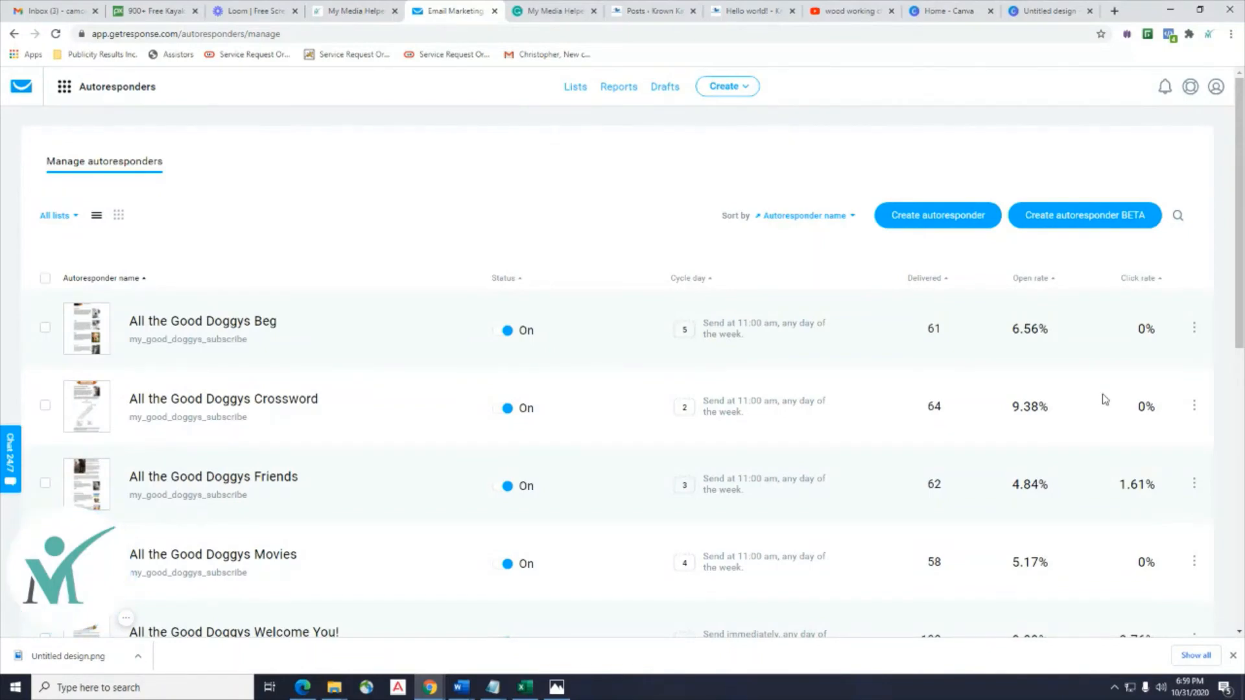
Confirm Krown Kayak Day 1 is On on page 2 of autoresponders, then open Gmail.
scroll(1005, 429, "down", 9)
left_click(704, 530)
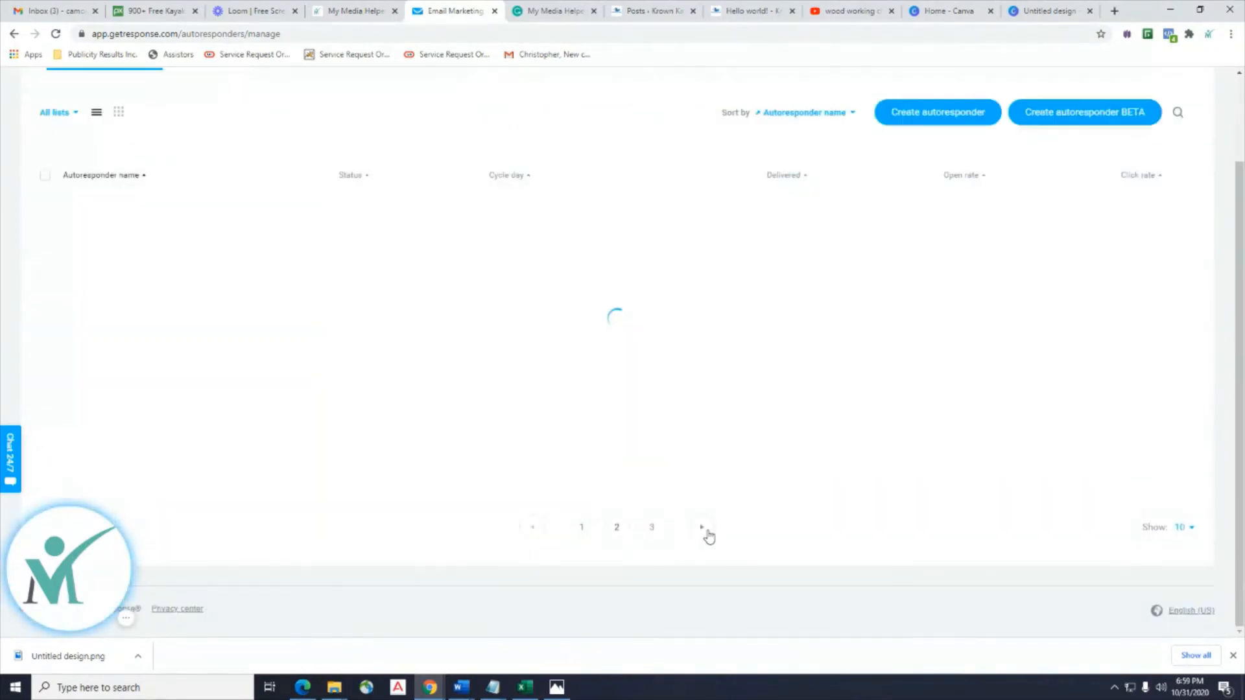
scroll(702, 526, "up", 8)
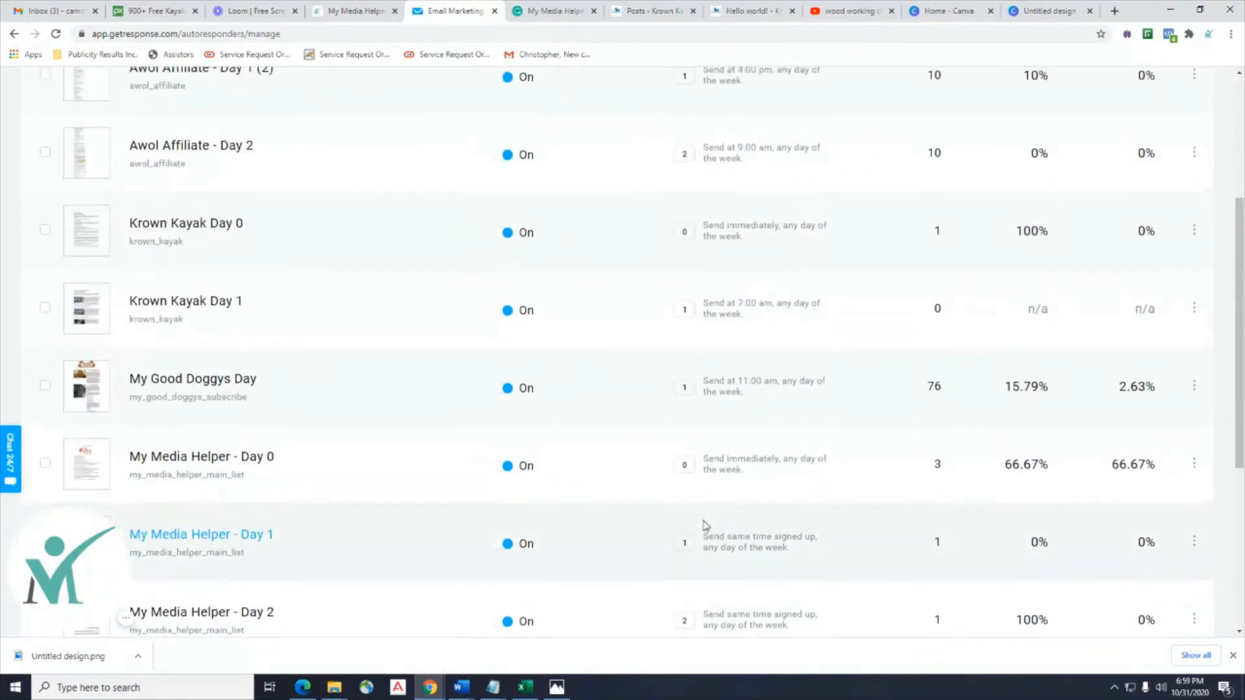
scroll(156, 402, "down", 1)
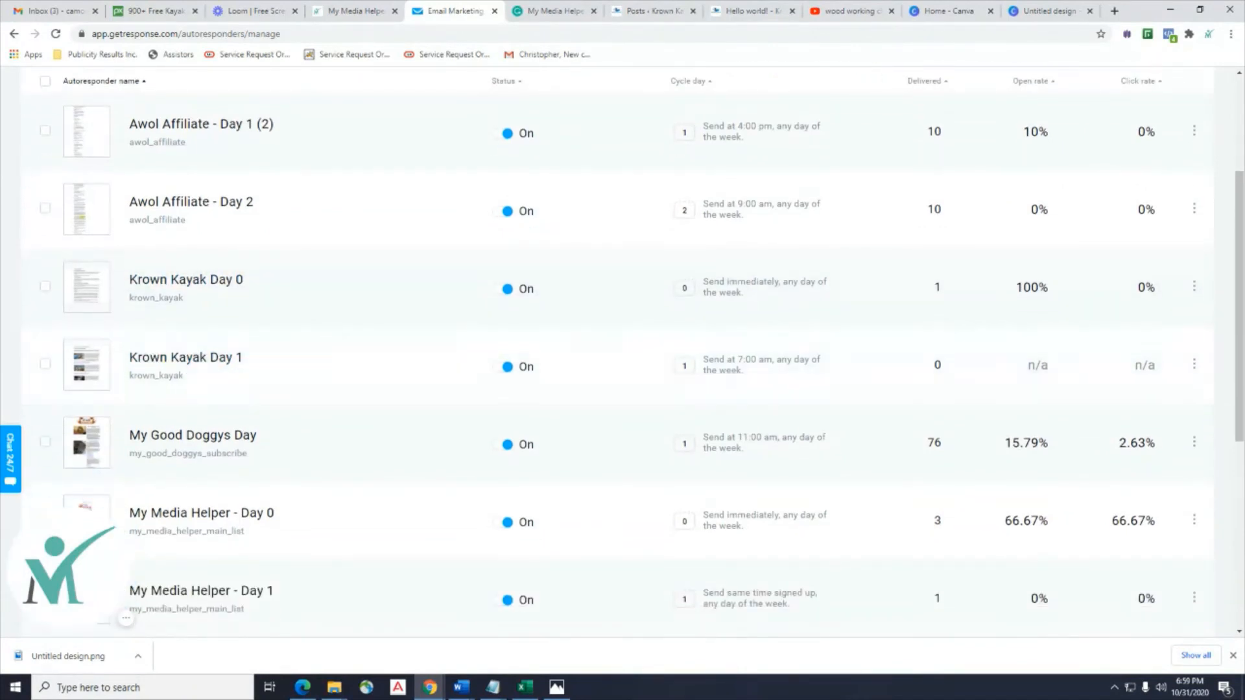
left_click(44, 9)
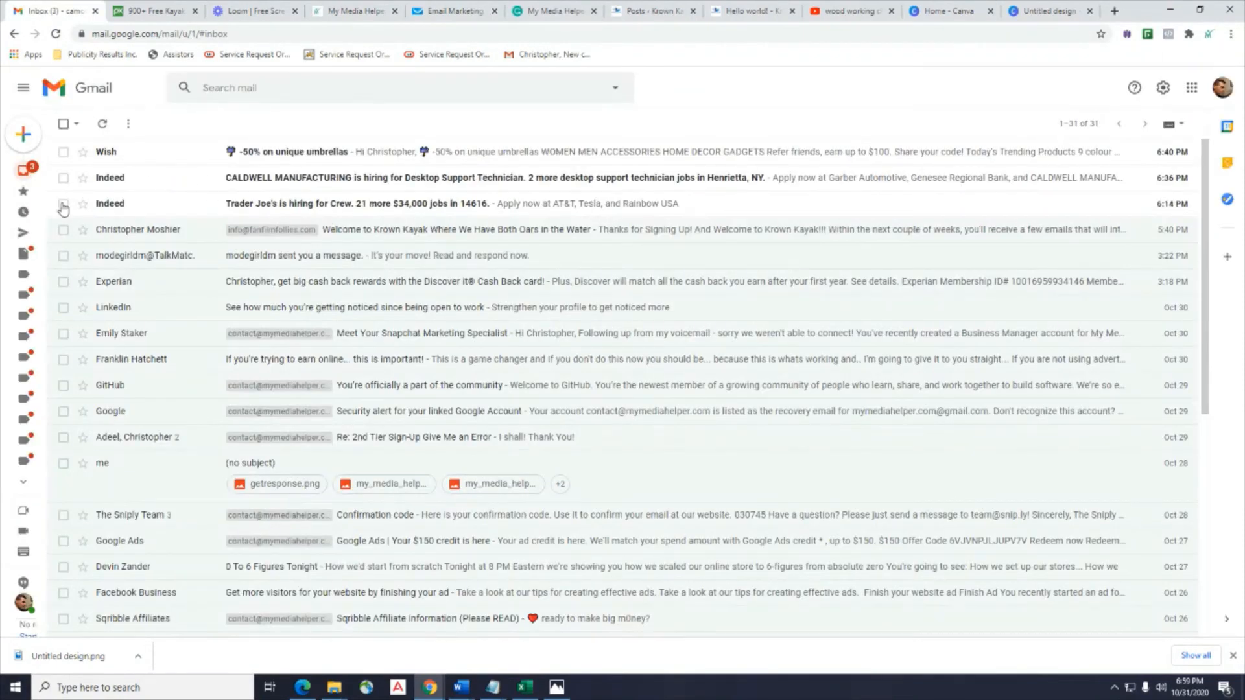
Trash the Wish email and both Indeed emails, refresh the inbox, and return to GetResponse.
left_click(63, 204)
left_click(63, 177)
left_click(63, 152)
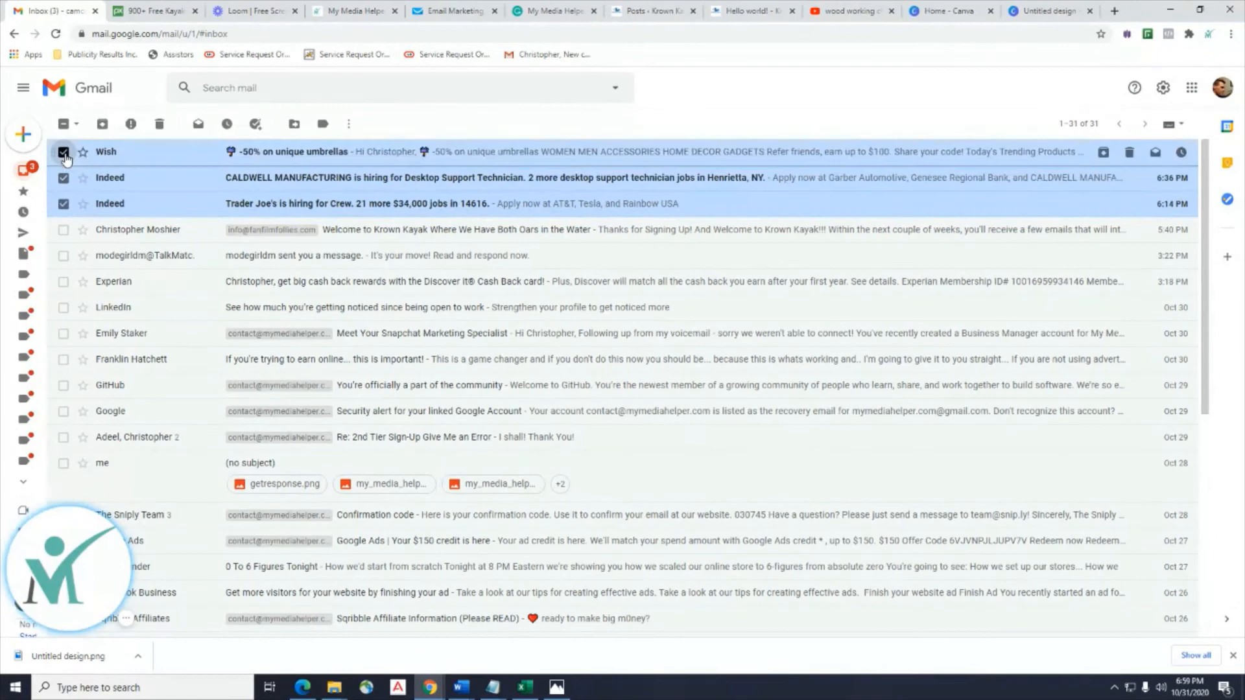
left_click(162, 123)
left_click(104, 126)
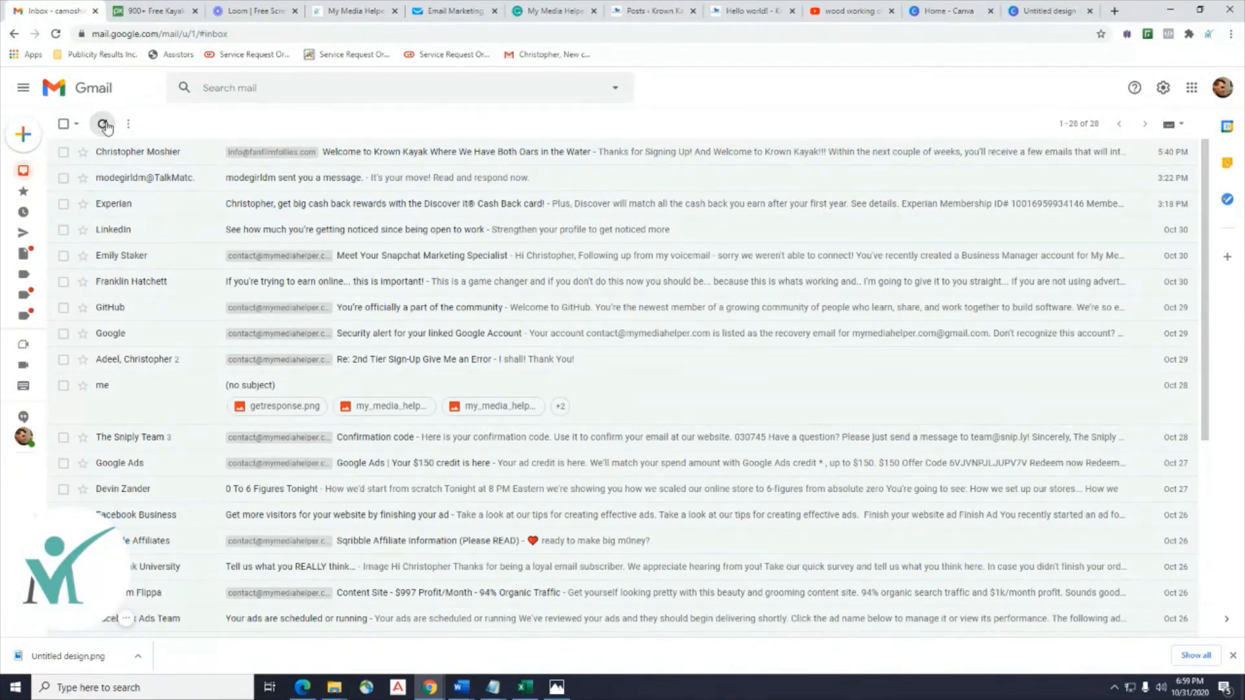
left_click(103, 127)
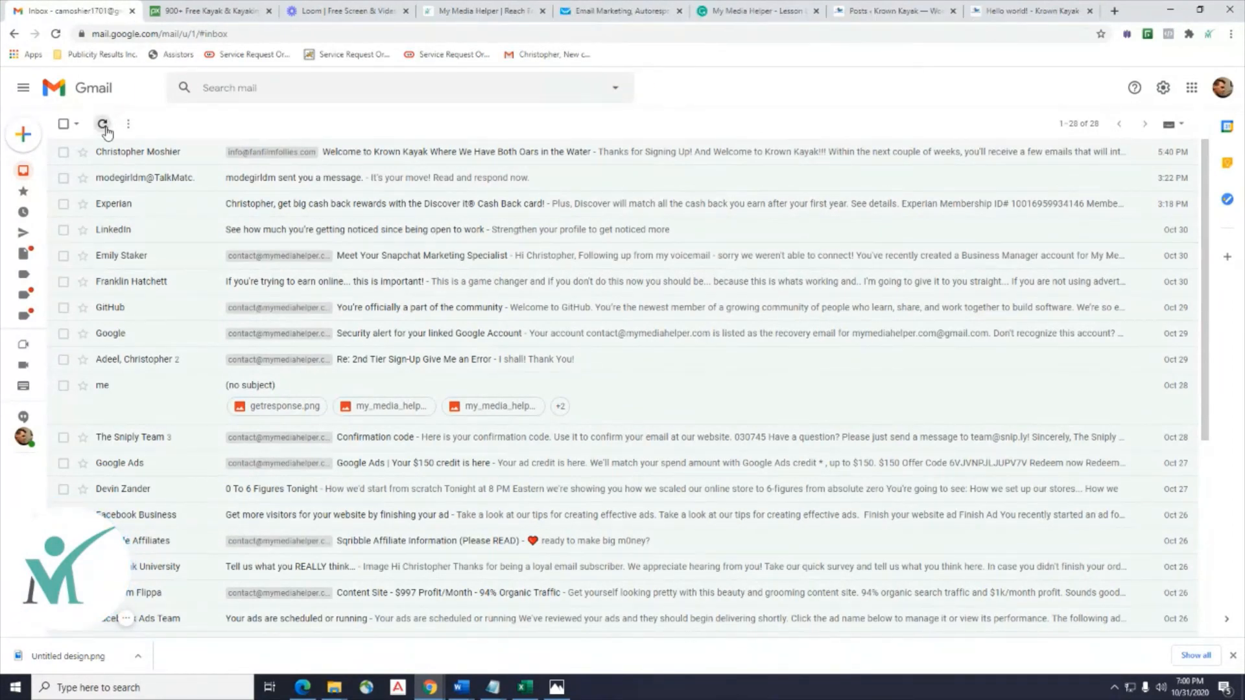
left_click(467, 11)
left_click(617, 10)
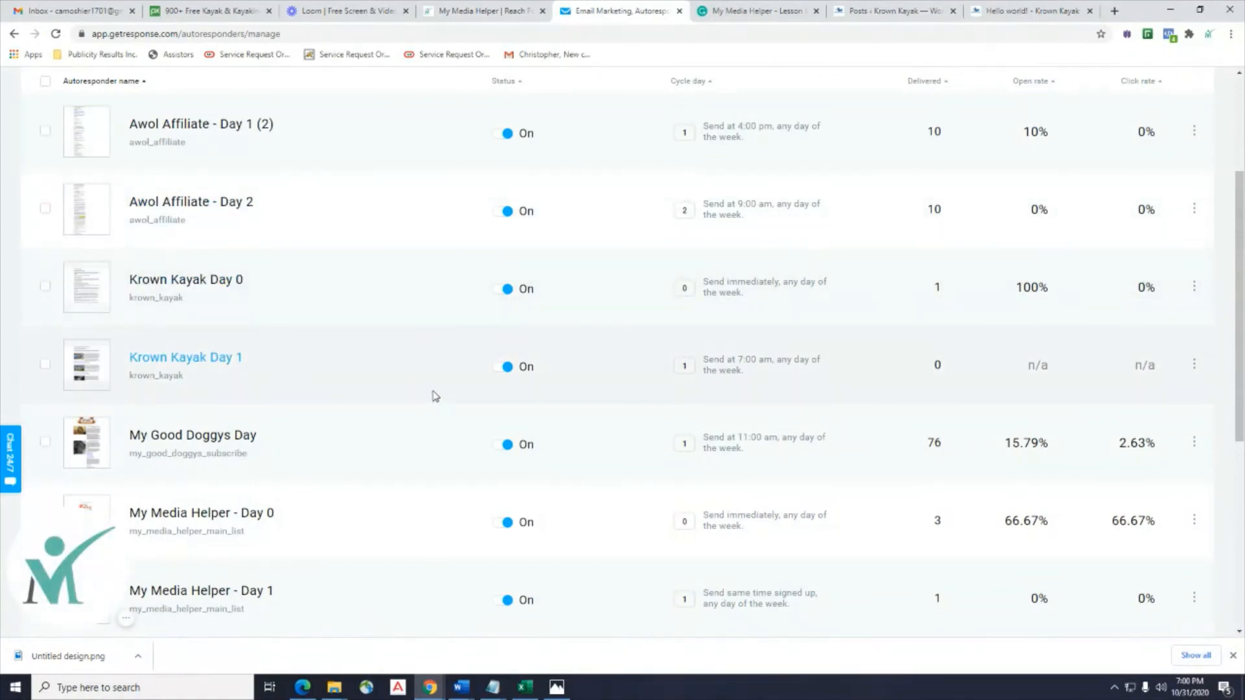
Send a test message of Krown Kayak Day 1 and check Gmail for it.
left_click(1193, 366)
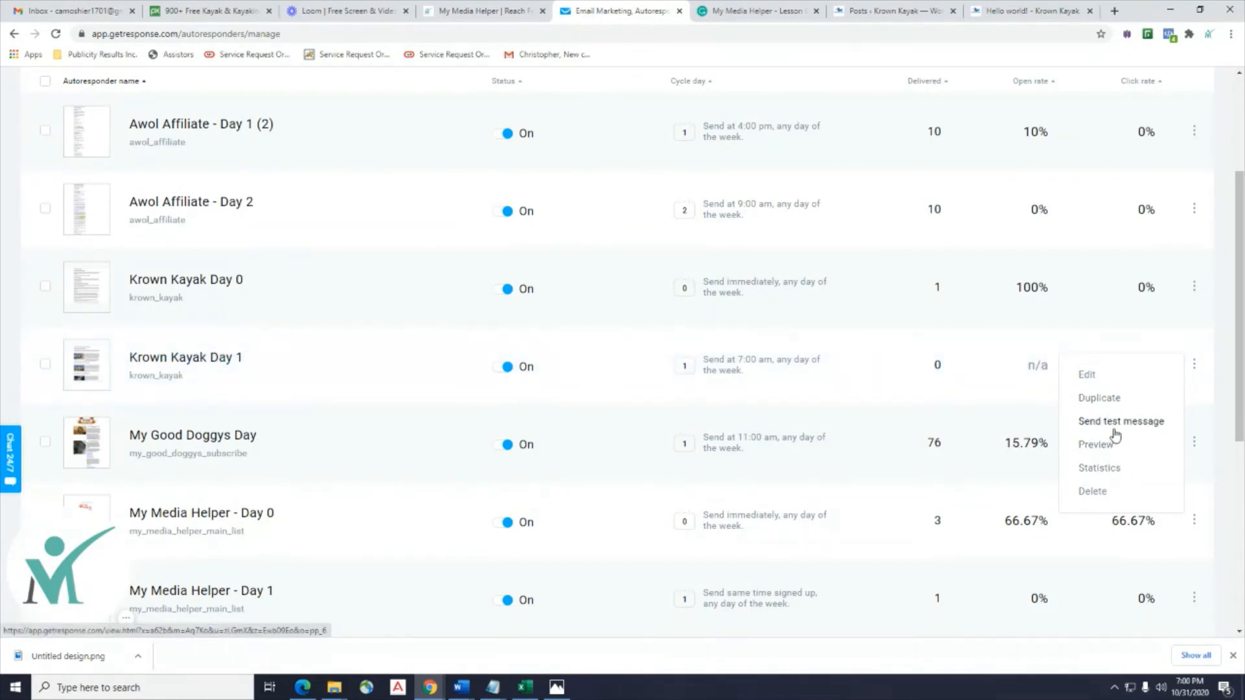
left_click(1130, 427)
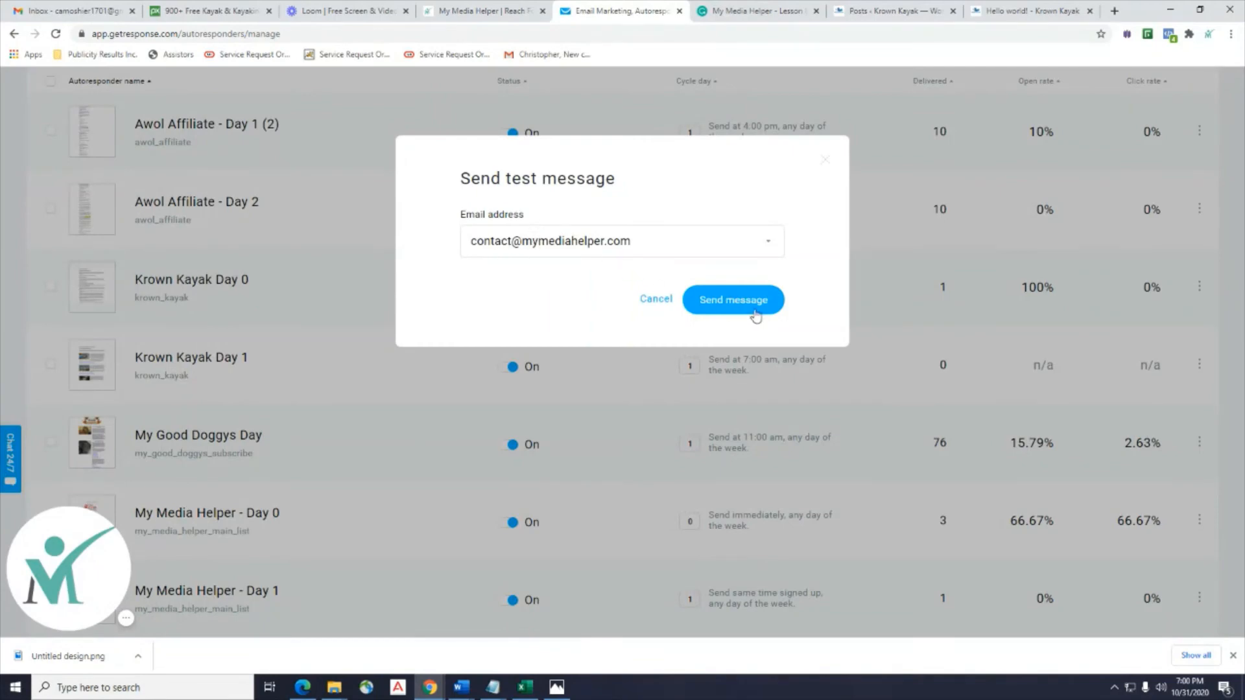
left_click(756, 316)
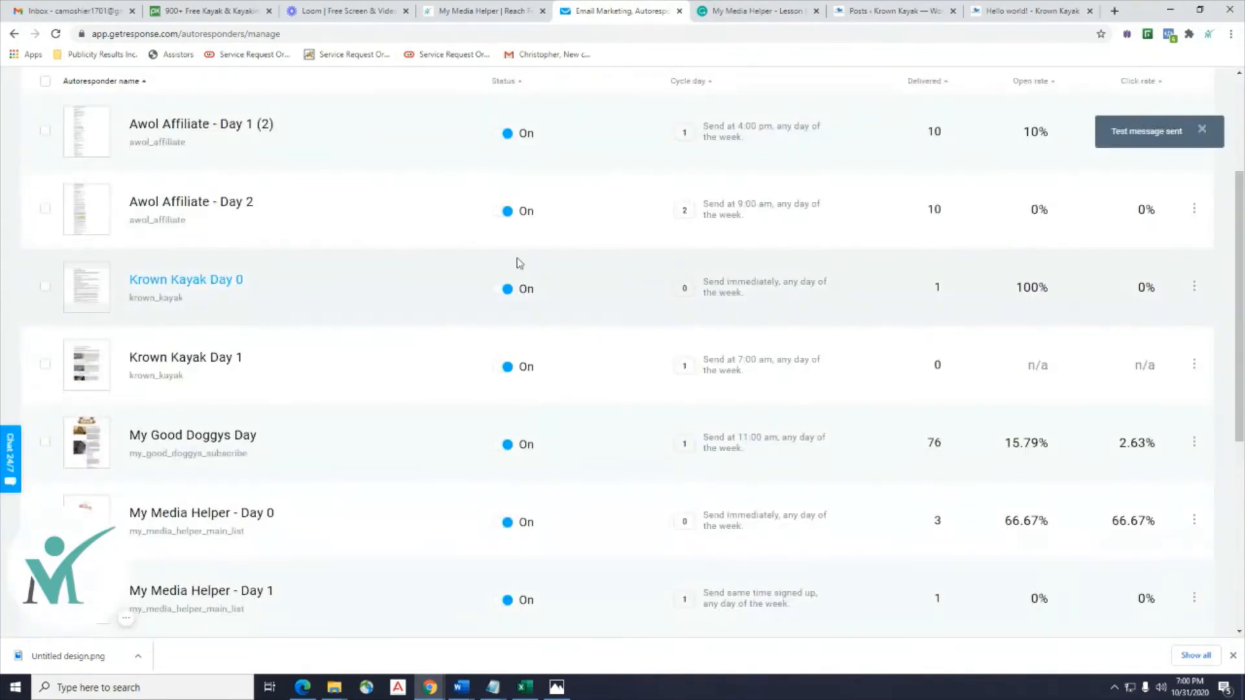
left_click(65, 11)
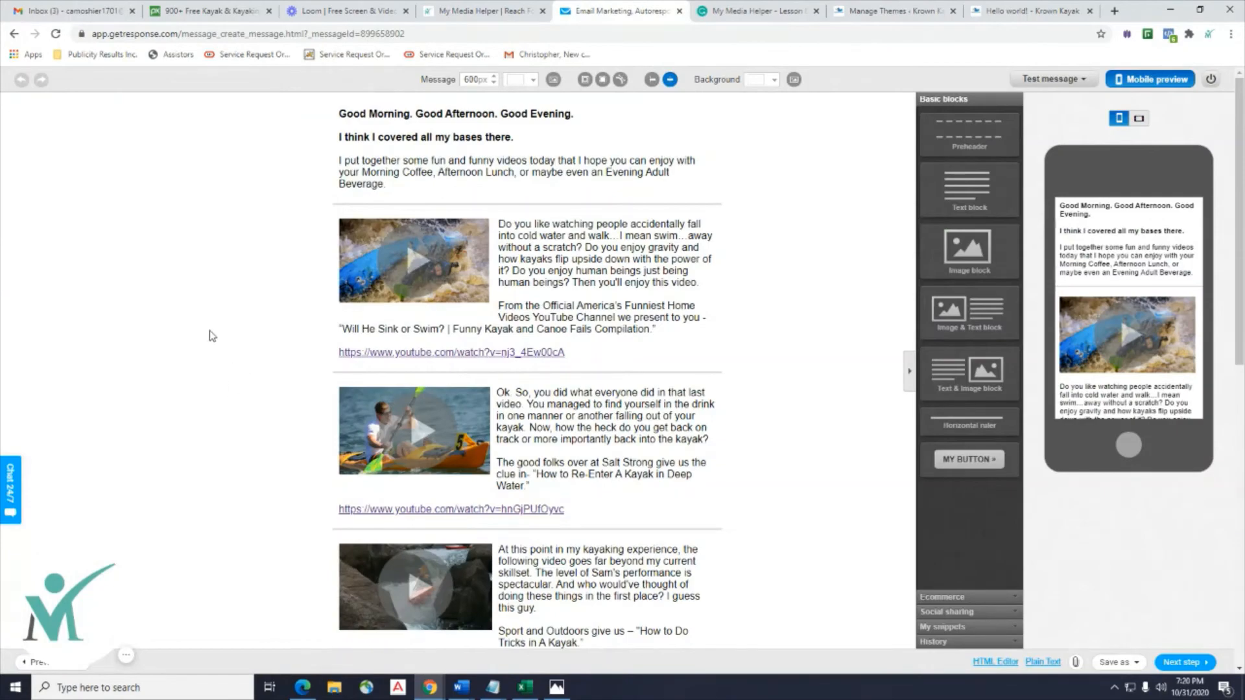
scroll(212, 336, "down", 4)
scroll(212, 336, "up", 4)
Add an image block above the greeting and fill it with the Krown-Kayak-Clear logo.
left_click(568, 183)
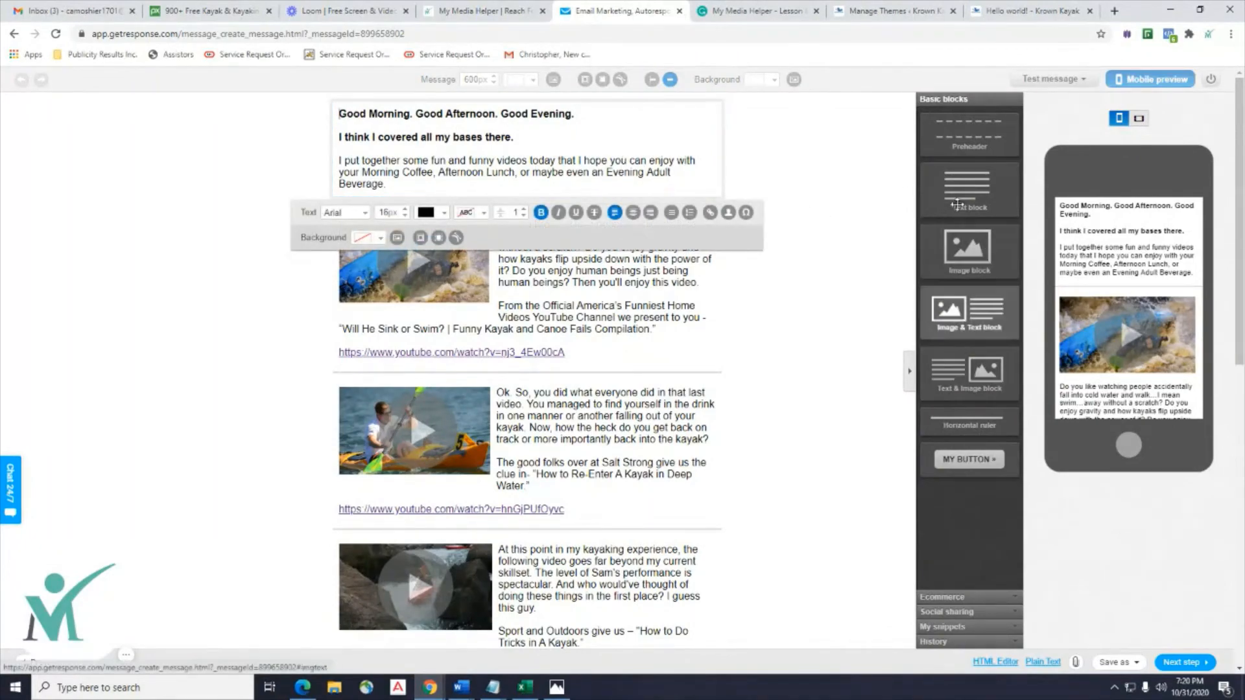
left_click_drag(915, 232, 470, 109)
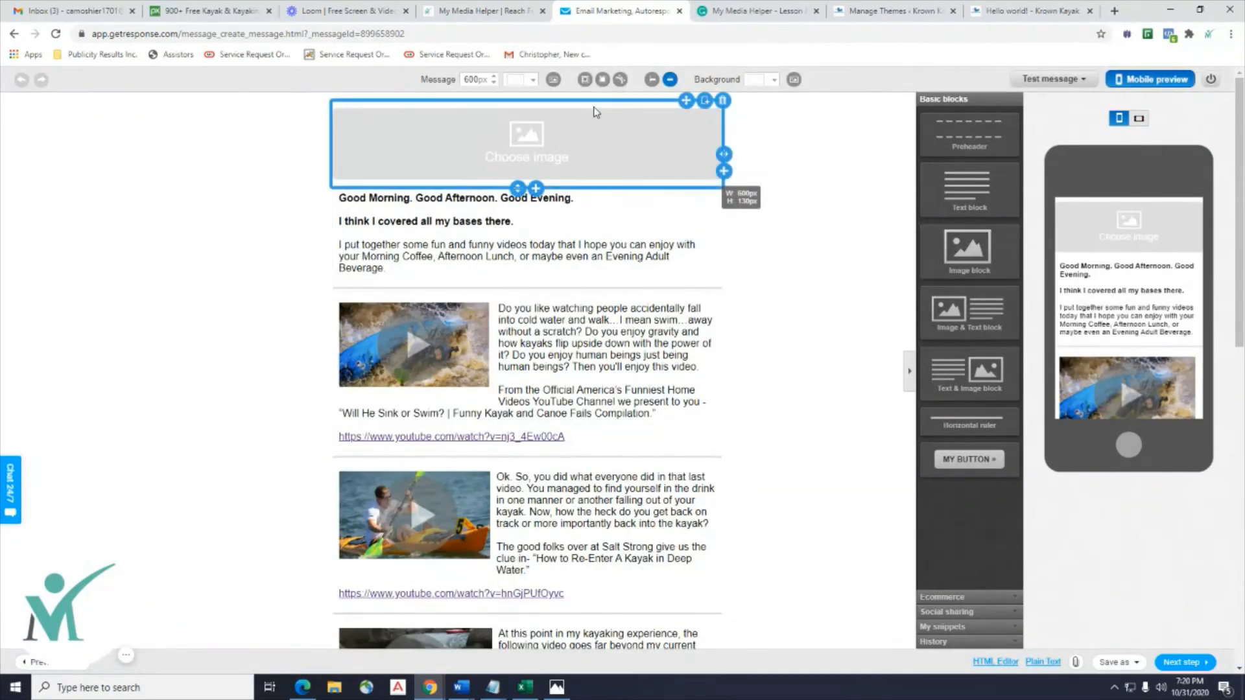
left_click(525, 139)
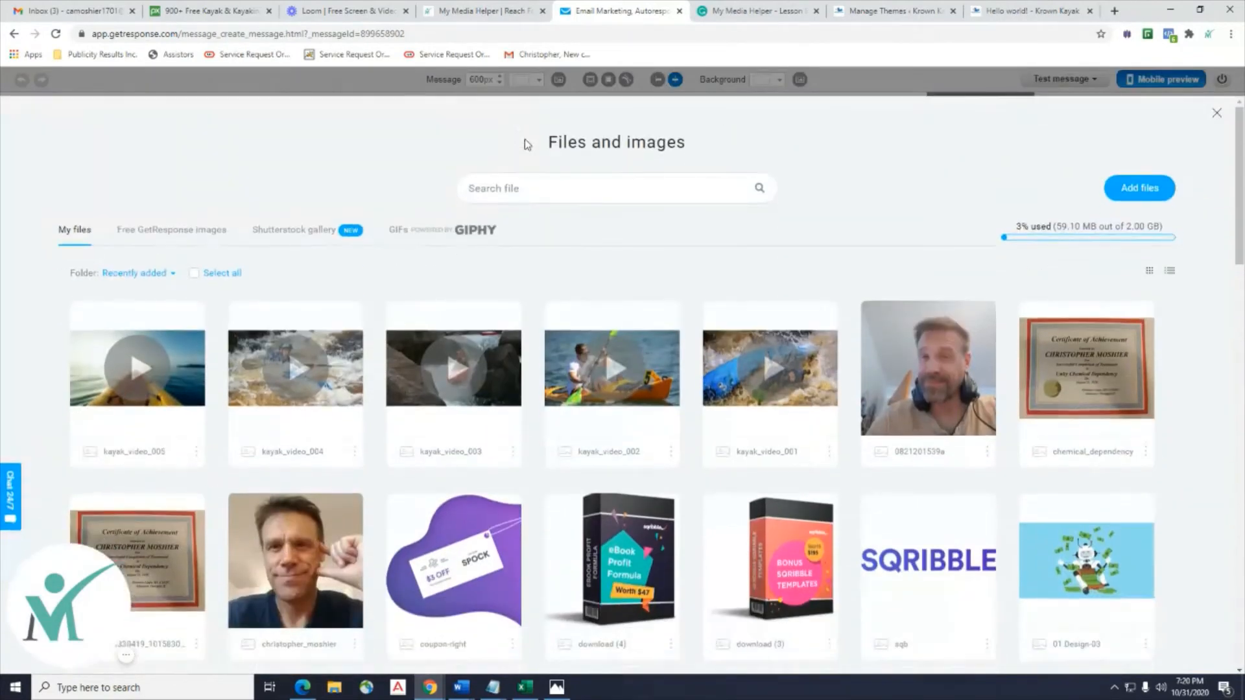
scroll(570, 276, "down", 7)
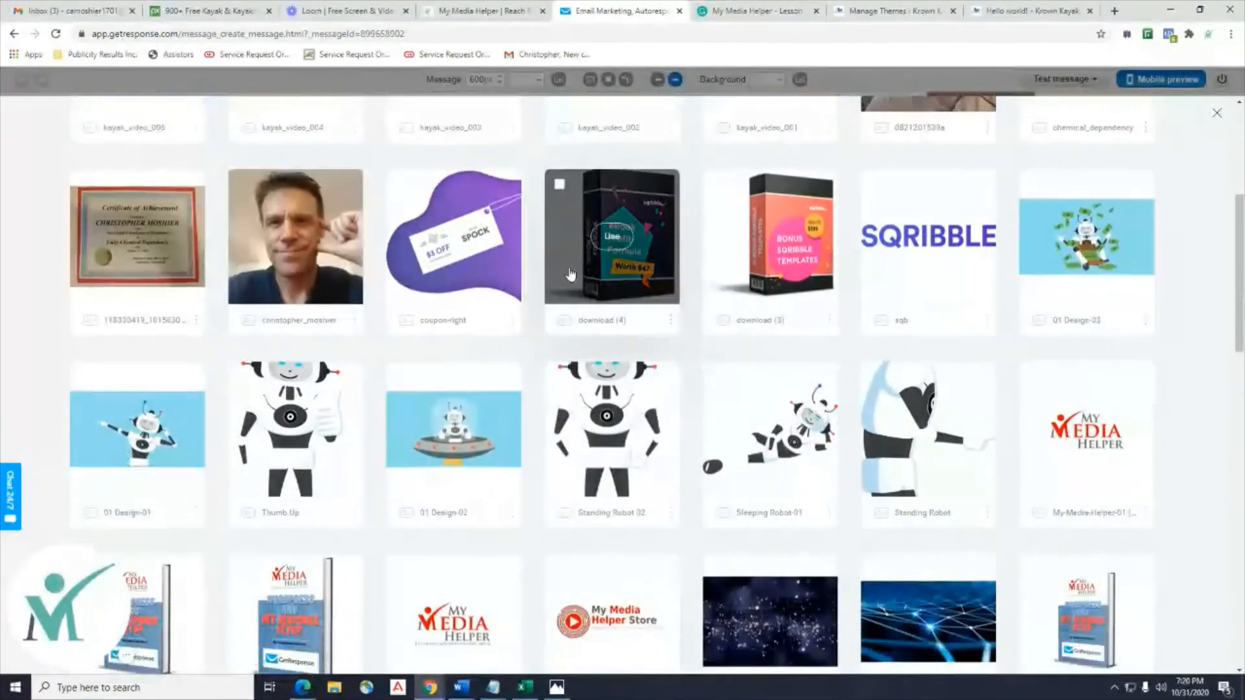
scroll(571, 273, "down", 10)
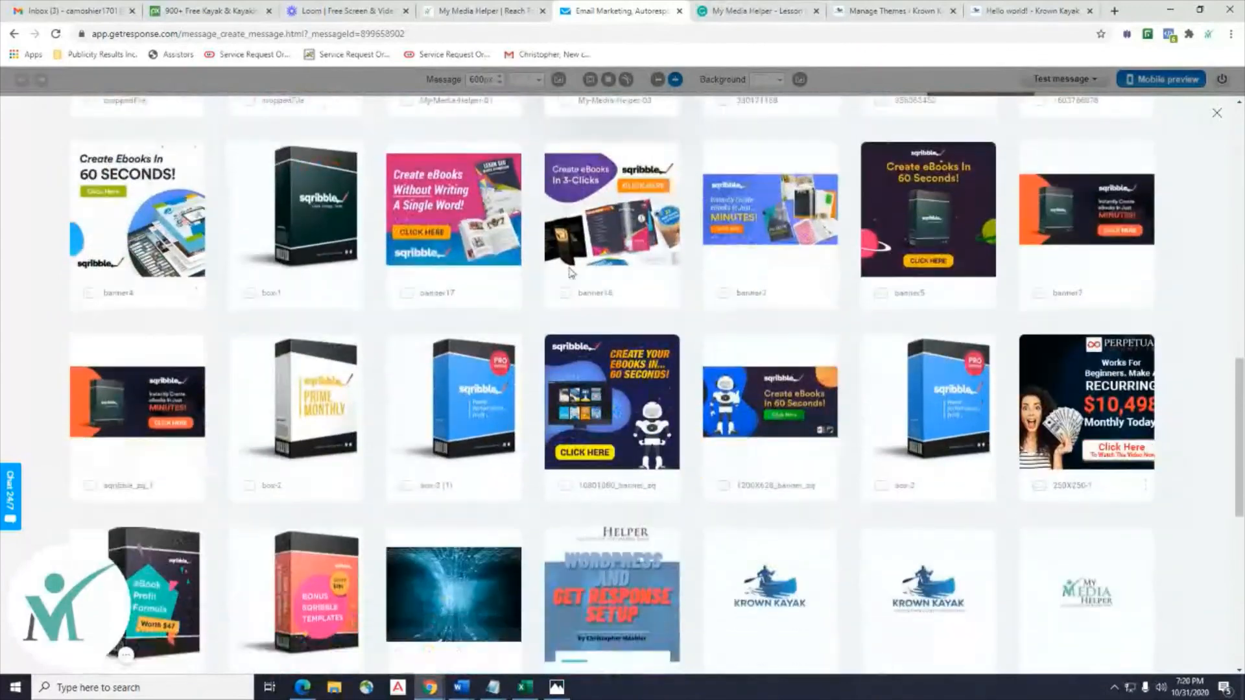
scroll(570, 273, "down", 1)
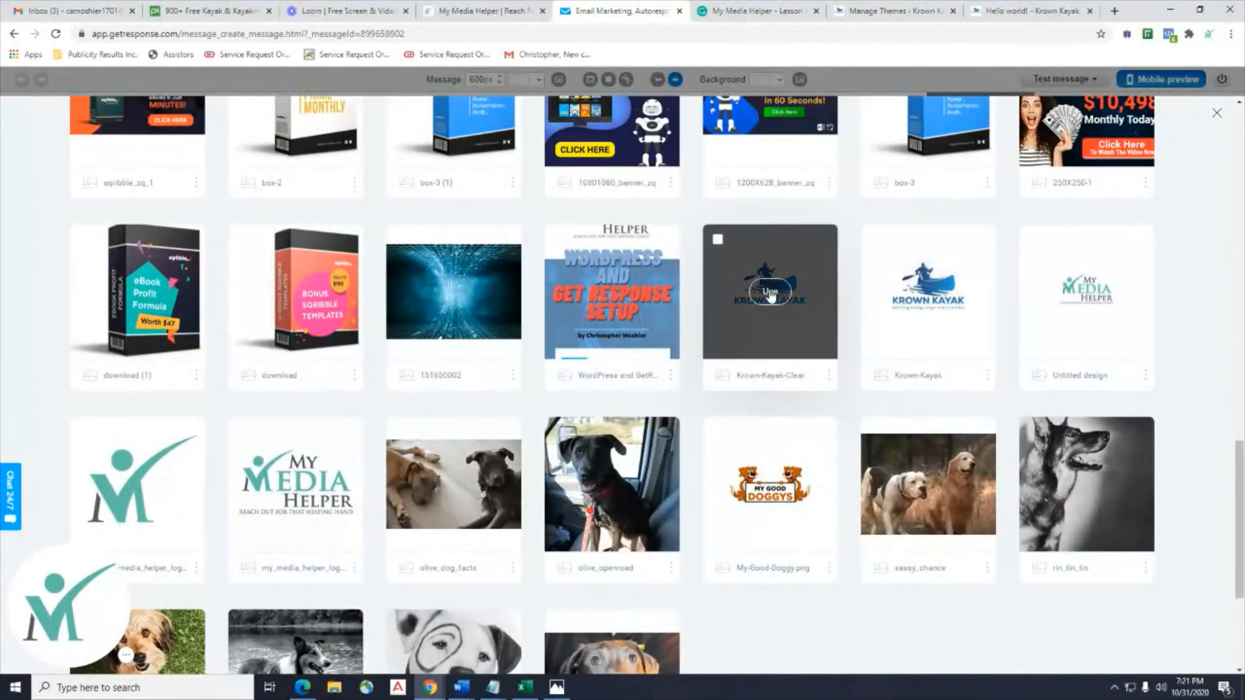
left_click(770, 291)
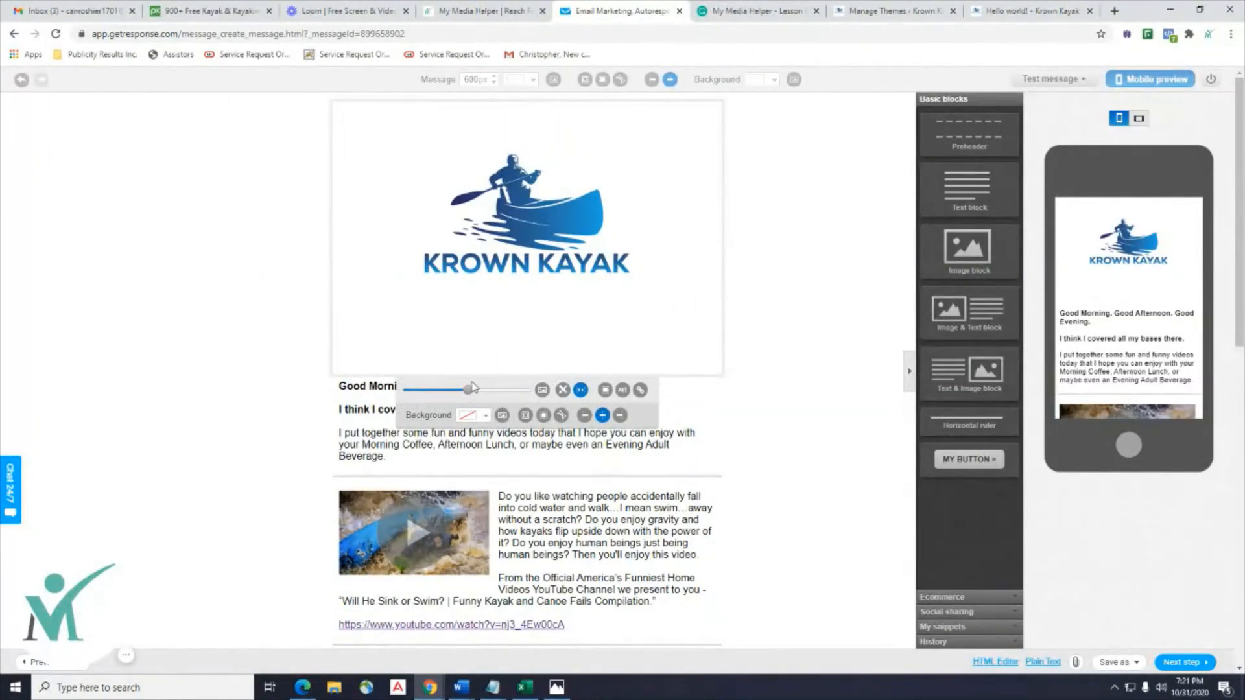
Shrink the Krown Kayak logo inside its block, undoing an accidental two-column split.
left_click_drag(469, 394, 459, 396)
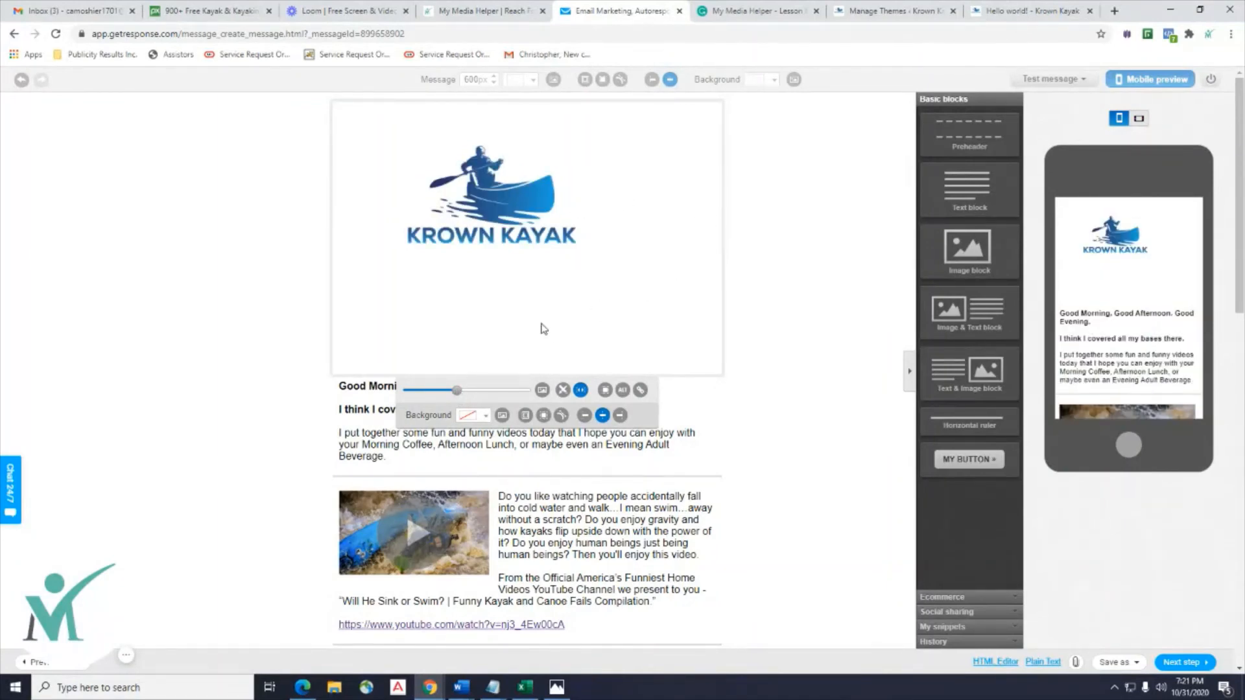
left_click_drag(458, 395, 452, 396)
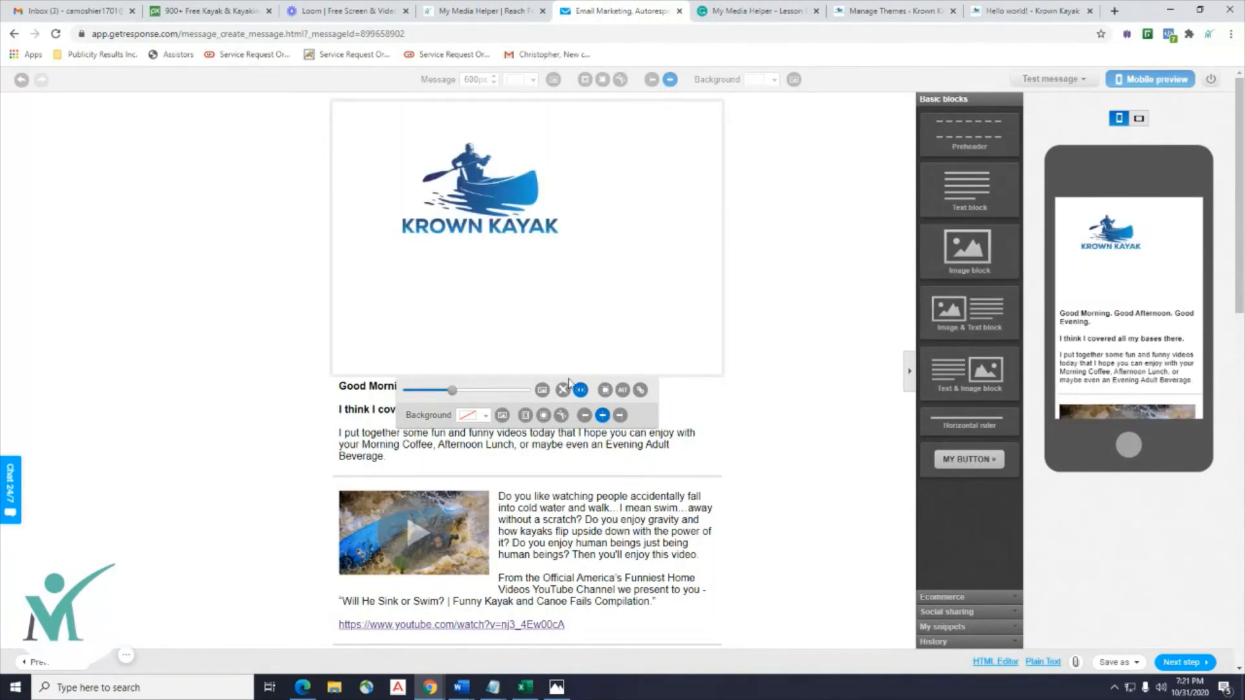
left_click(727, 215)
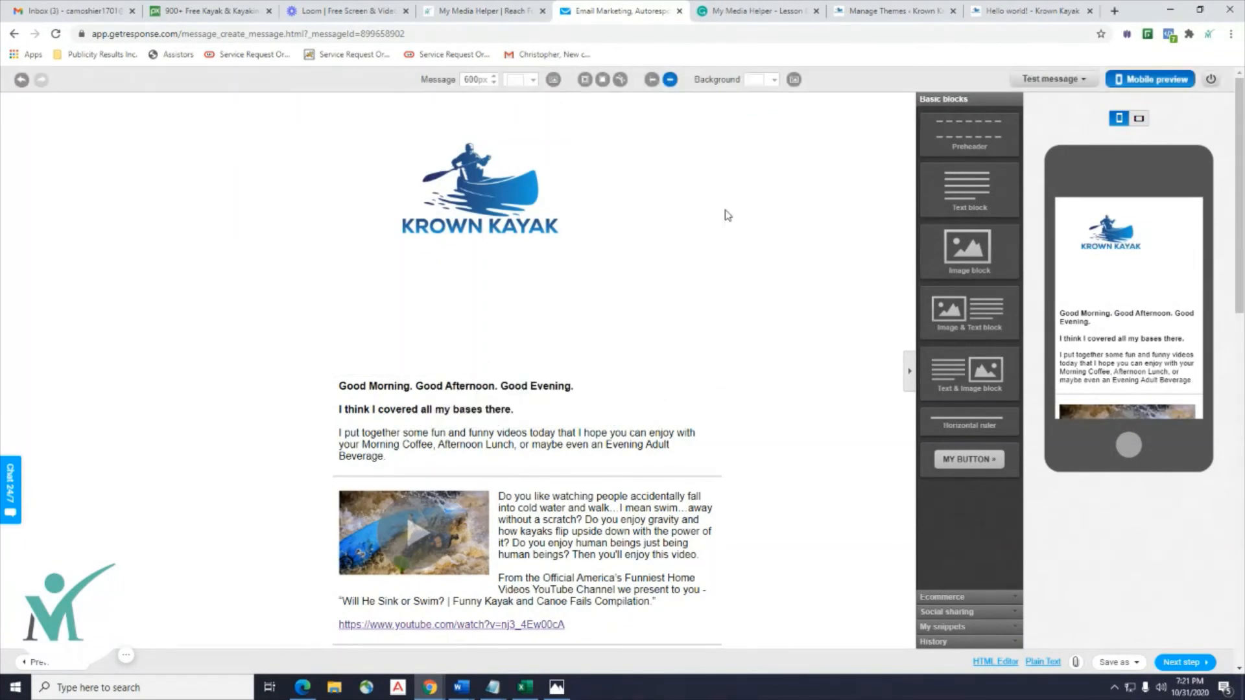
left_click(495, 186)
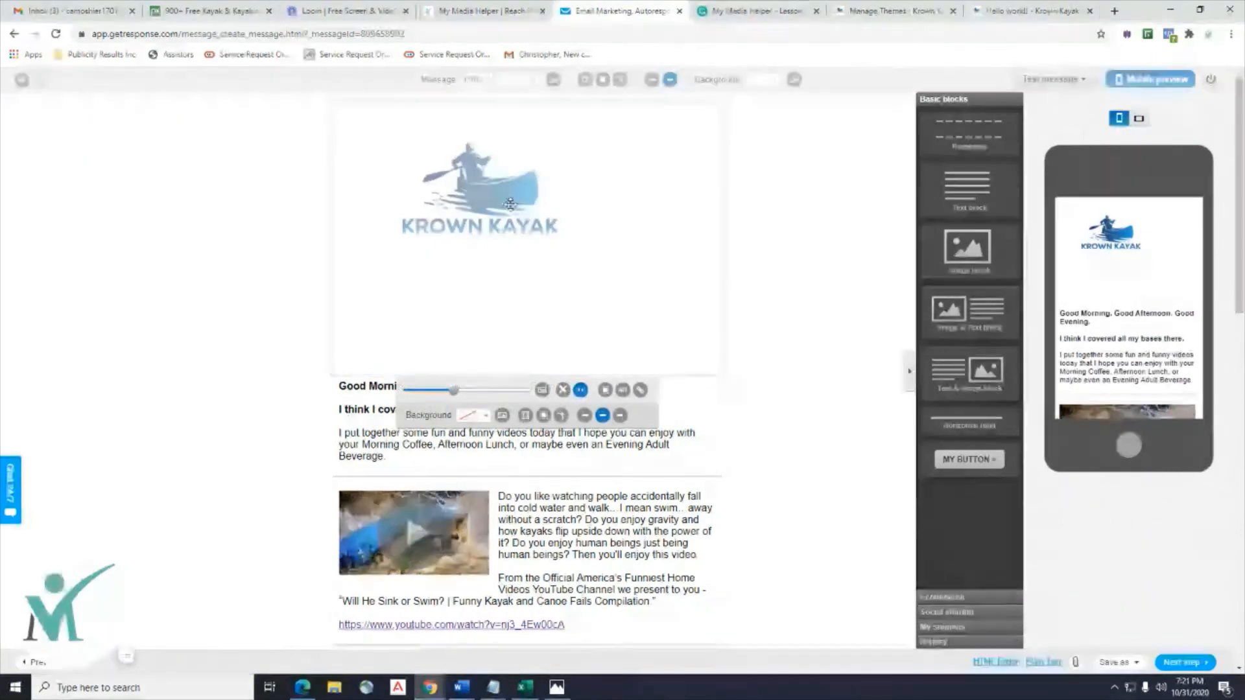
scroll(483, 234, "down", 3)
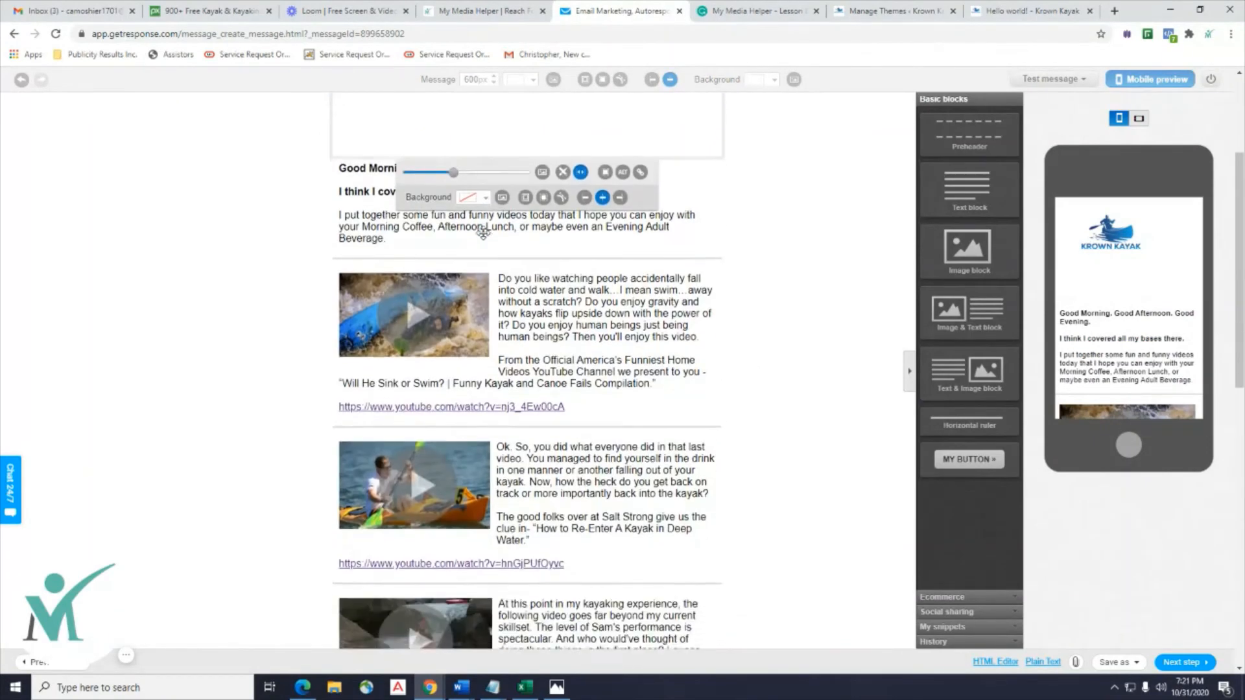
scroll(480, 230, "up", 3)
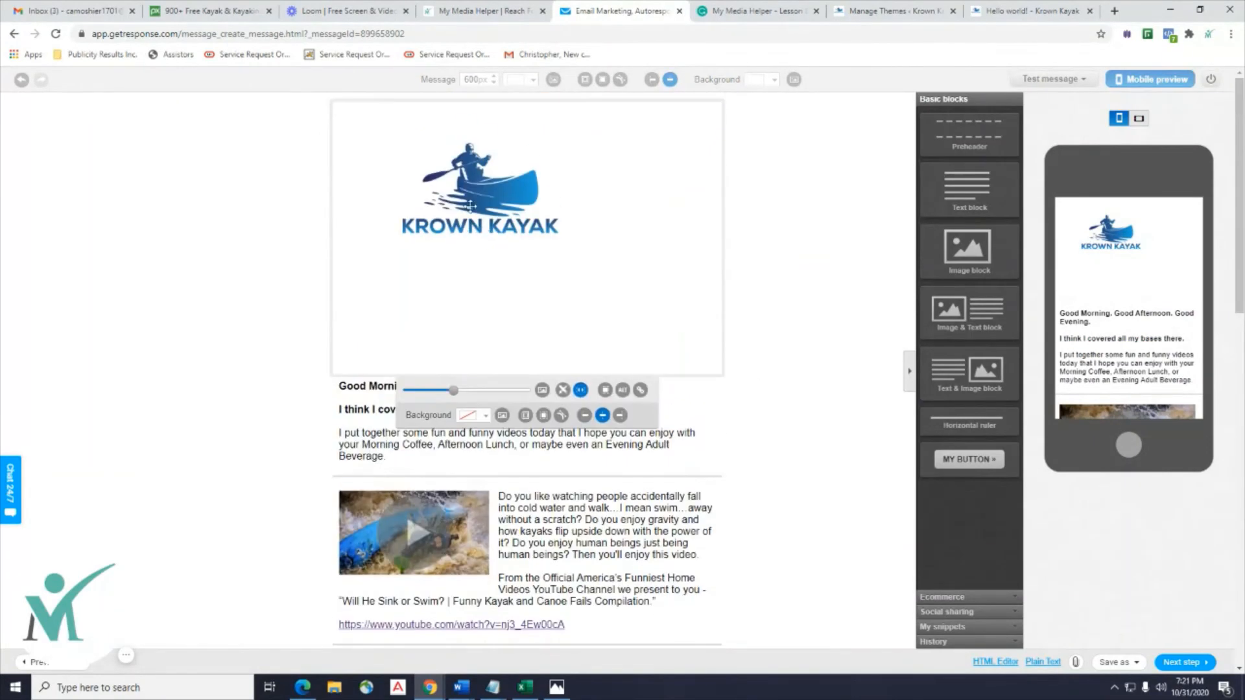
double_click(600, 310)
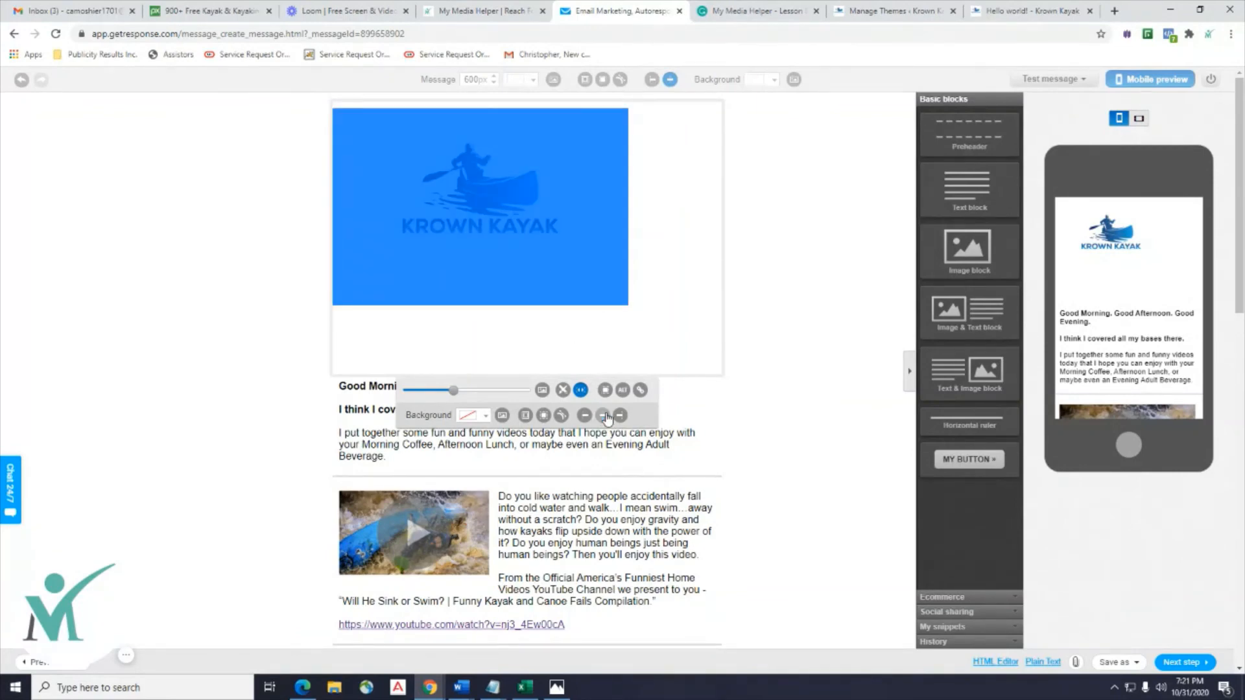
left_click(652, 189)
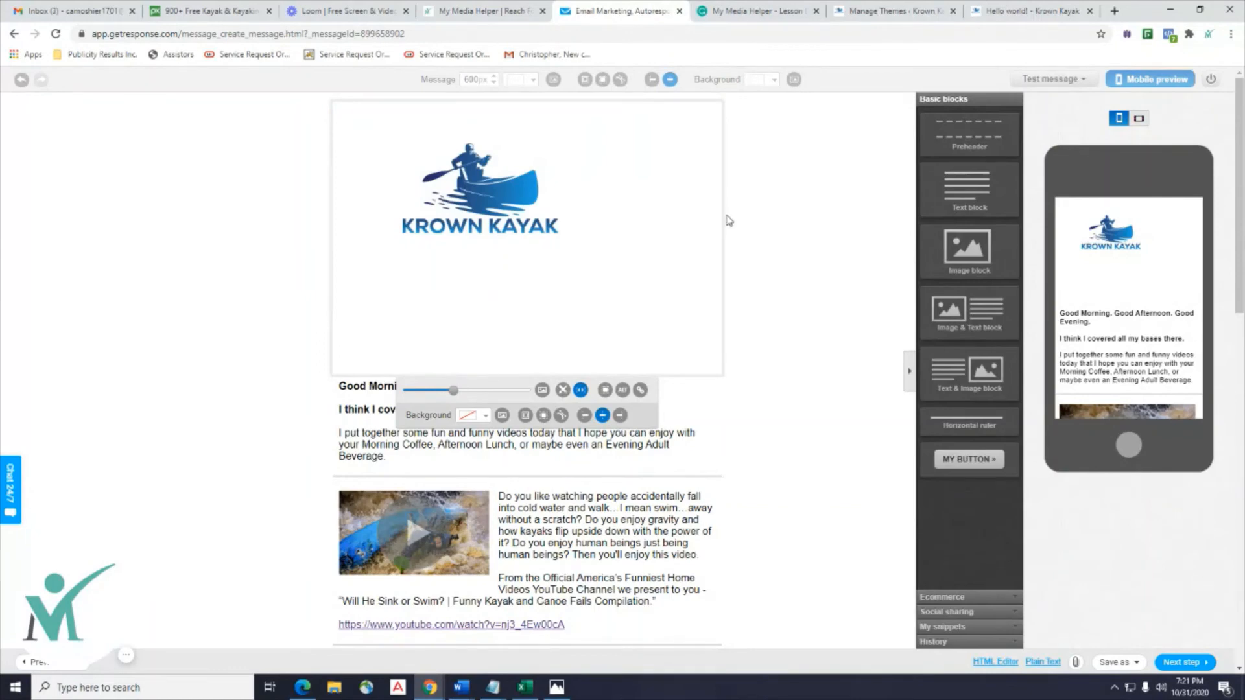
left_click(618, 298)
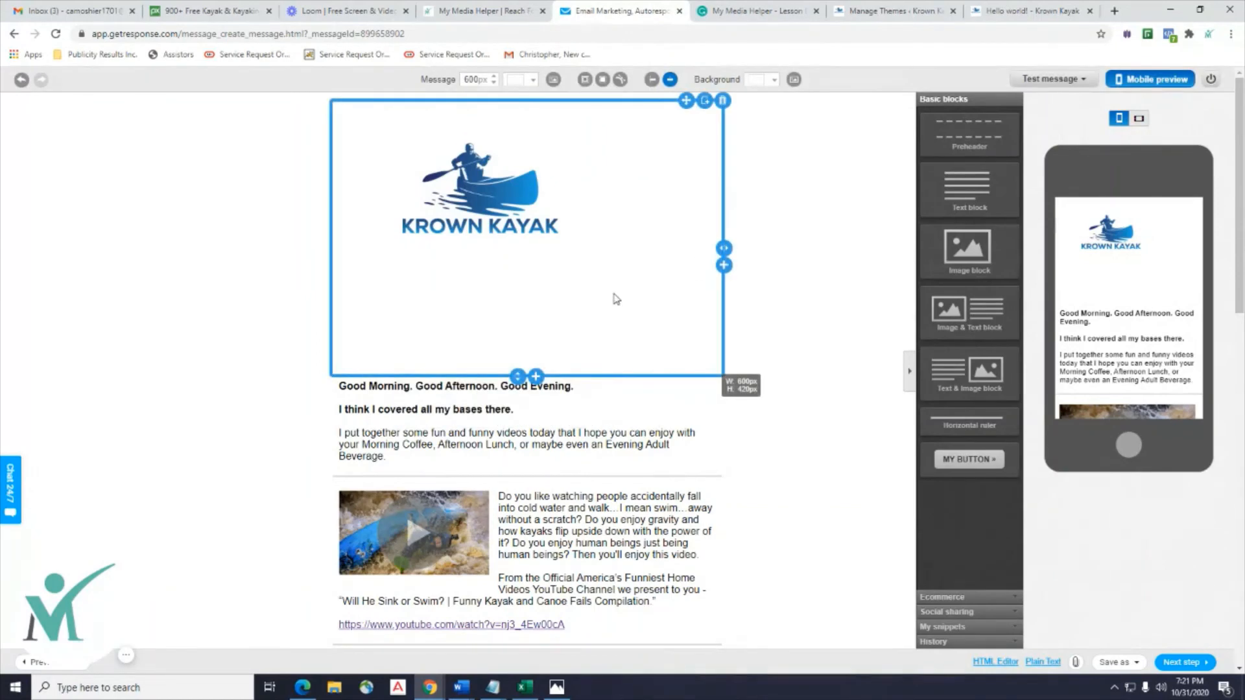
left_click(725, 266)
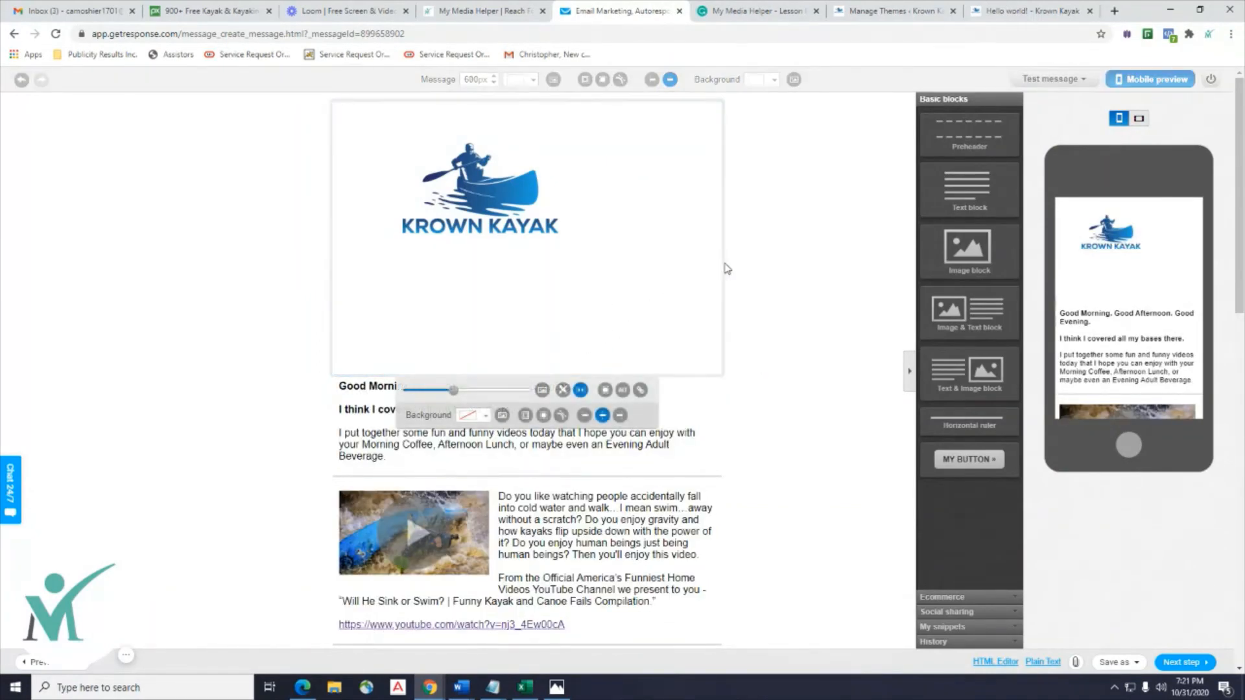
left_click(722, 267)
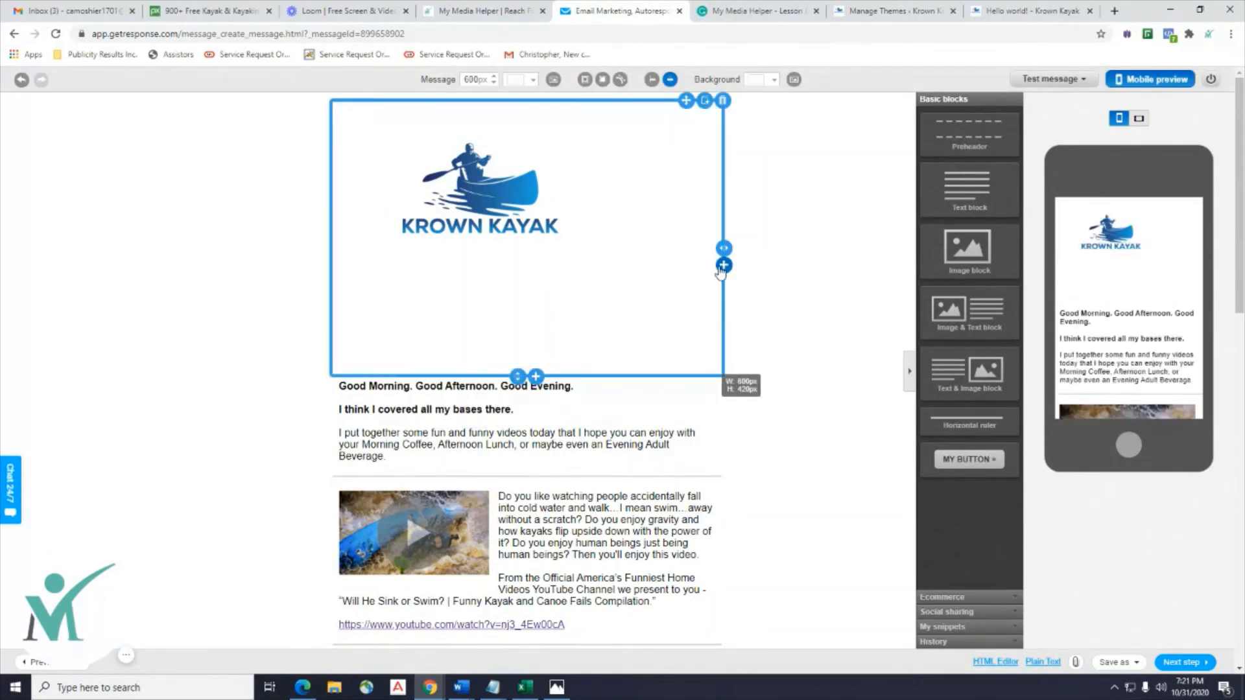
left_click(723, 254)
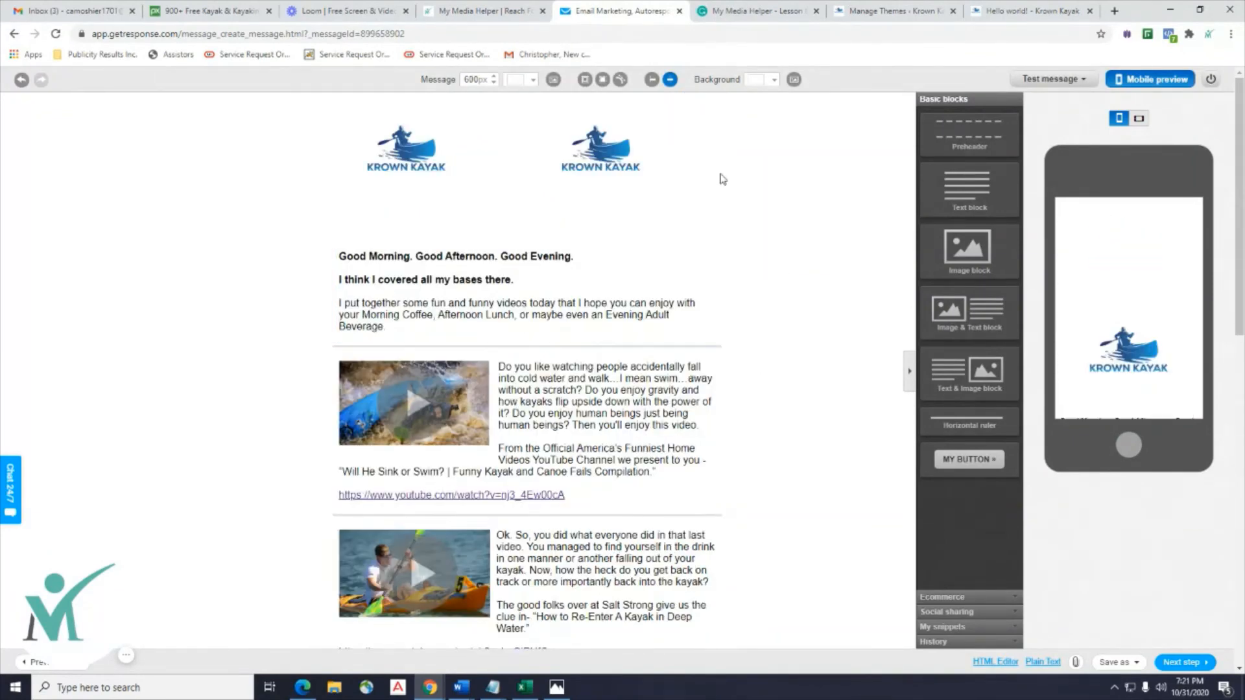
left_click(19, 82)
left_click(527, 193)
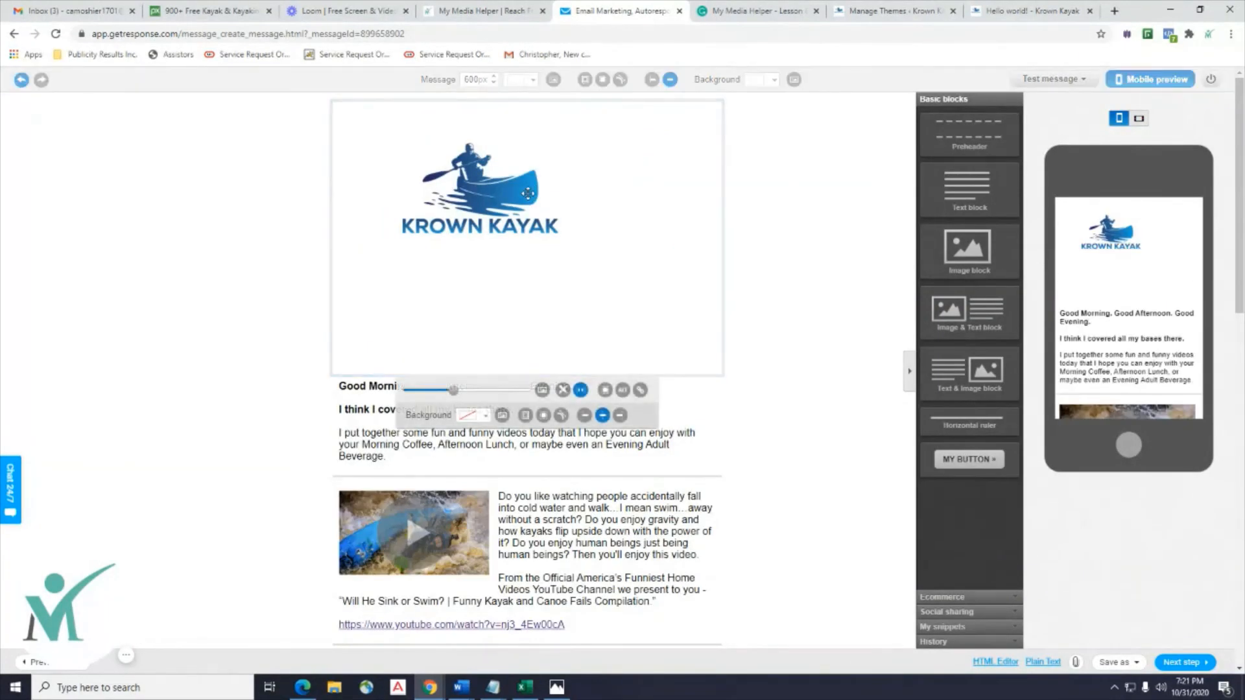
left_click(177, 190)
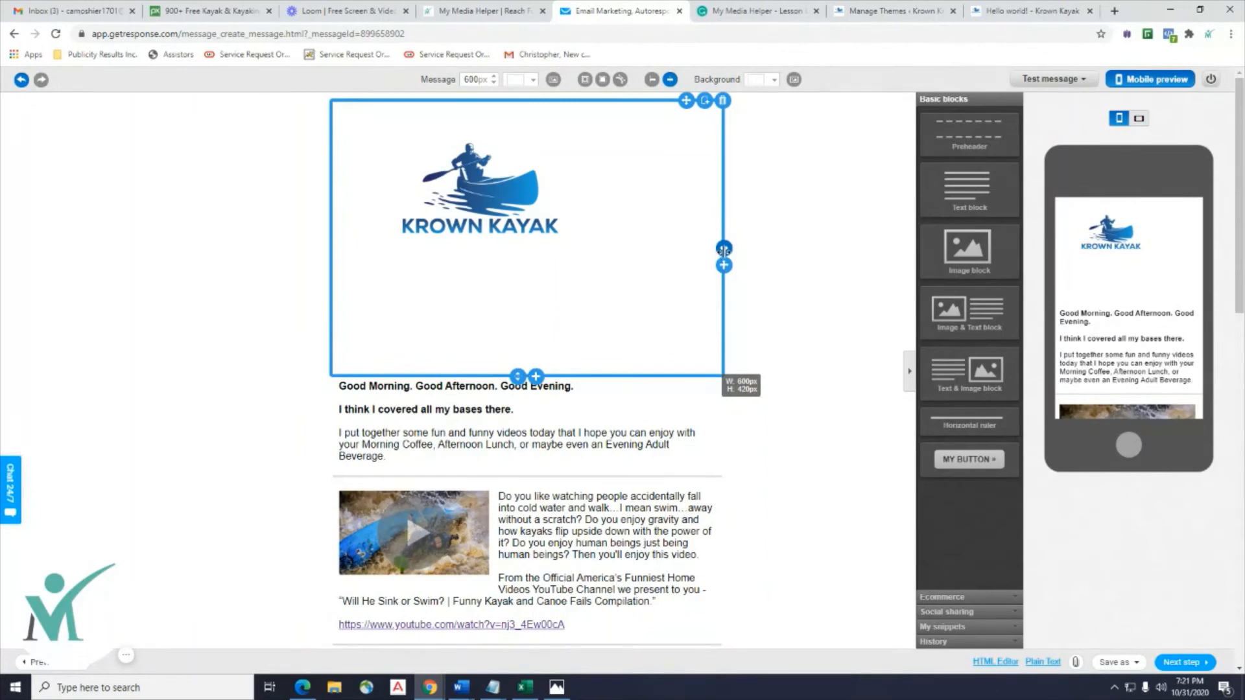
Narrow the logo block to 464px, cut its height to about 261px, then narrow to 441px.
left_click_drag(724, 248, 607, 263)
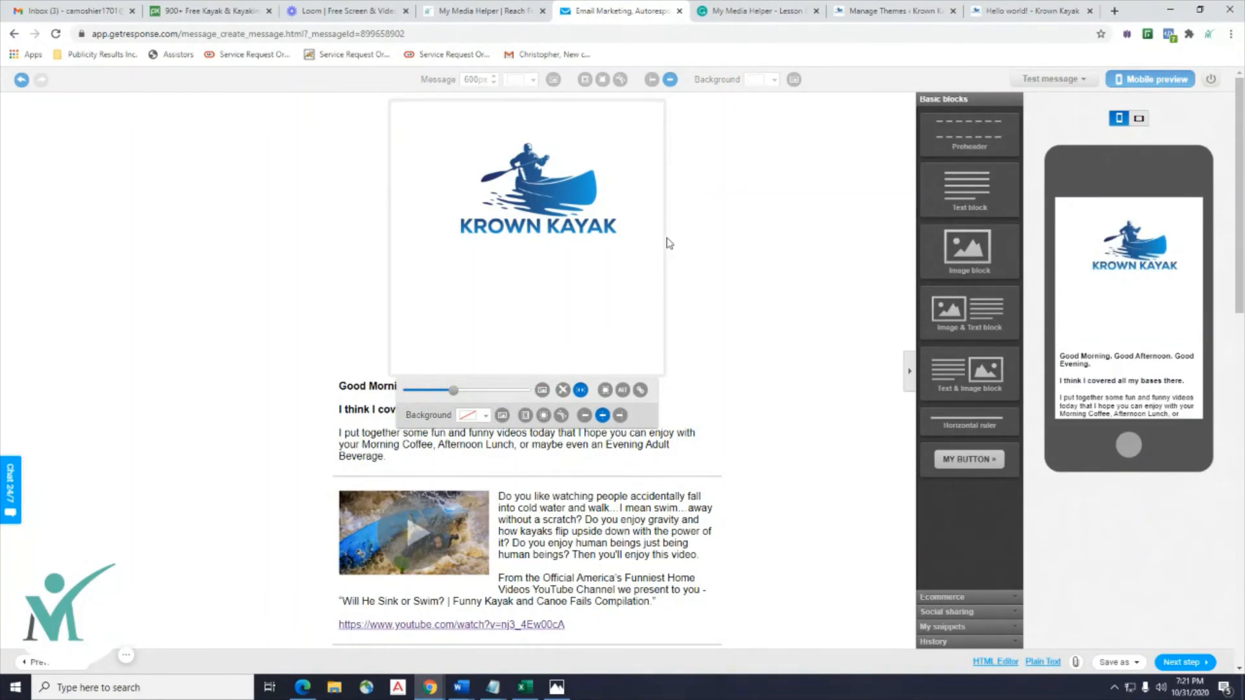
left_click(844, 269)
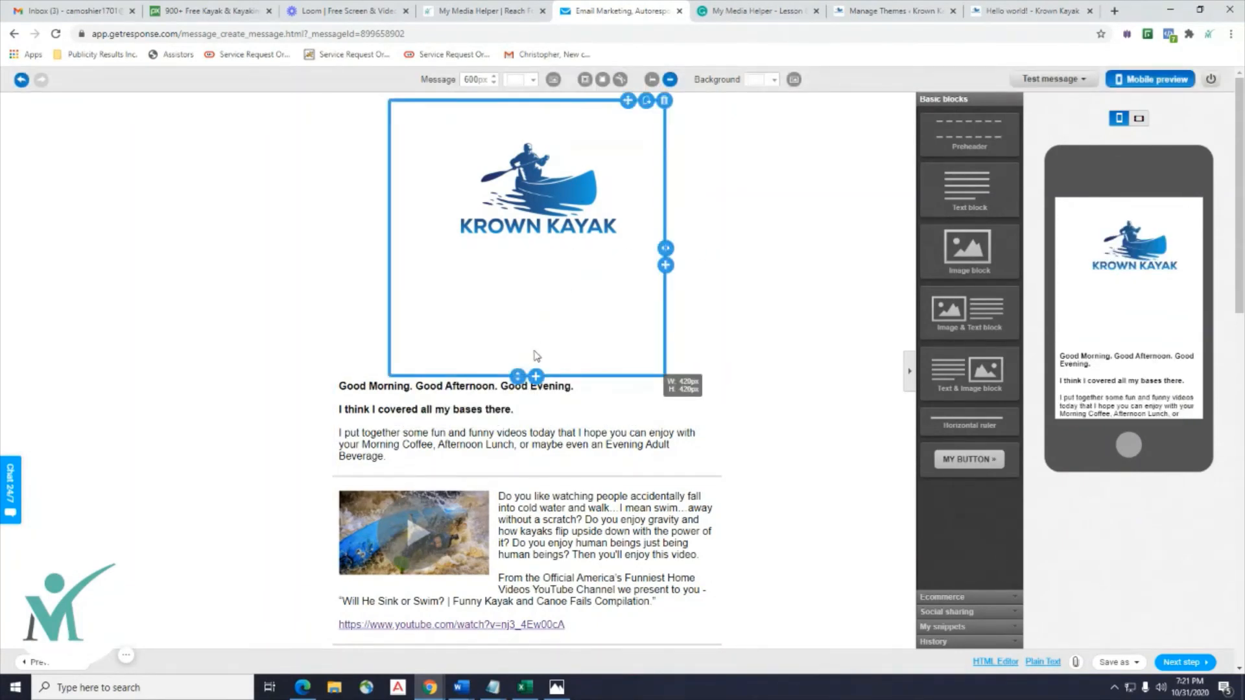
left_click_drag(519, 375, 531, 267)
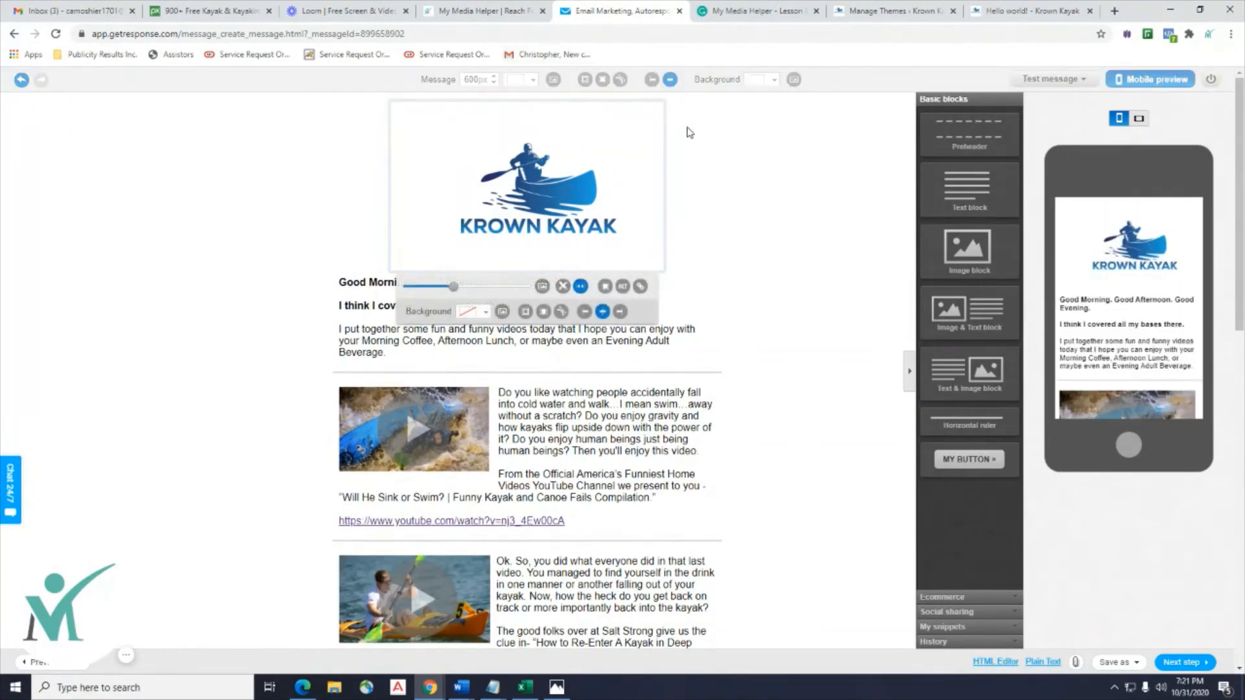
left_click(665, 109)
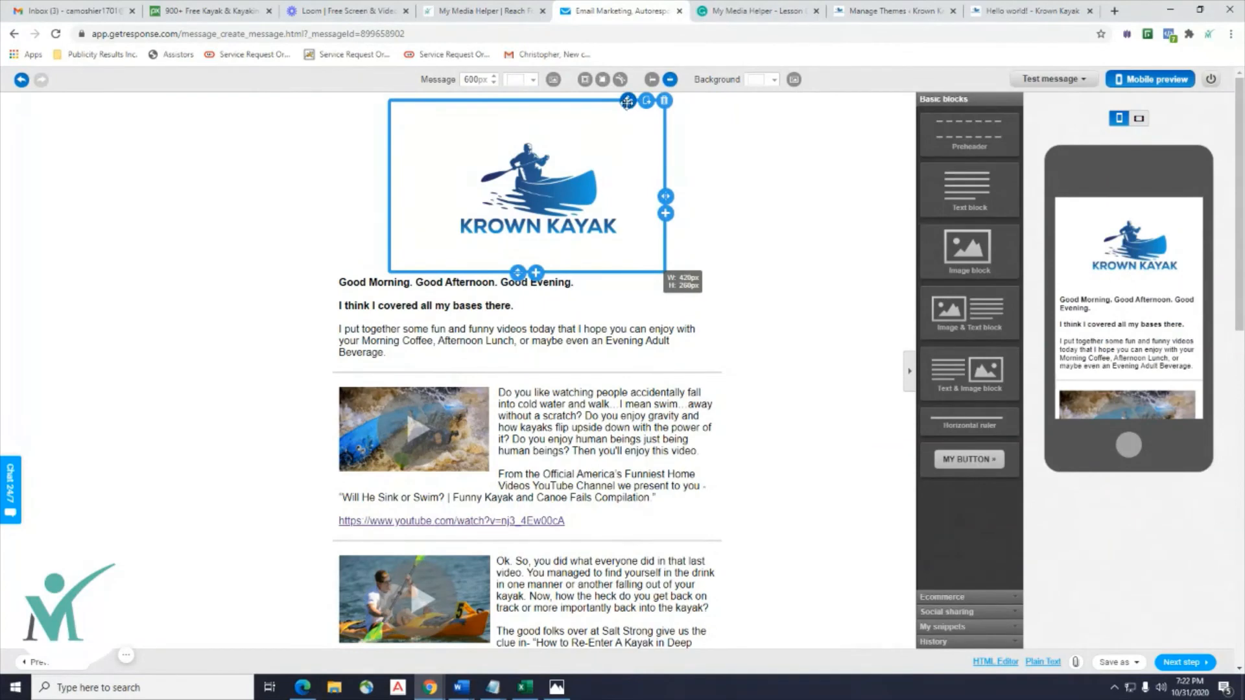
mouse_move(626, 102)
left_mouse_down()
mouse_move(627, 115)
mouse_move(636, 109)
left_mouse_up()
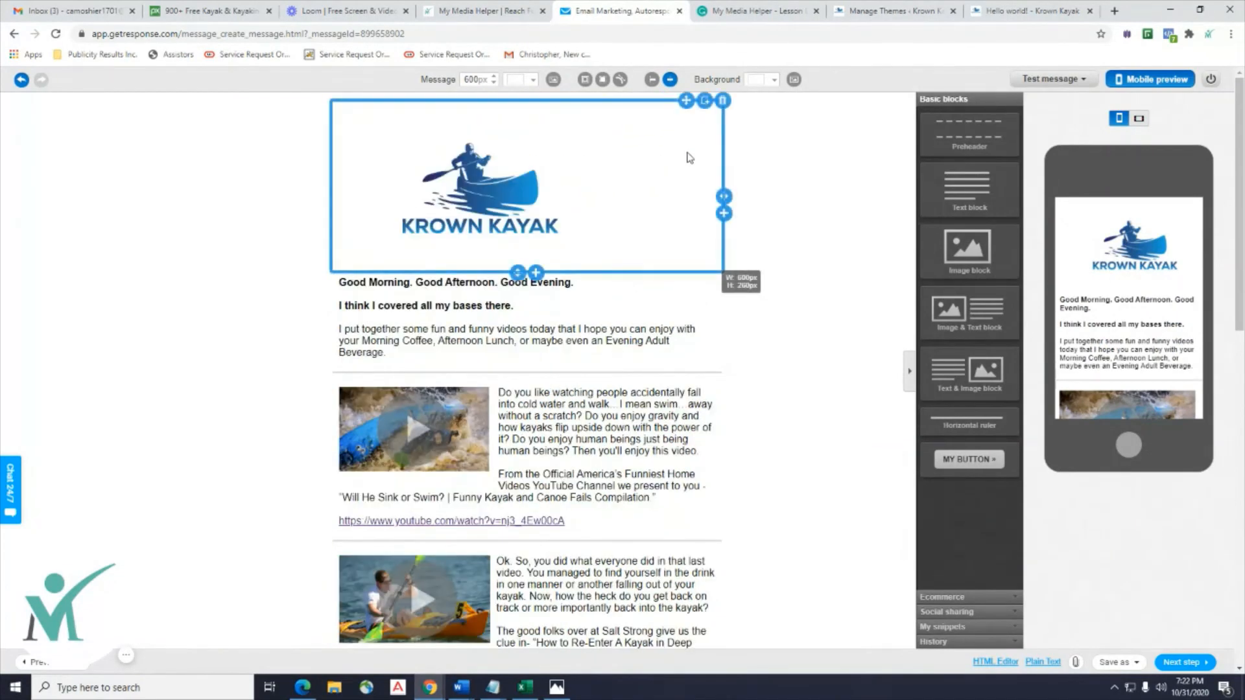
left_click(707, 217)
left_click(727, 203)
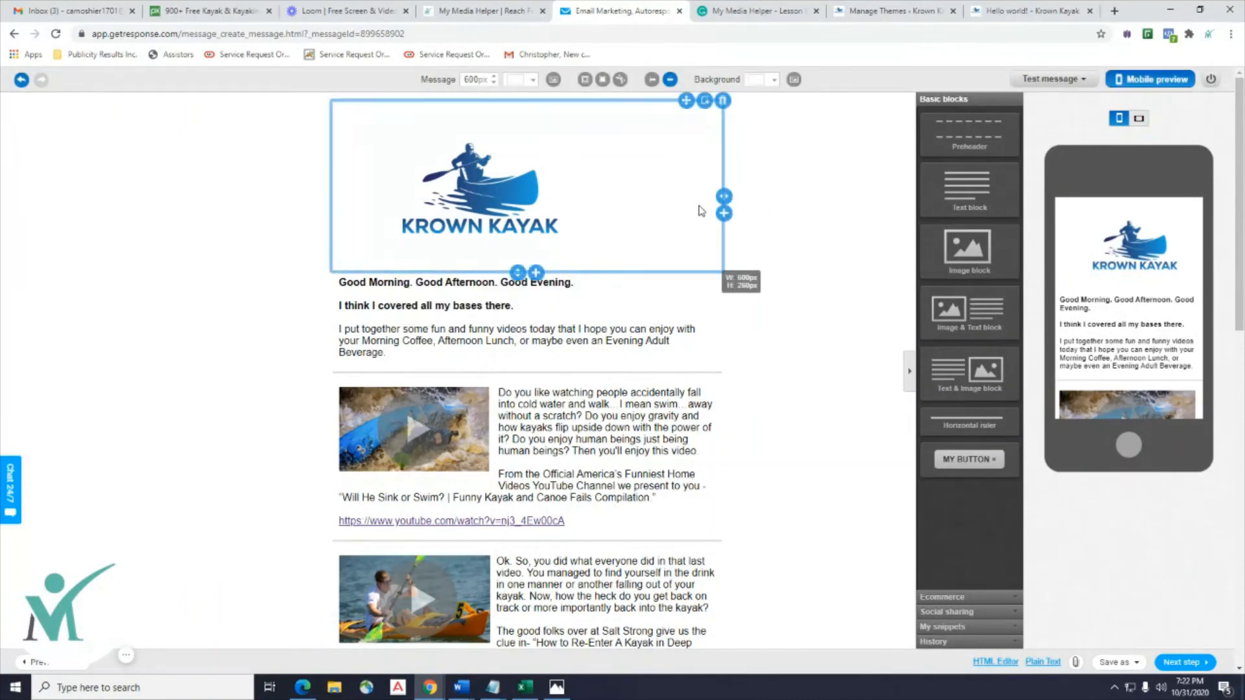
left_click_drag(722, 197, 617, 207)
Narrow the logo block to 316px, widen it back, and shrink the logo slightly.
left_click(426, 188)
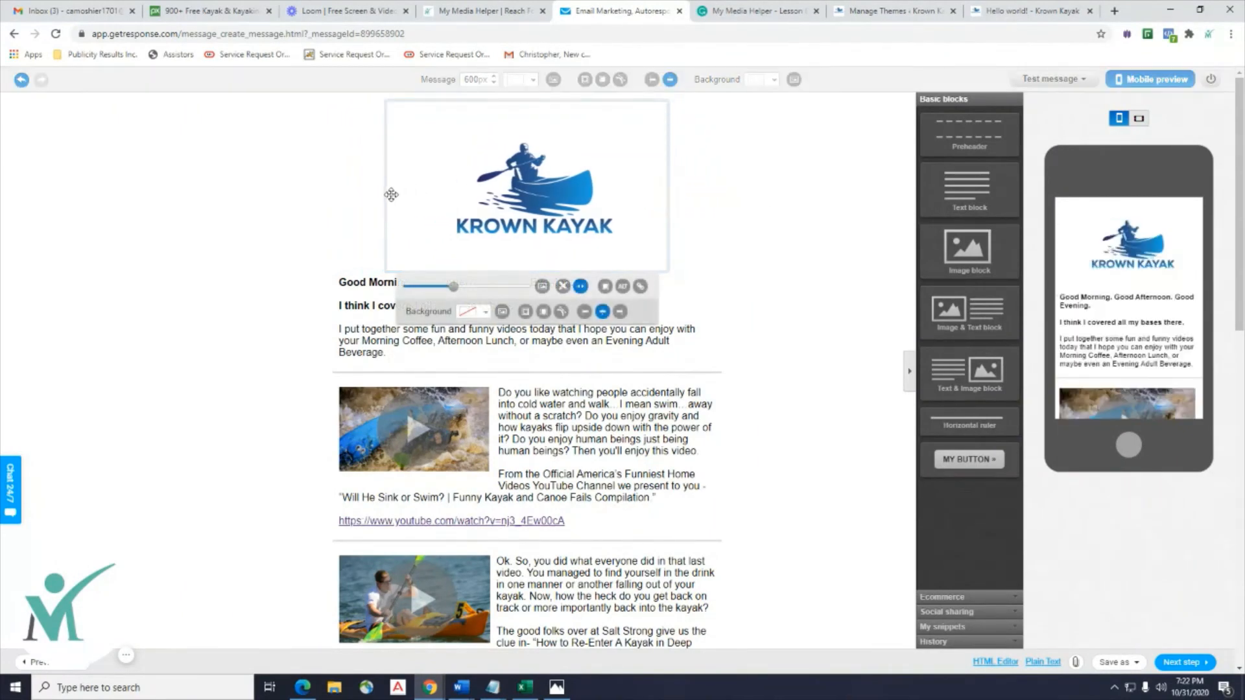
left_click(398, 186)
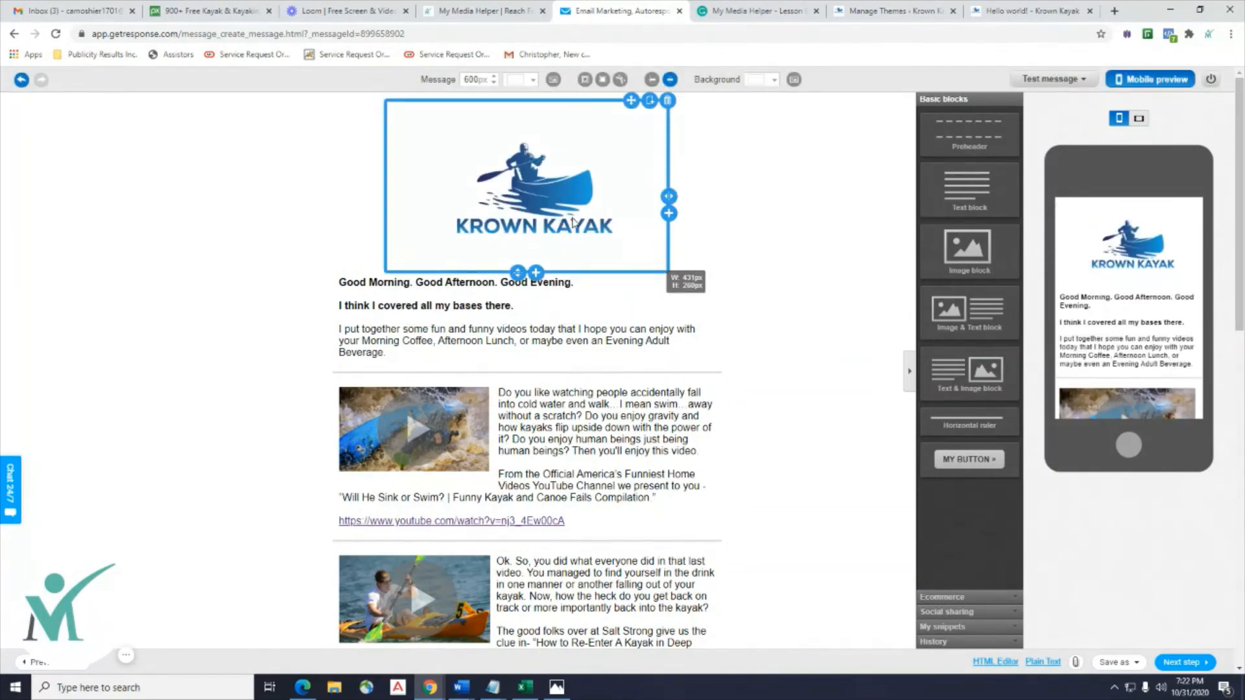
left_click(556, 218)
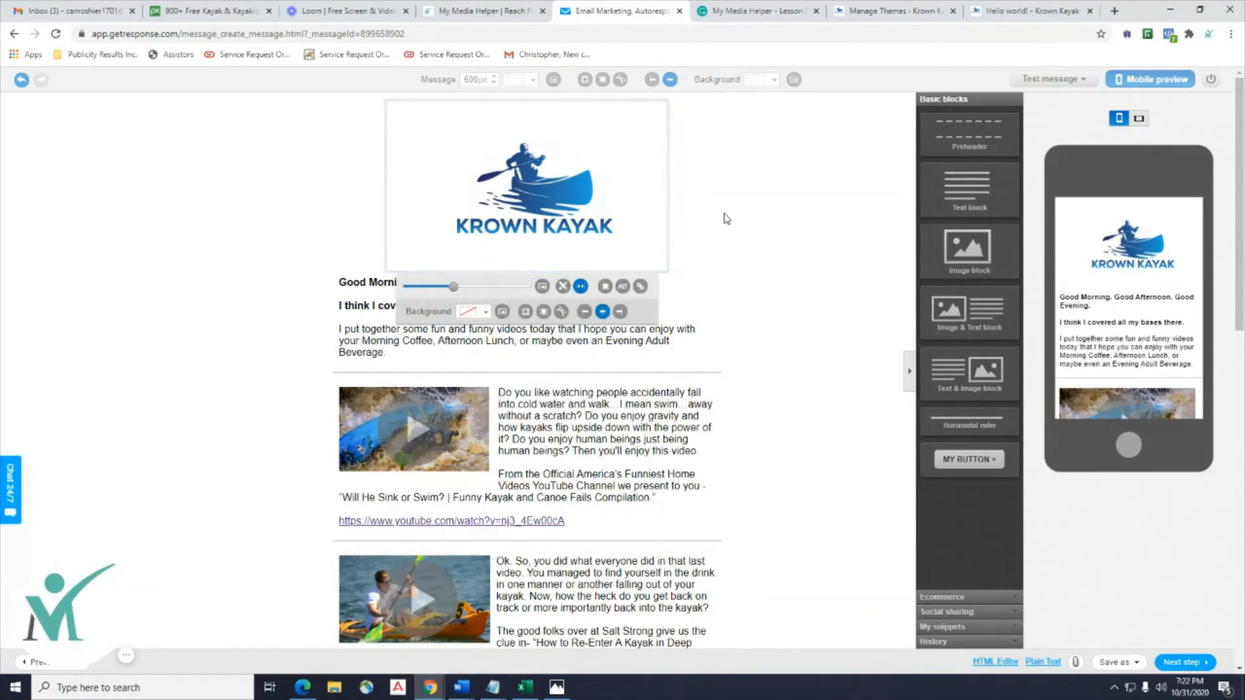
left_click(727, 218)
left_click(635, 194)
left_click(755, 205)
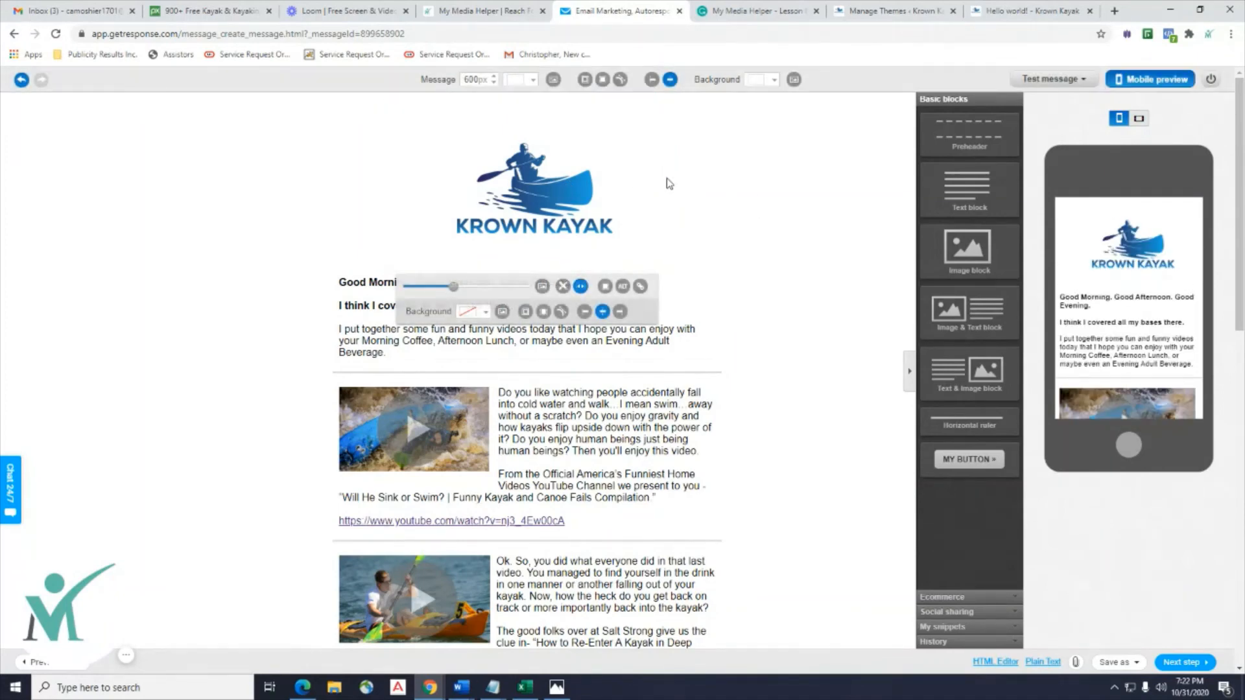
mouse_move(669, 197)
left_mouse_down()
mouse_move(591, 194)
mouse_move(657, 196)
left_mouse_up()
left_click(437, 167)
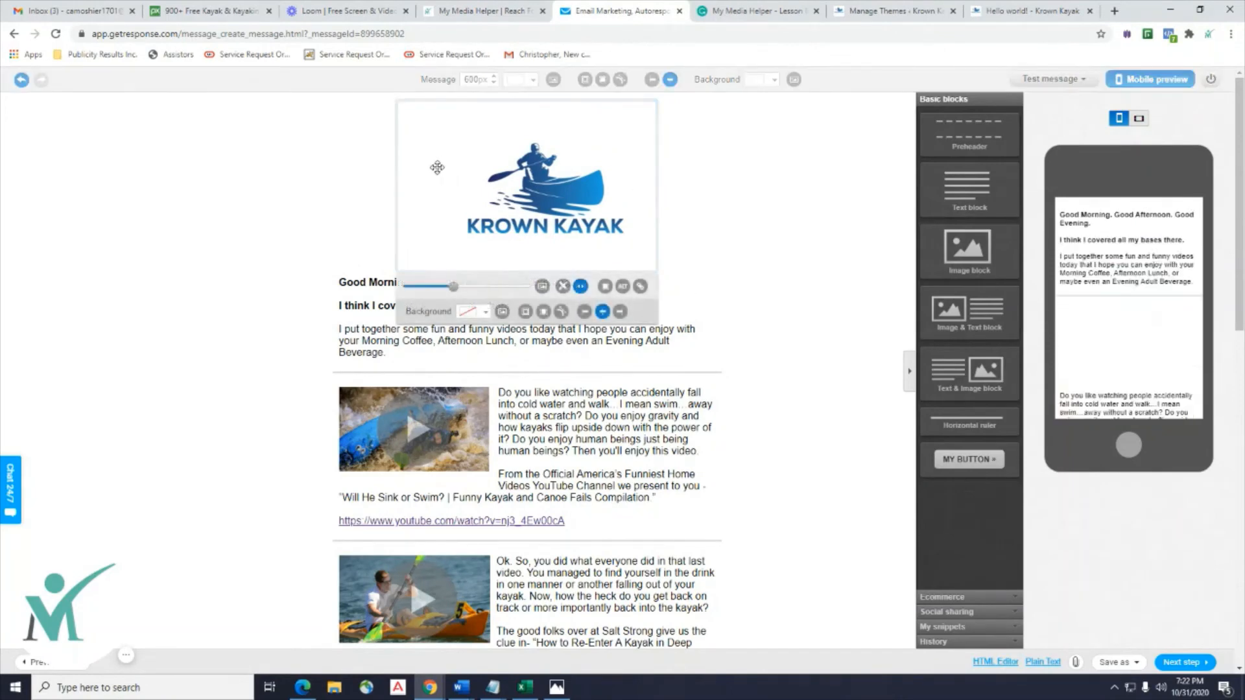
left_click(309, 203)
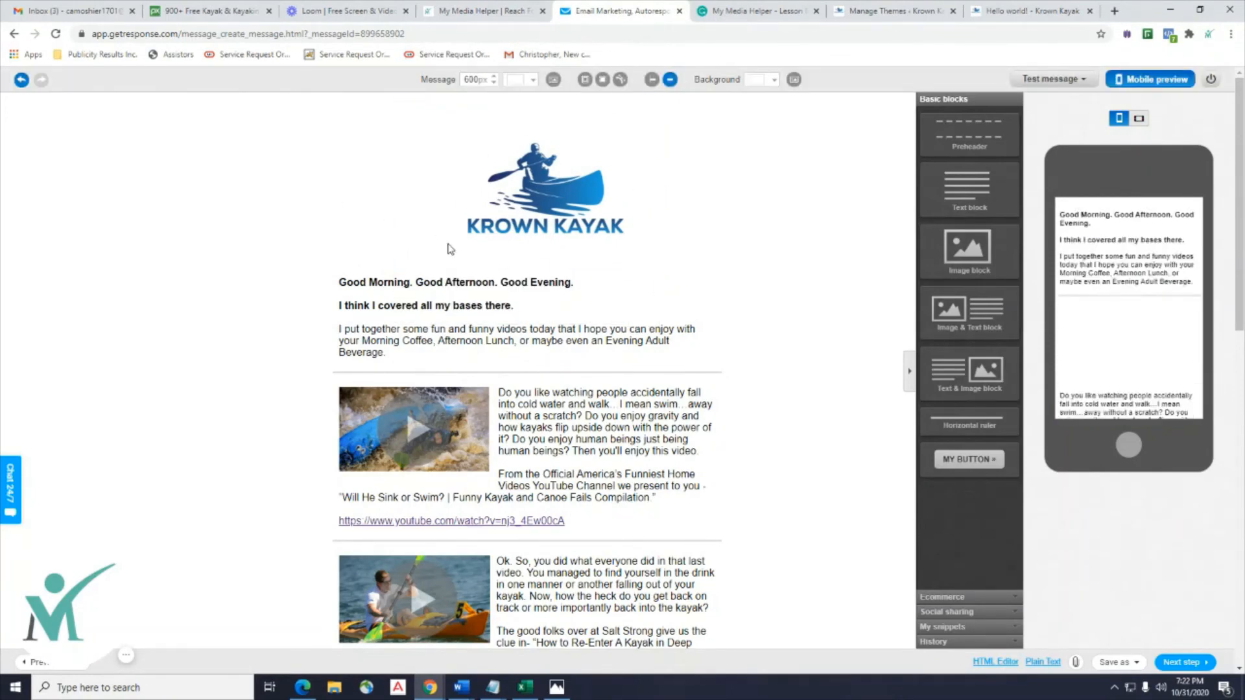
left_click(522, 190)
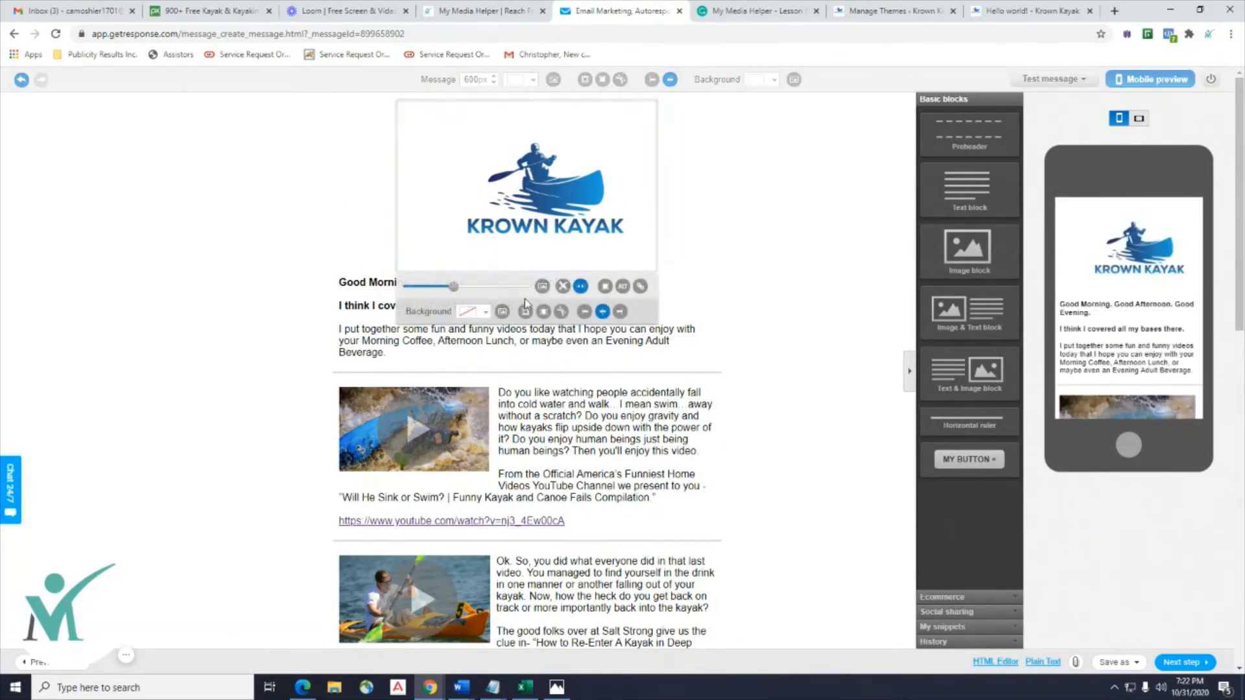
left_click_drag(452, 286, 445, 294)
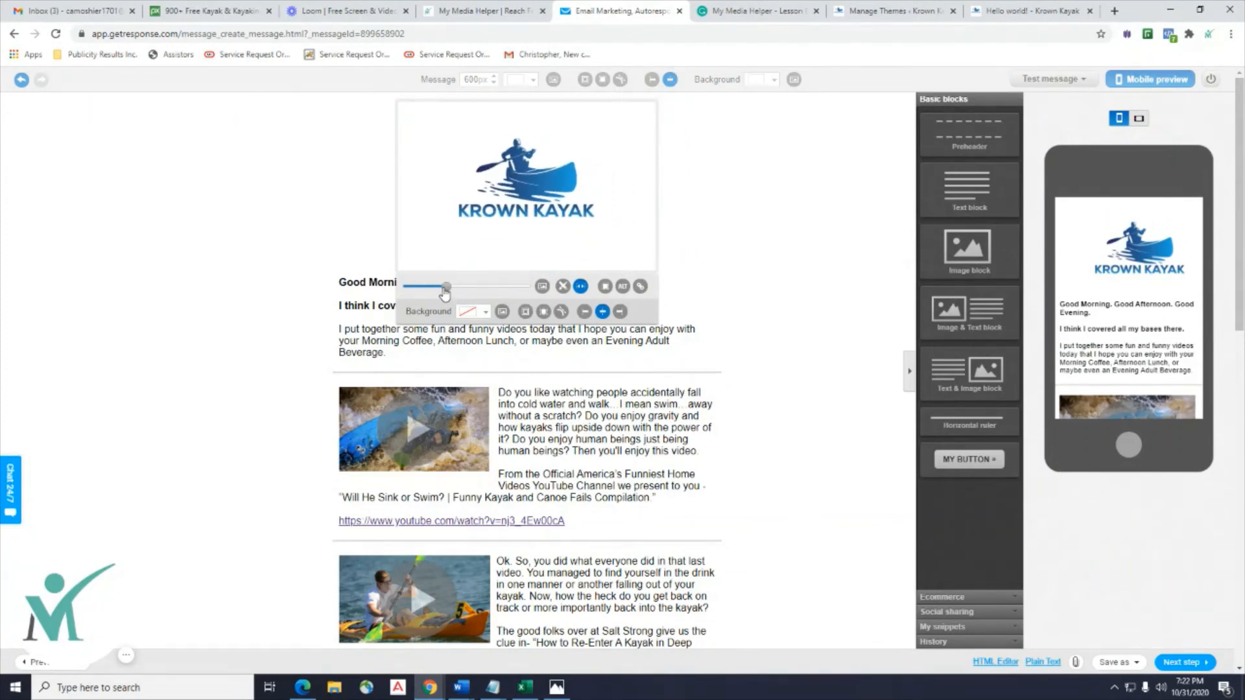
left_click(278, 224)
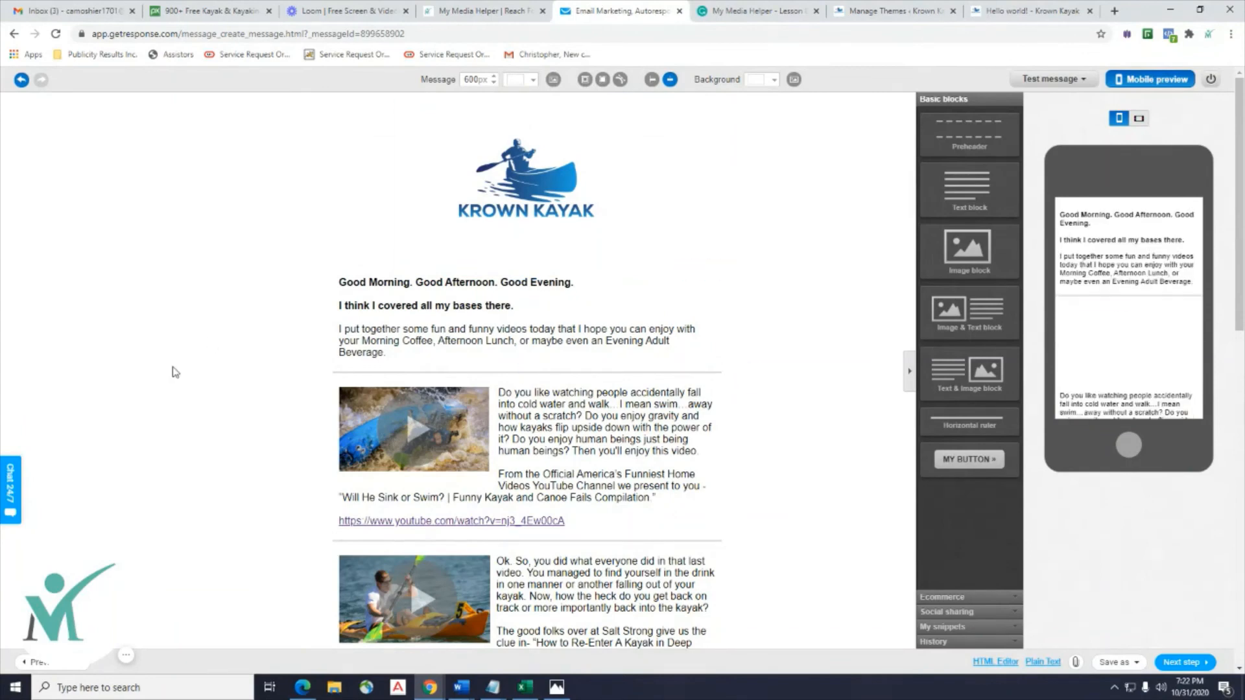
Insert a horizontal divider above the greeting and reduce the logo block height to 217px.
left_click_drag(970, 425, 545, 269)
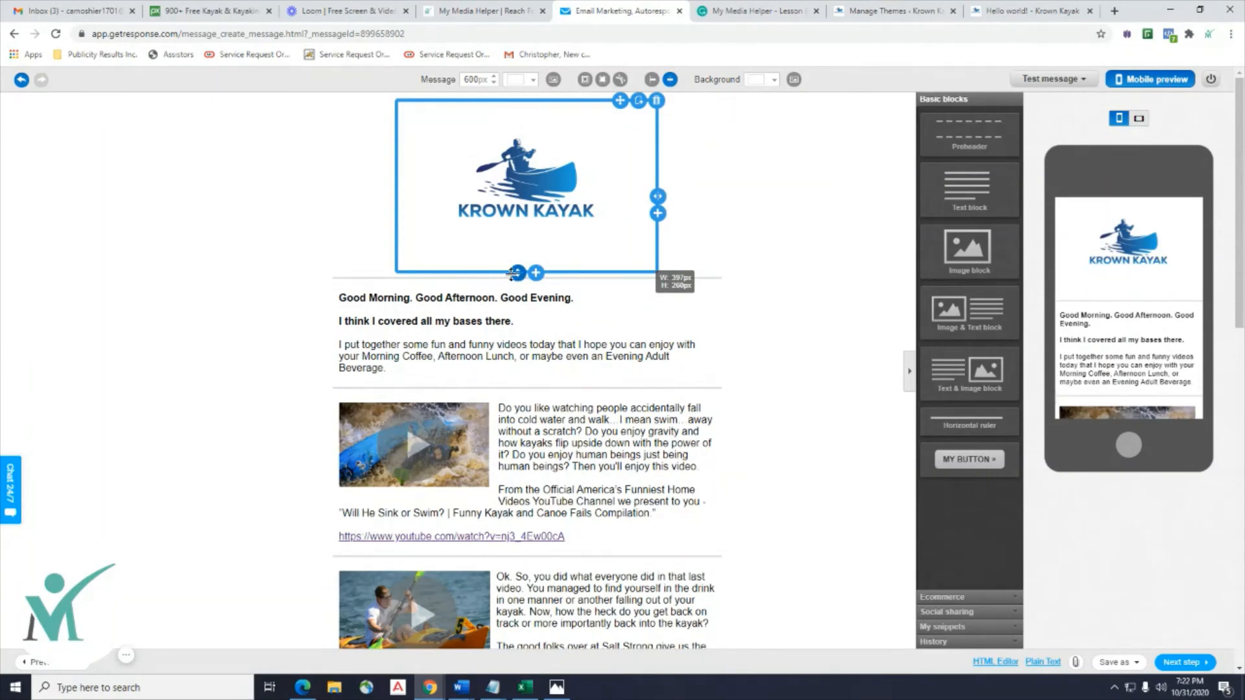
left_click_drag(517, 272, 517, 244)
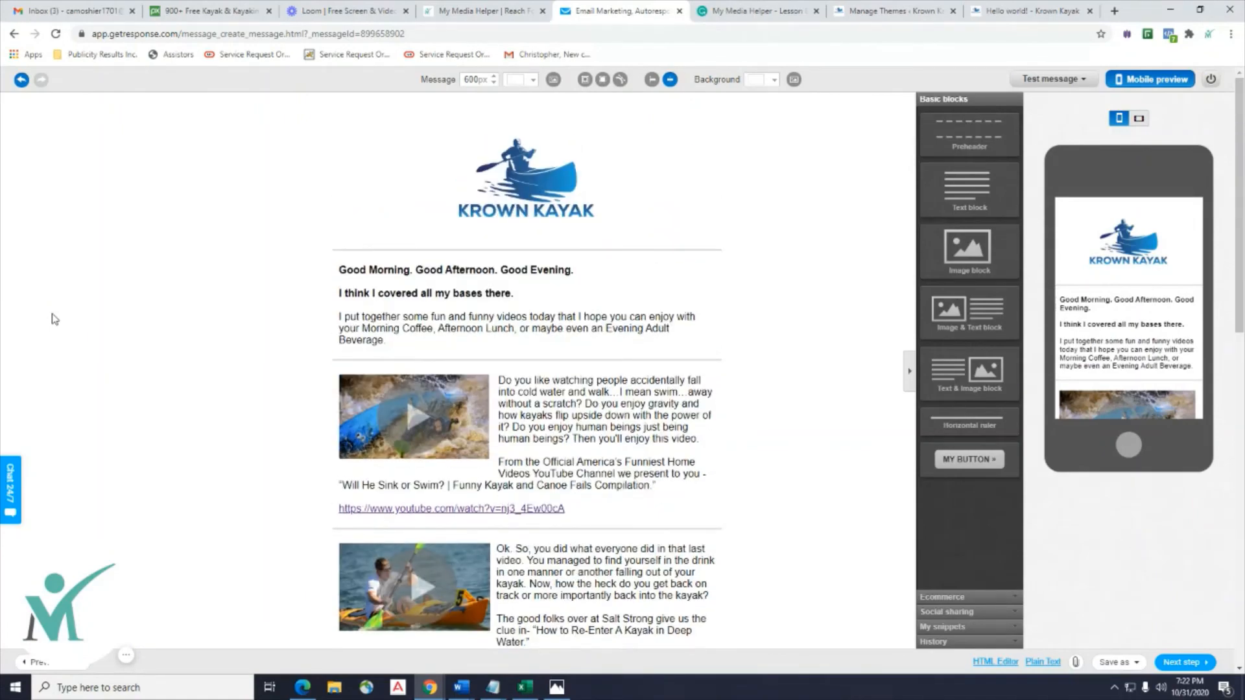
scroll(55, 318, "down", 4)
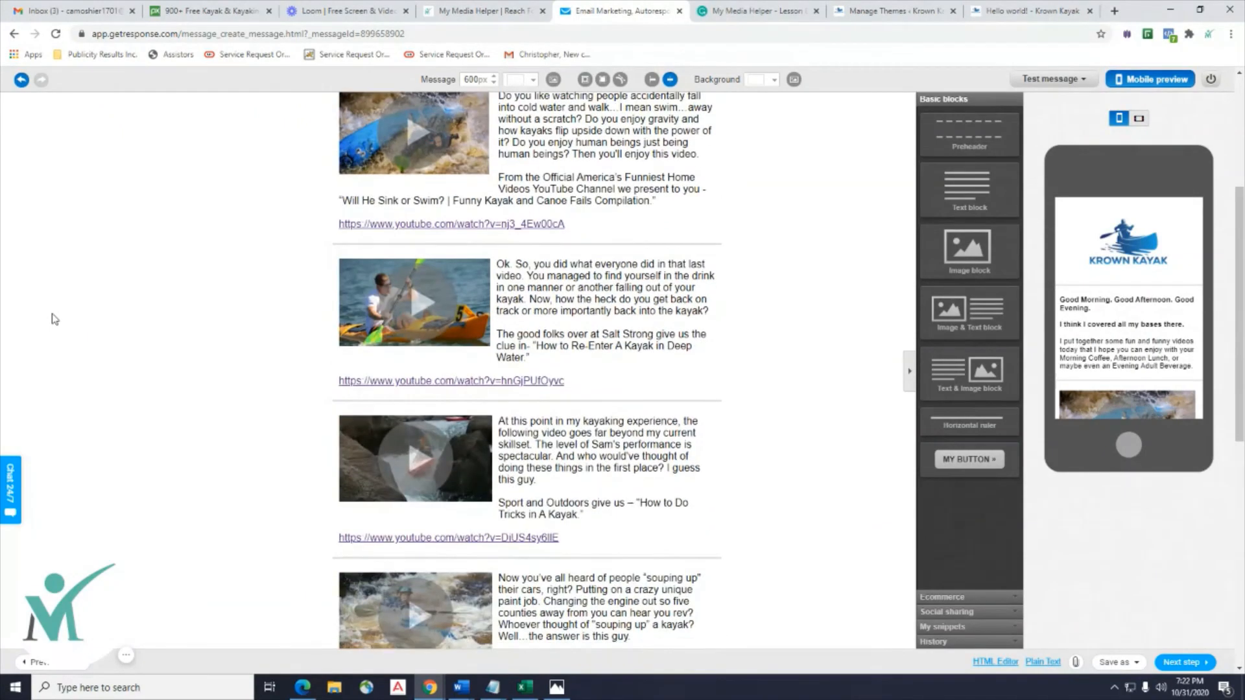
scroll(55, 319, "up", 4)
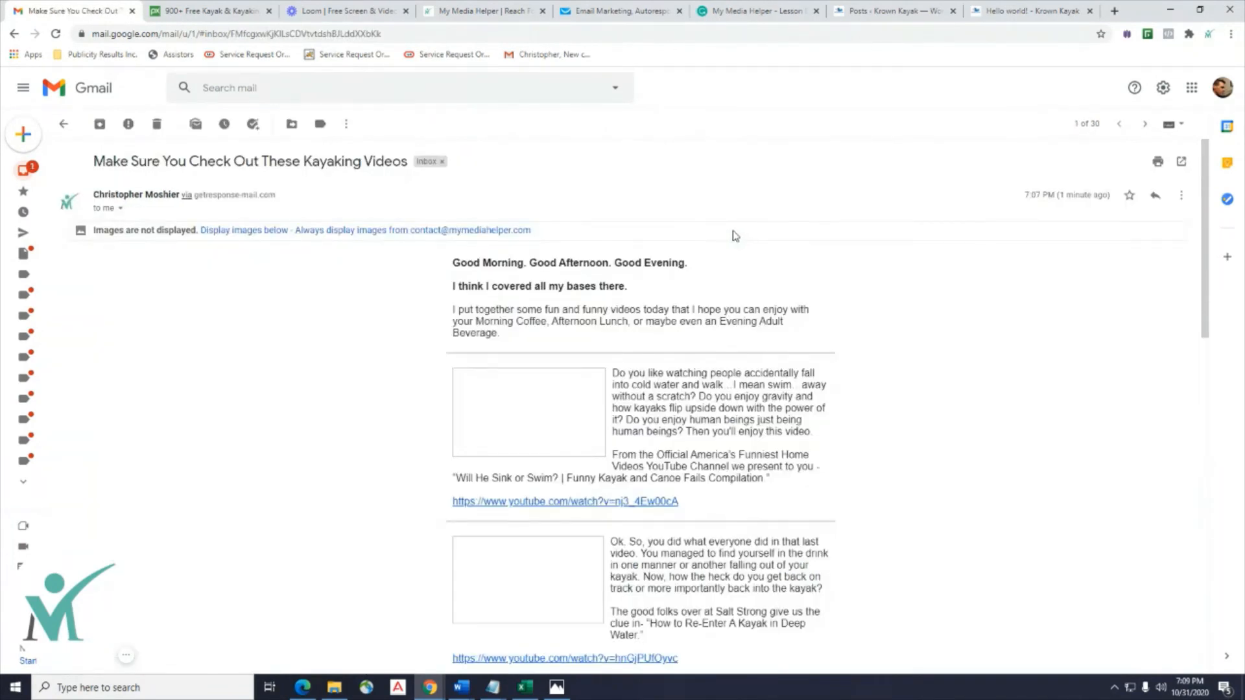
Display the images inside the kayaking-videos email in Gmail.
scroll(735, 236, "down", 5)
scroll(266, 237, "up", 5)
left_click(232, 231)
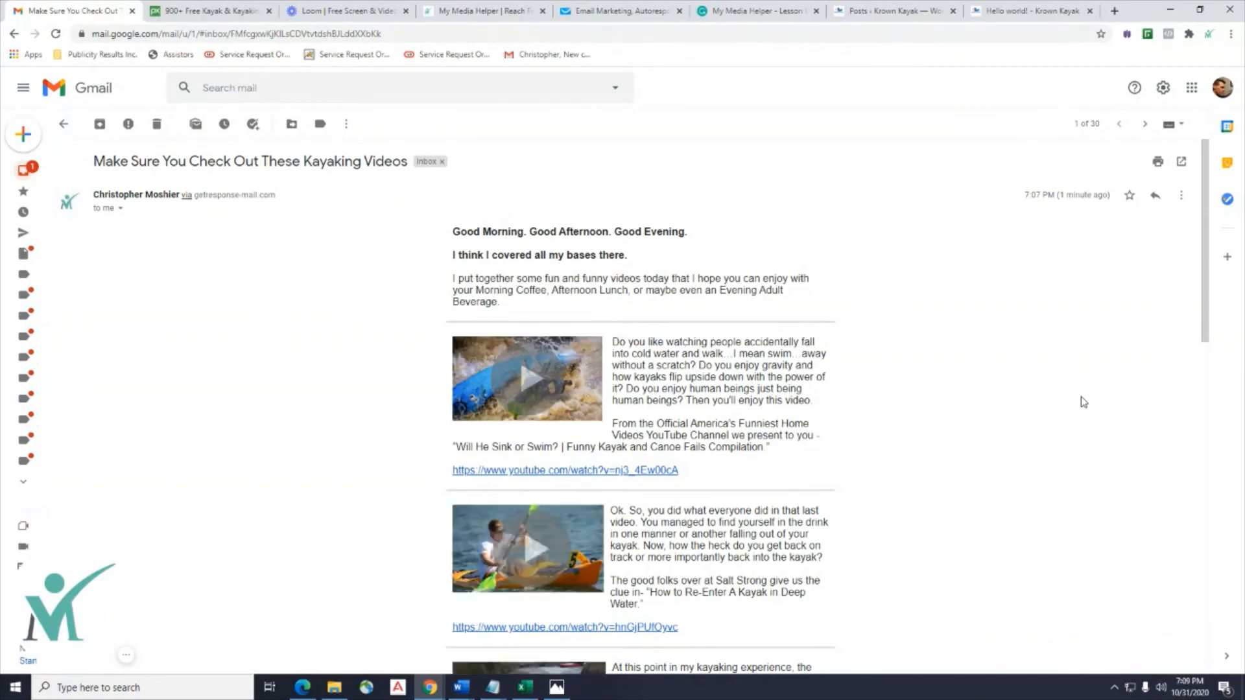
Scroll the email and open its first video, 'Will He Sink or Swim?', on YouTube.
scroll(1083, 403, "down", 12)
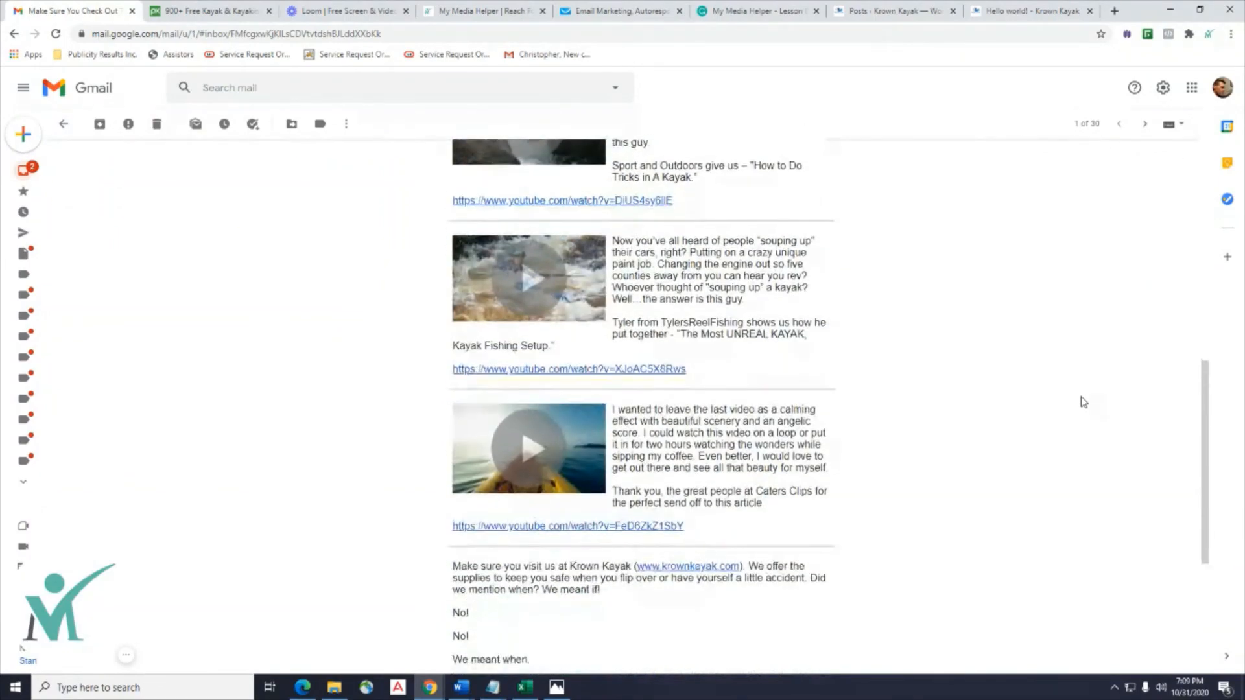
scroll(1083, 402, "up", 14)
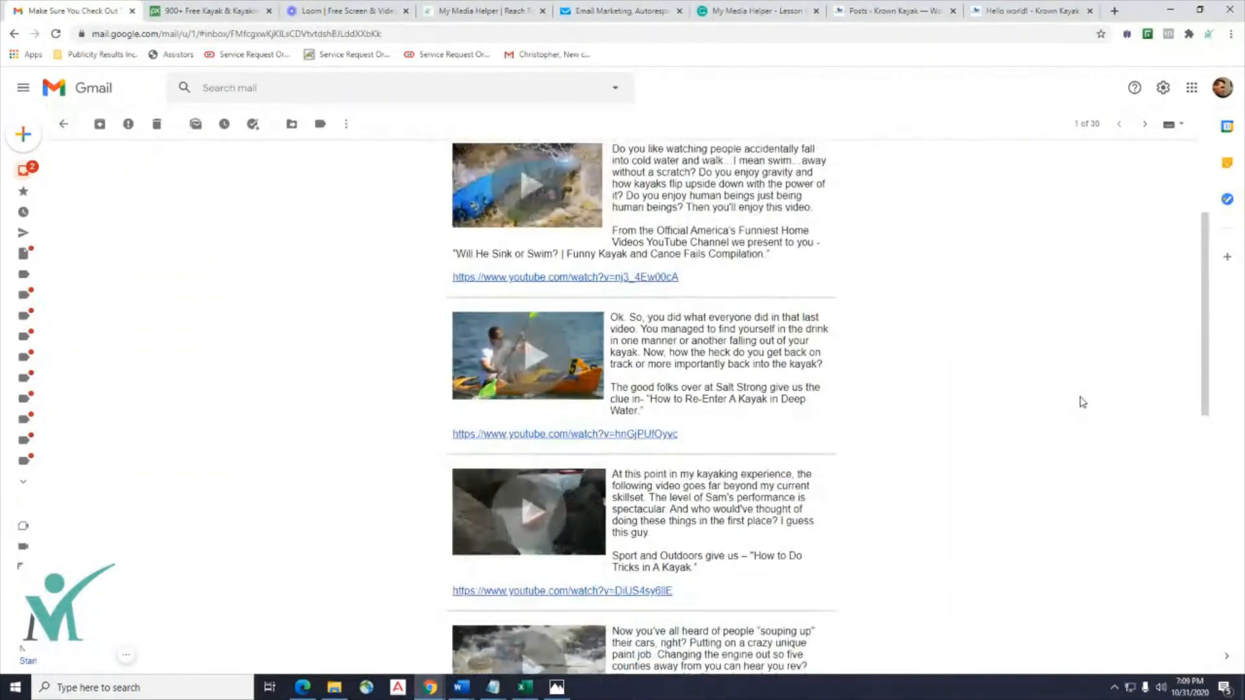
scroll(658, 273, "down", 2)
left_click(525, 250)
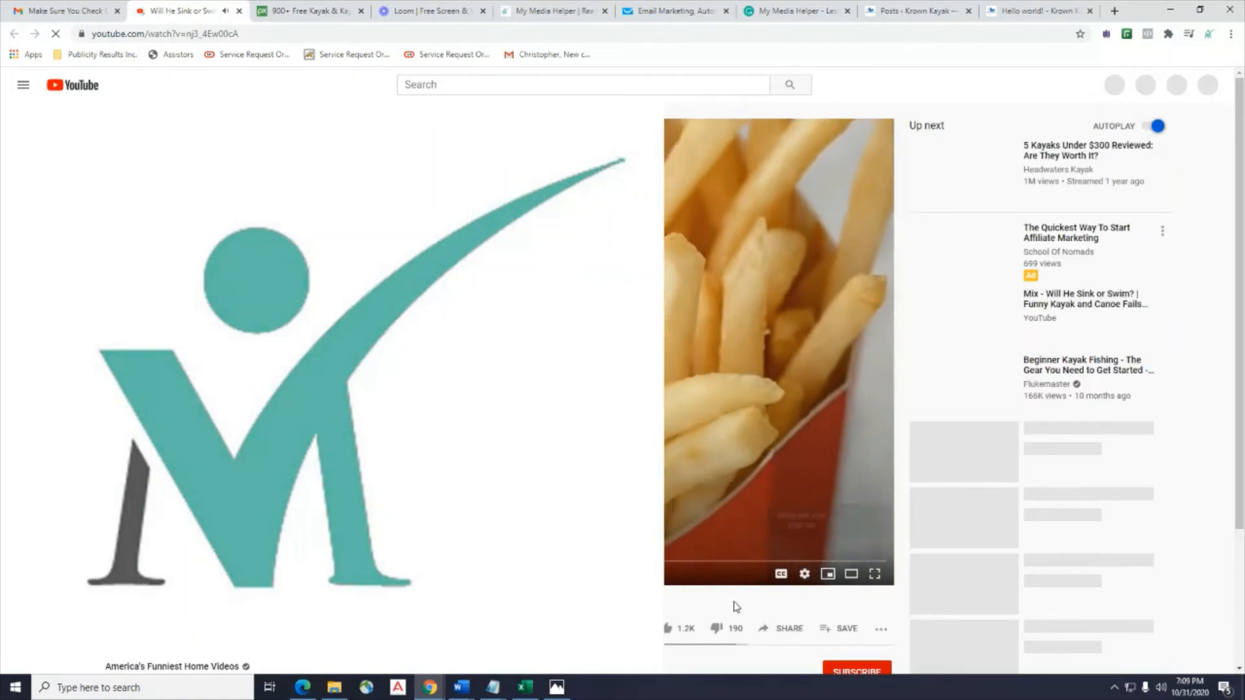
Scroll the 'Will He Sink or Swim?' YouTube page while the pre-roll ad finishes.
scroll(778, 252, "down", 4)
scroll(778, 253, "up", 4)
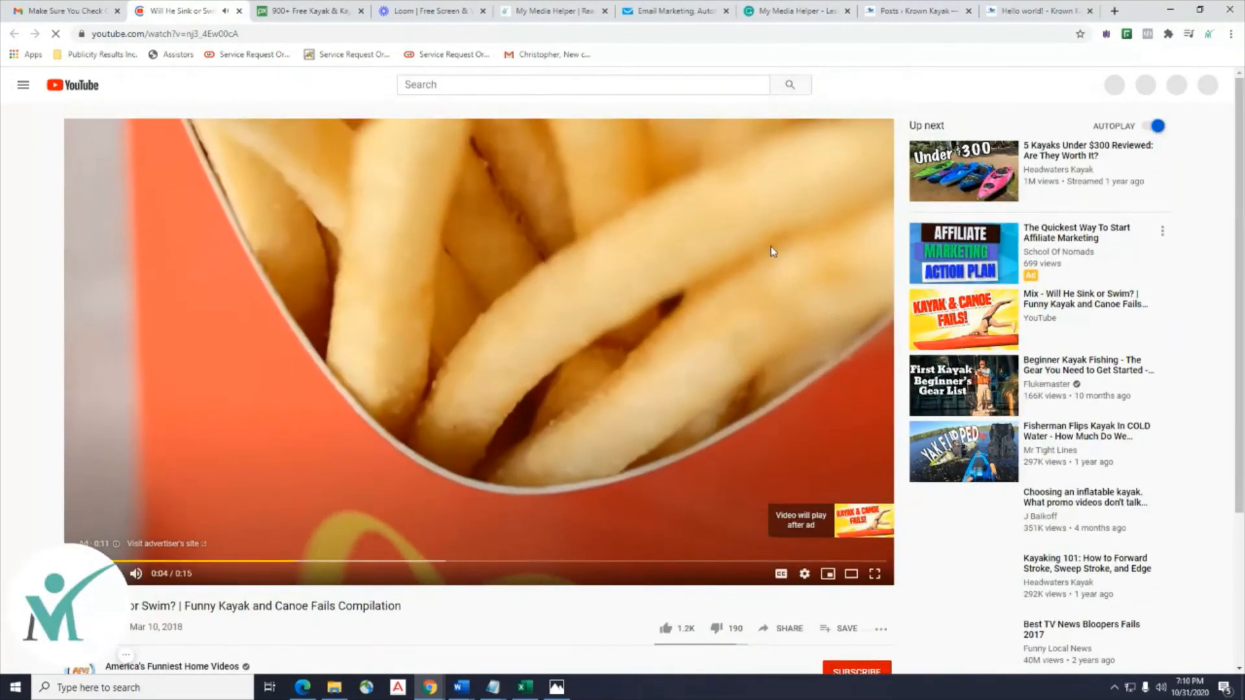
scroll(633, 493, "down", 4)
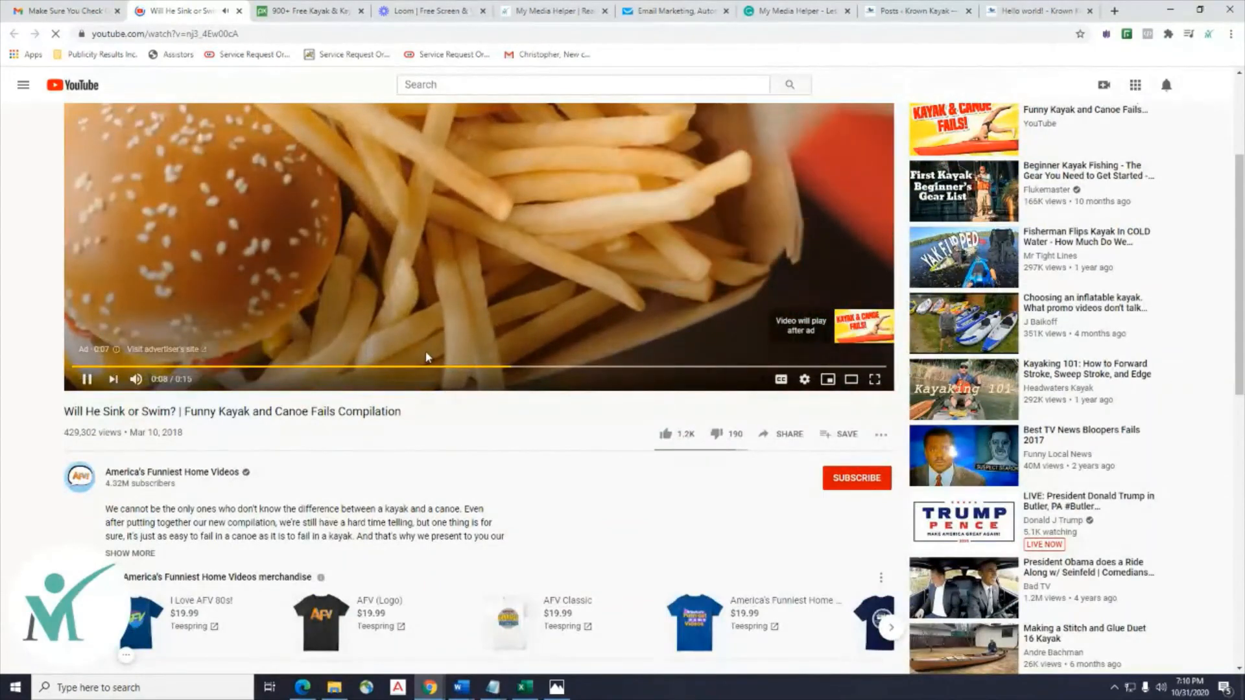
scroll(390, 324, "up", 3)
scroll(390, 318, "down", 1)
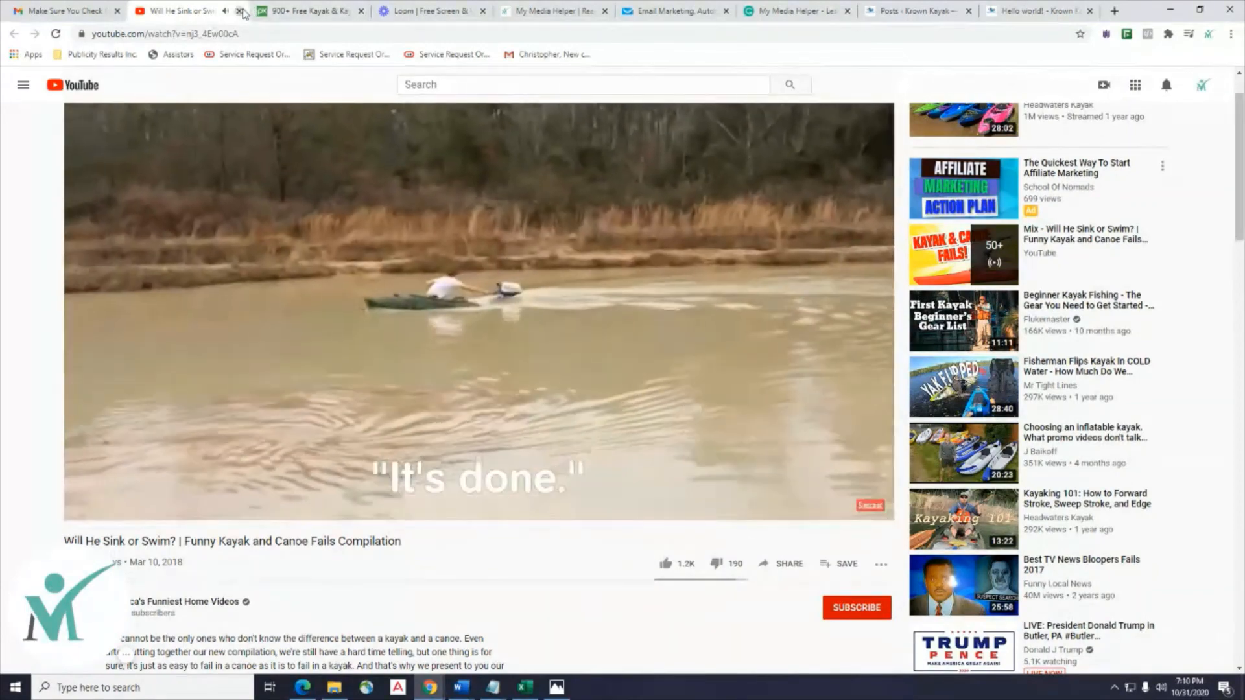
Close the YouTube tab, read the kayak email to its footer, then check the Loom and My Media Helper tabs.
left_click(240, 11)
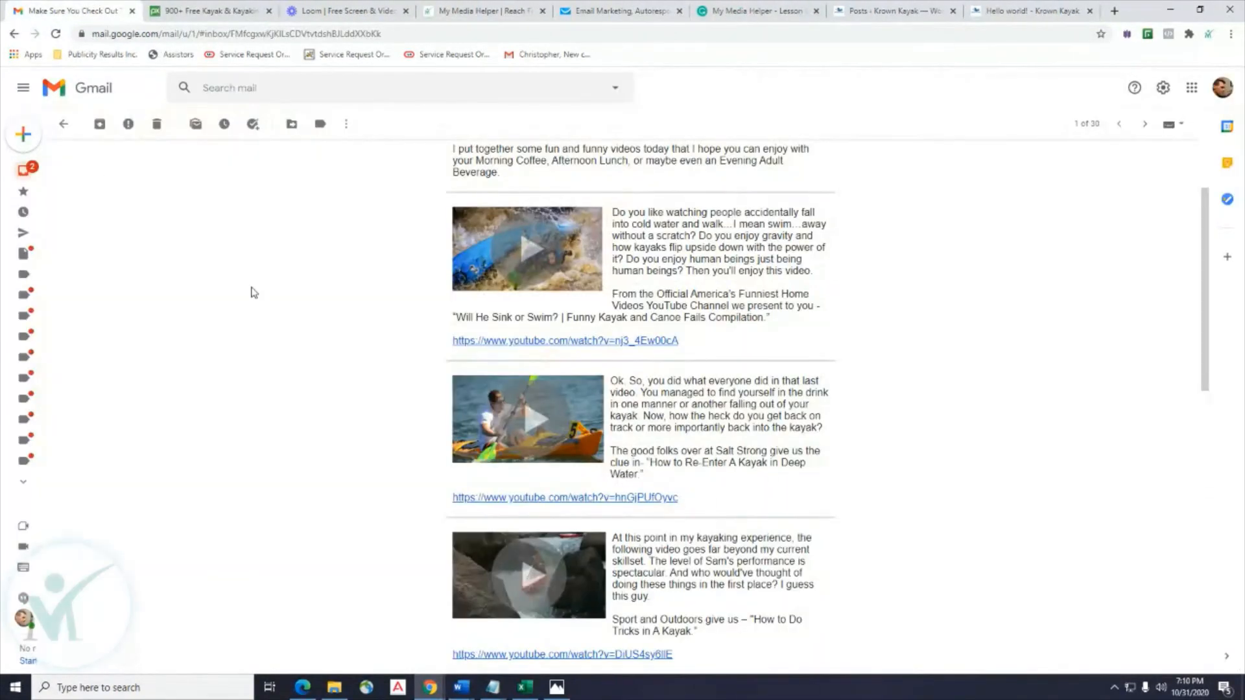
scroll(227, 231, "down", 15)
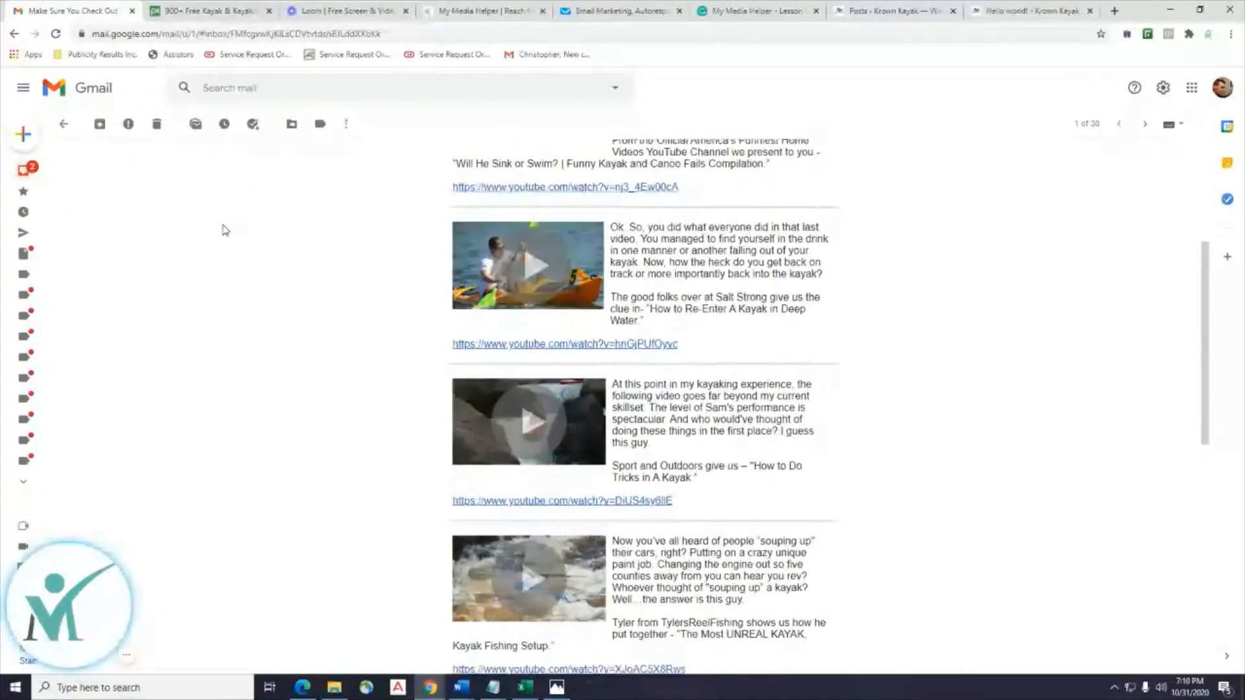
scroll(225, 230, "down", 2)
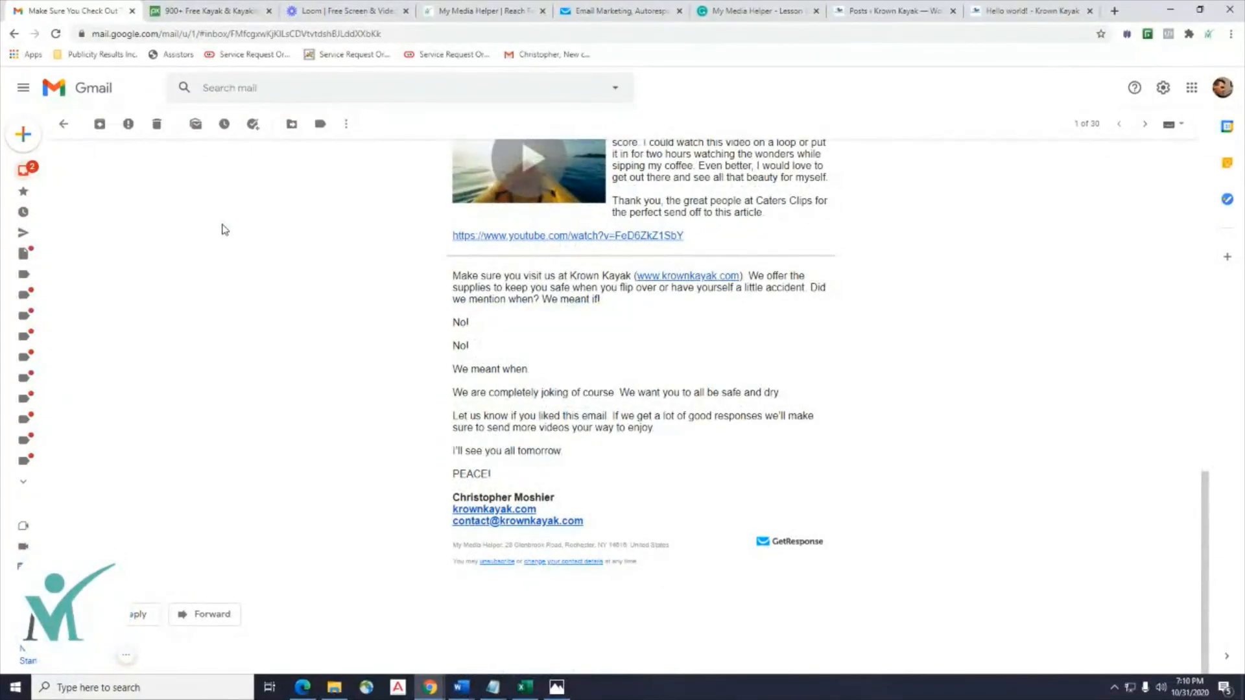
scroll(214, 240, "up", 5)
left_click(336, 9)
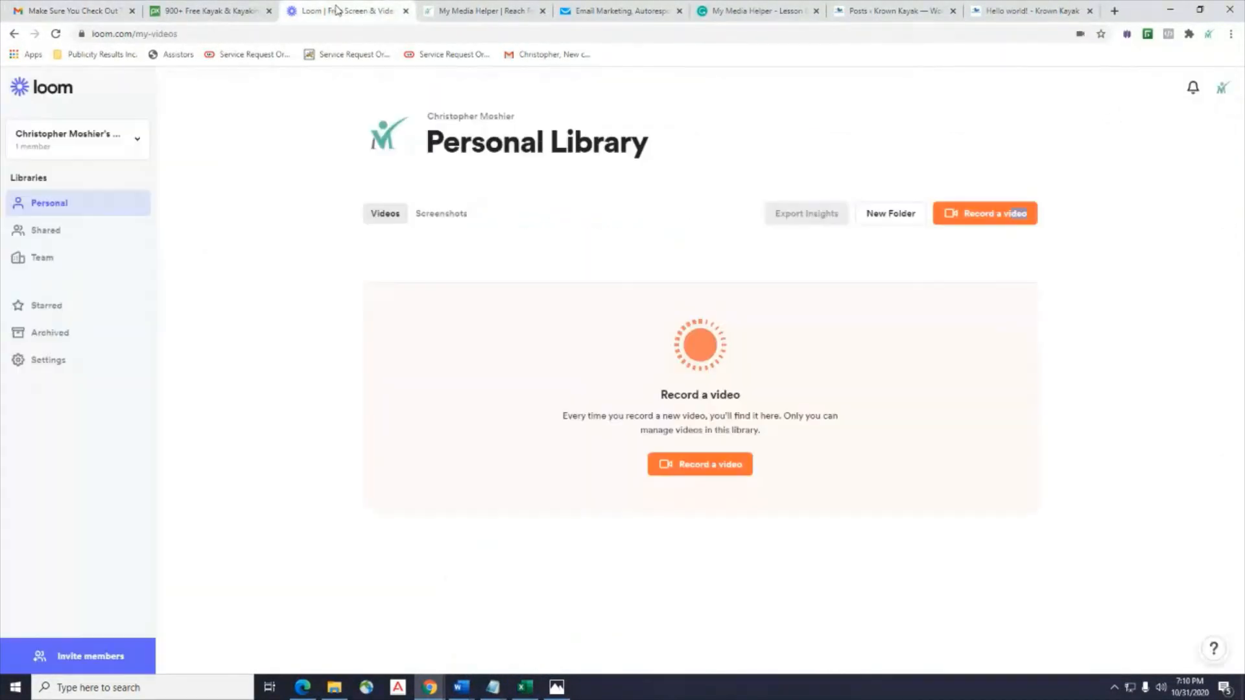
left_click(470, 15)
Duplicate the Krown Kayak Day 1 autoresponder from its options menu in GetResponse.
left_click(608, 13)
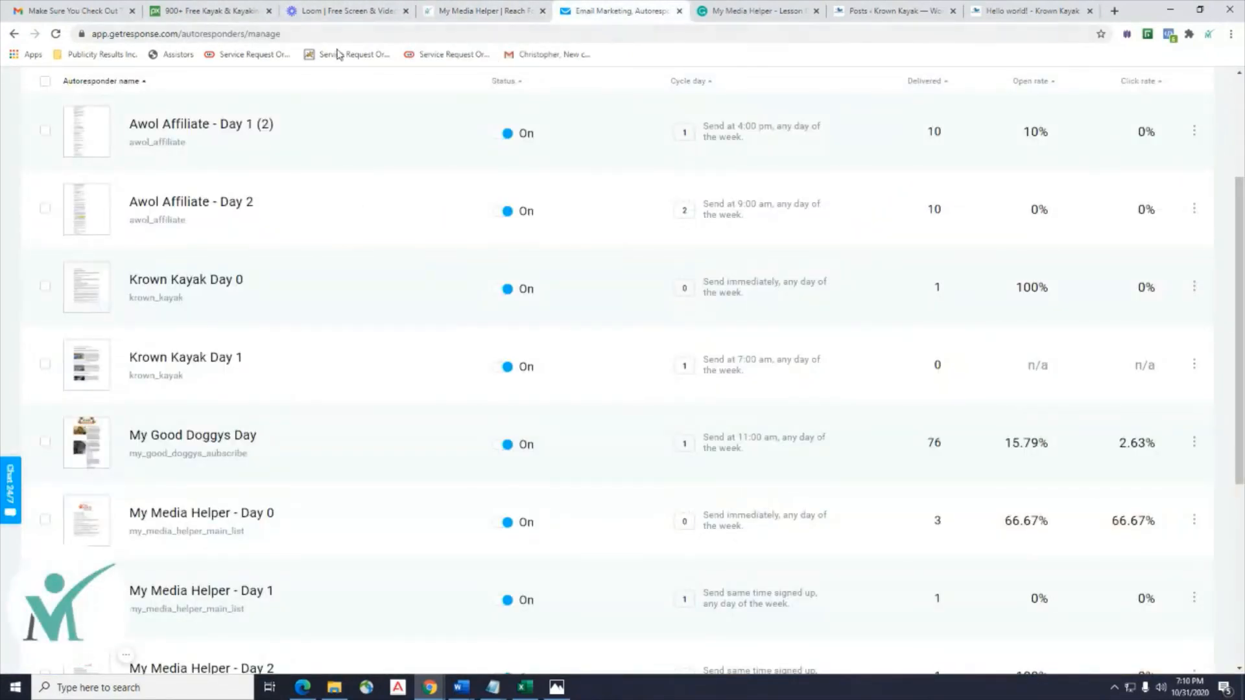
scroll(476, 153, "up", 3)
scroll(201, 419, "down", 2)
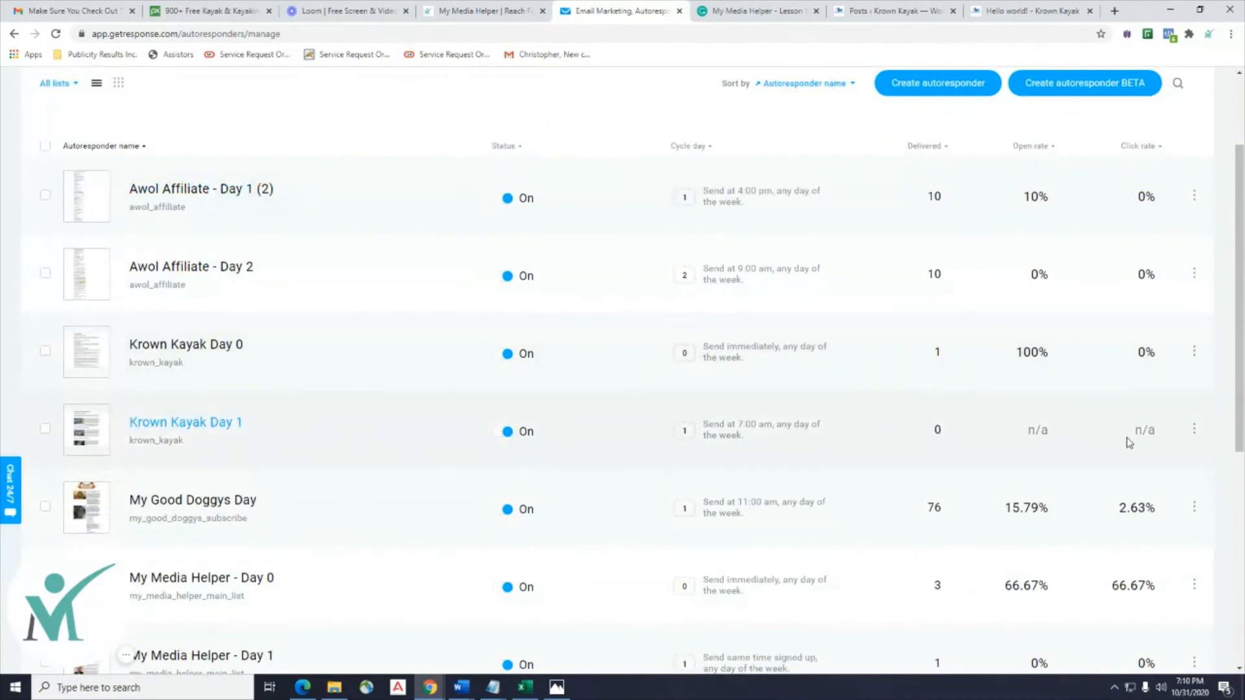
left_click(1194, 431)
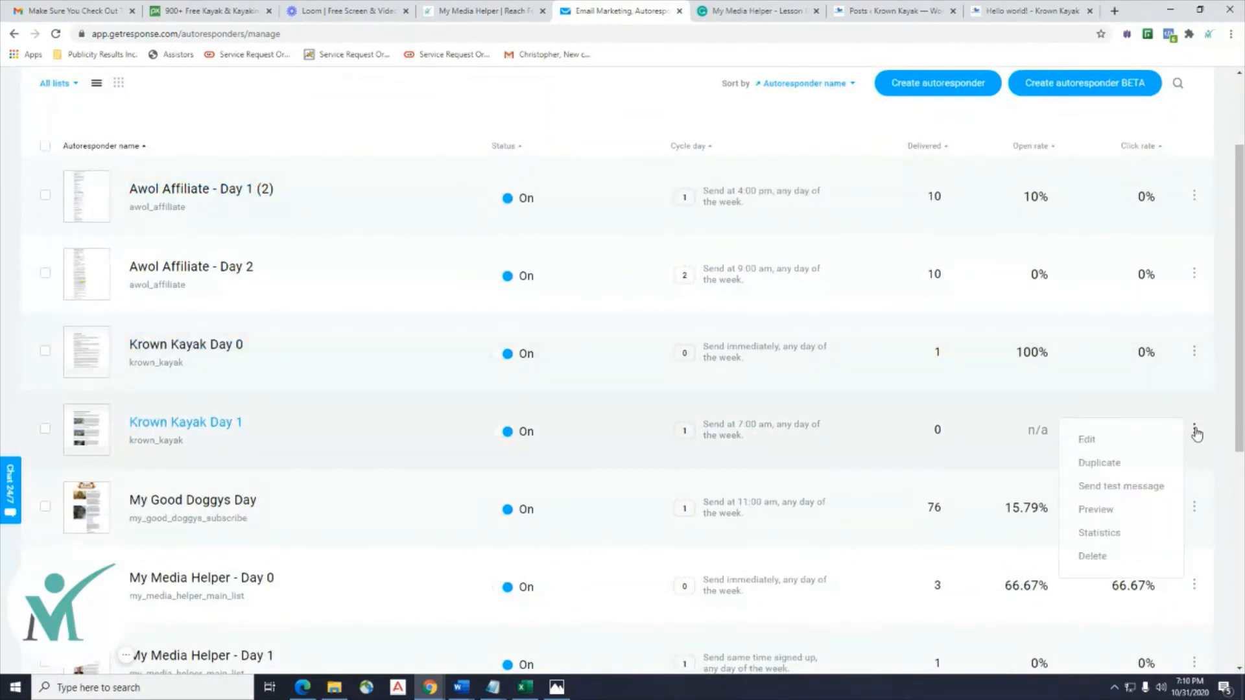
left_click(1107, 465)
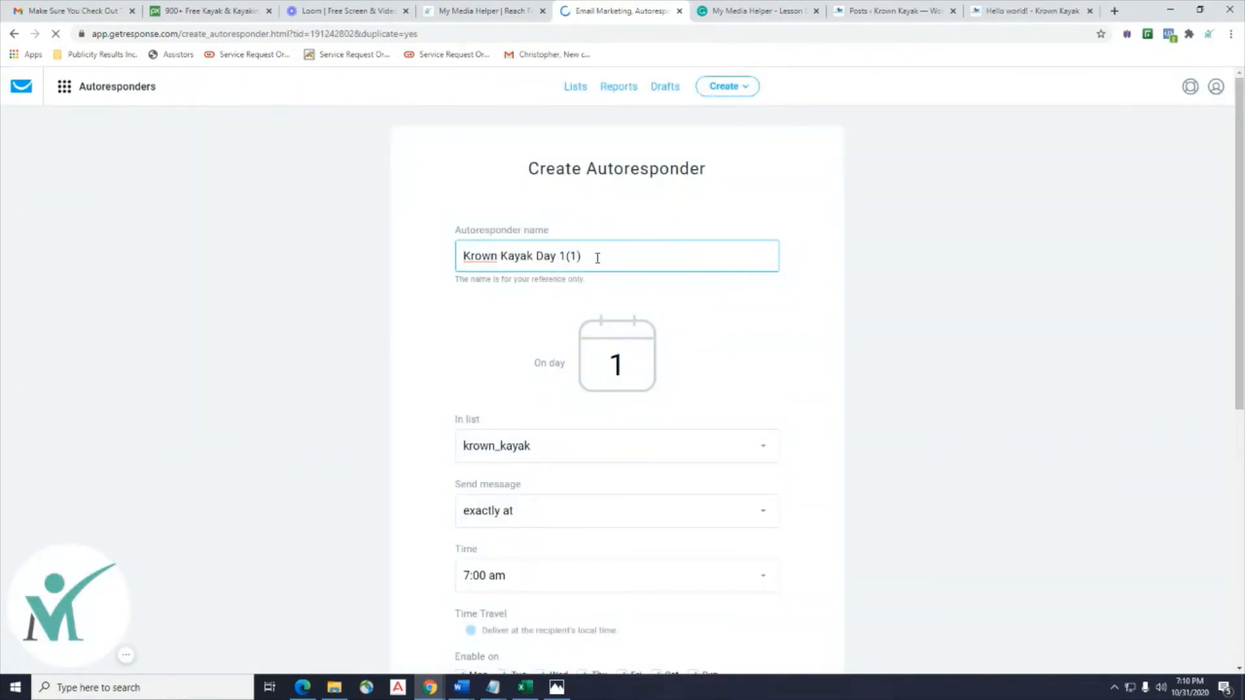
Rename the duplicate to Krown Kayak Day 2 and schedule it for day 2.
key("BackSpace")
key("BackSpace")
key("BackSpace")
key("BackSpace")
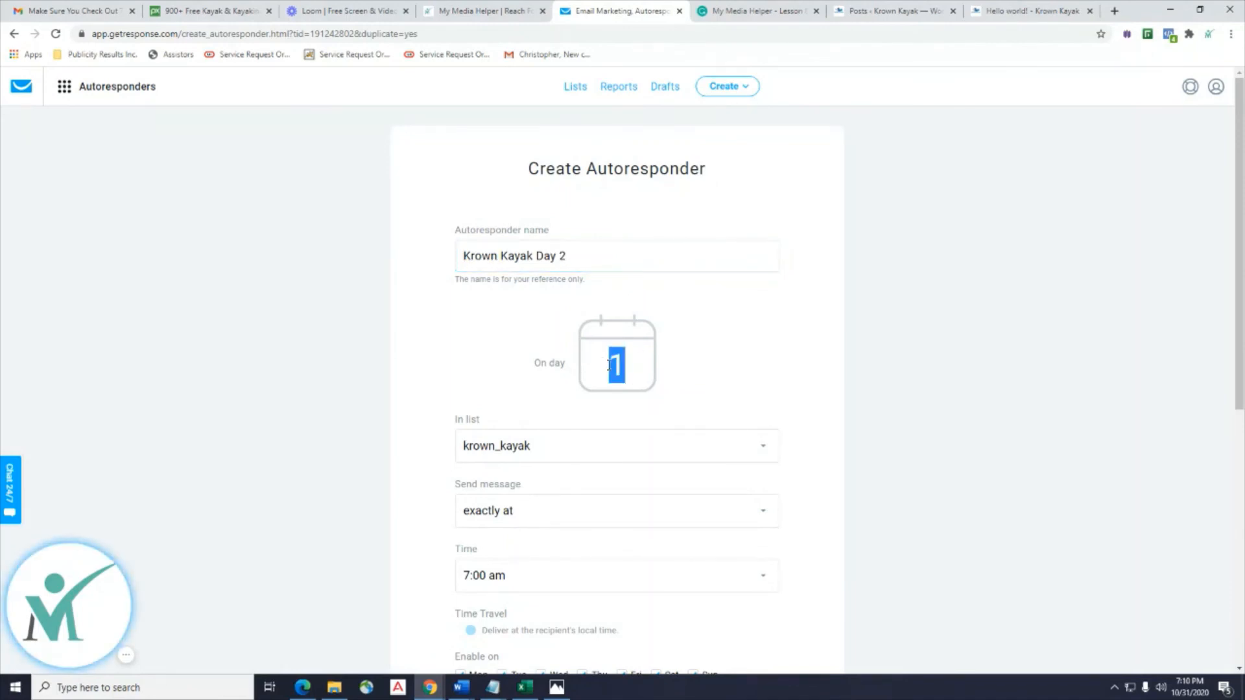
scroll(753, 420, "down", 3)
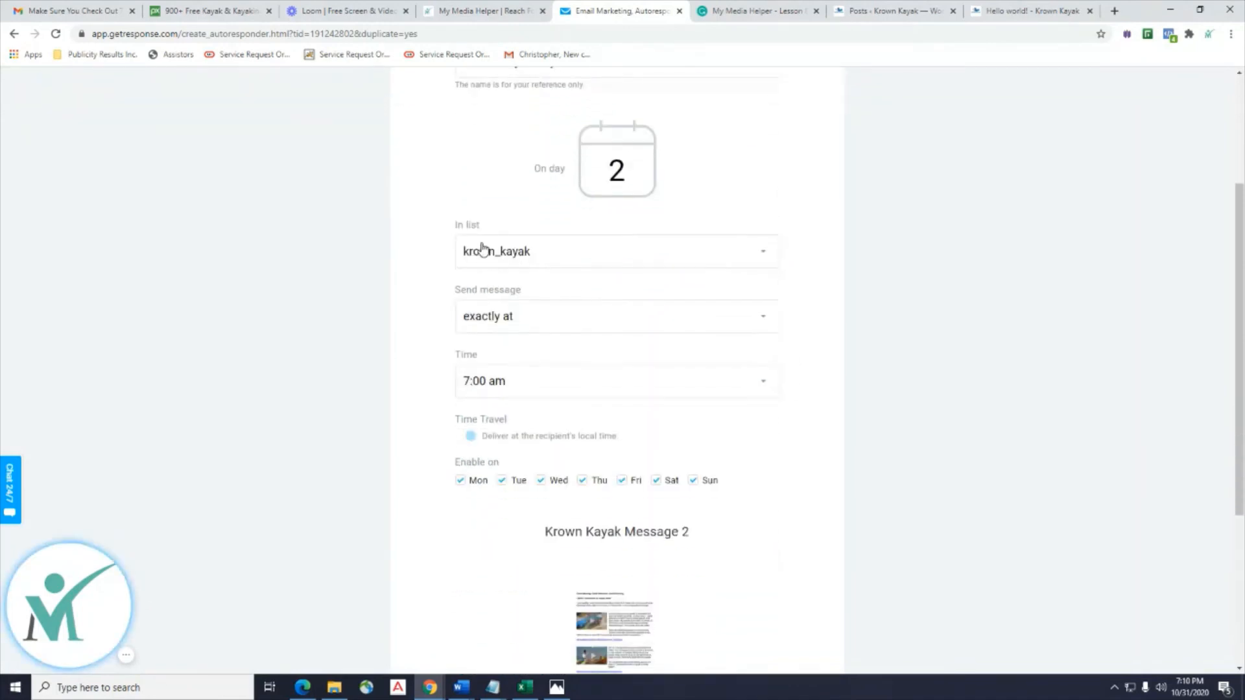
scroll(473, 422, "down", 2)
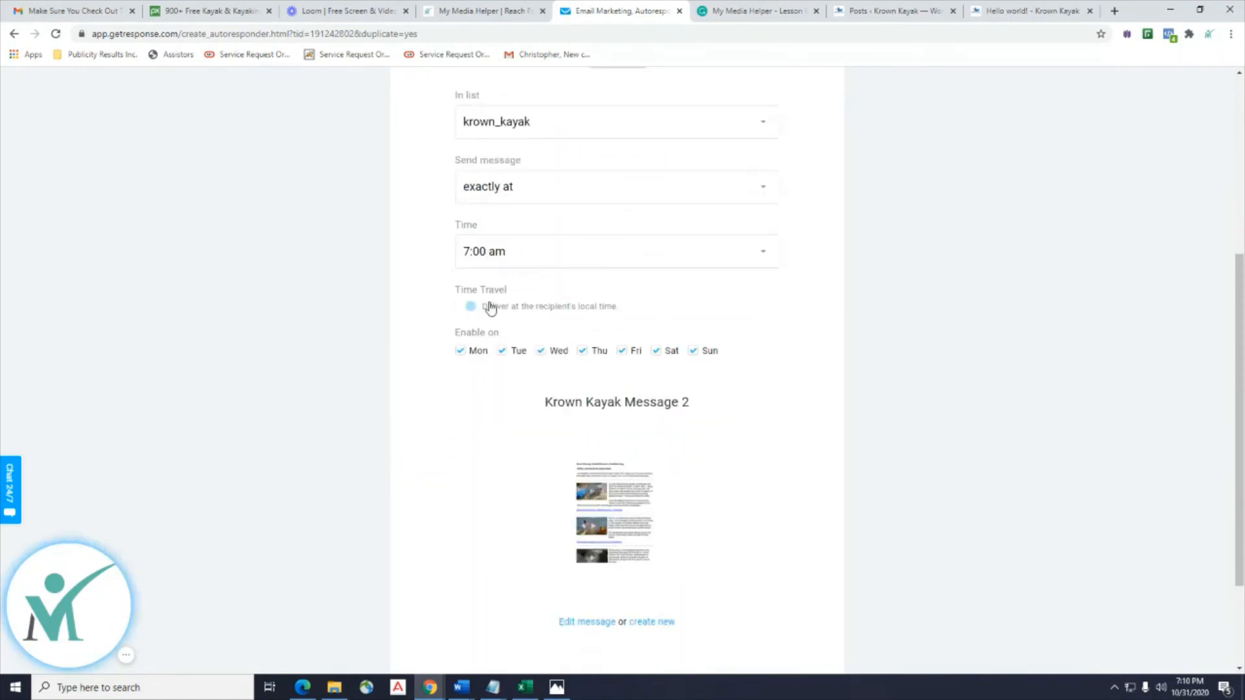
Rename the message to Krown Kayak Message 3 with subject 'Put Title Here', and continue.
left_click(580, 626)
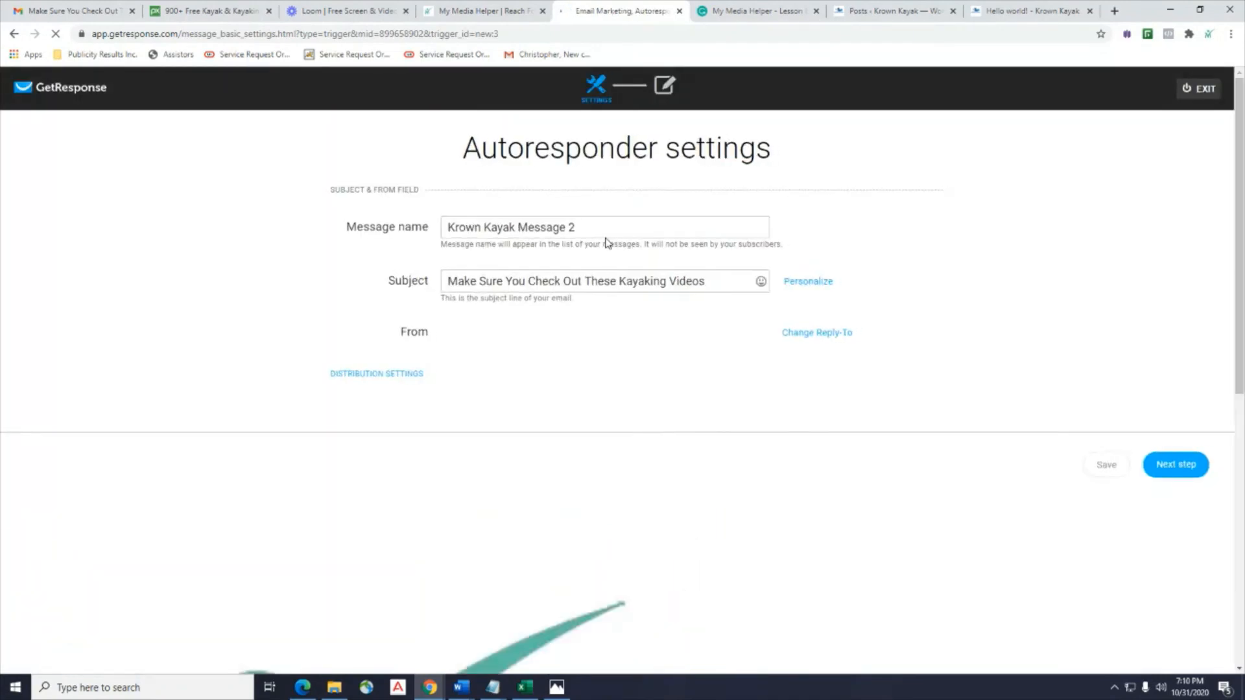
left_click(599, 226)
key("BackSpace")
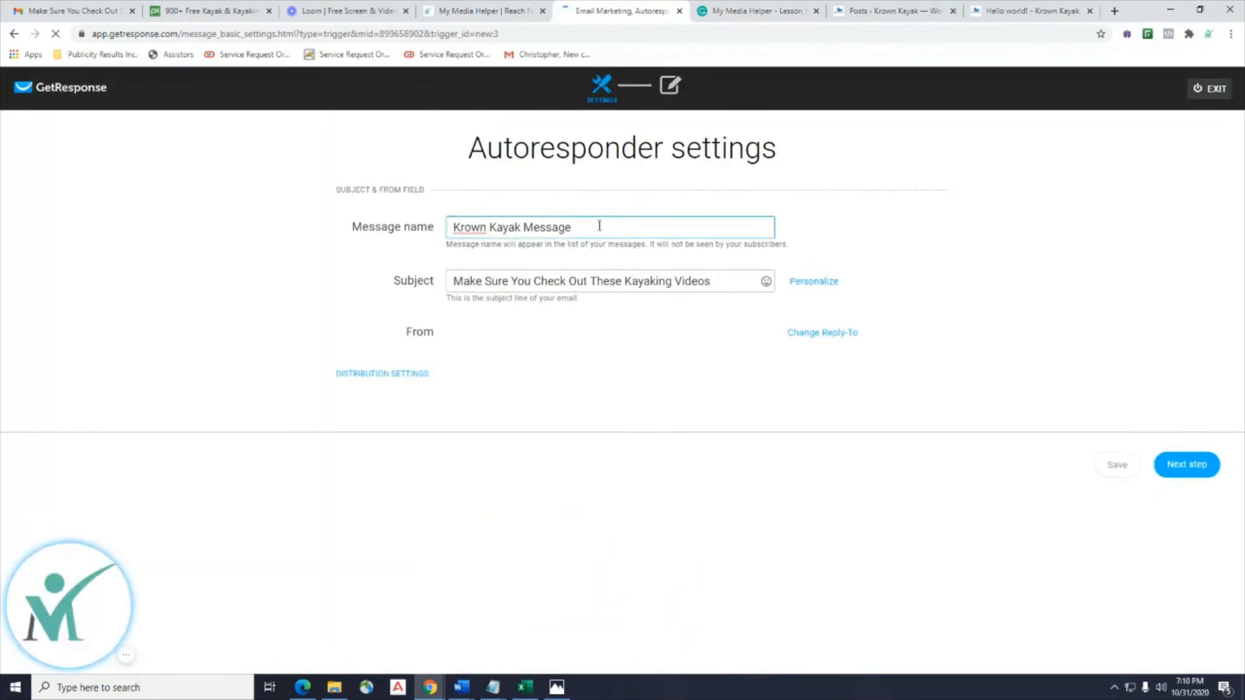
left_click_drag(713, 281, 389, 281)
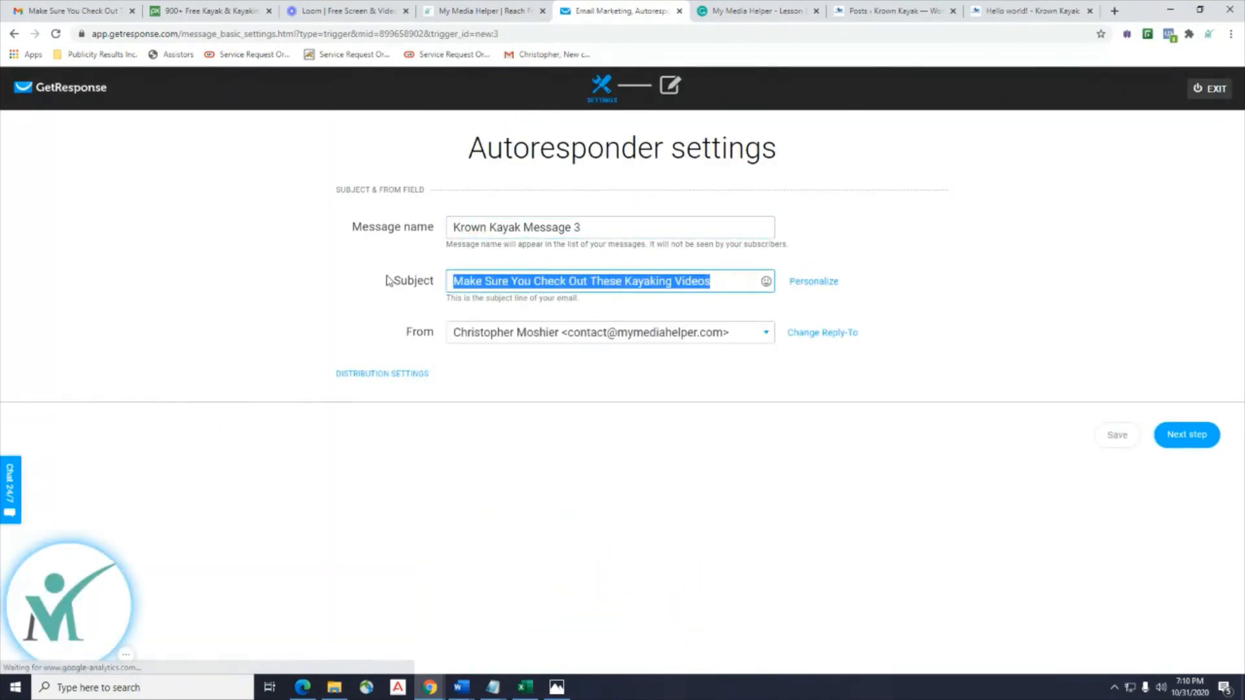
type("Put Title Here")
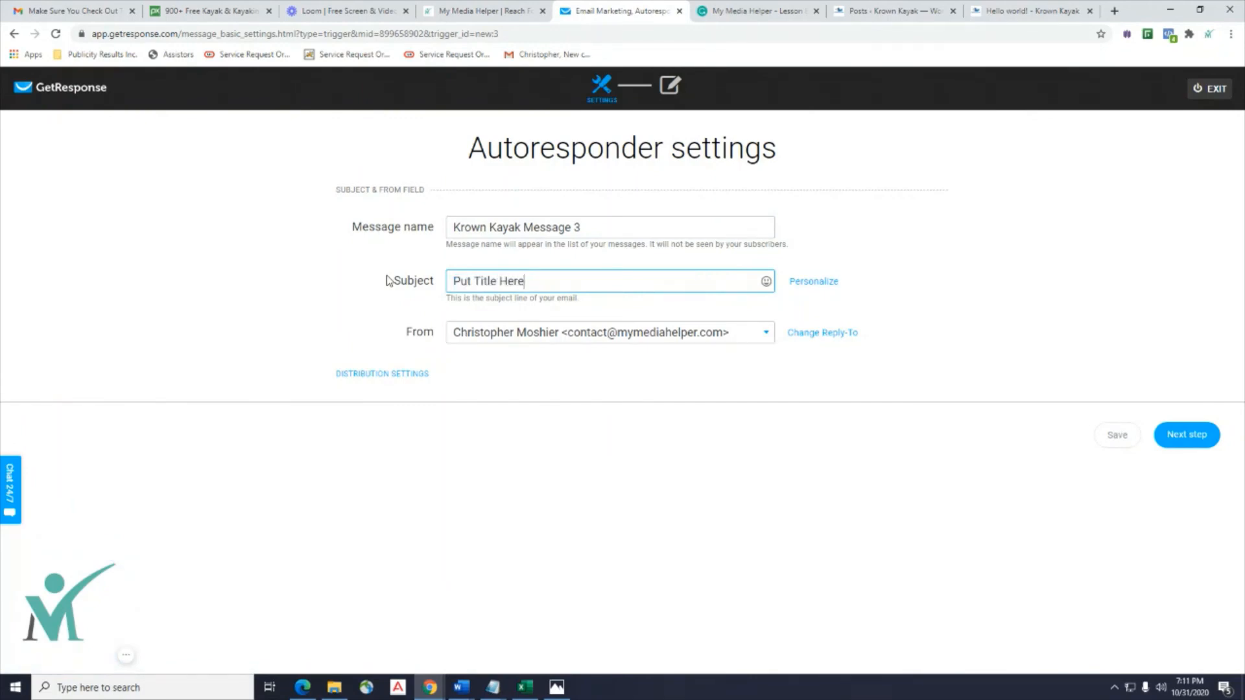
left_click(1193, 433)
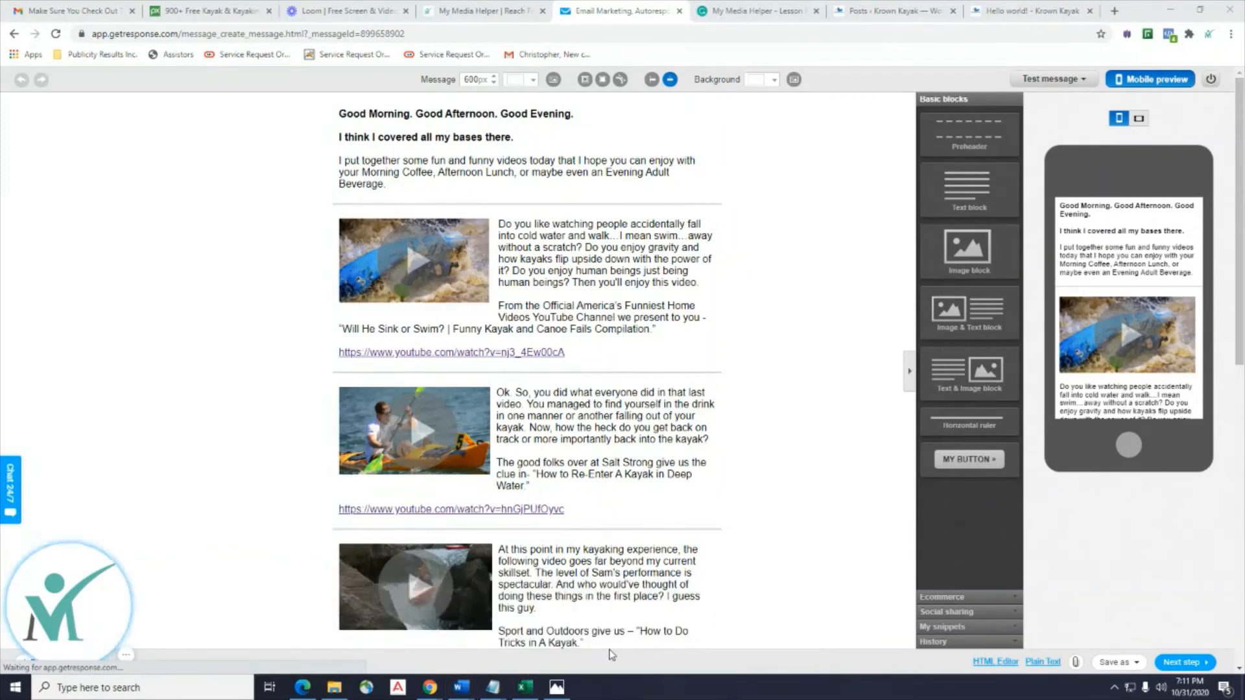
mouse_move(462, 688)
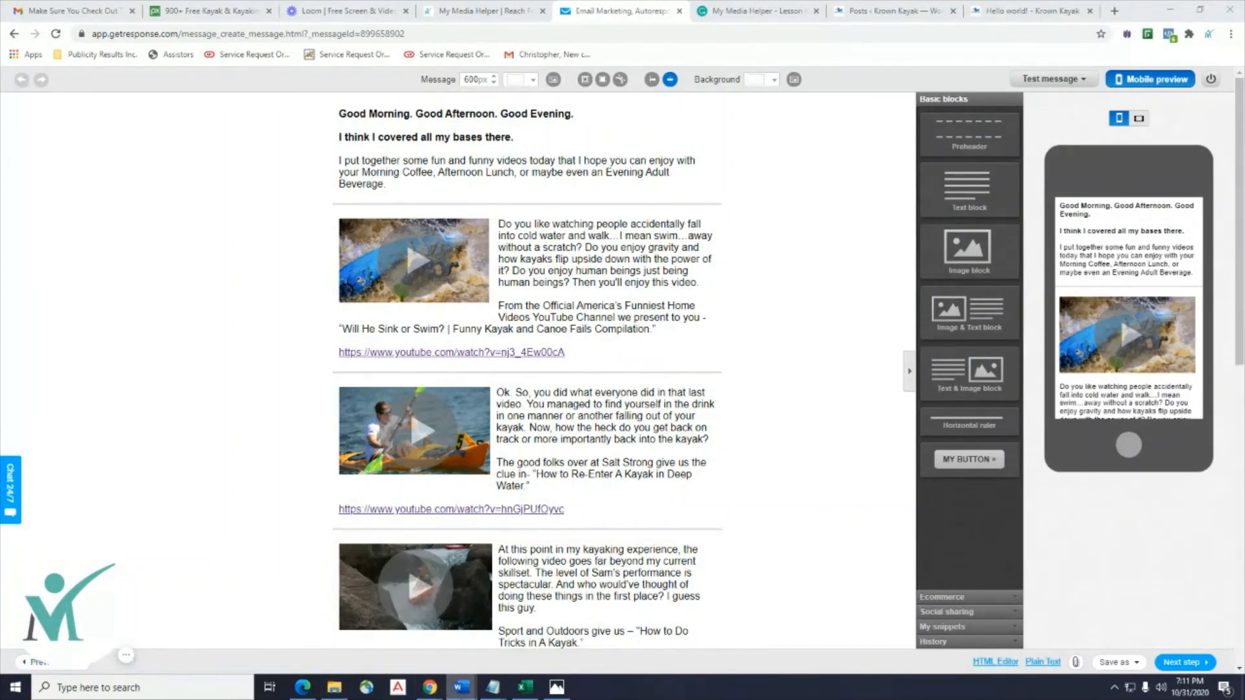
left_click(467, 695)
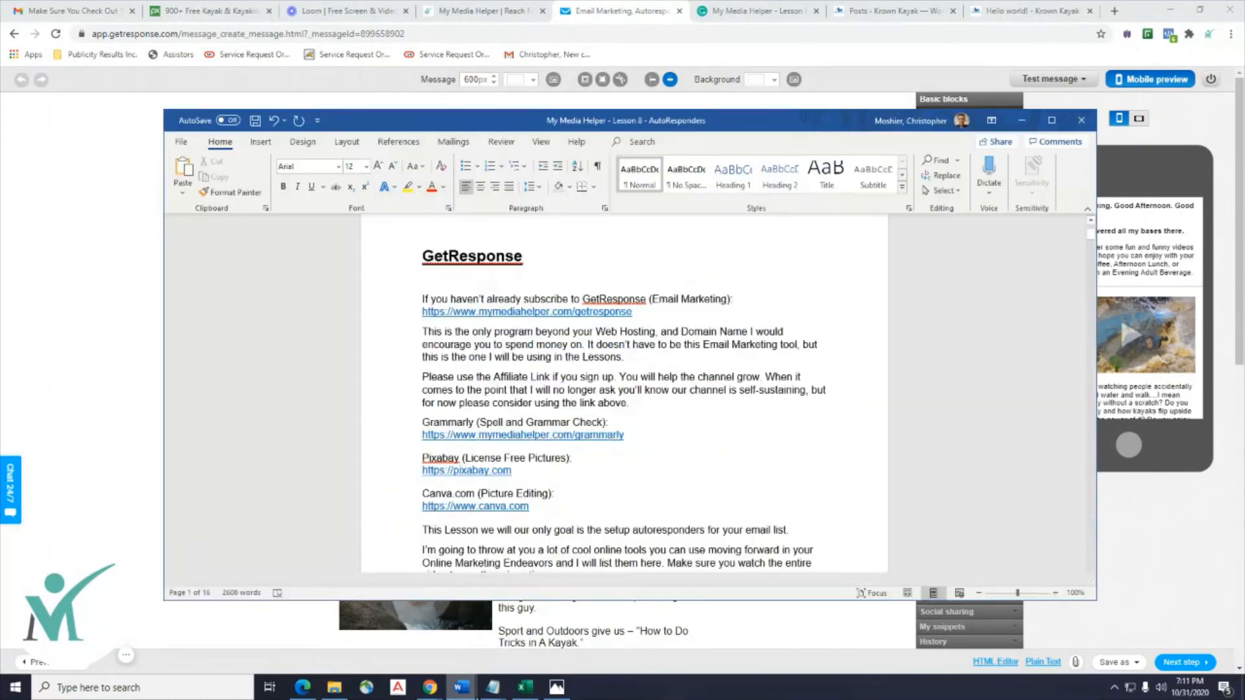
Scroll through the Lesson 8 Word document, then minimize it to reveal the email.
mouse_move(472, 695)
left_click(601, 632)
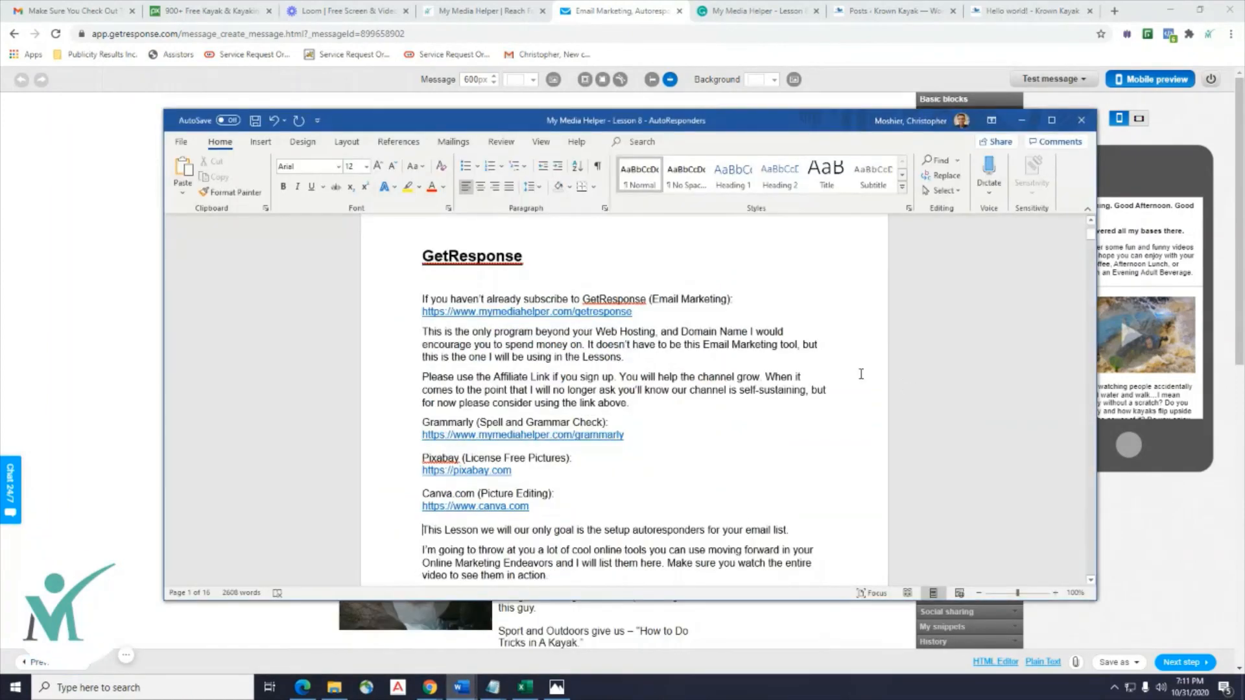
scroll(1093, 301, "down", 10)
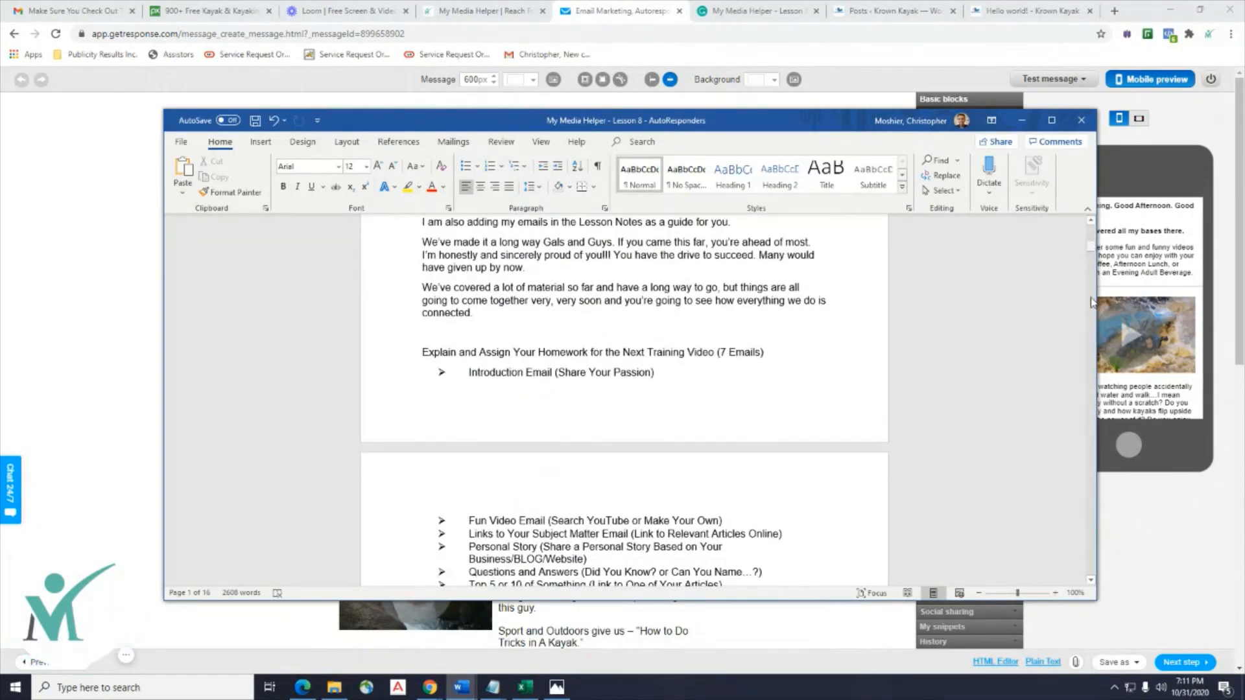
left_click_drag(1081, 646, 1080, 638)
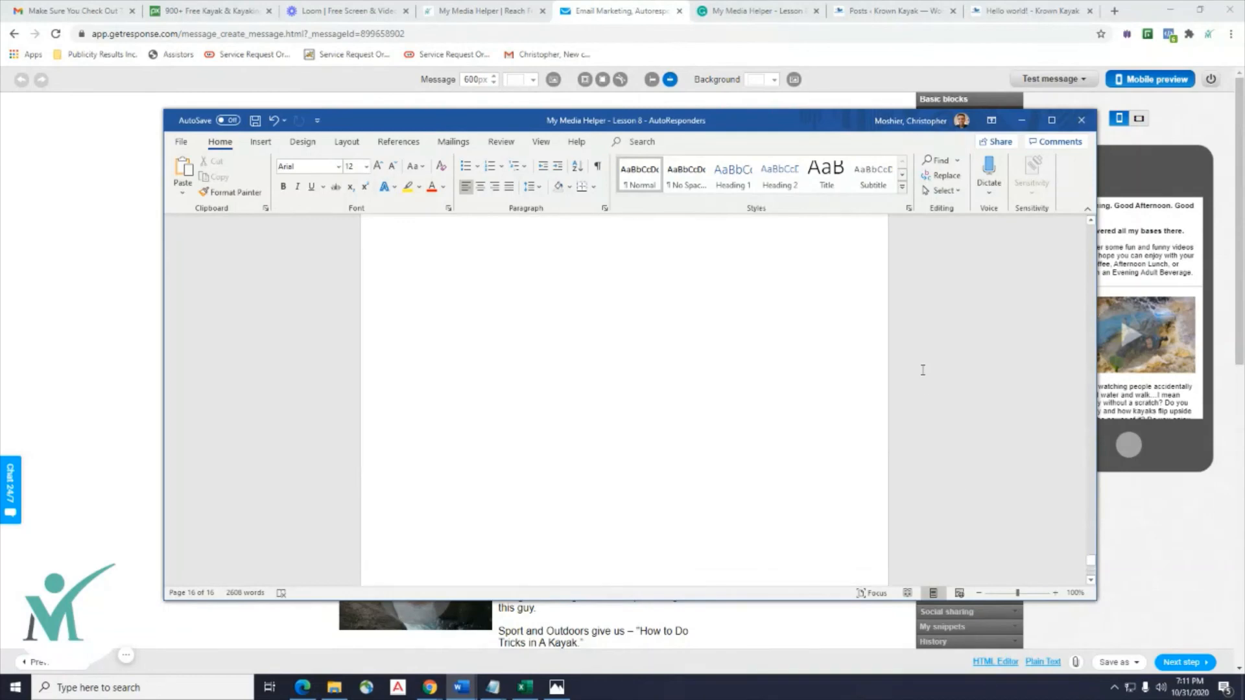
scroll(919, 370, "up", 6)
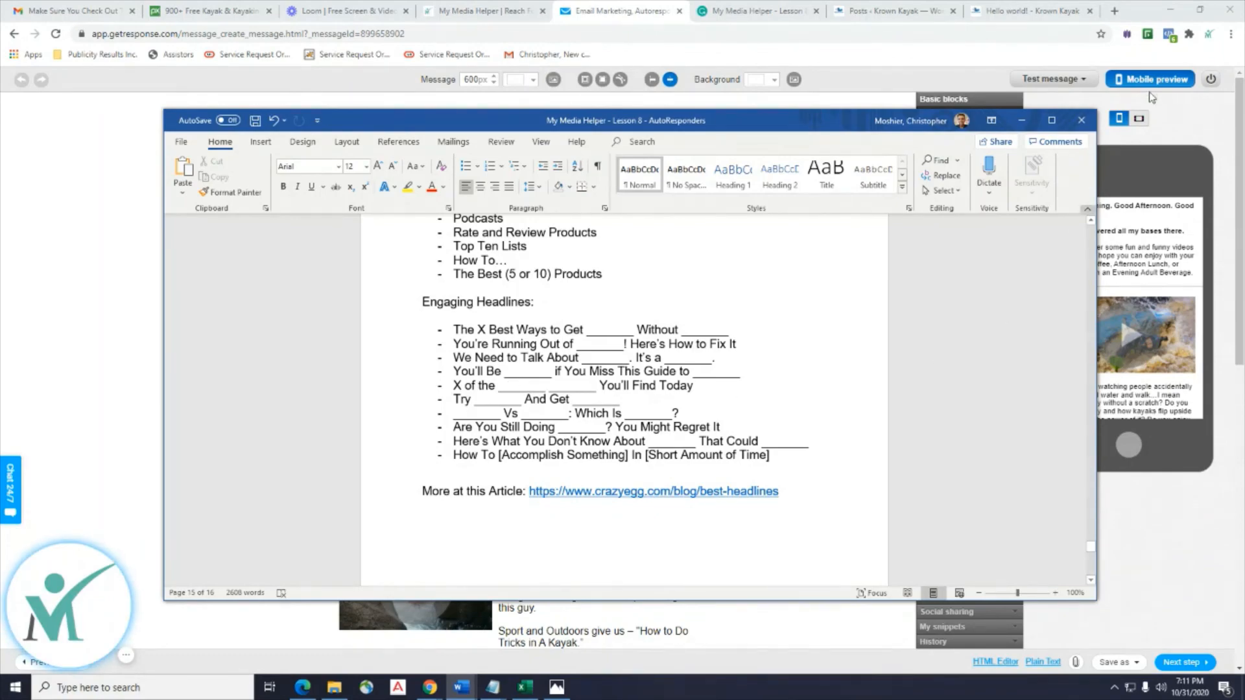
left_click(1021, 121)
scroll(736, 438, "down", 3)
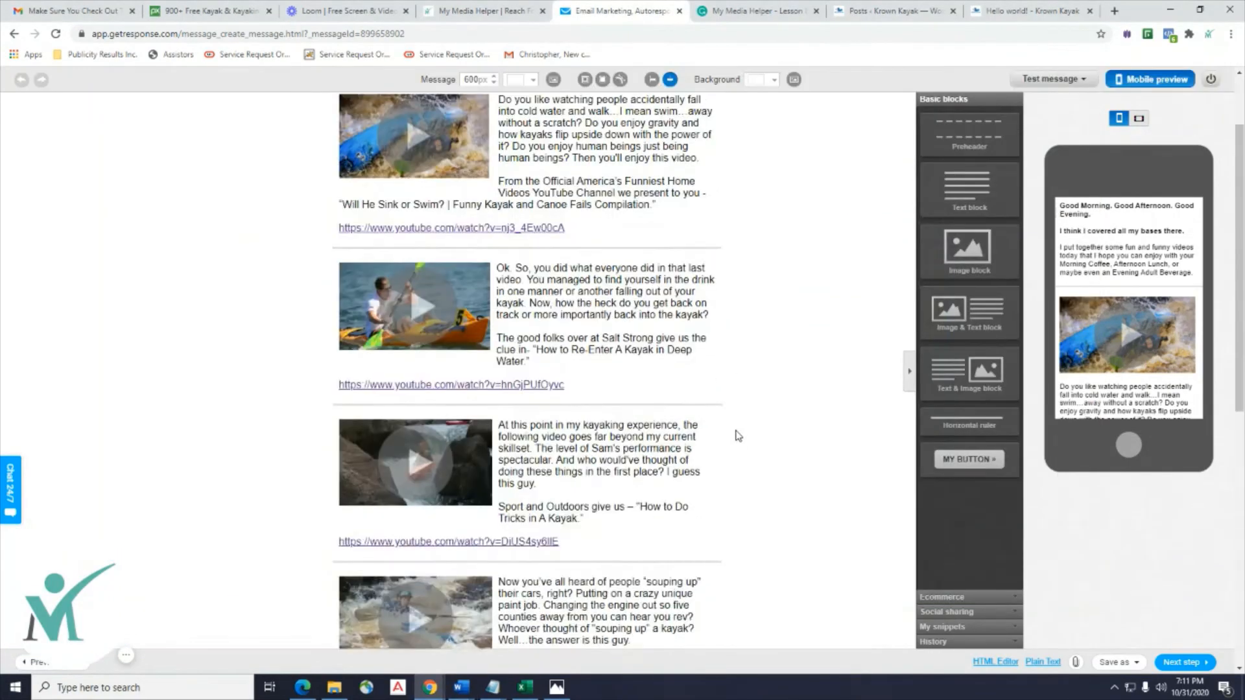
scroll(737, 434, "up", 3)
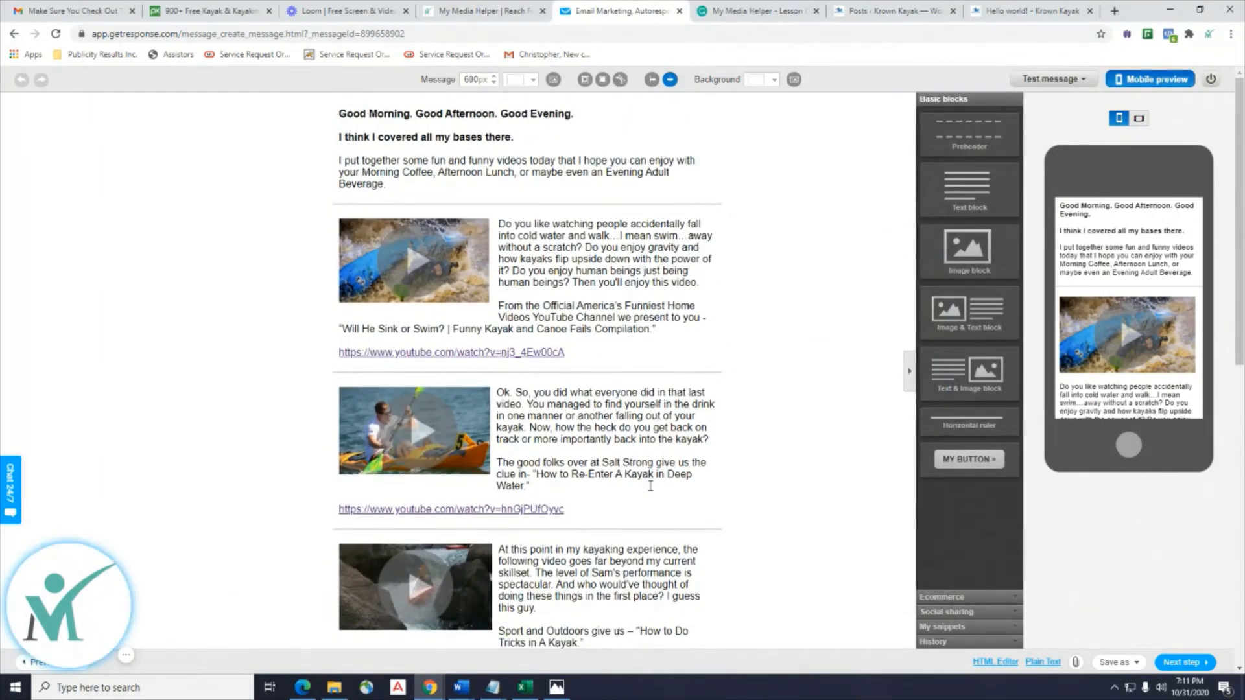
Reopen Lesson 8 AutoResponders, read down to EMAIL 3, minimize it, and click the first video's text.
mouse_move(461, 687)
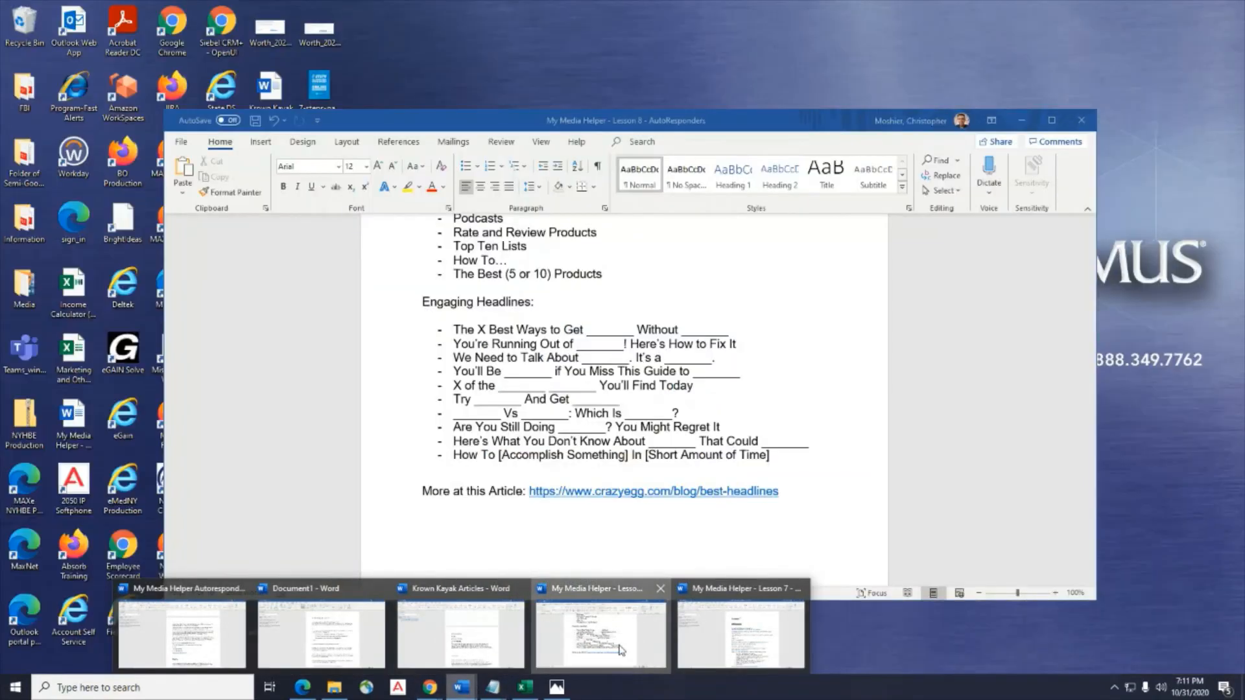
left_click(621, 651)
scroll(695, 297, "up", 10)
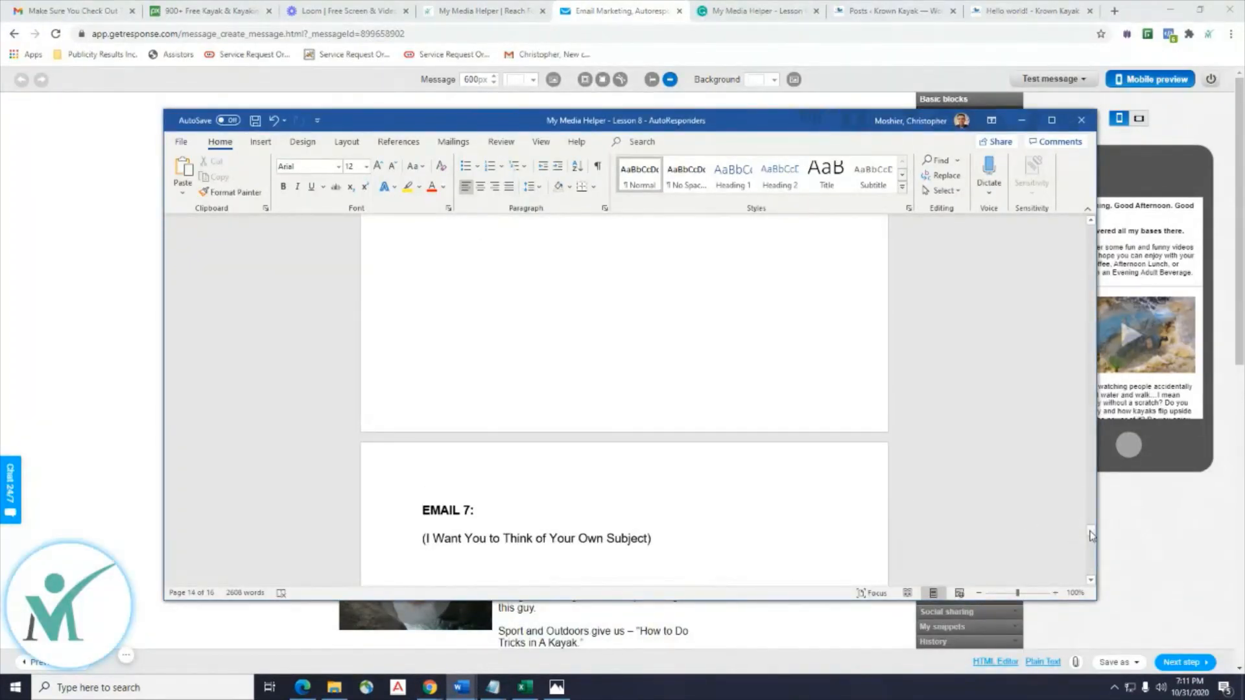
left_click_drag(1091, 535, 1087, 308)
scroll(881, 422, "down", 3)
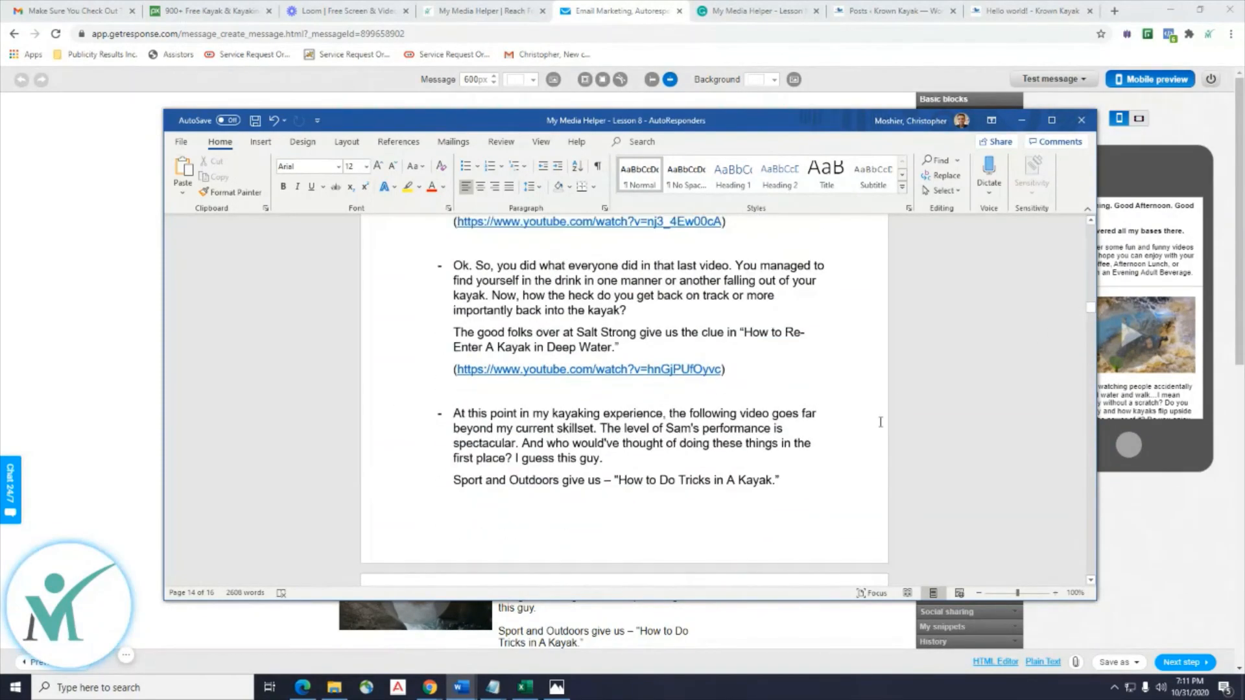
scroll(881, 422, "down", 20)
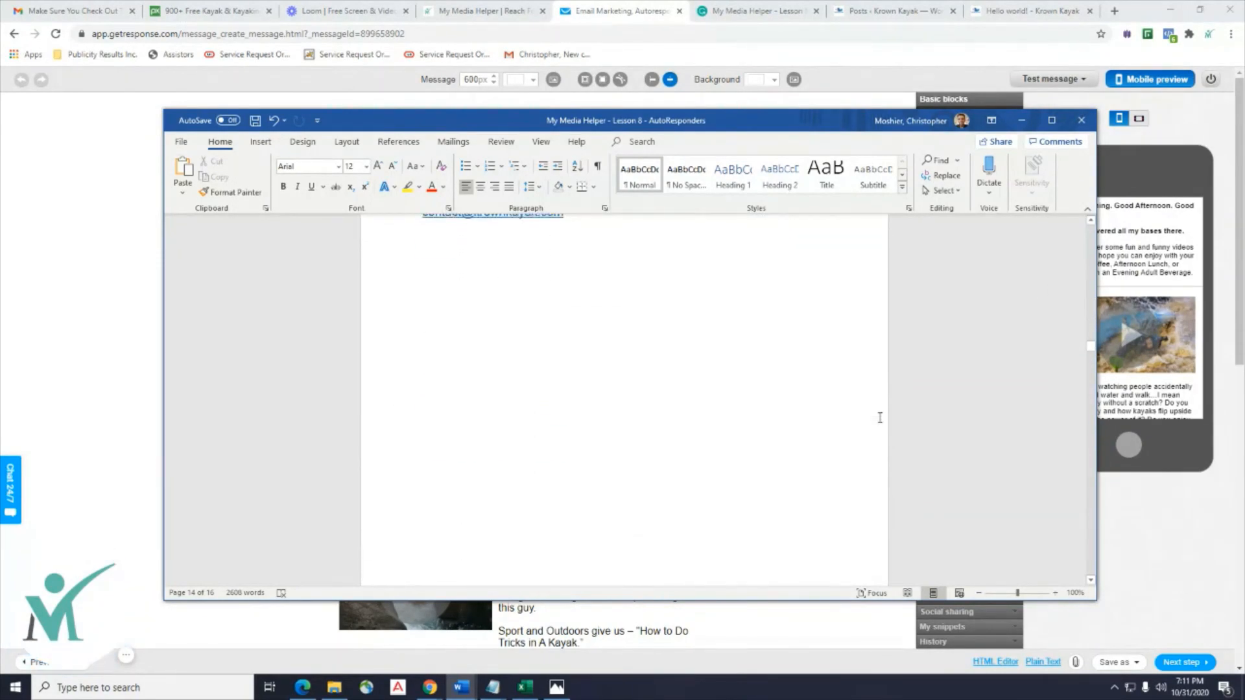
scroll(880, 418, "down", 10)
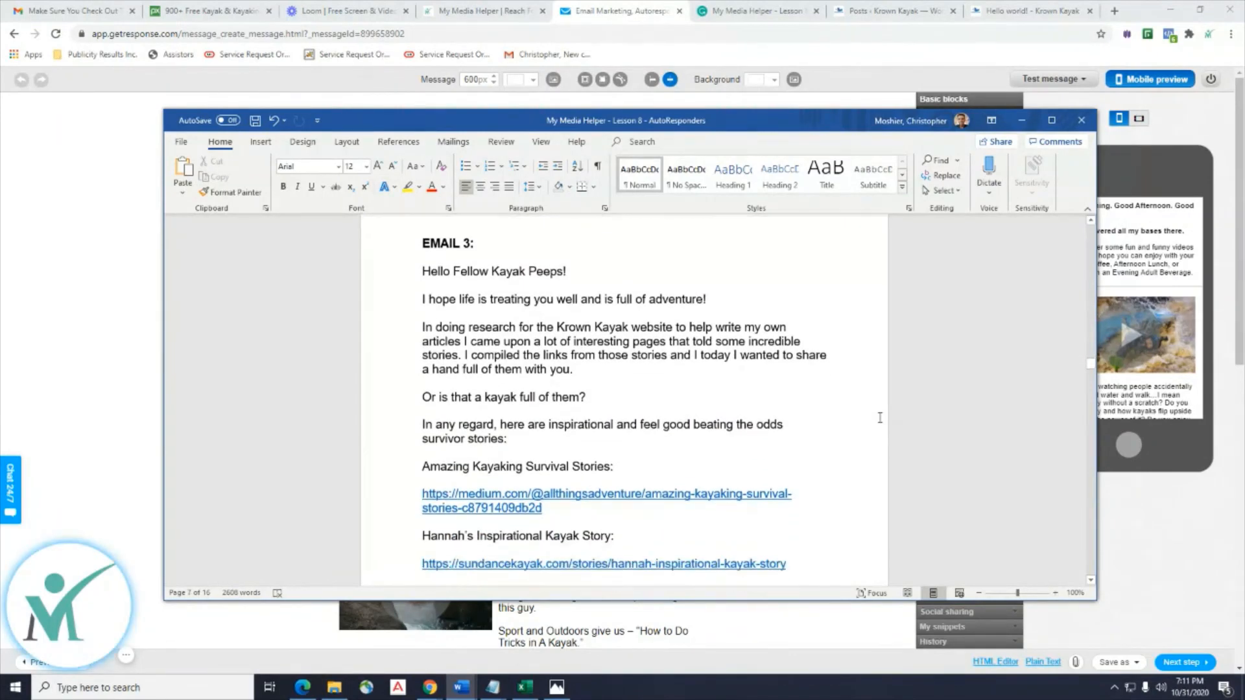
scroll(880, 418, "down", 1)
left_click_drag(826, 125, 909, 48)
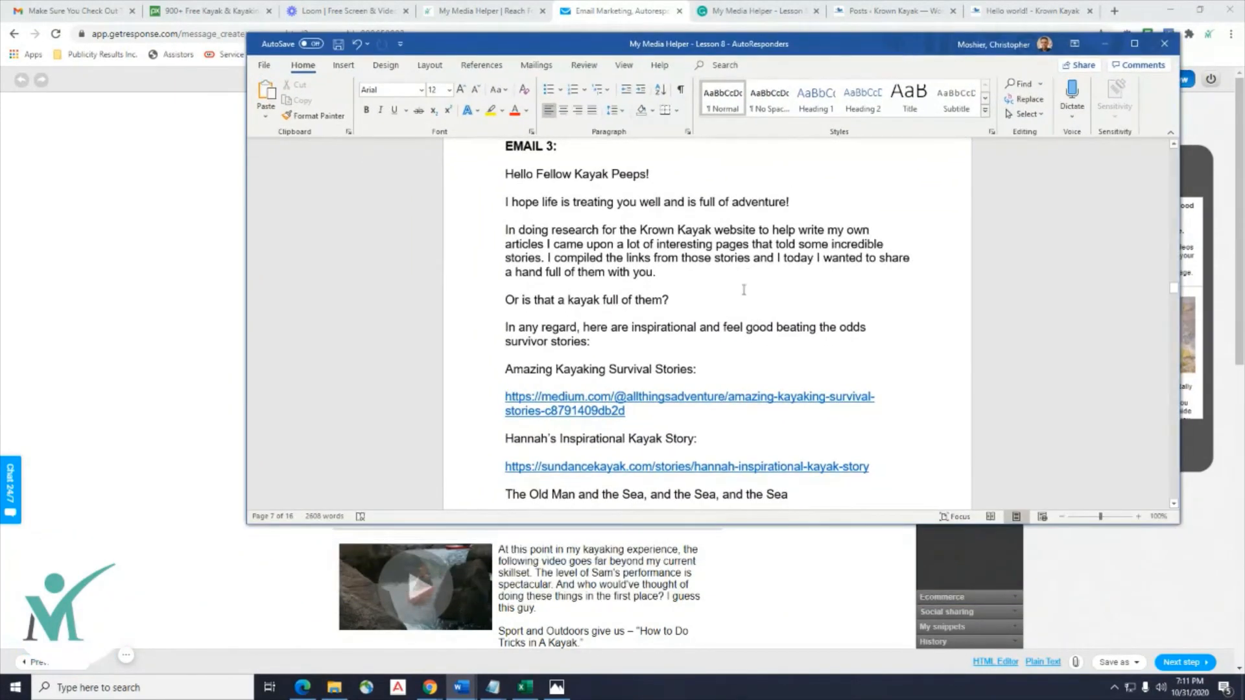
scroll(744, 290, "up", 1)
scroll(744, 290, "down", 1)
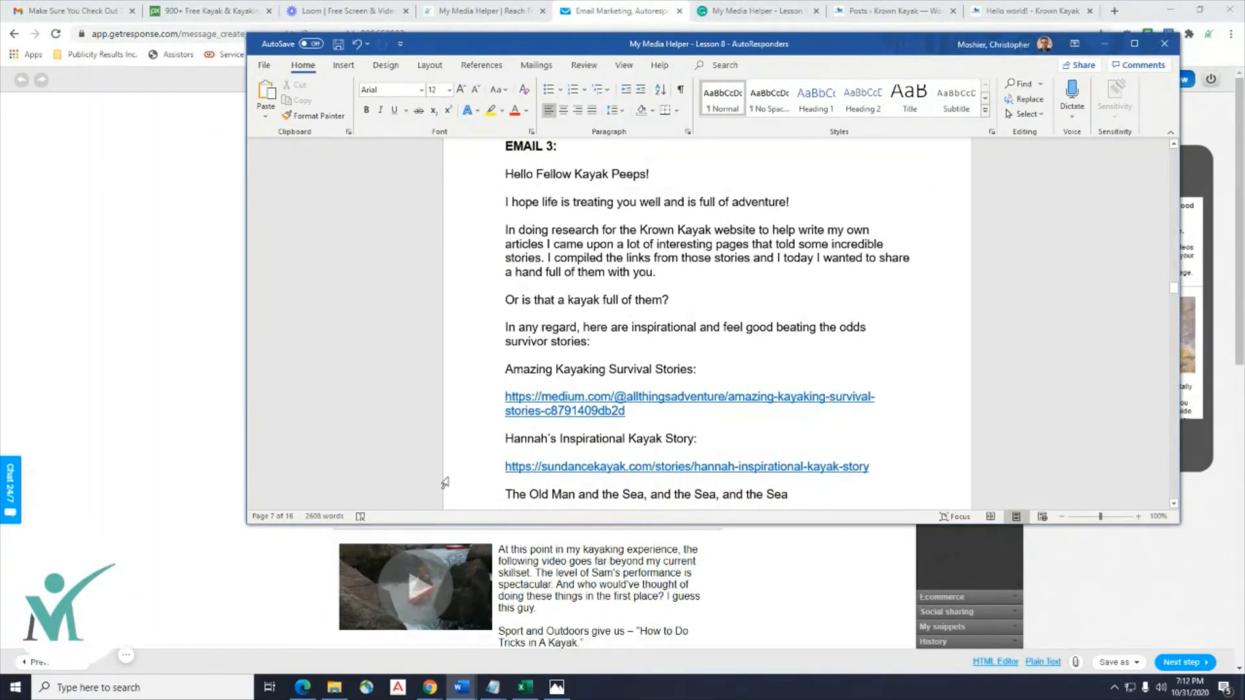
left_click(1105, 43)
left_click(665, 329)
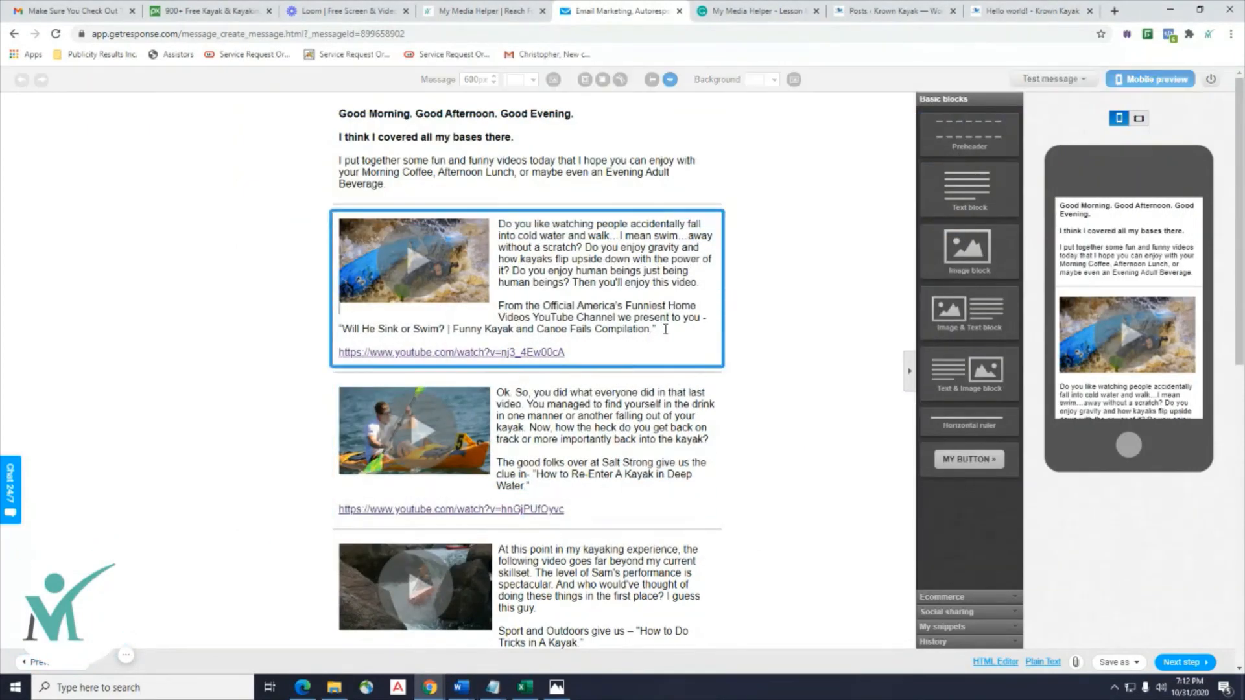
Select the first video block's text, leave it unchanged, and switch to the My Media Helper homepage.
left_click_drag(665, 330, 437, 253)
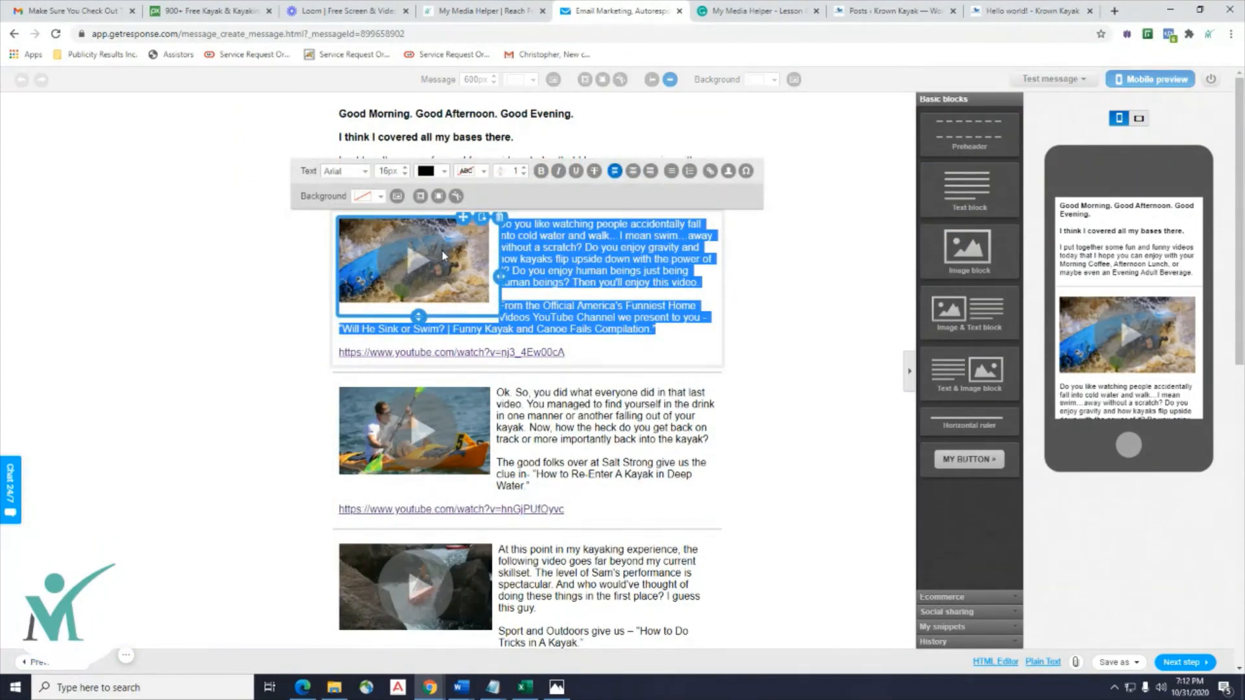
left_click_drag(658, 329, 483, 223)
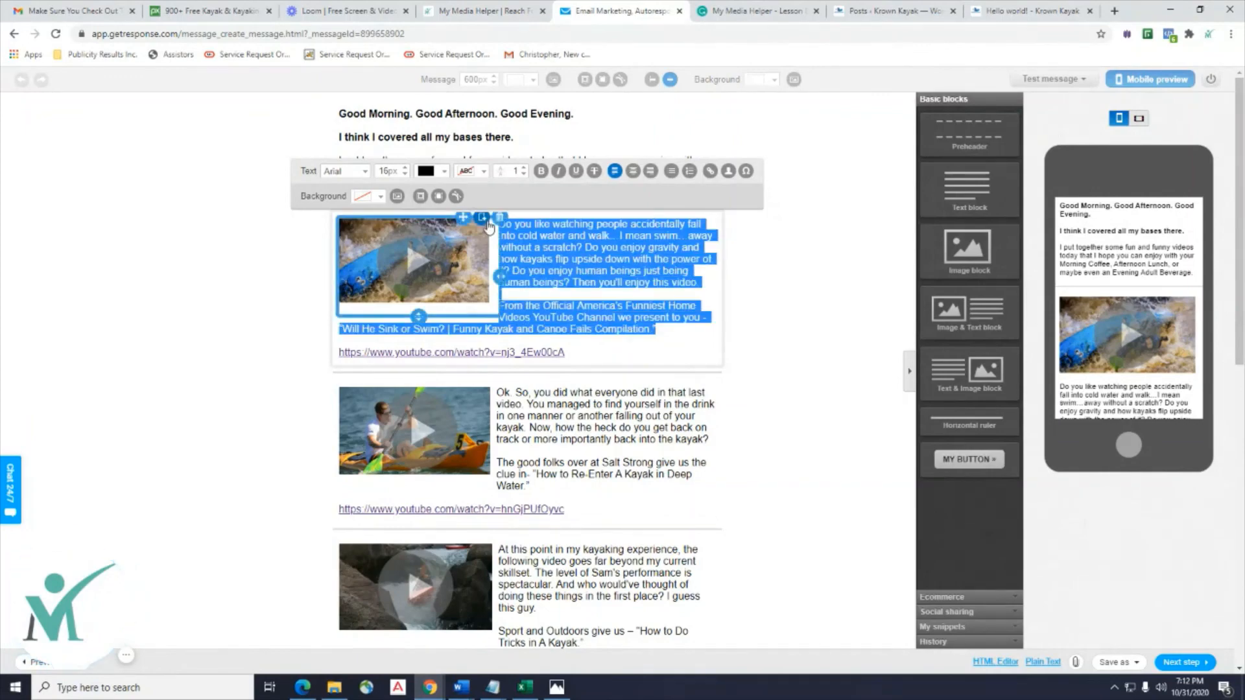
left_click(810, 377)
scroll(584, 389, "down", 3)
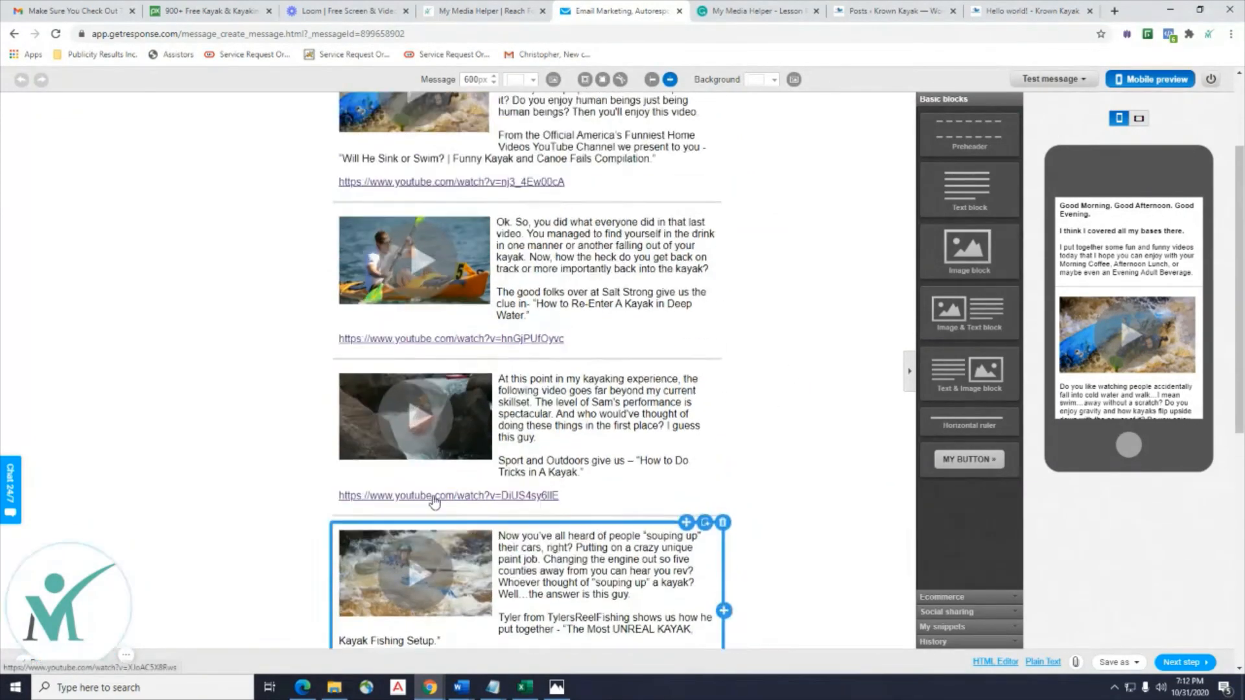
scroll(433, 502, "up", 3)
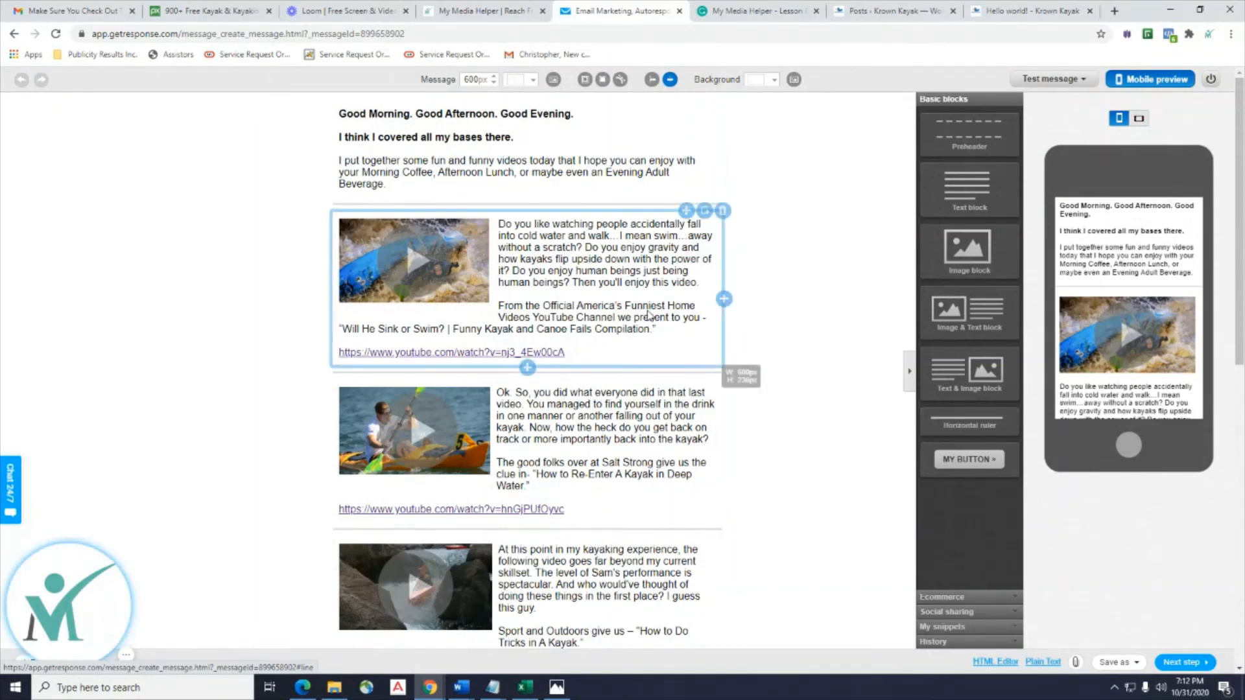
left_click(756, 11)
left_click(480, 10)
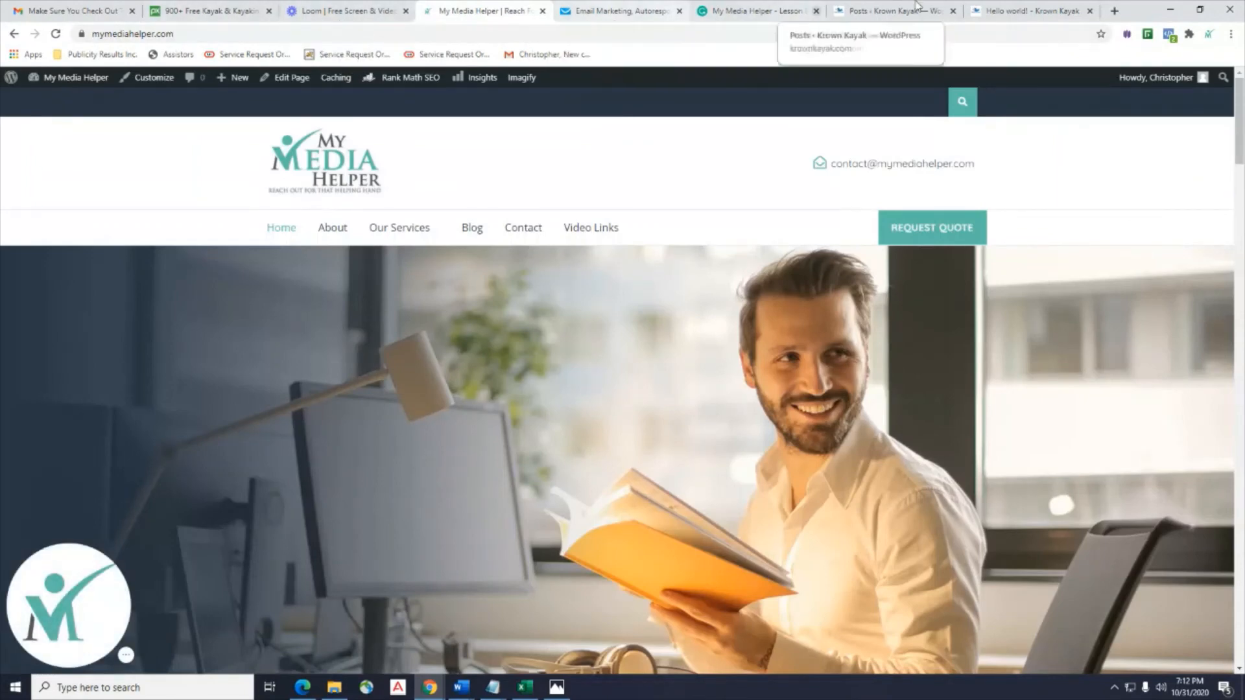
Open Appearance > Theme Editor from the Krown Kayak WordPress admin.
left_click(1050, 11)
left_click(911, 13)
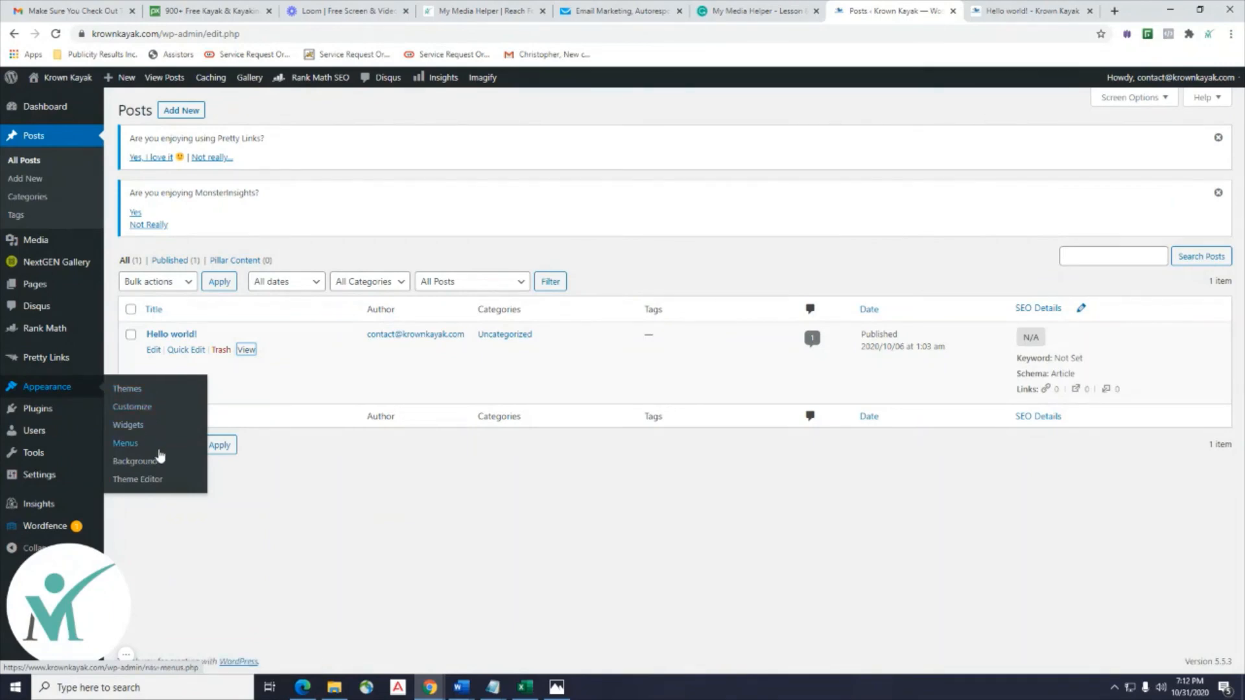
left_click(146, 483)
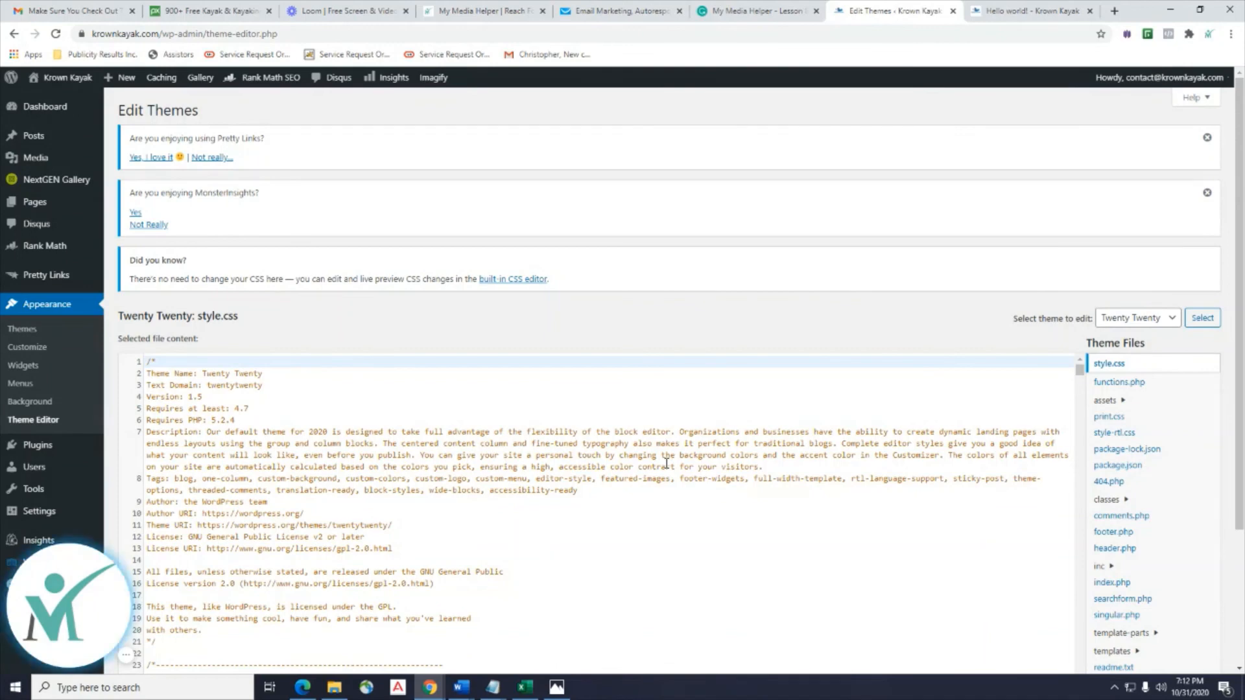
Scroll the style.css code and compare it with the Hello world! post and lesson tab.
scroll(634, 548, "down", 8)
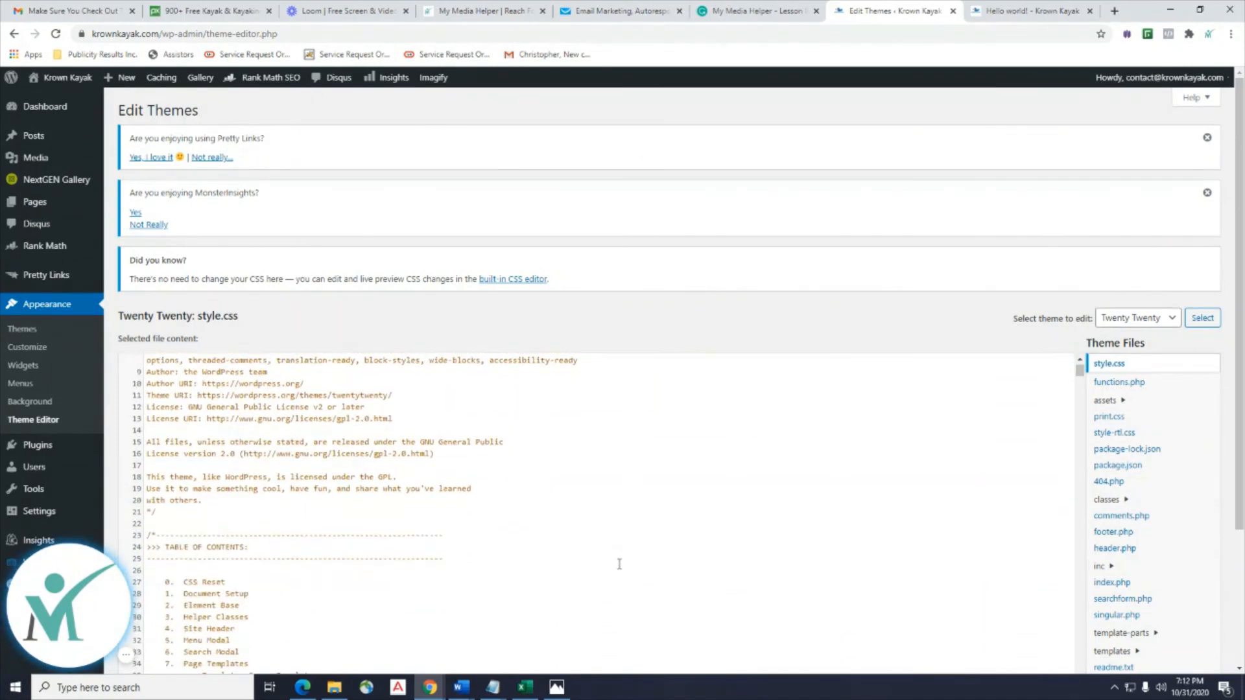
scroll(618, 564, "down", 2)
scroll(659, 514, "up", 5)
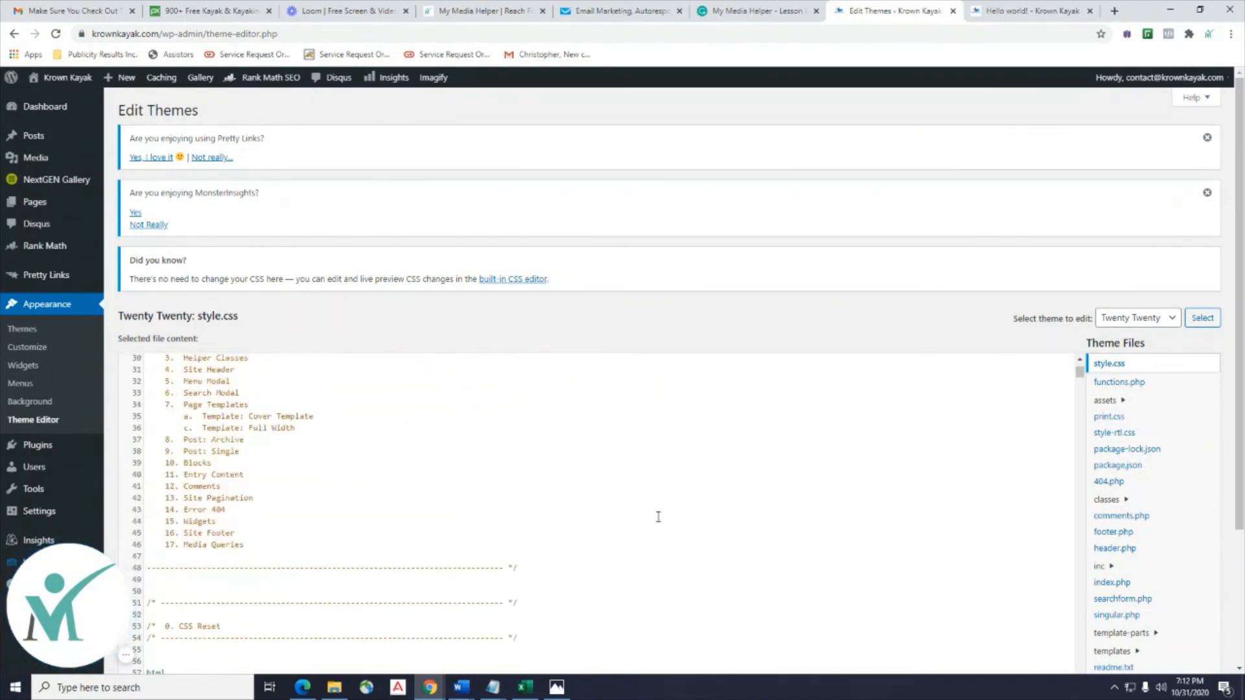
left_click(1036, 8)
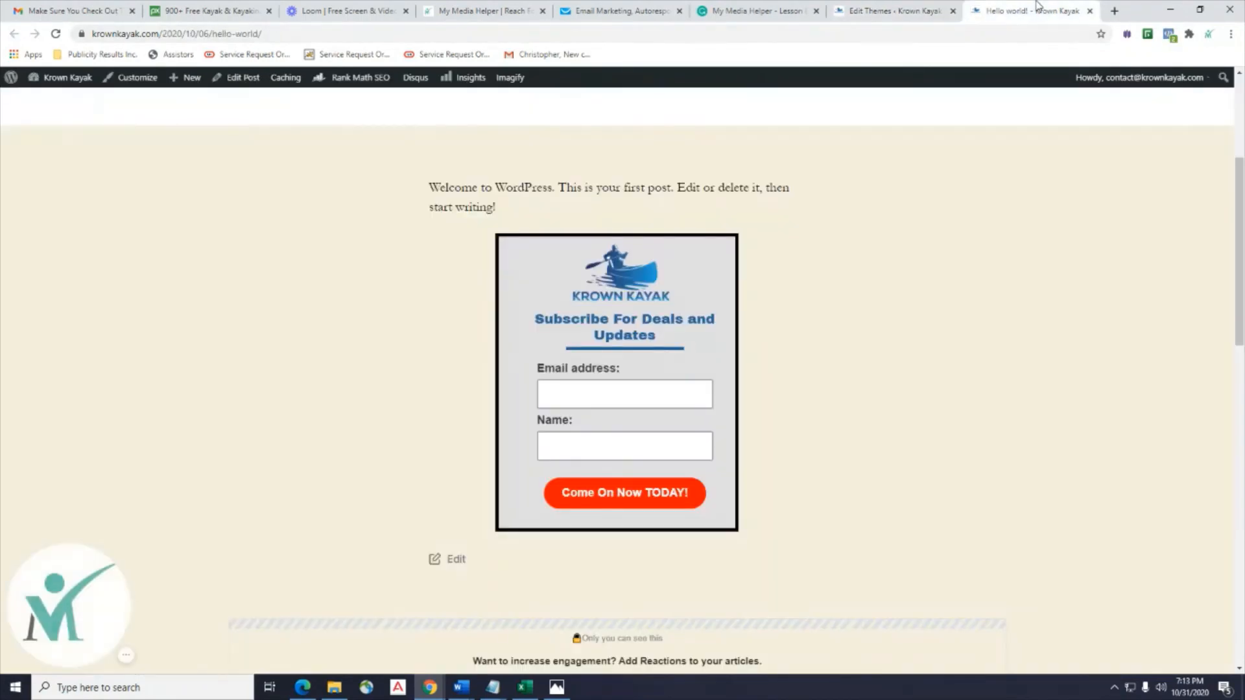
left_click(887, 11)
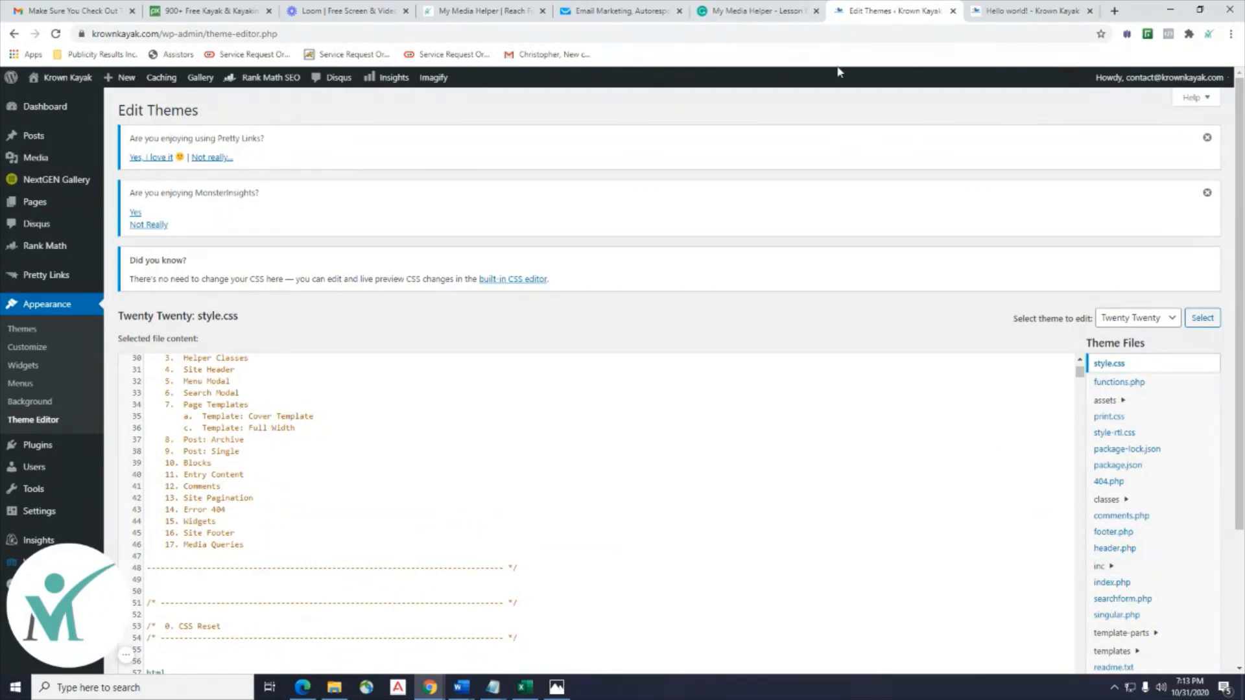
left_click(1010, 12)
left_click(866, 12)
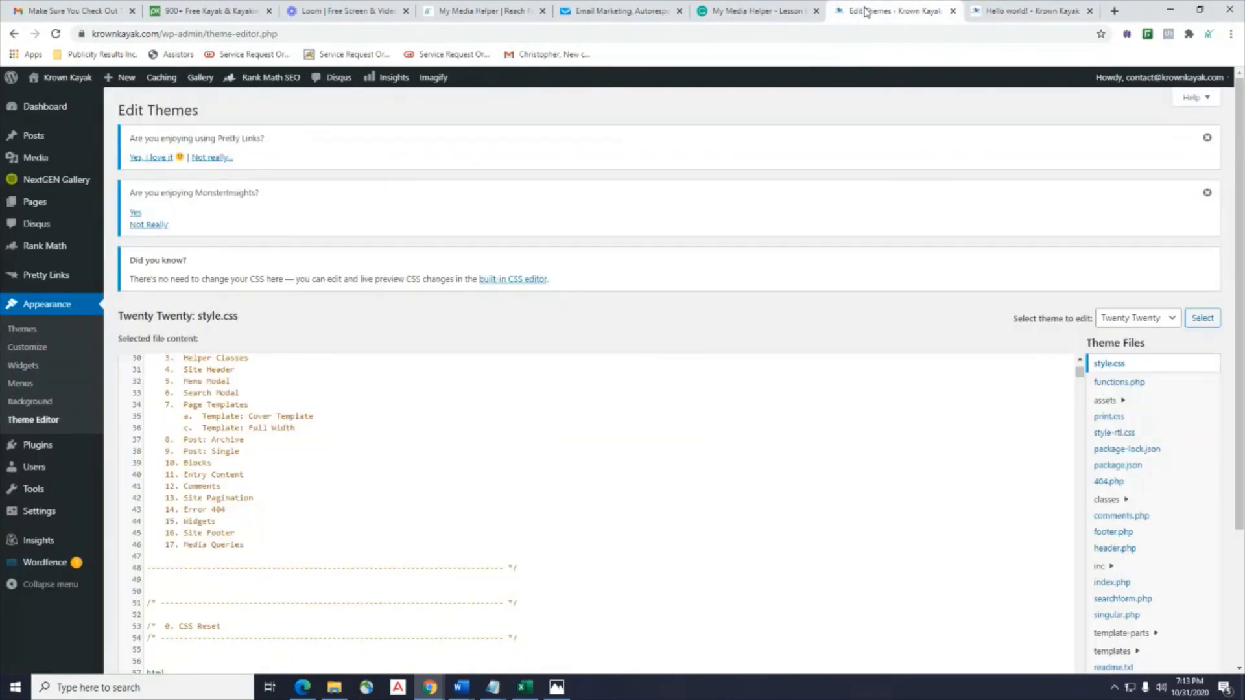
left_click(732, 15)
left_click(884, 13)
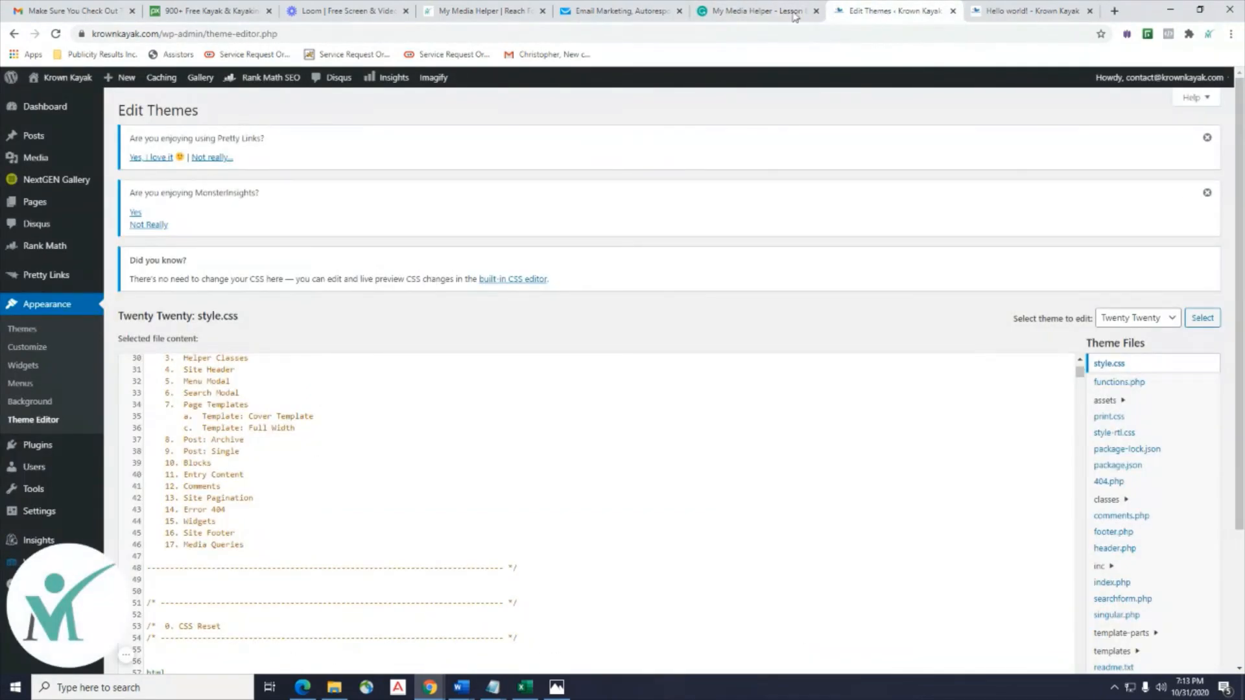
Check the GetResponse editor and Hello world! post again, then open Appearance > Themes.
left_click(620, 11)
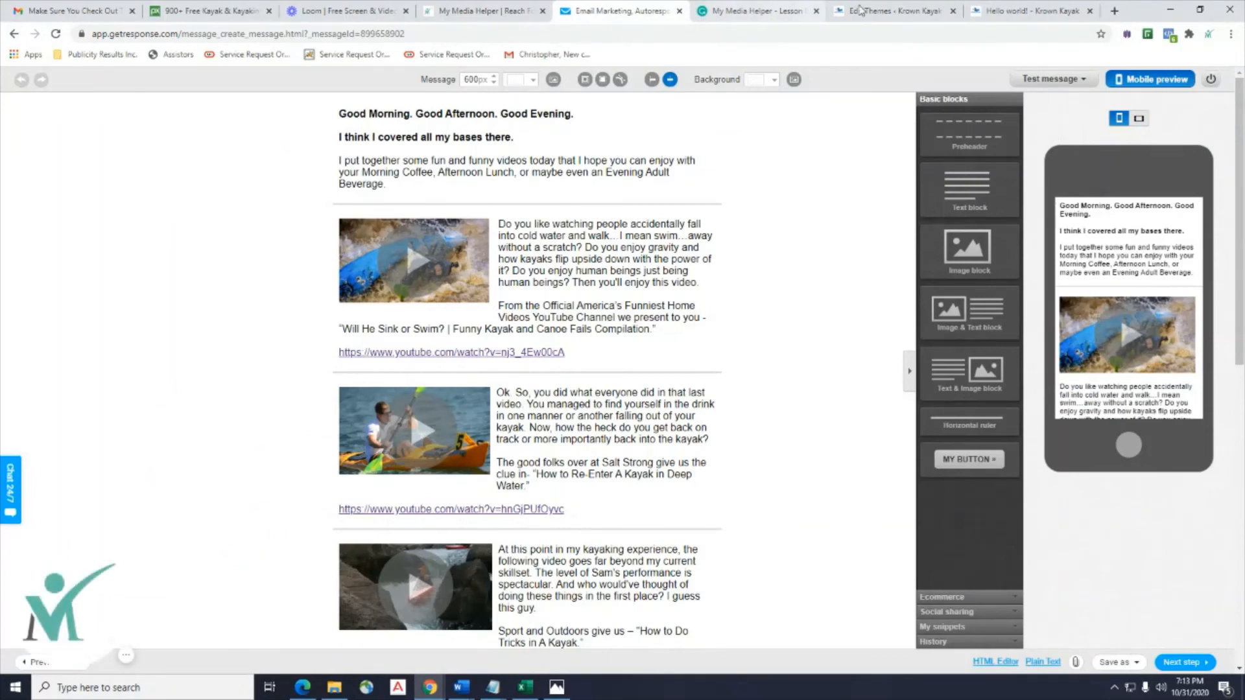
left_click(999, 11)
left_click(892, 14)
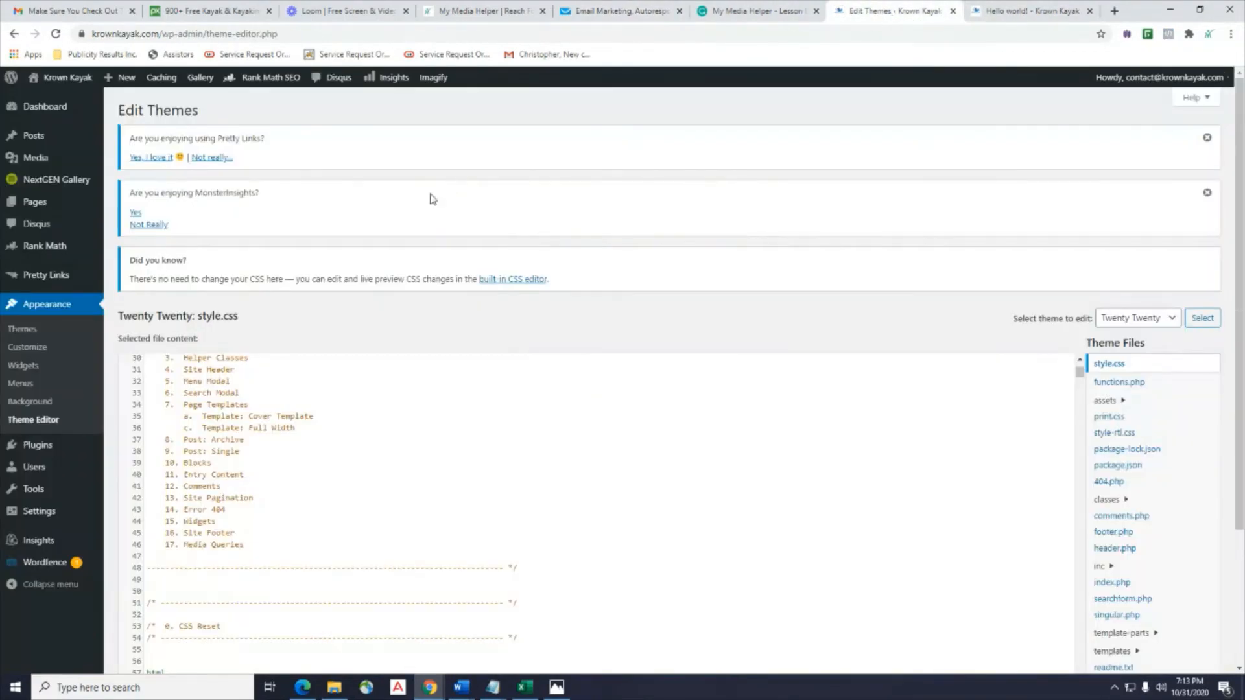
left_click(29, 331)
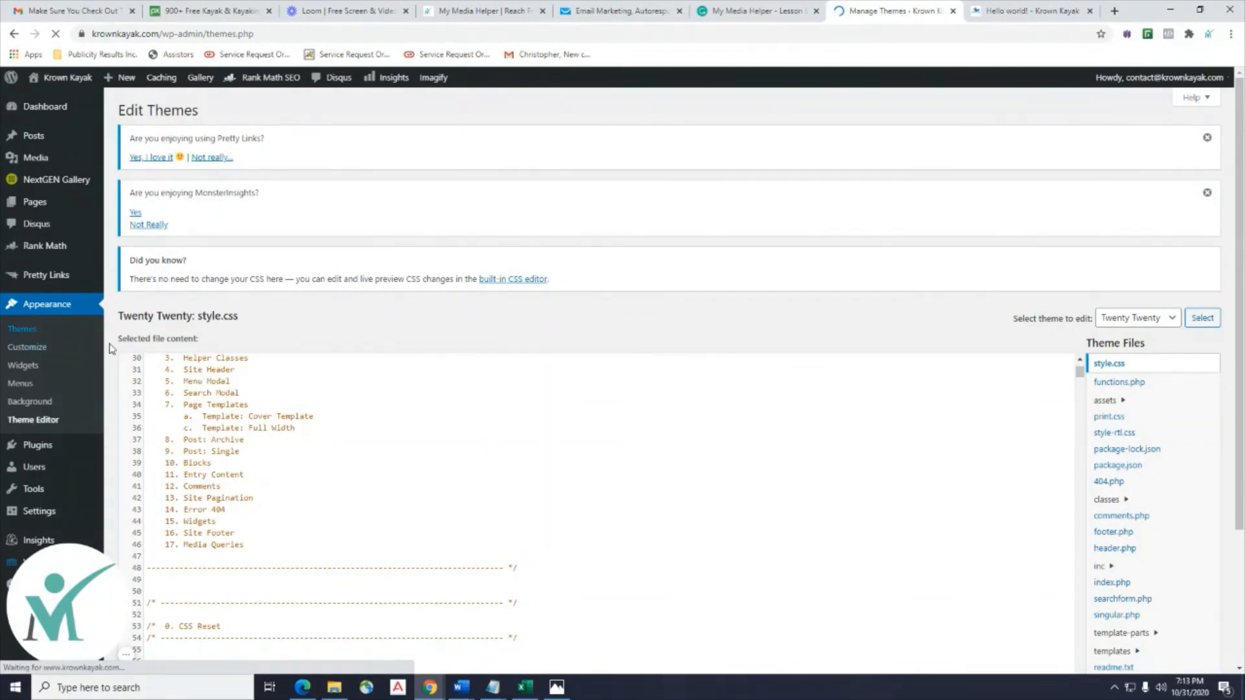
Open The Schema theme's details (version 1.0.9) from the Krown Kayak Themes list.
scroll(271, 440, "down", 1)
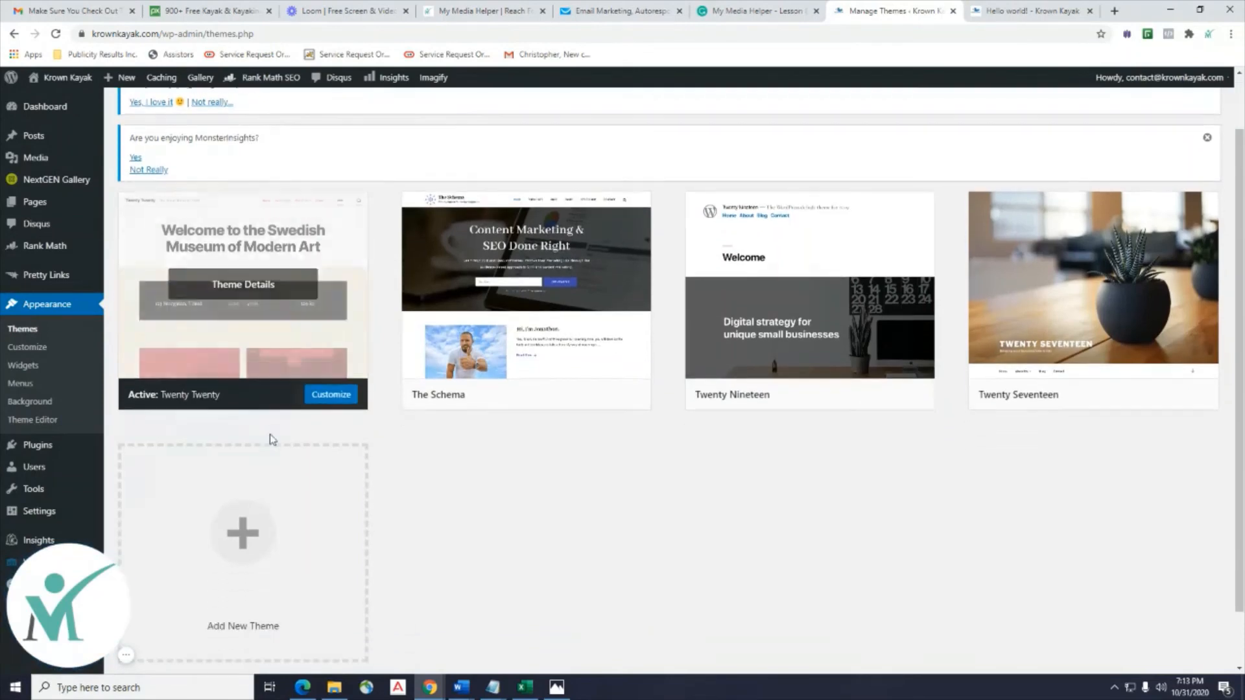
left_click_drag(466, 395, 416, 395)
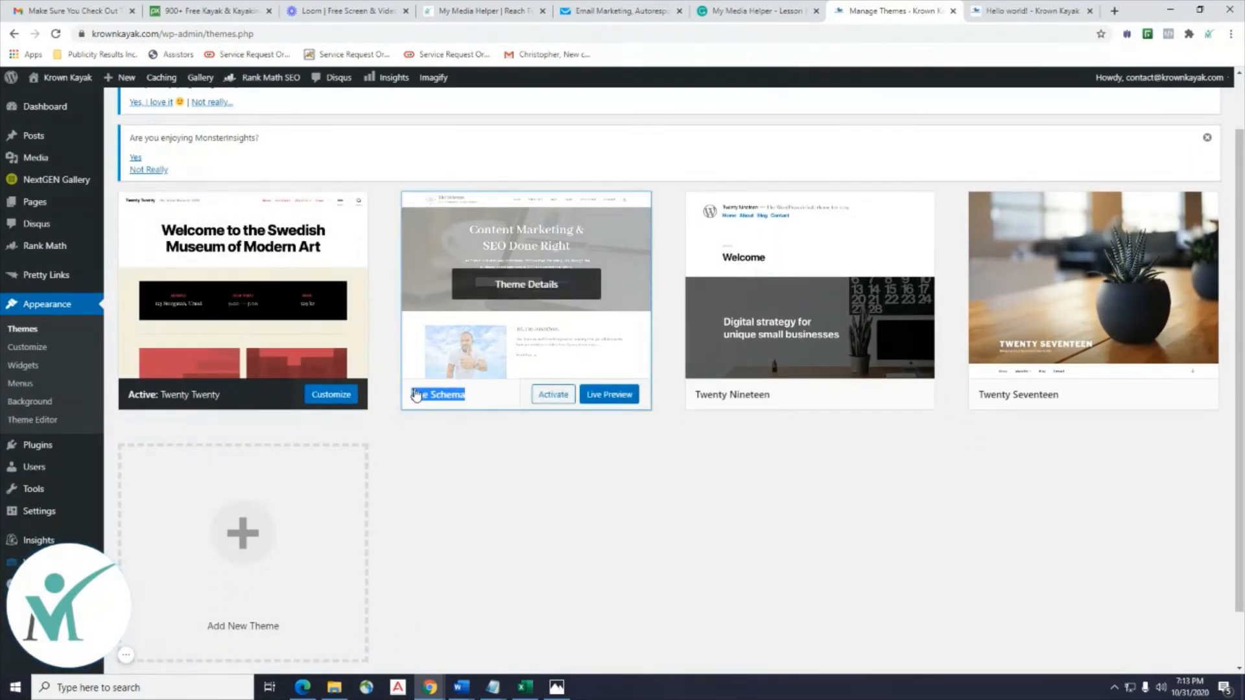
left_click(415, 395)
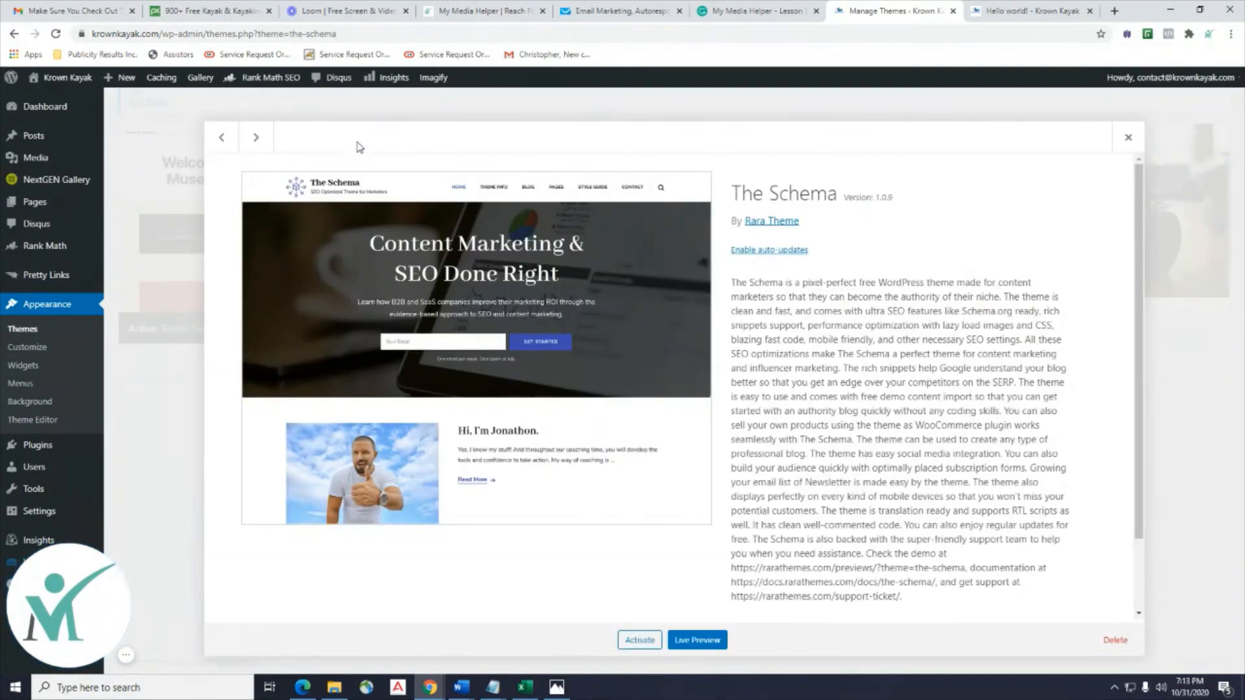